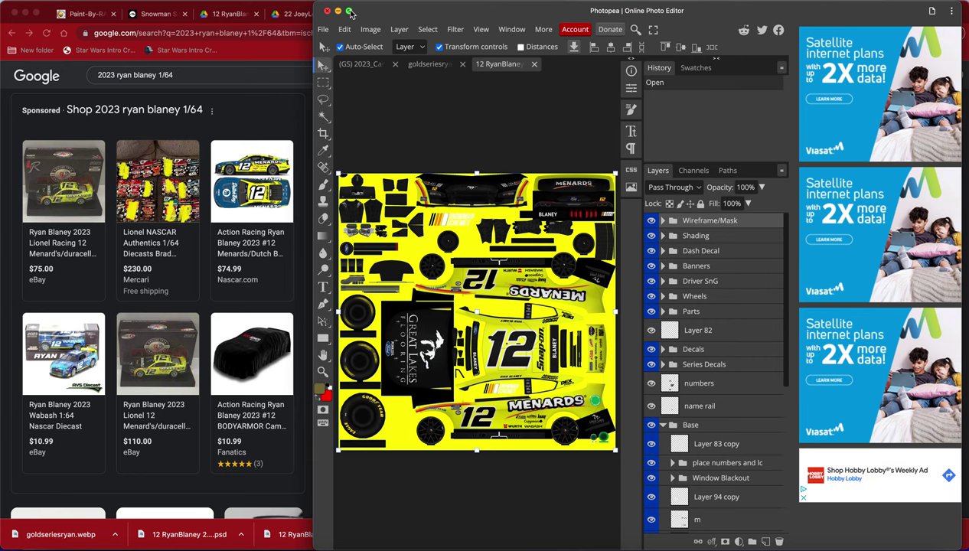
# Go full screen and hide the Shading group in the Blaney livery document
pyautogui.click(350, 13)
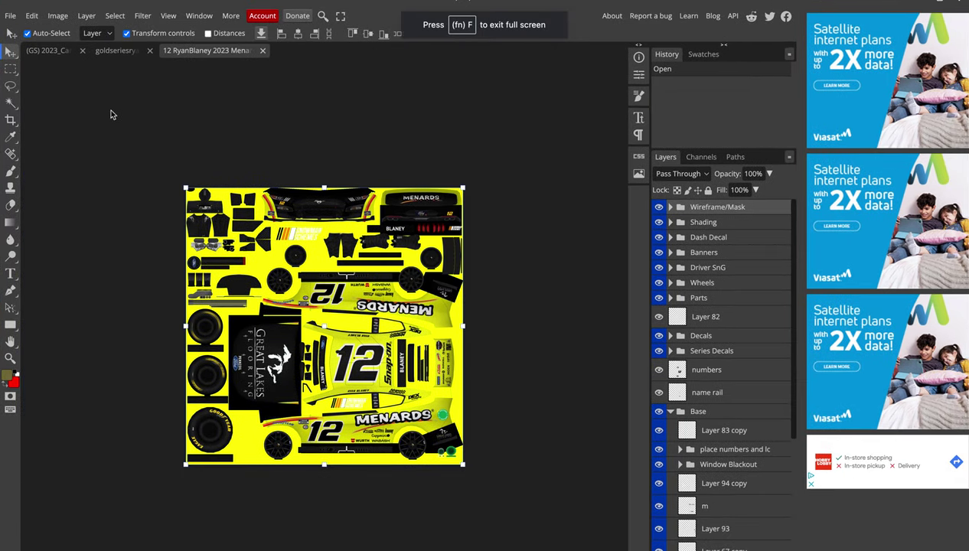
pyautogui.click(54, 50)
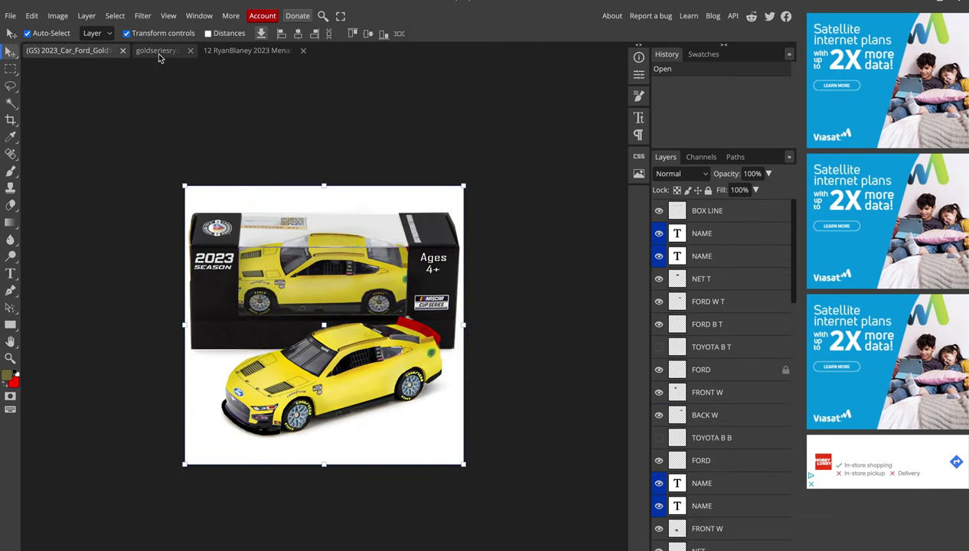
pyautogui.click(239, 51)
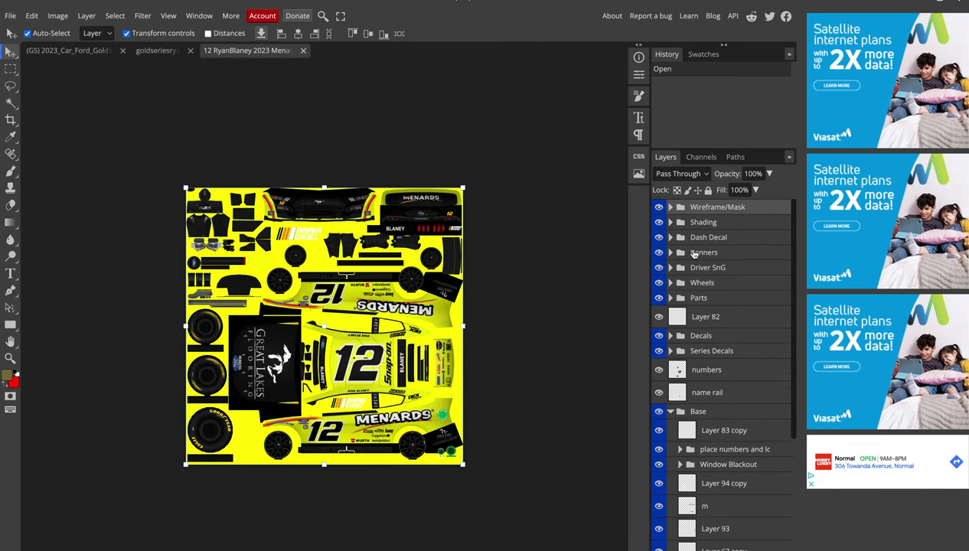
pyautogui.click(658, 222)
# Sample the livery's yellow as the paint colour with the Eyedropper, back in the box mockup
pyautogui.press('i')
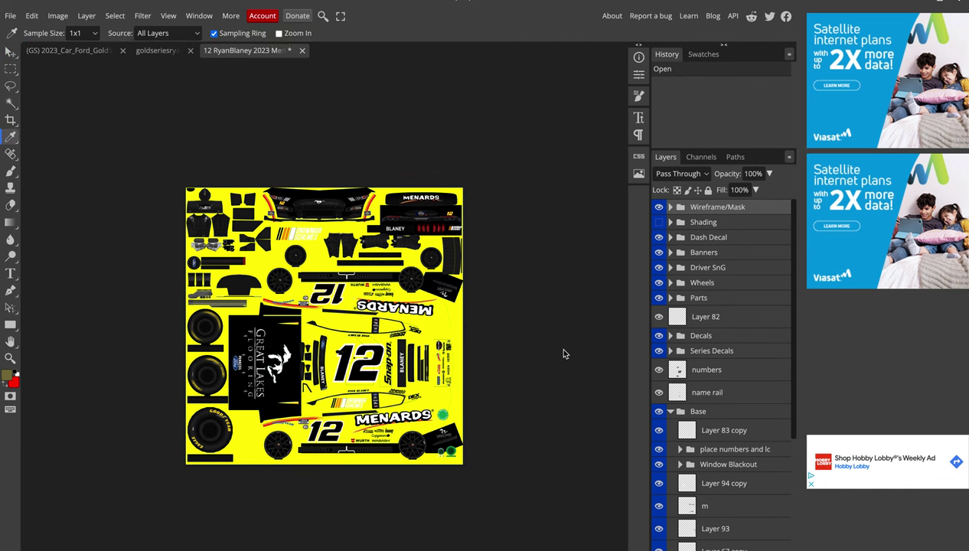
pyautogui.click(443, 329)
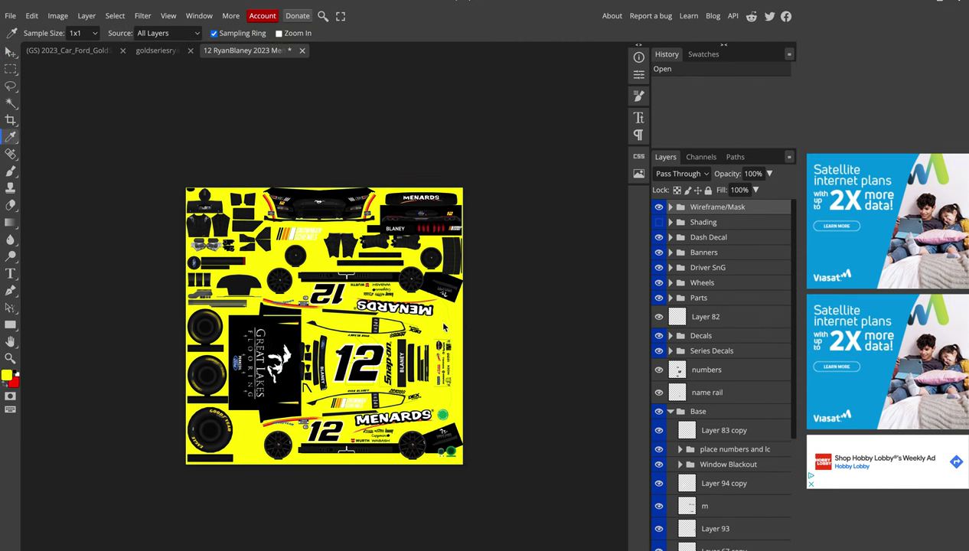
pyautogui.click(51, 50)
pyautogui.click(10, 222)
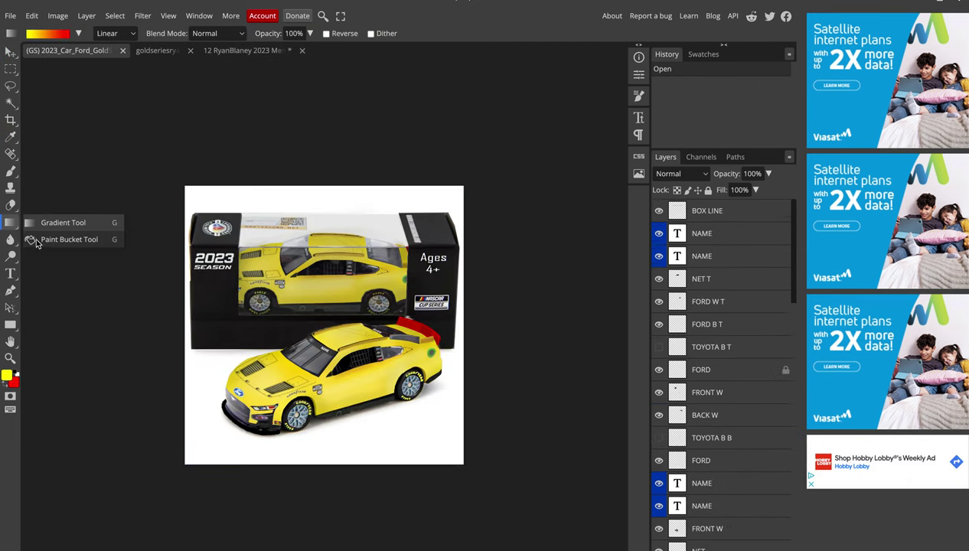
# Paint Bucket-fill the upper and lower BASE car bodies with the sampled yellow
pyautogui.click(36, 240)
pyautogui.scroll(-5, 723, 486)
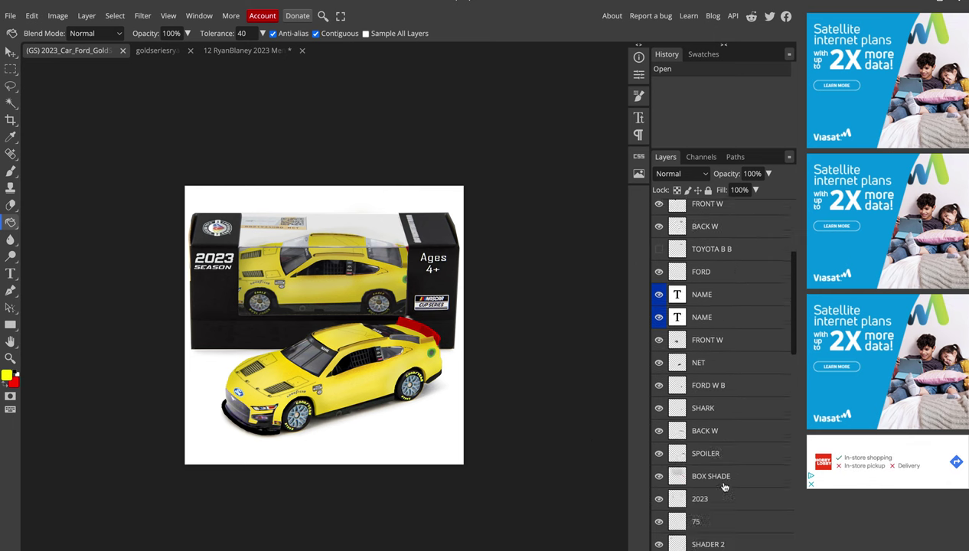
pyautogui.scroll(-5, 723, 486)
pyautogui.scroll(-3, 723, 486)
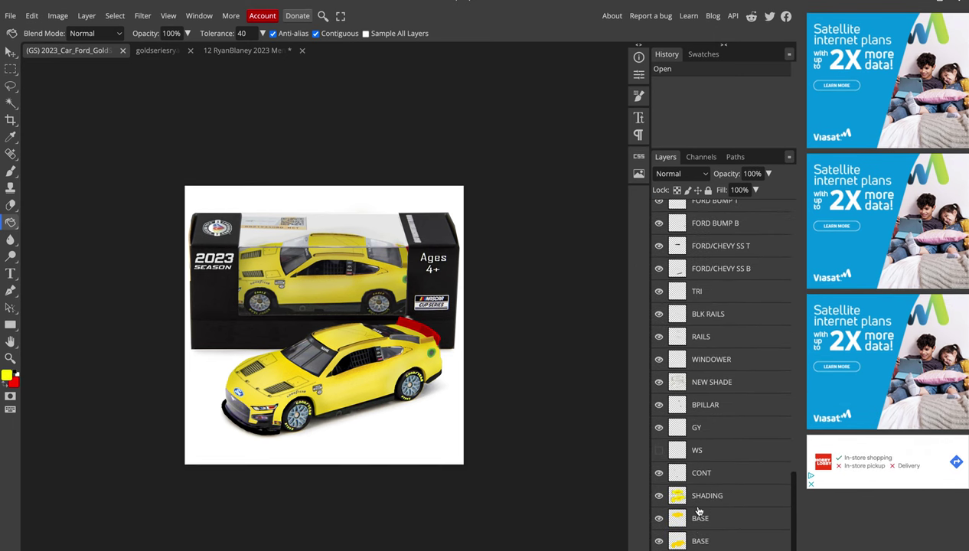
pyautogui.click(698, 498)
pyautogui.click(678, 517)
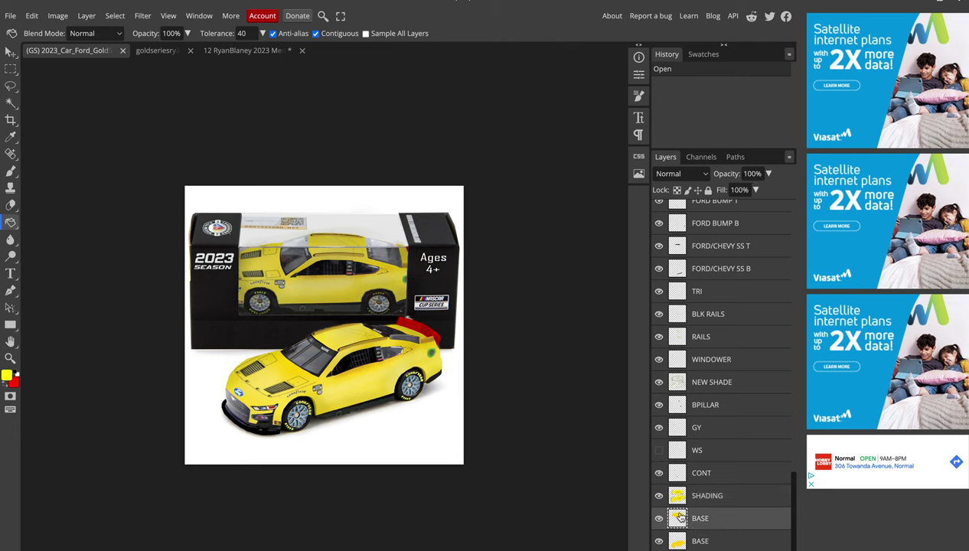
pyautogui.click(334, 303)
pyautogui.click(673, 540)
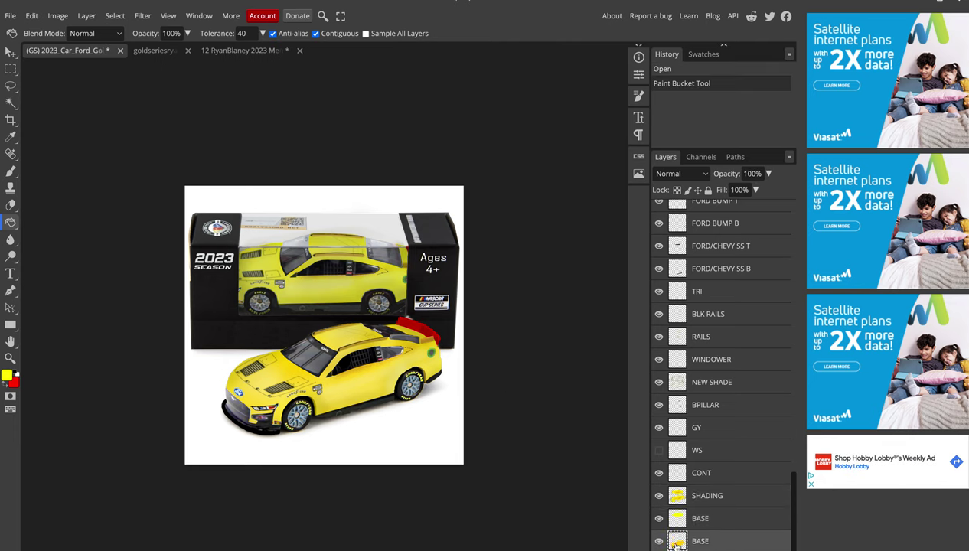
pyautogui.click(356, 363)
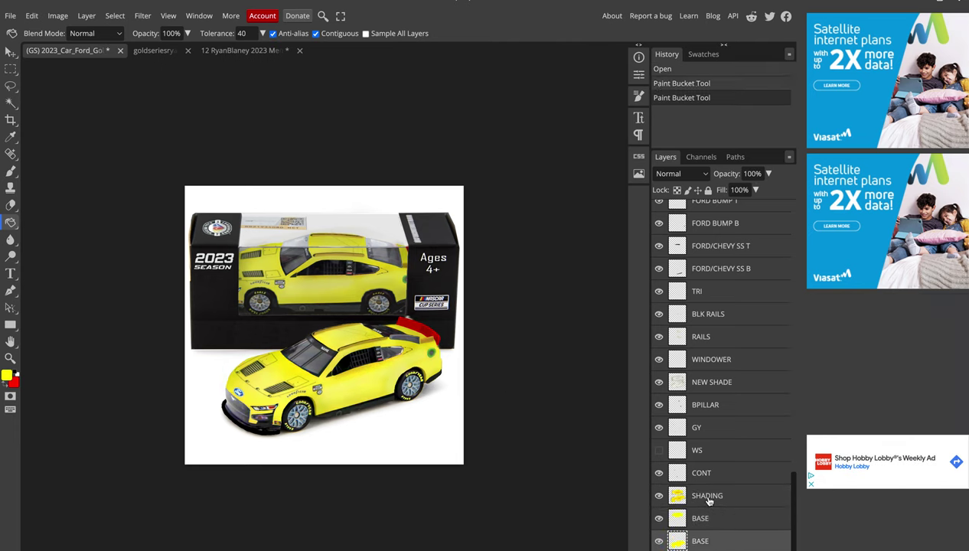
# Glance at the Blaney livery and goldseriesryan.psd references, then return to the box mockup
pyautogui.click(242, 52)
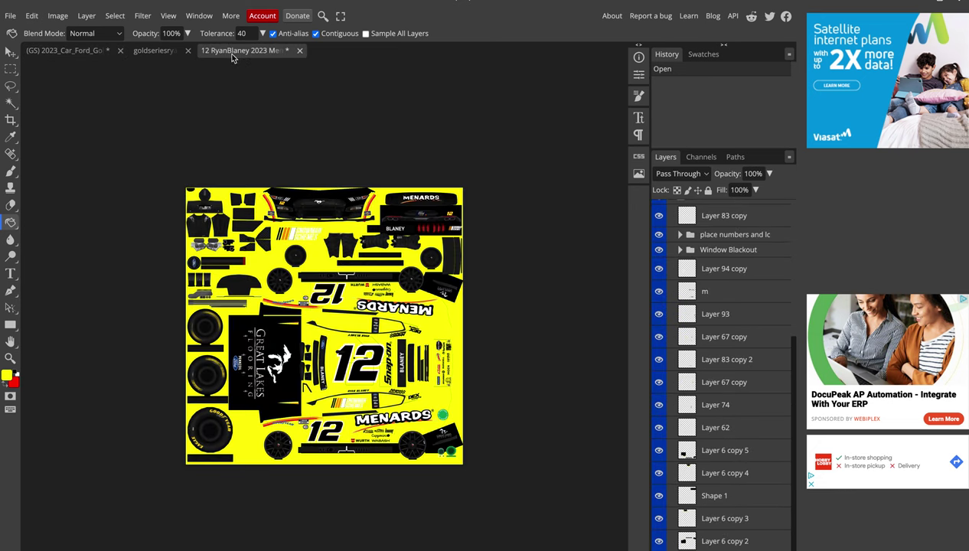
pyautogui.click(160, 52)
pyautogui.click(253, 52)
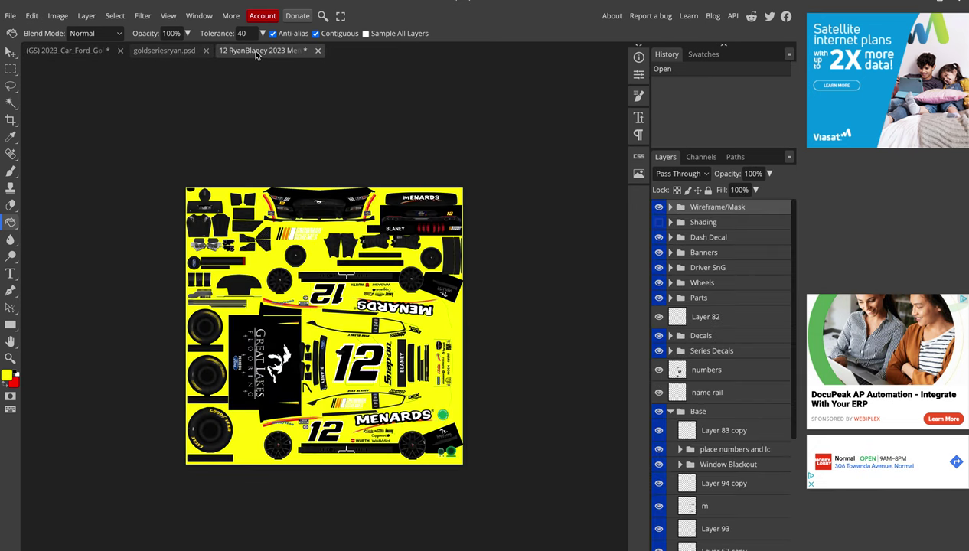
pyautogui.click(75, 52)
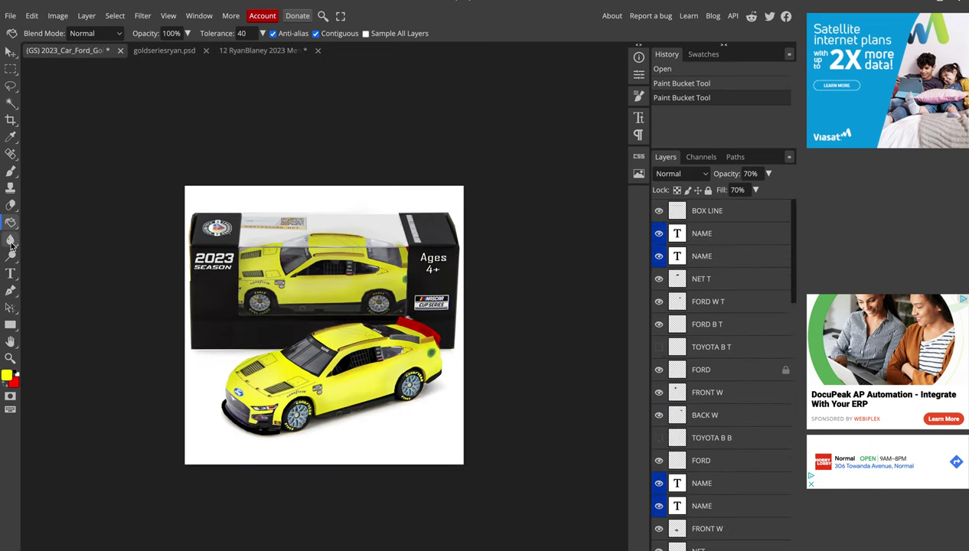
# Set the foreground paint colour to black in the Color Picker
pyautogui.click(9, 376)
pyautogui.click(177, 227)
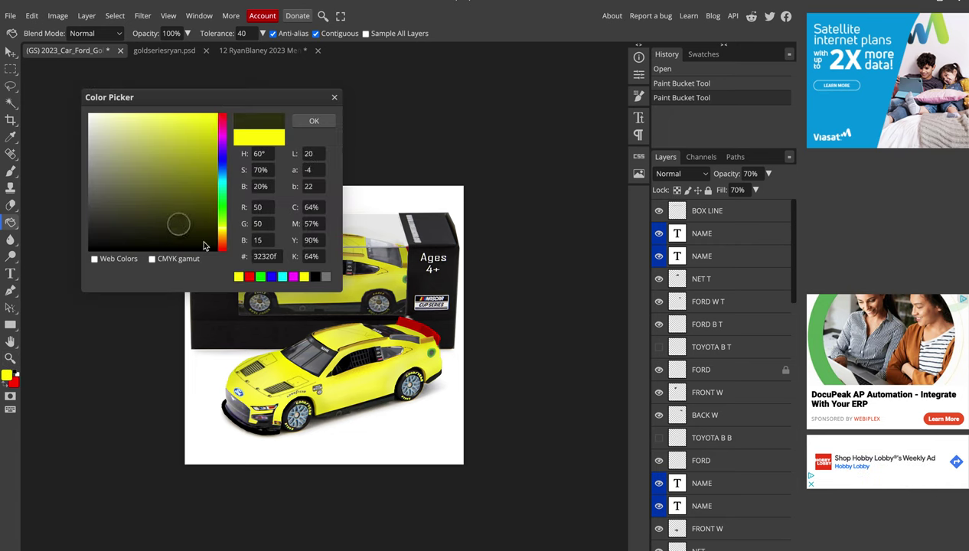
pyautogui.click(314, 122)
pyautogui.scroll(-5, 696, 413)
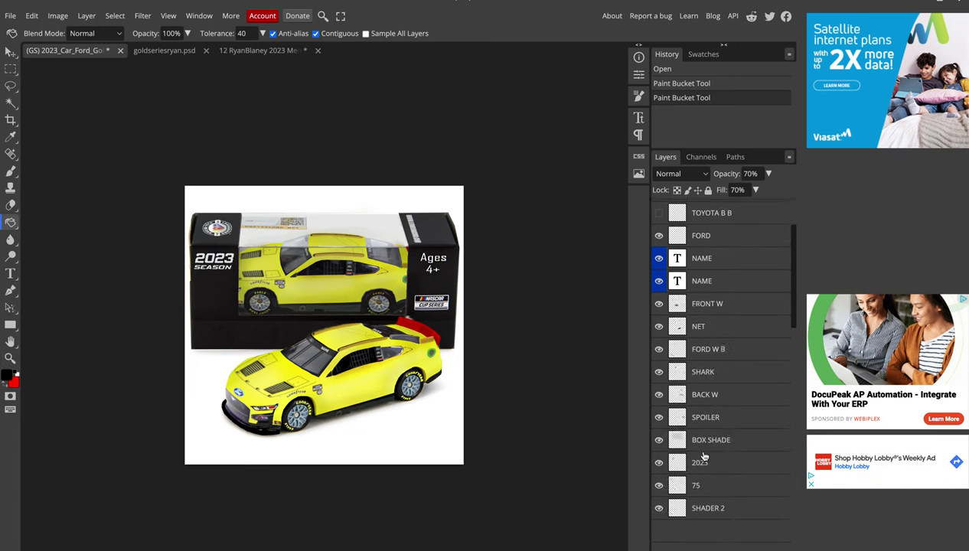
pyautogui.scroll(-5, 700, 428)
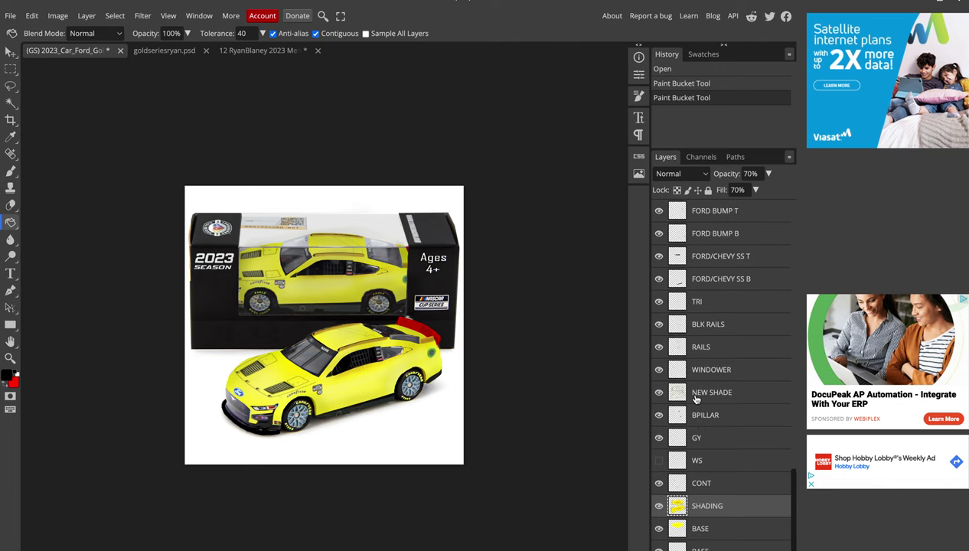
# Select the SPOILER layer and bring up the Image Adjustments list
pyautogui.scroll(2, 695, 399)
pyautogui.scroll(3, 695, 399)
pyautogui.scroll(3, 695, 398)
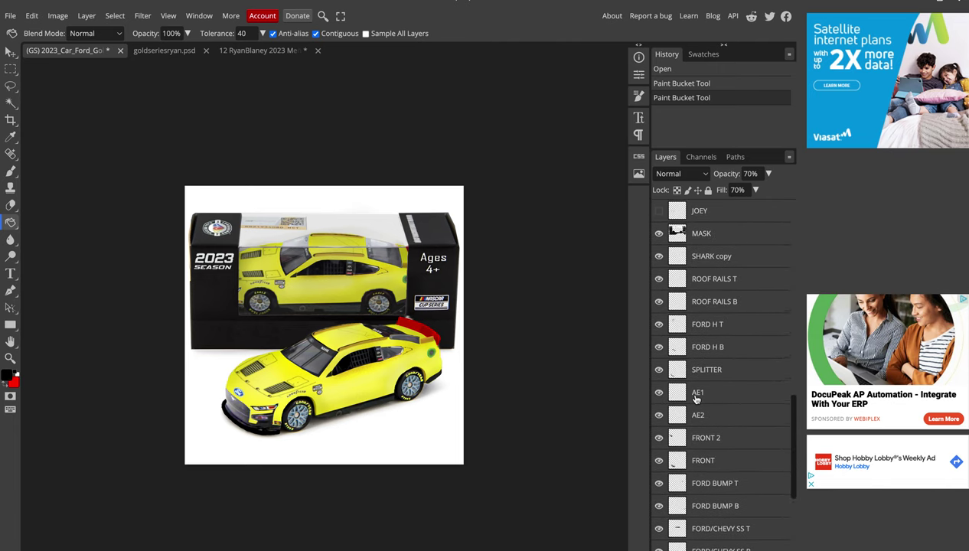
pyautogui.scroll(2, 695, 399)
pyautogui.scroll(3, 696, 399)
pyautogui.scroll(2, 699, 342)
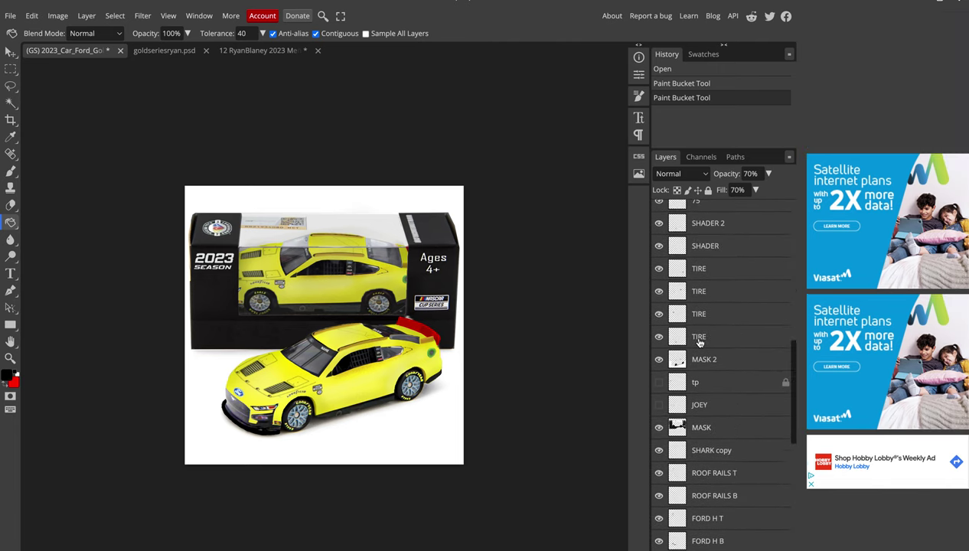
pyautogui.scroll(3, 698, 342)
pyautogui.scroll(4, 699, 342)
pyautogui.scroll(1, 699, 340)
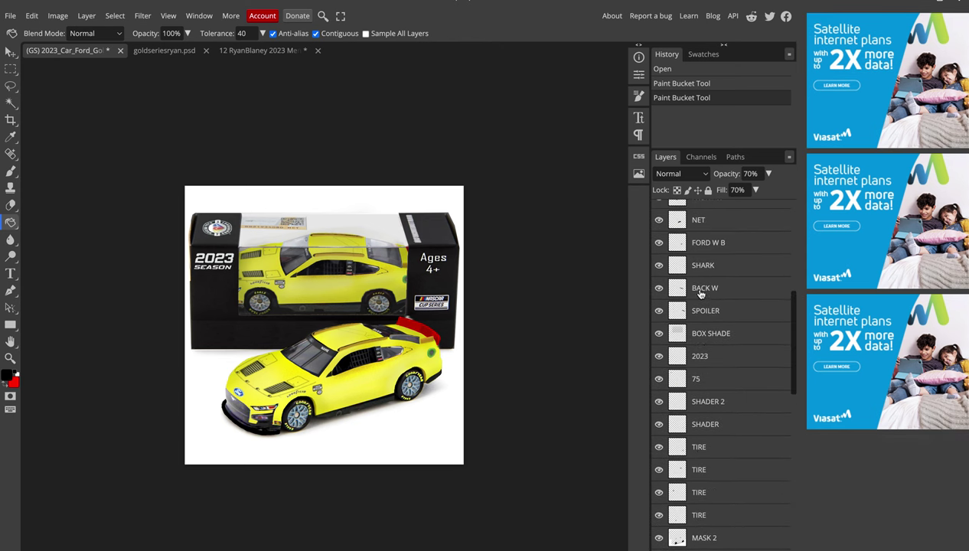
pyautogui.click(699, 309)
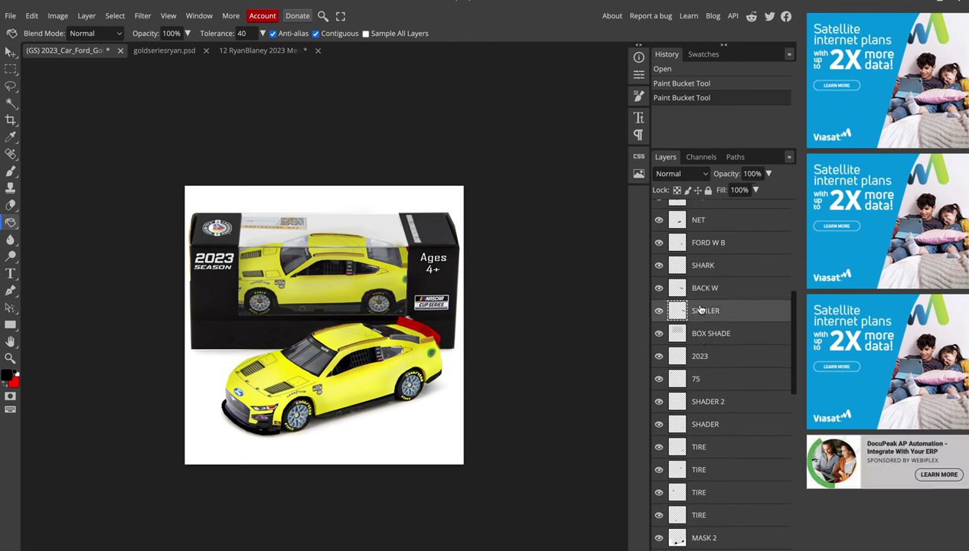
pyautogui.click(53, 16)
pyautogui.moveTo(79, 52)
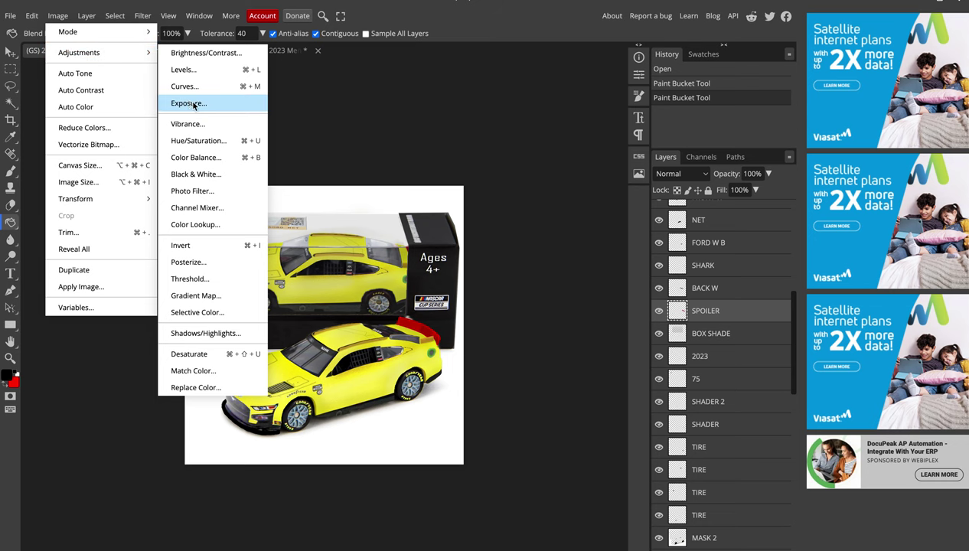
# Darken SPOILER with Hue/Saturation (Hue -18, Saturation -100, Lightness -77), after backing out of Exposure
pyautogui.click(189, 104)
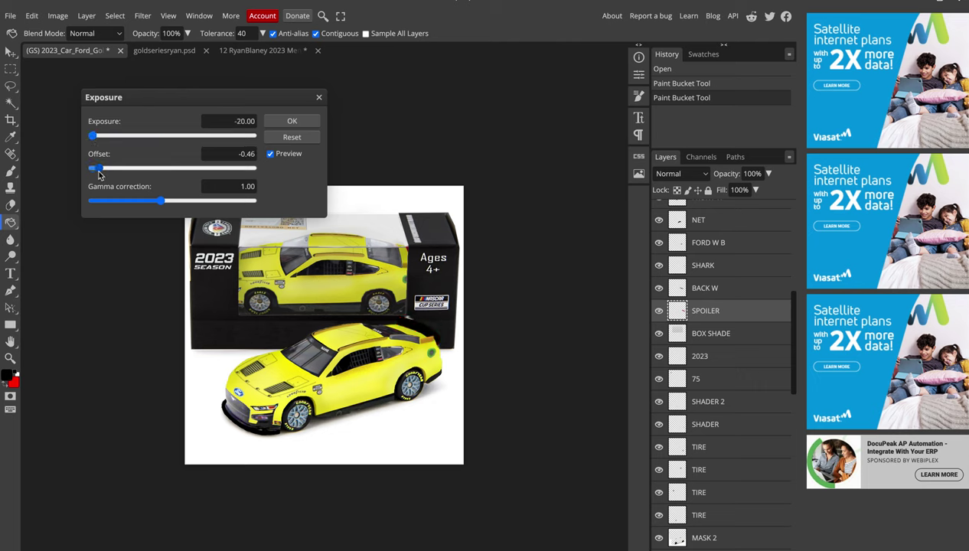
pyautogui.click(293, 137)
pyautogui.click(319, 99)
pyautogui.click(58, 15)
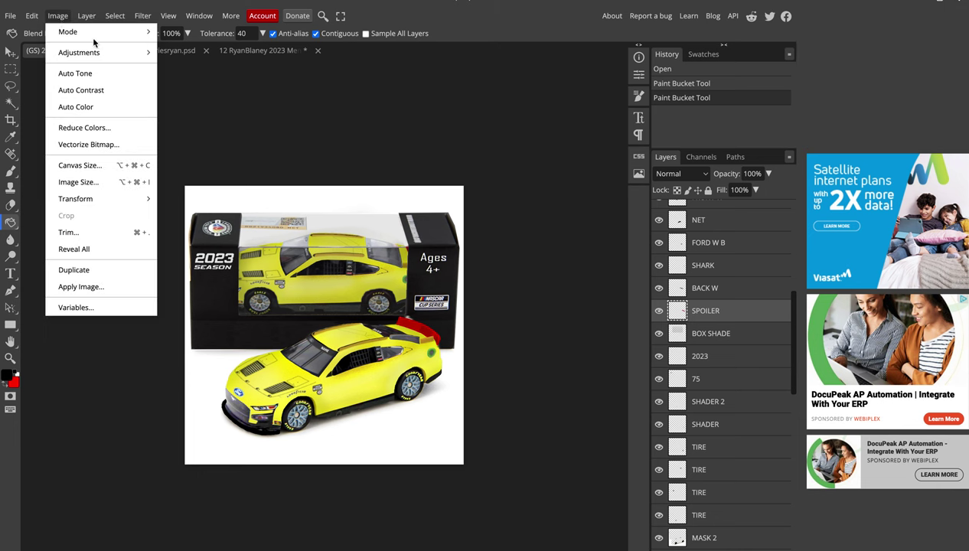
pyautogui.click(219, 138)
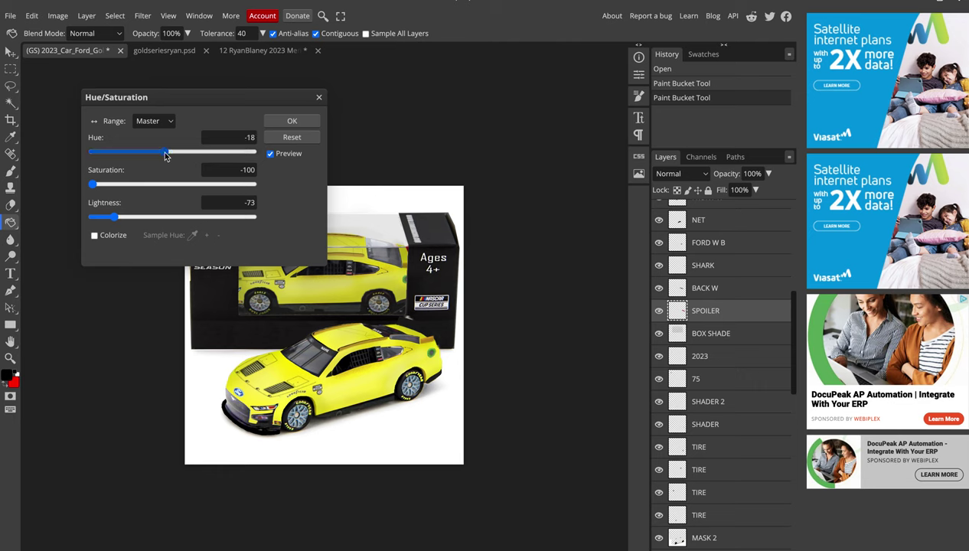
pyautogui.moveTo(122, 228); pyautogui.dragTo(111, 223)
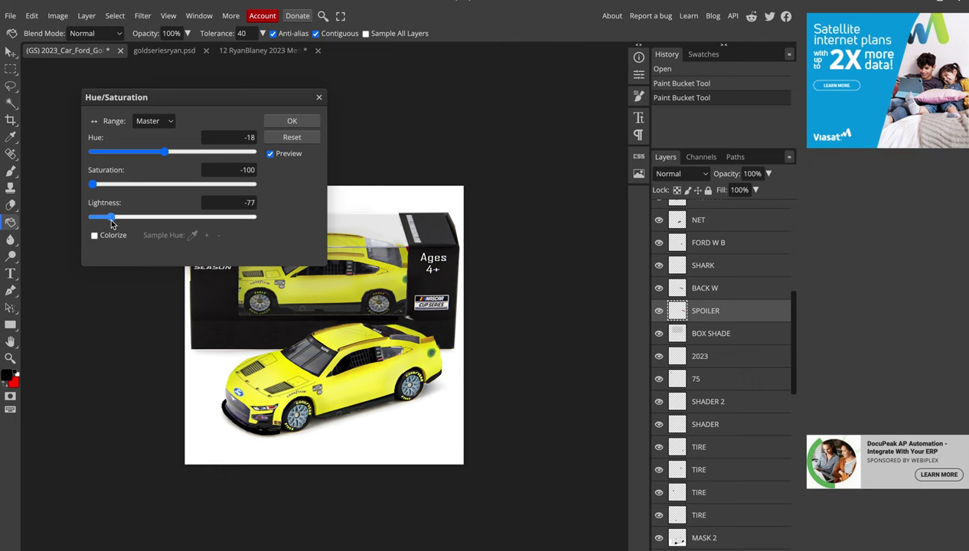
pyautogui.click(294, 120)
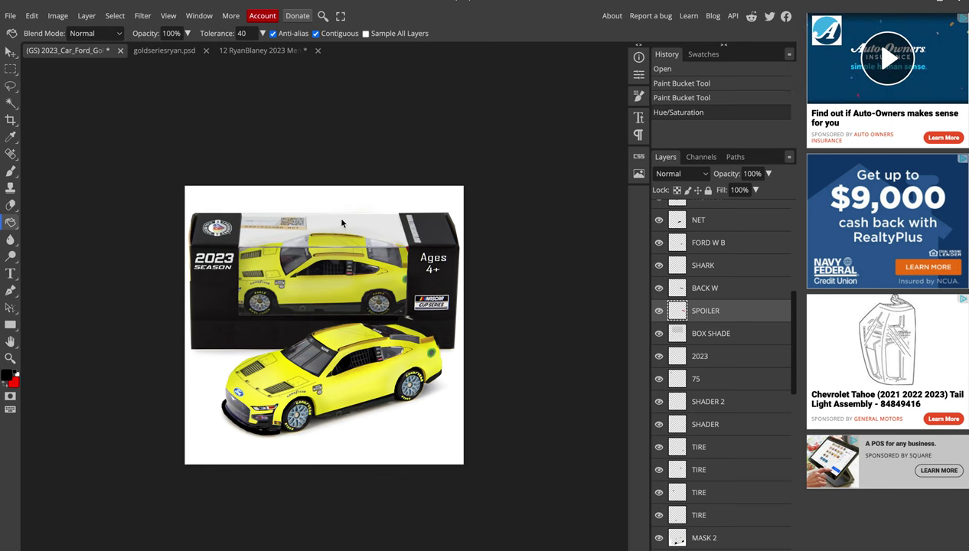
pyautogui.scroll(1, 708, 320)
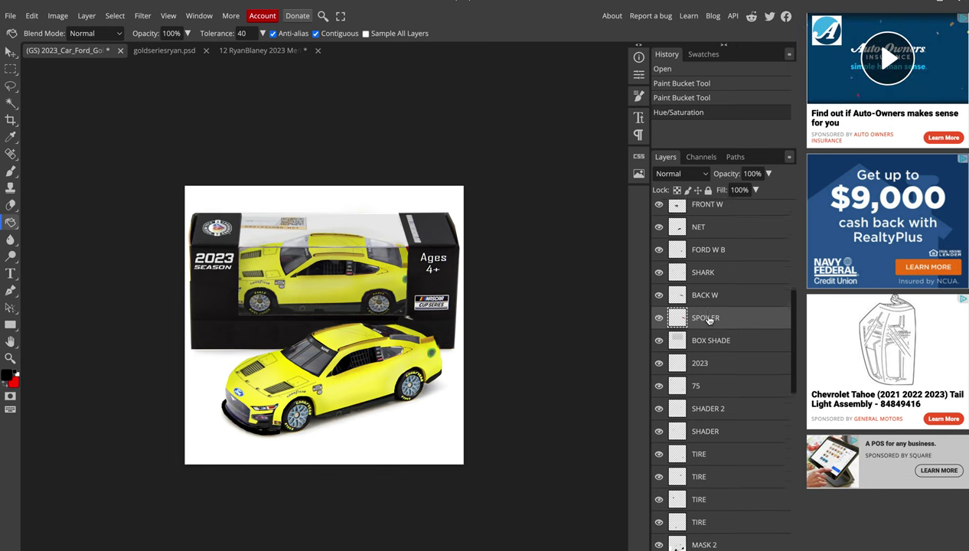
pyautogui.scroll(1, 661, 304)
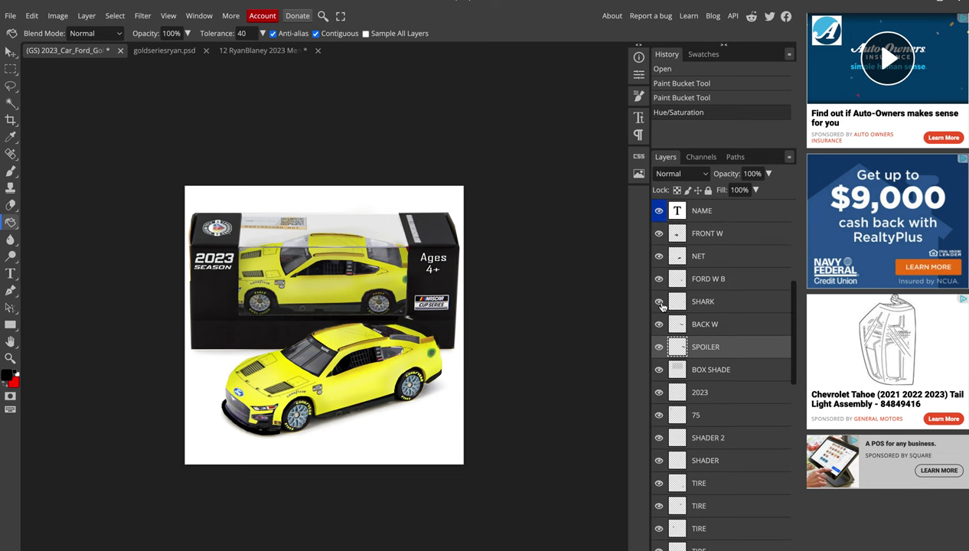
pyautogui.scroll(-5, 661, 305)
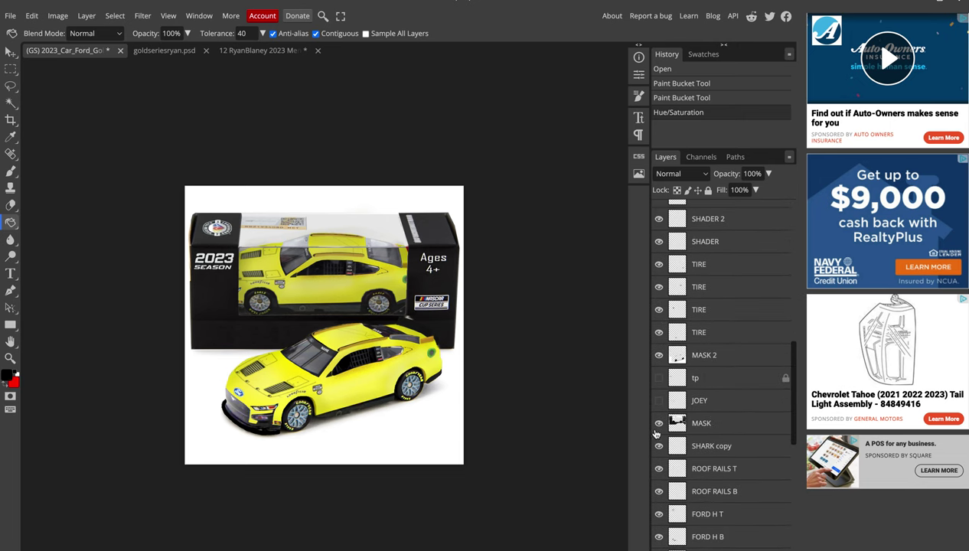
pyautogui.click(658, 423)
pyautogui.click(680, 423)
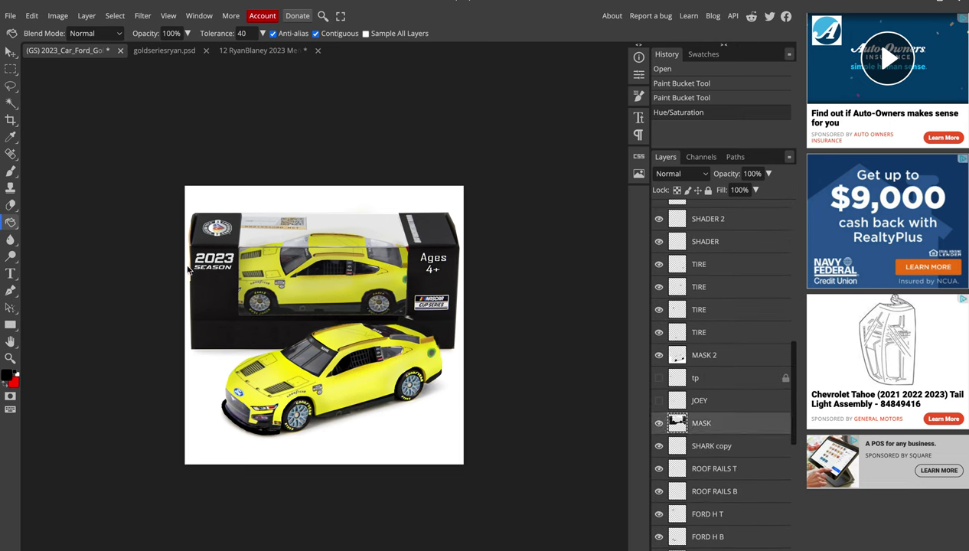
pyautogui.click(10, 171)
pyautogui.scroll(1, 408, 222)
pyautogui.scroll(3, 408, 222)
pyautogui.scroll(3, 408, 222)
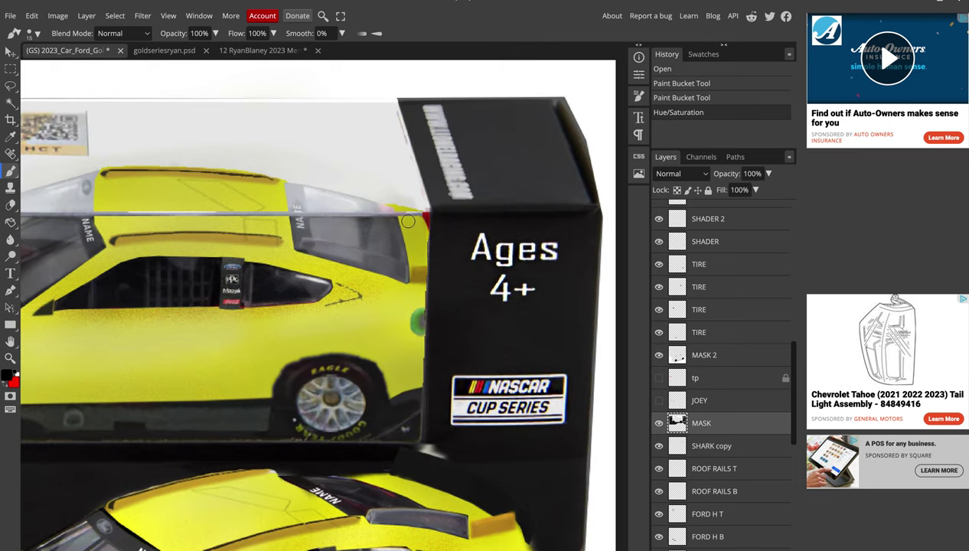
pyautogui.click(431, 220)
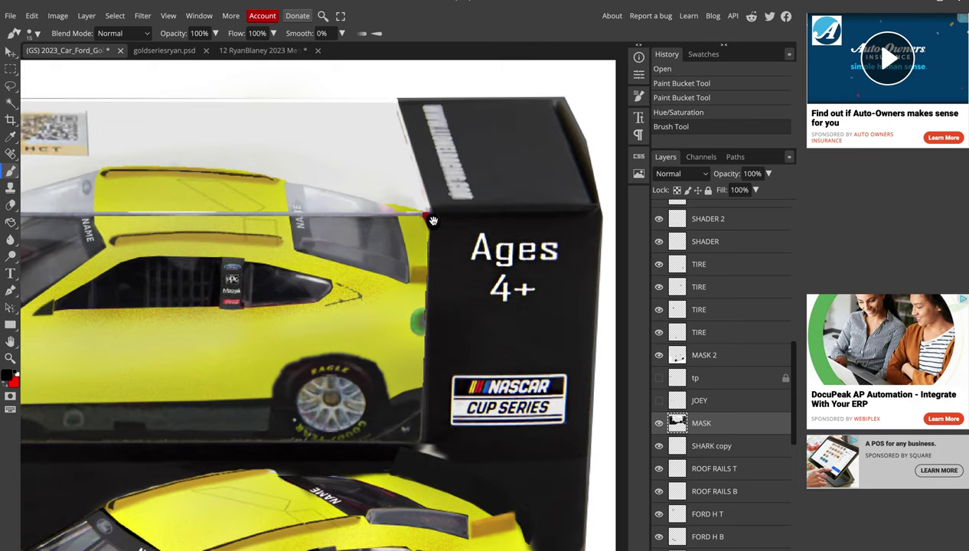
pyautogui.press('z')
pyautogui.scroll(-3, 344, 230)
pyautogui.scroll(-3, 151, 169)
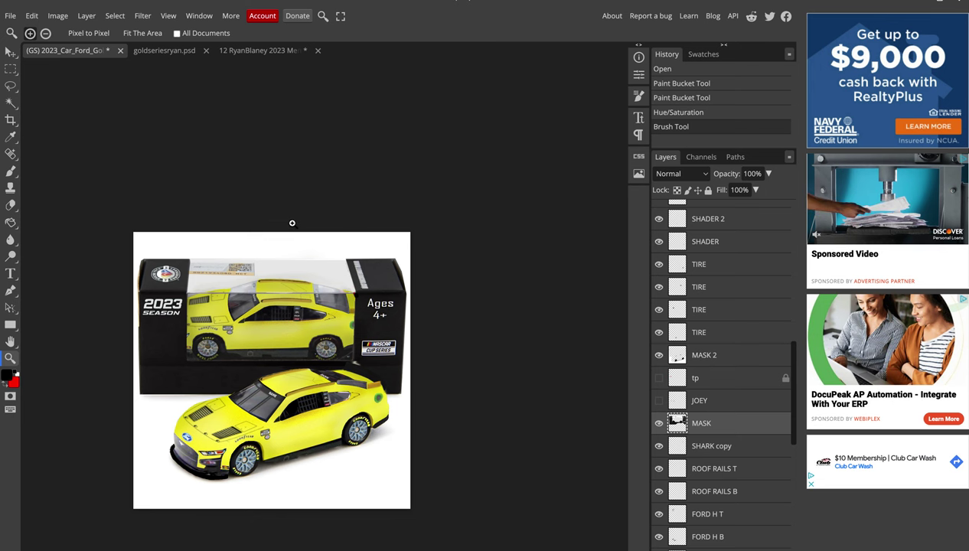
pyautogui.hotkey('ctrl', 'z')
pyautogui.scroll(1, 398, 348)
pyautogui.scroll(4, 397, 348)
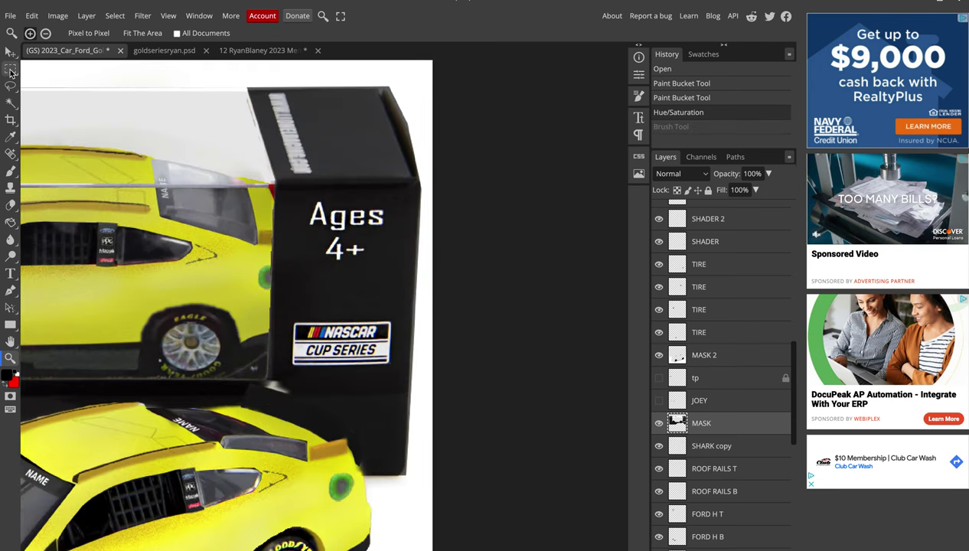
# Lasso the small red patch at the box corner and copy it to a new layer
pyautogui.click(11, 70)
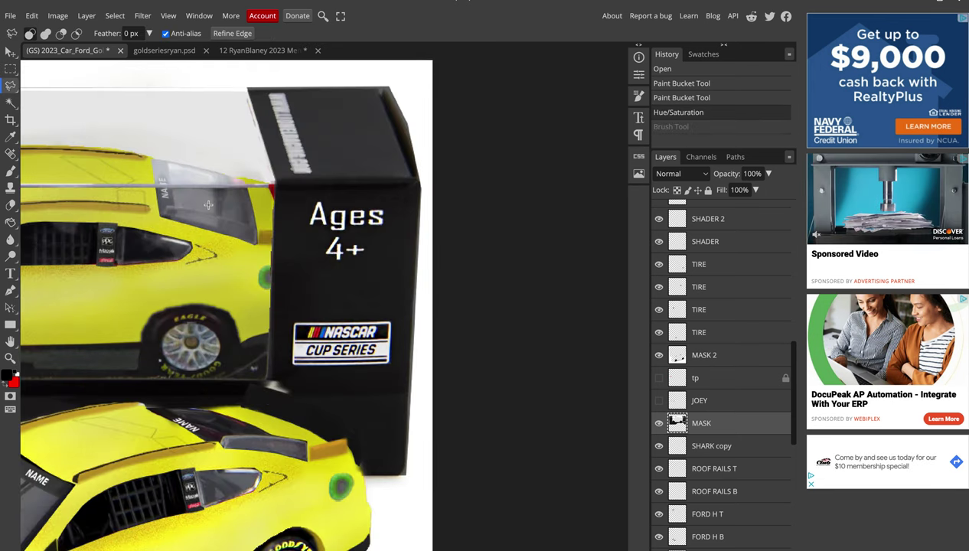
pyautogui.scroll(2, 208, 205)
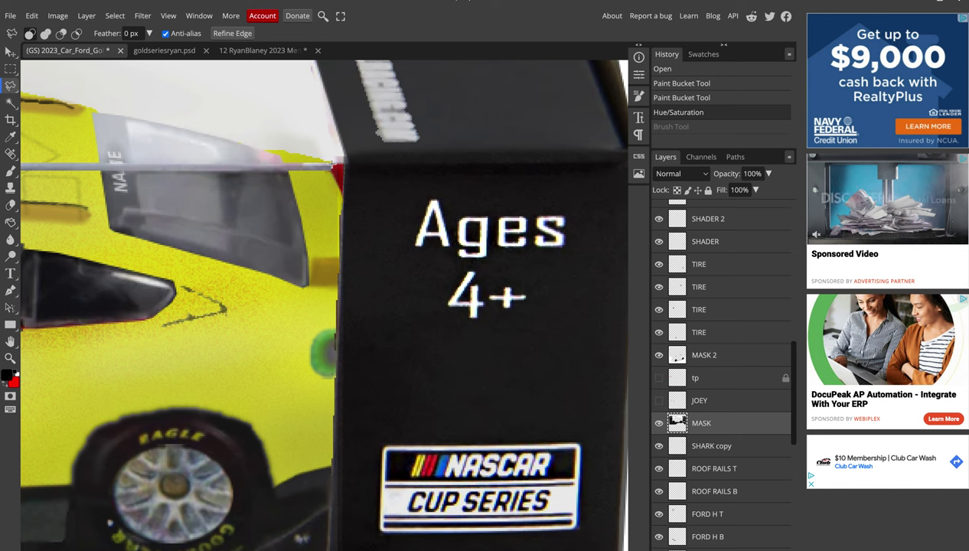
pyautogui.moveTo(329, 163); pyautogui.dragTo(331, 164)
pyautogui.hotkey('ctrl', 'j')
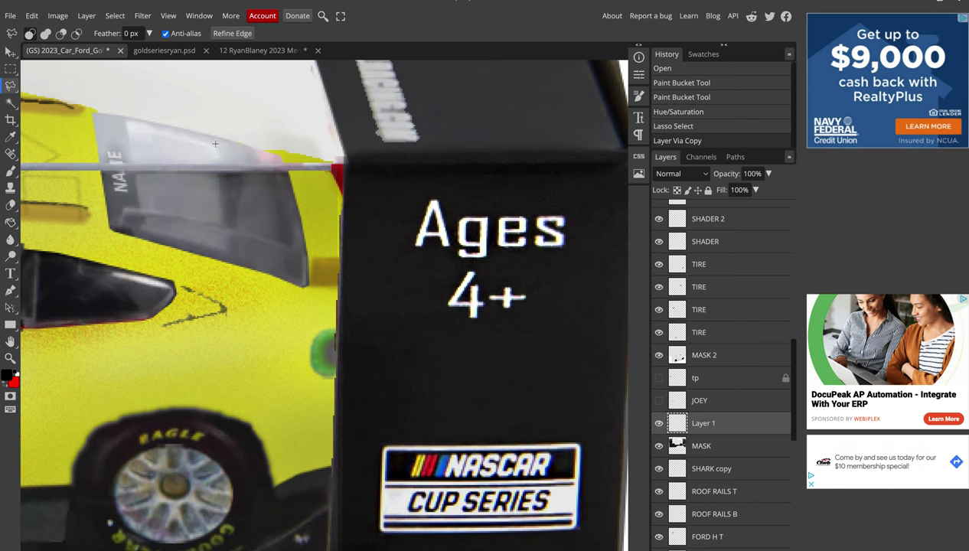
# Desaturate and darken the copied patch with Hue/Saturation (Saturation -100, Lightness about -70)
pyautogui.click(55, 23)
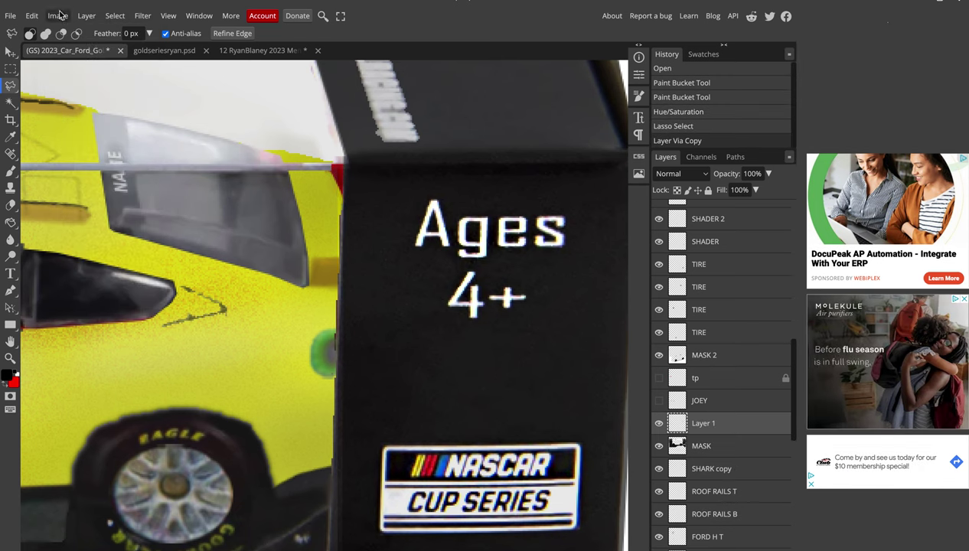
pyautogui.click(56, 17)
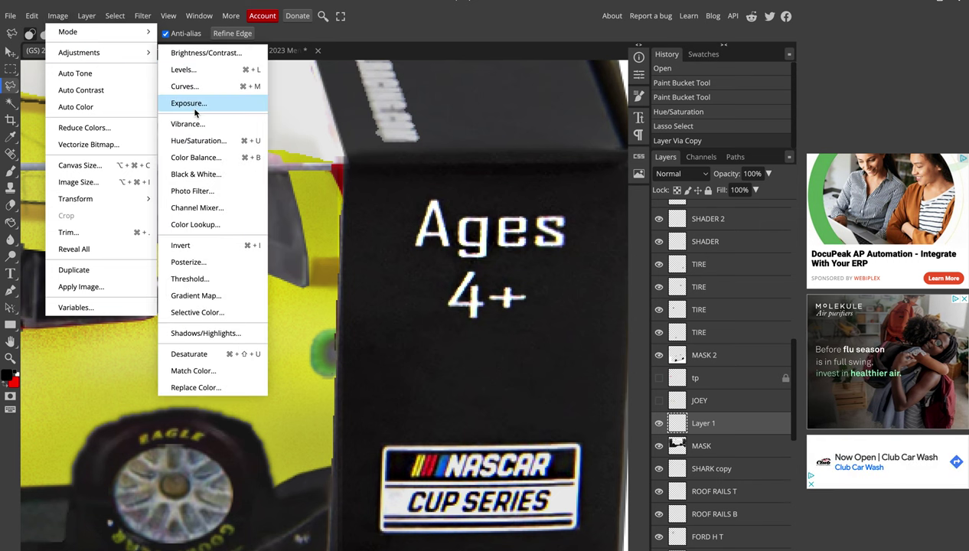
pyautogui.click(210, 137)
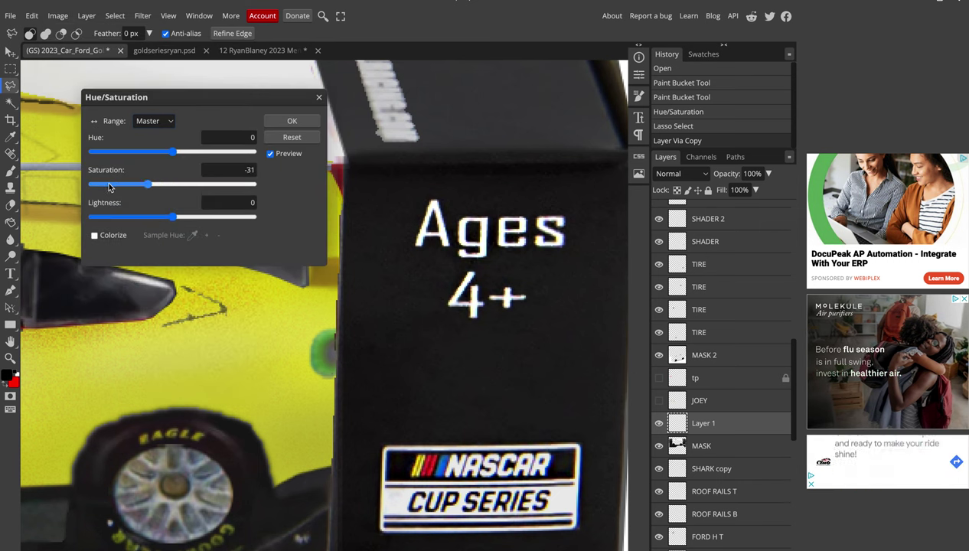
pyautogui.click(95, 236)
pyautogui.moveTo(172, 184); pyautogui.dragTo(93, 184)
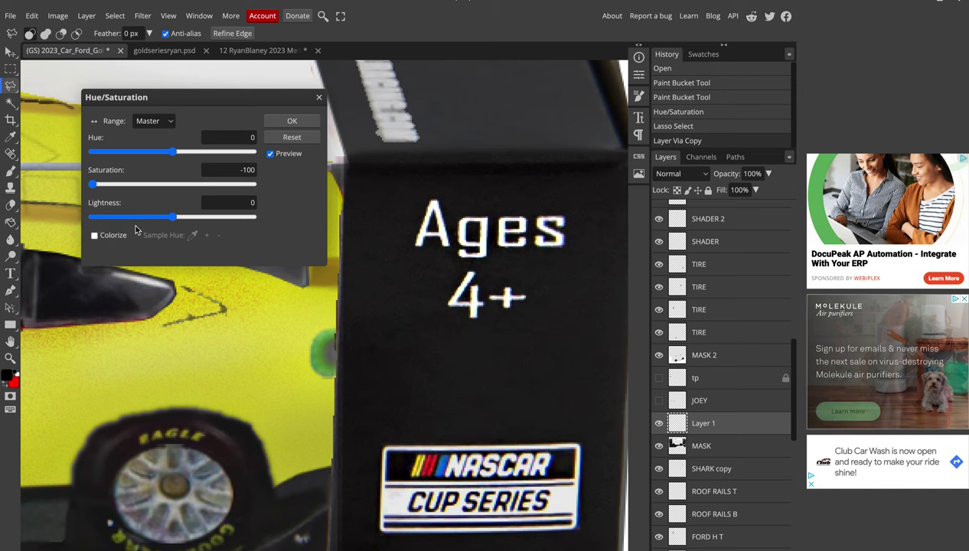
pyautogui.moveTo(173, 216); pyautogui.dragTo(138, 222)
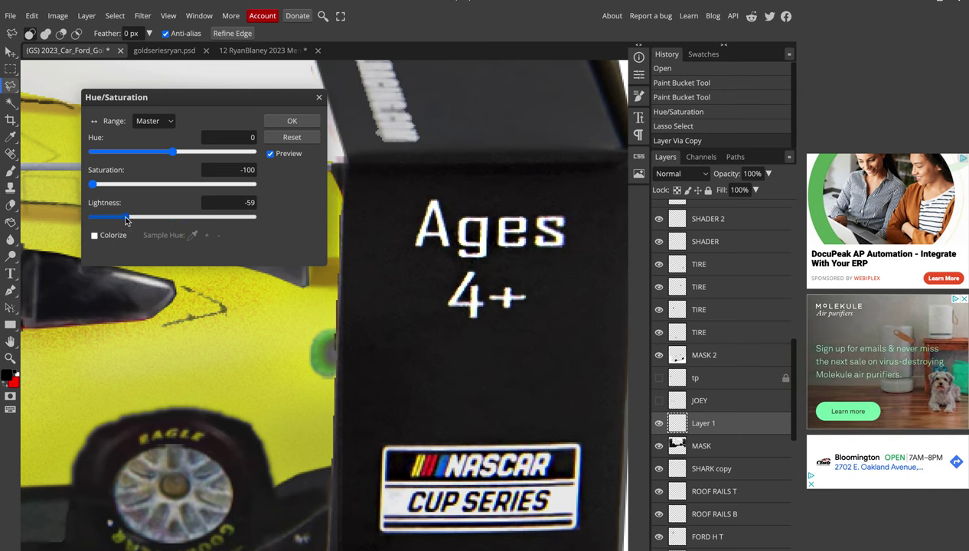
pyautogui.moveTo(92, 184); pyautogui.dragTo(106, 185)
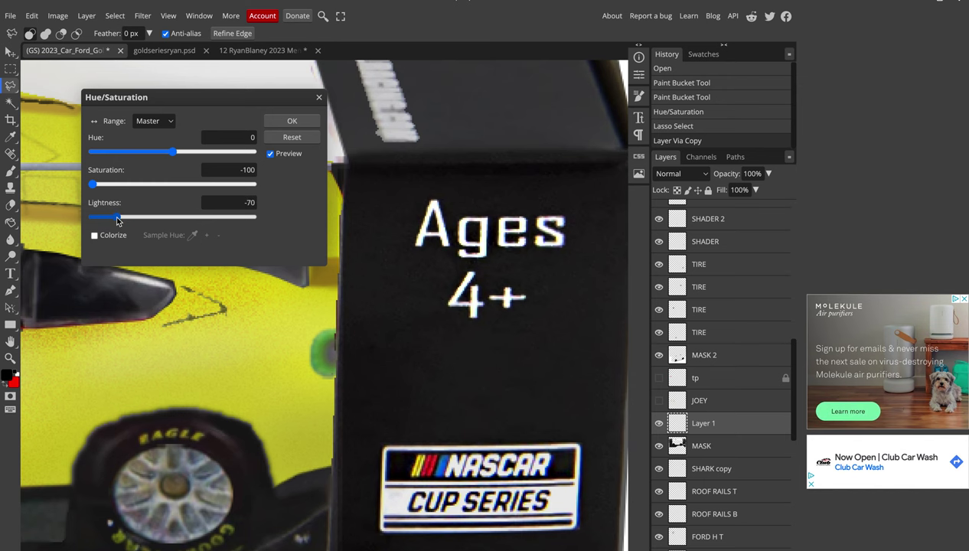
pyautogui.moveTo(119, 221); pyautogui.dragTo(113, 221)
pyautogui.click(295, 124)
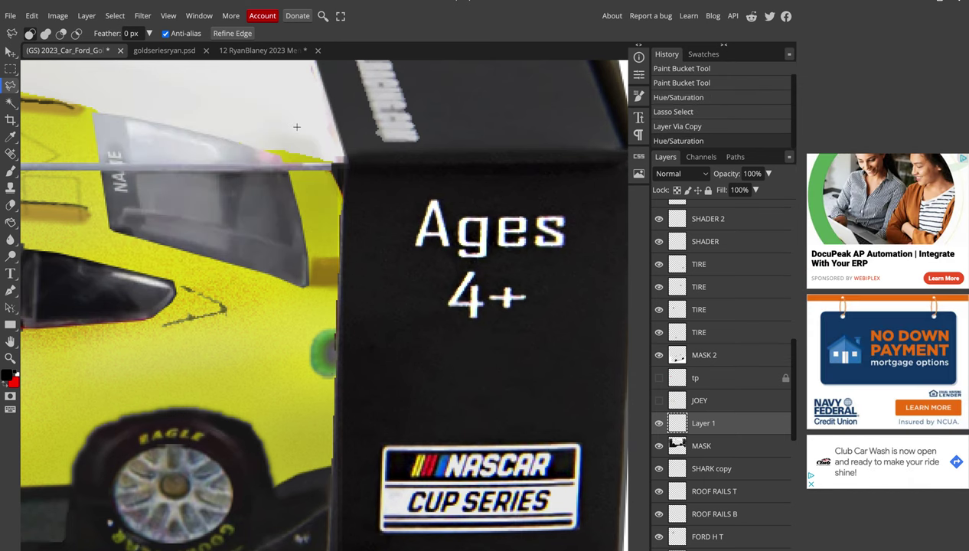
pyautogui.scroll(-2, 297, 127)
pyautogui.scroll(-2, 297, 127)
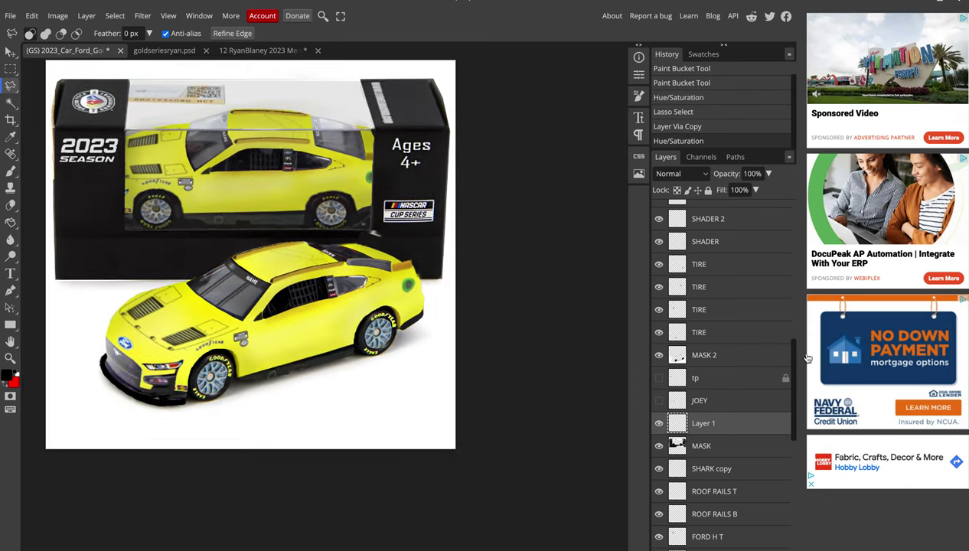
pyautogui.scroll(3, 718, 351)
# Change the front car's NAME text layer to read BLANEY
pyautogui.scroll(3, 718, 352)
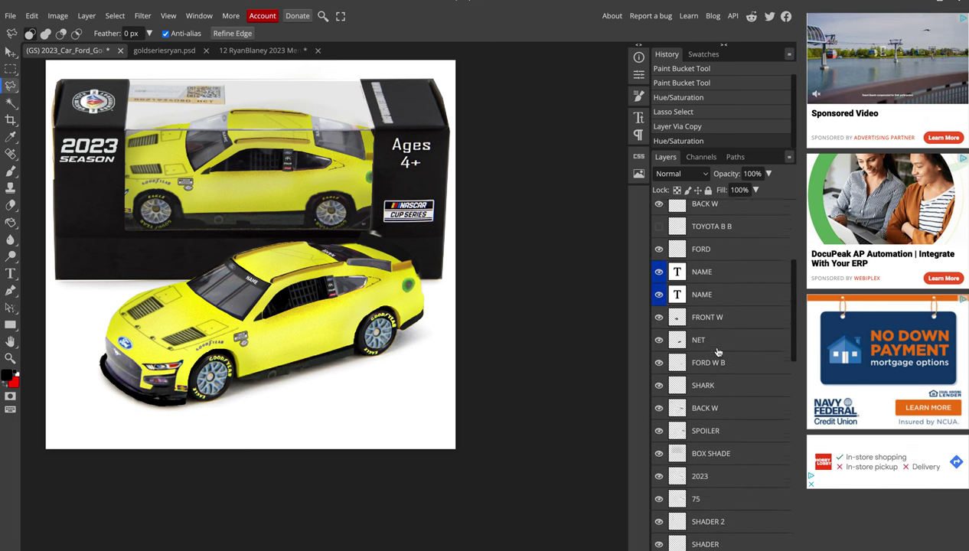
pyautogui.scroll(2, 700, 367)
pyautogui.doubleClick(677, 393)
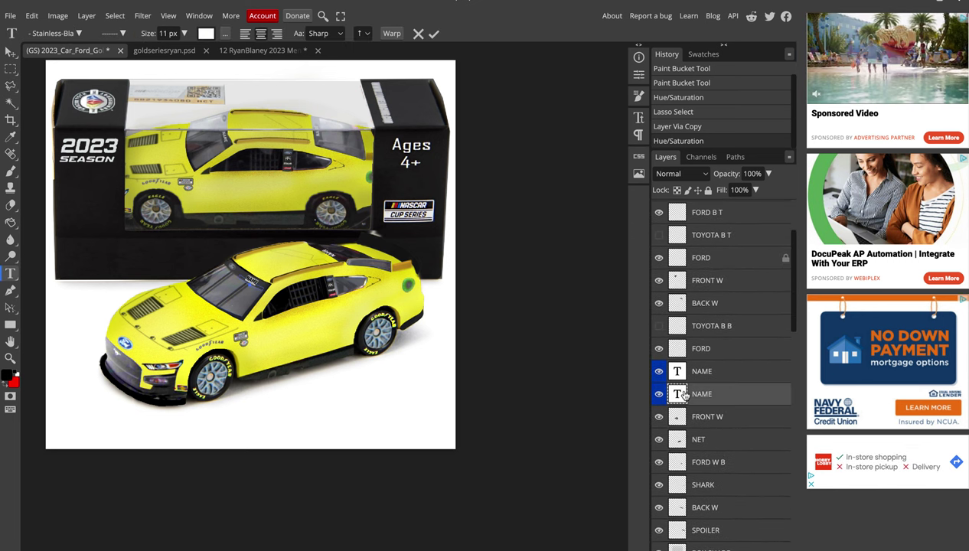
pyautogui.write('BLA')
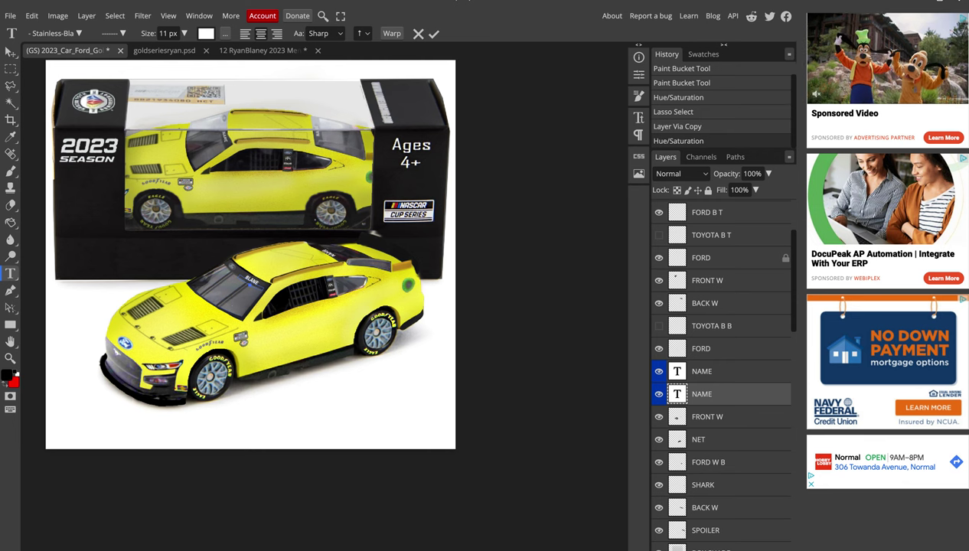
pyautogui.write('NEY')
pyautogui.click(687, 371)
# Open the other NAME text layer for editing and commit it
pyautogui.doubleClick(685, 370)
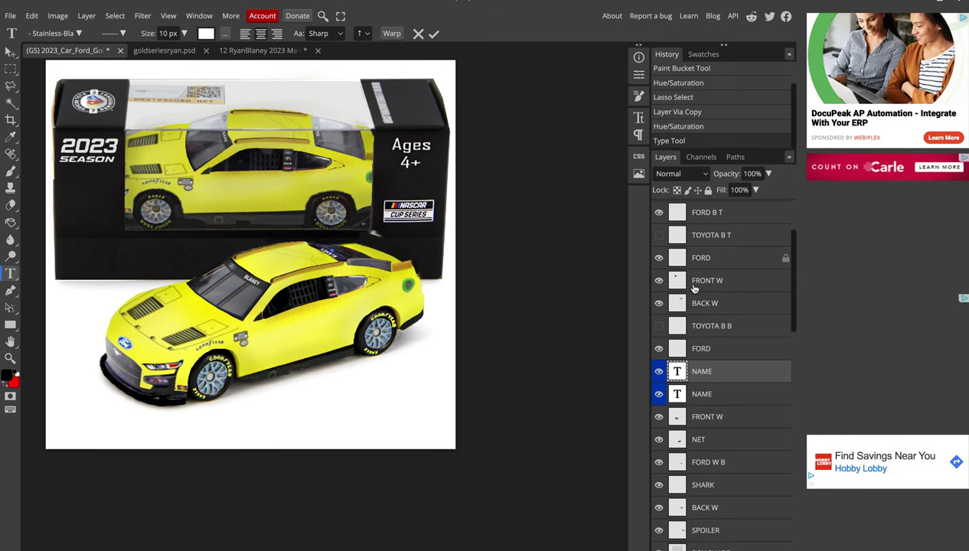
pyautogui.scroll(1, 694, 288)
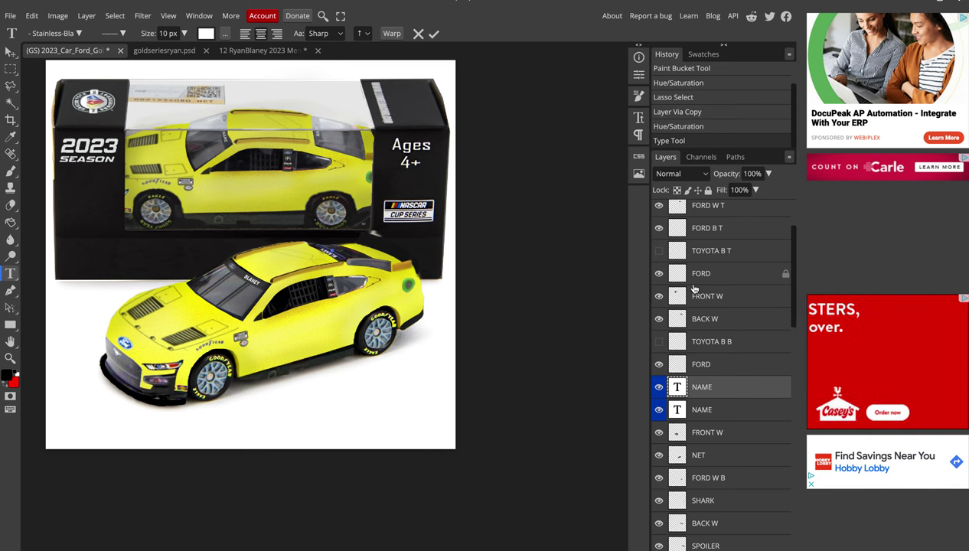
pyautogui.scroll(2, 694, 288)
pyautogui.scroll(2, 694, 289)
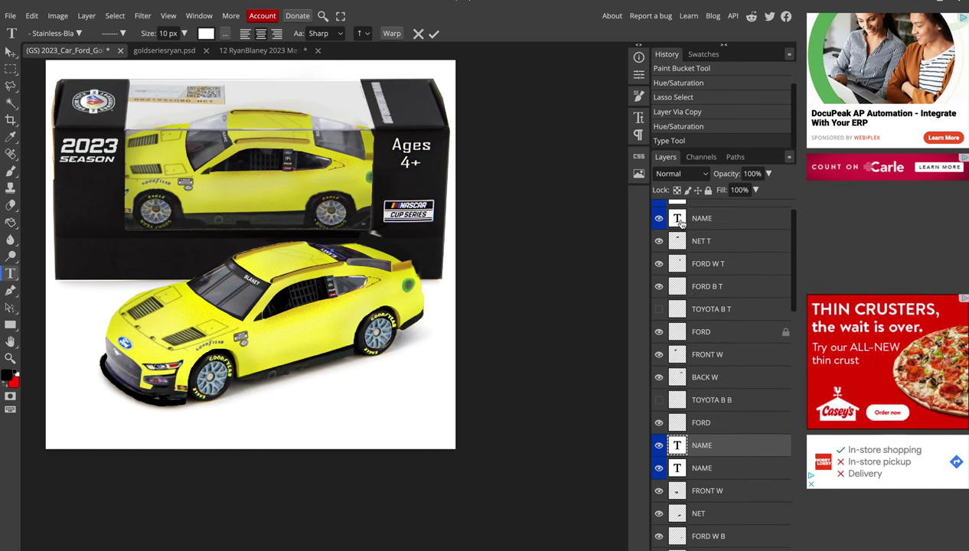
pyautogui.click(681, 221)
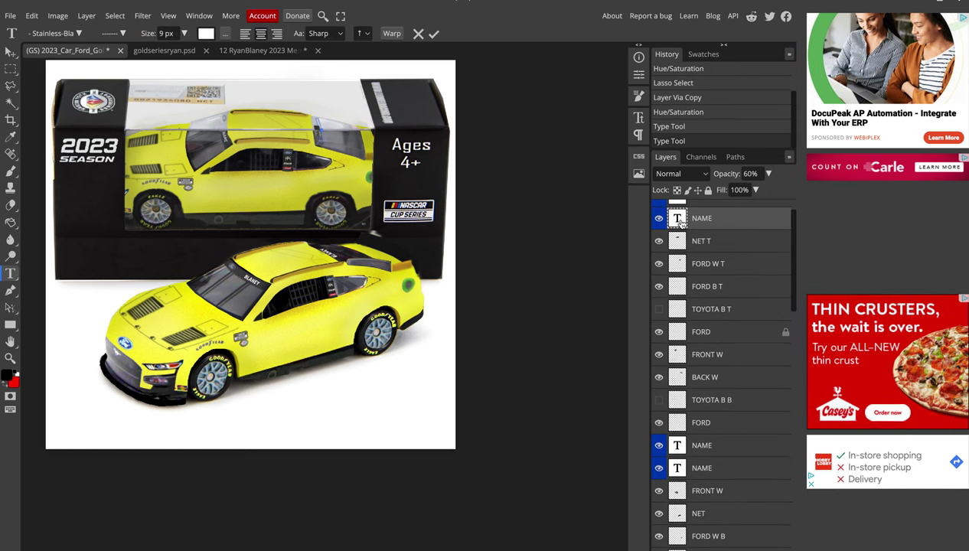
pyautogui.scroll(1, 688, 236)
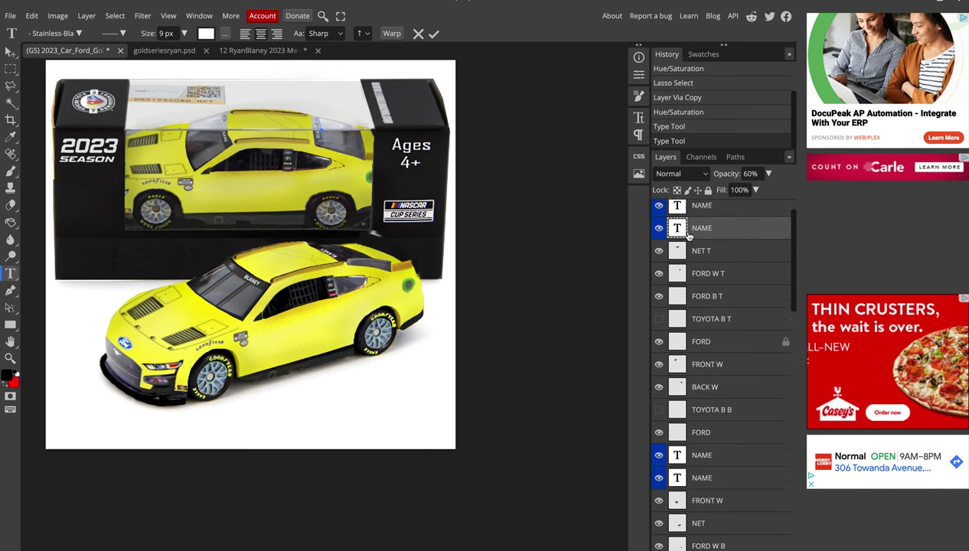
pyautogui.scroll(2, 688, 237)
pyautogui.click(678, 238)
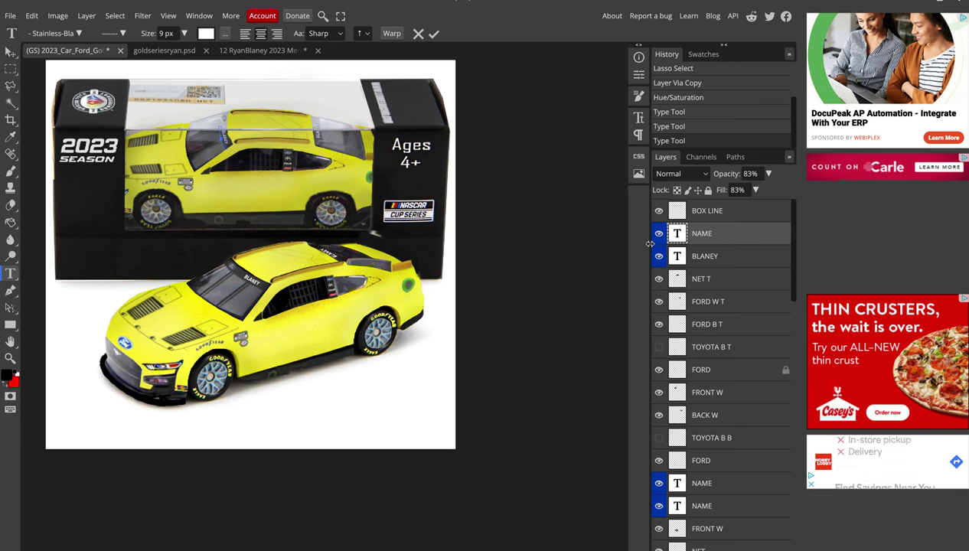
pyautogui.scroll(-1, 698, 460)
pyautogui.scroll(-8, 698, 459)
pyautogui.scroll(-5, 697, 459)
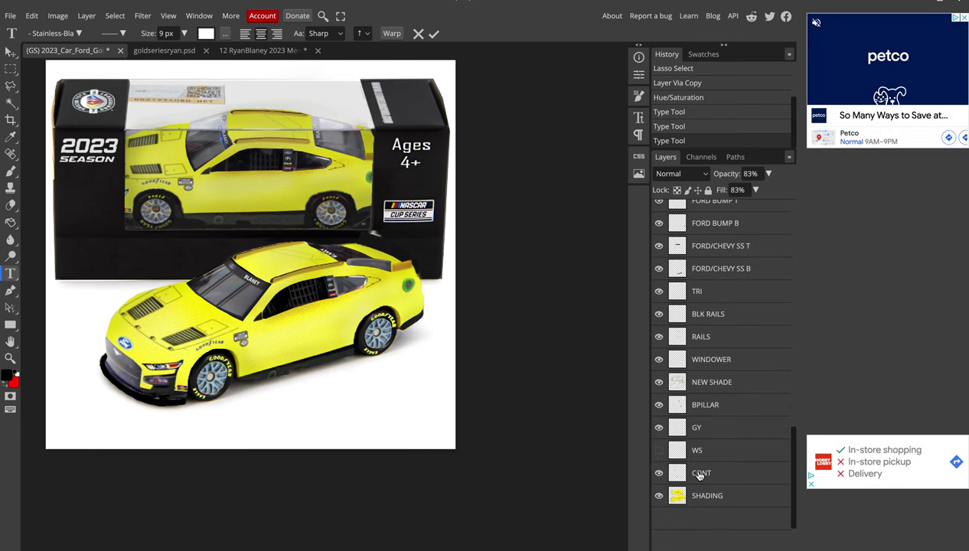
# Select the SHADING layer and check the current painting colour
pyautogui.click(707, 495)
pyautogui.press('l')
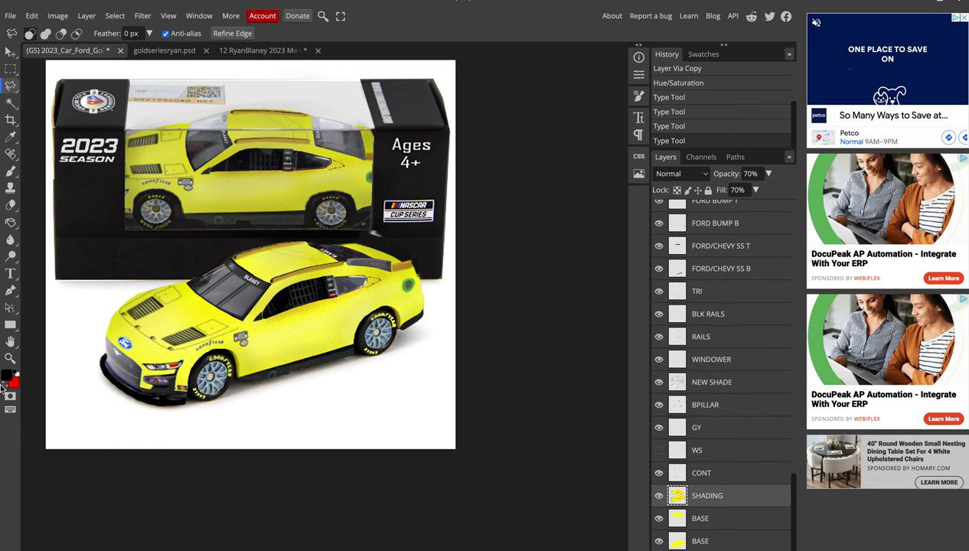
pyautogui.click(8, 374)
pyautogui.click(335, 101)
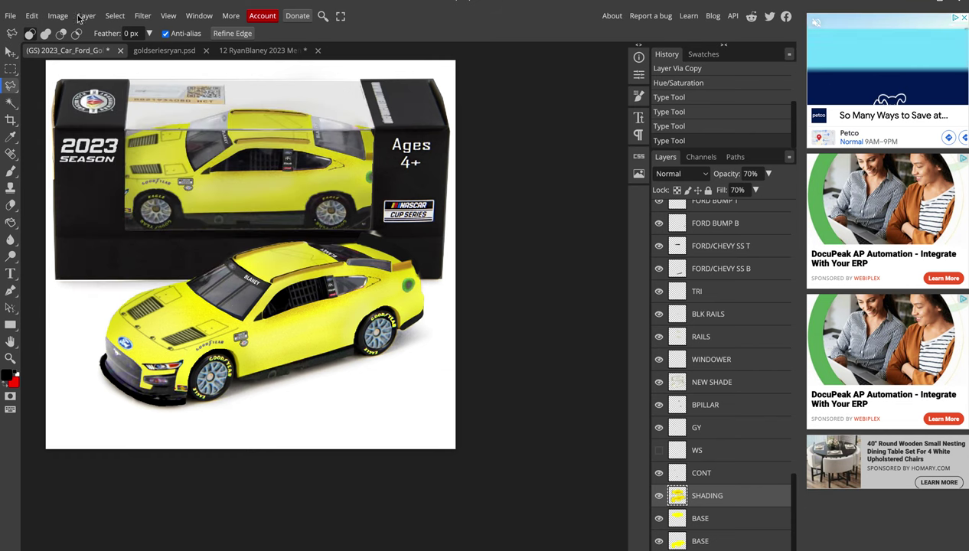
# Apply Hue/Saturation to SHADING with Hue 22, Saturation 83, Lightness -1
pyautogui.click(57, 16)
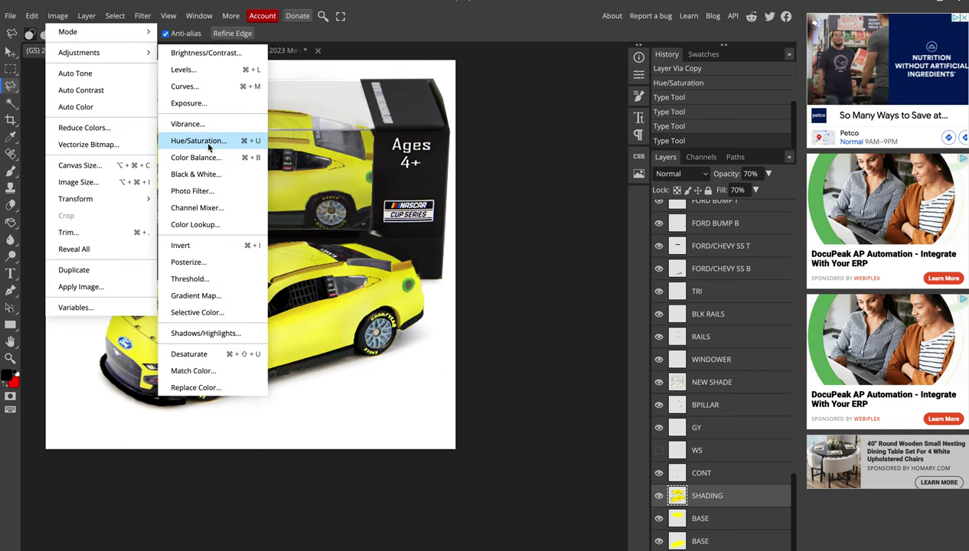
pyautogui.click(195, 140)
pyautogui.moveTo(162, 152); pyautogui.dragTo(182, 151)
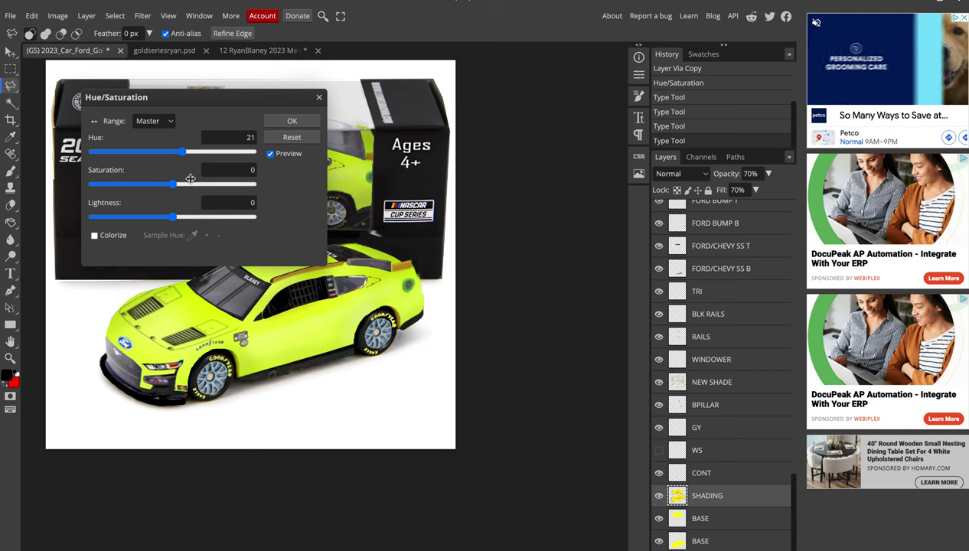
pyautogui.moveTo(173, 184); pyautogui.dragTo(201, 185)
pyautogui.moveTo(151, 216); pyautogui.dragTo(177, 216)
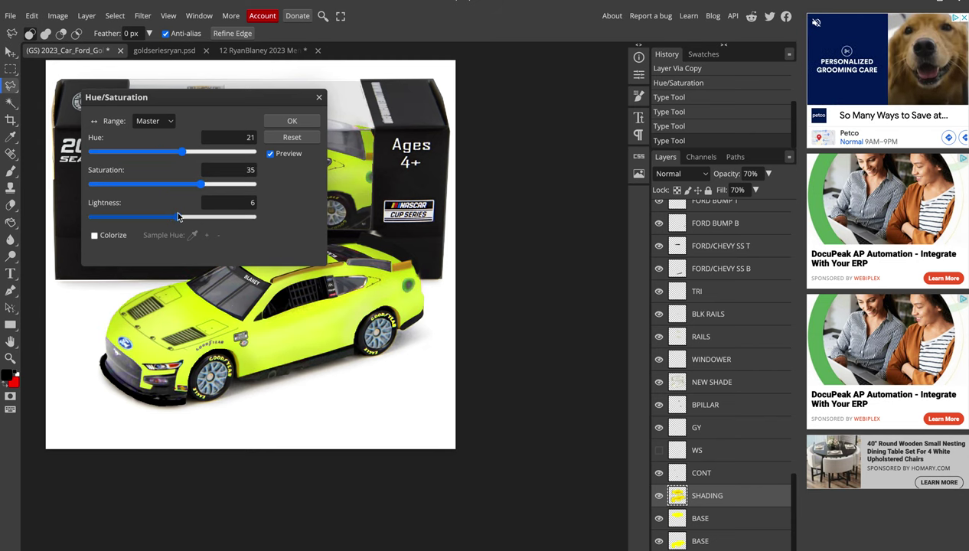
pyautogui.moveTo(201, 185); pyautogui.dragTo(214, 183)
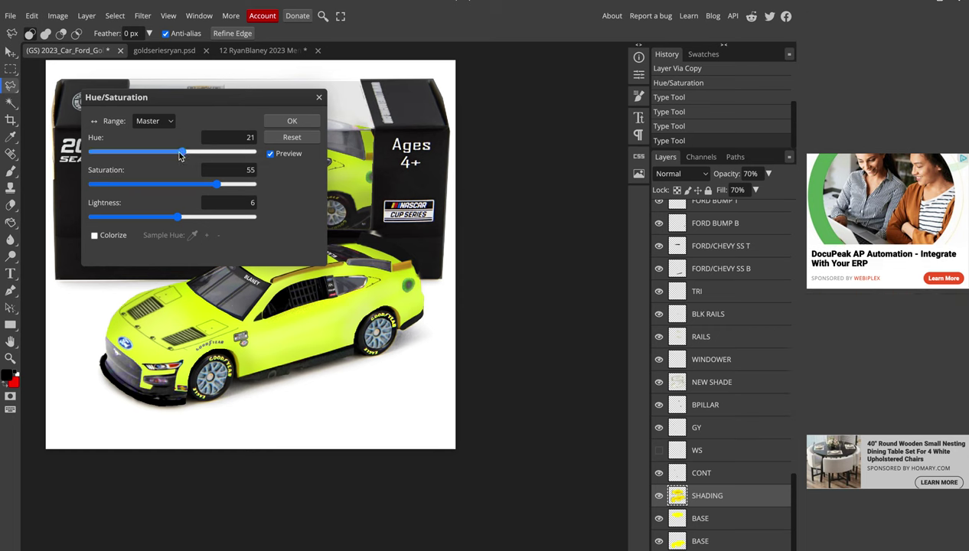
pyautogui.moveTo(180, 156); pyautogui.dragTo(181, 158)
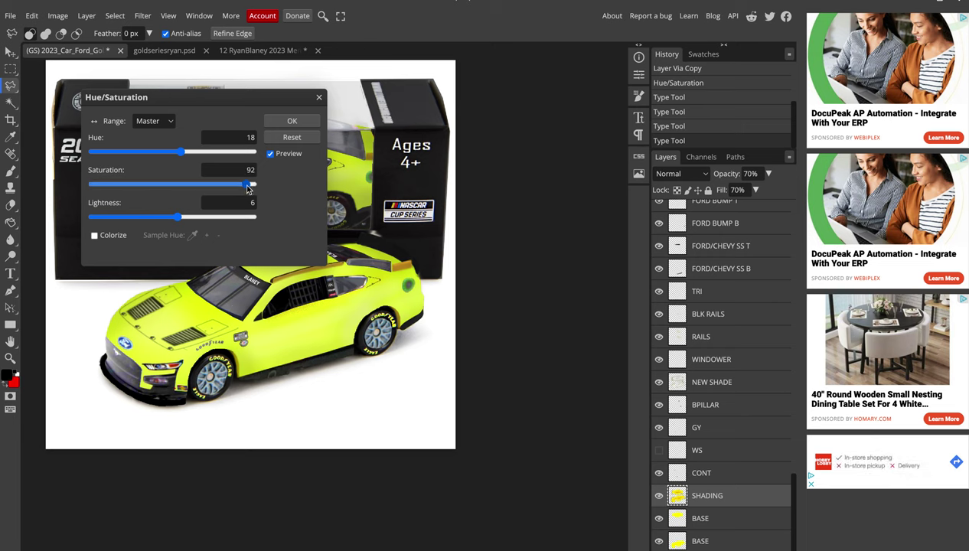
pyautogui.moveTo(244, 189); pyautogui.dragTo(239, 187)
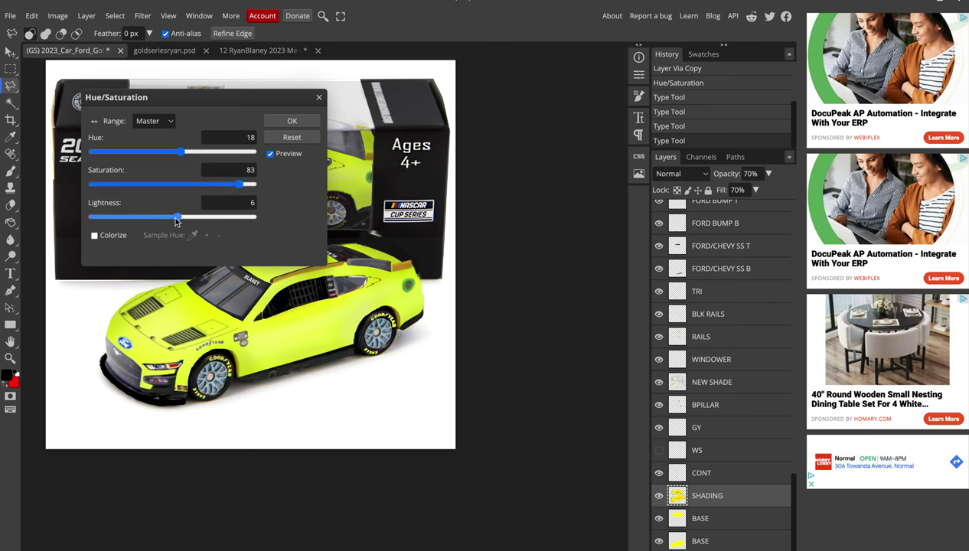
pyautogui.moveTo(181, 222); pyautogui.dragTo(177, 222)
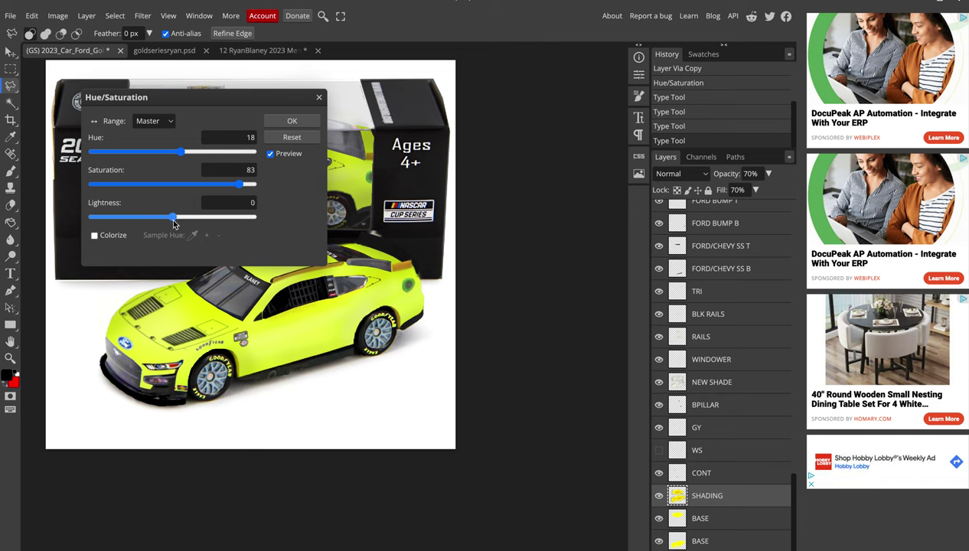
pyautogui.moveTo(175, 222); pyautogui.dragTo(169, 224)
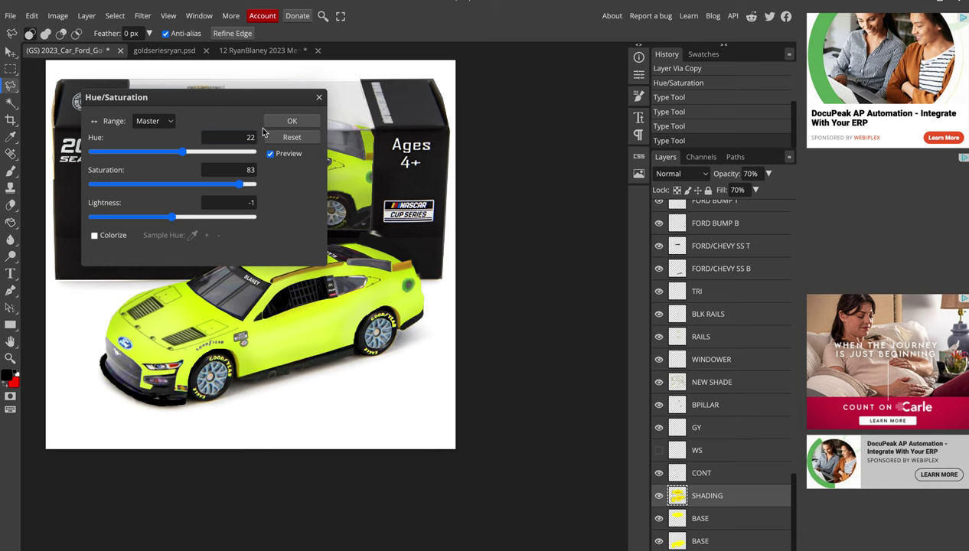
pyautogui.click(289, 121)
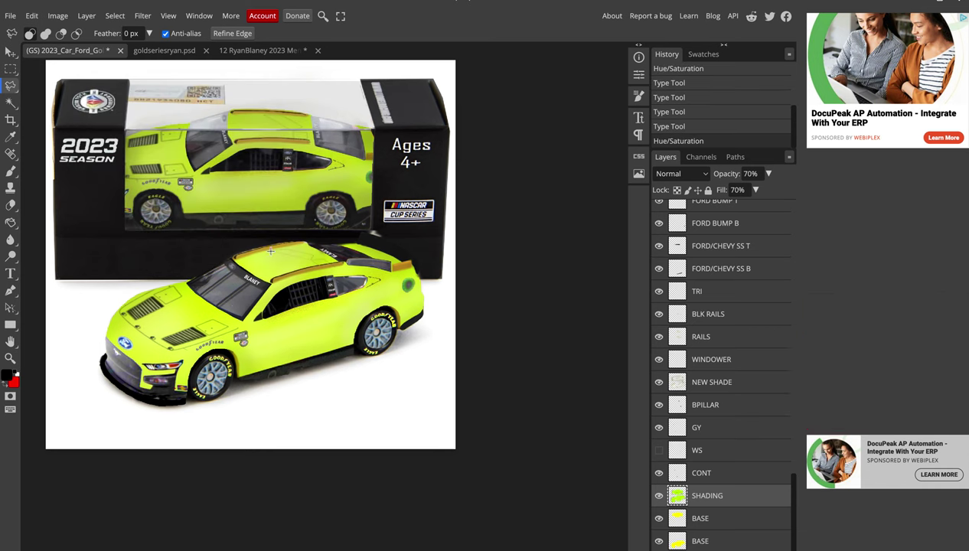
# Hide the three TIRE layers so the cars get black wheels
pyautogui.click(270, 50)
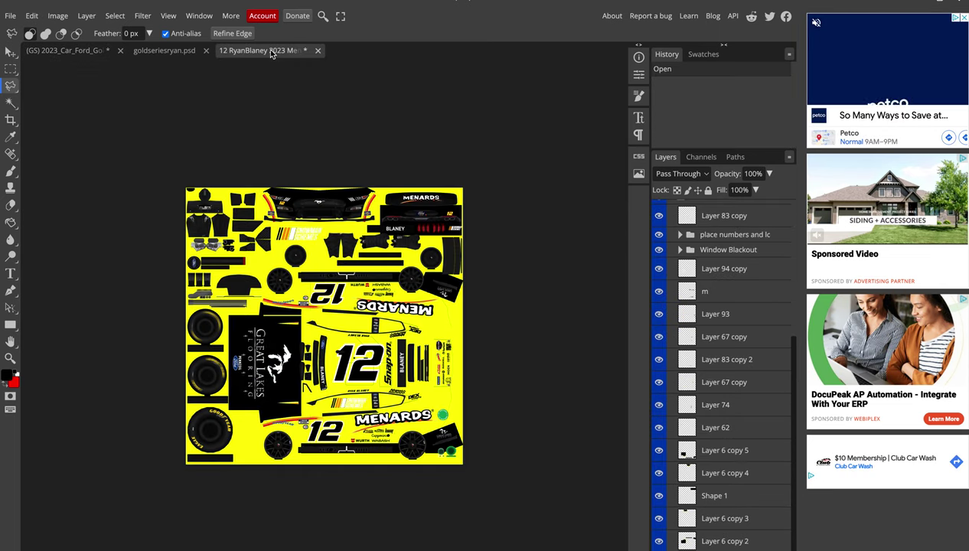
pyautogui.click(78, 51)
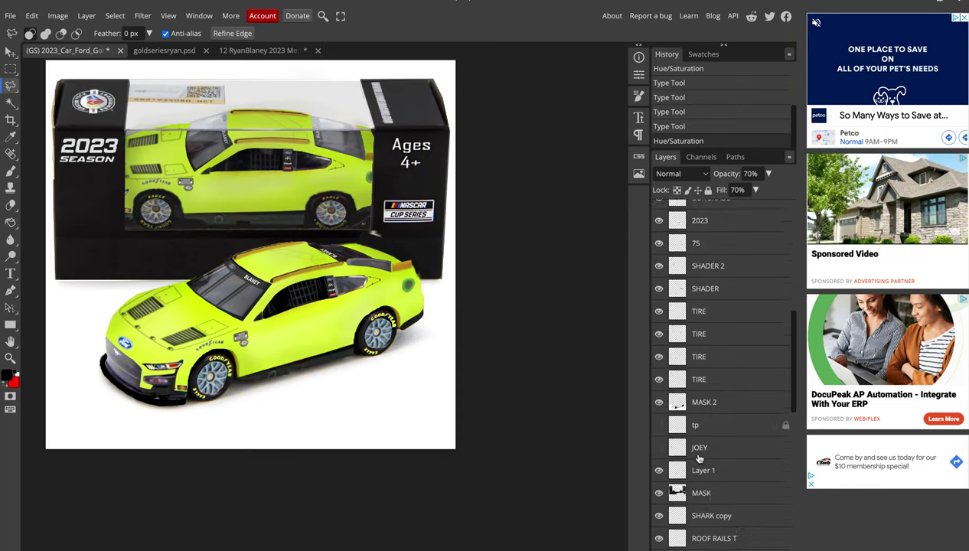
pyautogui.scroll(-3, 699, 457)
pyautogui.scroll(5, 699, 457)
pyautogui.scroll(3, 698, 458)
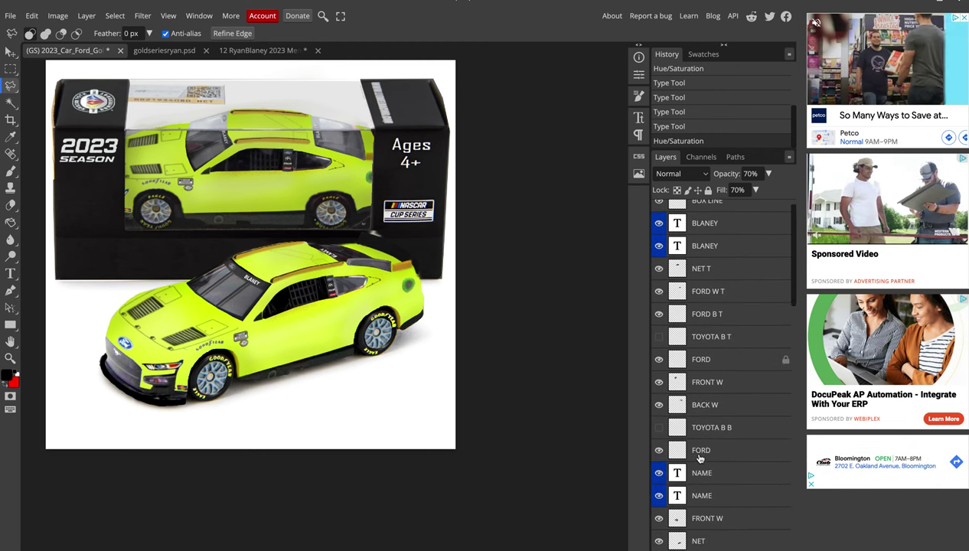
pyautogui.scroll(-5, 698, 457)
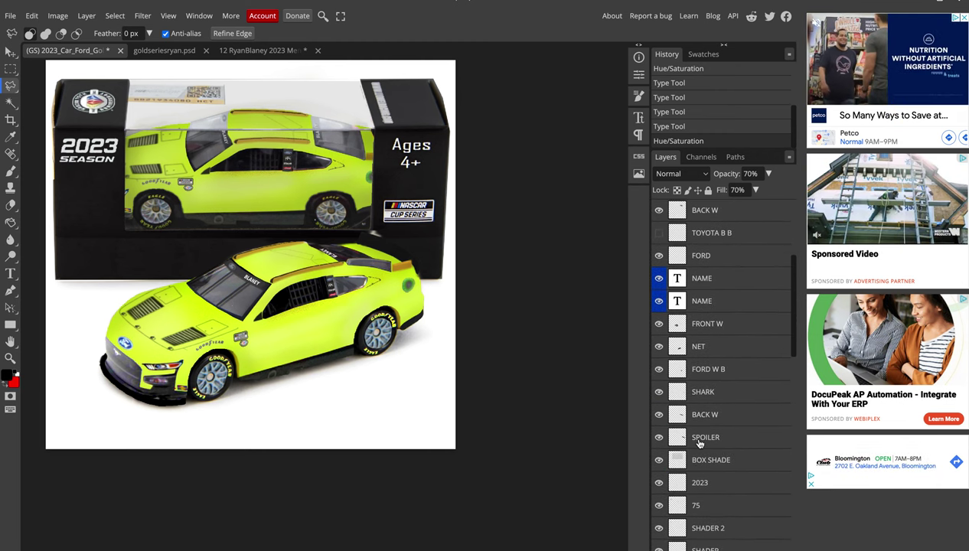
pyautogui.scroll(-1, 699, 442)
pyautogui.scroll(-2, 688, 443)
pyautogui.scroll(-1, 665, 445)
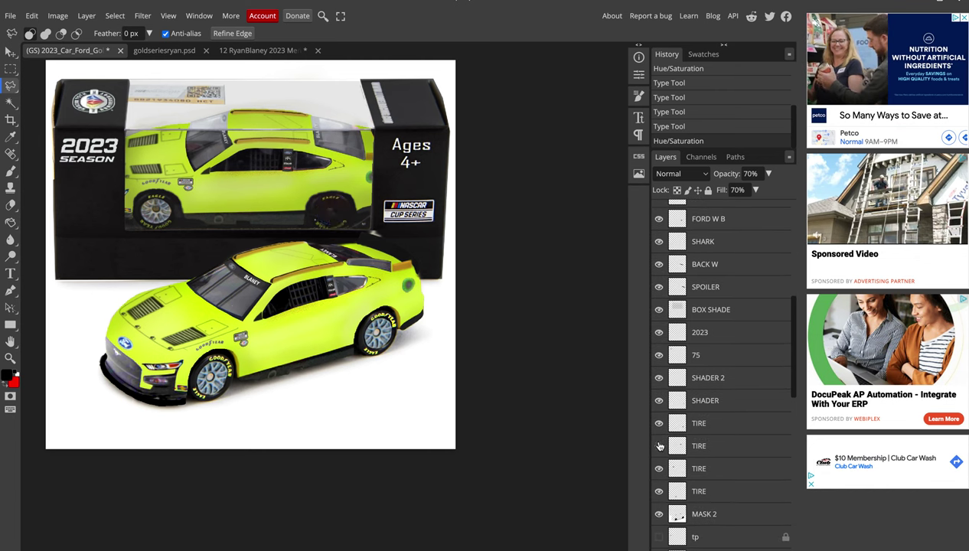
pyautogui.click(659, 445)
pyautogui.click(659, 468)
pyautogui.click(658, 425)
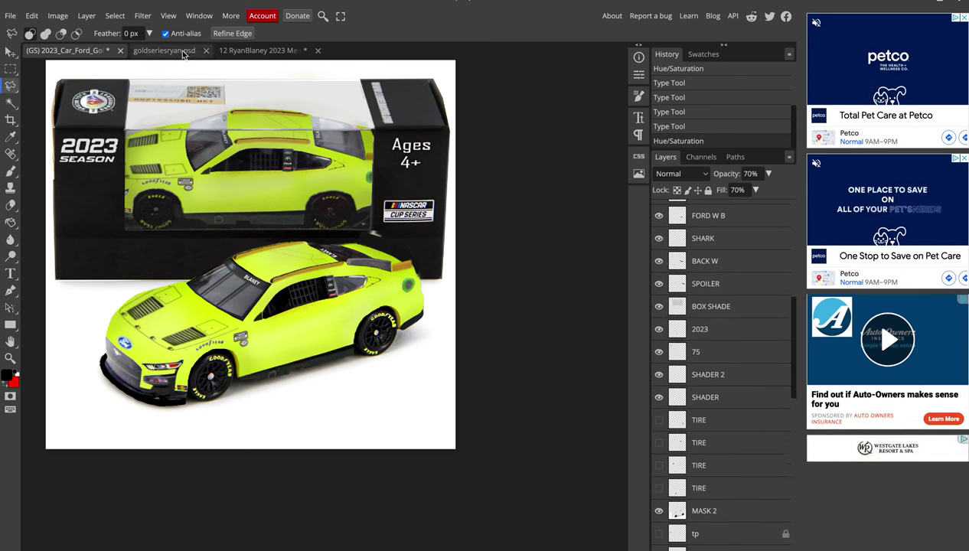
# Show the tp layer's TEAM PENSKE text and bring up the 12 RyanBlaney document
pyautogui.scroll(-4, 667, 295)
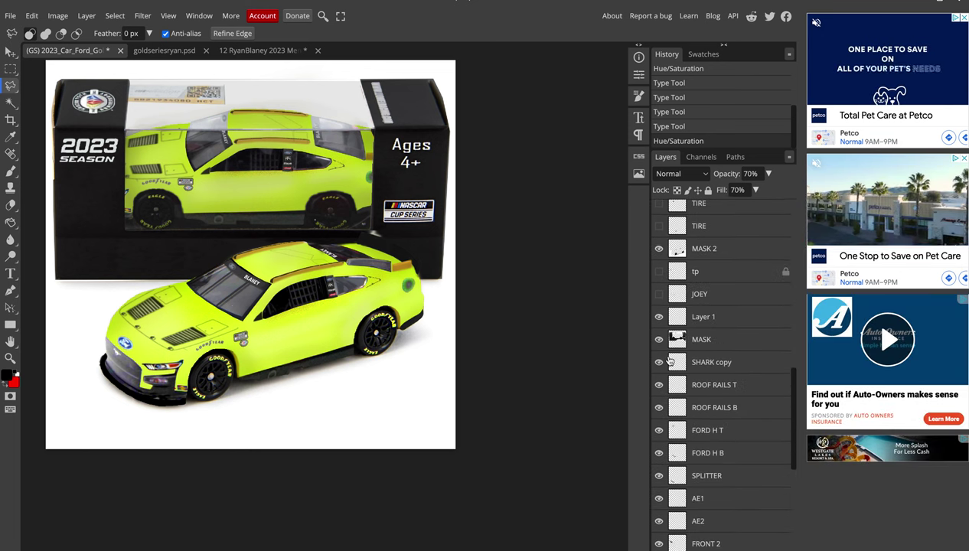
pyautogui.click(659, 271)
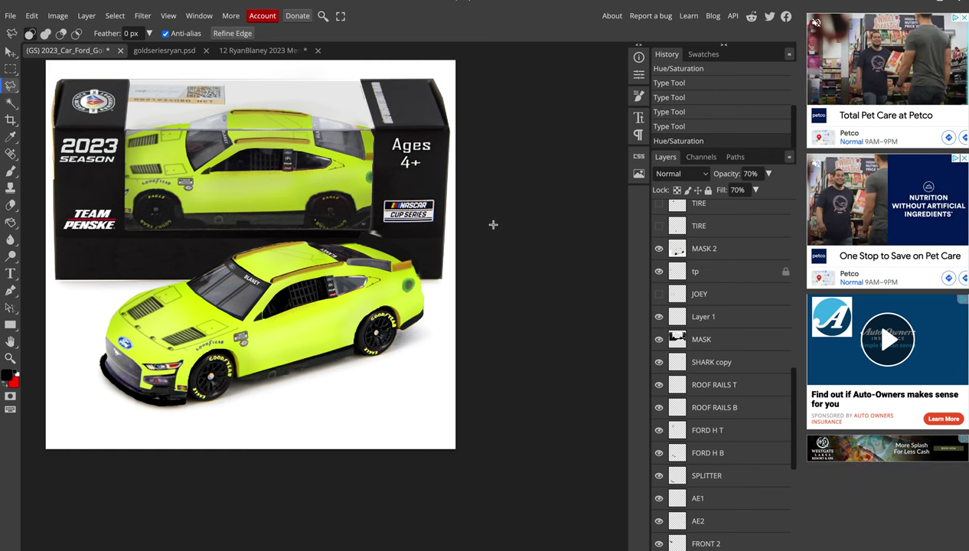
pyautogui.click(256, 49)
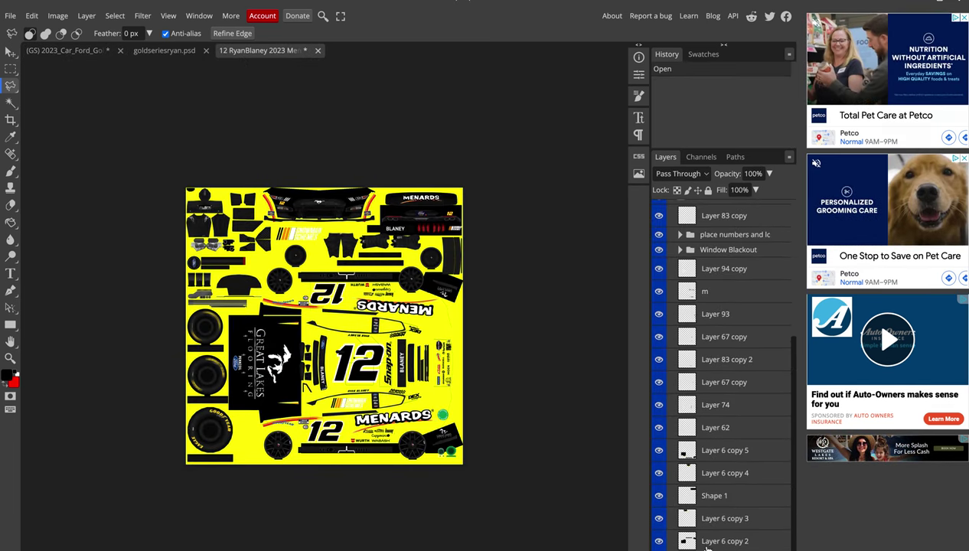
# Merge the selected Base group layers into Layer 94 copy
pyautogui.click(700, 541)
pyautogui.scroll(1, 702, 536)
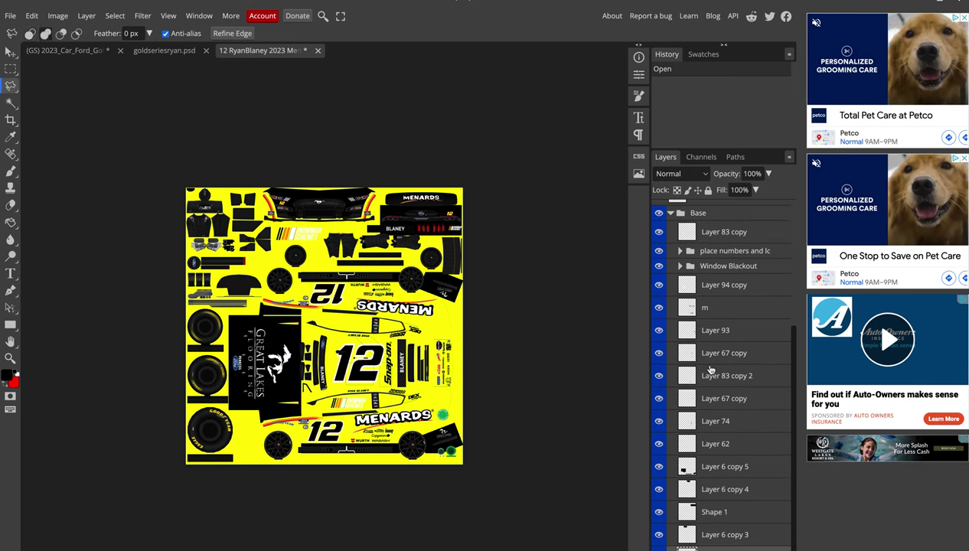
pyautogui.rightClick(709, 293)
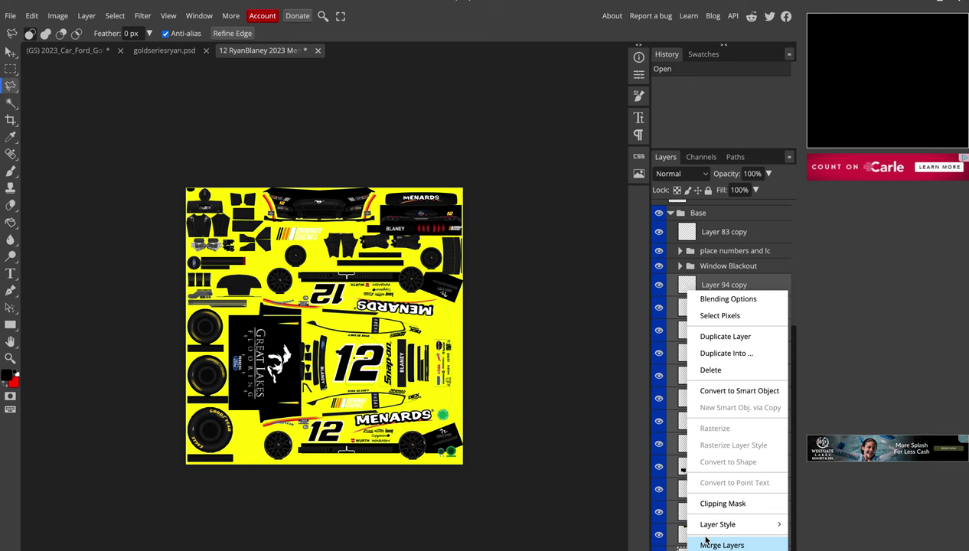
pyautogui.click(705, 542)
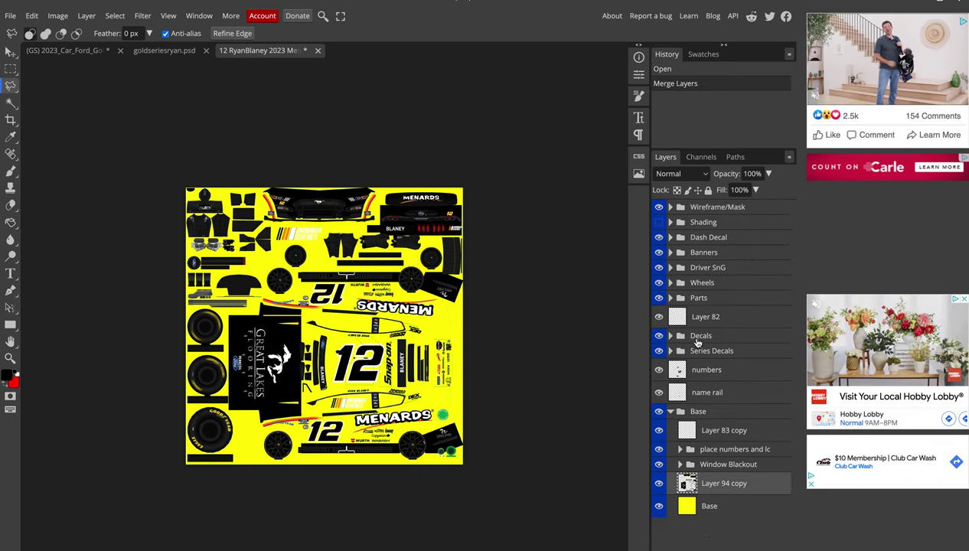
# Merge name rail into numbers, move it into the Base group, and merge with Layer 94 copy
pyautogui.click(683, 369)
pyautogui.keyDown('ctrl'); pyautogui.click(676, 391); pyautogui.keyUp('ctrl')
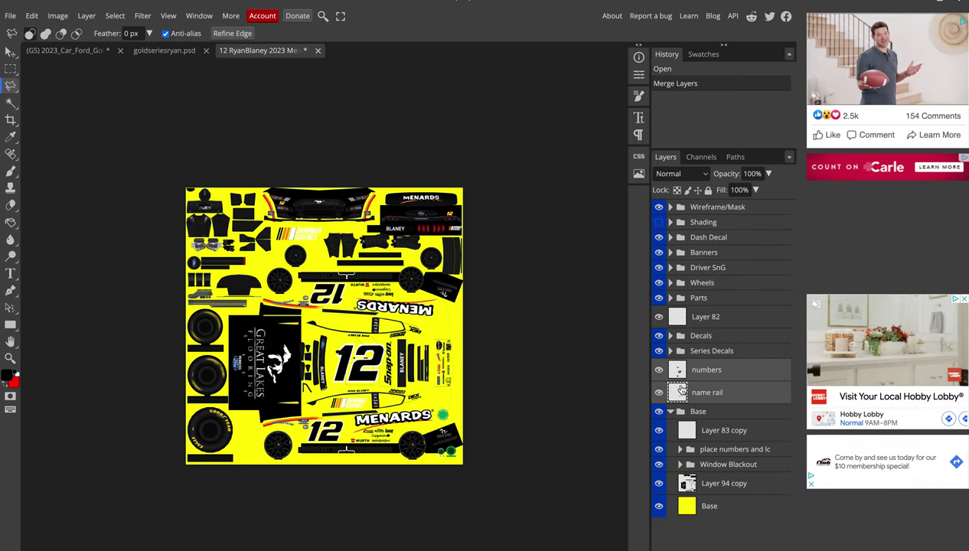
pyautogui.rightClick(681, 390)
pyautogui.click(710, 544)
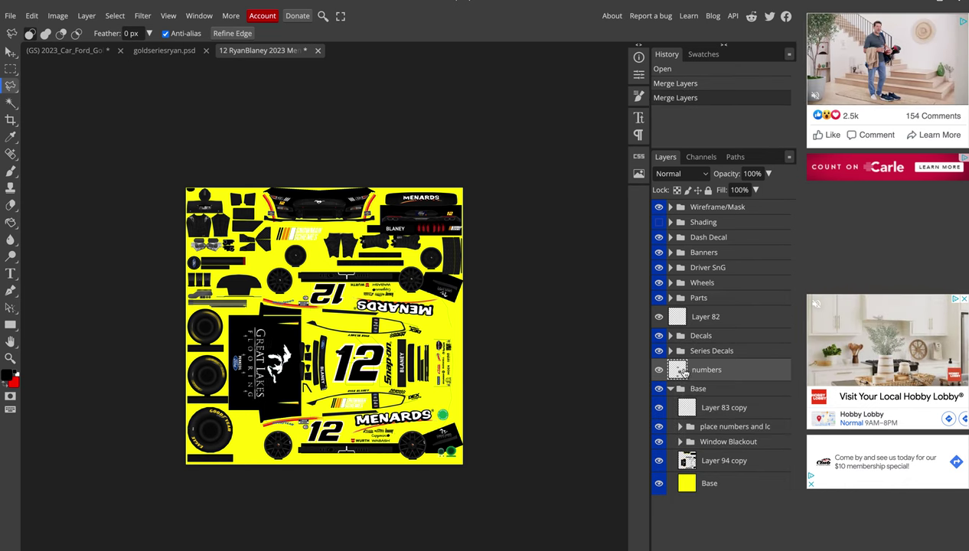
pyautogui.moveTo(687, 457); pyautogui.dragTo(692, 453)
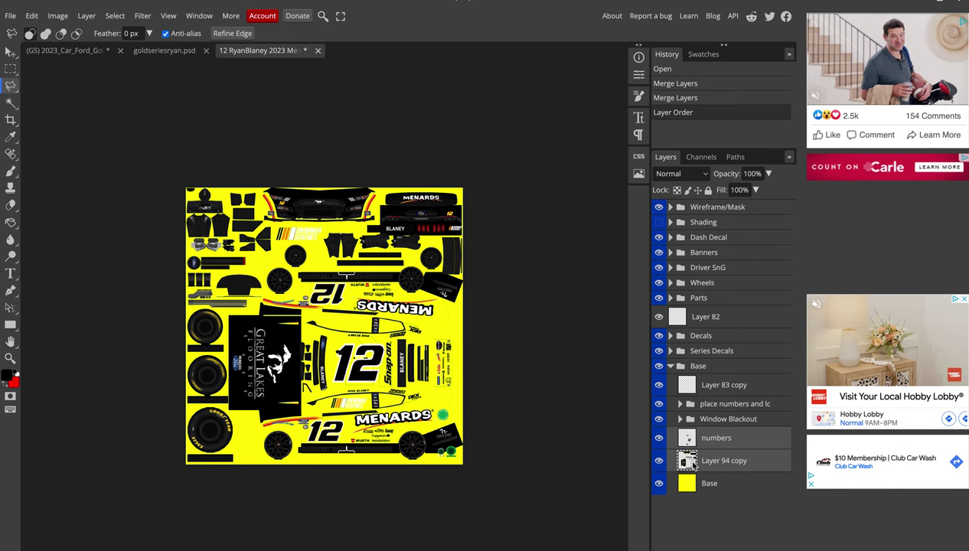
pyautogui.rightClick(718, 445)
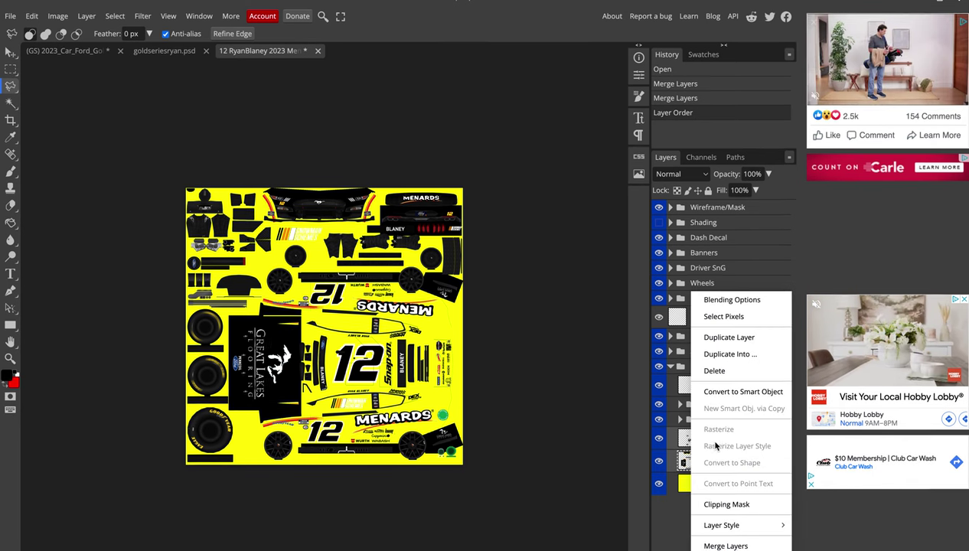
pyautogui.click(719, 545)
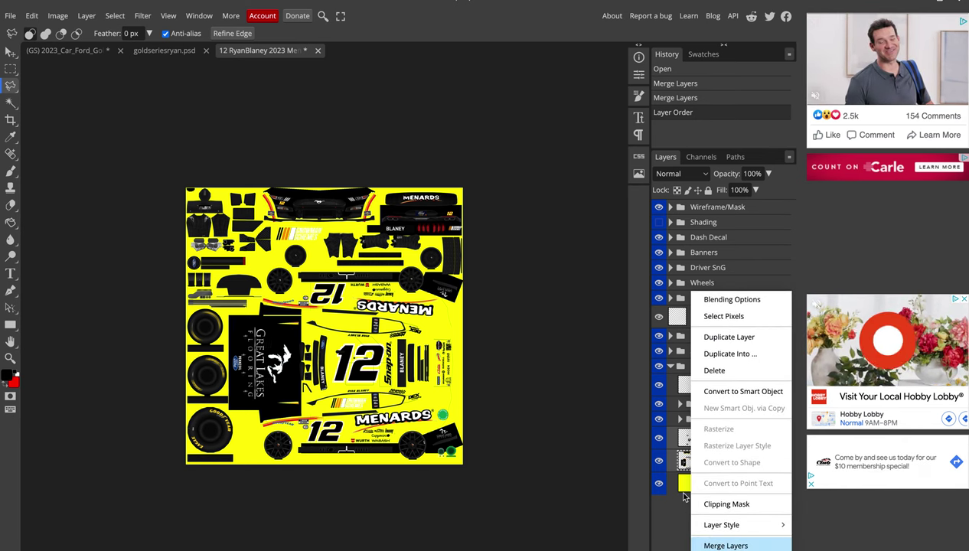
pyautogui.click(658, 438)
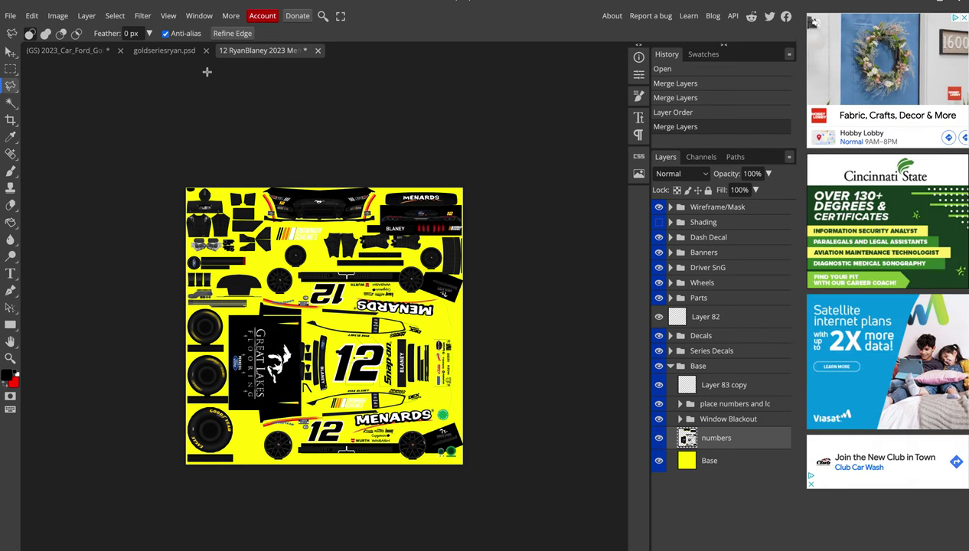
# Compare with the box mockup, then zoom into the 12 RyanBlaney texture
pyautogui.click(99, 50)
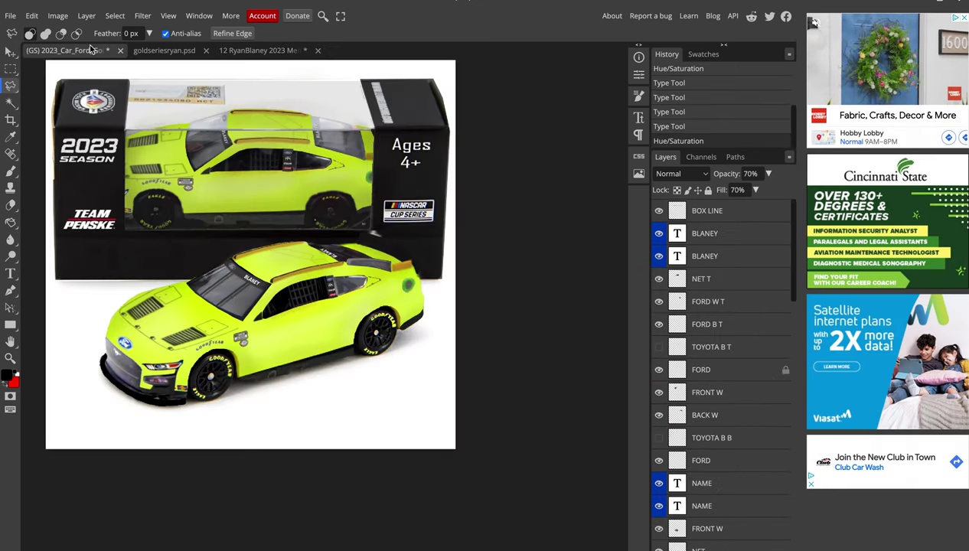
pyautogui.click(253, 51)
pyautogui.scroll(2, 331, 452)
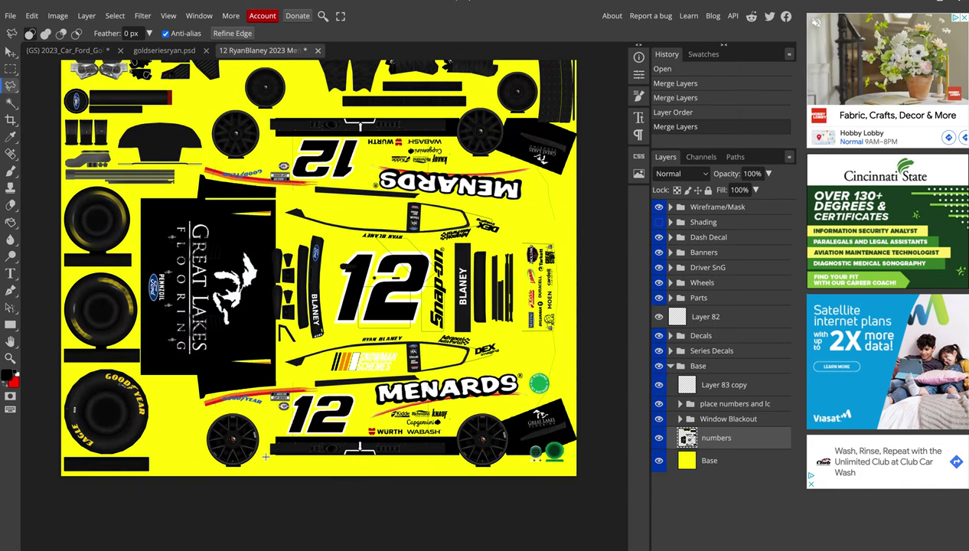
pyautogui.scroll(1, 265, 437)
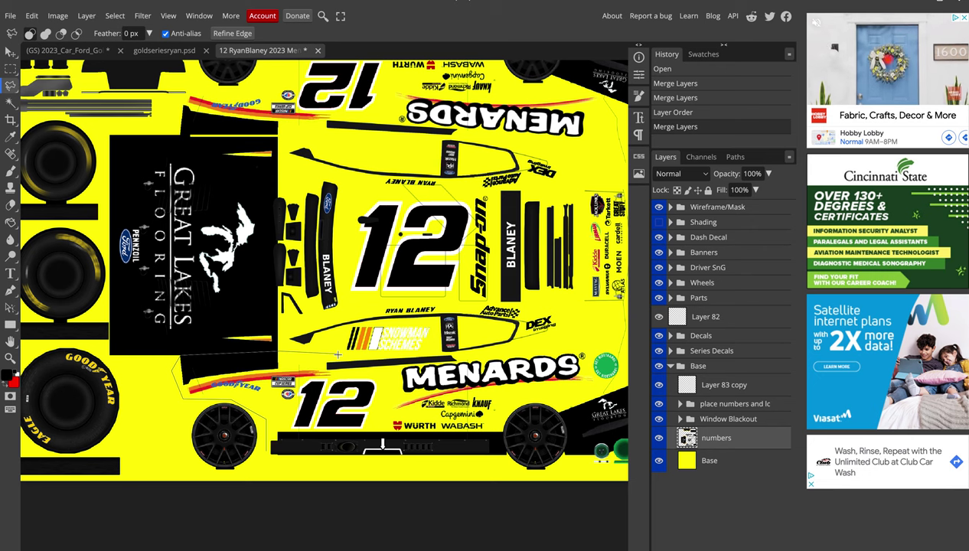
pyautogui.hscroll(2, 464, 354)
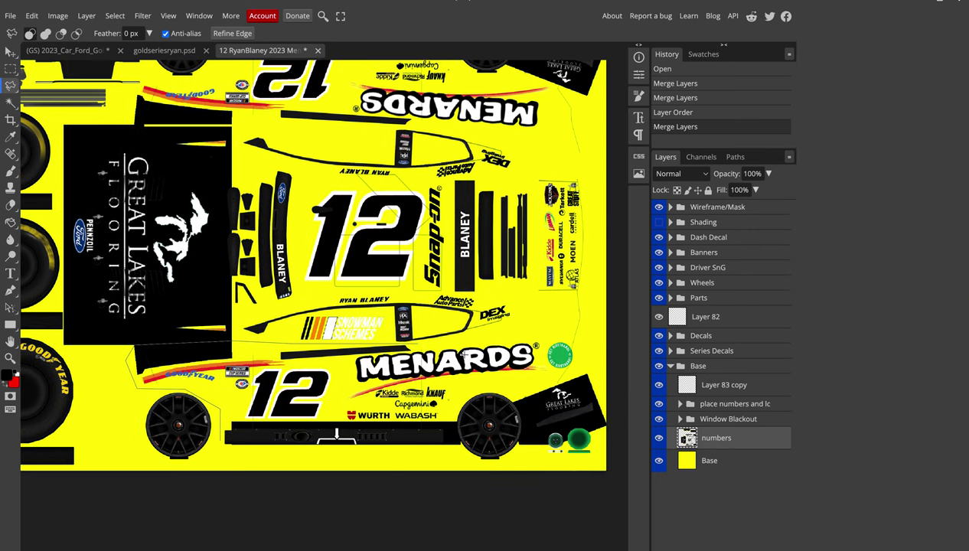
pyautogui.hscroll(3, 469, 341)
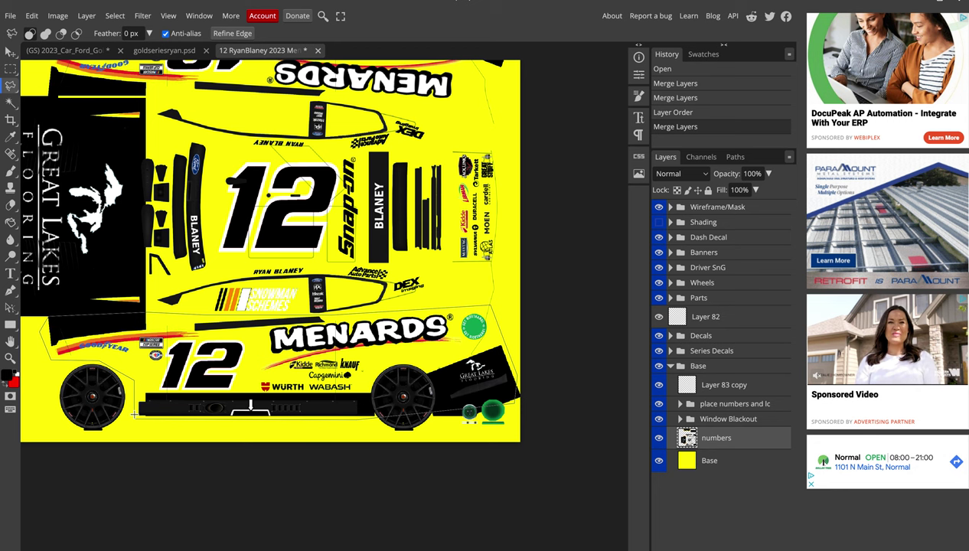
# Copy the outlined lower car-side area of the livery onto a new layer
pyautogui.click(134, 414)
pyautogui.hotkey('ctrl', 'j')
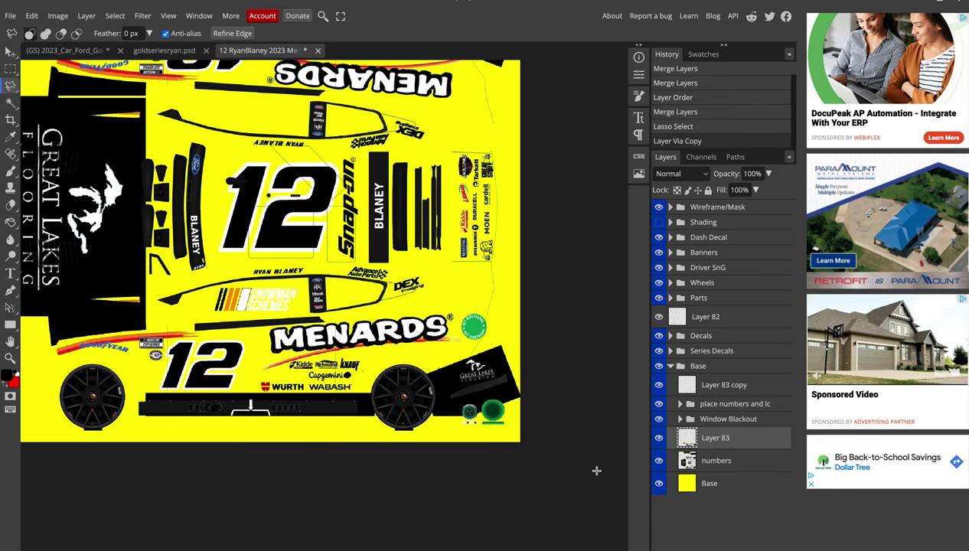
pyautogui.click(69, 52)
# Place Layer 83 below SHADING and scale the decals down onto the boxed car
pyautogui.press('v')
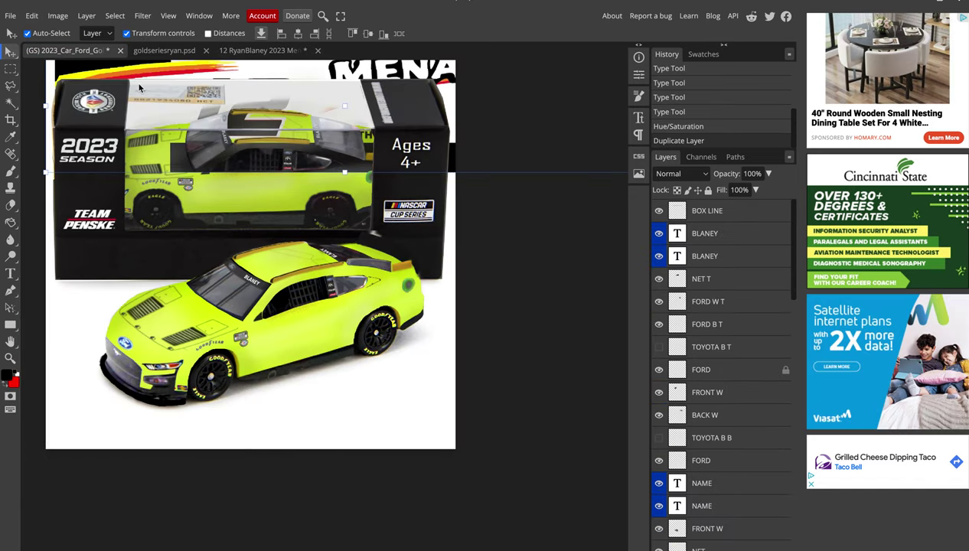
pyautogui.scroll(-3, 671, 470)
pyautogui.scroll(3, 672, 470)
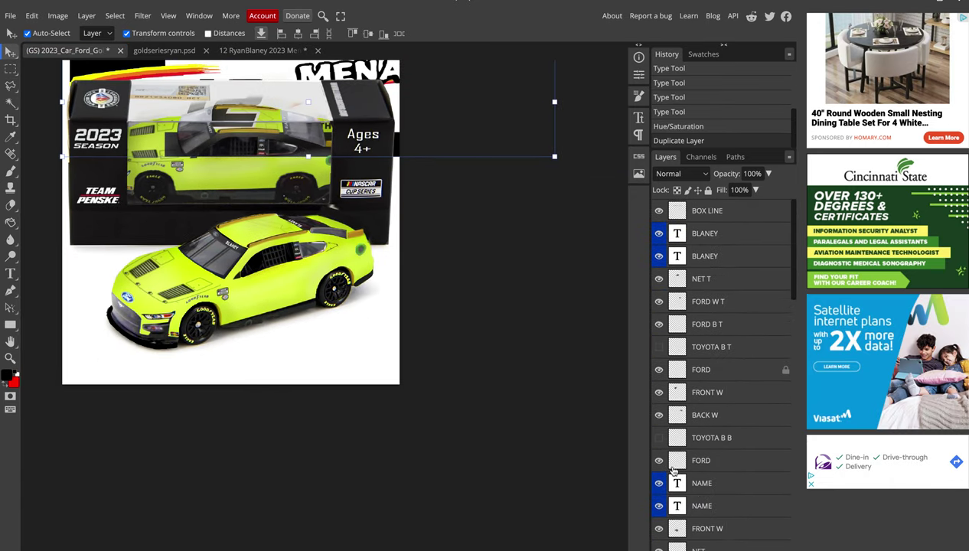
pyautogui.scroll(-2, 672, 470)
pyautogui.scroll(-3, 672, 470)
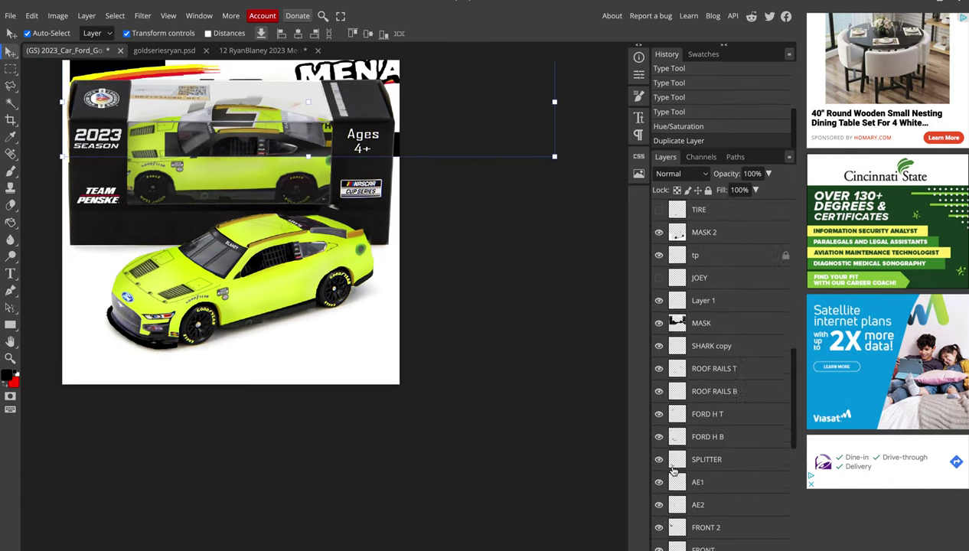
pyautogui.scroll(-3, 673, 470)
pyautogui.scroll(-3, 673, 470)
pyautogui.scroll(-2, 673, 471)
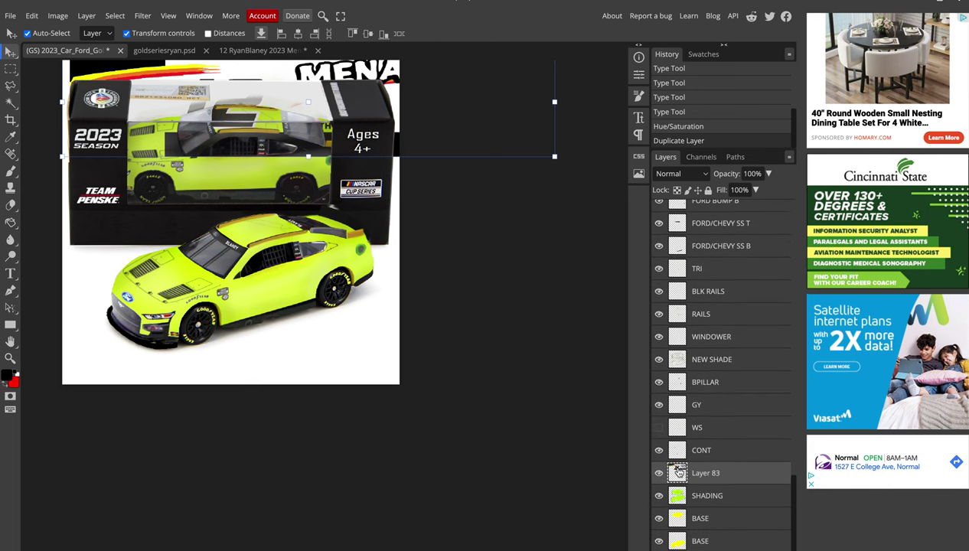
pyautogui.moveTo(676, 508); pyautogui.dragTo(677, 509)
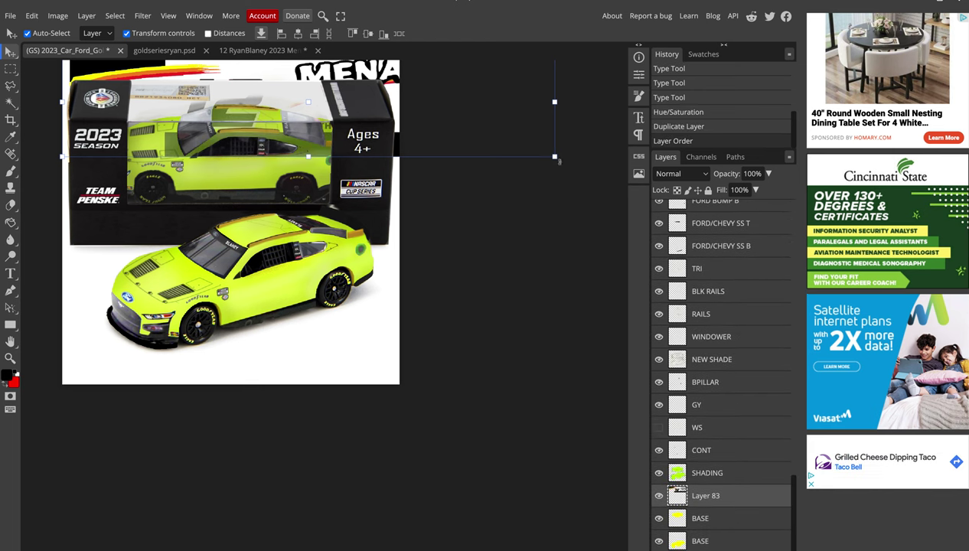
pyautogui.moveTo(555, 156)
pyautogui.mouseDown()
pyautogui.moveTo(336, 197)
pyautogui.moveTo(349, 216)
pyautogui.mouseUp()
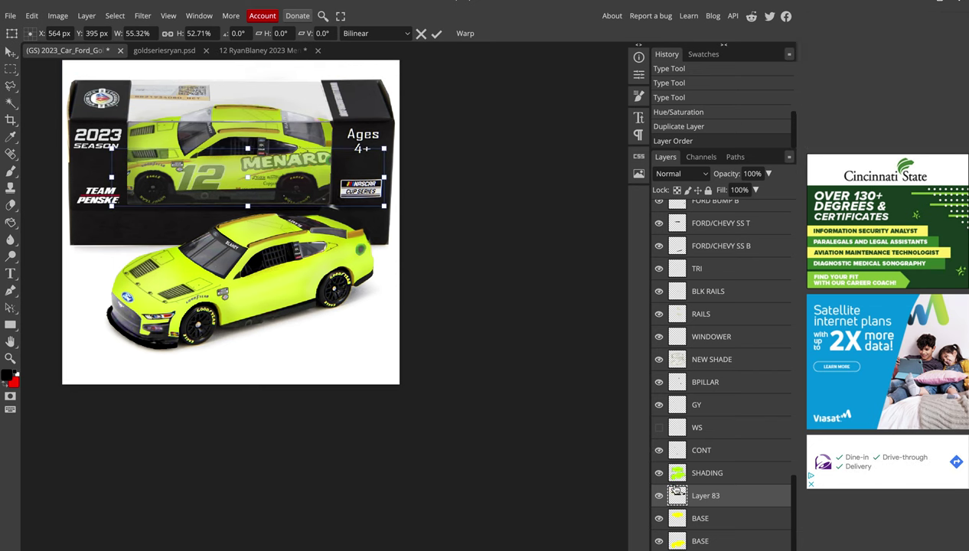
# Move Layer 83 back above SHADING and resize the decals toward the car's side
pyautogui.press('Return')
pyautogui.hotkey('ctrl', ']')
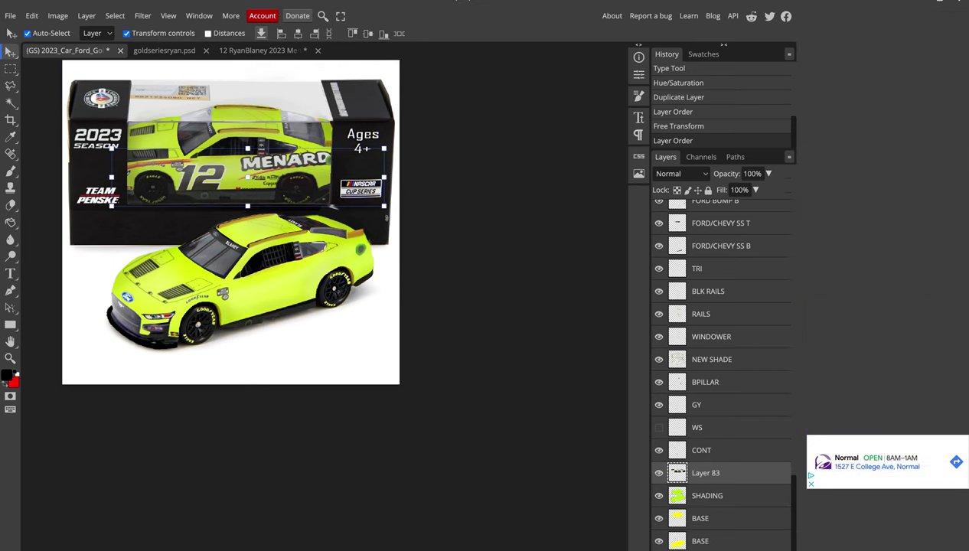
pyautogui.hotkey('ctrl', 't')
pyautogui.moveTo(351, 202); pyautogui.dragTo(339, 194)
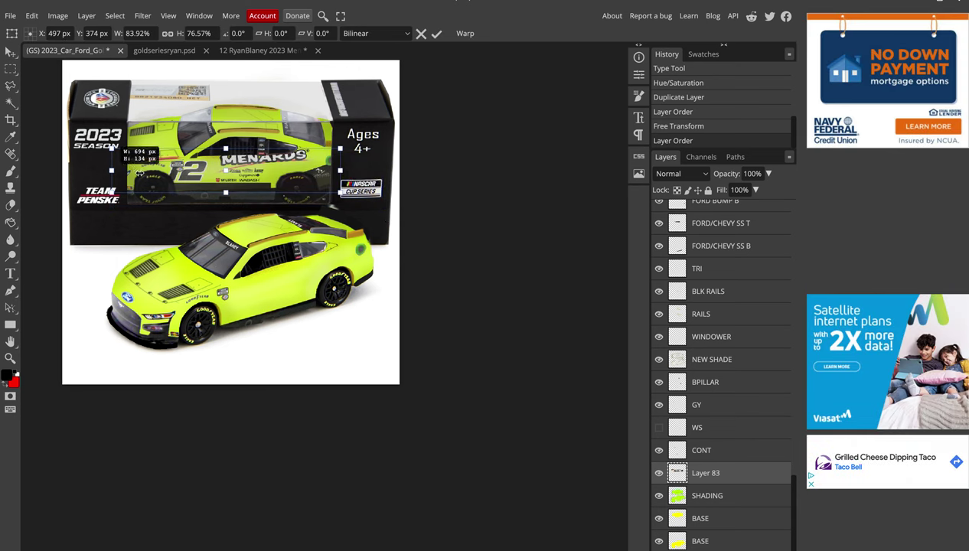
pyautogui.moveTo(139, 174); pyautogui.dragTo(131, 173)
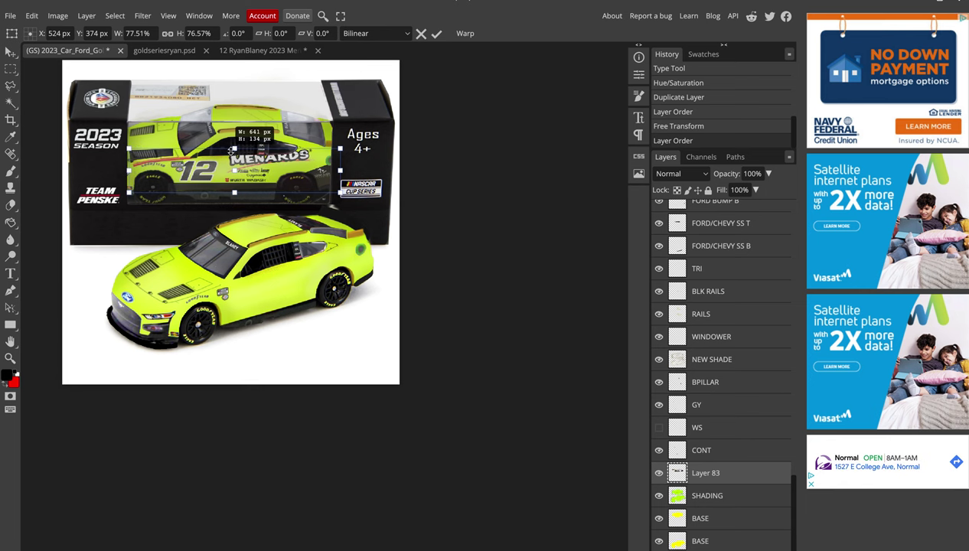
pyautogui.moveTo(232, 148); pyautogui.dragTo(234, 153)
pyautogui.scroll(1, 242, 205)
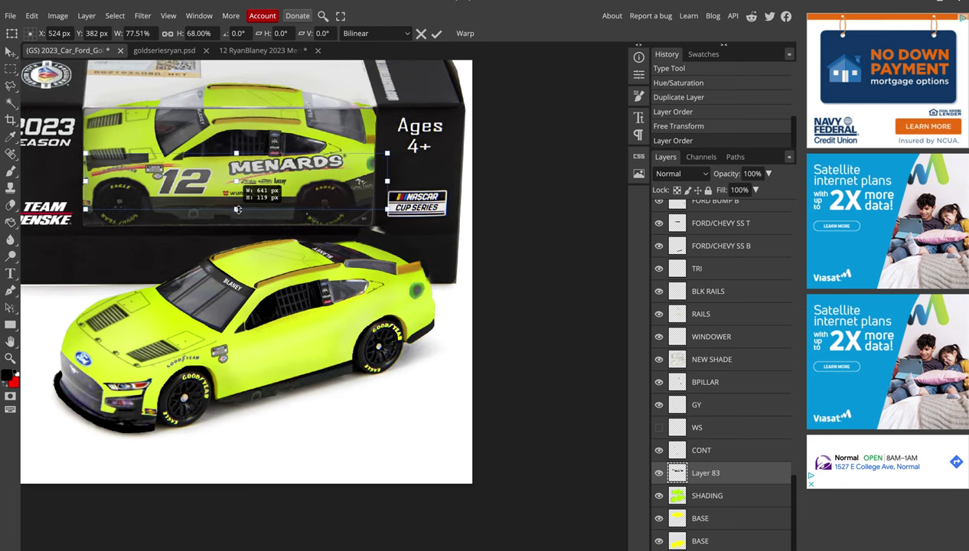
pyautogui.moveTo(238, 209); pyautogui.dragTo(238, 222)
# Fine-tune the decals' width, height and left edge to fit the boxed car
pyautogui.moveTo(239, 151); pyautogui.dragTo(238, 153)
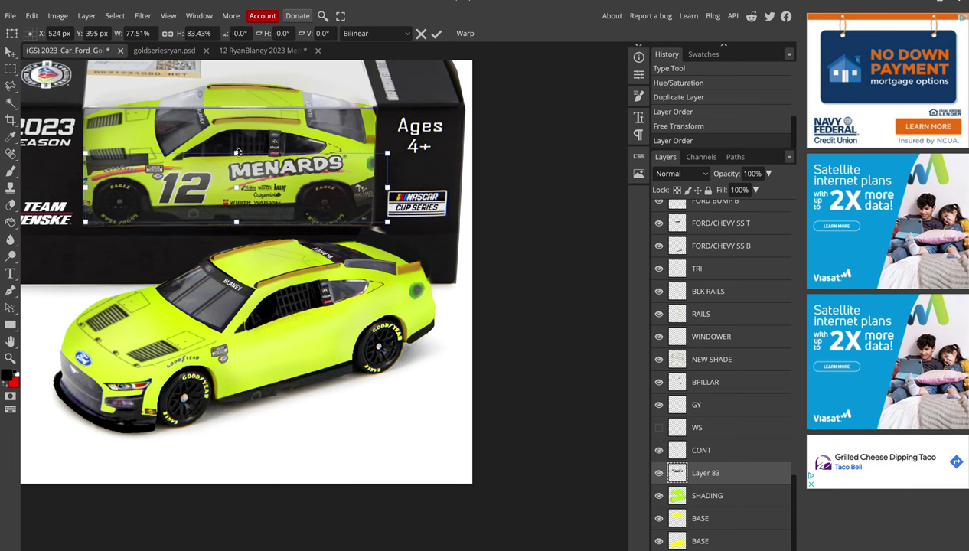
pyautogui.moveTo(396, 187); pyautogui.dragTo(393, 187)
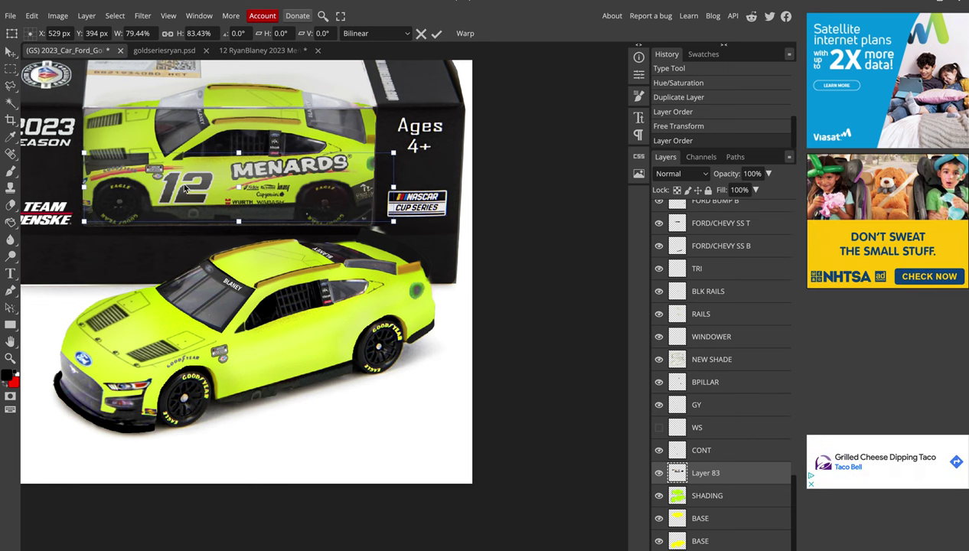
pyautogui.moveTo(84, 186); pyautogui.dragTo(84, 183)
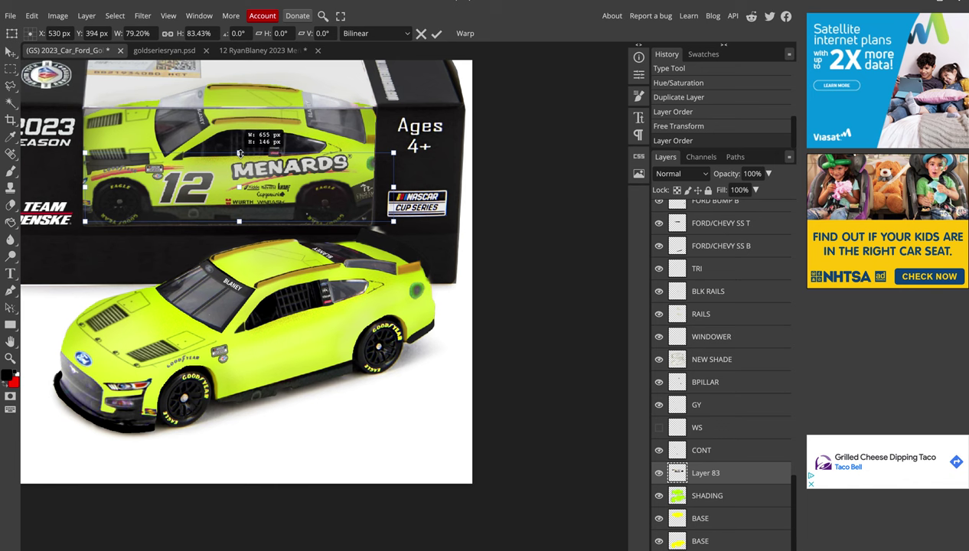
pyautogui.moveTo(240, 154); pyautogui.dragTo(239, 152)
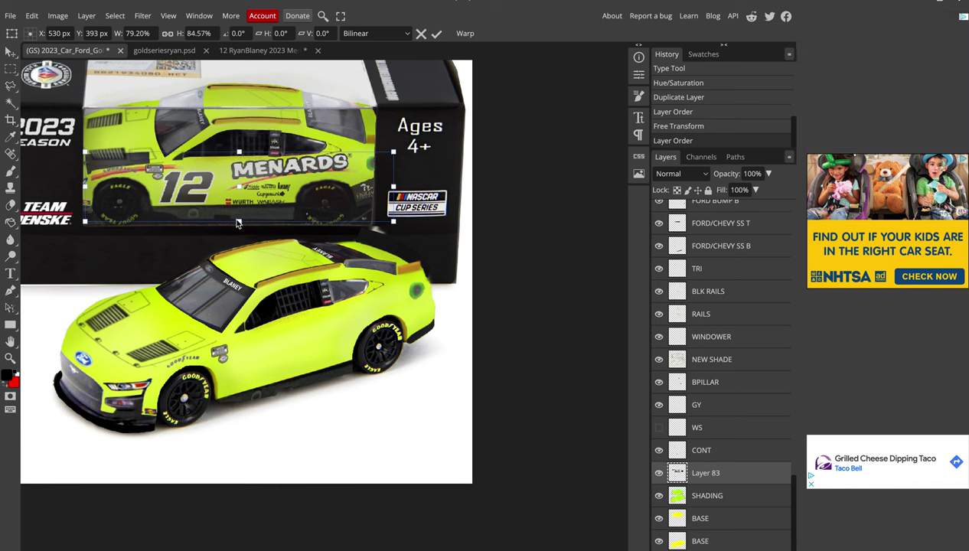
pyautogui.moveTo(238, 222); pyautogui.dragTo(239, 219)
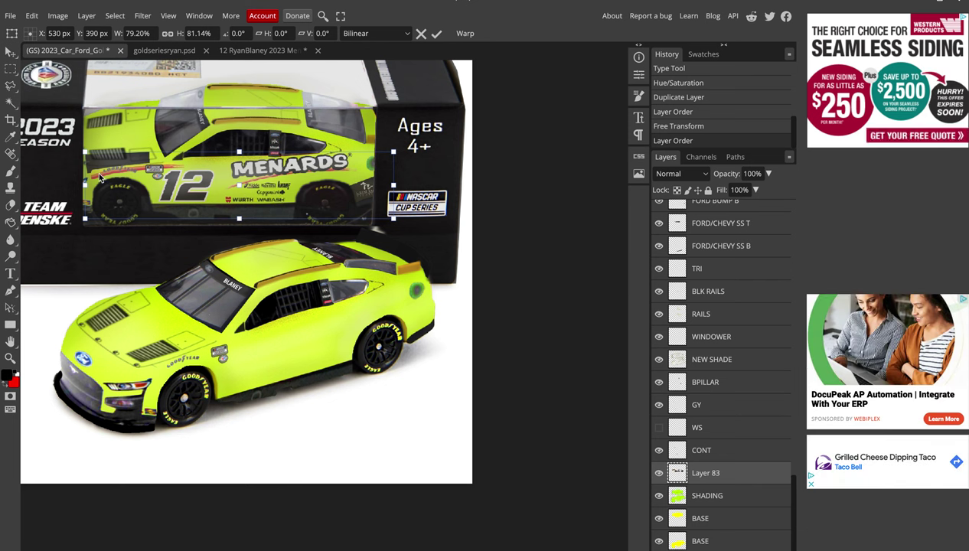
pyautogui.moveTo(85, 184); pyautogui.dragTo(86, 183)
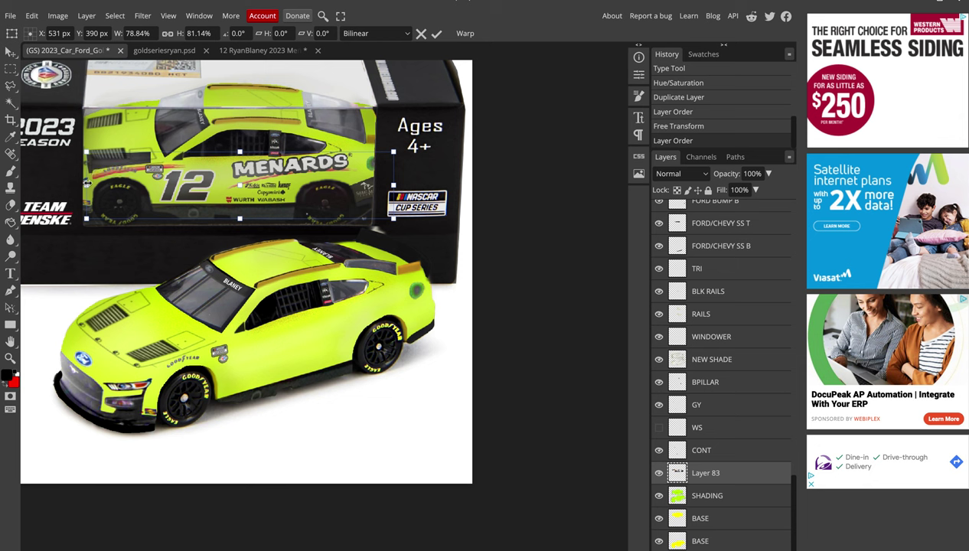
pyautogui.press('Return')
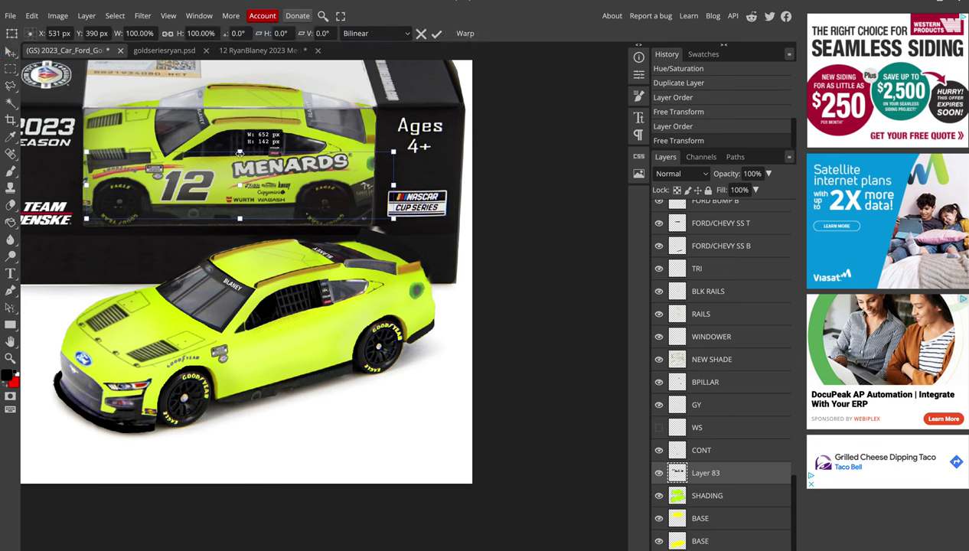
# Adjust the decals' height, level them with a slight rotation, and duplicate Layer 83
pyautogui.moveTo(240, 154); pyautogui.dragTo(240, 152)
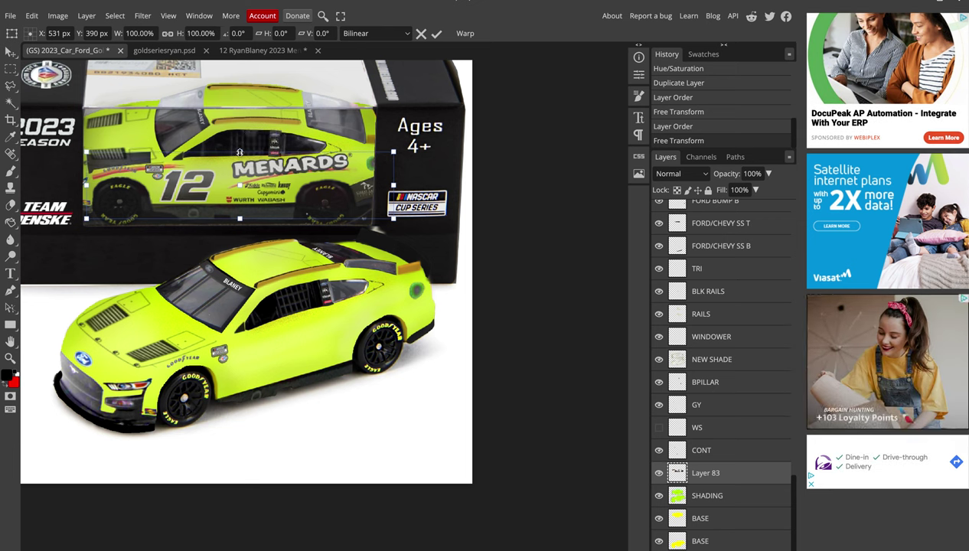
pyautogui.press('Return')
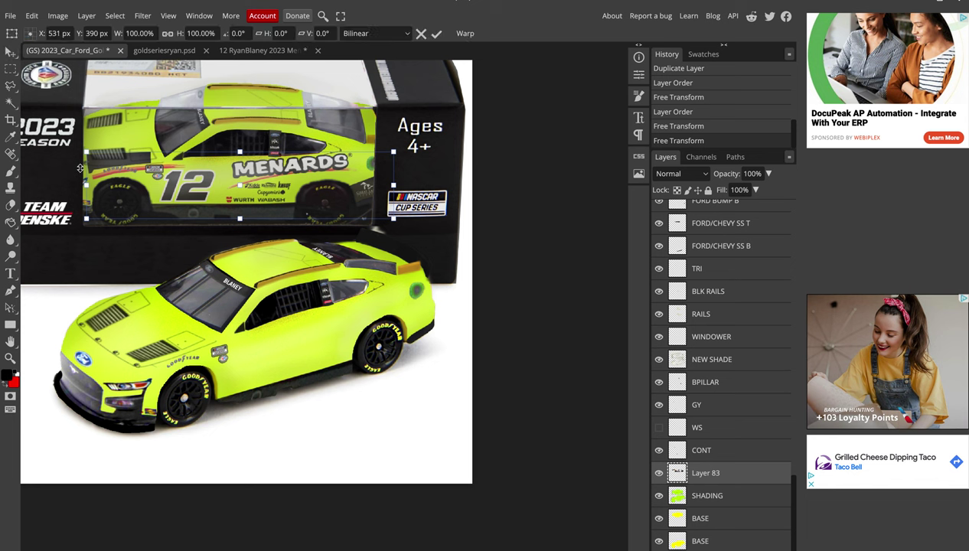
pyautogui.hotkey('ctrl', 't')
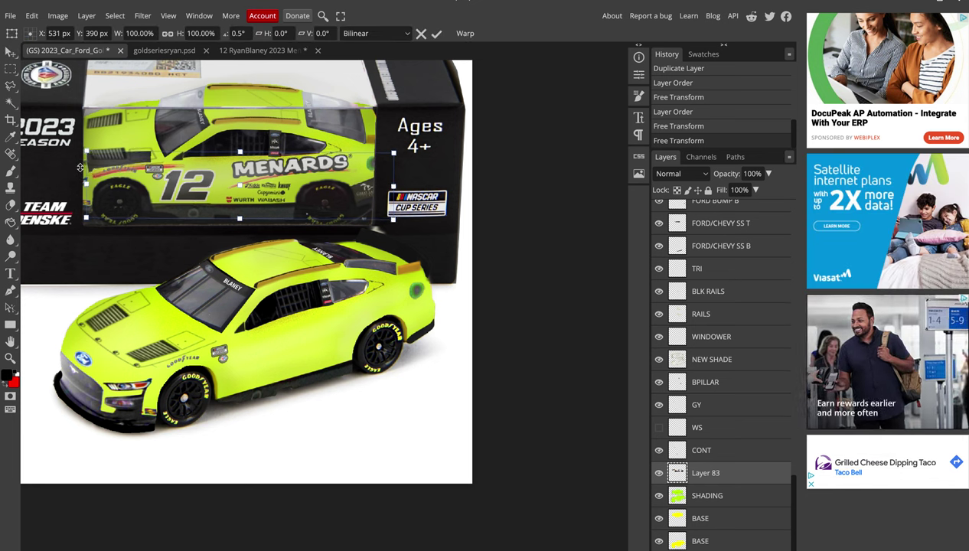
pyautogui.moveTo(79, 167); pyautogui.dragTo(80, 170)
pyautogui.press('Return')
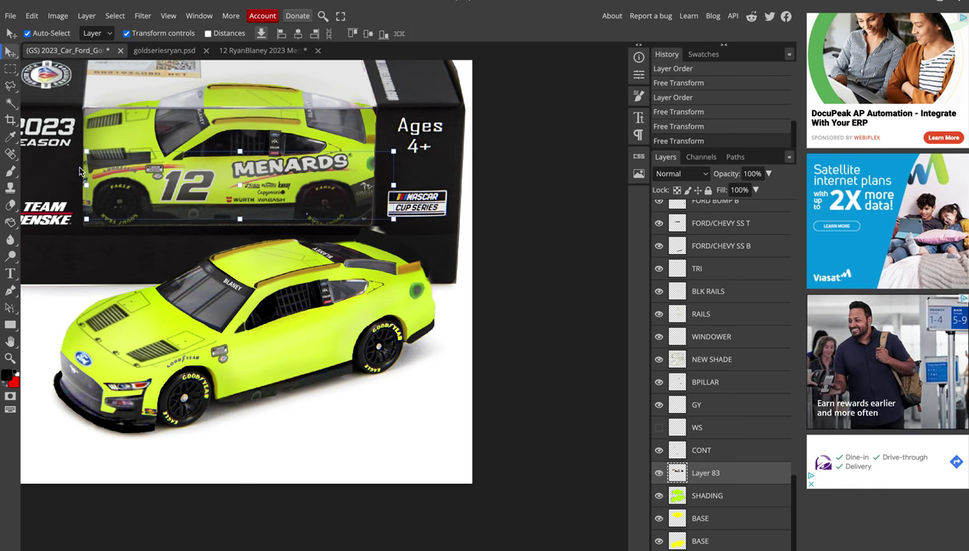
pyautogui.hotkey('ctrl', 'j')
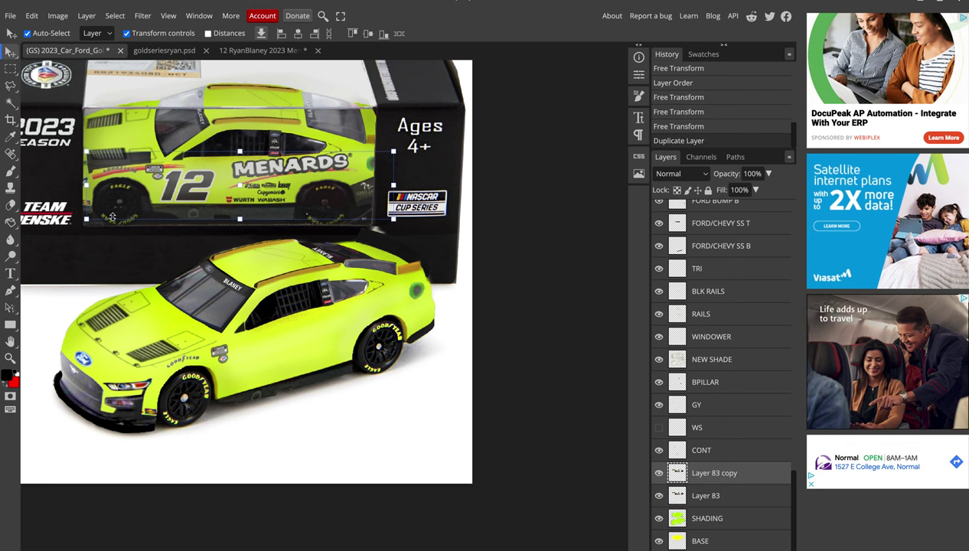
# Move the Layer 83 copy decals down onto the front car and angle them
pyautogui.hotkey('ctrl', 't')
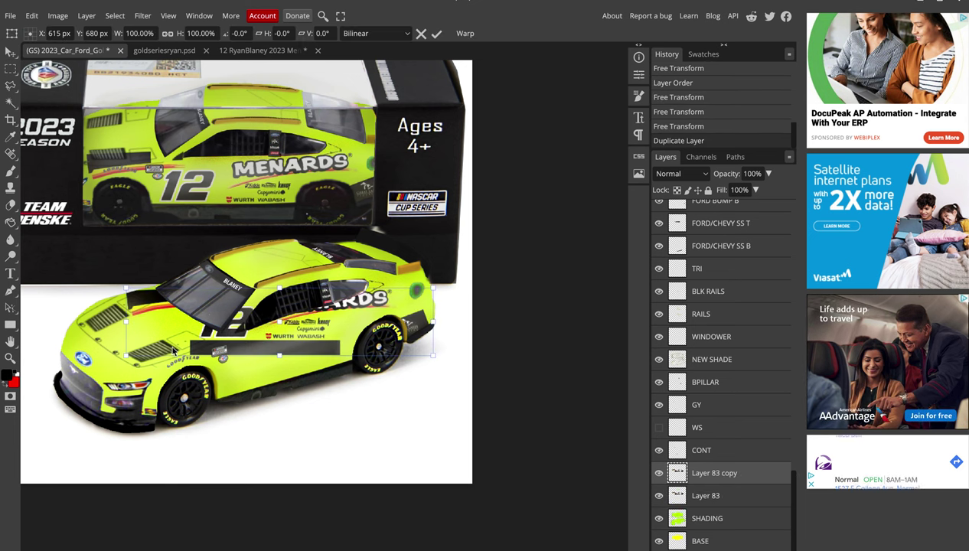
pyautogui.moveTo(129, 198)
pyautogui.mouseDown()
pyautogui.moveTo(179, 368)
pyautogui.moveTo(130, 385)
pyautogui.mouseUp()
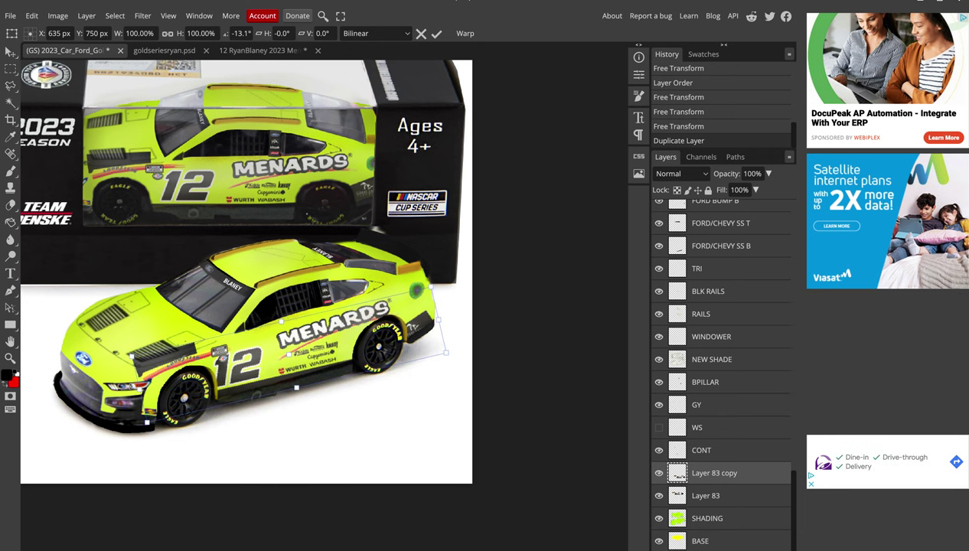
pyautogui.hotkey('shift', 'Up')
pyautogui.hotkey('shift', 'Up')
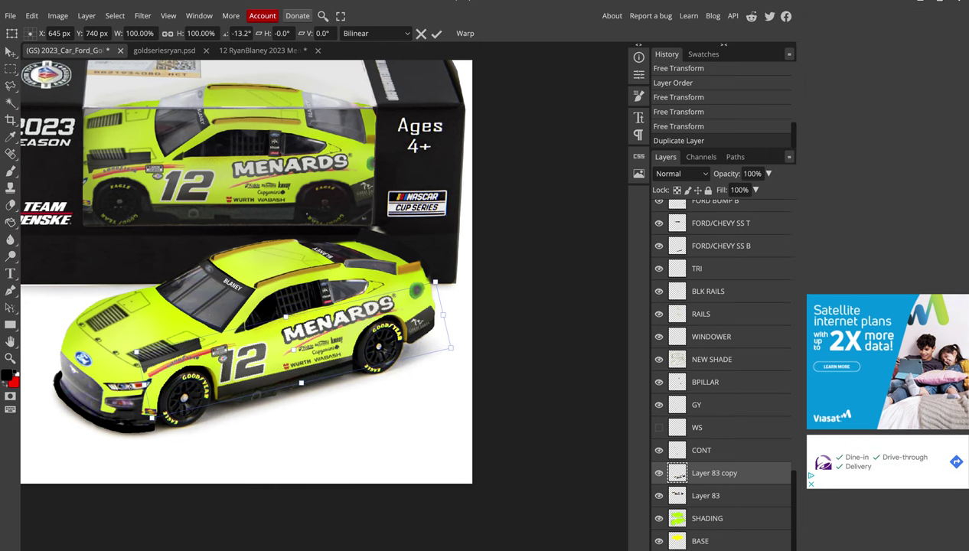
pyautogui.hotkey('shift', 'Right')
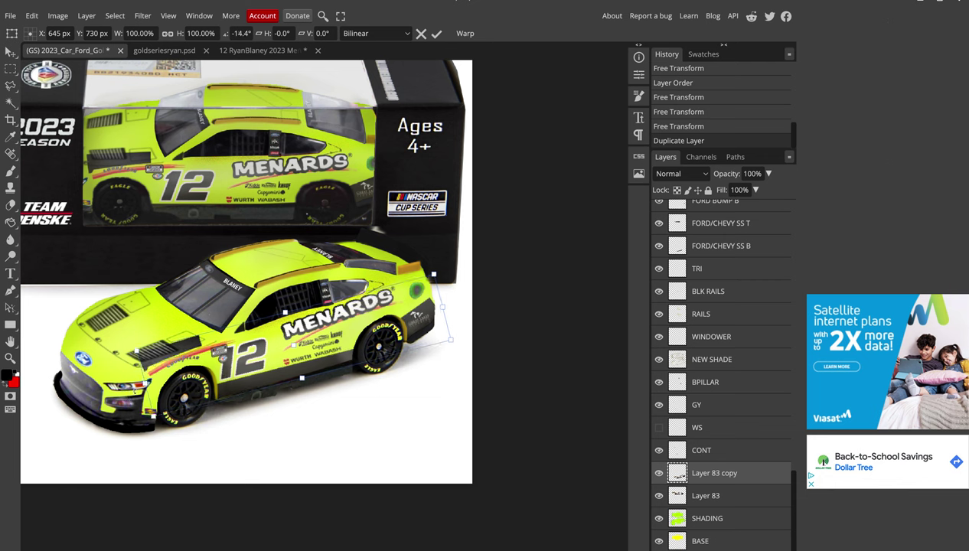
pyautogui.moveTo(132, 386); pyautogui.dragTo(135, 399)
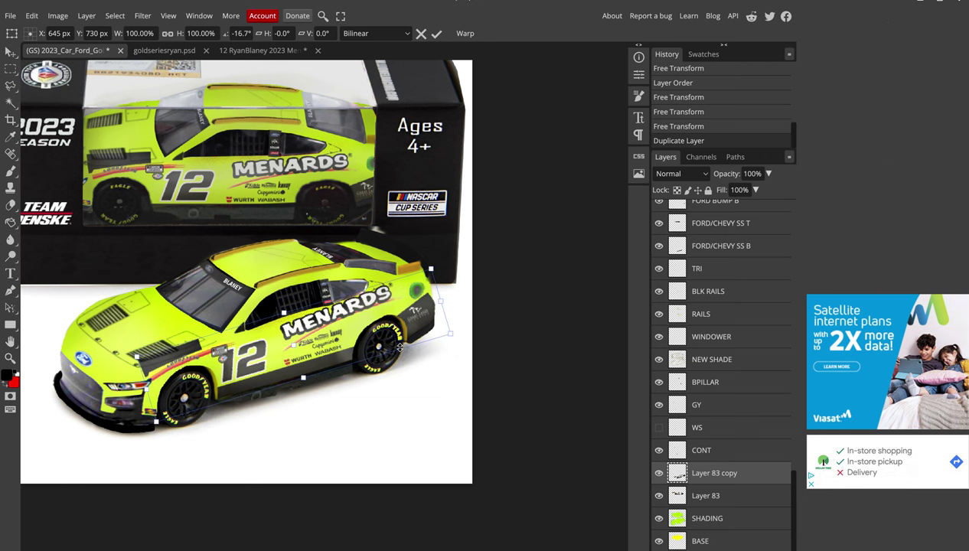
pyautogui.hotkey('shift', 'Down')
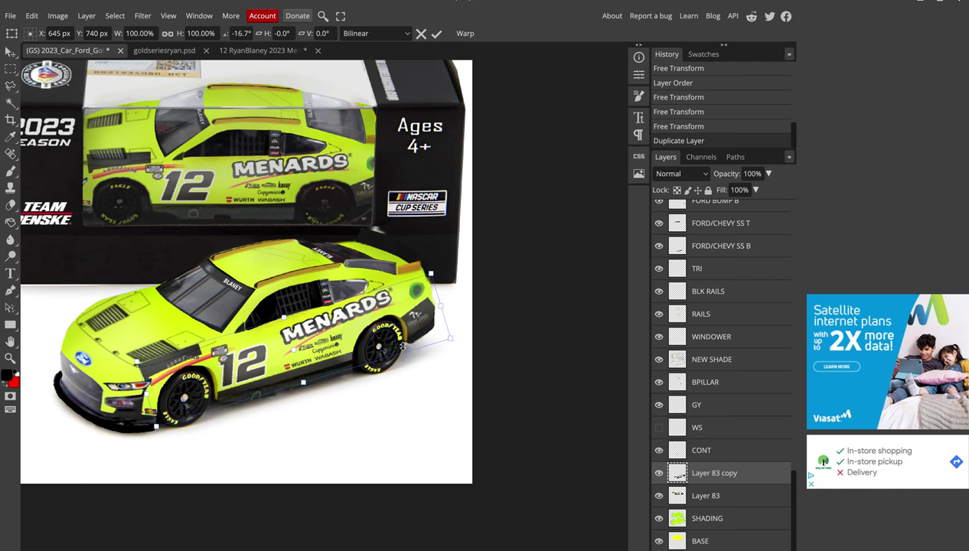
pyautogui.press('Right')
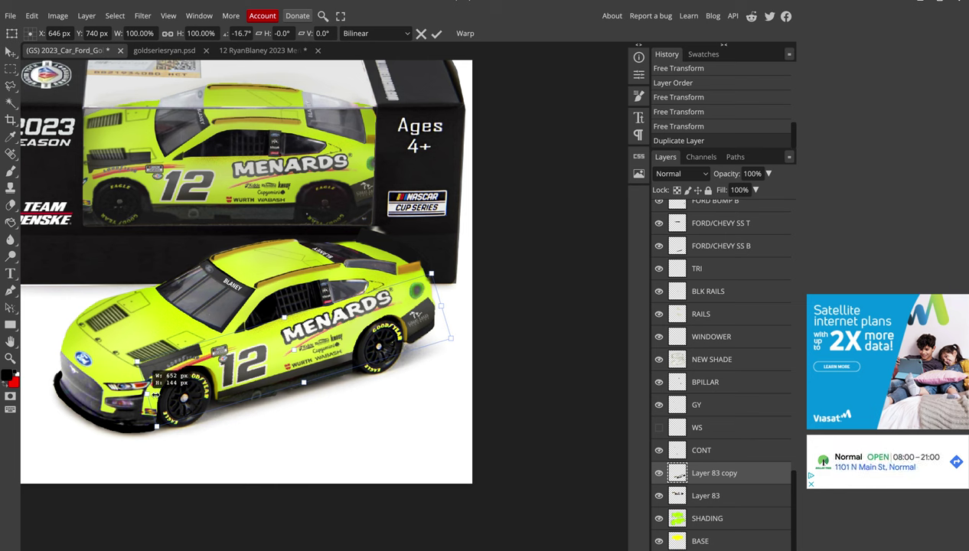
# Resize the copied decals' width and height to fit the front car's side
pyautogui.moveTo(155, 395); pyautogui.dragTo(151, 392)
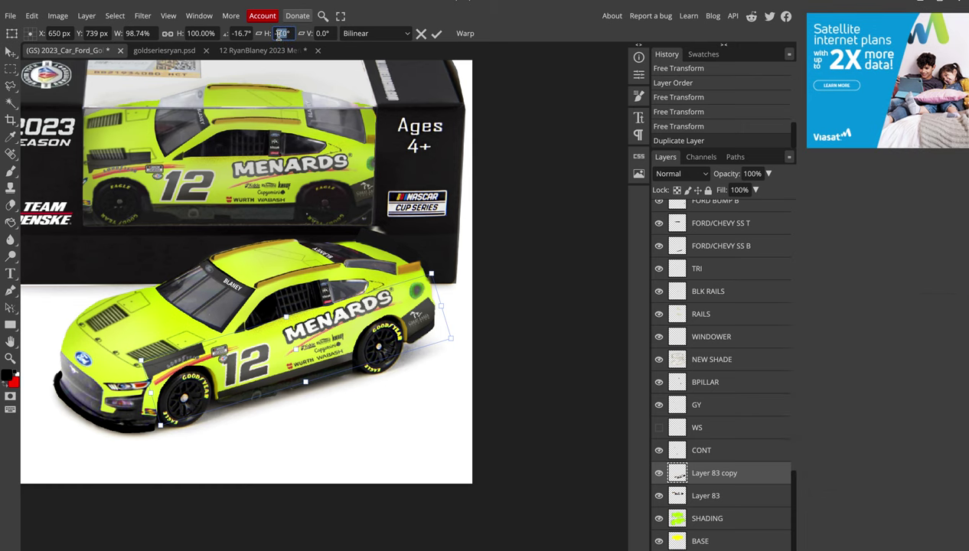
pyautogui.write('10')
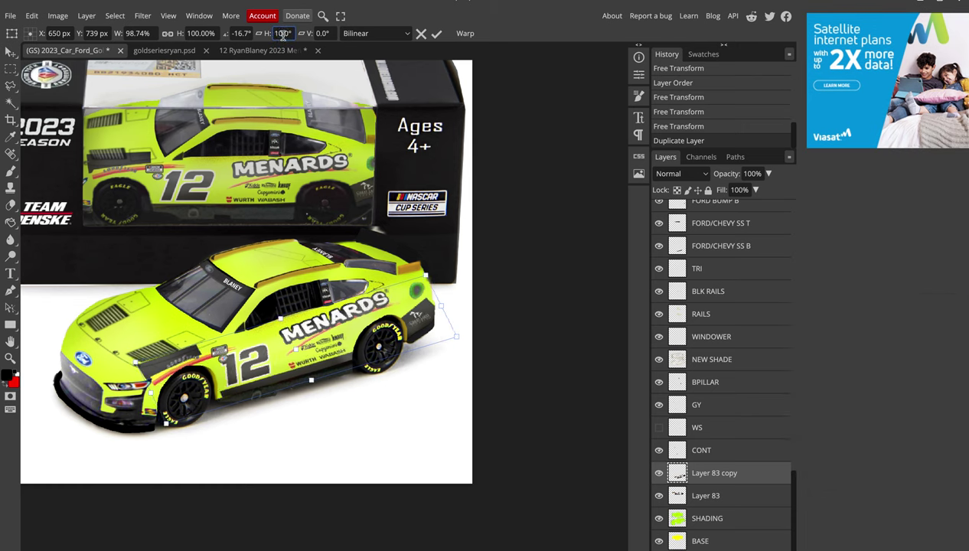
pyautogui.write('-10.0')
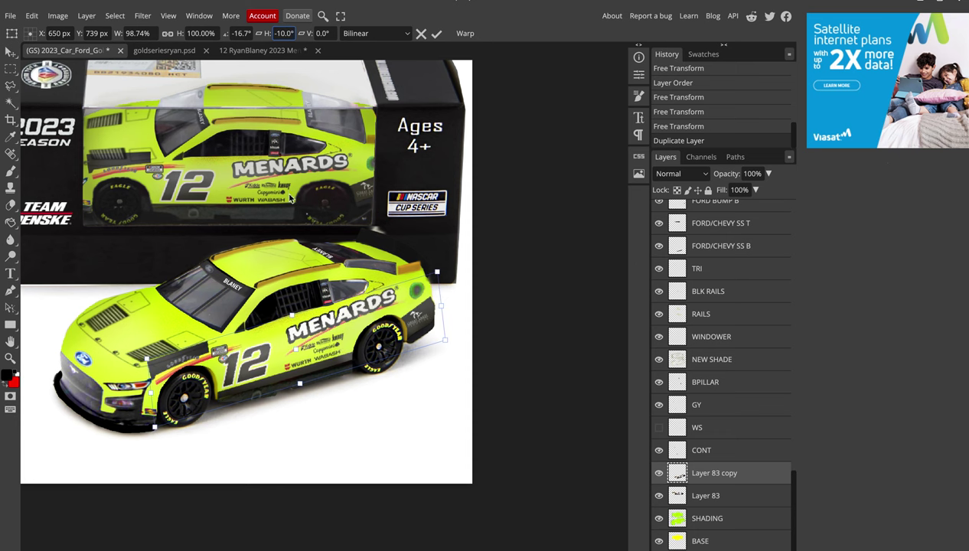
pyautogui.moveTo(292, 316); pyautogui.dragTo(291, 314)
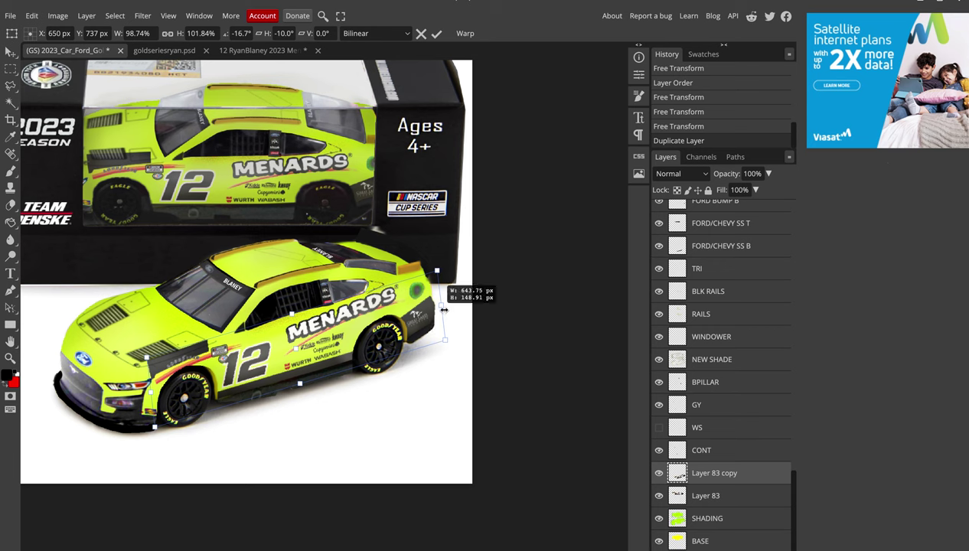
pyautogui.moveTo(443, 309); pyautogui.dragTo(446, 309)
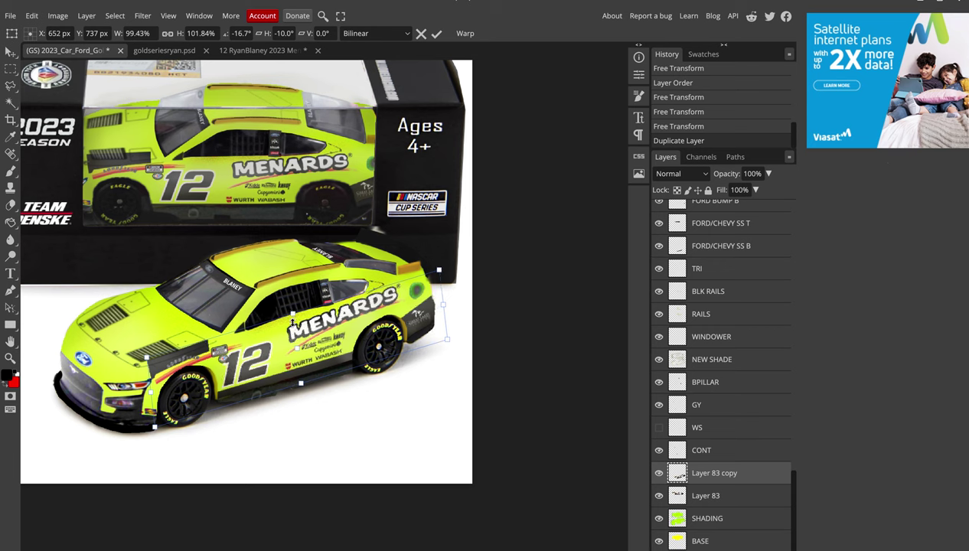
pyautogui.moveTo(293, 311); pyautogui.dragTo(294, 312)
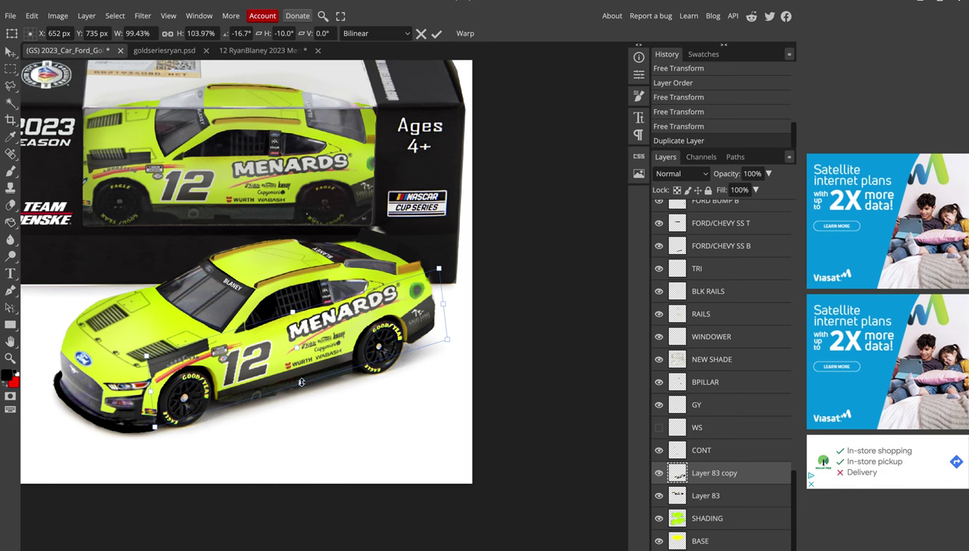
pyautogui.moveTo(302, 383); pyautogui.dragTo(302, 380)
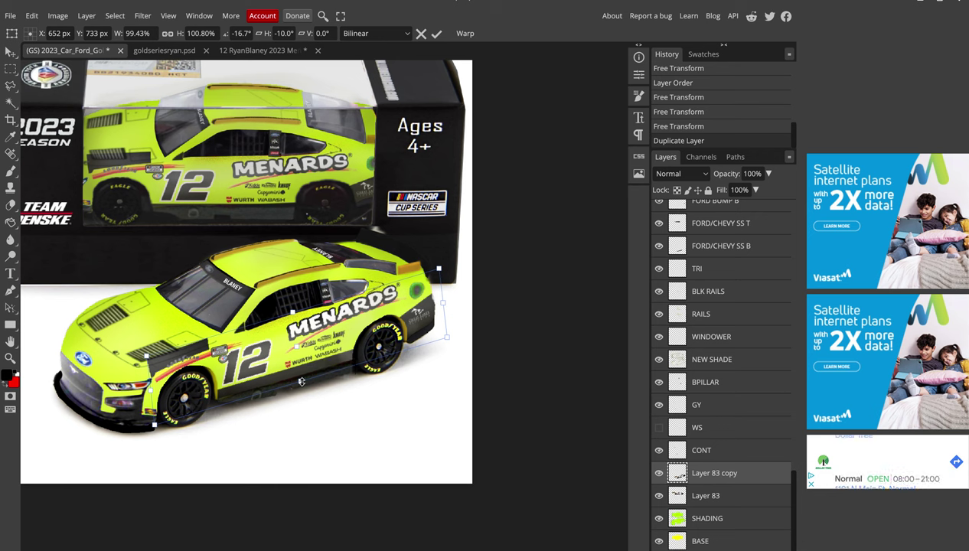
# Apply the transform, then narrow the decal slightly from its left edge
pyautogui.press('Return')
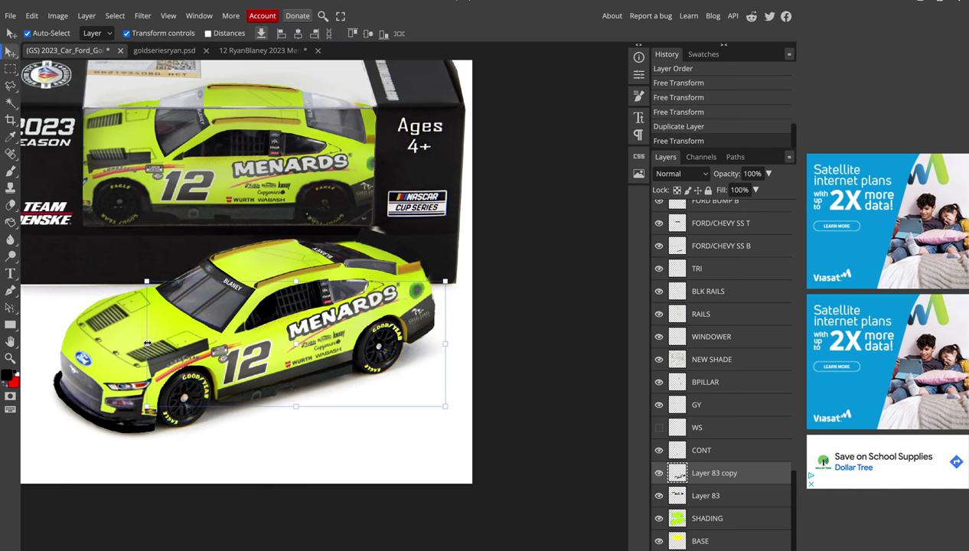
pyautogui.moveTo(148, 343); pyautogui.dragTo(154, 342)
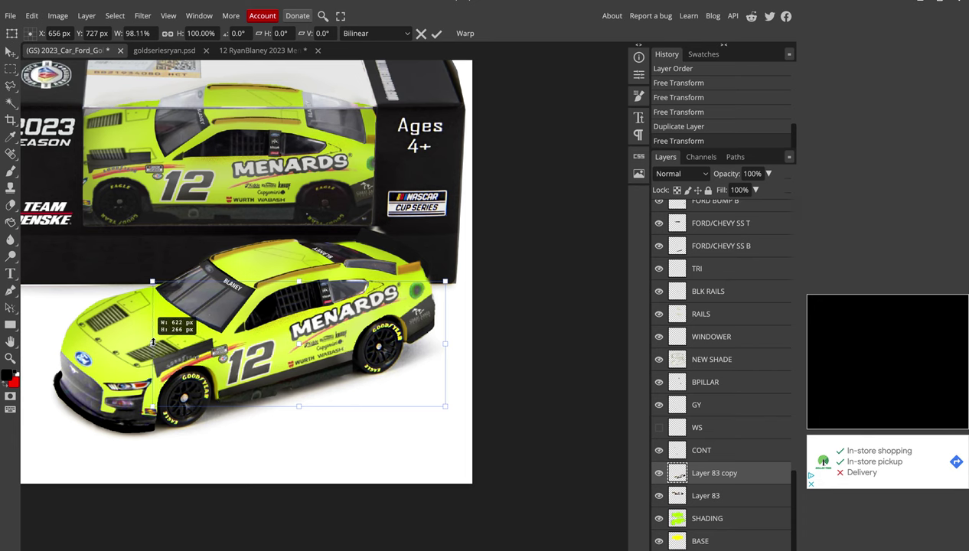
pyautogui.moveTo(154, 342); pyautogui.dragTo(153, 342)
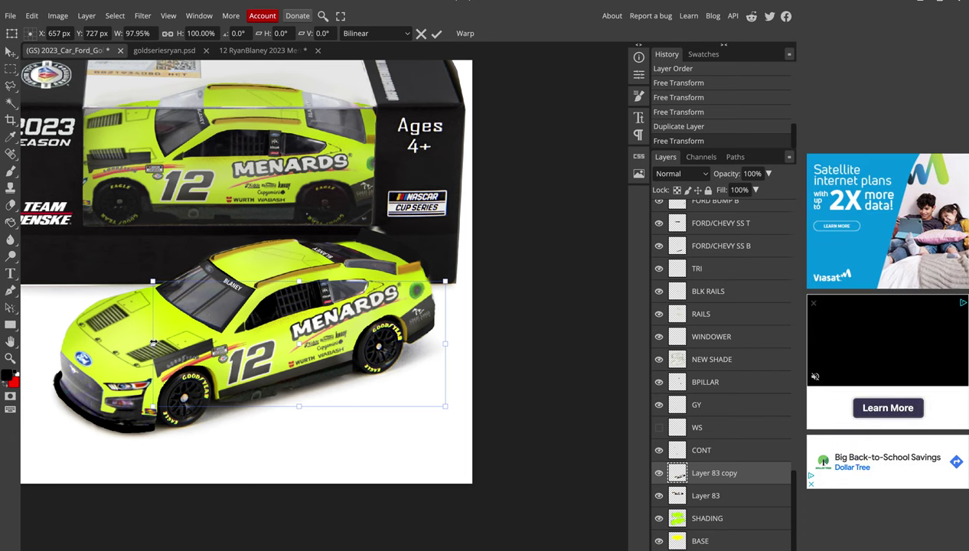
pyautogui.press('Return')
# Brush touch-ups onto the front car's decal, then select the SHADING layer
pyautogui.press('b')
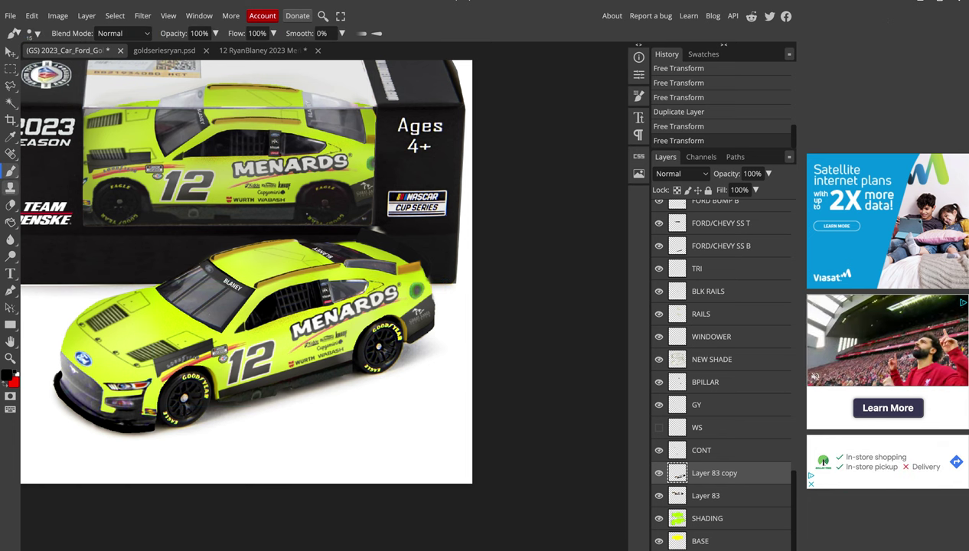
pyautogui.scroll(1, 202, 465)
pyautogui.scroll(2, 233, 384)
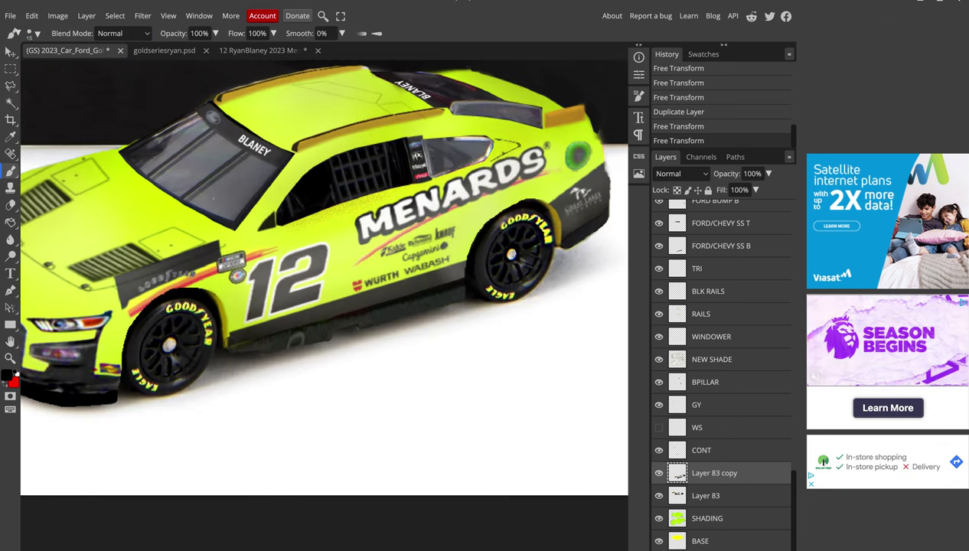
pyautogui.moveTo(214, 341); pyautogui.dragTo(228, 344)
pyautogui.scroll(-1, 219, 341)
pyautogui.scroll(-1, 245, 344)
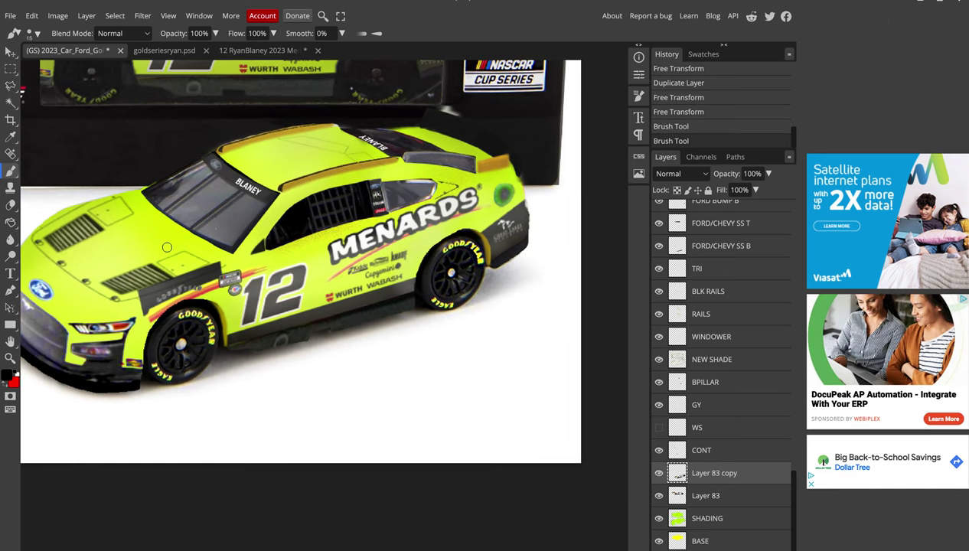
pyautogui.scroll(-1, 167, 247)
pyautogui.scroll(-1, 167, 247)
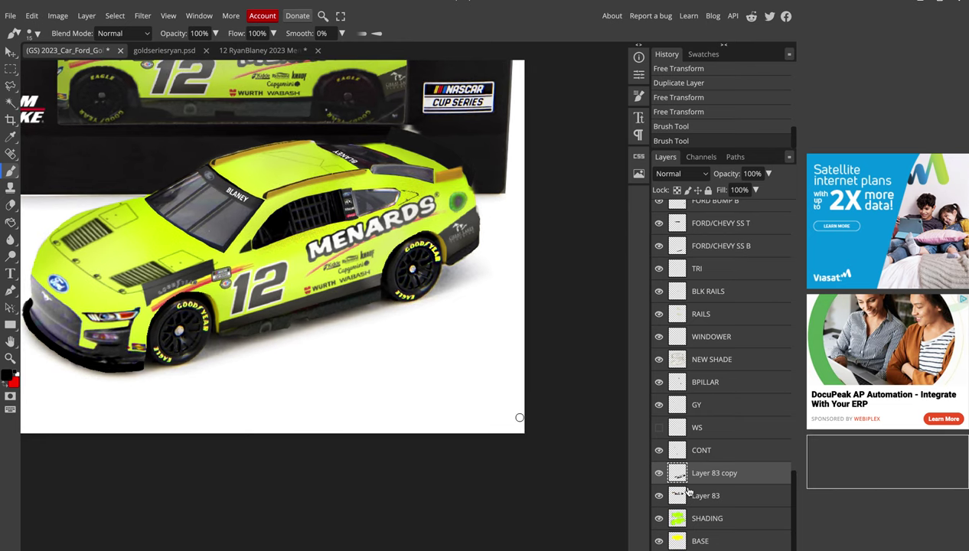
pyautogui.click(679, 523)
pyautogui.click(58, 15)
pyautogui.moveTo(79, 52)
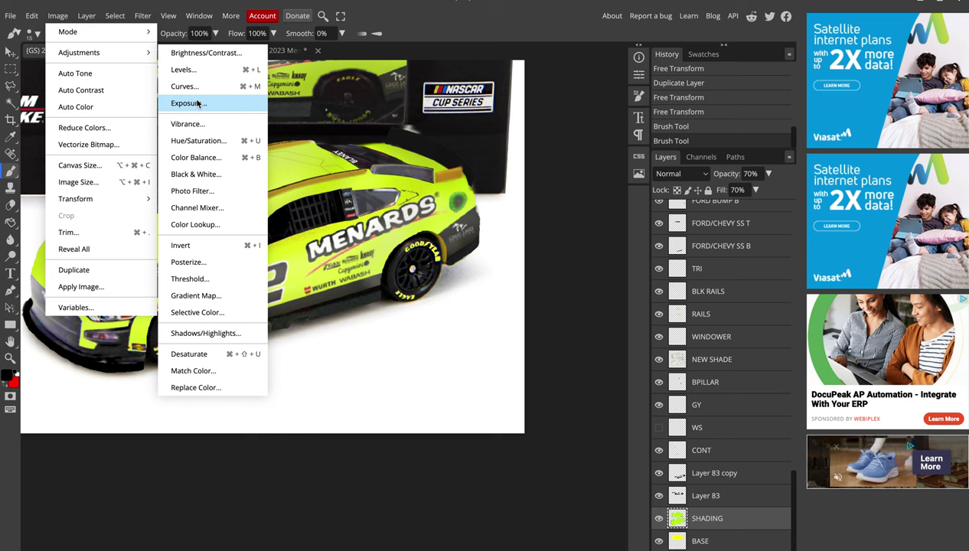
# Brighten the SHADING layer by raising the Exposure slider slightly
pyautogui.click(198, 104)
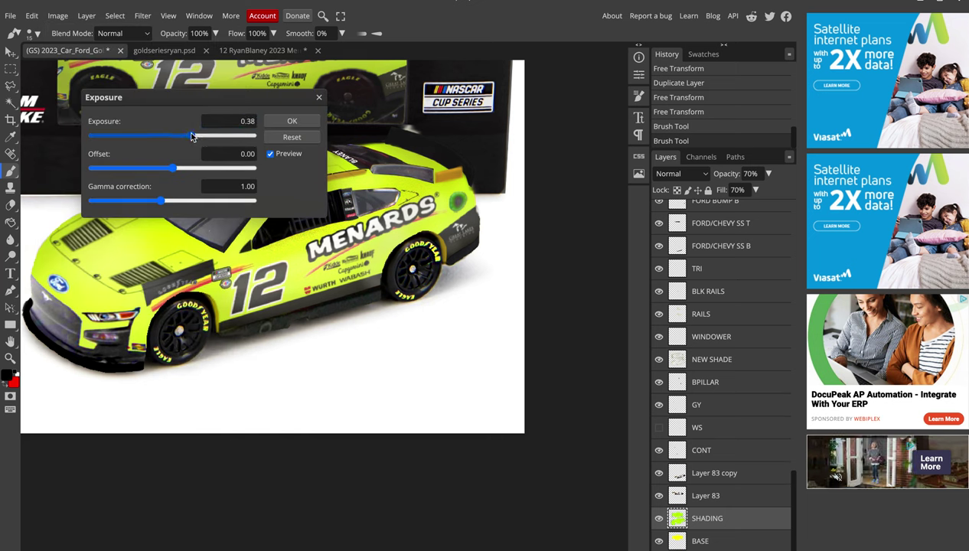
pyautogui.moveTo(195, 135); pyautogui.dragTo(201, 136)
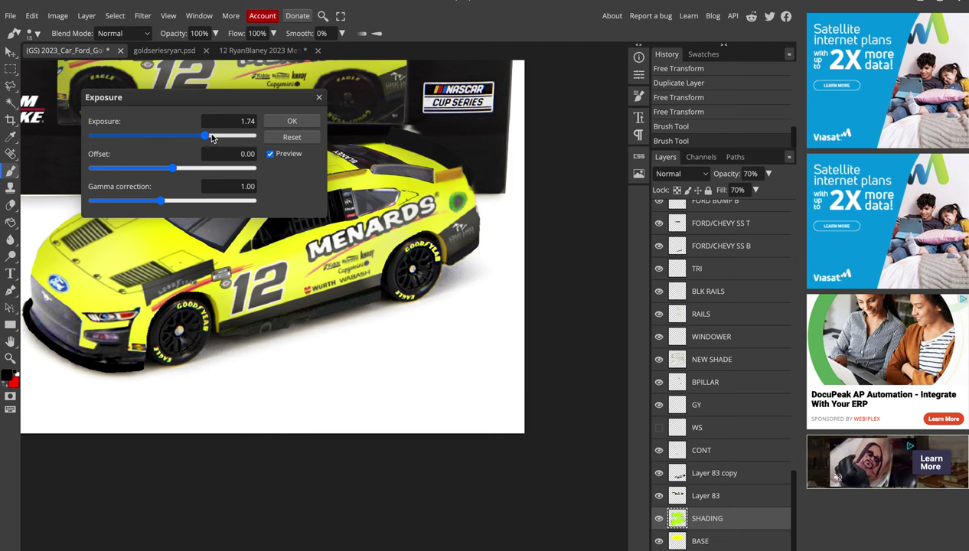
pyautogui.click(291, 121)
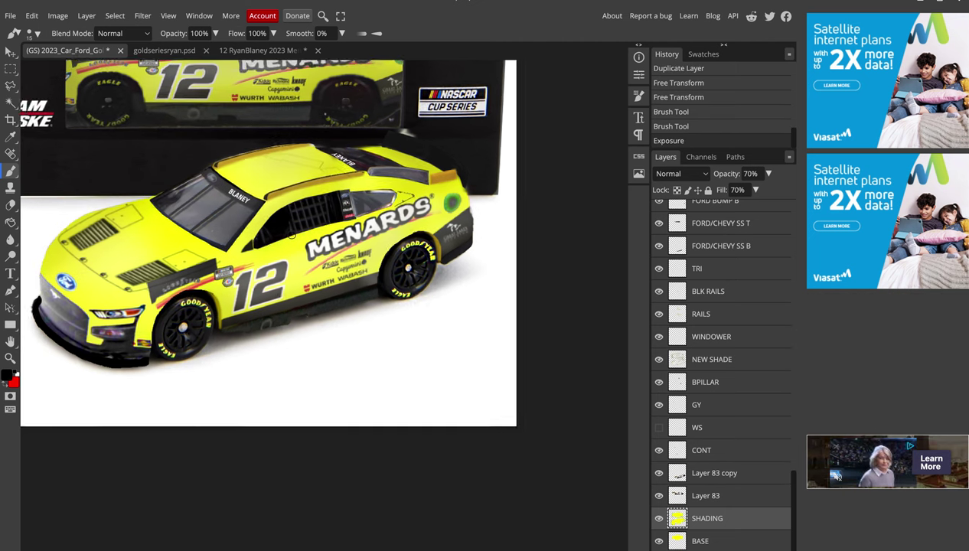
pyautogui.scroll(-2, 291, 236)
pyautogui.scroll(-1, 291, 235)
pyautogui.scroll(-1, 291, 235)
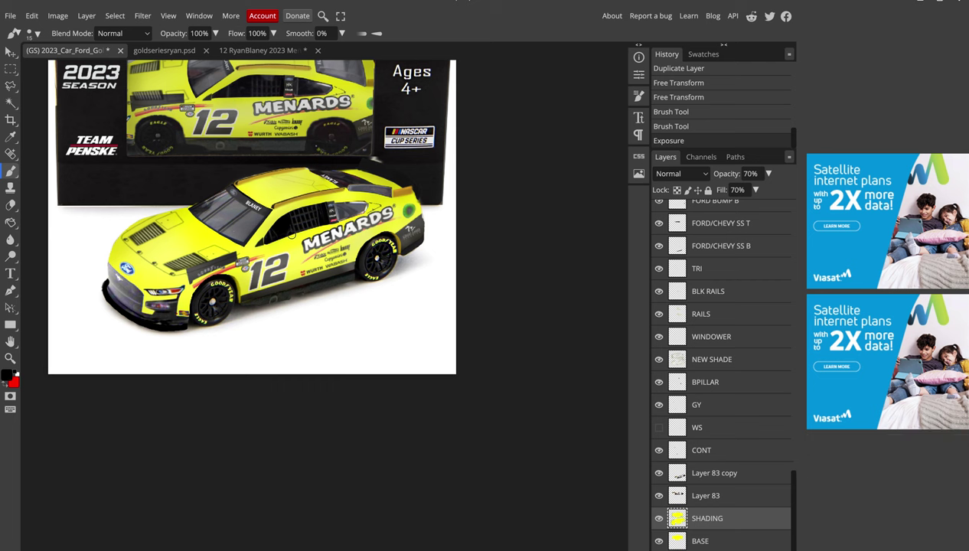
pyautogui.scroll(-1, 291, 236)
pyautogui.scroll(1, 251, 227)
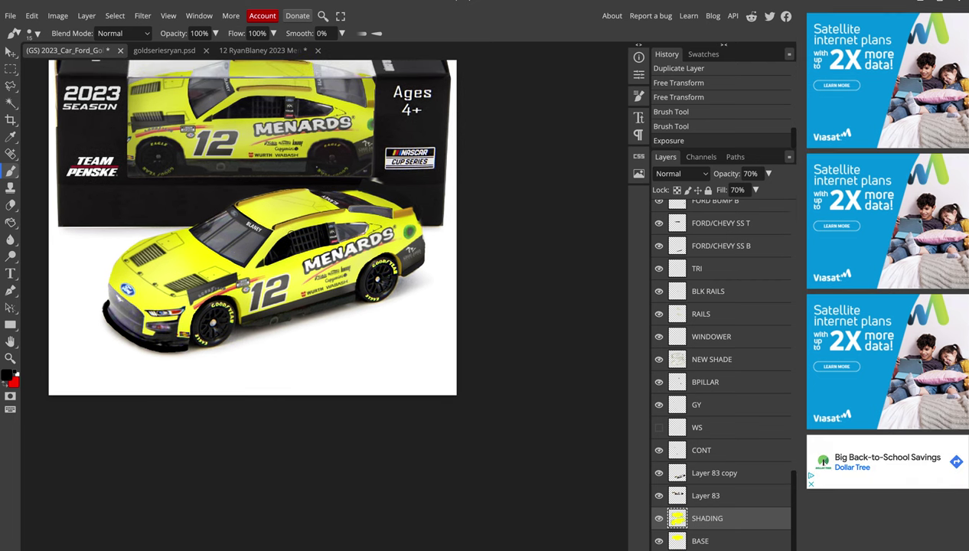
pyautogui.scroll(1, 291, 234)
pyautogui.scroll(1, 291, 235)
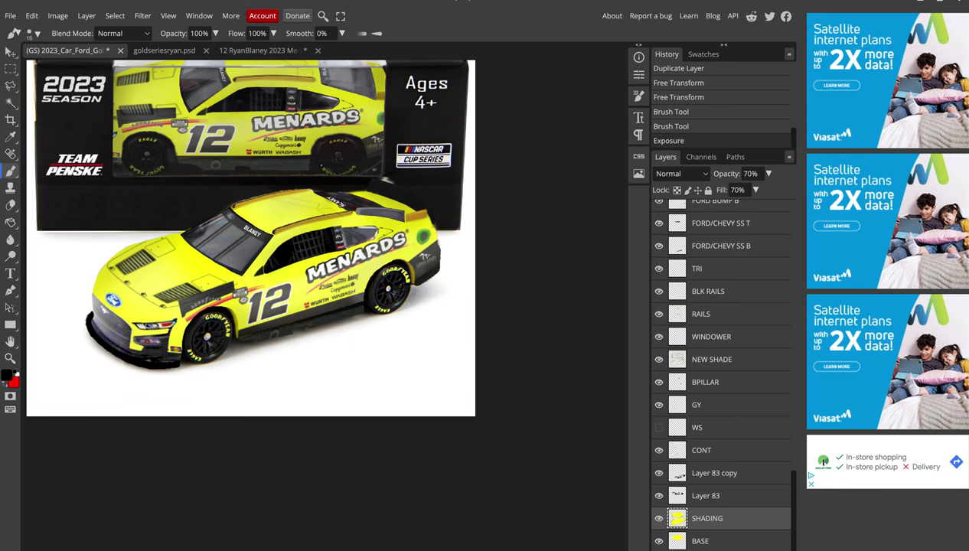
# Lasso the Advance Auto Parts and DEX decals from the livery's numbers layer into Layer 84 for the mockup
pyautogui.click(252, 52)
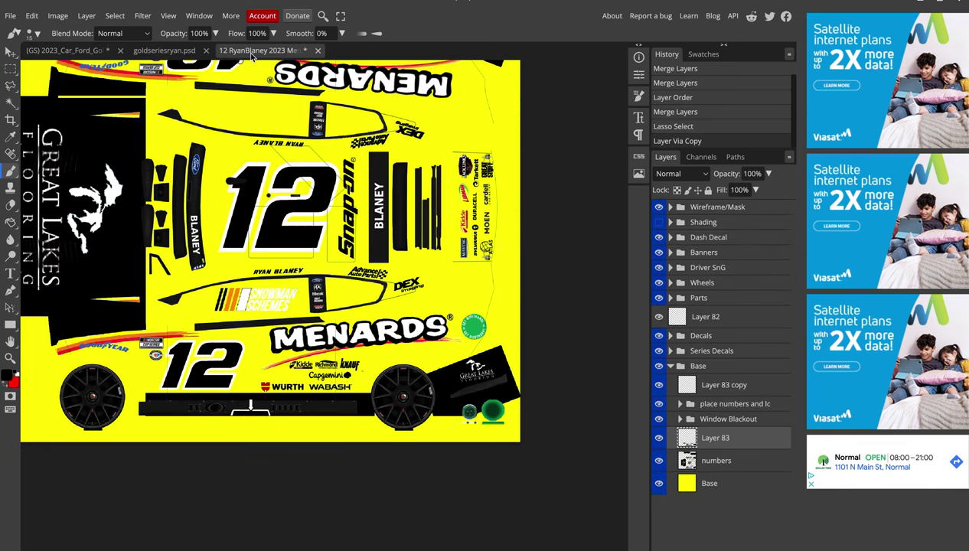
pyautogui.click(11, 86)
pyautogui.click(714, 464)
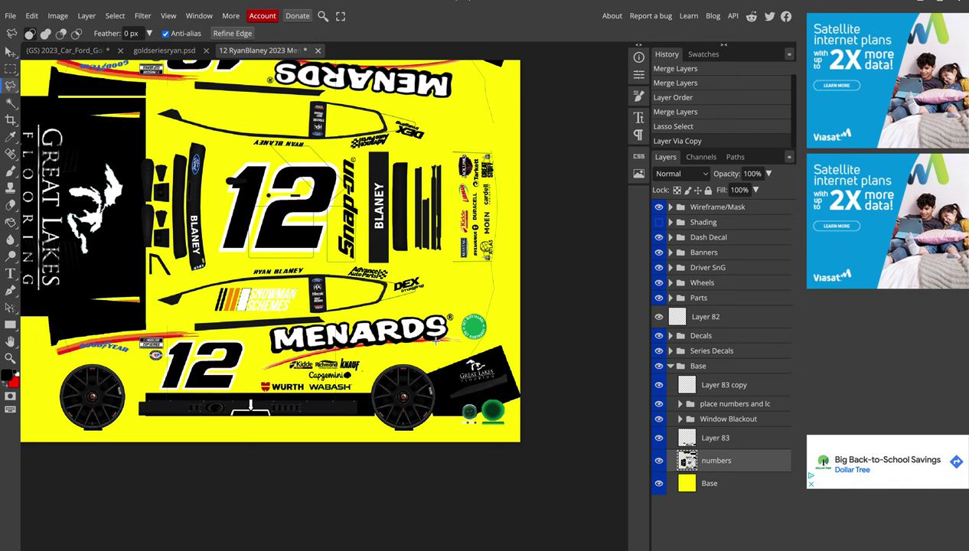
pyautogui.scroll(1, 356, 289)
pyautogui.scroll(2, 356, 290)
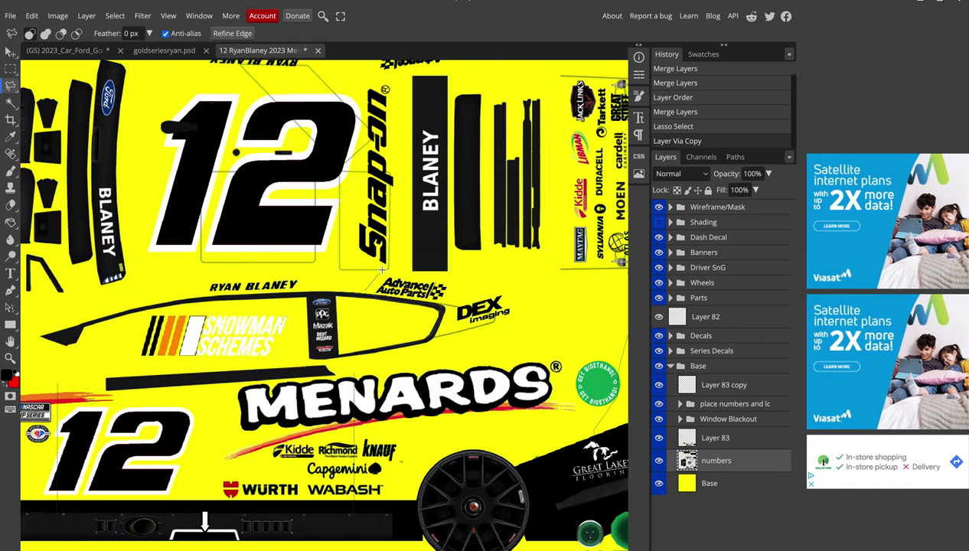
pyautogui.click(505, 284)
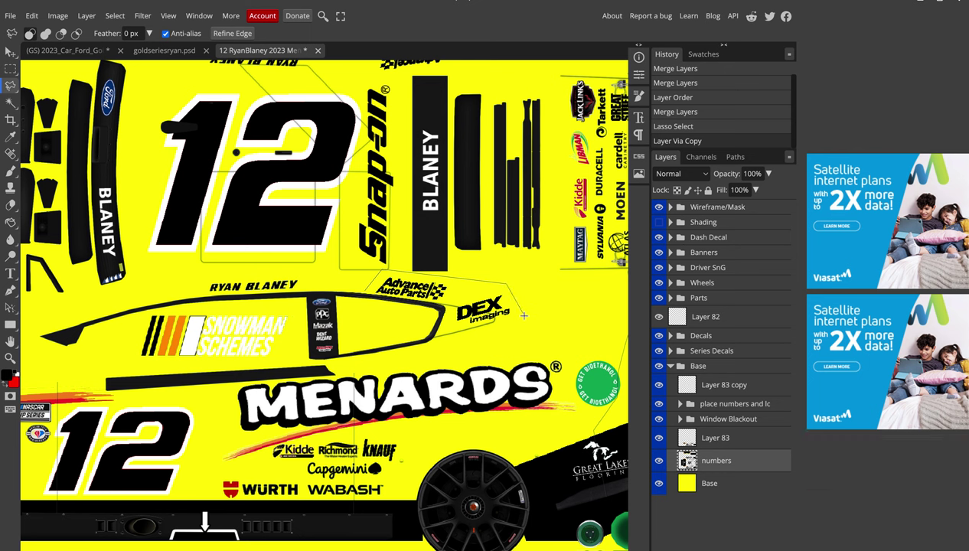
pyautogui.click(454, 332)
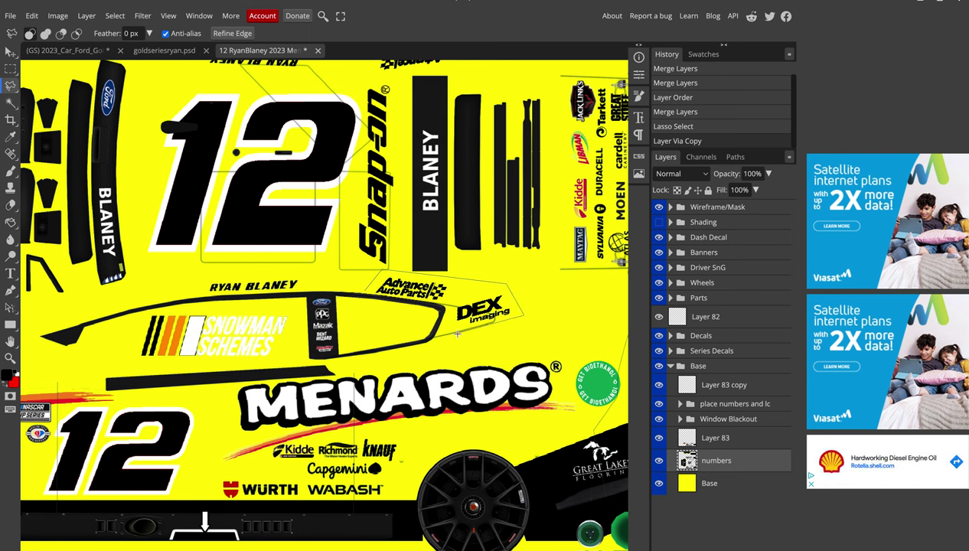
pyautogui.click(365, 290)
pyautogui.hotkey('ctrl', 'j')
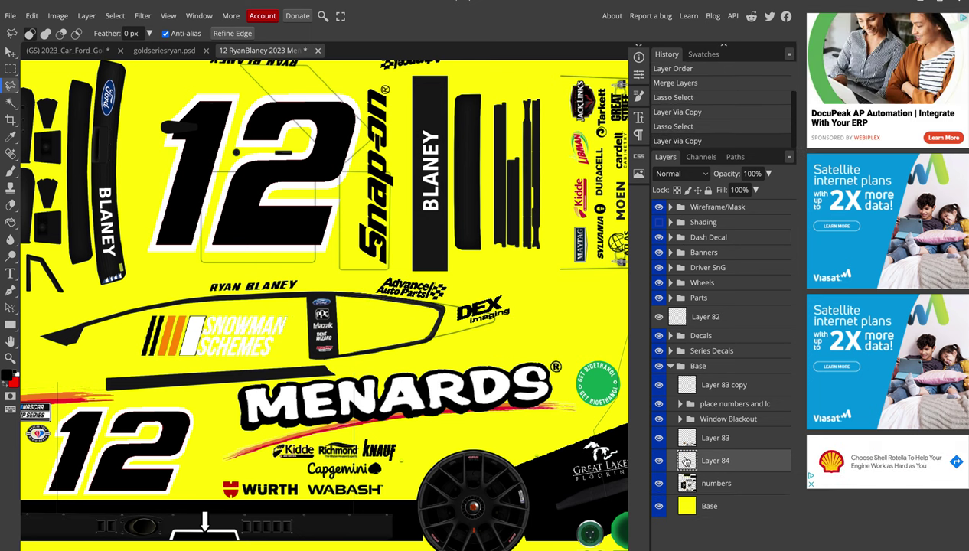
pyautogui.click(70, 50)
# Move the Advance Auto Parts and DEX decals onto the front car's rear quarter, shrunk and tilted
pyautogui.press('v')
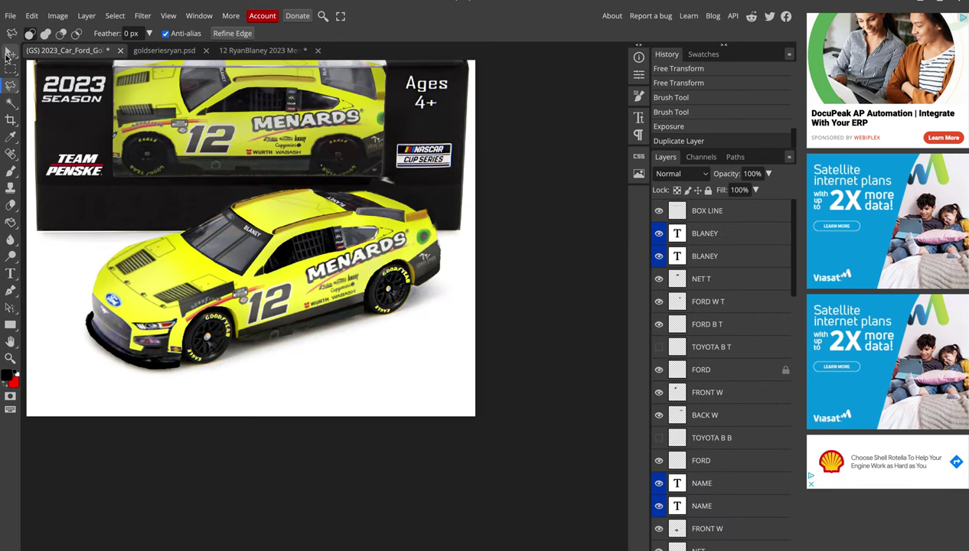
pyautogui.scroll(2, 254, 221)
pyautogui.scroll(2, 213, 186)
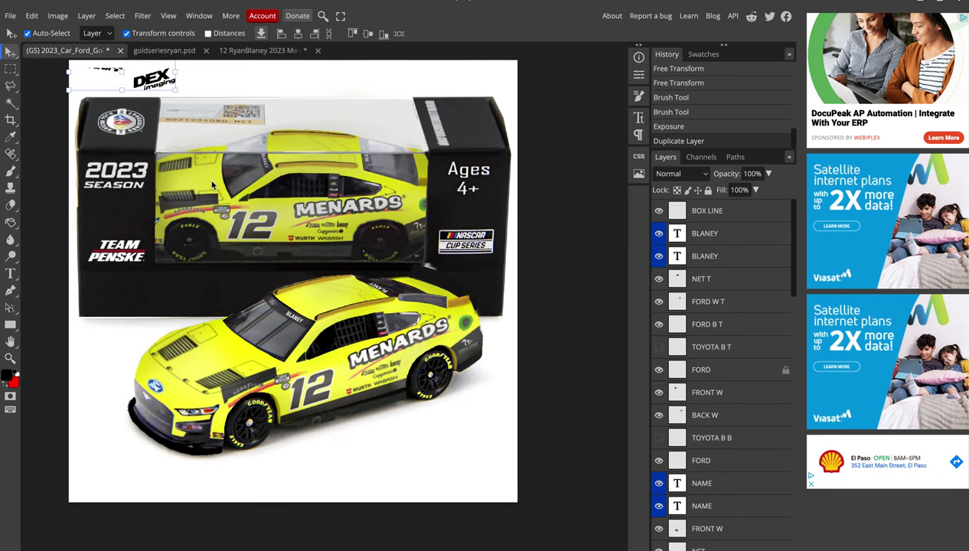
pyautogui.hotkey('ctrl', 't')
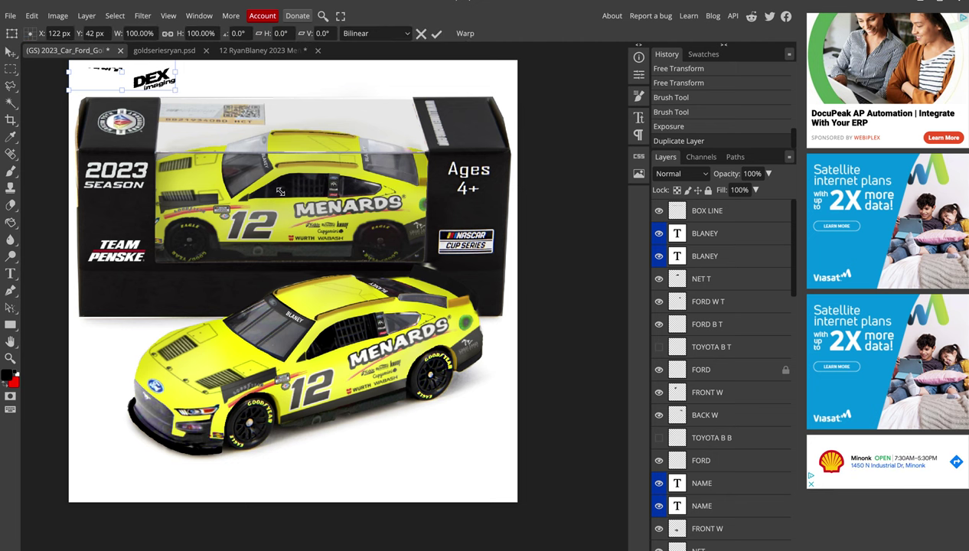
pyautogui.moveTo(174, 90)
pyautogui.mouseDown()
pyautogui.moveTo(357, 269)
pyautogui.moveTo(442, 329)
pyautogui.mouseUp()
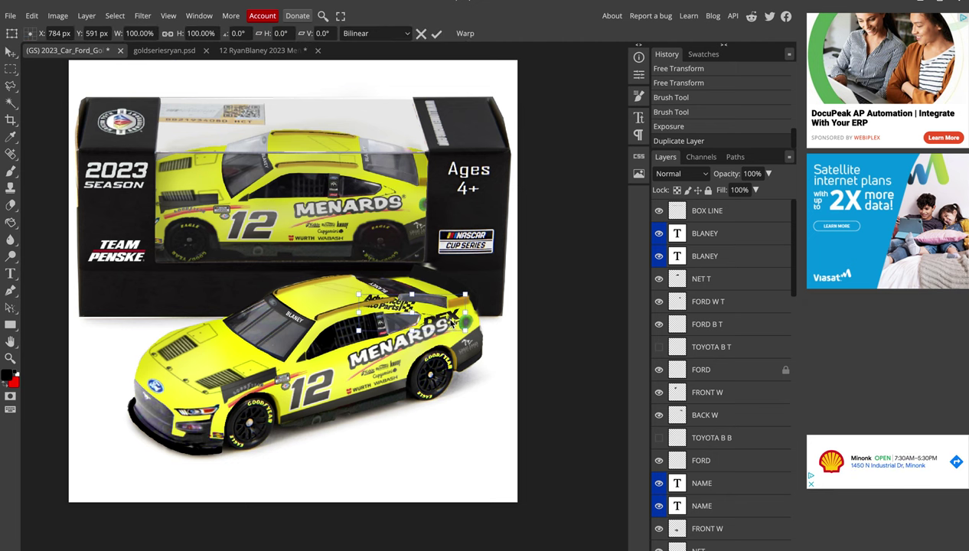
pyautogui.scroll(3, 451, 324)
pyautogui.moveTo(370, 308)
pyautogui.mouseDown()
pyautogui.moveTo(357, 301)
pyautogui.moveTo(419, 315)
pyautogui.mouseUp()
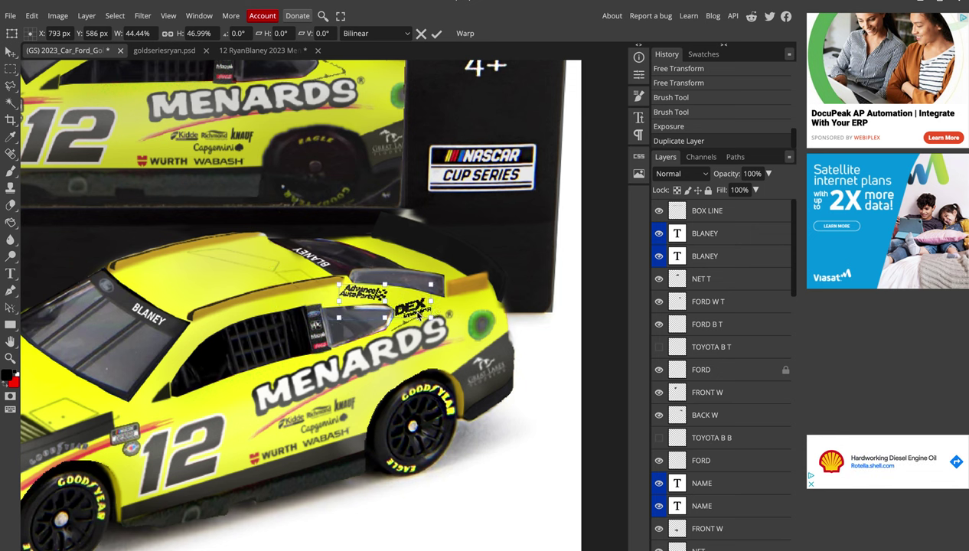
pyautogui.moveTo(329, 299)
pyautogui.mouseDown()
pyautogui.moveTo(333, 306)
pyautogui.moveTo(344, 291)
pyautogui.mouseUp()
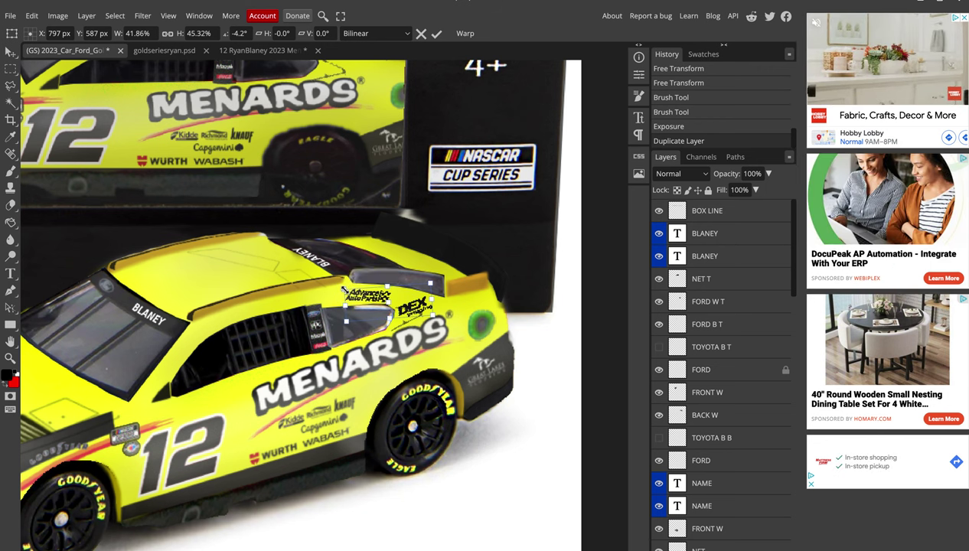
pyautogui.press('Return')
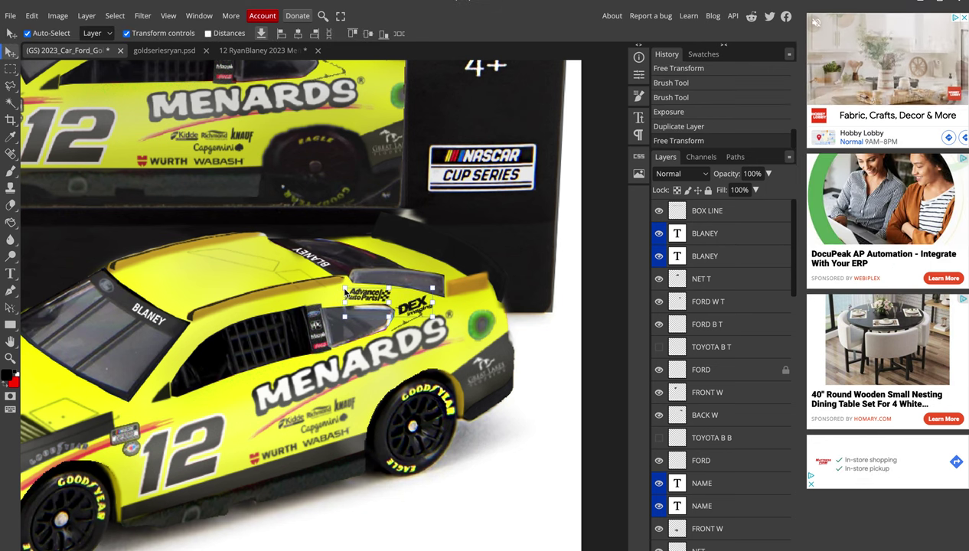
# Duplicate the placed Advance Auto Parts and DEX decal layer
pyautogui.hotkey('ctrl', 'j')
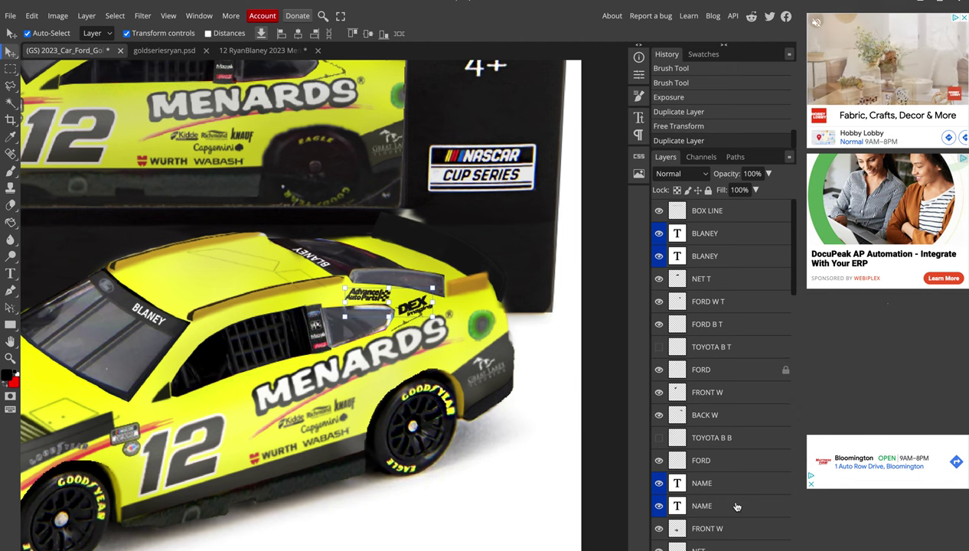
pyautogui.scroll(-5, 736, 507)
pyautogui.scroll(-5, 736, 508)
pyautogui.scroll(-3, 736, 507)
pyautogui.scroll(-5, 736, 507)
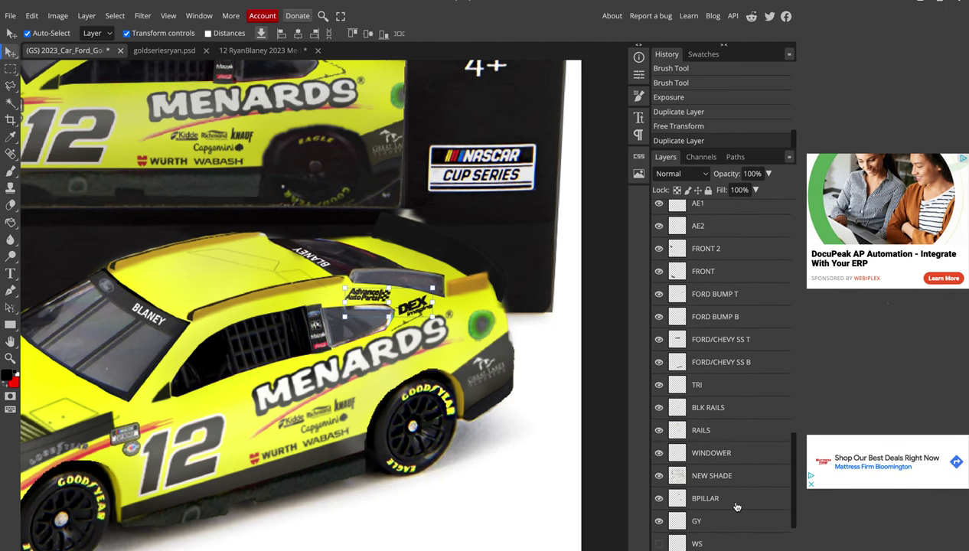
pyautogui.scroll(-5, 736, 507)
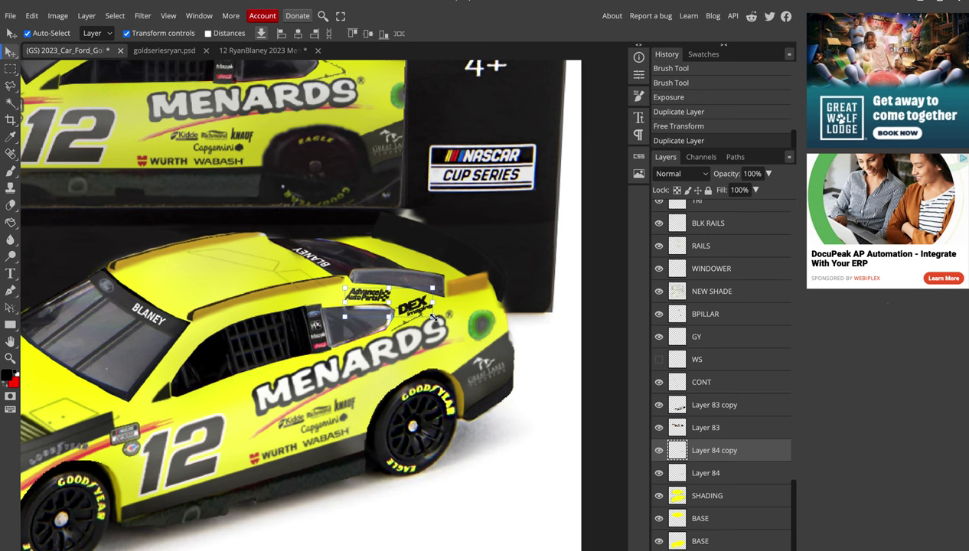
# Move the decal copy onto the boxed car, rotated about 13° above MENARDS
pyautogui.hotkey('ctrl', 't')
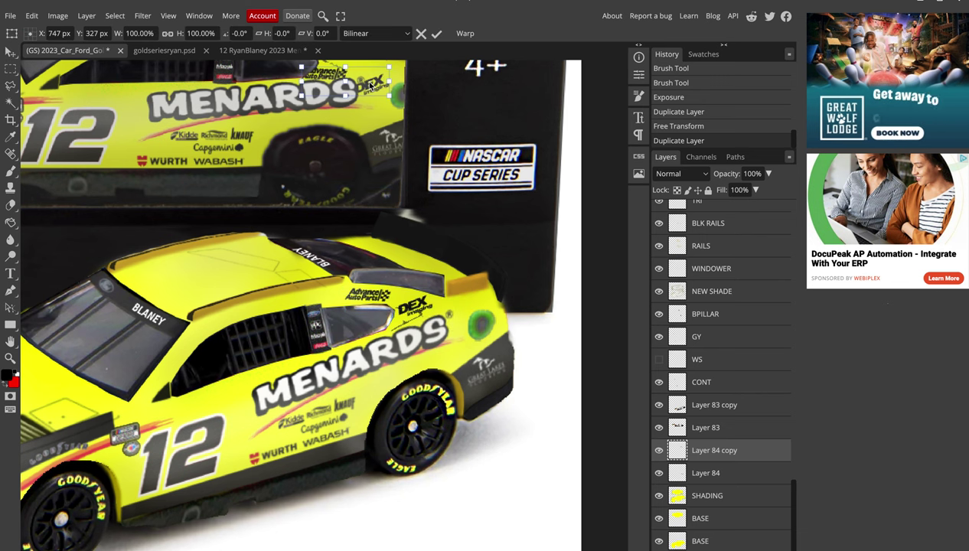
pyautogui.scroll(2, 369, 115)
pyautogui.scroll(2, 371, 163)
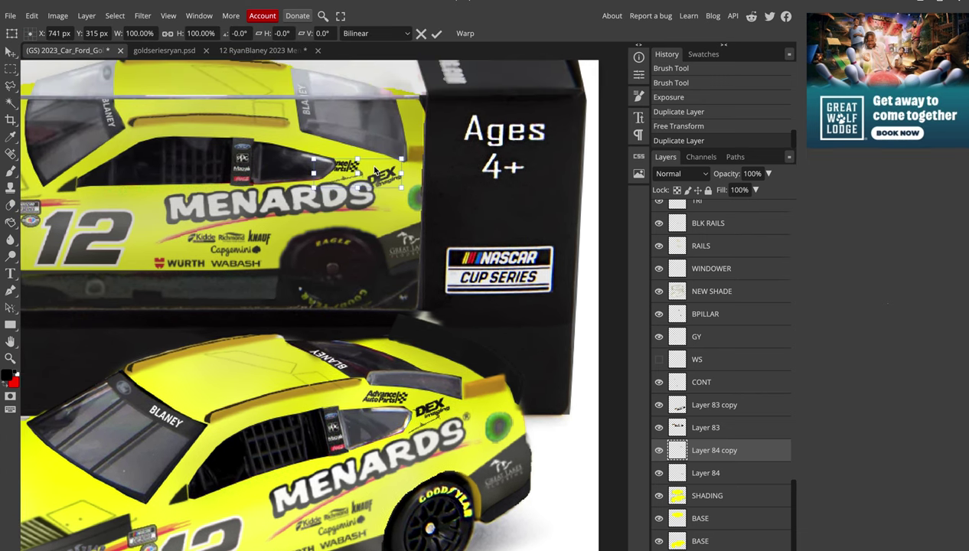
pyautogui.moveTo(381, 184); pyautogui.dragTo(374, 164)
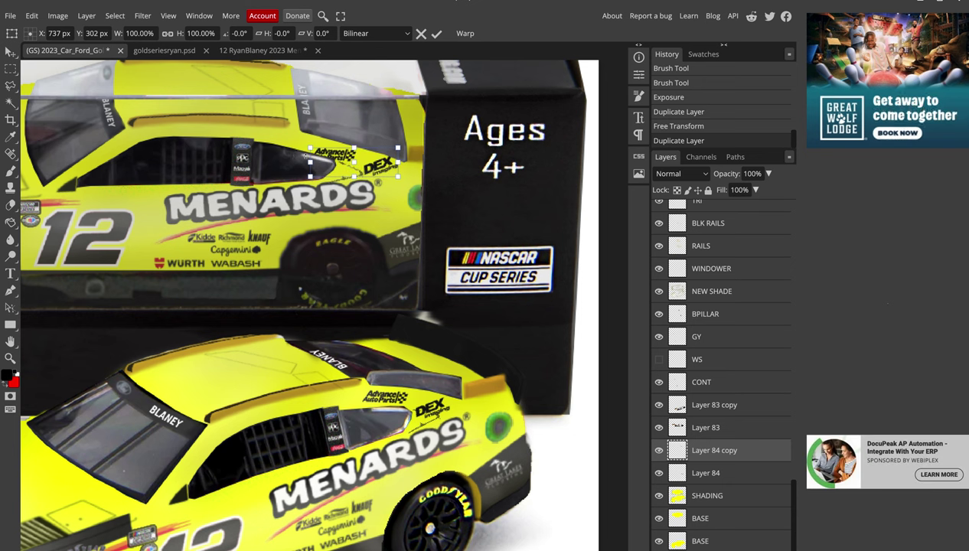
pyautogui.moveTo(295, 155)
pyautogui.mouseDown()
pyautogui.moveTo(305, 139)
pyautogui.moveTo(332, 160)
pyautogui.mouseUp()
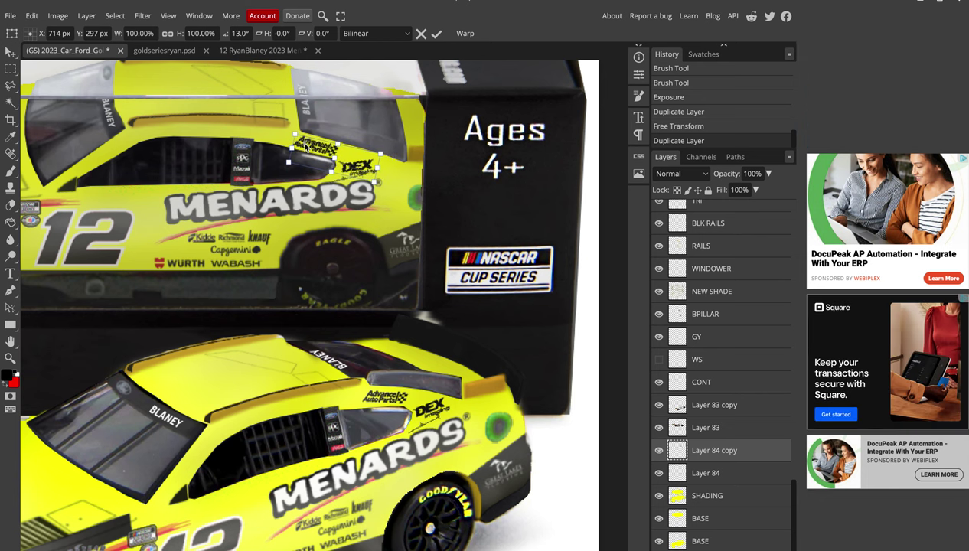
pyautogui.press('Return')
pyautogui.scroll(-3, 363, 209)
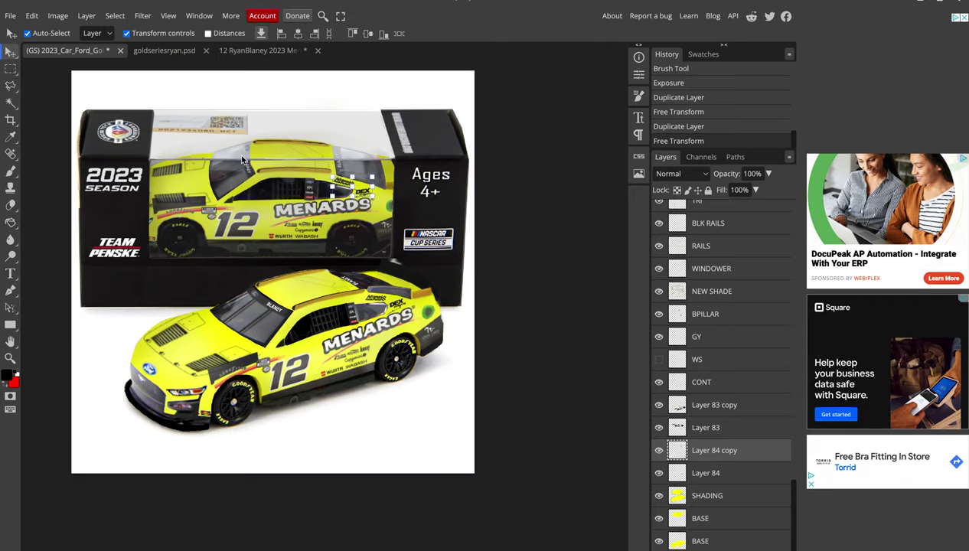
# Polygon-lasso the roof 12 from the 12 RyanBlaney numbers layer onto a new layer for the mockup
pyautogui.click(176, 51)
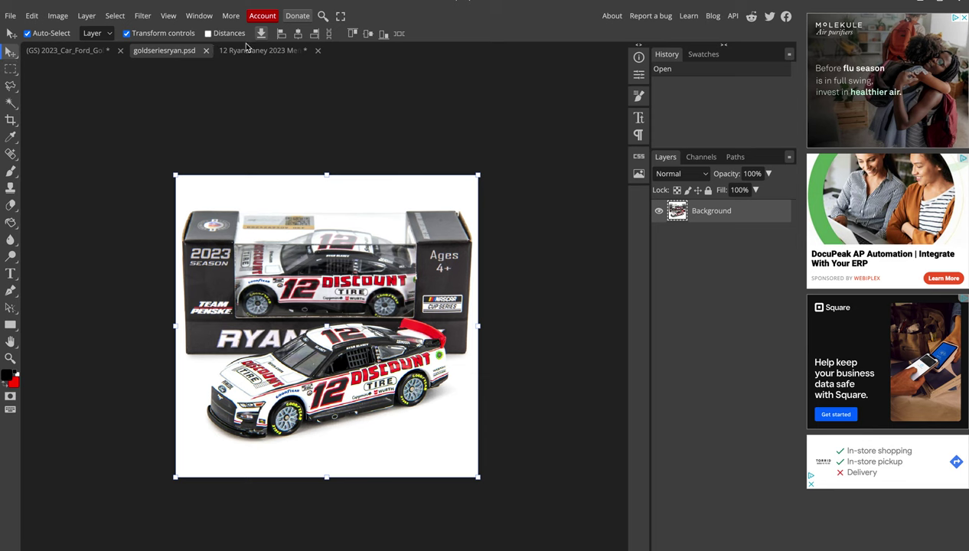
pyautogui.click(258, 51)
pyautogui.click(17, 85)
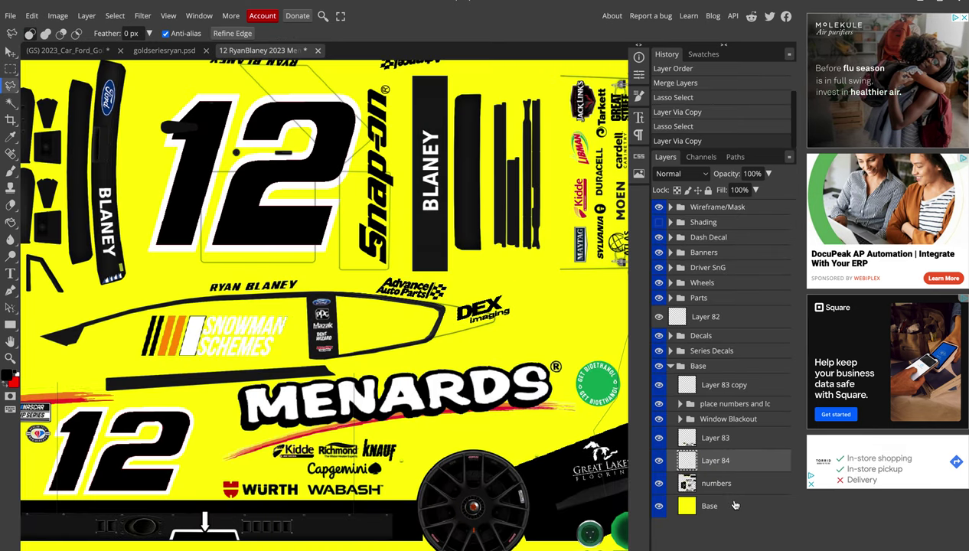
pyautogui.click(708, 486)
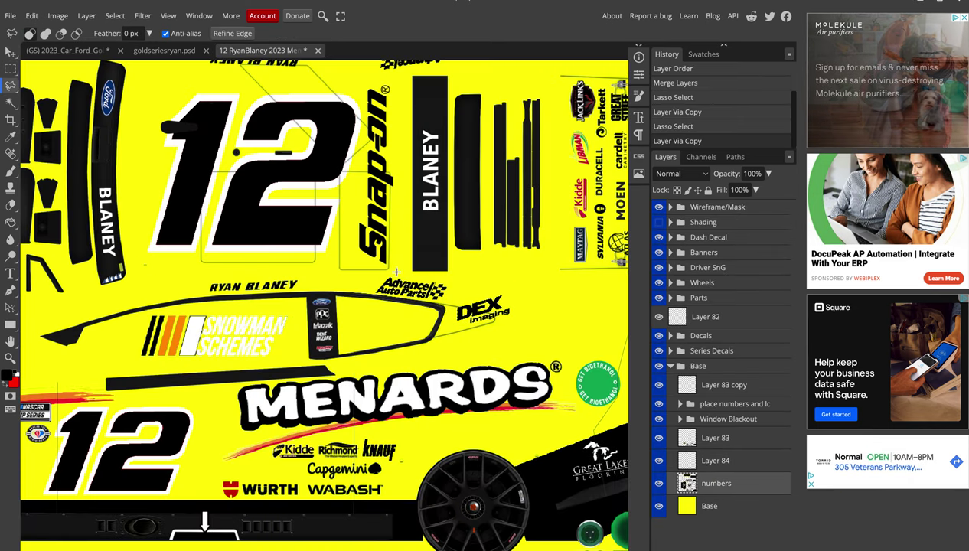
pyautogui.scroll(2, 402, 247)
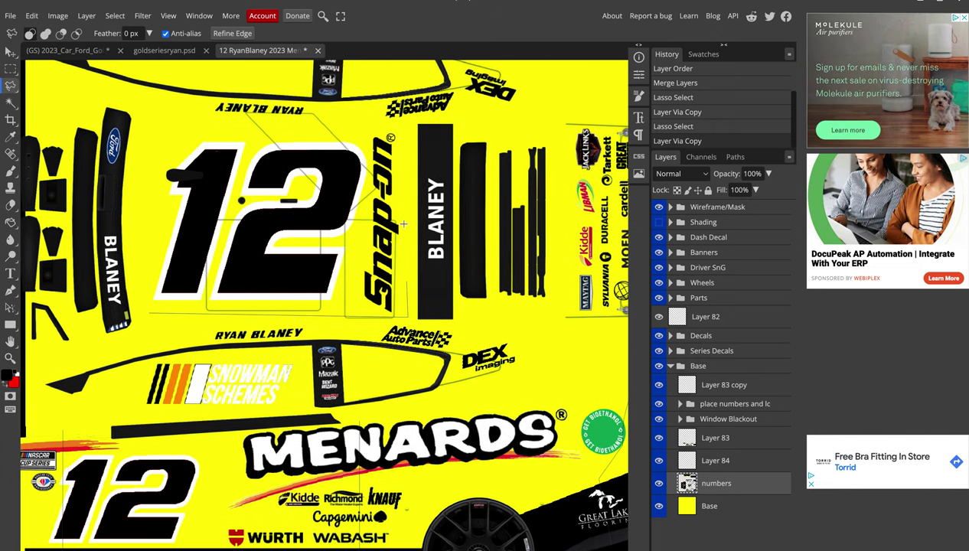
pyautogui.click(410, 132)
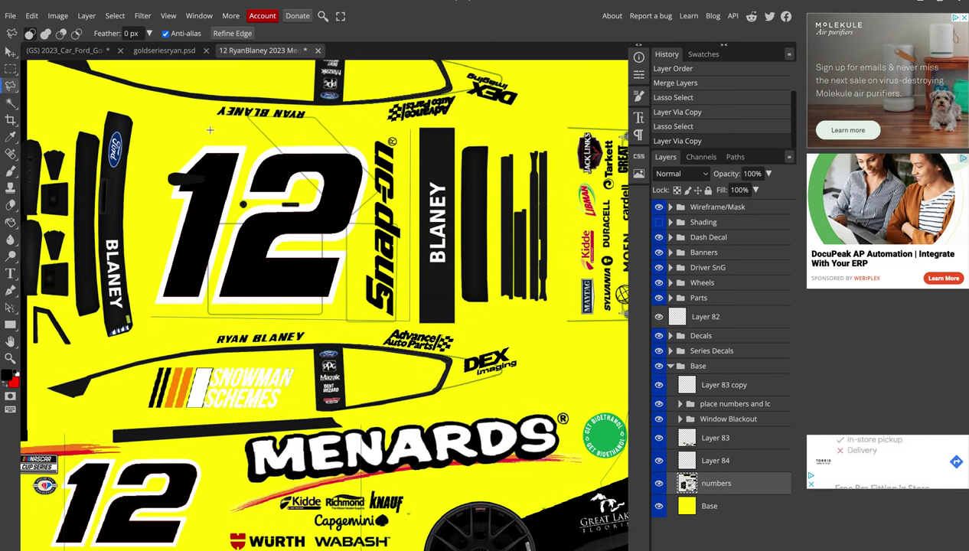
pyautogui.click(144, 163)
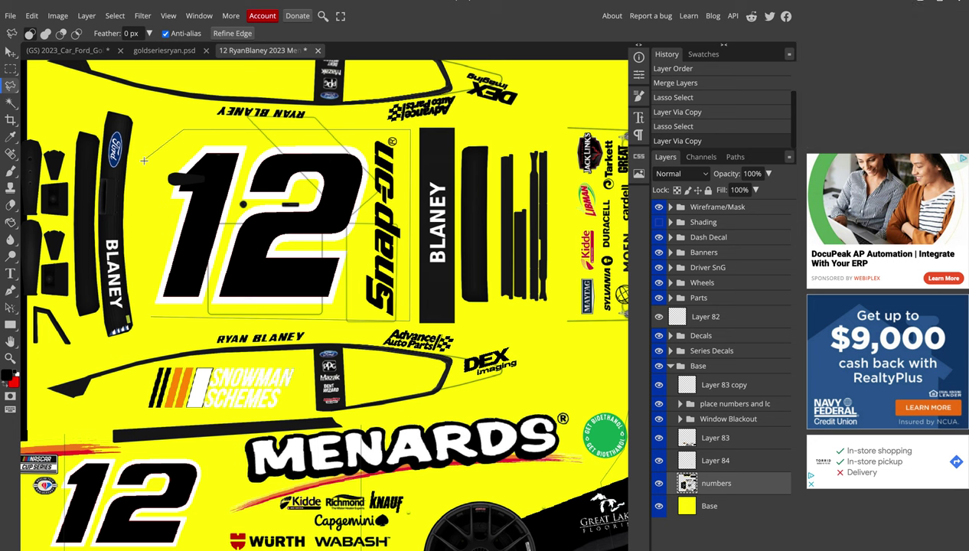
pyautogui.doubleClick(150, 317)
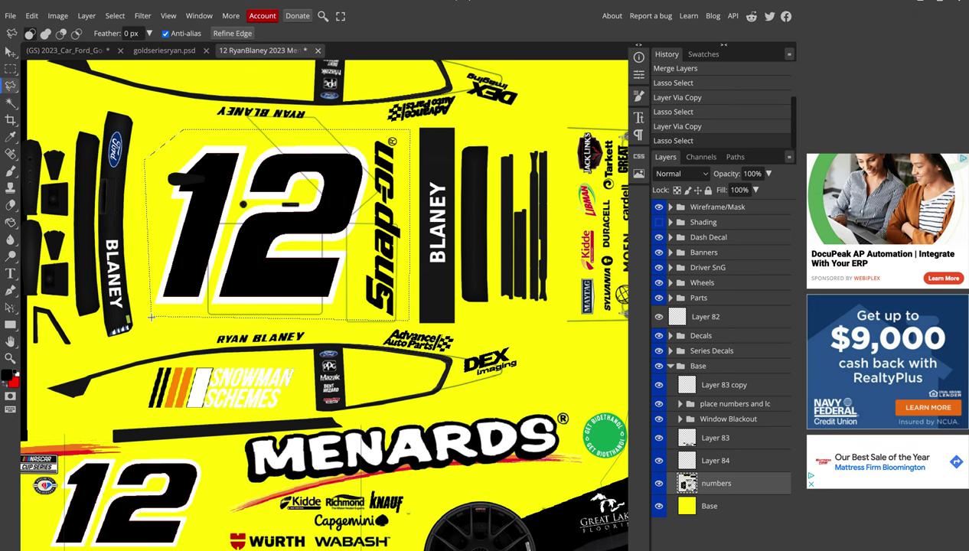
pyautogui.hotkey('ctrl', 'j')
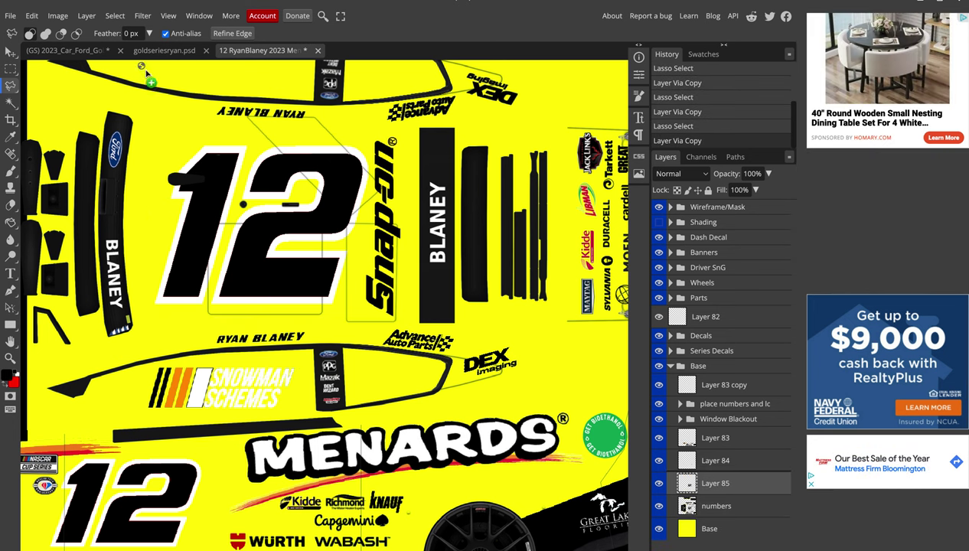
pyautogui.click(80, 47)
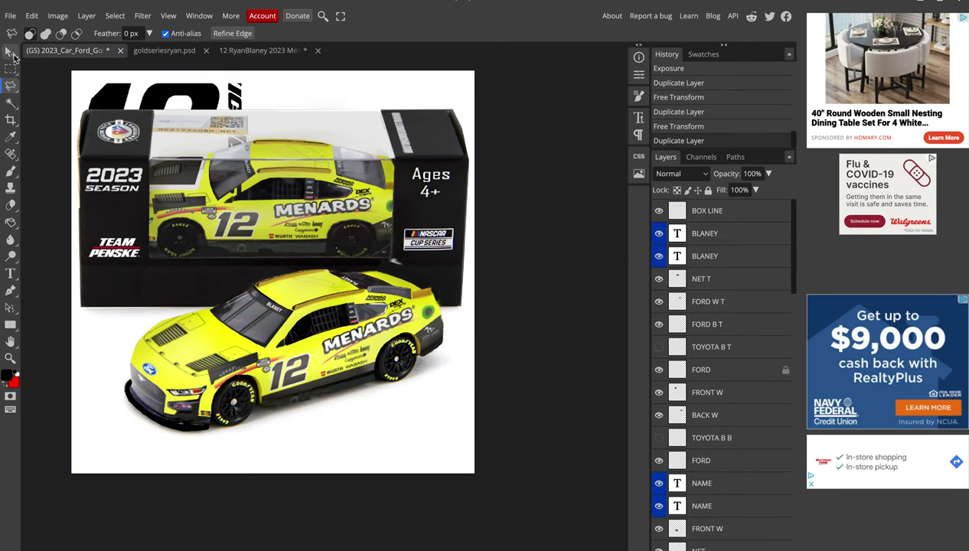
# Scale the copied 12 down onto the boxed car's roof
pyautogui.click(11, 51)
pyautogui.hotkey('ctrl', 't')
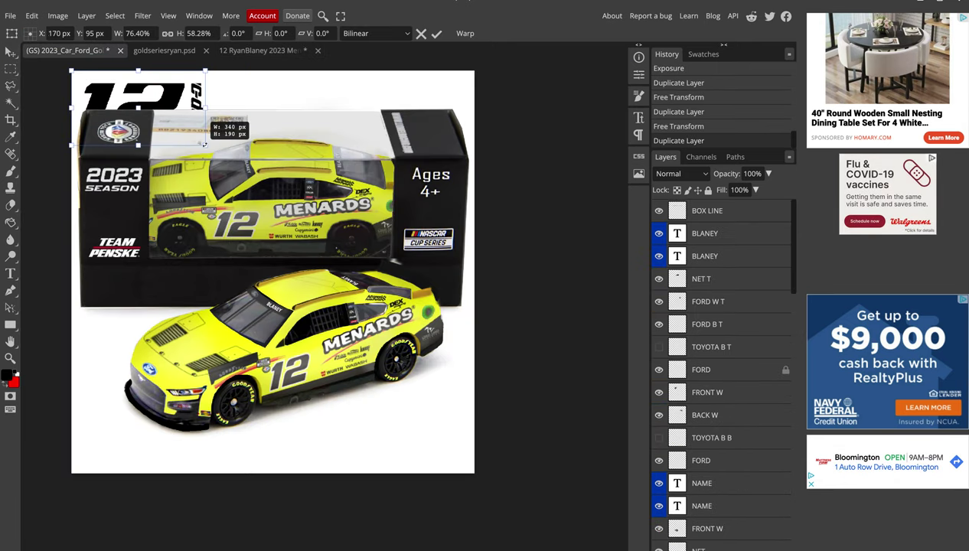
pyautogui.moveTo(246, 199)
pyautogui.mouseDown()
pyautogui.moveTo(176, 120)
pyautogui.moveTo(327, 164)
pyautogui.mouseUp()
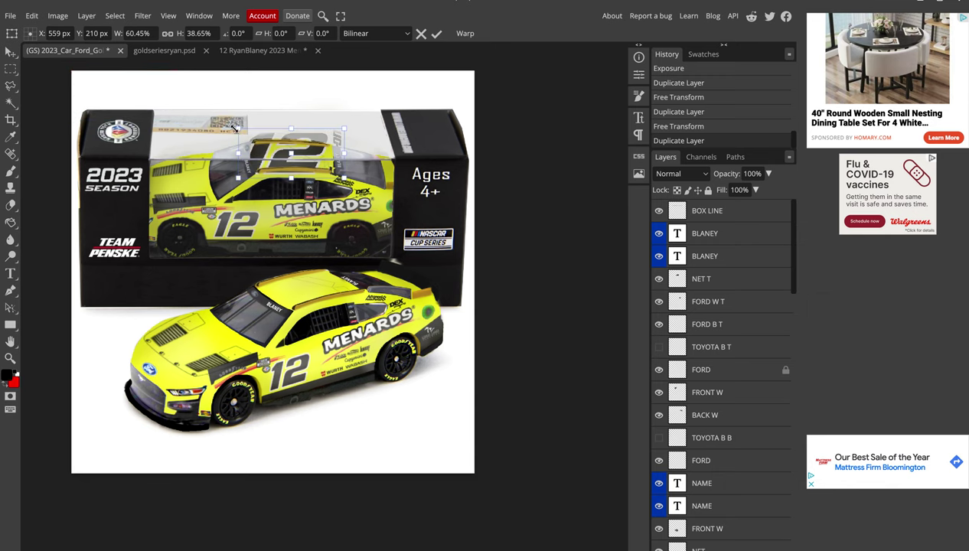
pyautogui.moveTo(239, 128)
pyautogui.mouseDown()
pyautogui.moveTo(298, 167)
pyautogui.moveTo(286, 163)
pyautogui.moveTo(326, 149)
pyautogui.mouseUp()
pyautogui.scroll(3, 327, 146)
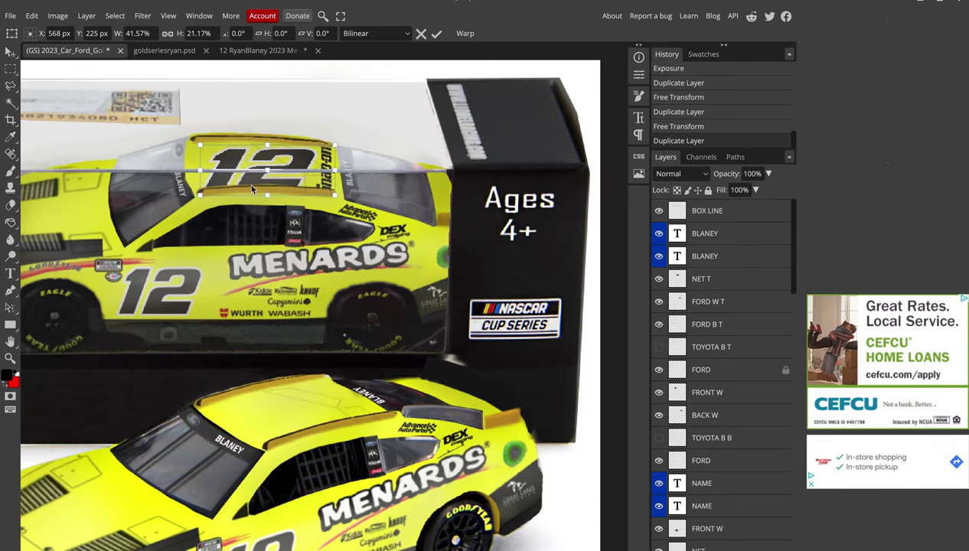
pyautogui.moveTo(201, 193); pyautogui.dragTo(208, 188)
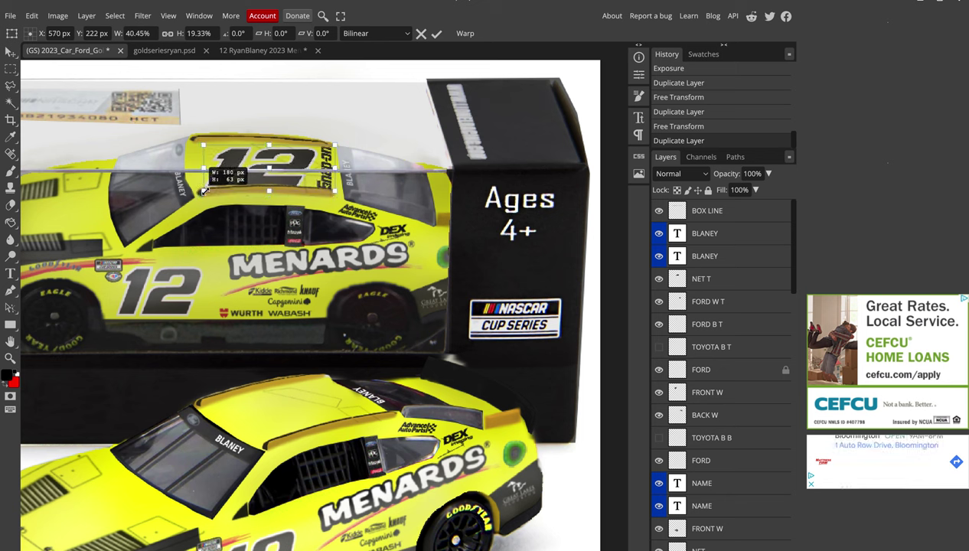
# Skew the 12 horizontally by 10°, refine its size and rotate it to the roofline
pyautogui.click(280, 33)
pyautogui.write('10')
pyautogui.press('Return')
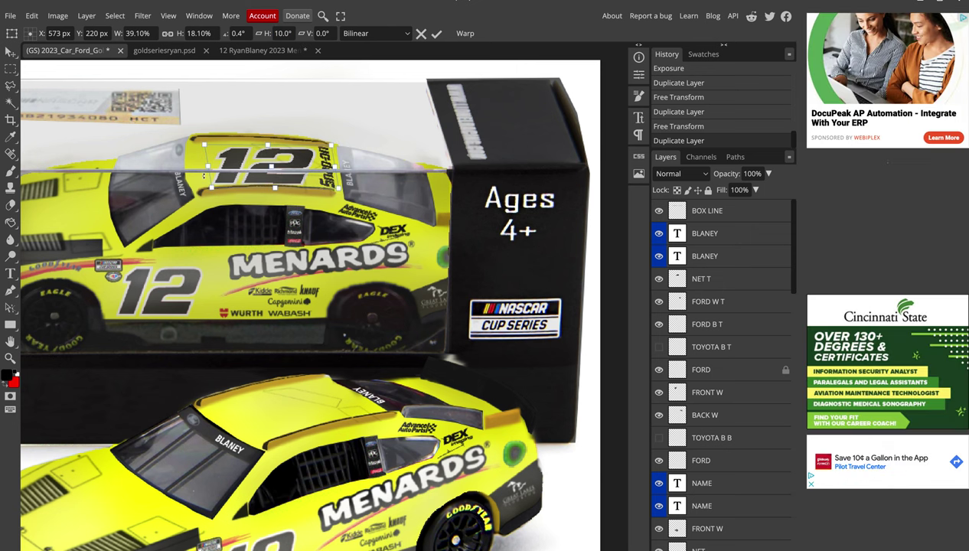
pyautogui.moveTo(213, 185); pyautogui.dragTo(218, 185)
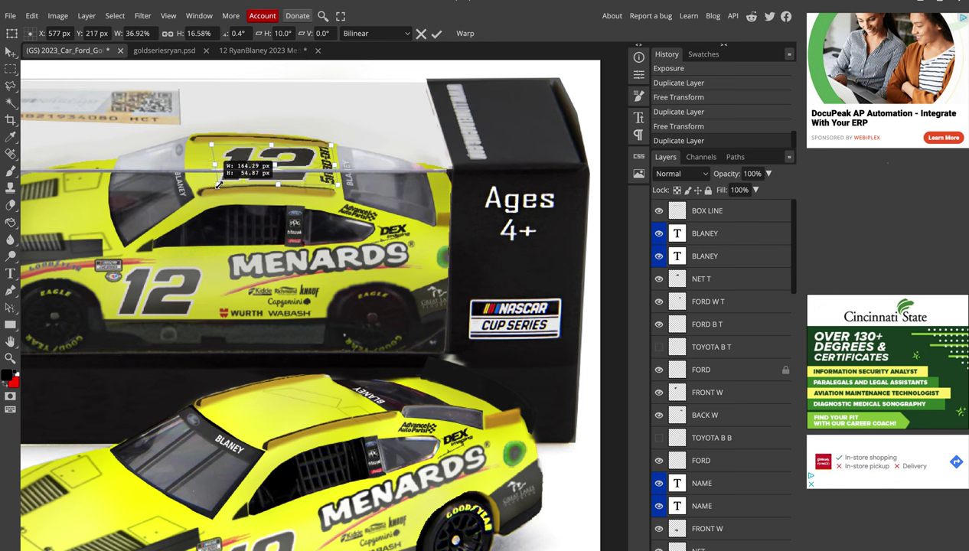
pyautogui.moveTo(218, 185); pyautogui.dragTo(212, 183)
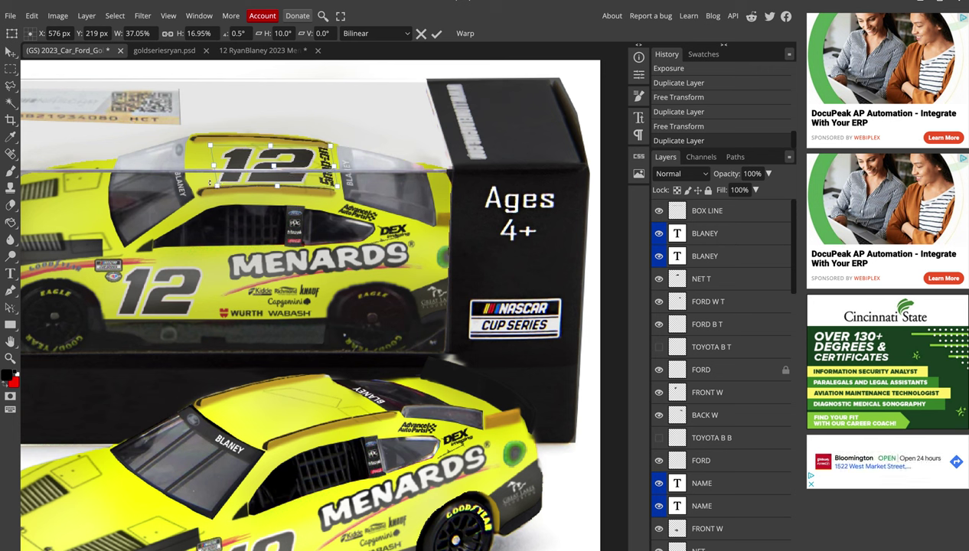
pyautogui.moveTo(210, 182); pyautogui.dragTo(211, 183)
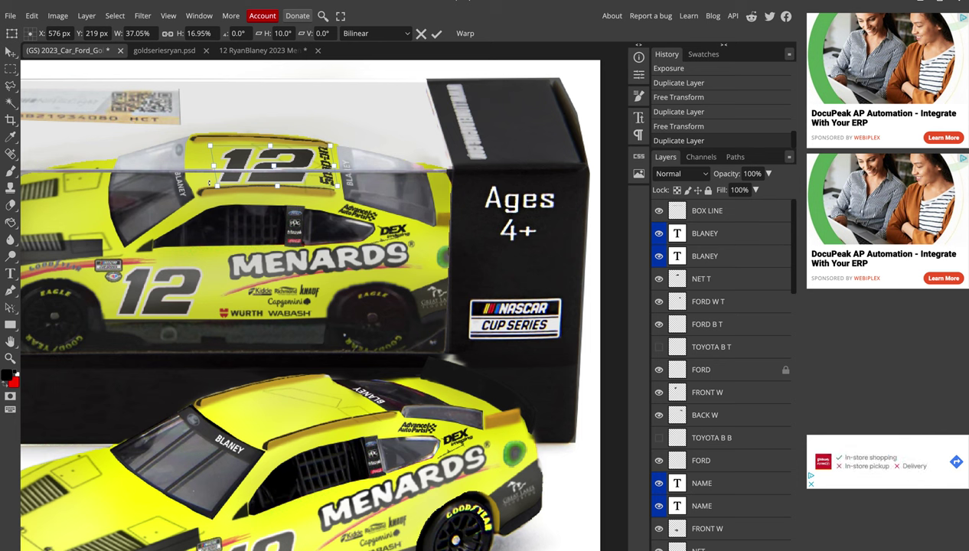
pyautogui.moveTo(209, 182)
pyautogui.mouseDown()
pyautogui.moveTo(209, 172)
pyautogui.moveTo(212, 184)
pyautogui.mouseUp()
pyautogui.press('Return')
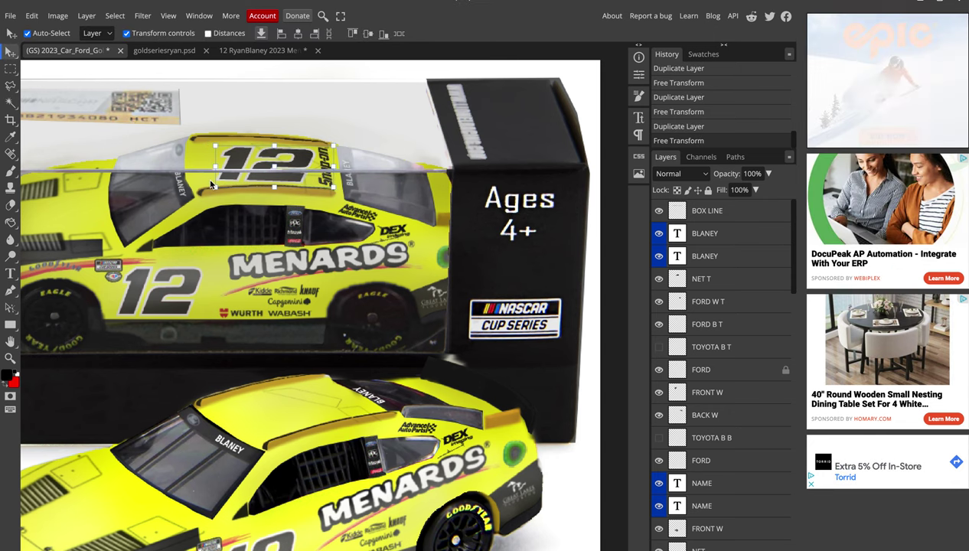
pyautogui.scroll(-1, 211, 184)
pyautogui.scroll(-2, 280, 214)
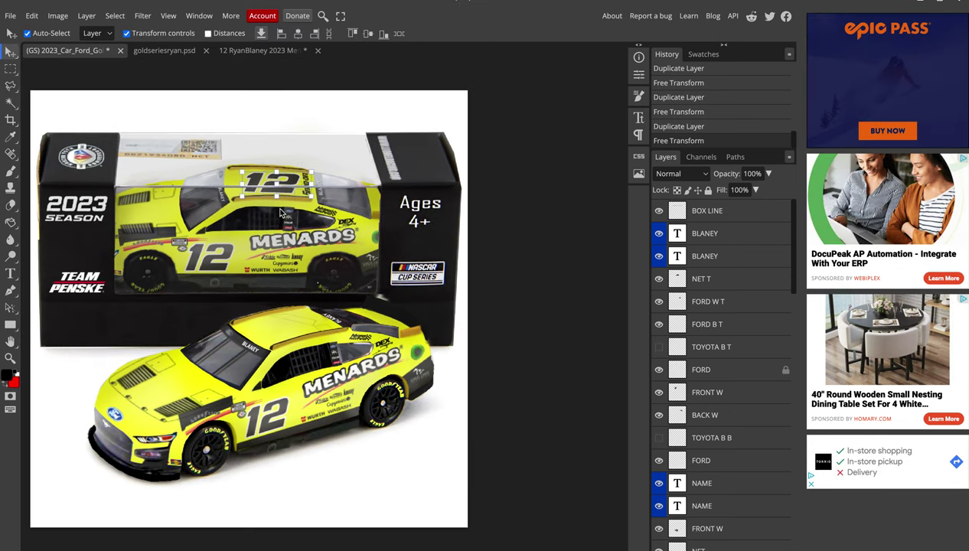
# Duplicate the roof 12 and move it onto the lower car's roof with a 30° skew
pyautogui.press('Left')
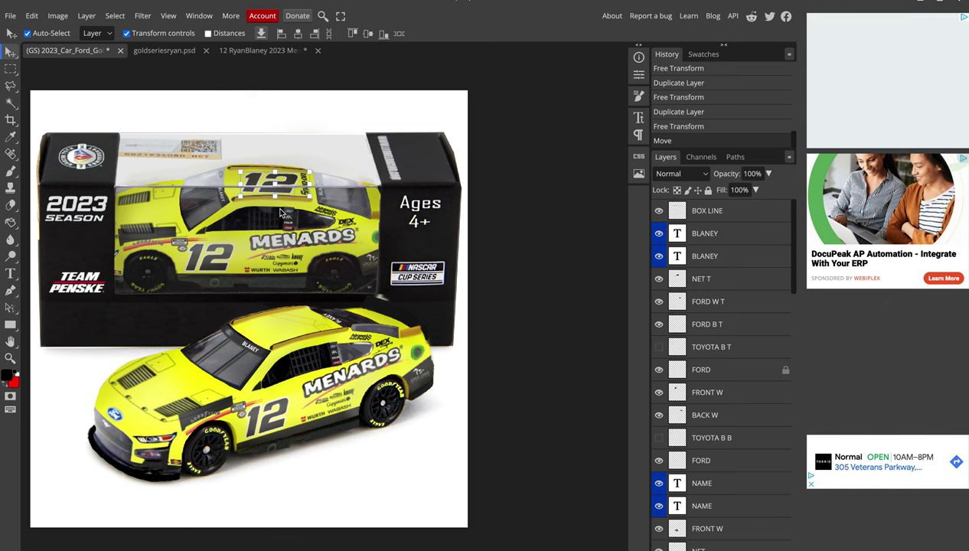
pyautogui.hotkey('ctrl', 'j')
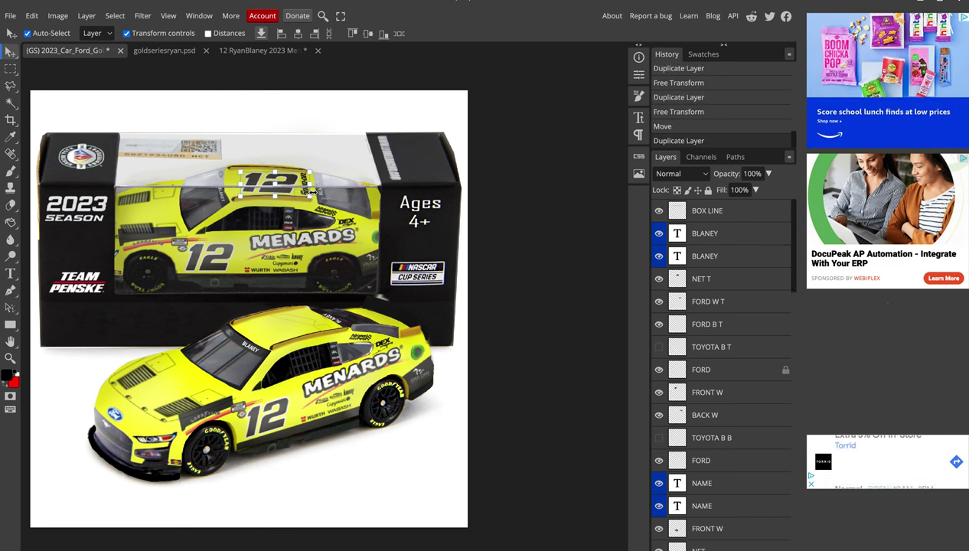
pyautogui.hotkey('ctrl', 't')
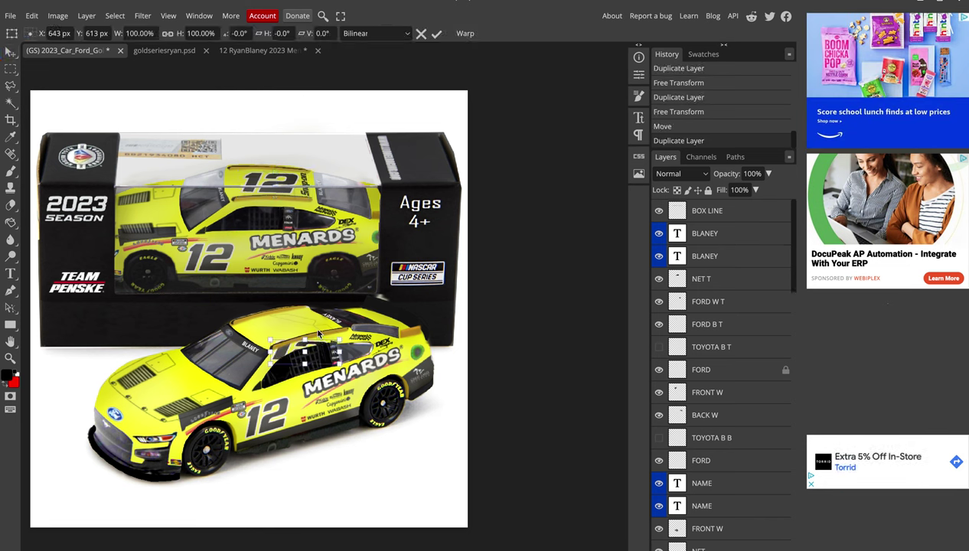
pyautogui.moveTo(293, 190)
pyautogui.mouseDown()
pyautogui.moveTo(315, 331)
pyautogui.moveTo(326, 303)
pyautogui.moveTo(281, 312)
pyautogui.mouseUp()
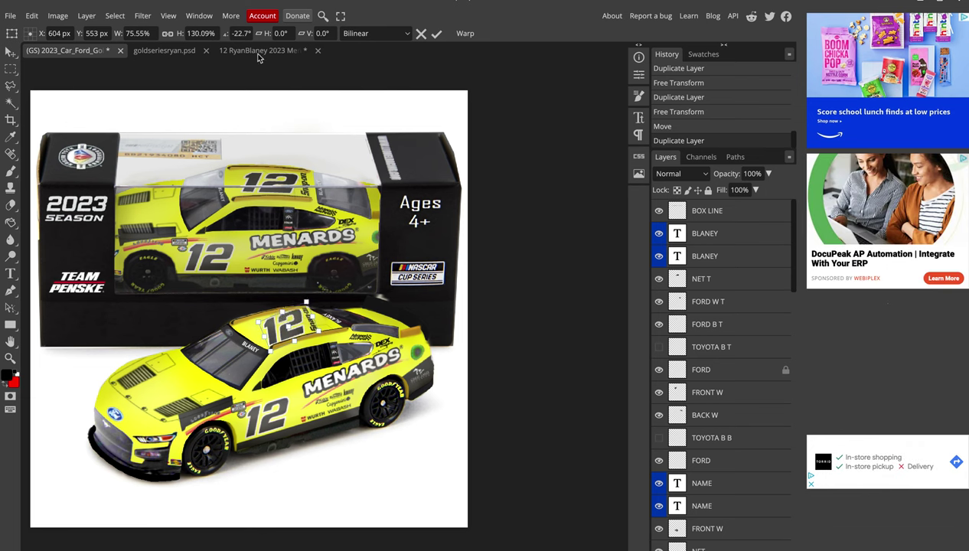
pyautogui.write('30')
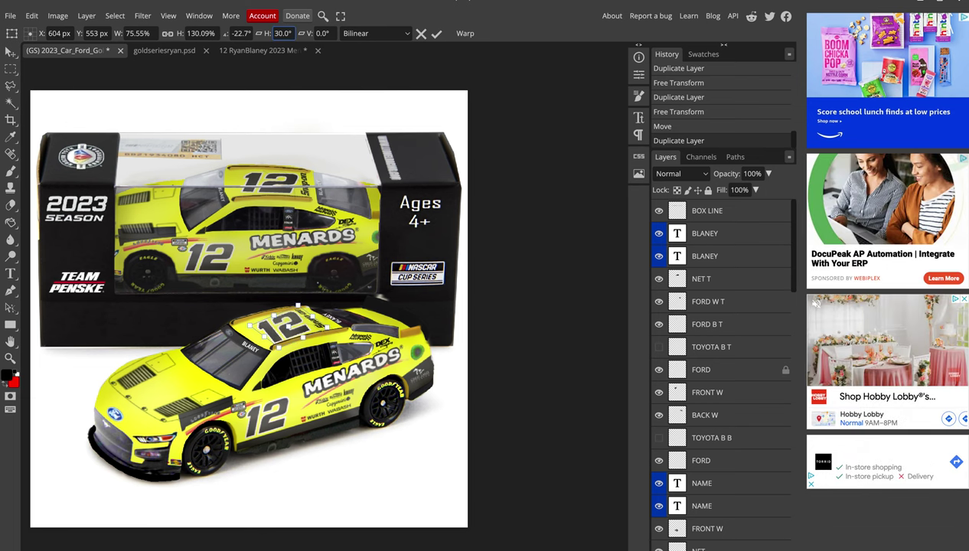
pyautogui.moveTo(312, 317); pyautogui.dragTo(318, 317)
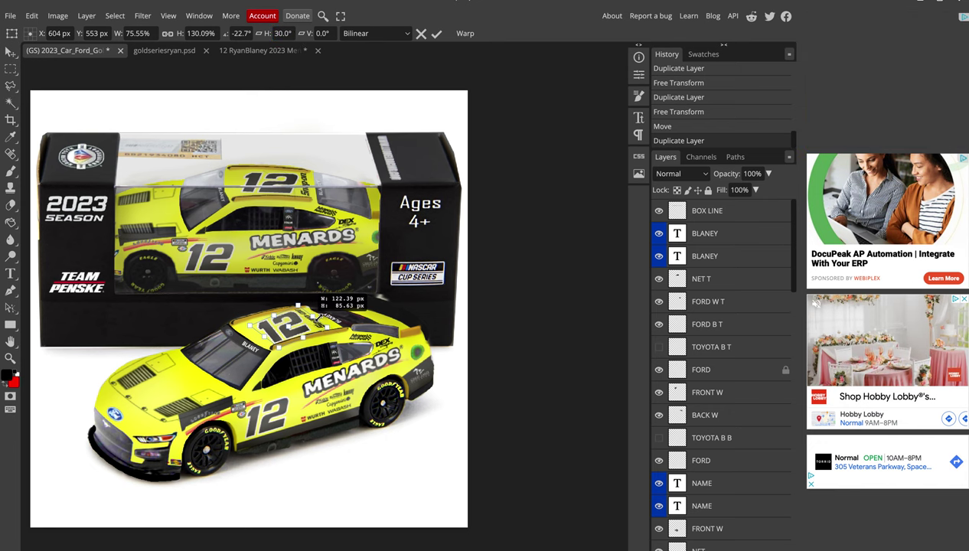
# Set the duplicate 12's horizontal skew to 40°, then rotate, widen and resize it
pyautogui.scroll(1, 265, 326)
pyautogui.scroll(1, 227, 354)
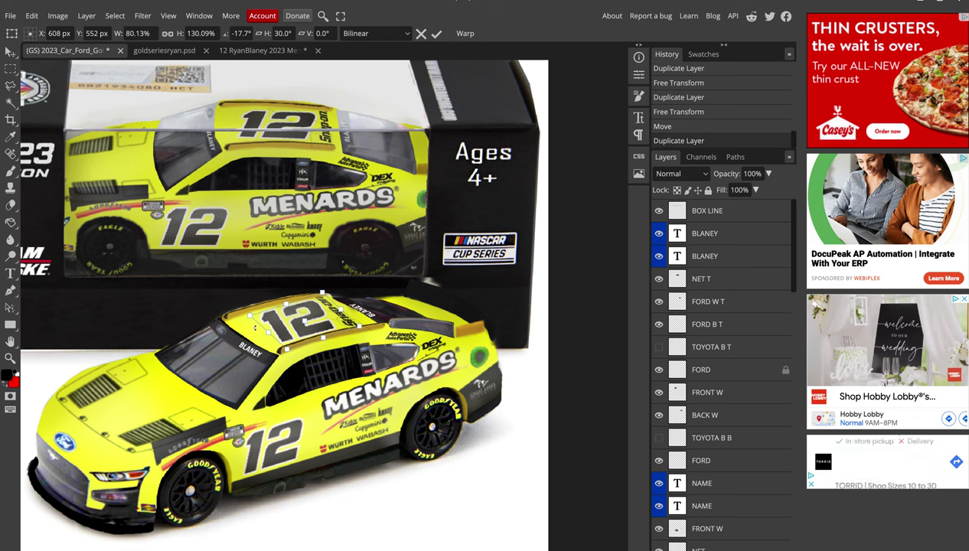
pyautogui.moveTo(258, 331); pyautogui.dragTo(255, 329)
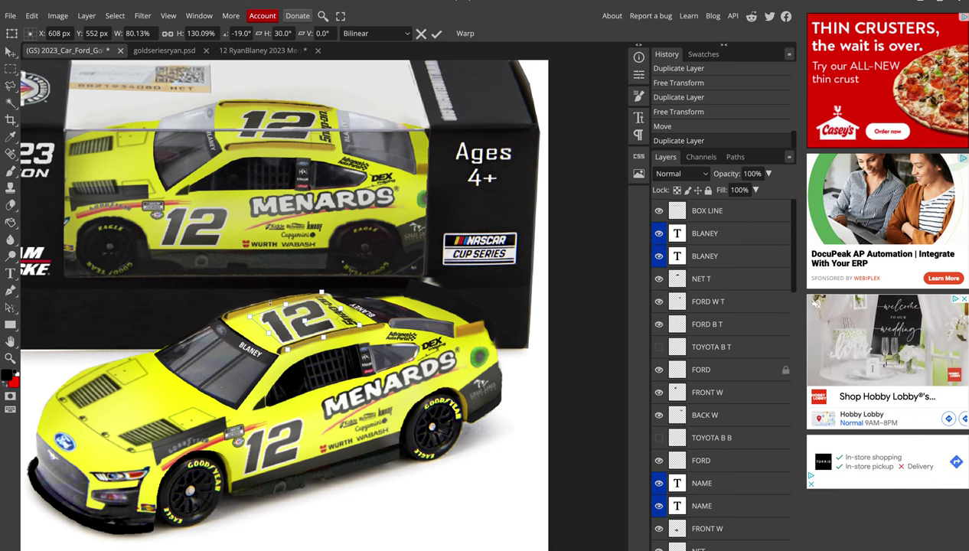
pyautogui.click(282, 33)
pyautogui.write('40')
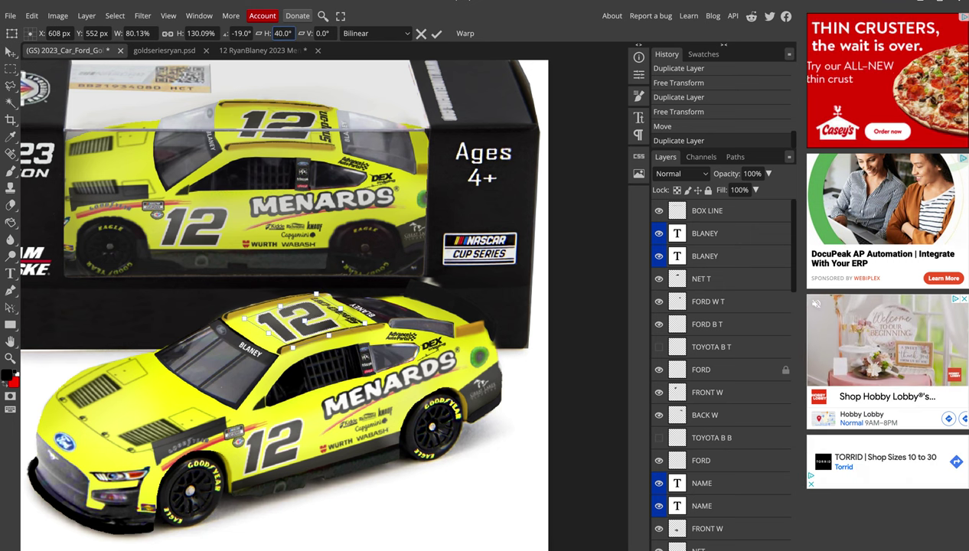
pyautogui.press('Return')
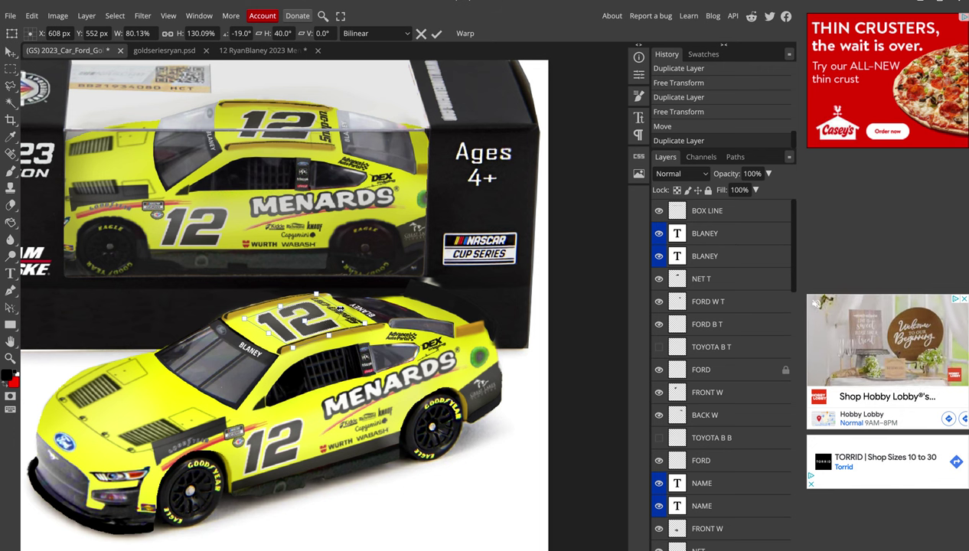
pyautogui.moveTo(339, 307); pyautogui.dragTo(342, 308)
pyautogui.moveTo(291, 348); pyautogui.dragTo(261, 340)
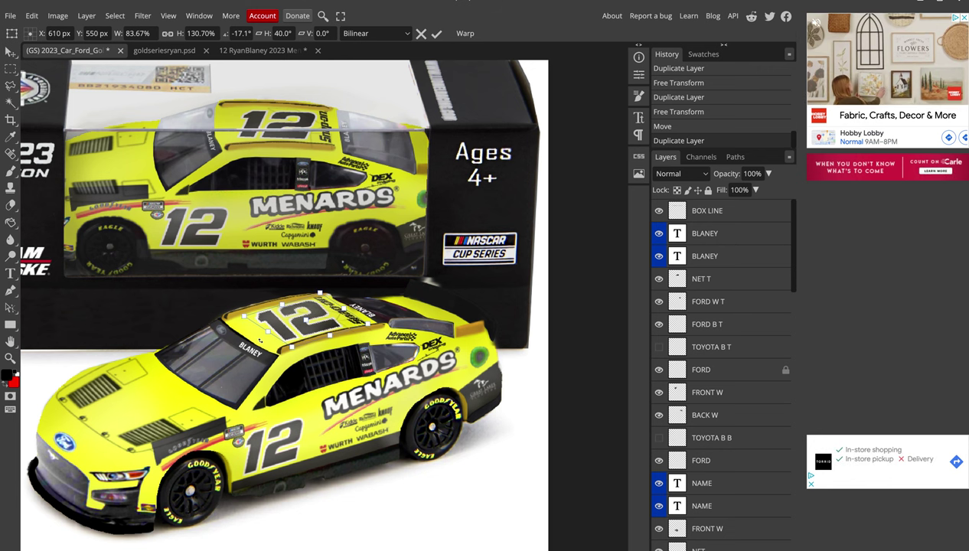
# Set the roof 12's vertical skew to -5°
pyautogui.click(315, 34)
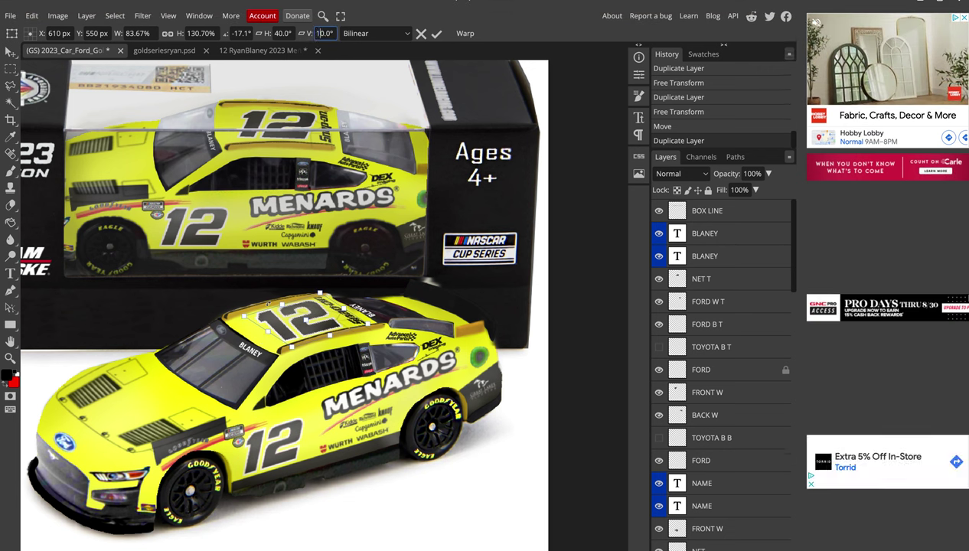
pyautogui.write('1')
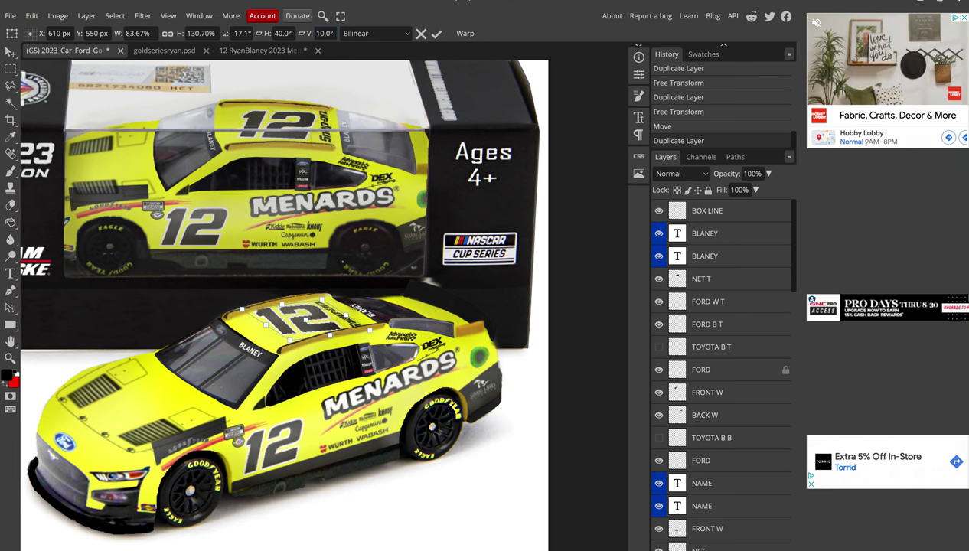
pyautogui.doubleClick(319, 30)
pyautogui.write('-')
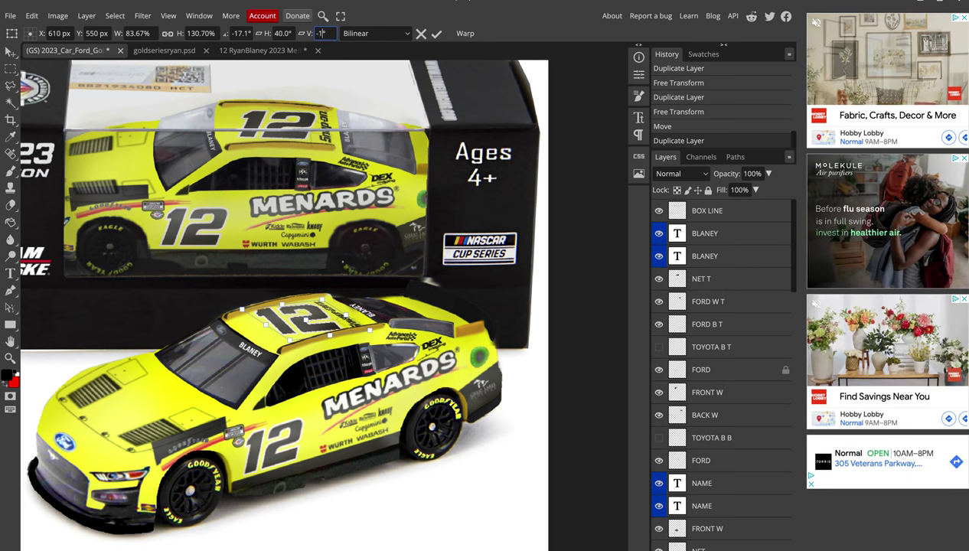
pyautogui.write('5')
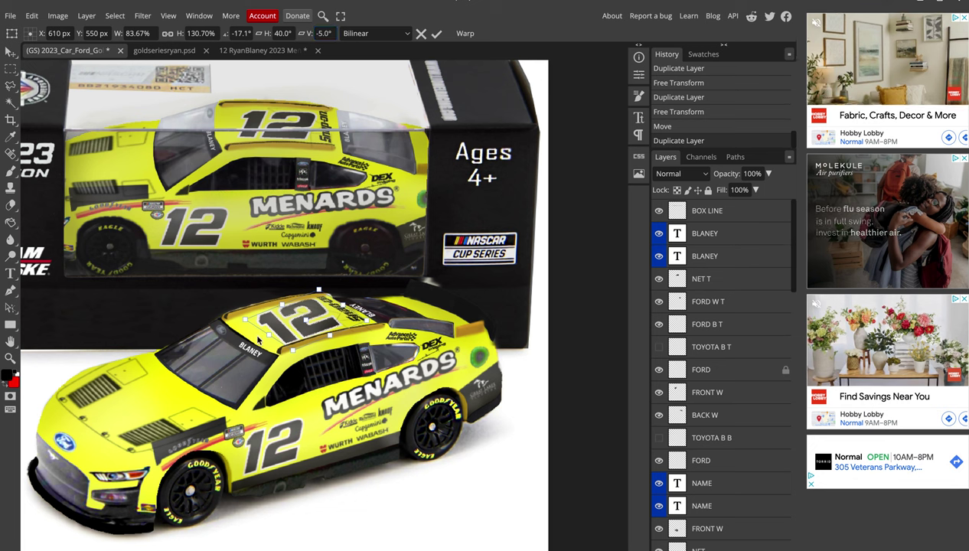
pyautogui.press('Return')
# Refine the roof 12's rotation and size, and change its vertical skew to 10°
pyautogui.moveTo(256, 332); pyautogui.dragTo(255, 335)
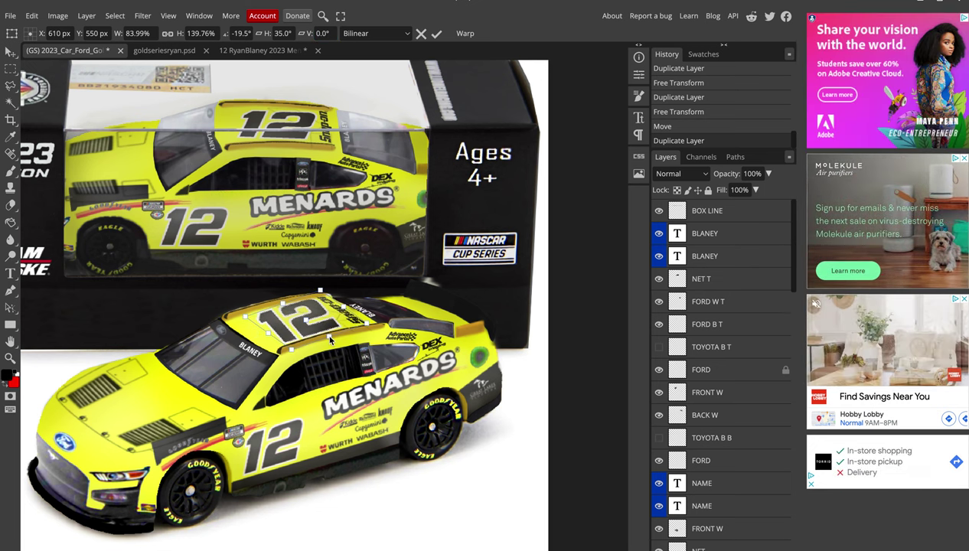
pyautogui.moveTo(329, 339); pyautogui.dragTo(328, 334)
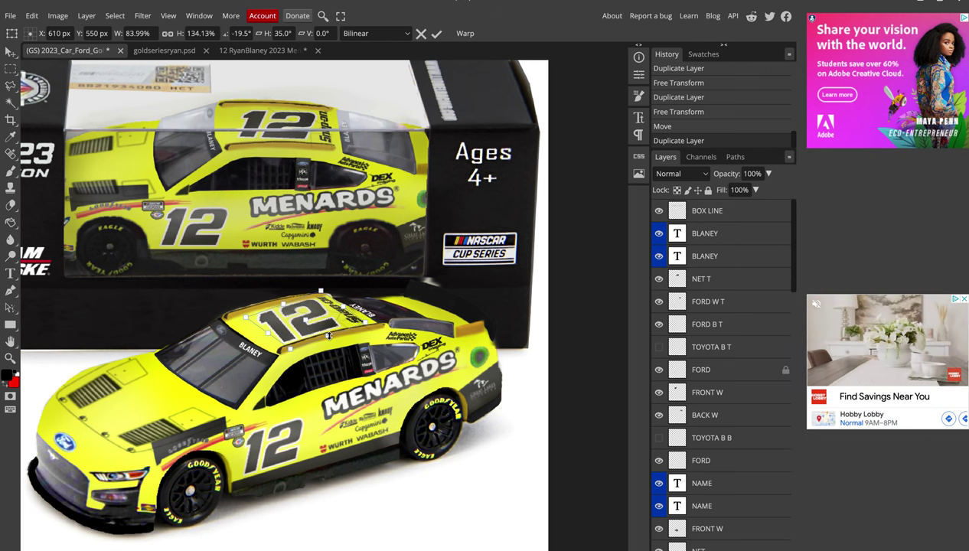
pyautogui.moveTo(261, 337); pyautogui.dragTo(259, 334)
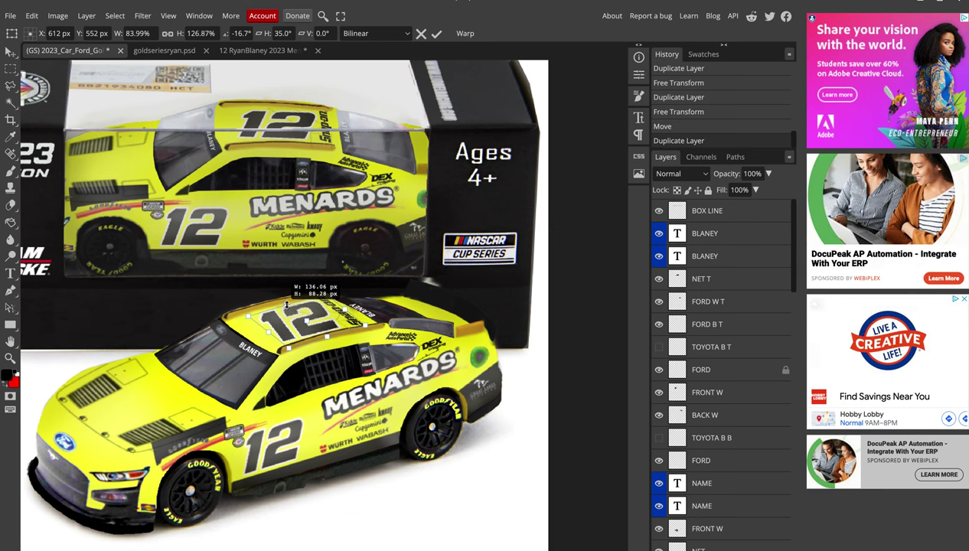
pyautogui.moveTo(285, 306); pyautogui.dragTo(287, 304)
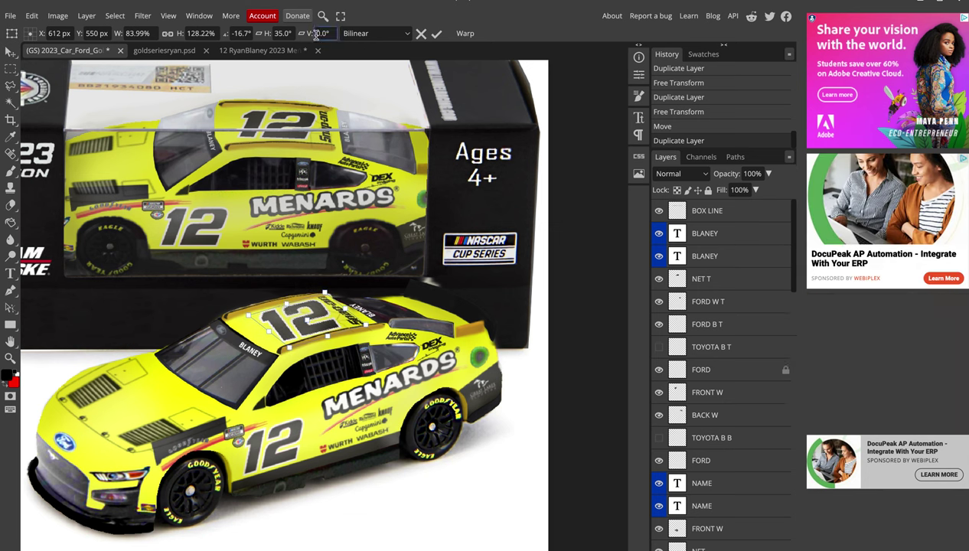
pyautogui.write('1')
pyautogui.press('Return')
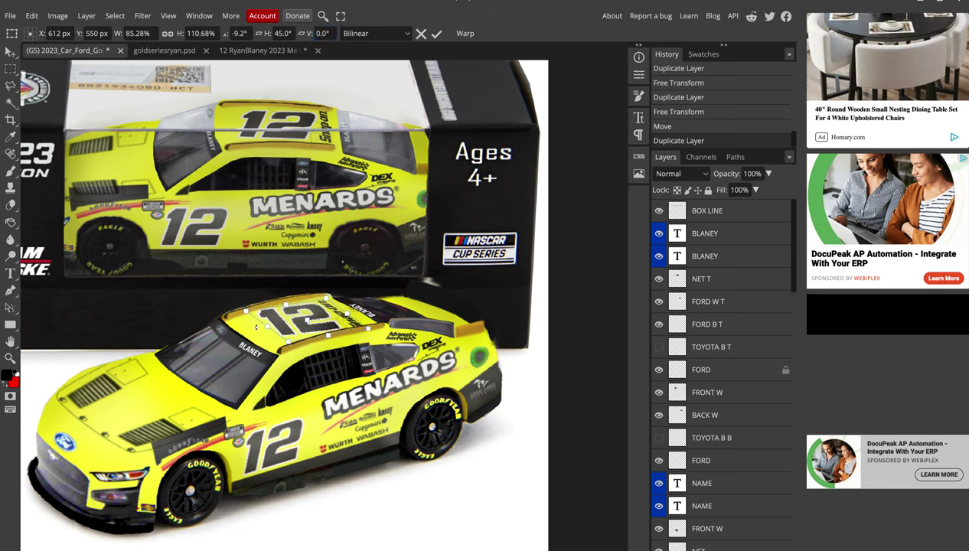
# Reshape the roof 12 to follow the roof perspective, apply it, and nudge it into place
pyautogui.moveTo(256, 324); pyautogui.dragTo(260, 332)
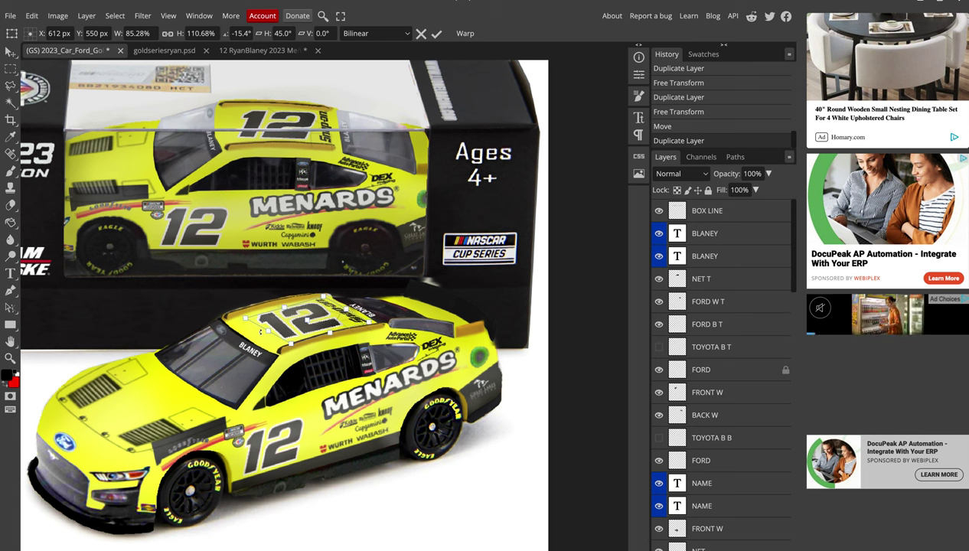
pyautogui.moveTo(283, 309); pyautogui.dragTo(329, 334)
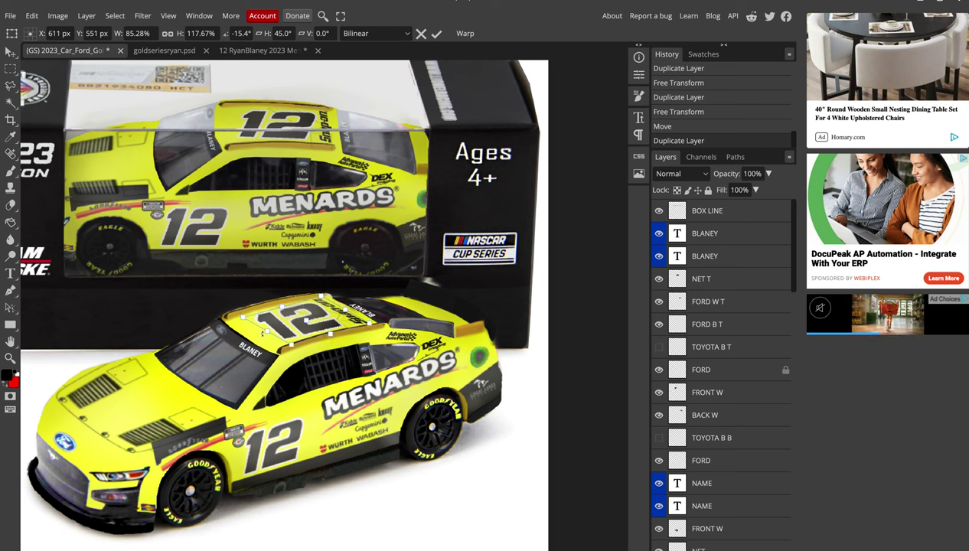
pyautogui.moveTo(264, 335); pyautogui.dragTo(264, 333)
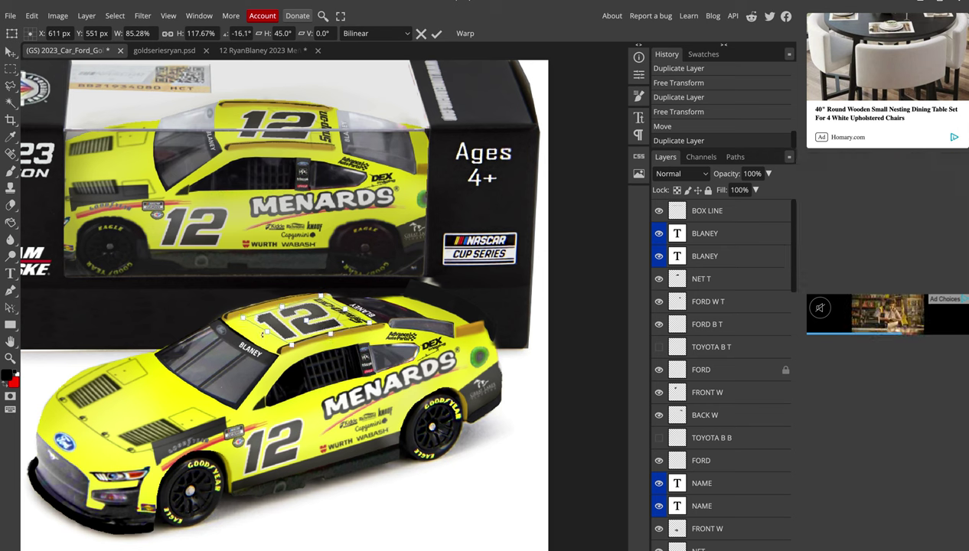
pyautogui.press('Up')
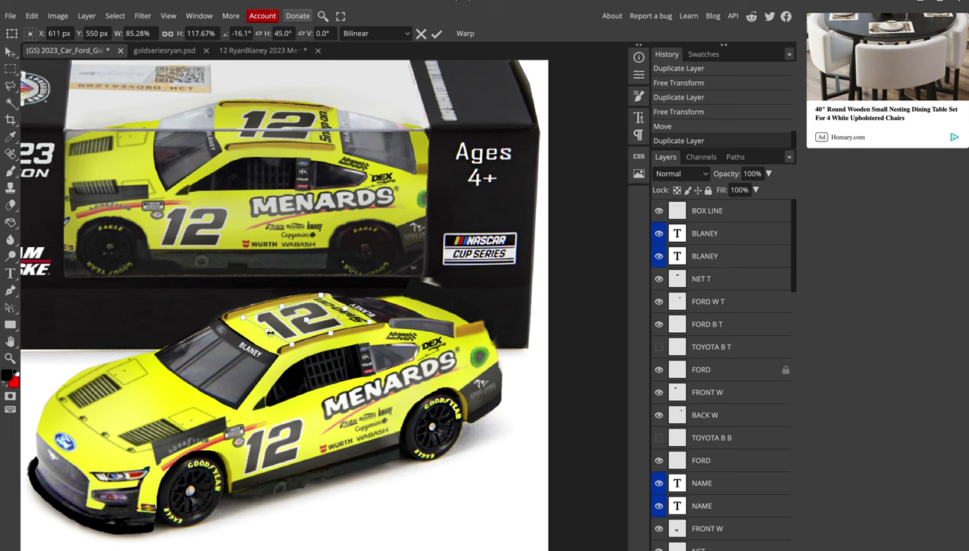
pyautogui.moveTo(268, 332); pyautogui.dragTo(273, 331)
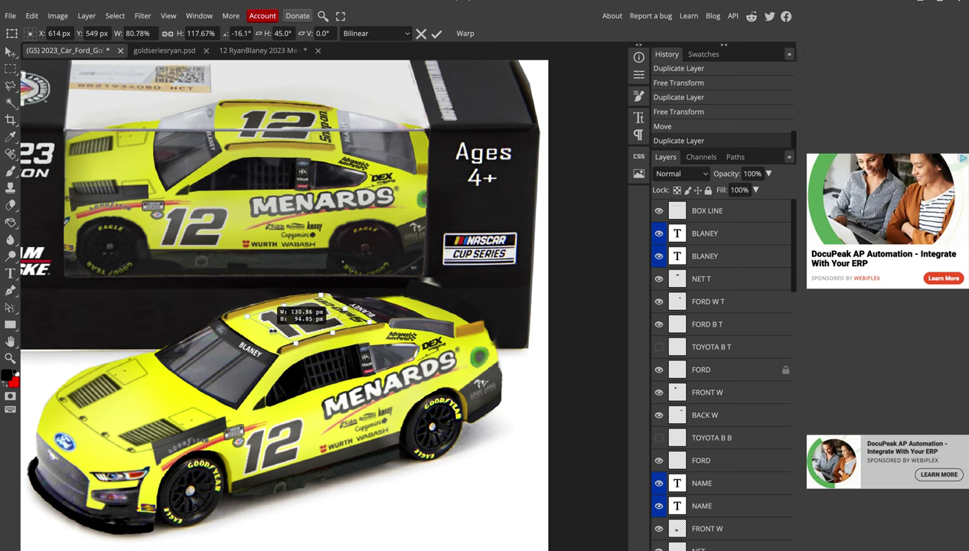
pyautogui.press('Return')
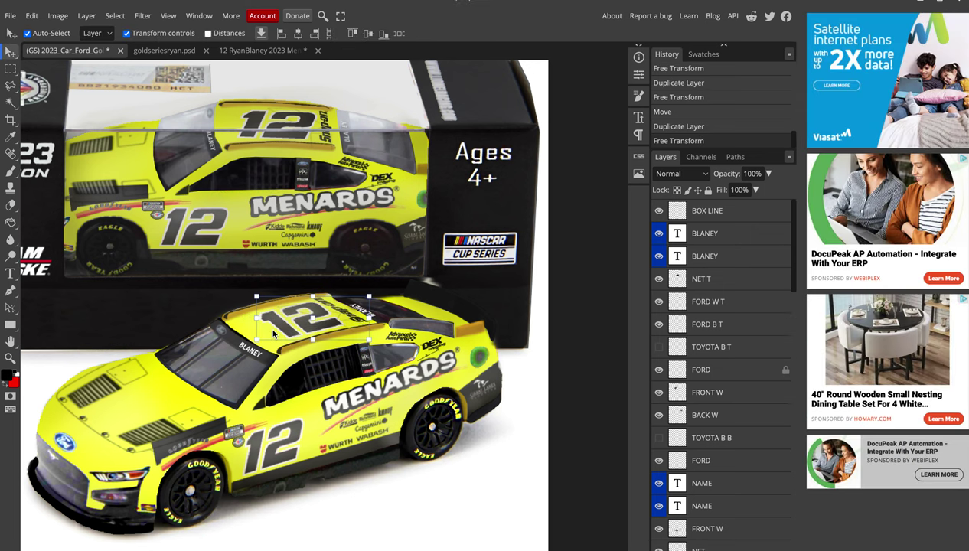
pyautogui.press('Right')
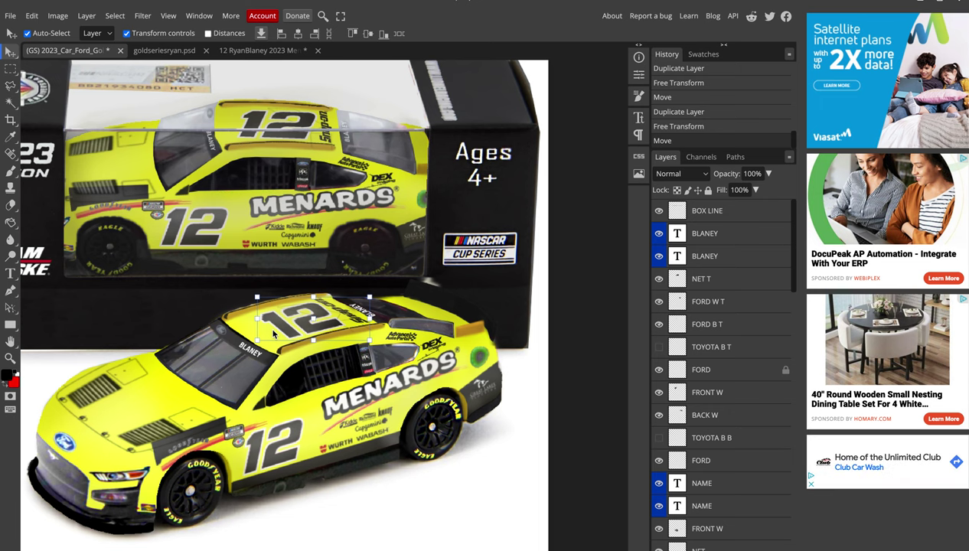
# Bring up the 12 RyanBlaney 2023 livery document
pyautogui.scroll(-1, 274, 333)
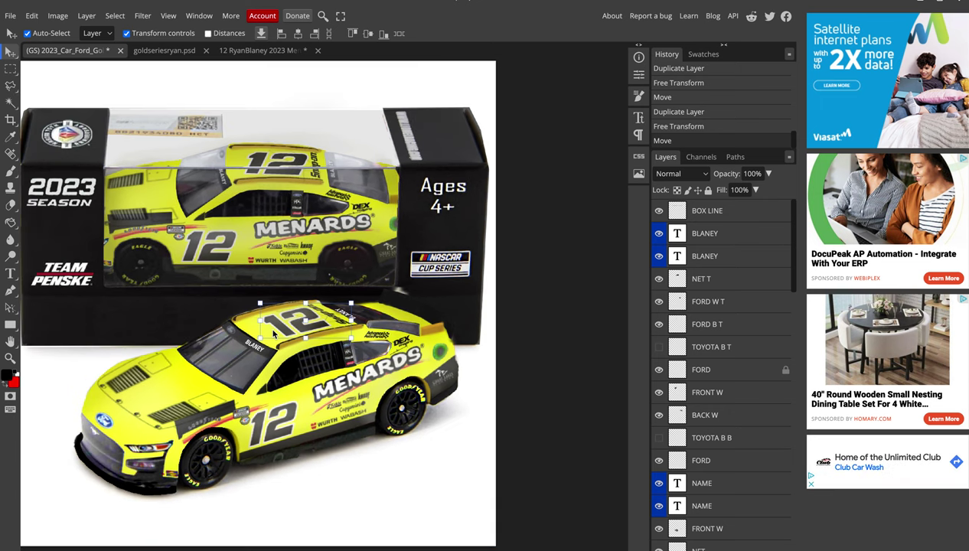
pyautogui.click(177, 50)
pyautogui.click(268, 50)
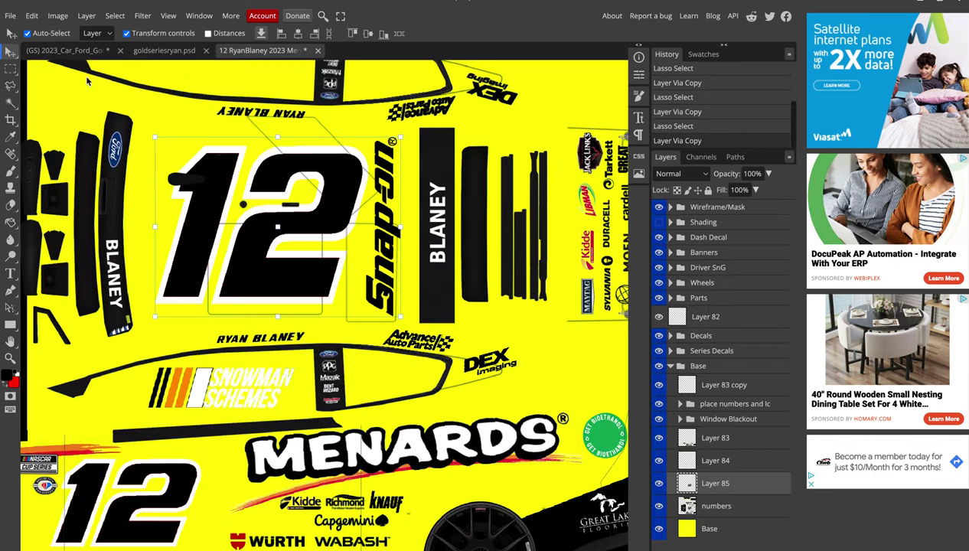
# Lasso the livery's vertical sponsor decal strip onto Layer 86 and drag it into the box-art mockup
pyautogui.click(9, 88)
pyautogui.scroll(-1, 232, 176)
pyautogui.hotkey('alt', '[')
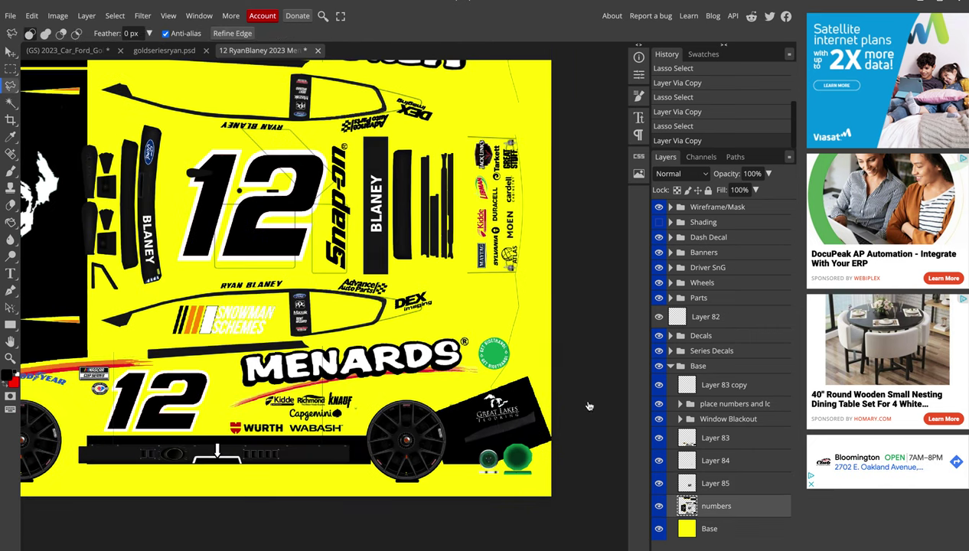
pyautogui.moveTo(472, 126)
pyautogui.mouseDown()
pyautogui.moveTo(518, 286)
pyautogui.moveTo(473, 283)
pyautogui.mouseUp()
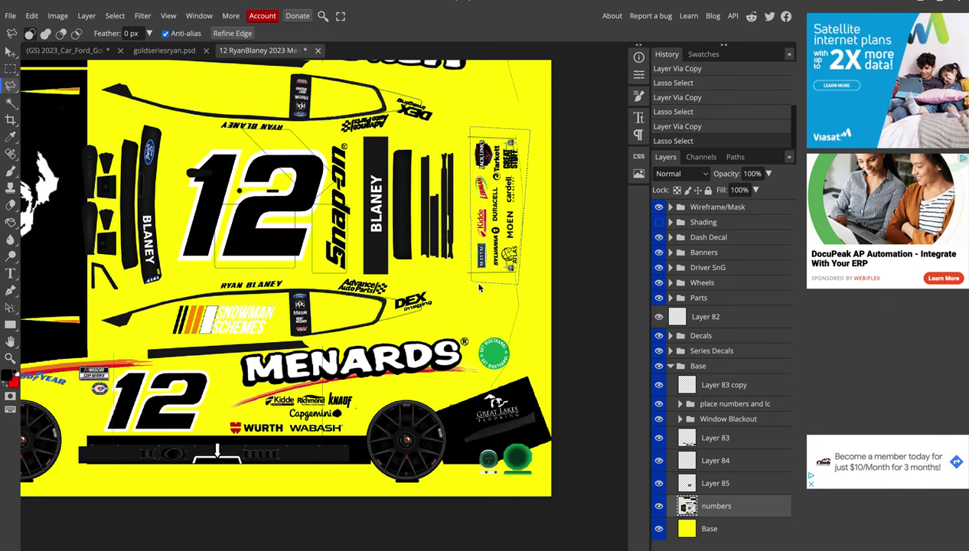
pyautogui.hotkey('ctrl', 'j')
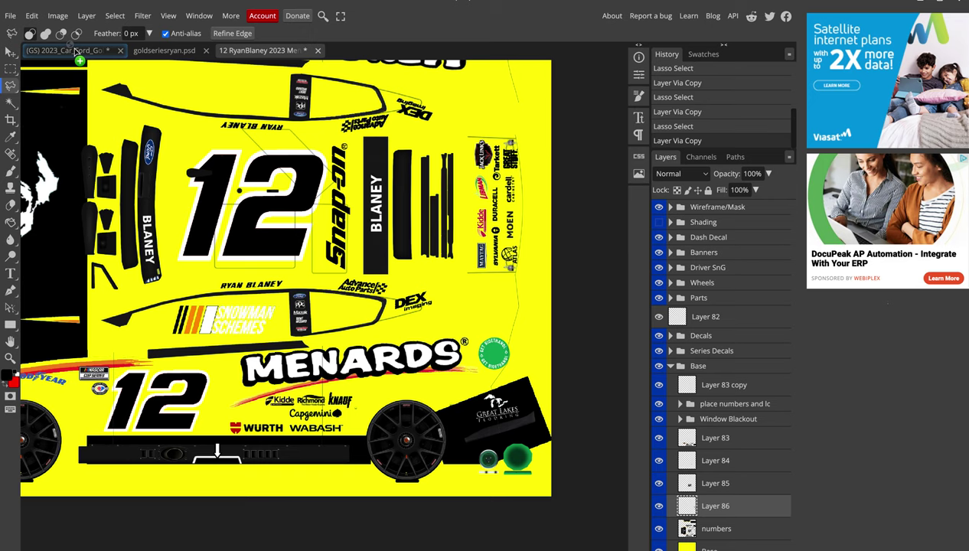
pyautogui.click(65, 50)
pyautogui.click(11, 51)
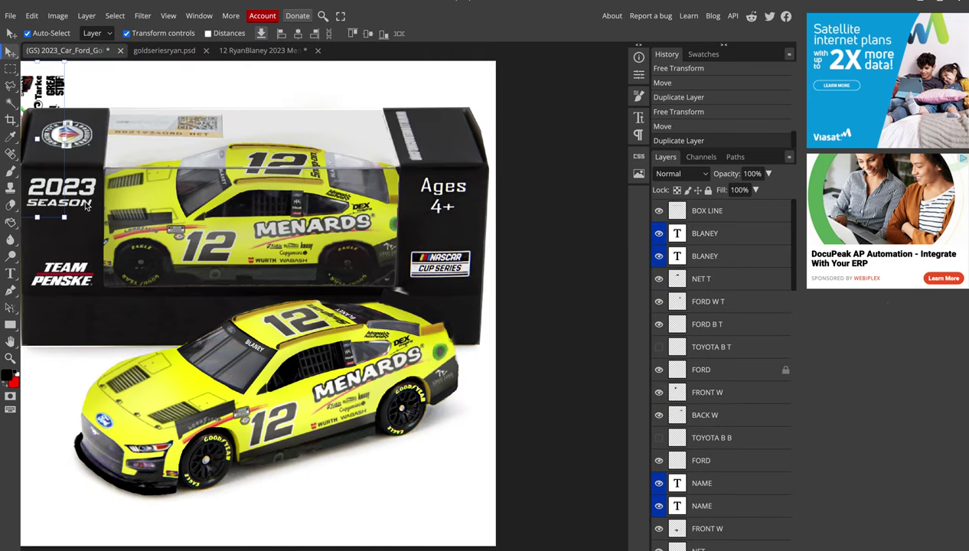
# Rotate the decal strip beside the Ages text, then move it onto the lower car's rear
pyautogui.hotkey('ctrl', 't')
pyautogui.moveTo(342, 308)
pyautogui.mouseDown()
pyautogui.moveTo(377, 319)
pyautogui.moveTo(391, 311)
pyautogui.moveTo(354, 196)
pyautogui.moveTo(414, 311)
pyautogui.mouseUp()
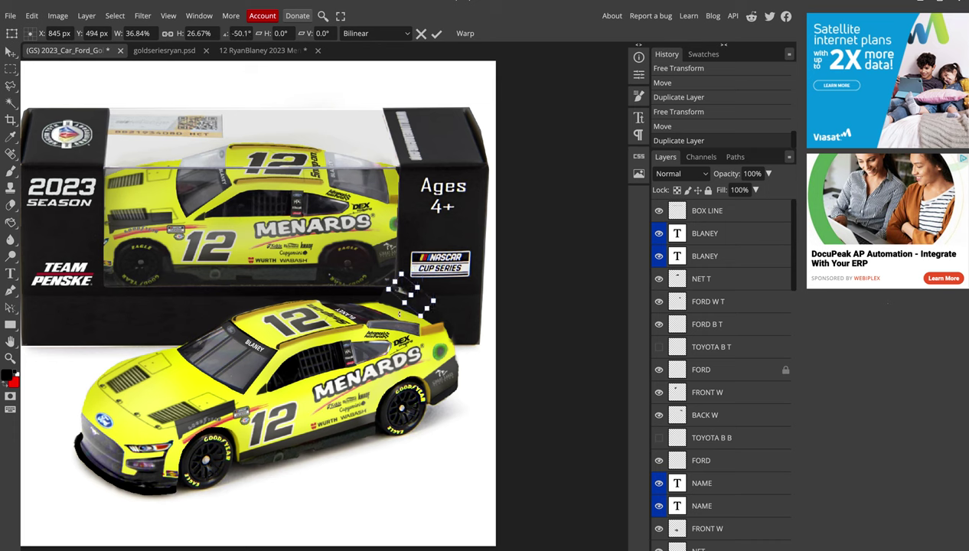
pyautogui.moveTo(400, 315); pyautogui.dragTo(387, 298)
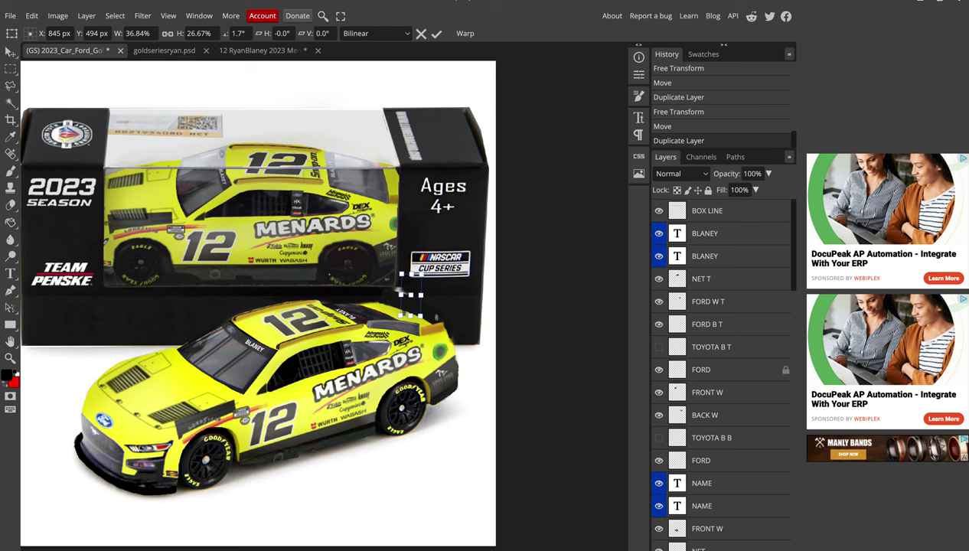
pyautogui.moveTo(415, 307); pyautogui.dragTo(400, 199)
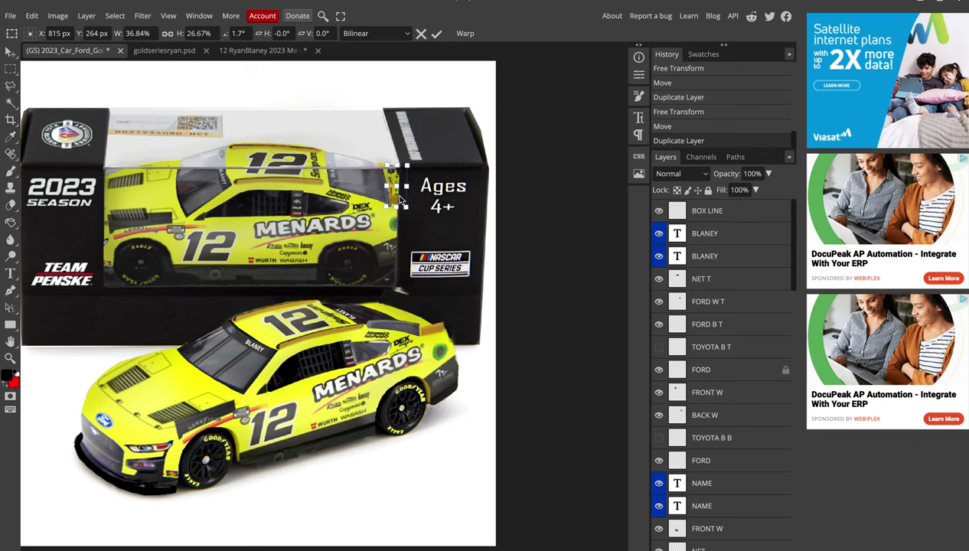
pyautogui.press('Return')
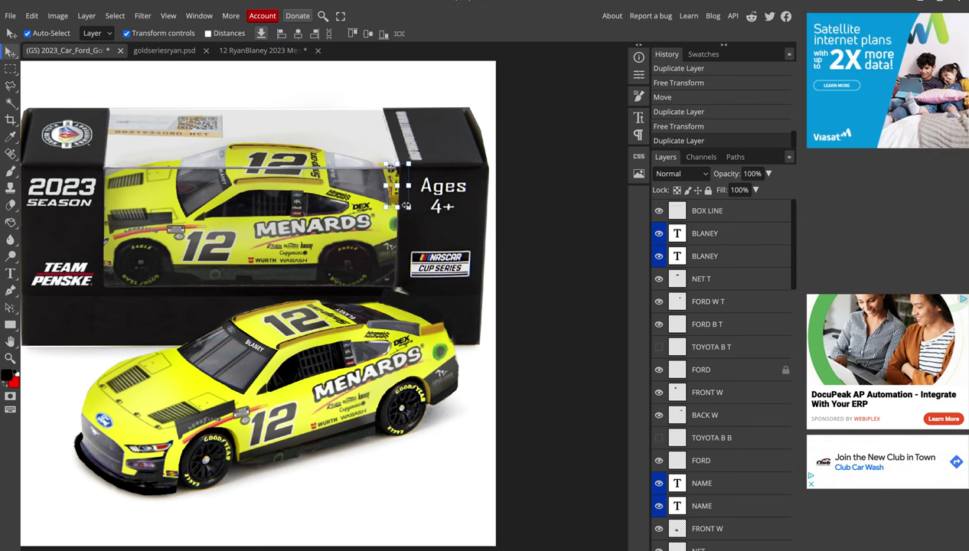
pyautogui.hotkey('ctrl', 't')
pyautogui.moveTo(402, 197)
pyautogui.mouseDown()
pyautogui.moveTo(408, 302)
pyautogui.moveTo(383, 303)
pyautogui.moveTo(398, 305)
pyautogui.moveTo(398, 319)
pyautogui.mouseUp()
pyautogui.scroll(1, 409, 306)
# Narrow, rotate and perspective-distort the decal strip to fit the lower car's rear quarter
pyautogui.scroll(2, 410, 306)
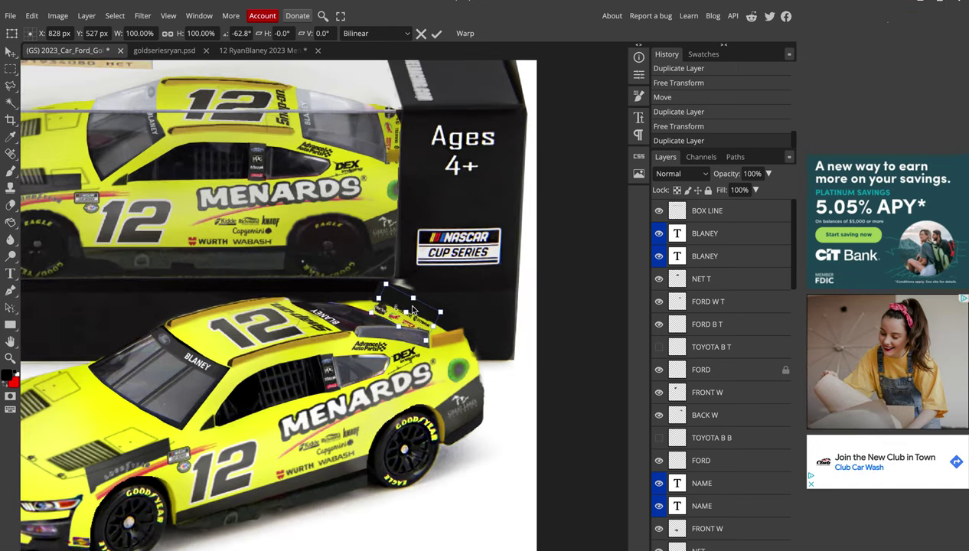
pyautogui.scroll(1, 411, 305)
pyautogui.moveTo(412, 305)
pyautogui.mouseDown()
pyautogui.moveTo(360, 312)
pyautogui.moveTo(364, 303)
pyautogui.mouseUp()
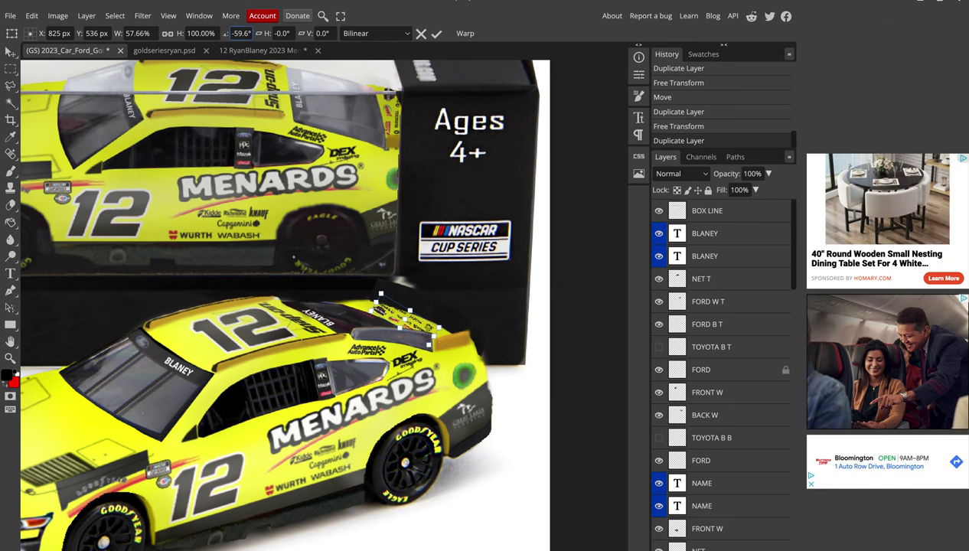
pyautogui.moveTo(430, 339); pyautogui.dragTo(432, 344)
pyautogui.rightClick(432, 346)
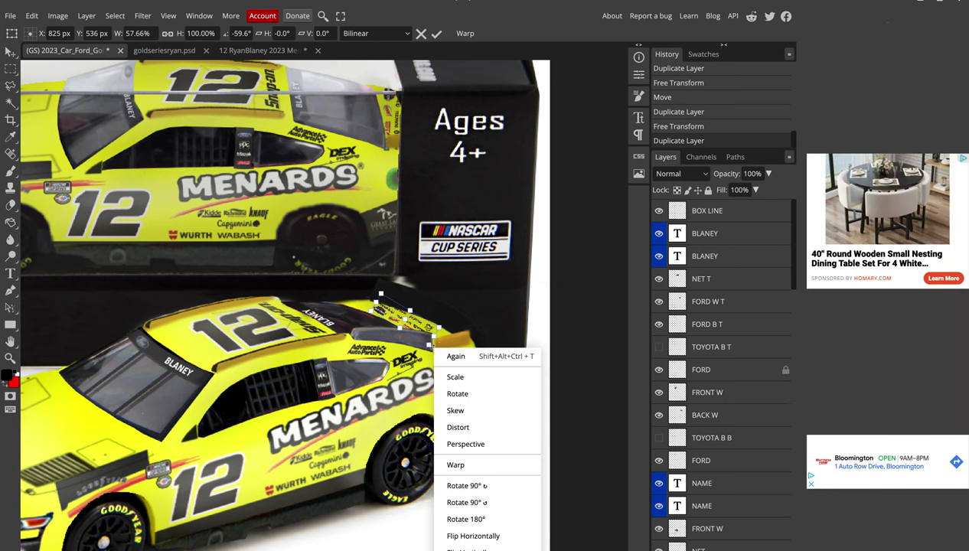
pyautogui.click(464, 444)
pyautogui.moveTo(435, 346); pyautogui.dragTo(448, 339)
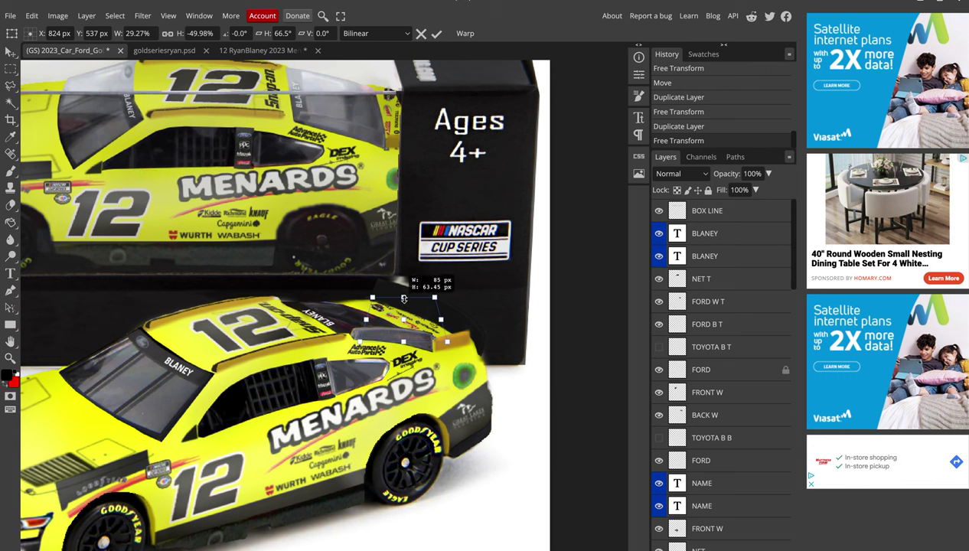
pyautogui.moveTo(403, 297); pyautogui.dragTo(374, 305)
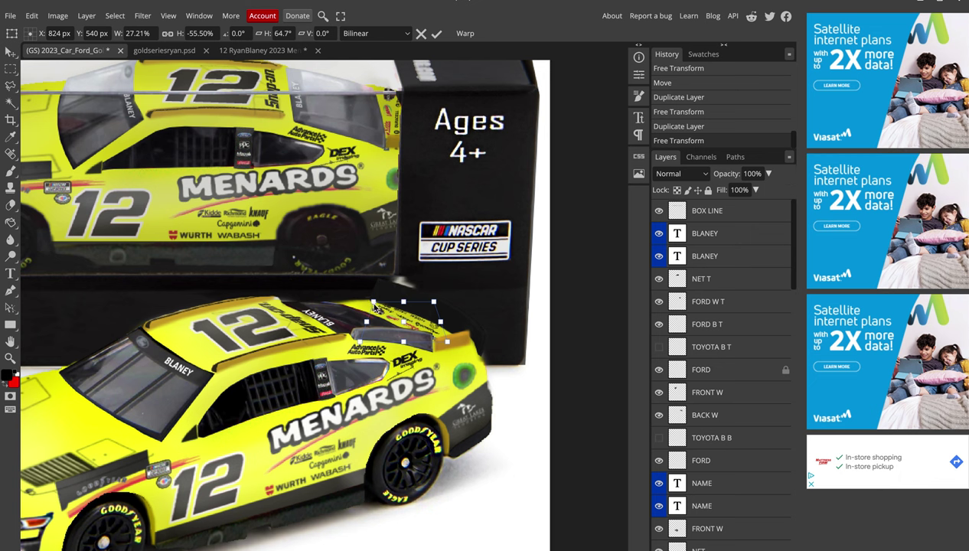
pyautogui.press('Return')
# Drag the decal into final position on the lower car and commit the transform
pyautogui.moveTo(405, 304); pyautogui.dragTo(364, 313)
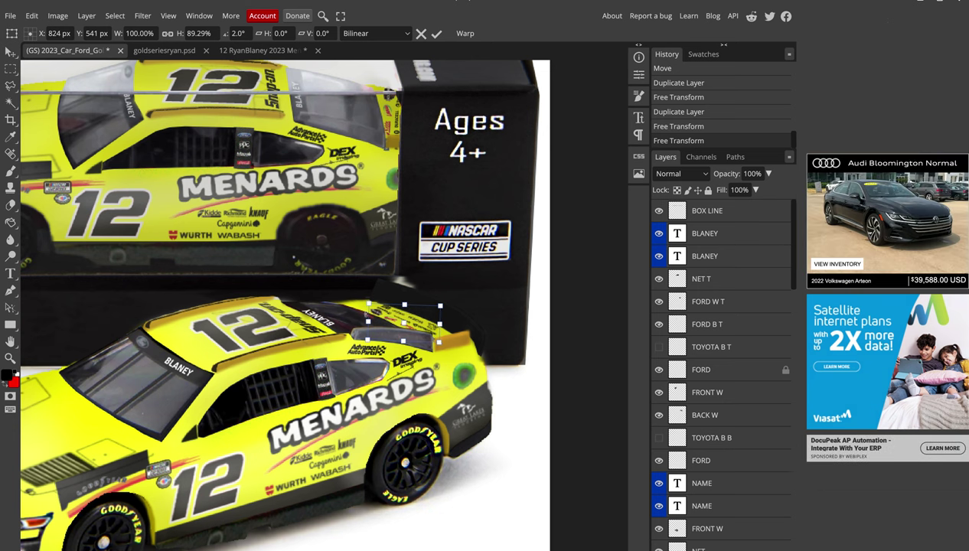
pyautogui.press('Return')
pyautogui.scroll(-3, 733, 486)
# Select Layer 86 and perspective-skew its decal to match the rear window angle
pyautogui.scroll(-3, 733, 486)
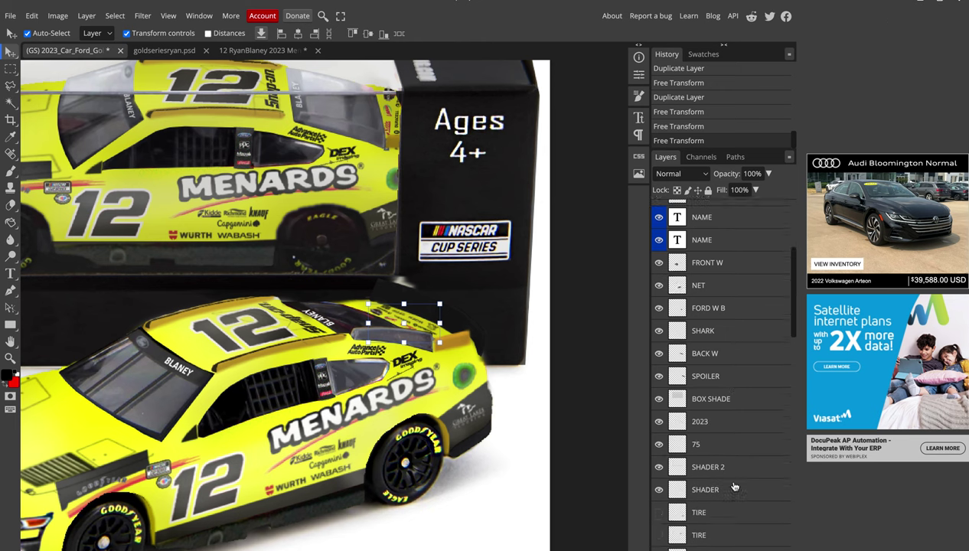
pyautogui.scroll(-3, 733, 486)
pyautogui.scroll(-3, 733, 486)
pyautogui.scroll(-3, 733, 486)
pyautogui.scroll(-3, 733, 486)
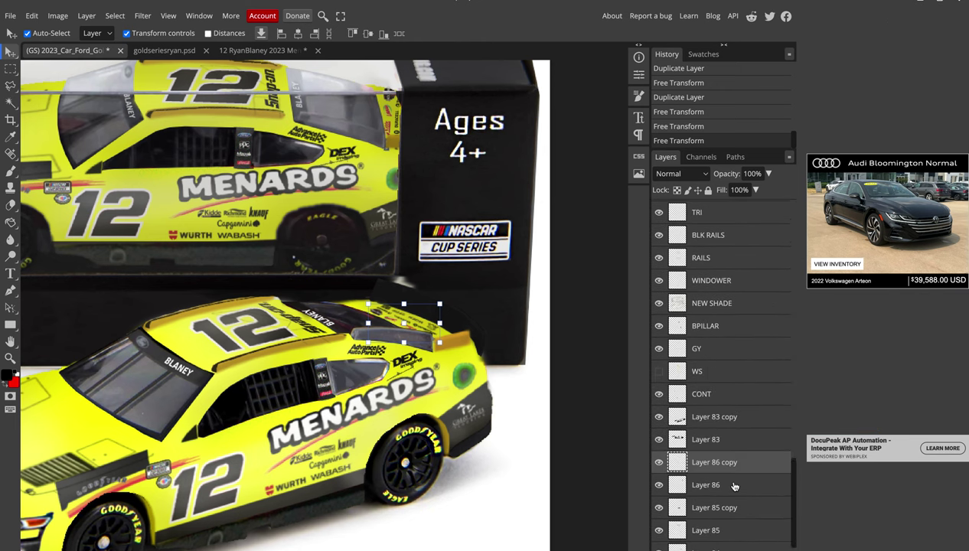
pyautogui.click(701, 484)
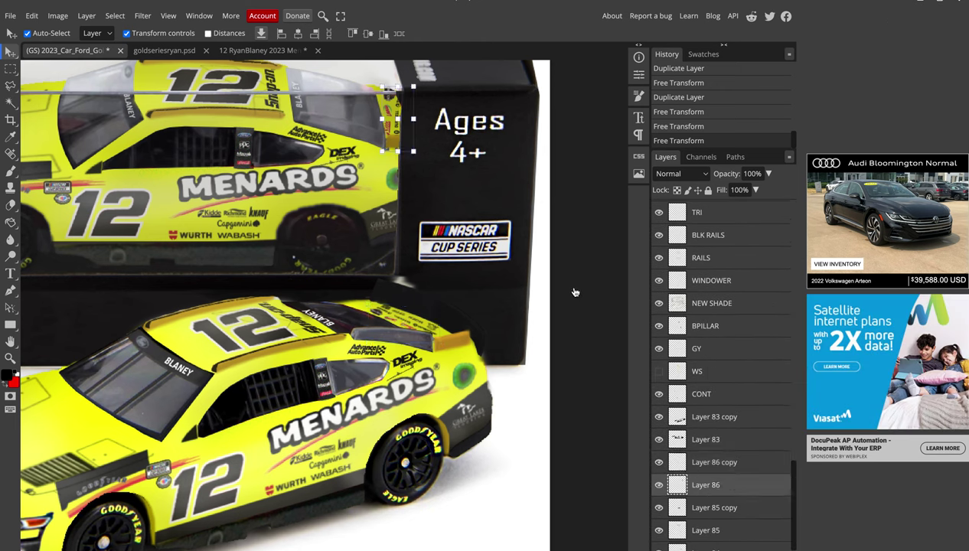
pyautogui.rightClick(381, 154)
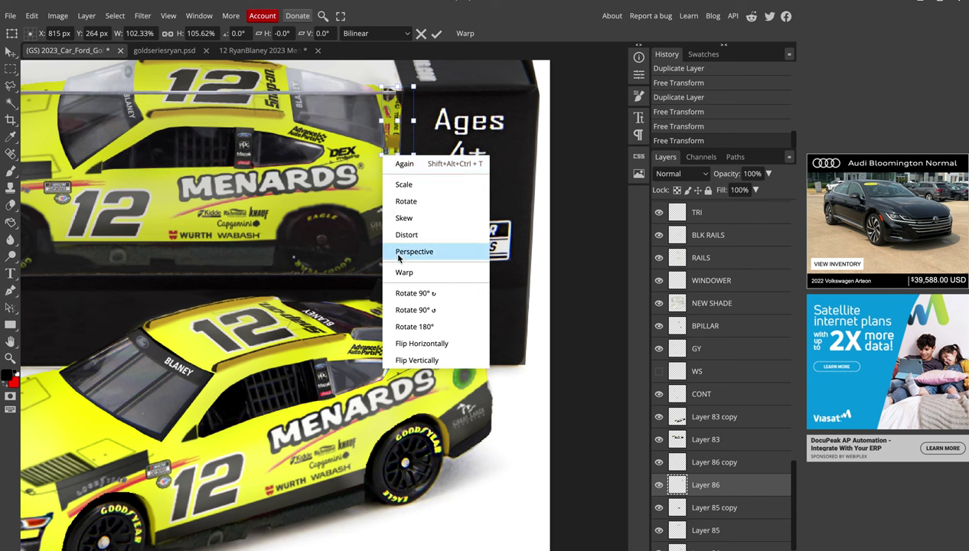
pyautogui.click(347, 131)
pyautogui.moveTo(380, 156)
pyautogui.mouseDown()
pyautogui.moveTo(368, 131)
pyautogui.moveTo(377, 156)
pyautogui.mouseUp()
pyautogui.press('Return')
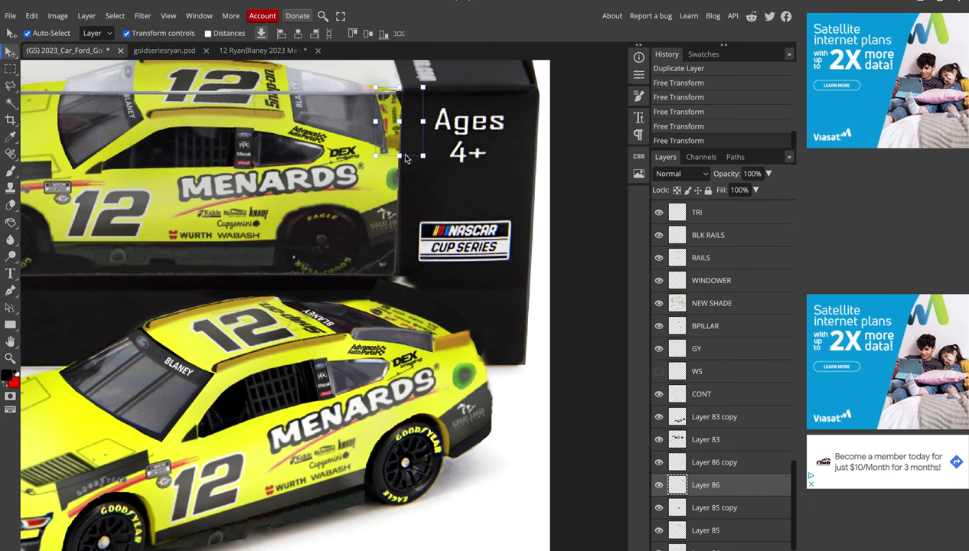
# Attempt another perspective stretch on the decal, then cancel and undo it
pyautogui.moveTo(411, 145); pyautogui.dragTo(405, 141)
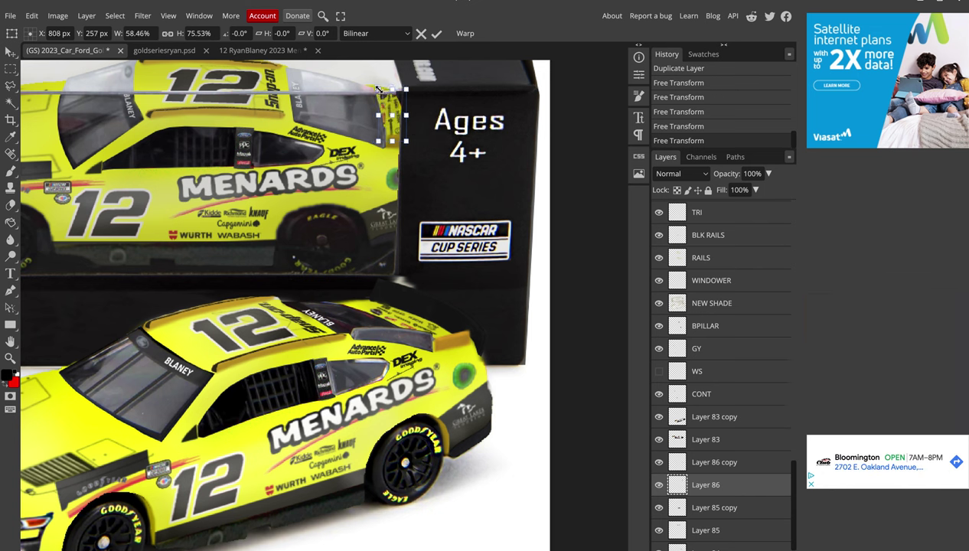
pyautogui.rightClick(378, 90)
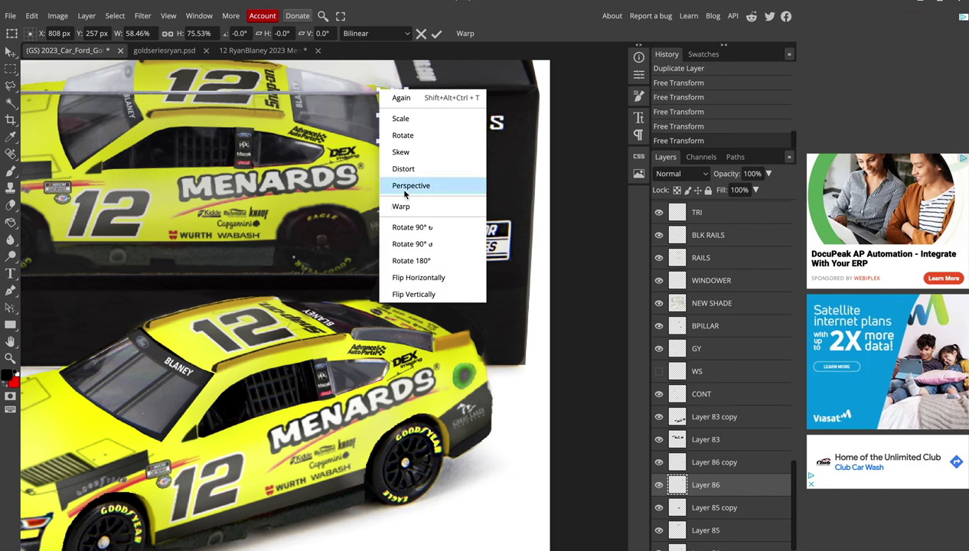
pyautogui.click(389, 100)
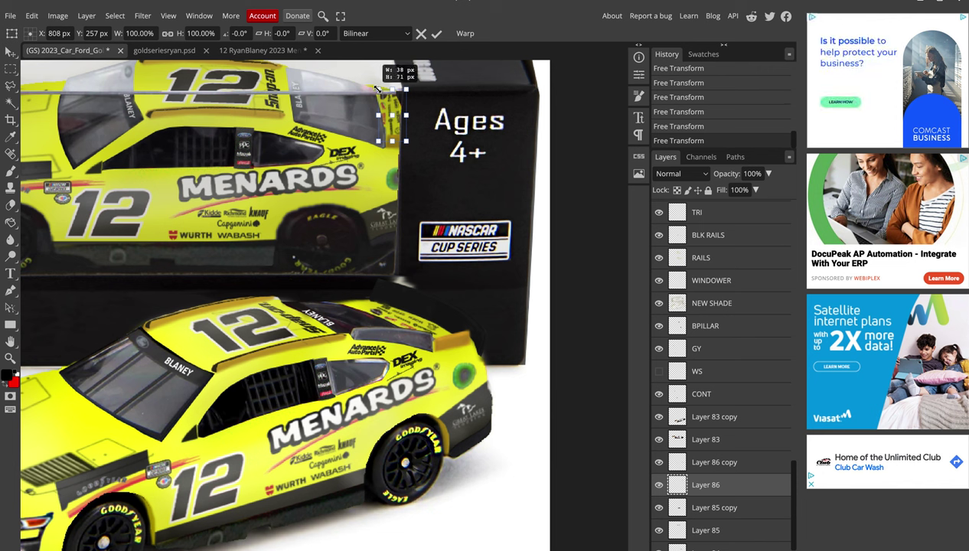
pyautogui.moveTo(375, 88); pyautogui.dragTo(377, 90)
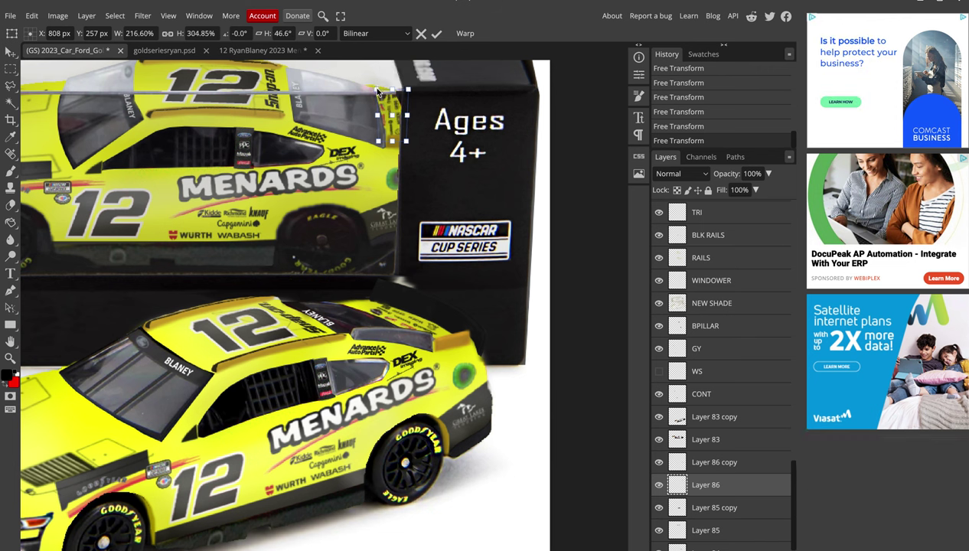
pyautogui.press('Escape')
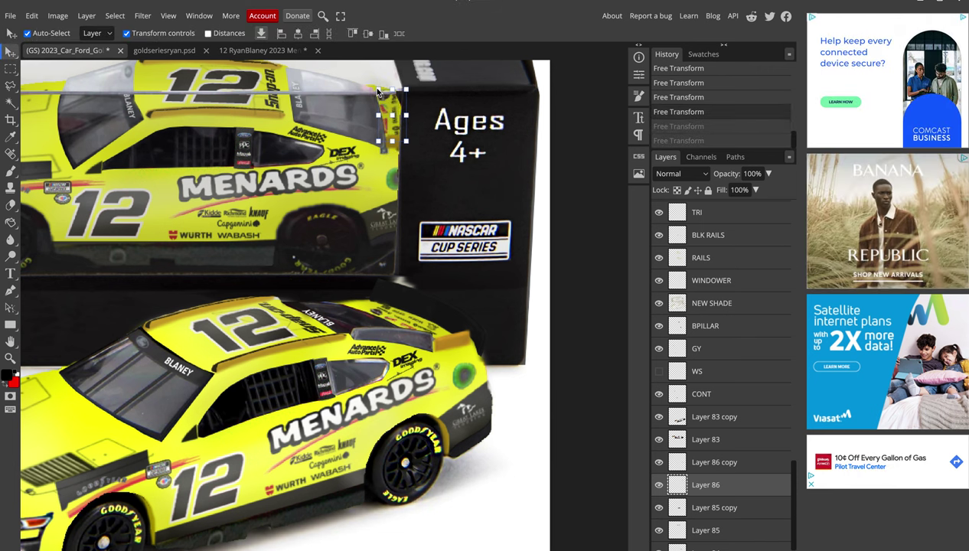
pyautogui.hotkey('ctrl', 'z')
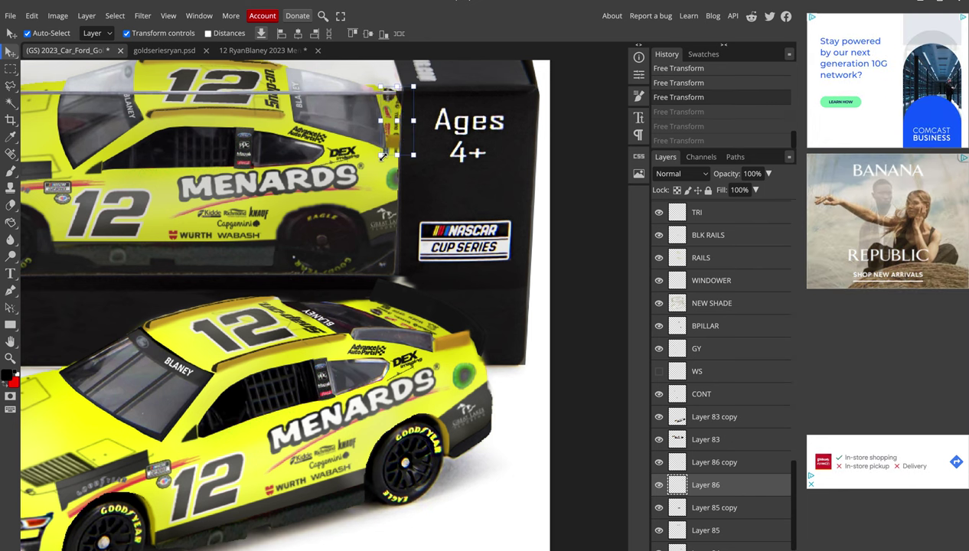
# Rescale the decal to about 81% by 73% with a 10° skew and nudge it into place
pyautogui.moveTo(383, 155)
pyautogui.mouseDown()
pyautogui.moveTo(387, 122)
pyautogui.moveTo(376, 89)
pyautogui.mouseUp()
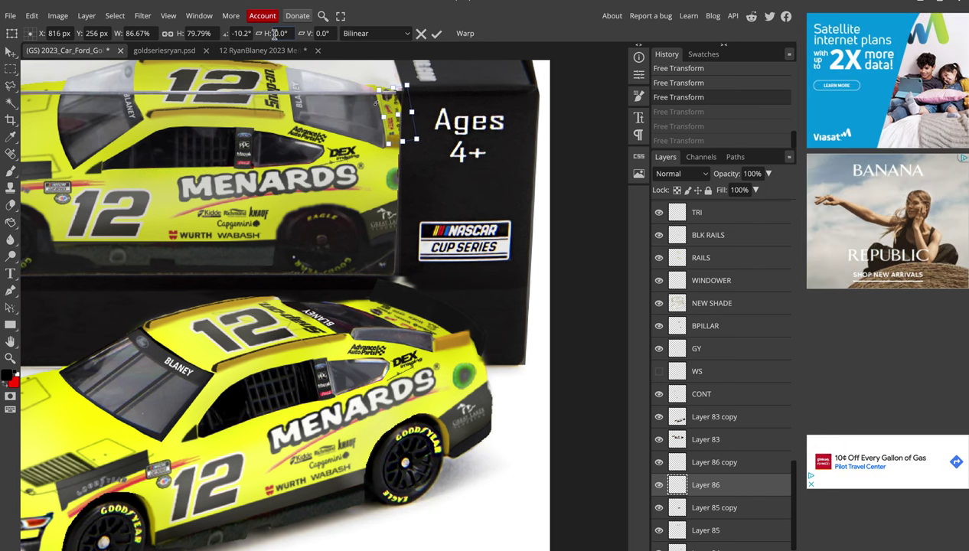
pyautogui.write('10')
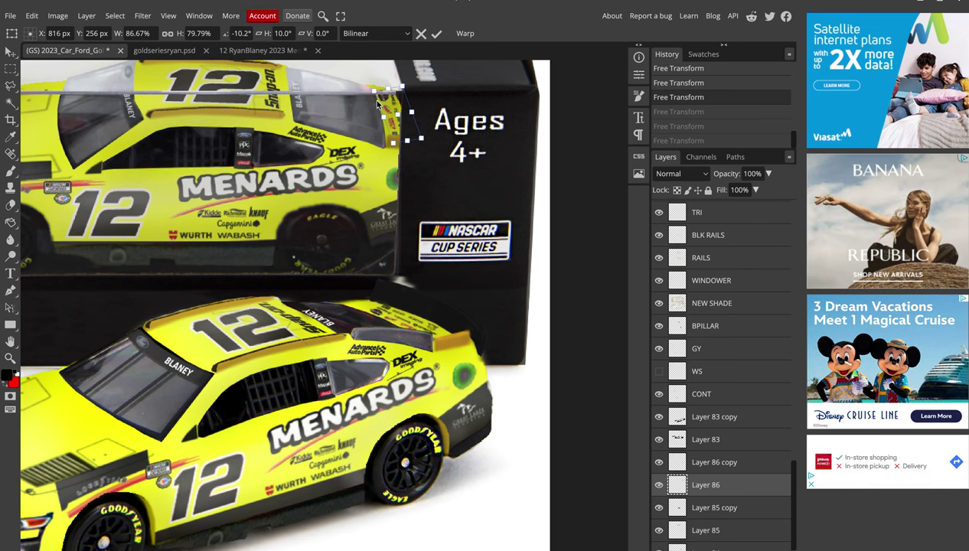
pyautogui.moveTo(373, 100); pyautogui.dragTo(395, 93)
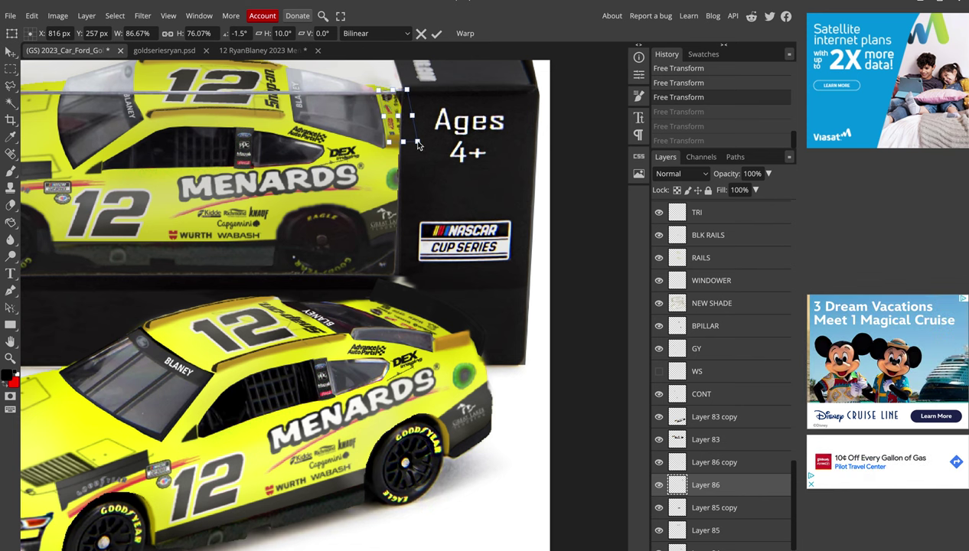
pyautogui.moveTo(417, 142); pyautogui.dragTo(415, 140)
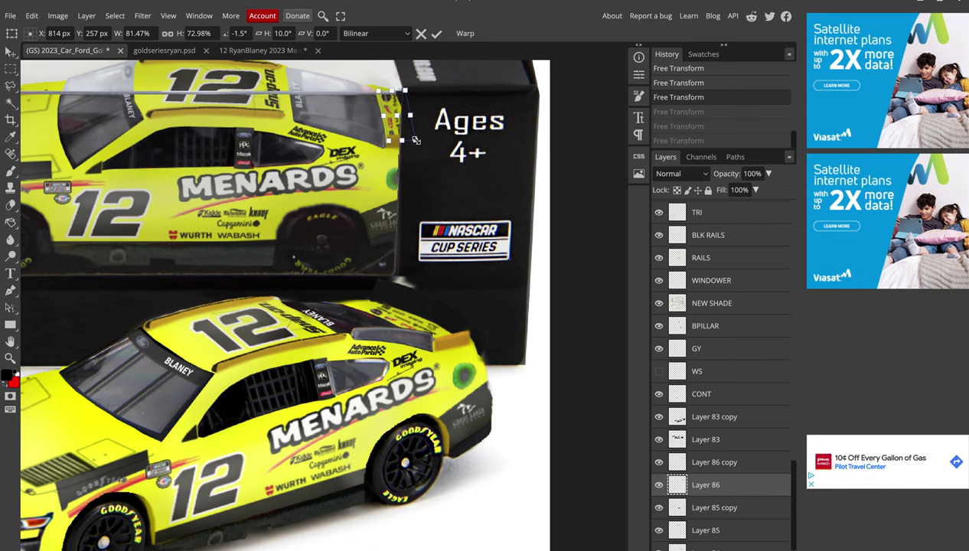
pyautogui.press('Down')
pyautogui.press('Down')
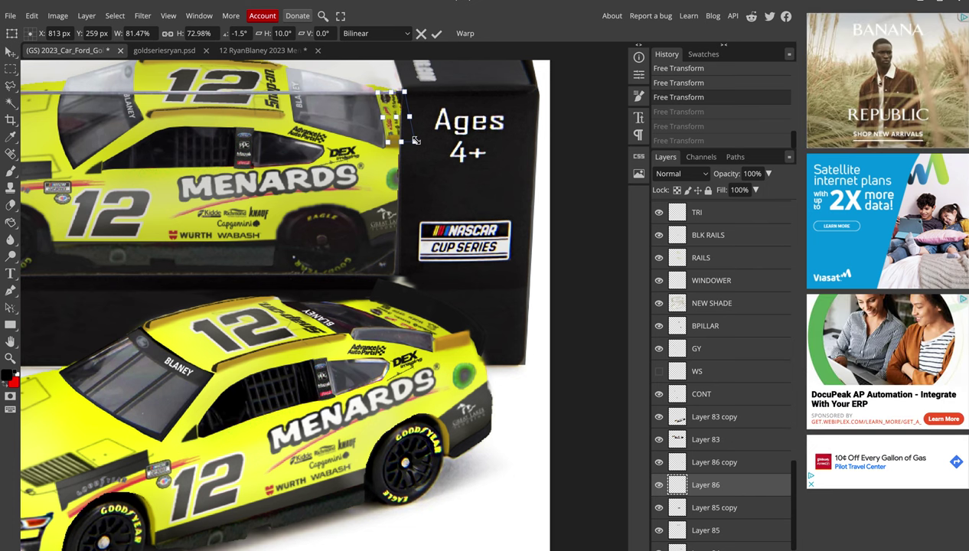
pyautogui.press('Left')
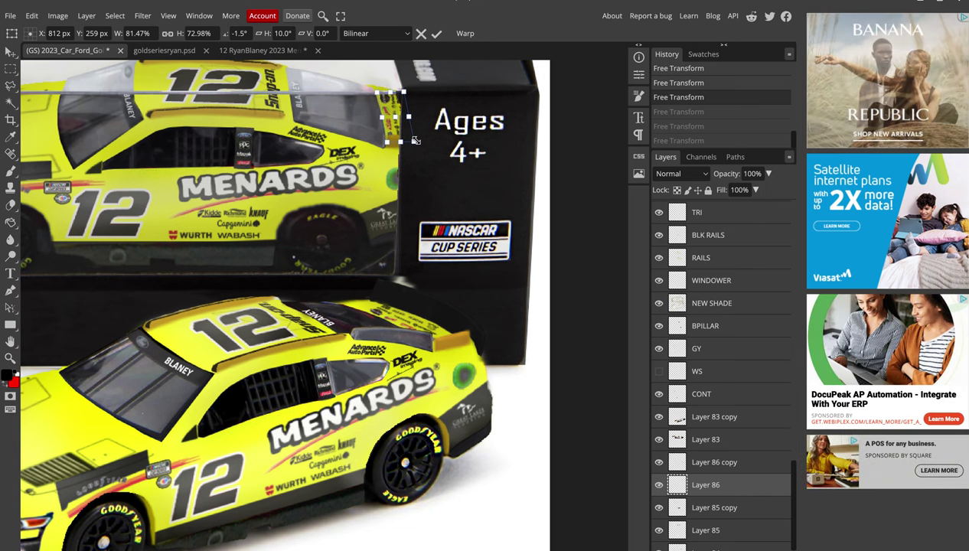
pyautogui.press('Left')
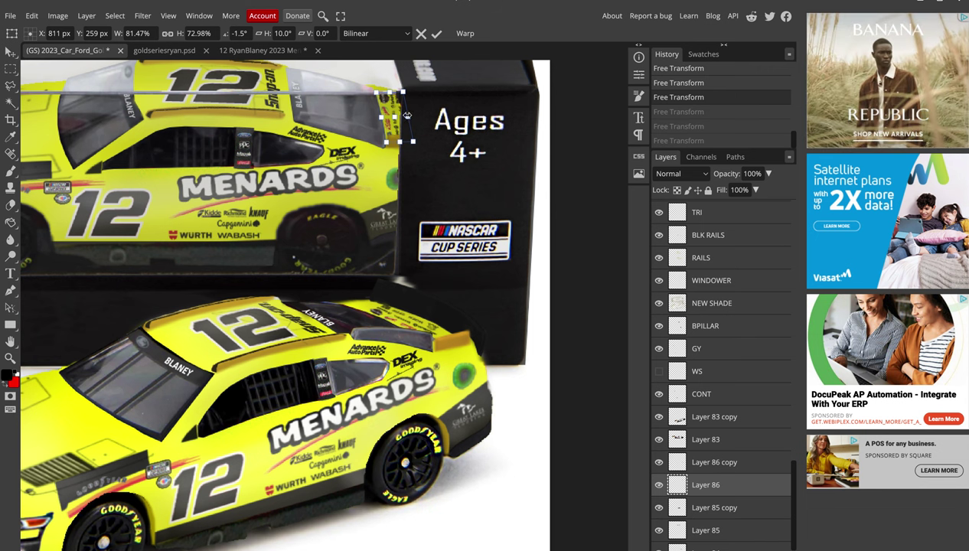
# Apply the decal's transform beside Ages 4+ and nudge it slightly right
pyautogui.press('Return')
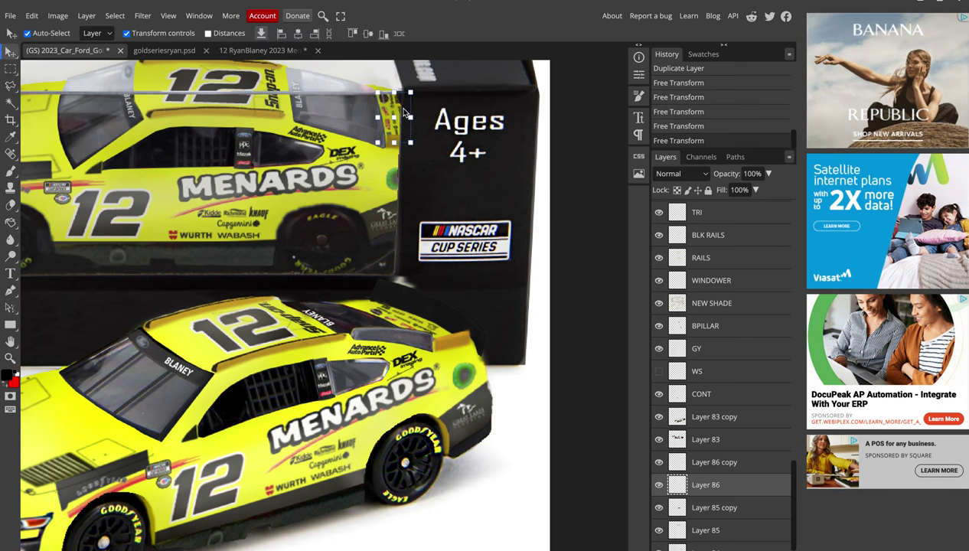
pyautogui.press('Right')
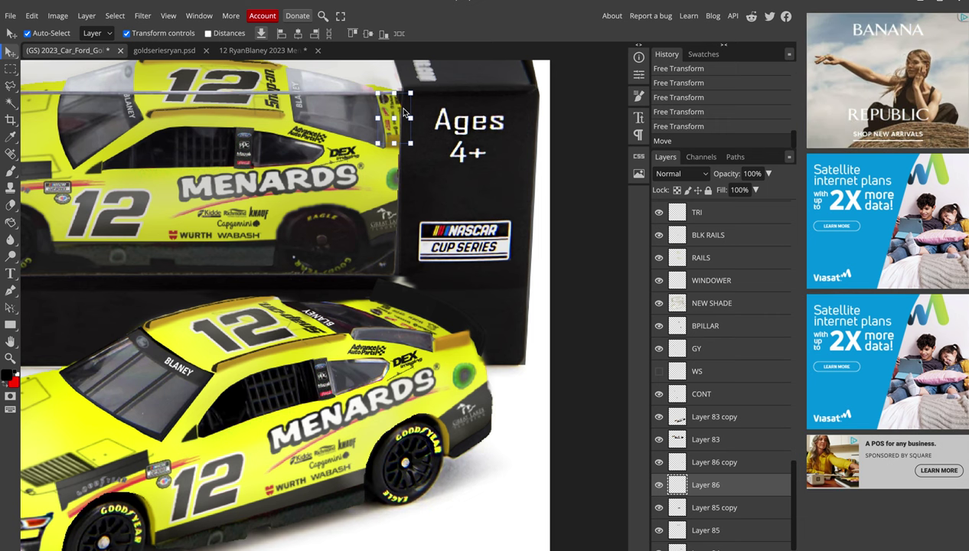
pyautogui.scroll(-1, 404, 113)
pyautogui.scroll(-2, 404, 113)
pyautogui.scroll(-1, 403, 112)
pyautogui.scroll(-1, 404, 112)
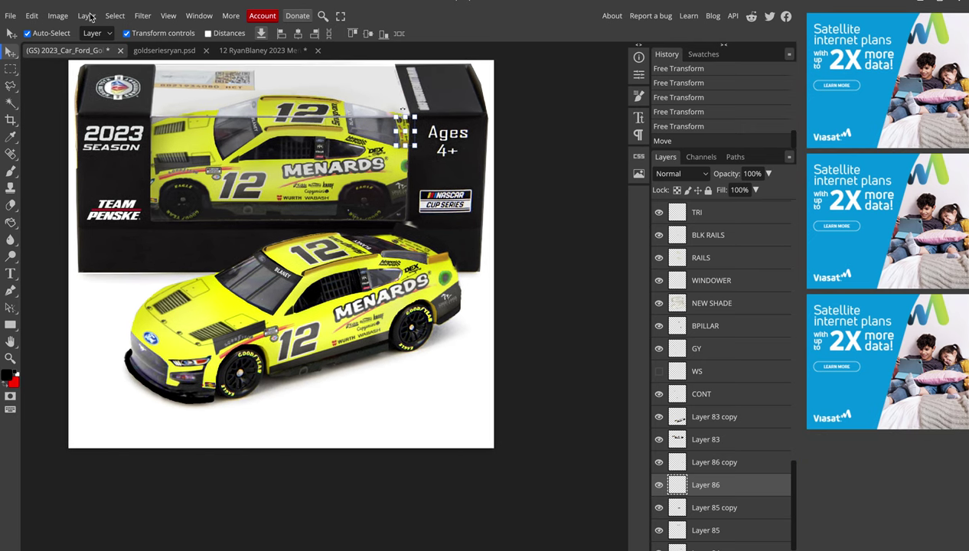
# In the #12 Menards paint scheme, select the numbers layer and show the Wireframe/Mask group's Mask layer
pyautogui.click(170, 55)
pyautogui.click(243, 51)
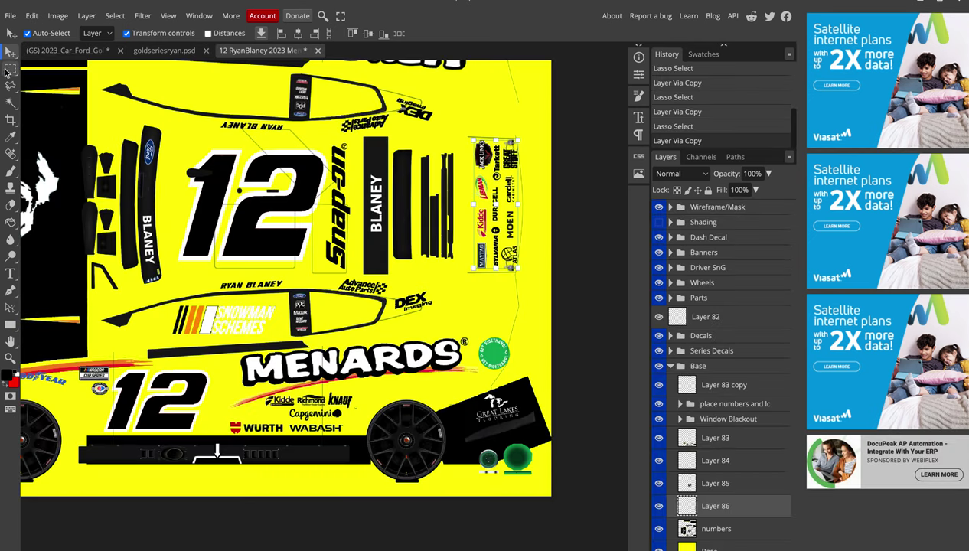
pyautogui.click(10, 85)
pyautogui.click(714, 537)
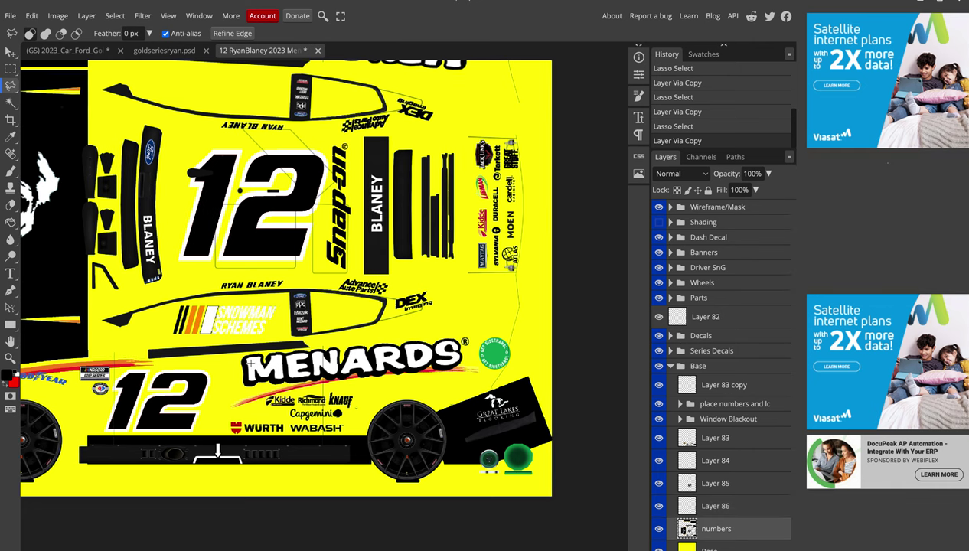
pyautogui.scroll(5, 515, 283)
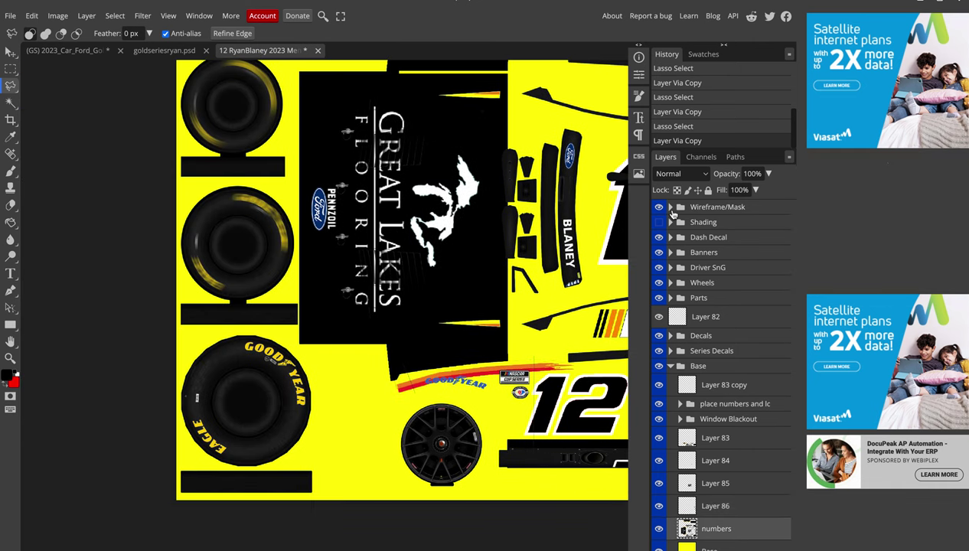
pyautogui.click(671, 207)
pyautogui.click(658, 248)
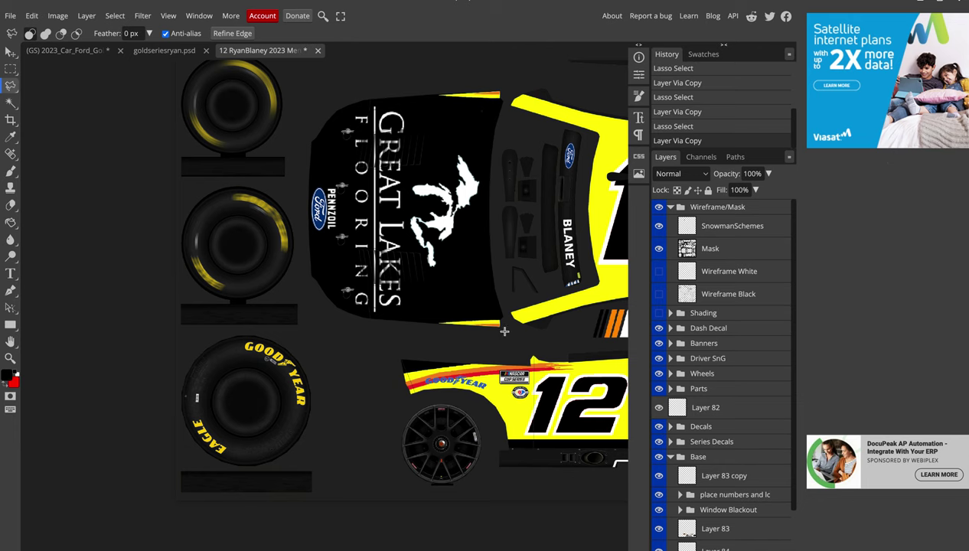
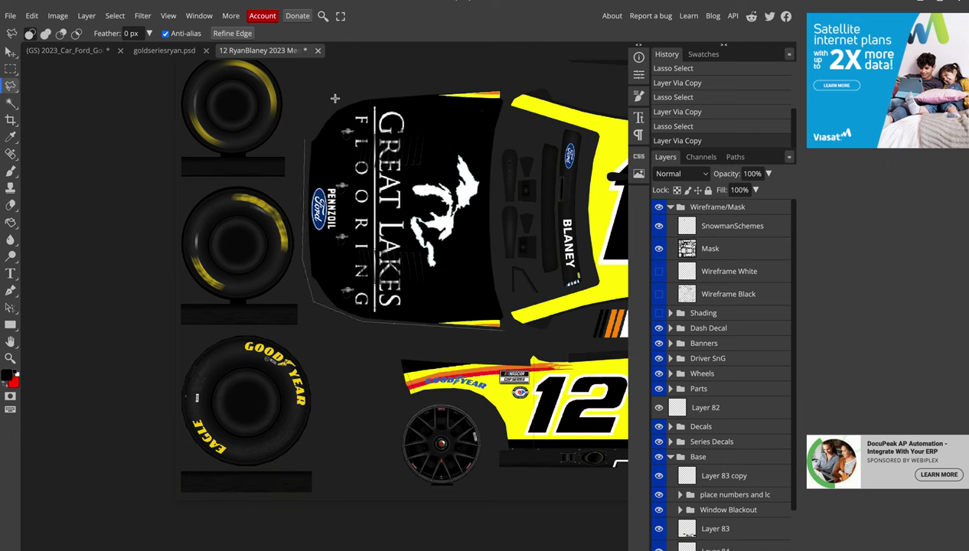
# Start outlining the hood on the template, then cancel the unfinished outline
pyautogui.click(456, 85)
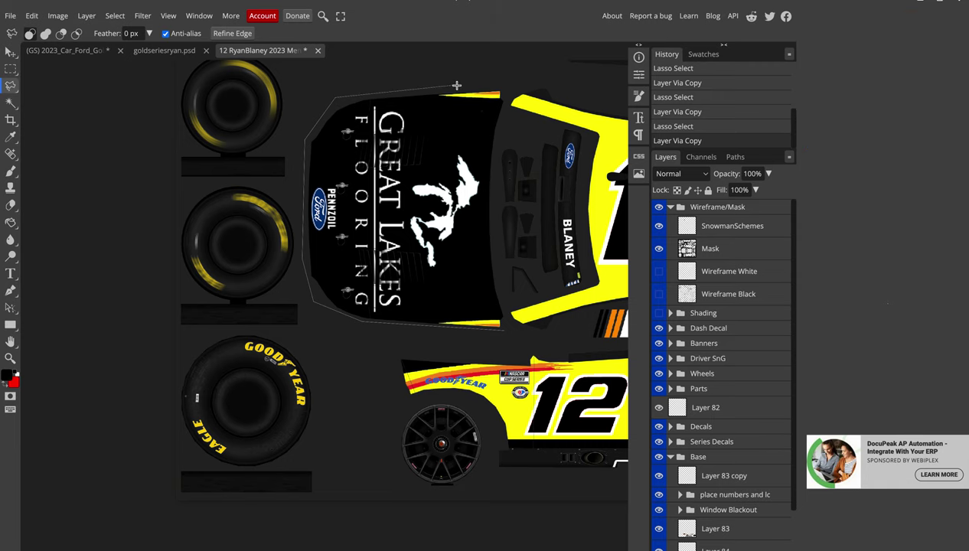
pyautogui.click(508, 89)
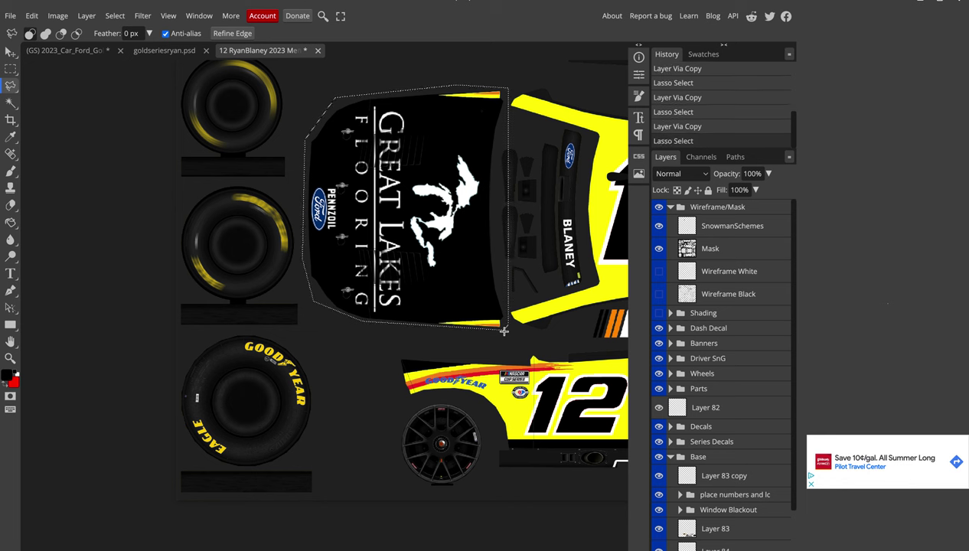
pyautogui.press('Escape')
pyautogui.scroll(-3, 731, 446)
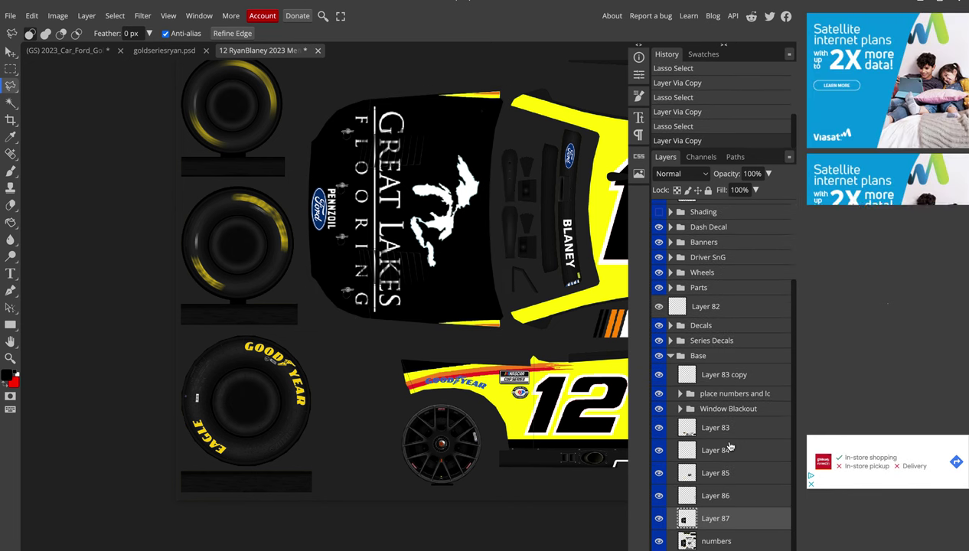
# On the 2023_Car_Ford mockup, shrink the pasted hood decal and move it over the hood
pyautogui.click(84, 50)
pyautogui.press('v')
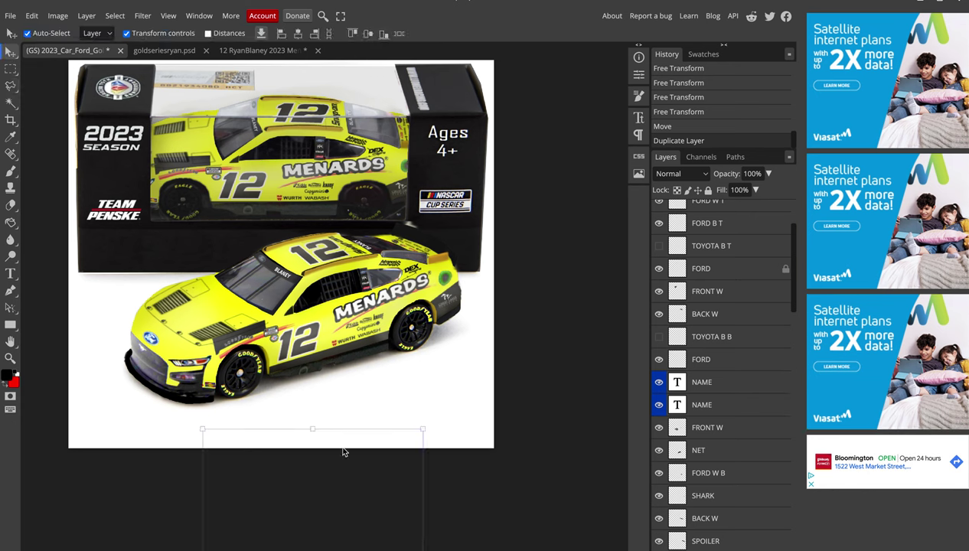
pyautogui.moveTo(423, 428)
pyautogui.mouseDown()
pyautogui.moveTo(333, 504)
pyautogui.moveTo(257, 382)
pyautogui.mouseUp()
pyautogui.moveTo(229, 318)
pyautogui.mouseDown()
pyautogui.moveTo(234, 280)
pyautogui.moveTo(261, 372)
pyautogui.mouseUp()
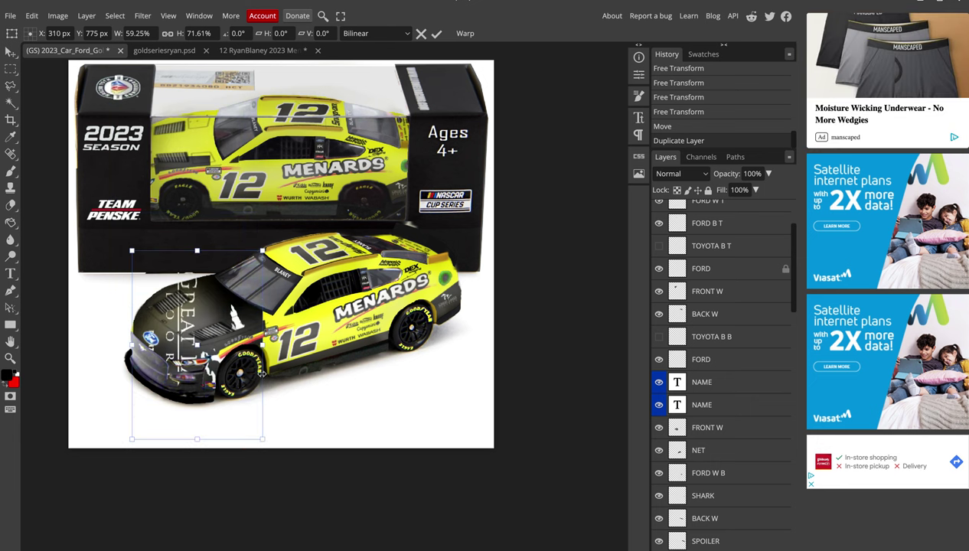
pyautogui.moveTo(262, 437)
pyautogui.mouseDown()
pyautogui.moveTo(230, 364)
pyautogui.moveTo(260, 310)
pyautogui.mouseUp()
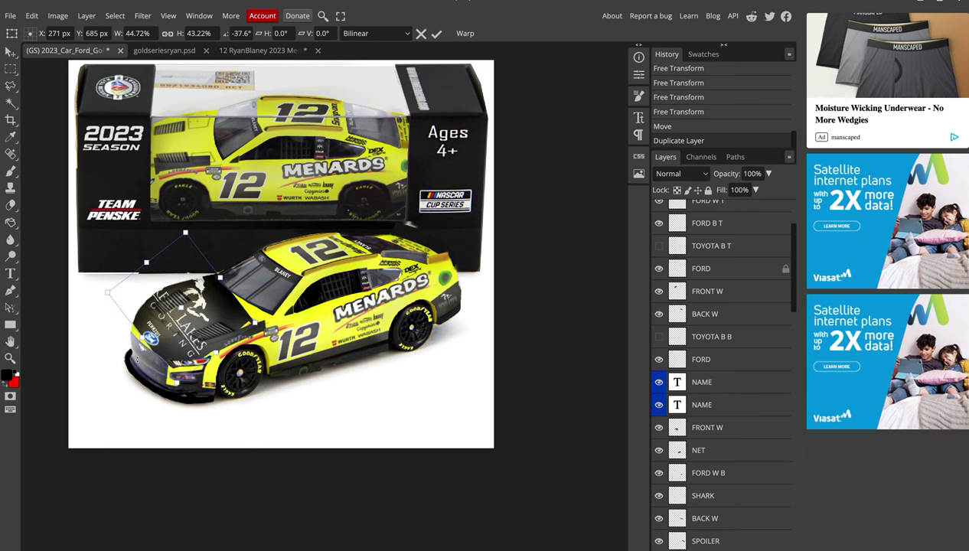
# Rotate the decal to about -47° at roughly 48% scale, fine-tune its edges and commit
pyautogui.moveTo(139, 298); pyautogui.dragTo(138, 296)
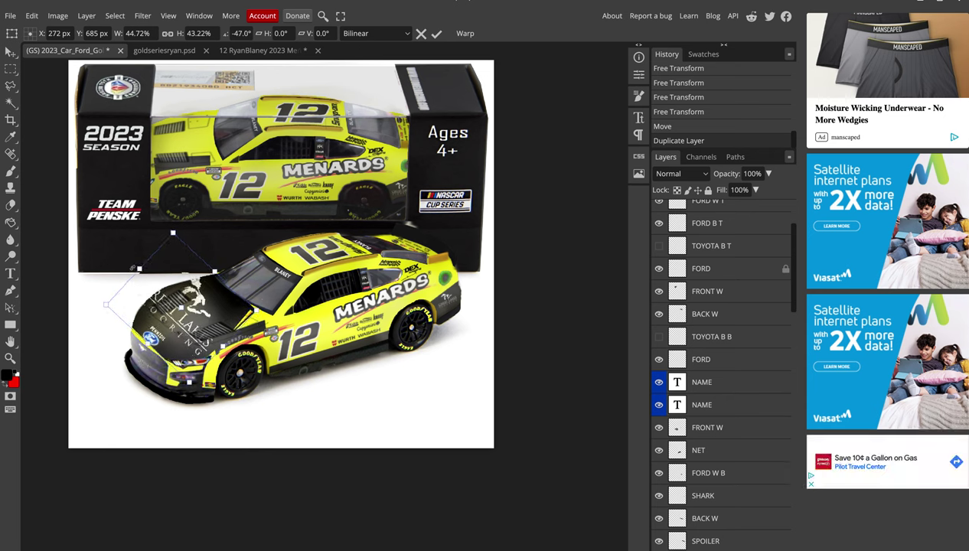
pyautogui.moveTo(173, 234); pyautogui.dragTo(183, 253)
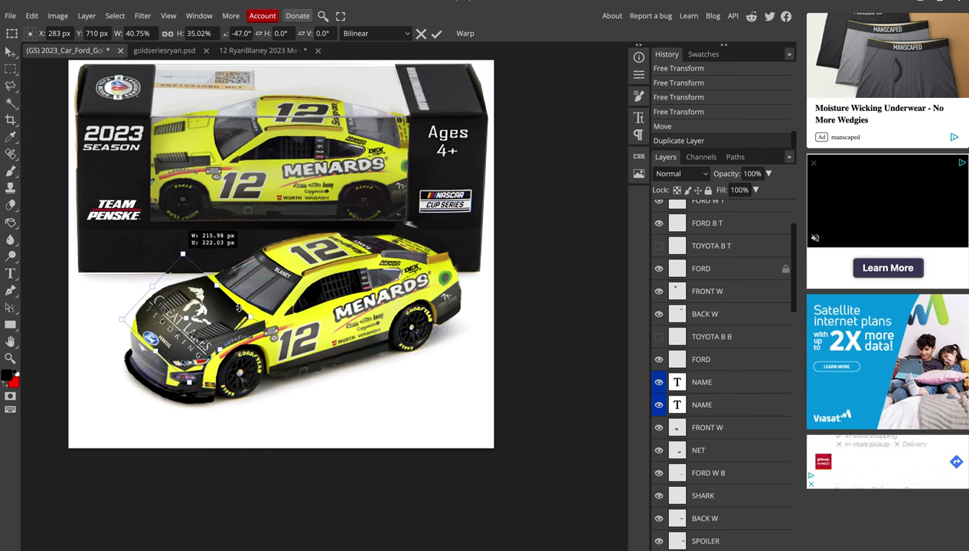
pyautogui.moveTo(252, 316); pyautogui.dragTo(290, 313)
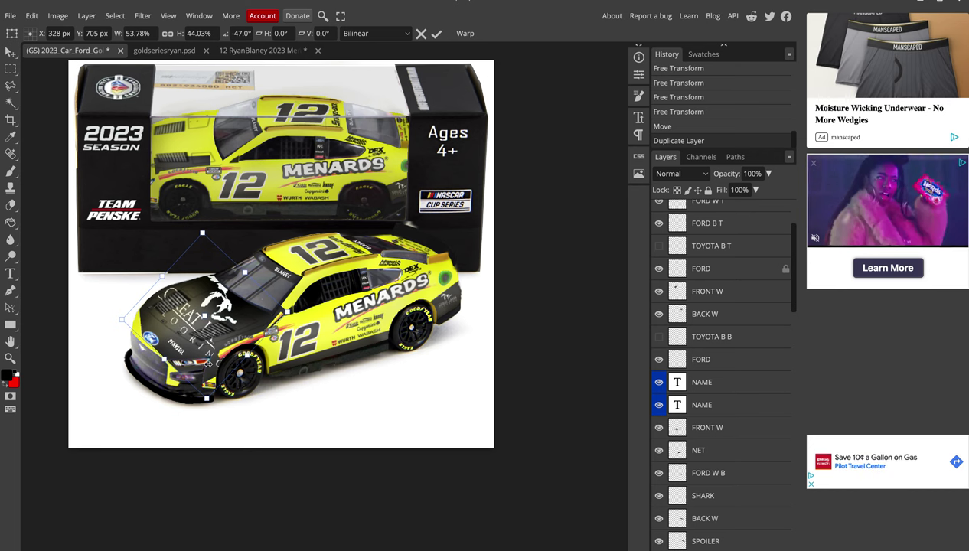
pyautogui.moveTo(122, 320); pyautogui.dragTo(115, 318)
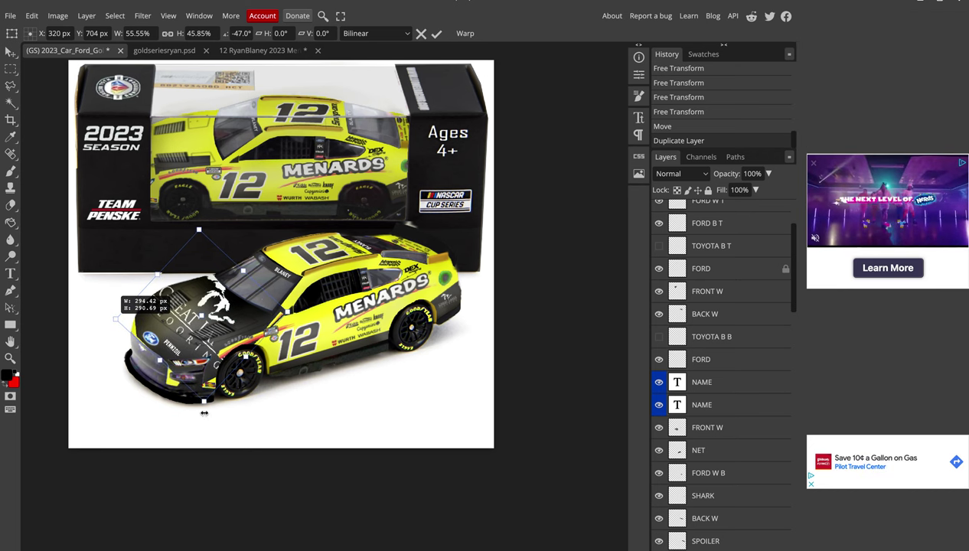
pyautogui.moveTo(203, 404); pyautogui.dragTo(201, 377)
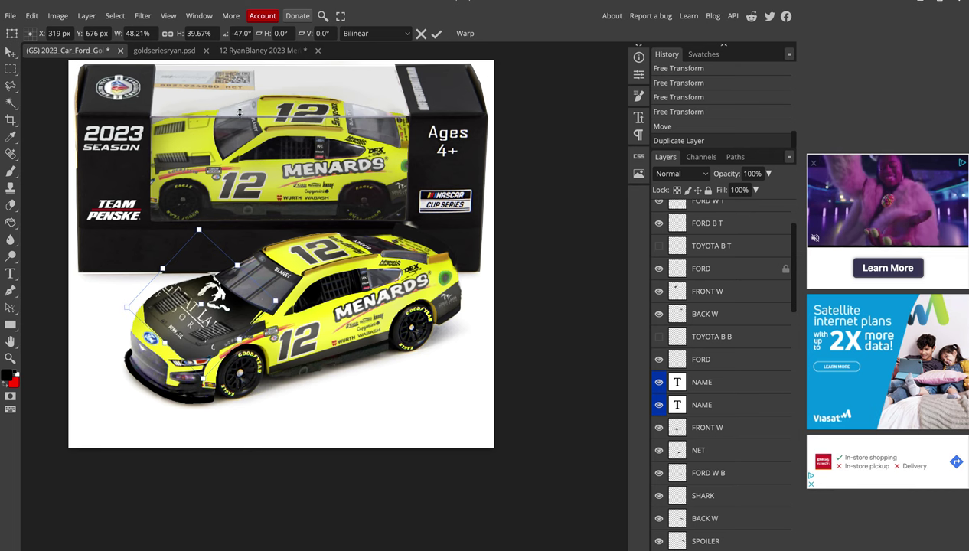
pyautogui.rightClick(200, 377)
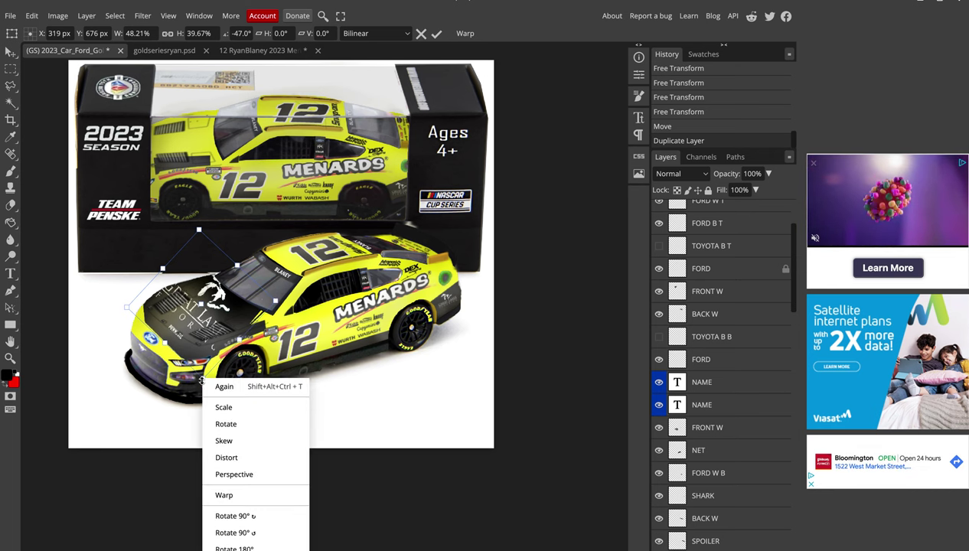
pyautogui.click(229, 474)
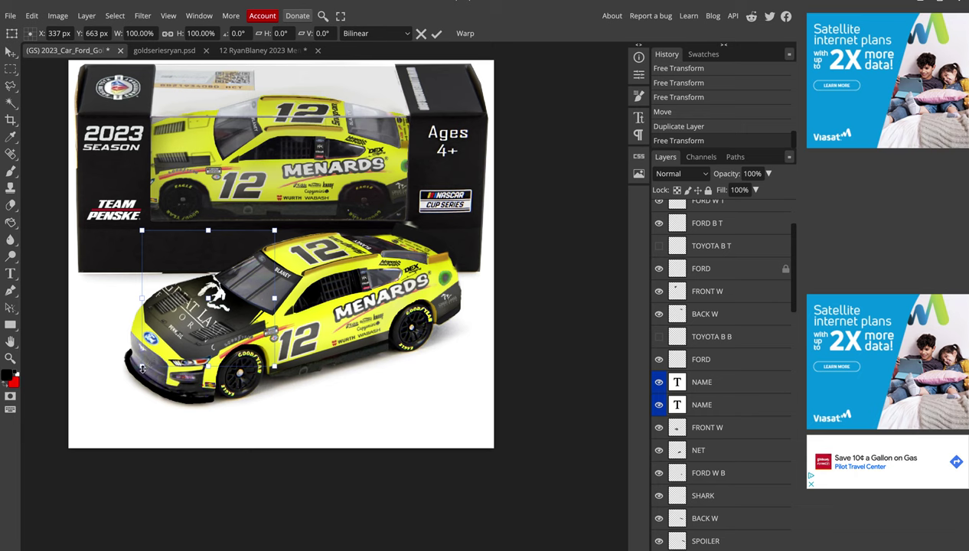
# Distort the decal's front corners down toward the bumper and apply
pyautogui.moveTo(142, 368); pyautogui.dragTo(130, 359)
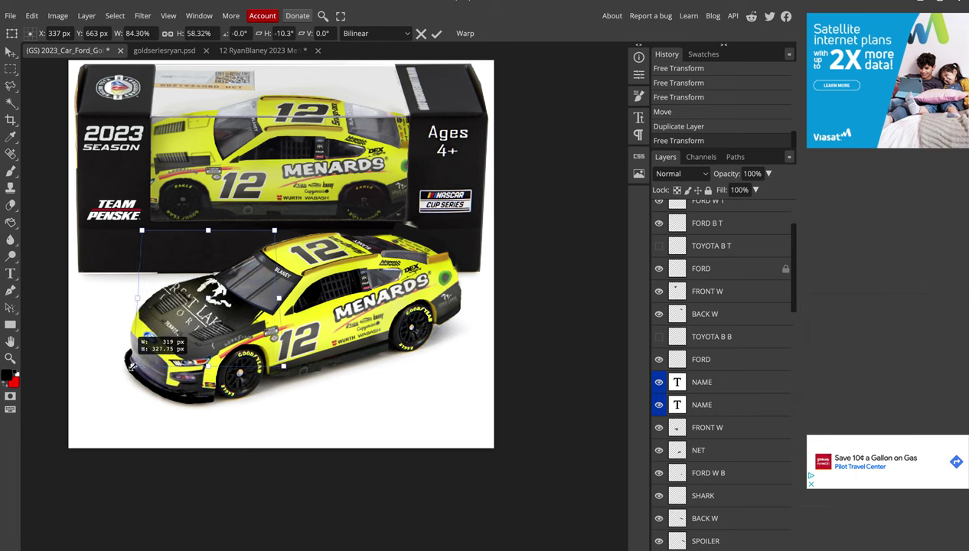
pyautogui.moveTo(131, 368); pyautogui.dragTo(101, 360)
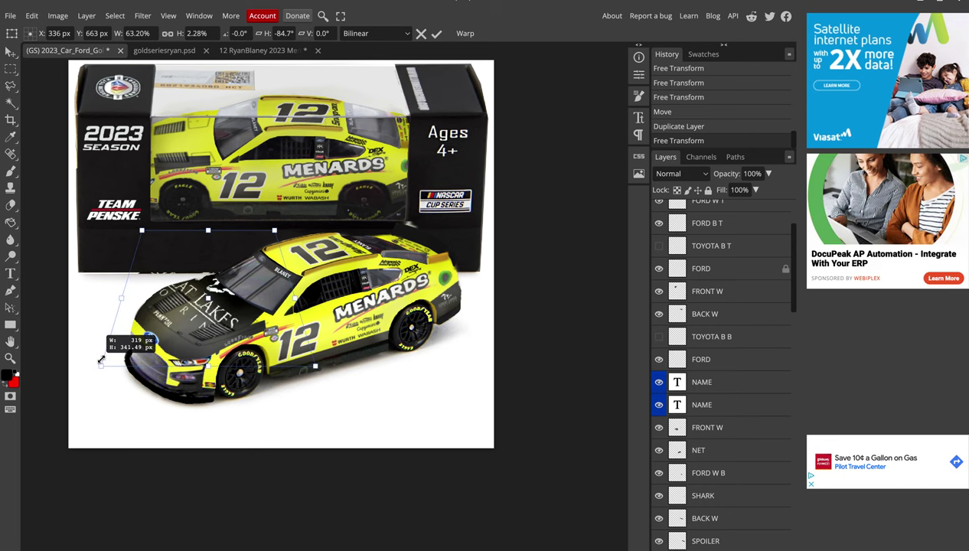
pyautogui.moveTo(101, 360); pyautogui.dragTo(92, 354)
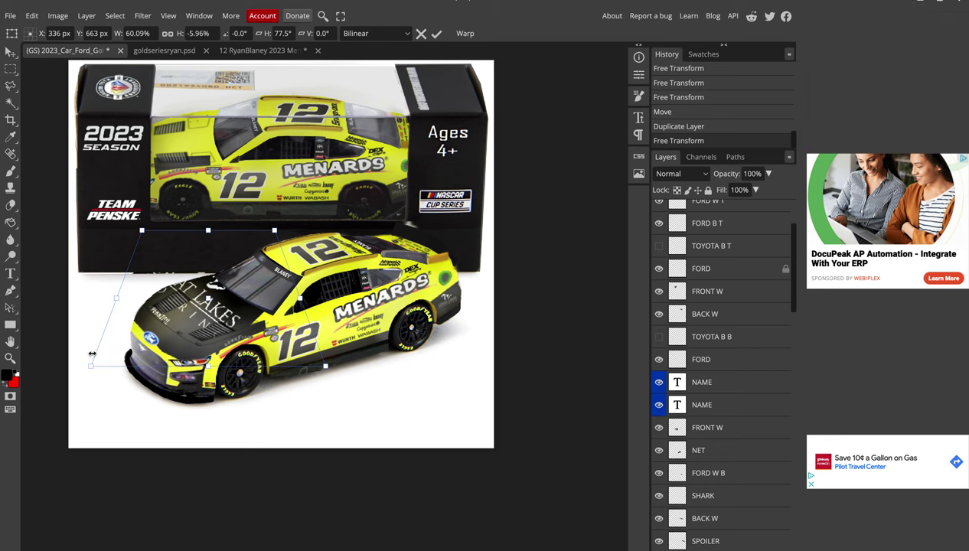
pyautogui.press('Return')
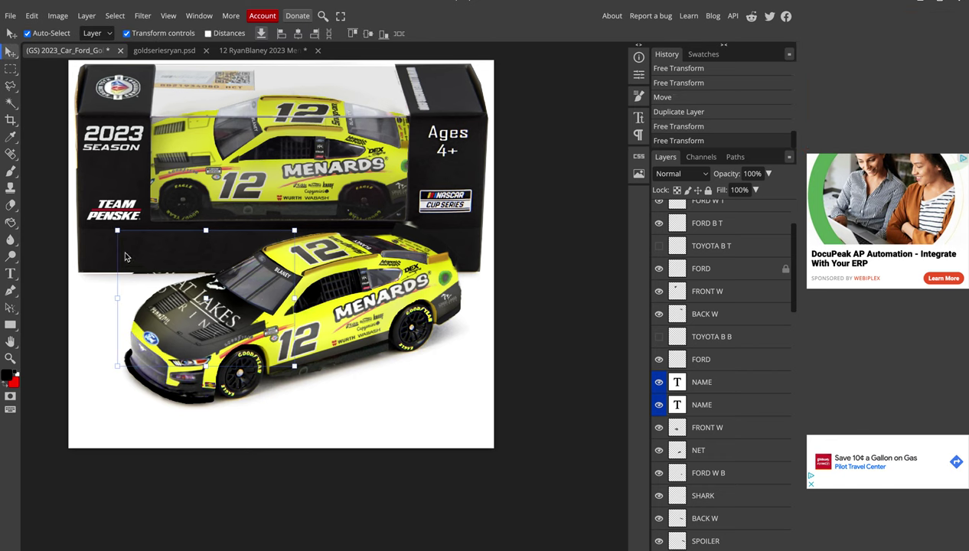
# Pull the decal's rear corners in and narrow it to the hood width
pyautogui.moveTo(117, 230)
pyautogui.mouseDown()
pyautogui.moveTo(141, 260)
pyautogui.moveTo(134, 266)
pyautogui.mouseUp()
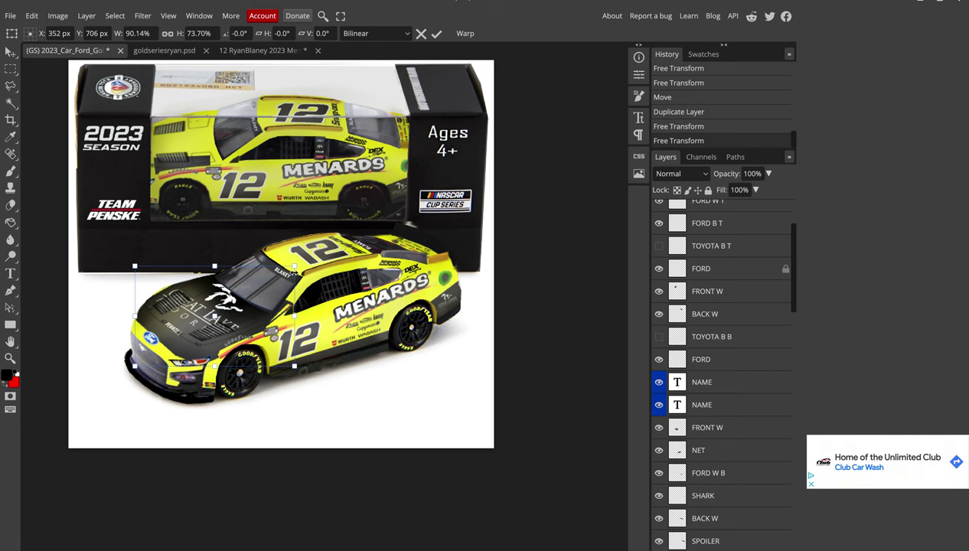
pyautogui.moveTo(293, 270); pyautogui.dragTo(285, 287)
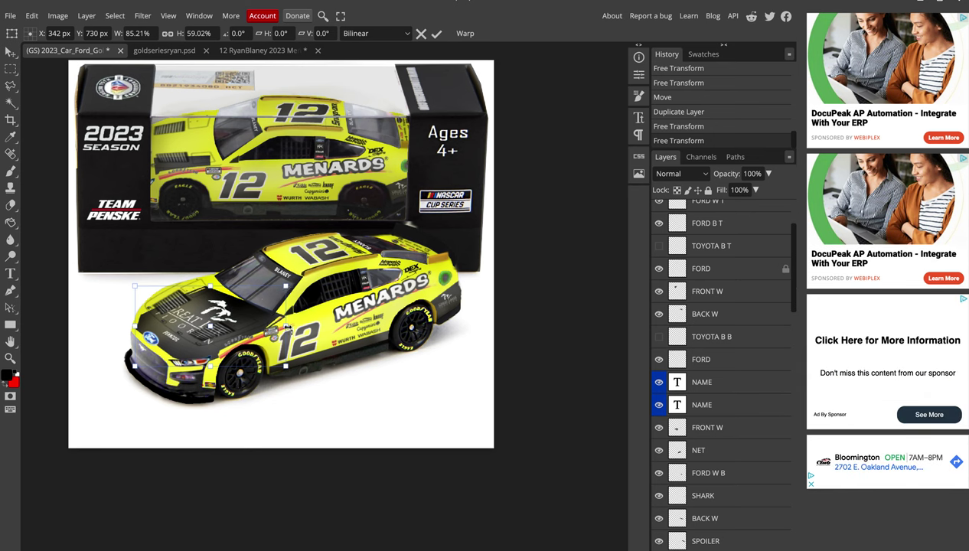
pyautogui.moveTo(287, 328); pyautogui.dragTo(274, 327)
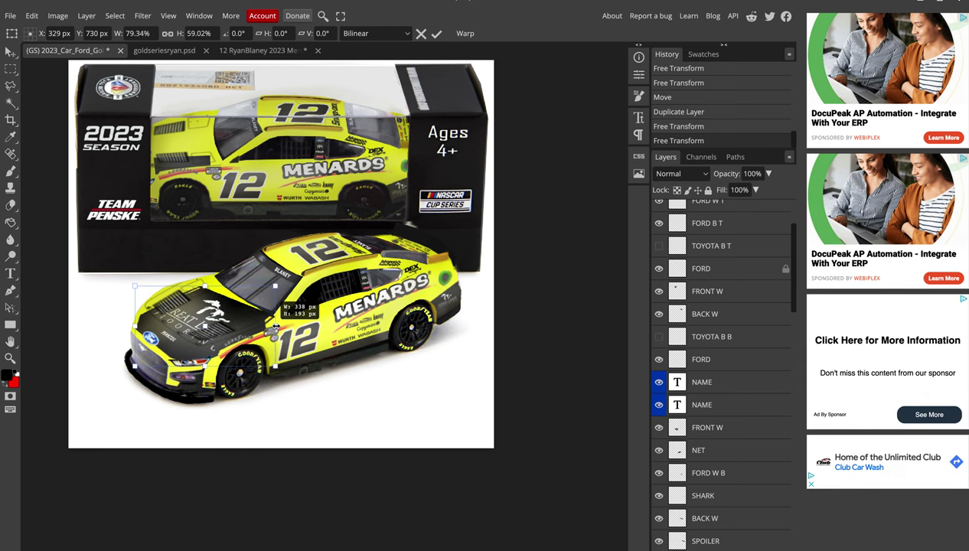
pyautogui.scroll(-5, 720, 459)
pyautogui.scroll(-3, 719, 464)
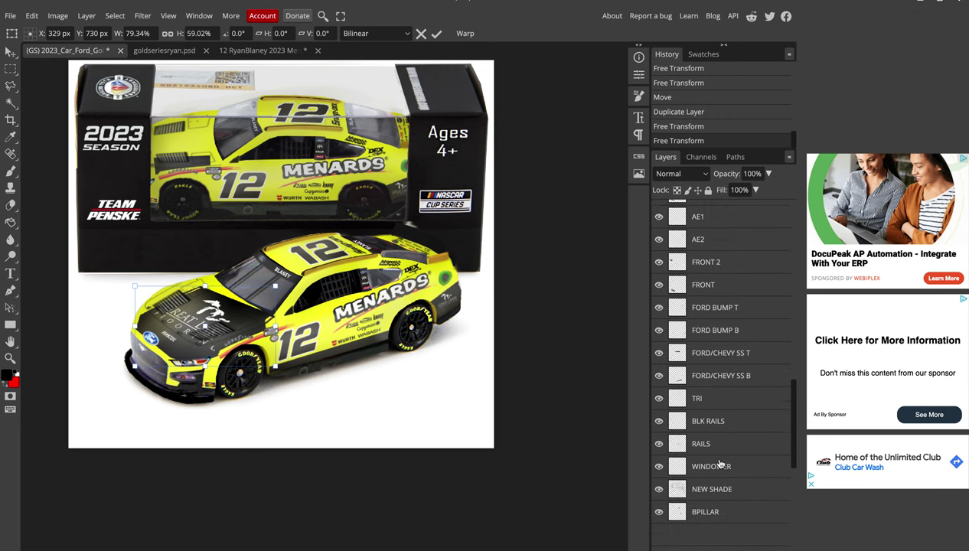
pyautogui.scroll(-4, 719, 465)
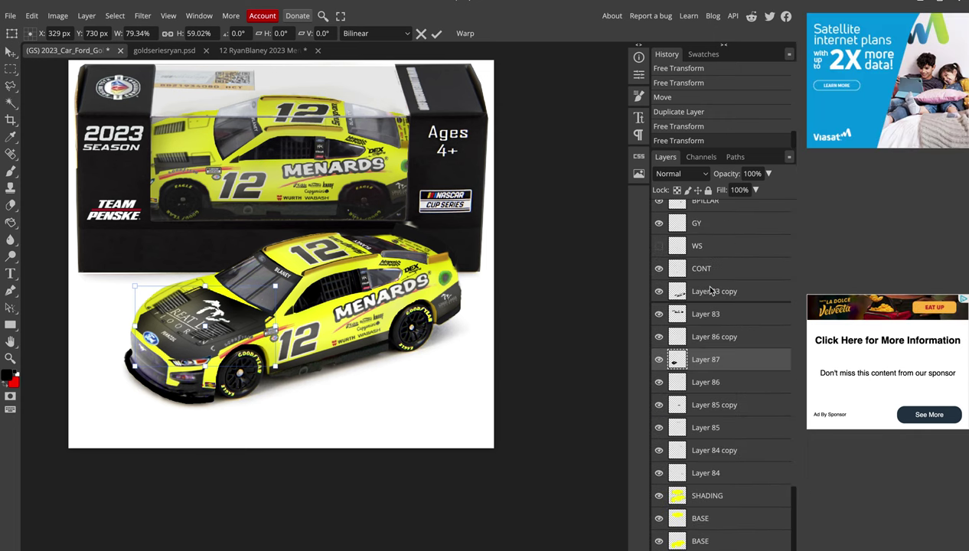
# Move Layer 87 above Layer 83 copy, resize it, then move it back below
pyautogui.moveTo(710, 291); pyautogui.dragTo(710, 288)
pyautogui.scroll(1, 246, 344)
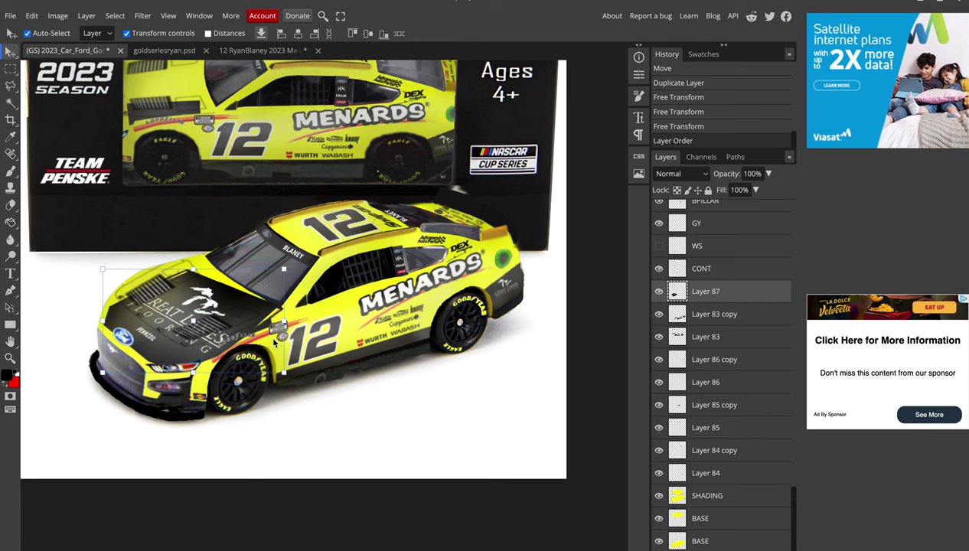
pyautogui.moveTo(279, 372); pyautogui.dragTo(277, 372)
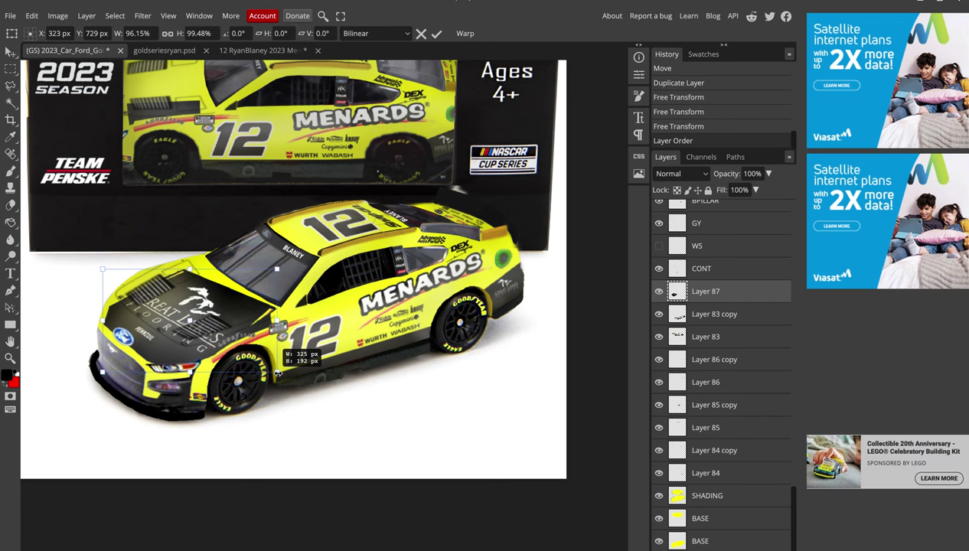
pyautogui.scroll(1, 278, 373)
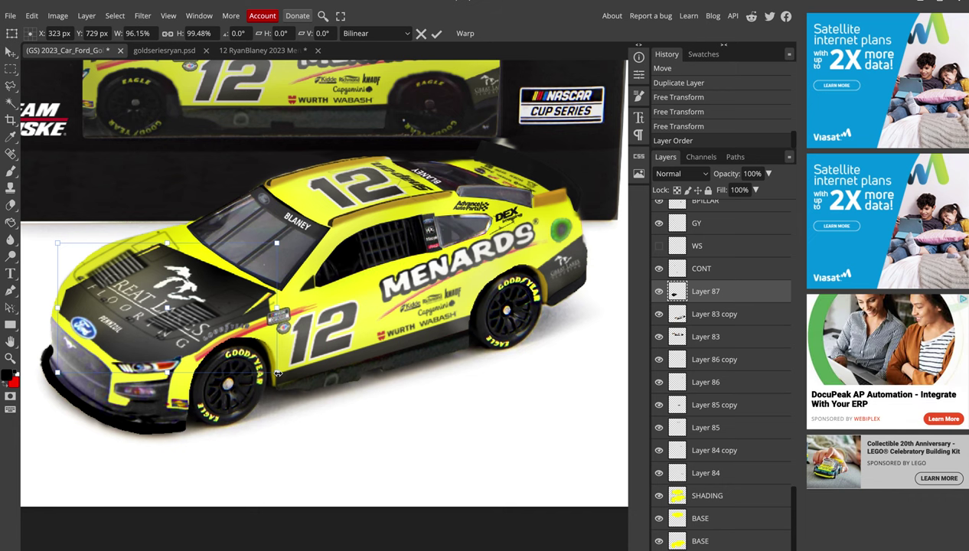
pyautogui.press('l')
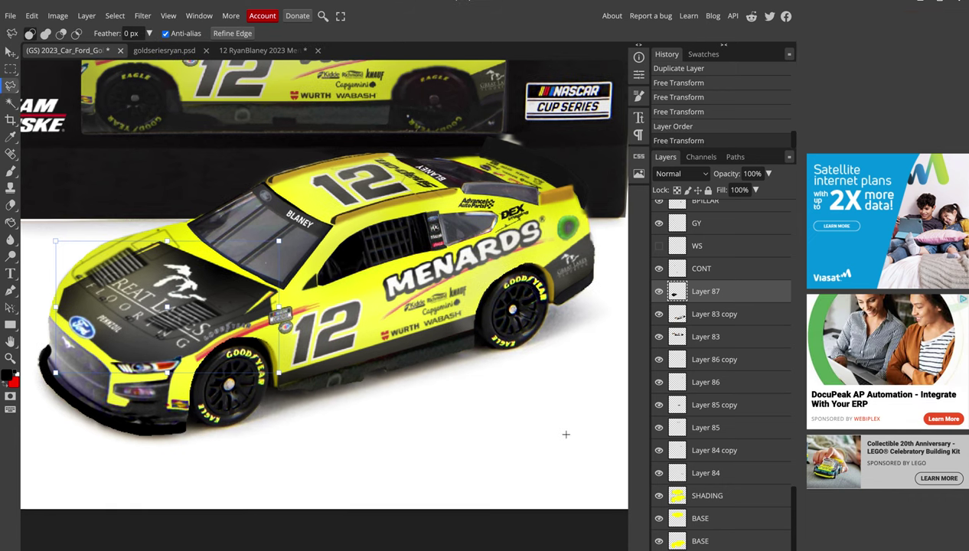
pyautogui.scroll(1, 163, 350)
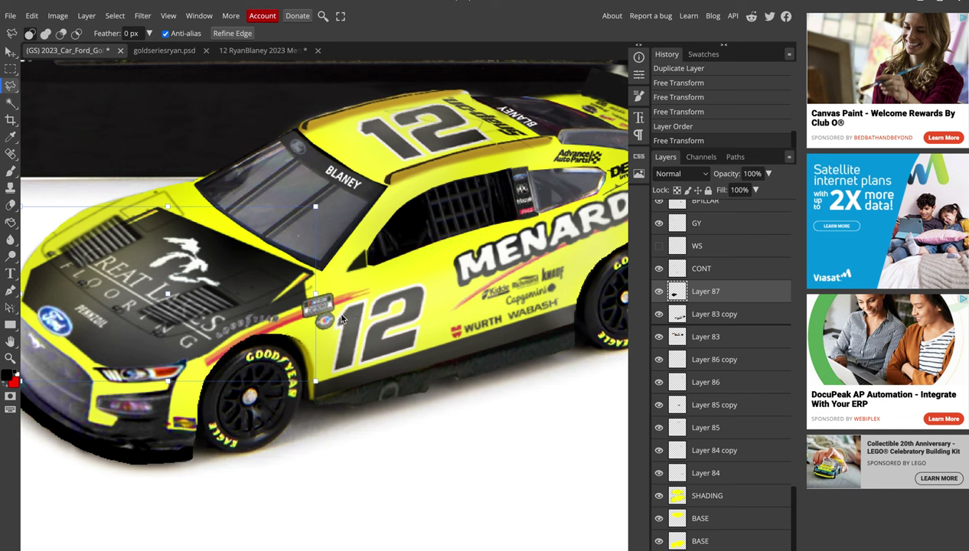
pyautogui.moveTo(677, 316); pyautogui.dragTo(678, 320)
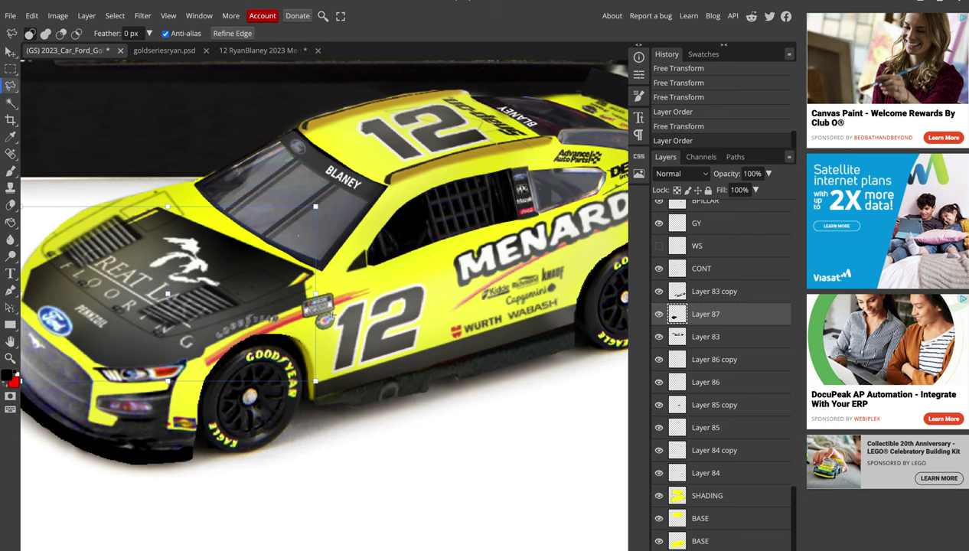
# Select Layer 83 copy and zoom in on the hood and front wheel
pyautogui.click(683, 339)
pyautogui.click(691, 293)
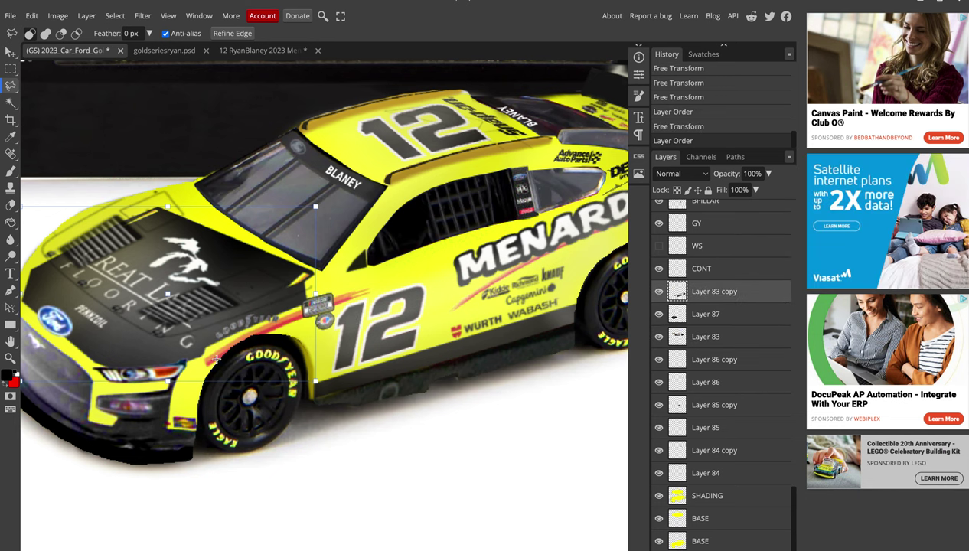
pyautogui.scroll(1, 206, 356)
pyautogui.scroll(1, 206, 356)
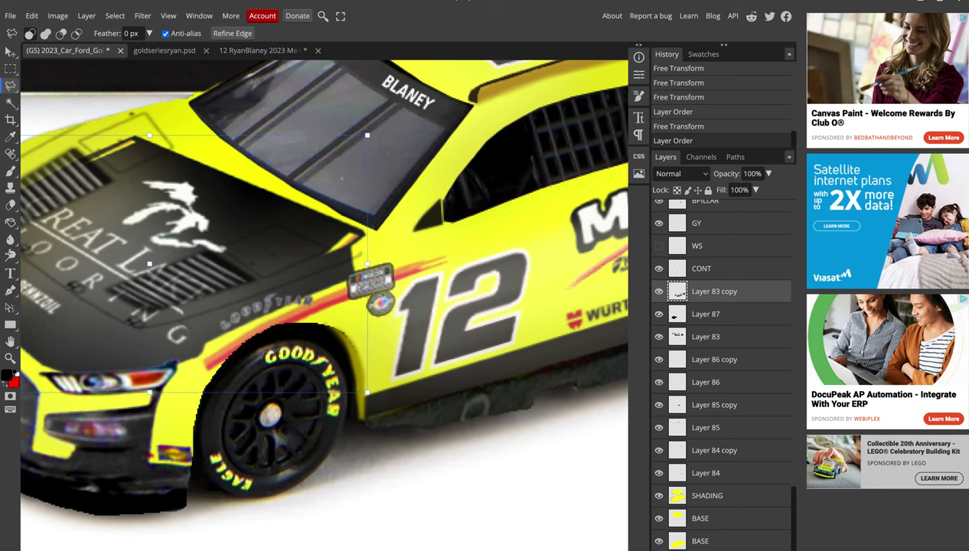
# Erase the dark patch around the S and GOODYEAR lettering, shrinking the eraser to 20
pyautogui.click(11, 205)
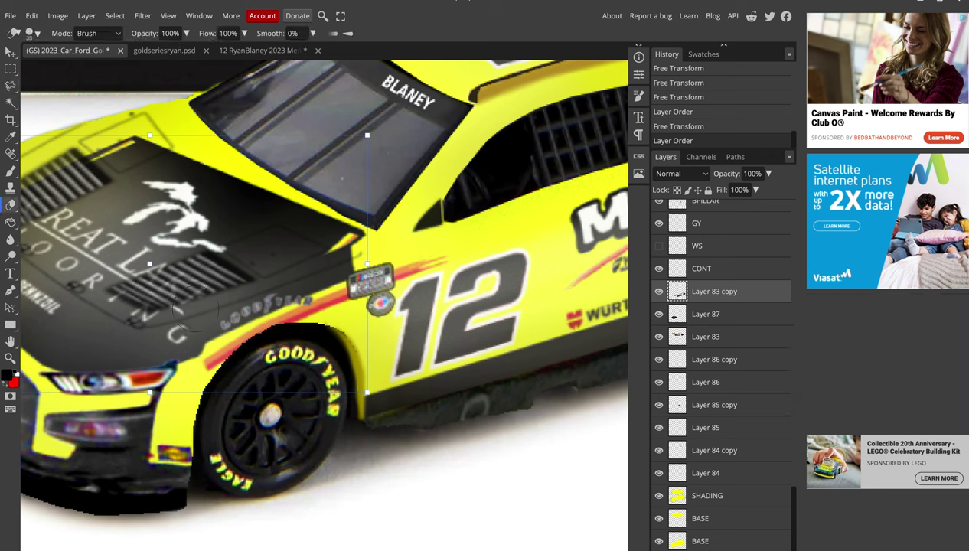
pyautogui.moveTo(187, 313); pyautogui.dragTo(208, 306)
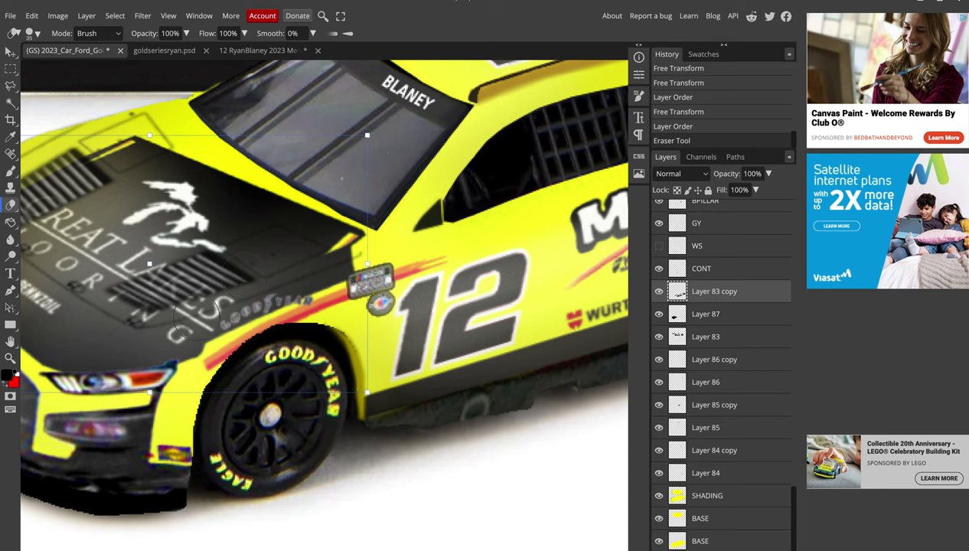
pyautogui.moveTo(195, 314); pyautogui.dragTo(176, 325)
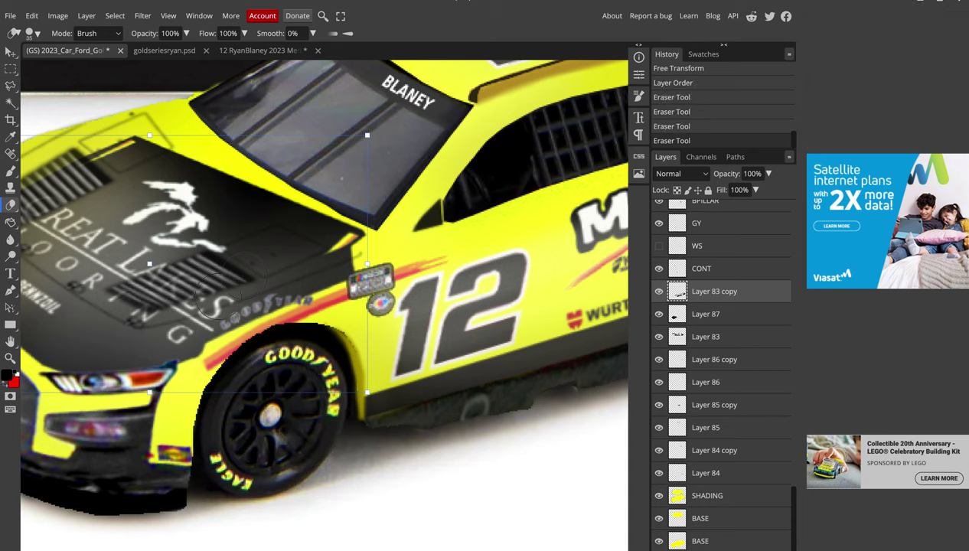
pyautogui.click(203, 308)
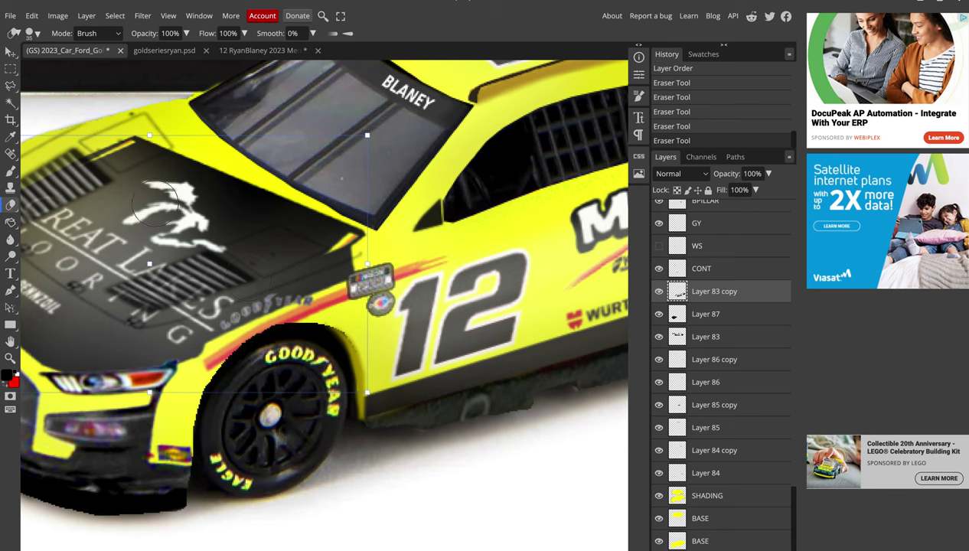
pyautogui.press('[')
pyautogui.press('[')
pyautogui.press('[')
pyautogui.click(11, 170)
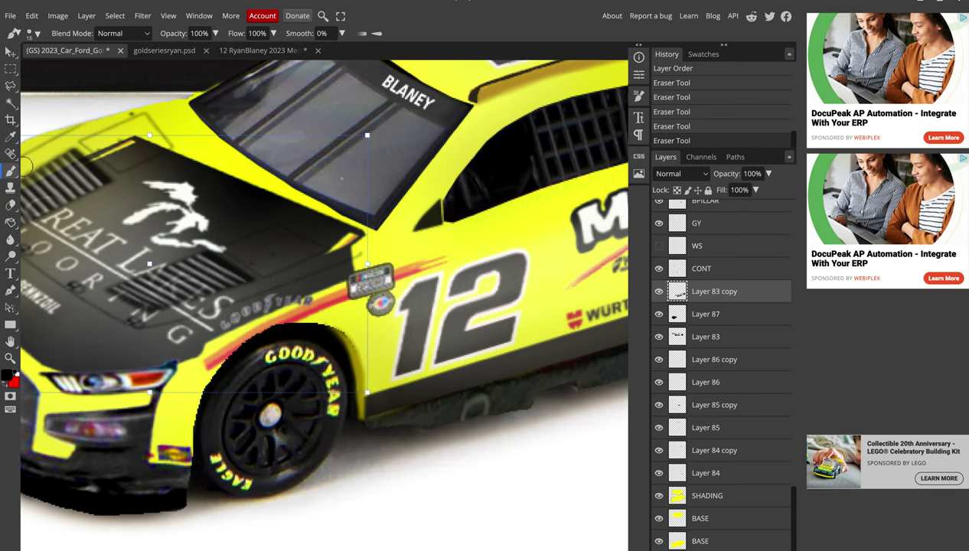
pyautogui.click(11, 51)
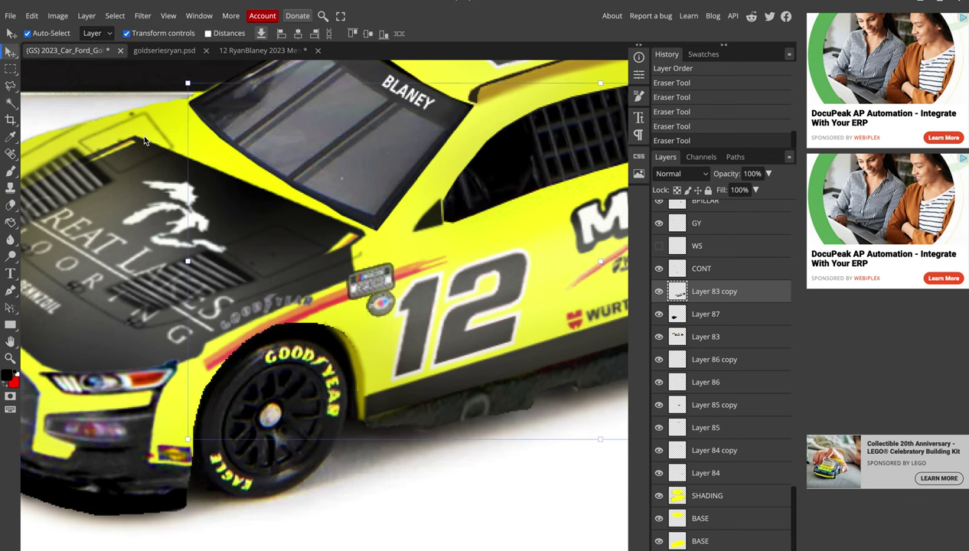
pyautogui.scroll(-2, 598, 328)
# Stretch Layer 87's hood graphic taller, rotate it 5.7° and widen it to about 105%
pyautogui.click(677, 318)
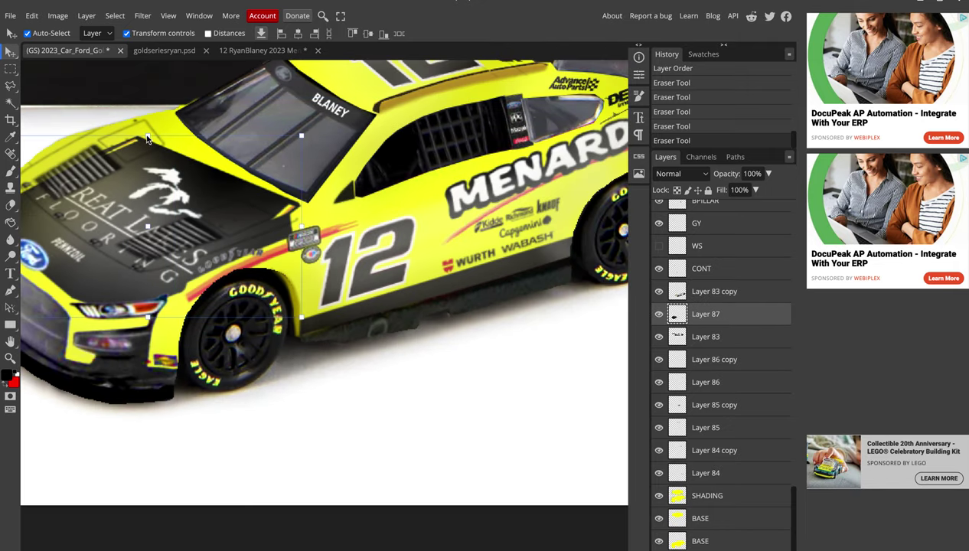
pyautogui.moveTo(152, 114); pyautogui.dragTo(154, 101)
pyautogui.moveTo(313, 183); pyautogui.dragTo(313, 193)
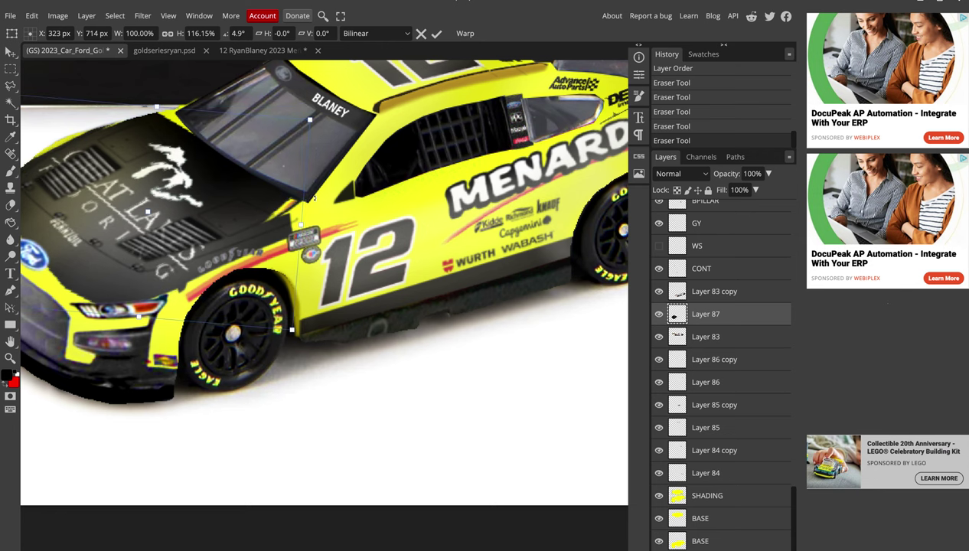
pyautogui.scroll(-1, 313, 197)
pyautogui.scroll(-1, 313, 197)
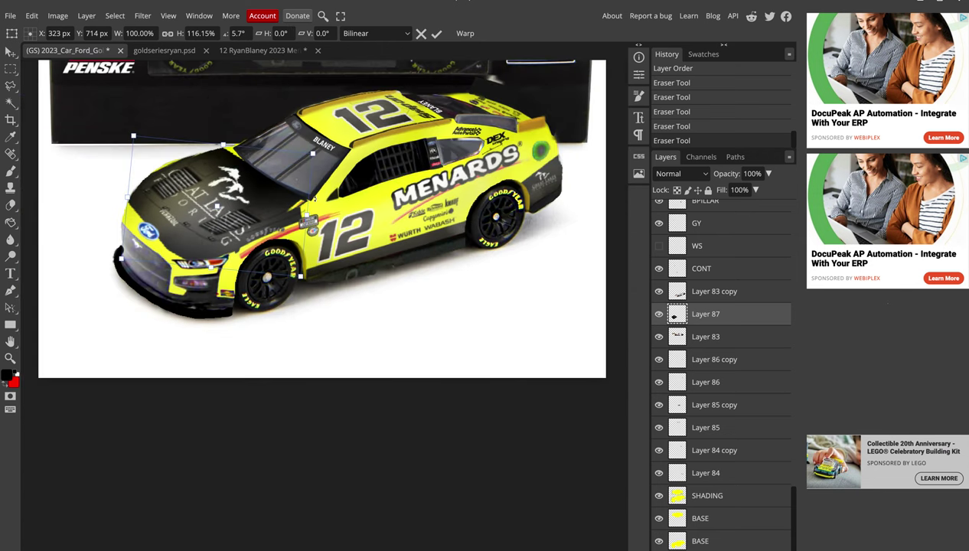
pyautogui.moveTo(324, 153); pyautogui.dragTo(333, 151)
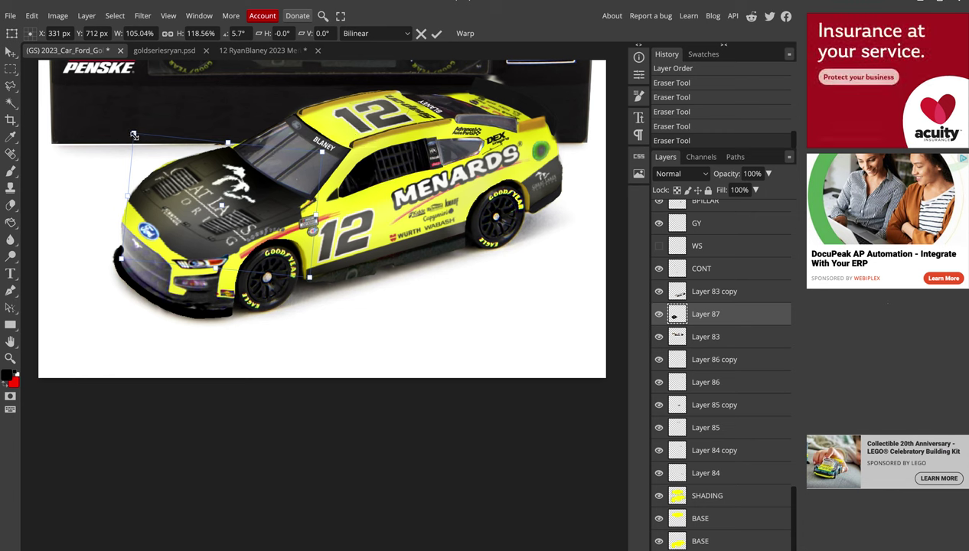
# Adjust the graphic's top-left corner and top edge, then commit the transform
pyautogui.moveTo(134, 136); pyautogui.dragTo(128, 134)
pyautogui.moveTo(226, 144); pyautogui.dragTo(225, 144)
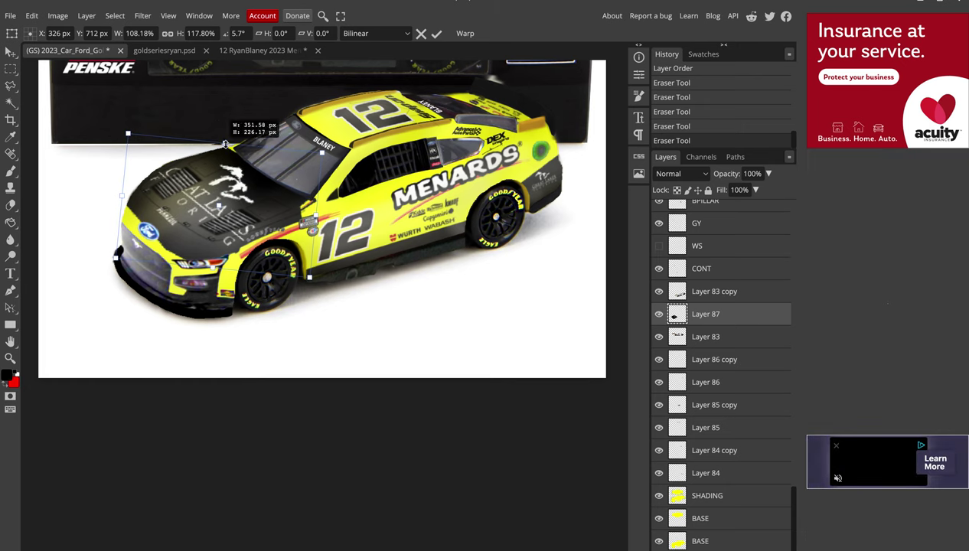
pyautogui.moveTo(127, 134); pyautogui.dragTo(130, 136)
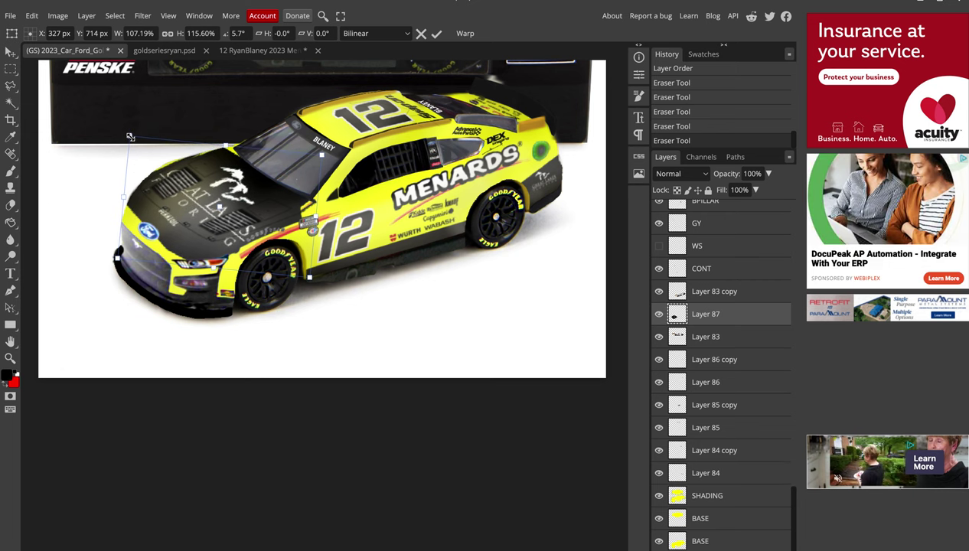
pyautogui.press('Return')
# Stretch the graphic's lower-left corner slightly toward the front bumper and apply
pyautogui.scroll(2, 157, 168)
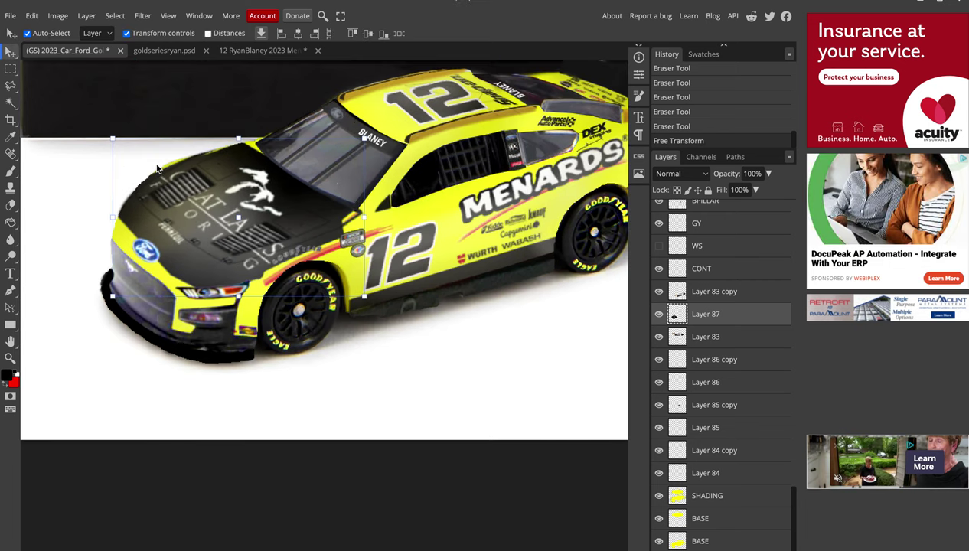
pyautogui.scroll(2, 165, 201)
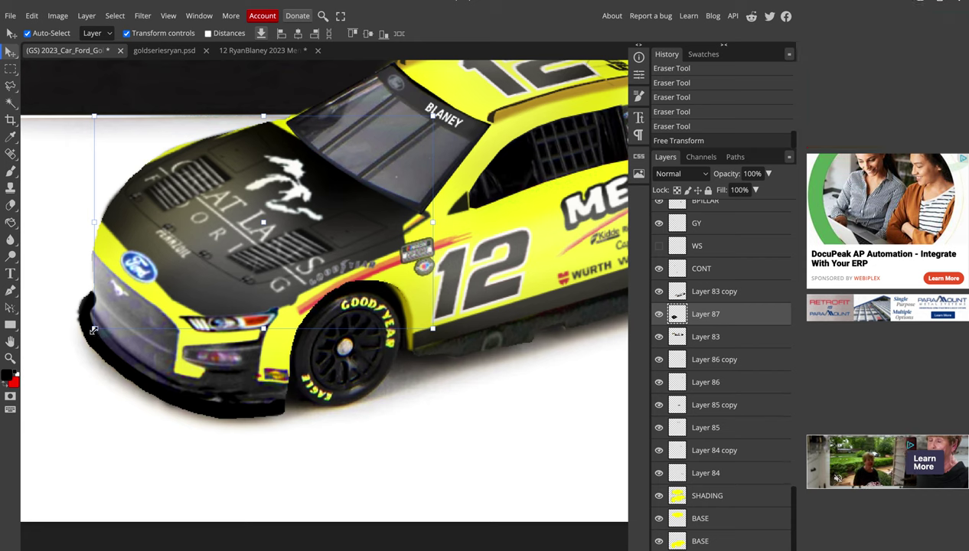
pyautogui.moveTo(92, 329); pyautogui.dragTo(93, 334)
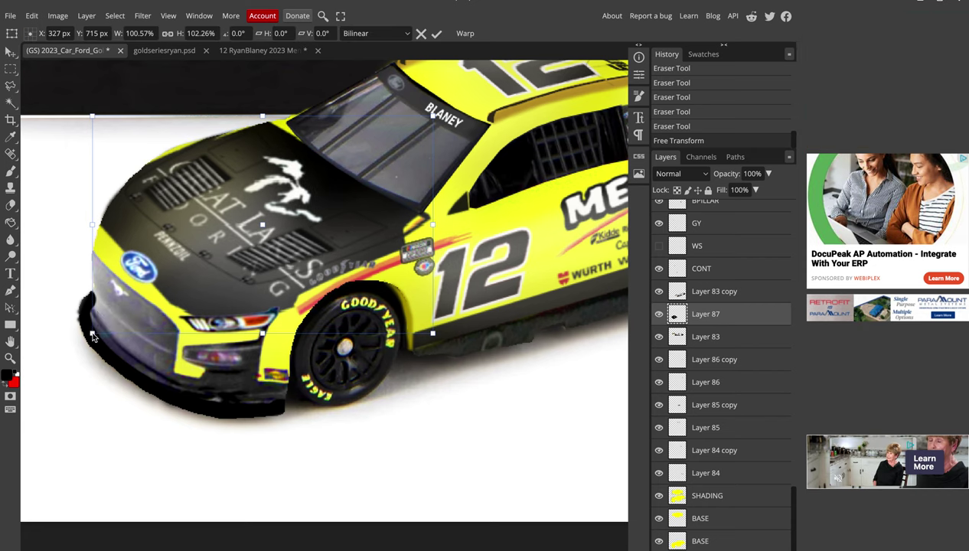
pyautogui.press('Return')
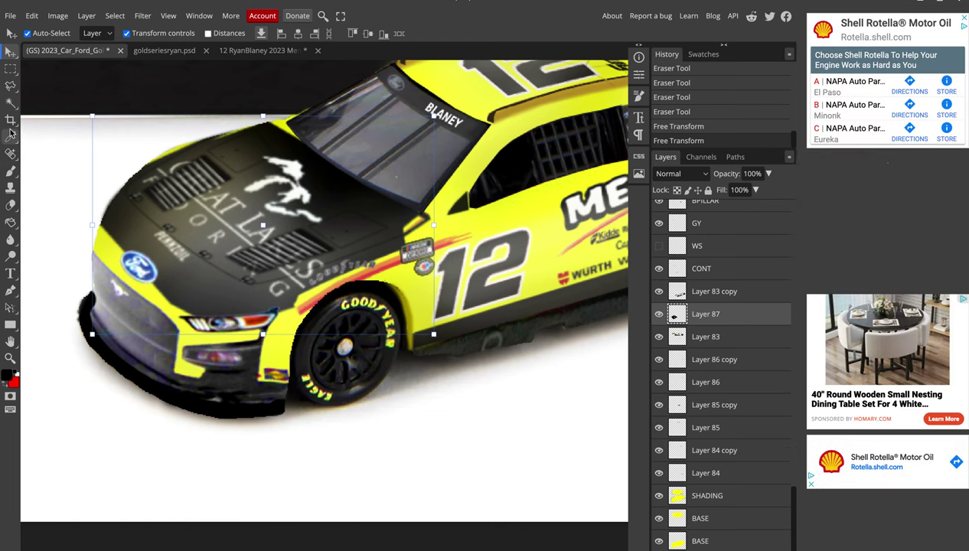
# Enlarge the brush, paint over the yellow gap at the hood edge, then undo it
pyautogui.click(10, 169)
pyautogui.press(']')
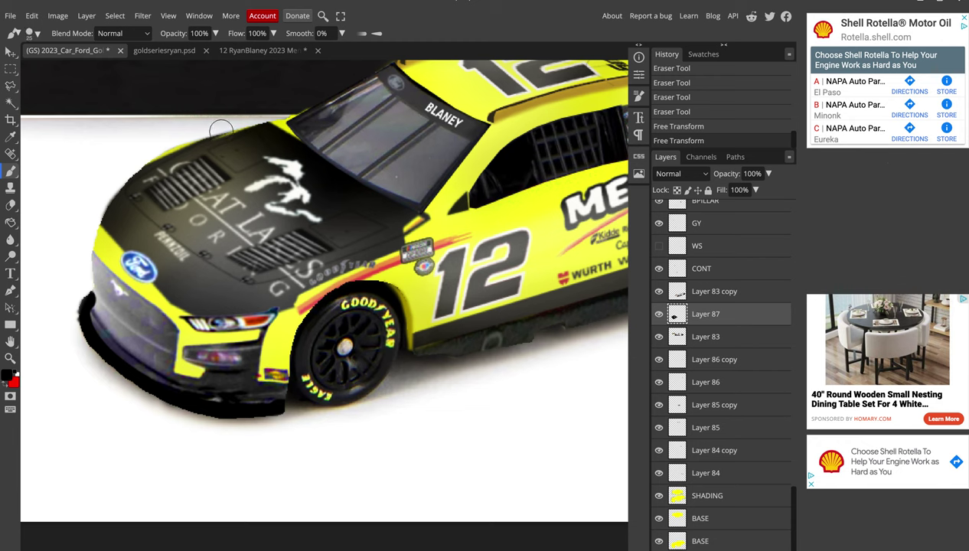
pyautogui.press(']')
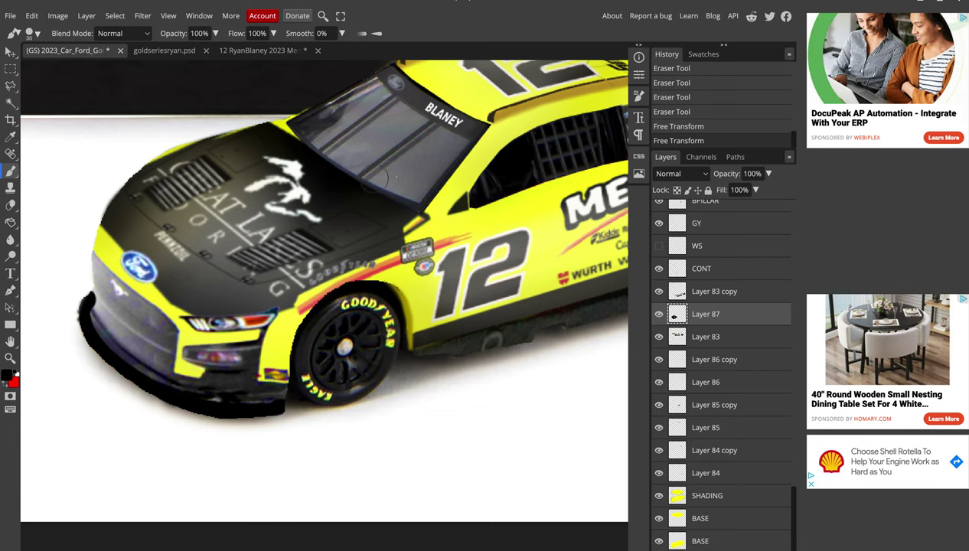
pyautogui.moveTo(411, 225)
pyautogui.mouseDown()
pyautogui.moveTo(406, 234)
pyautogui.moveTo(424, 207)
pyautogui.mouseUp()
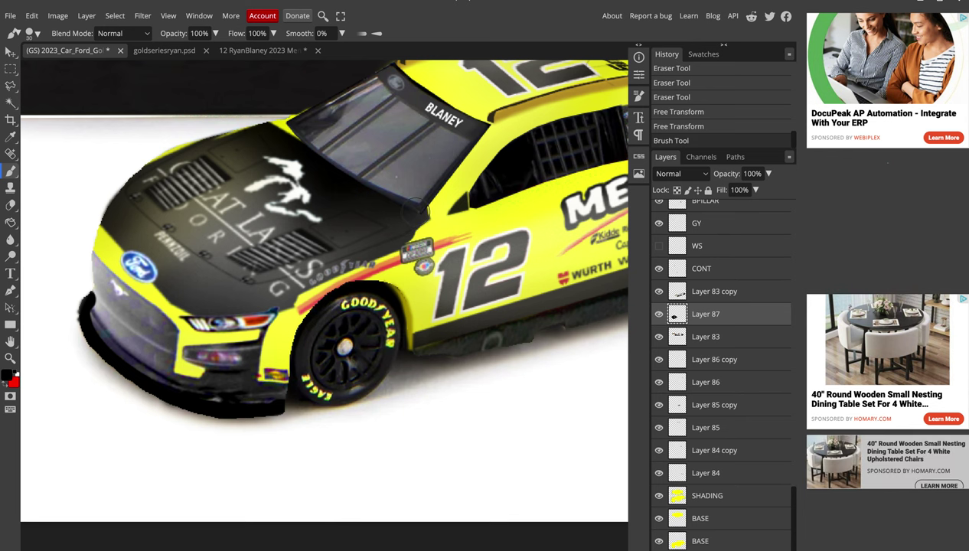
pyautogui.hotkey('ctrl', 'z')
pyautogui.scroll(1, 417, 210)
pyautogui.scroll(1, 417, 211)
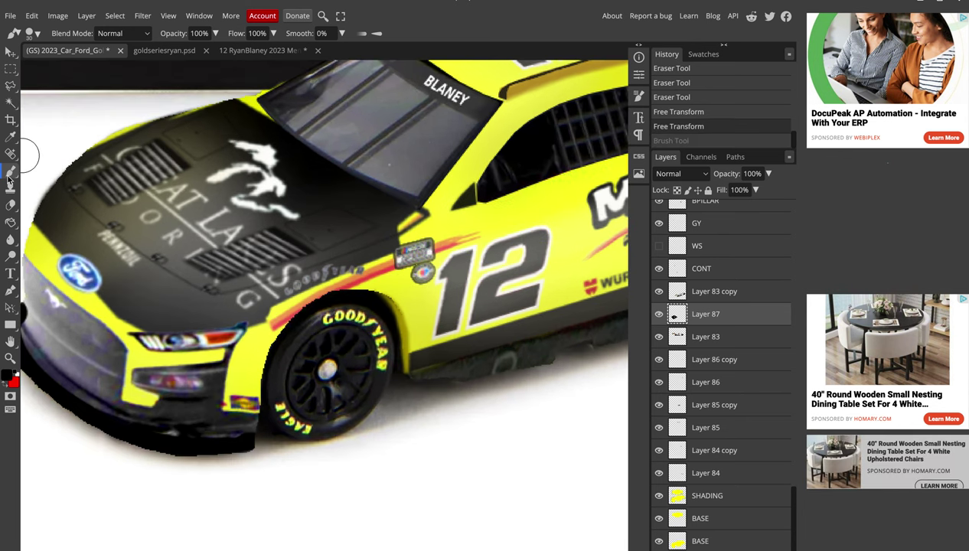
# Erase along the hood edge, then paint dark dabs and the hood's back edge
pyautogui.click(10, 203)
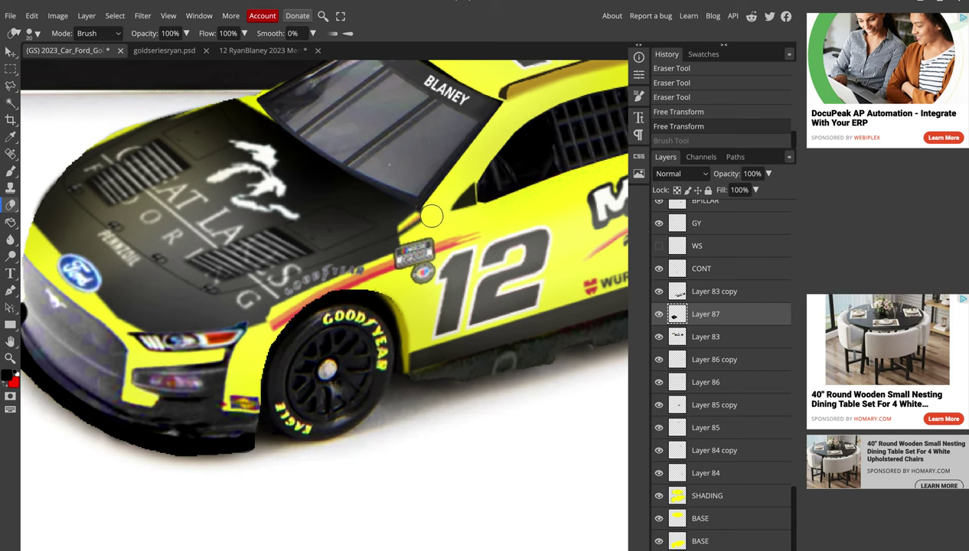
pyautogui.moveTo(425, 215); pyautogui.dragTo(410, 233)
pyautogui.click(11, 171)
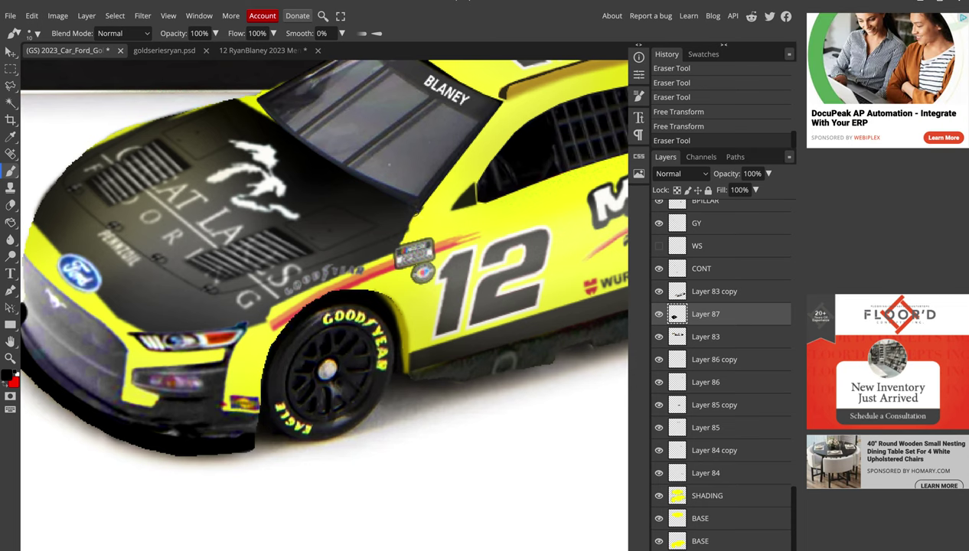
pyautogui.click(388, 163)
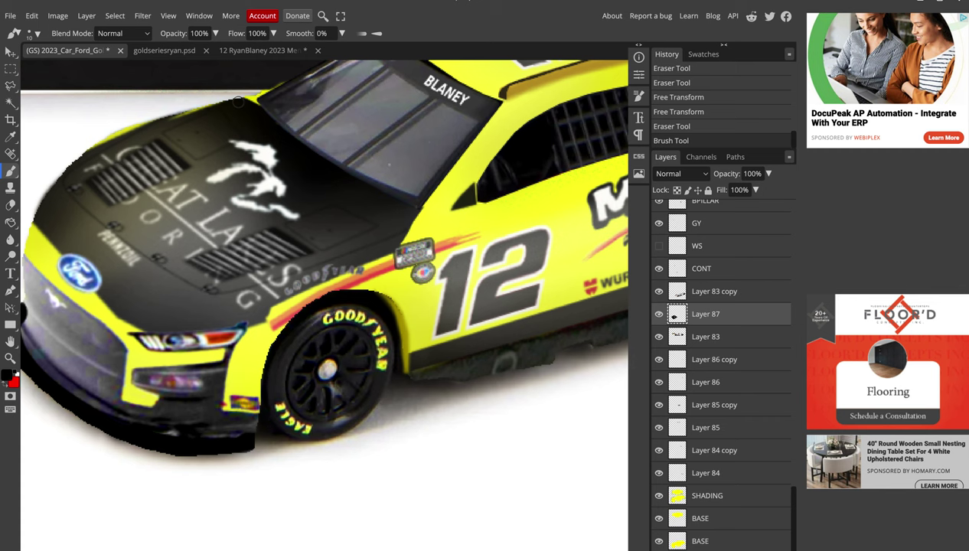
pyautogui.click(389, 164)
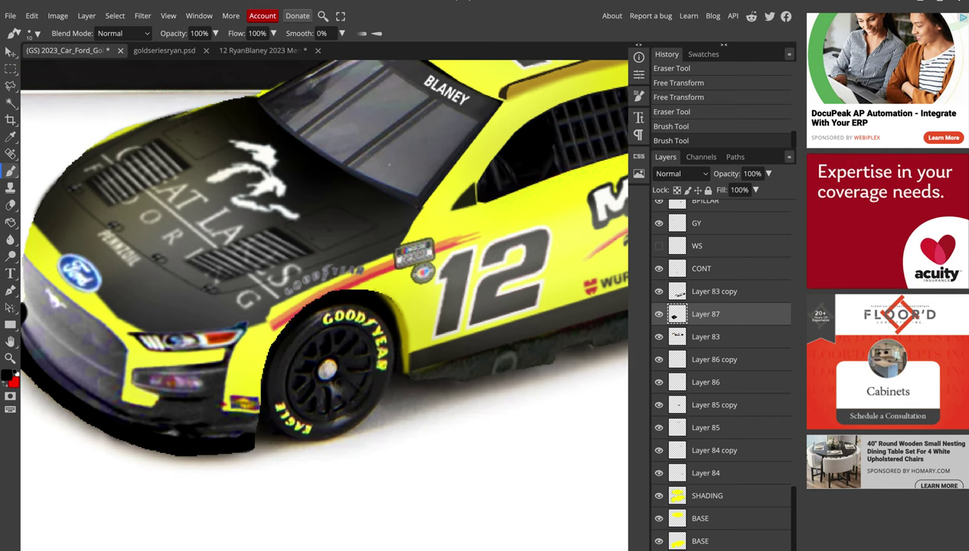
pyautogui.moveTo(169, 116); pyautogui.dragTo(214, 101)
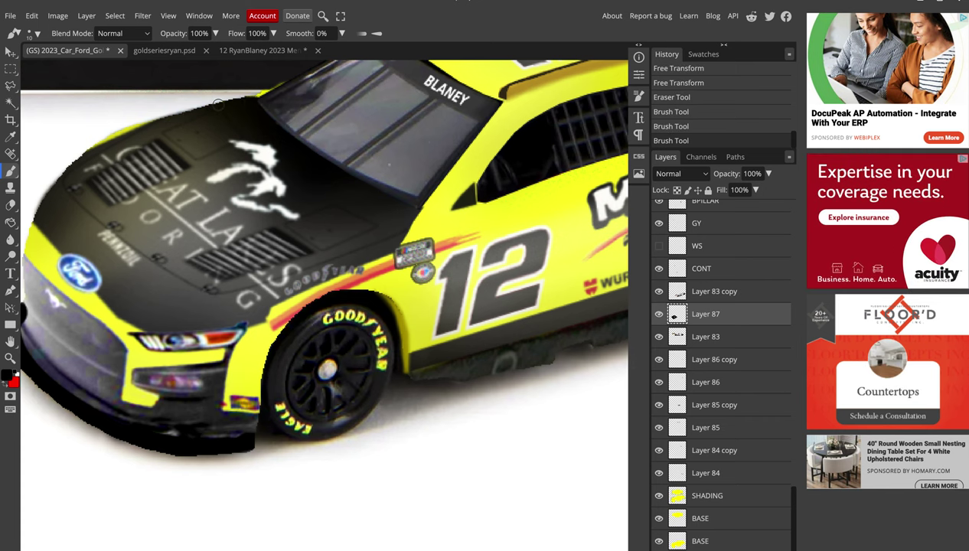
# Touch up the hood's top-left edge with dark paint
pyautogui.scroll(-1, 211, 103)
pyautogui.scroll(-1, 208, 113)
pyautogui.scroll(1, 191, 132)
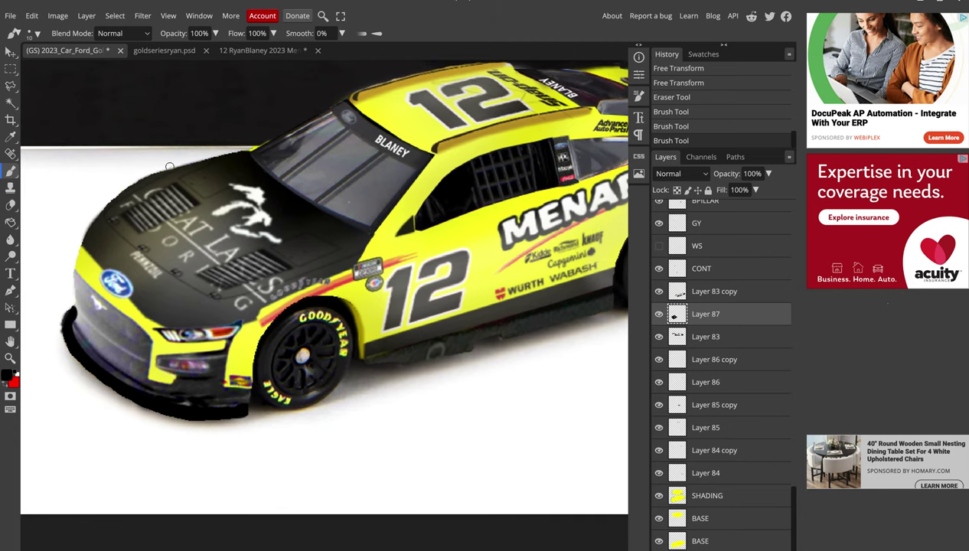
pyautogui.click(113, 197)
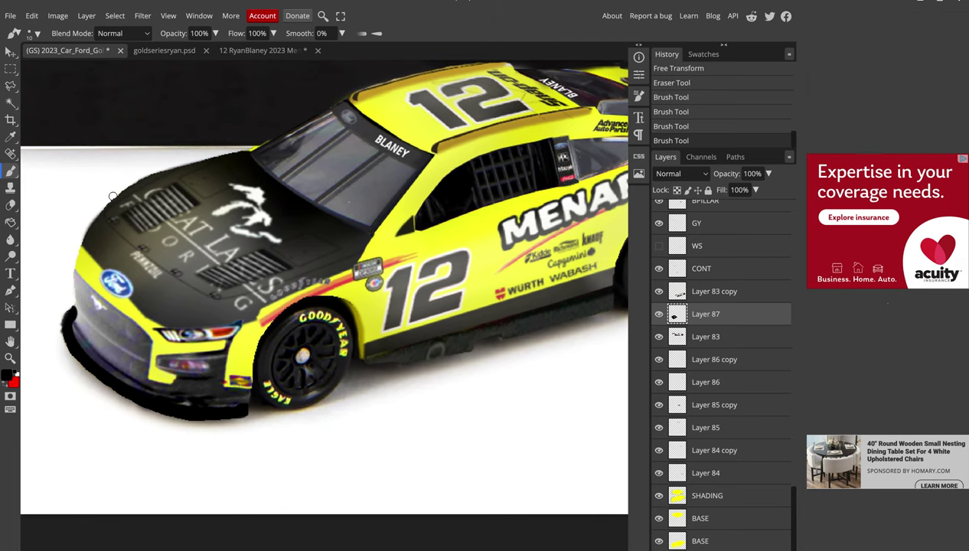
# Paint a stroke along the front fender edge, undo it, then redo it
pyautogui.scroll(-2, 218, 167)
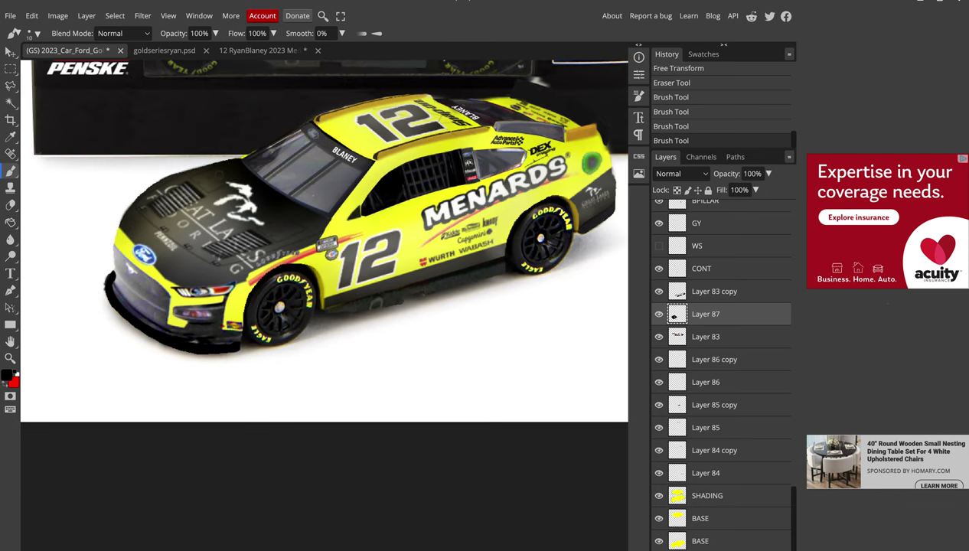
pyautogui.scroll(3, 237, 310)
pyautogui.scroll(3, 236, 310)
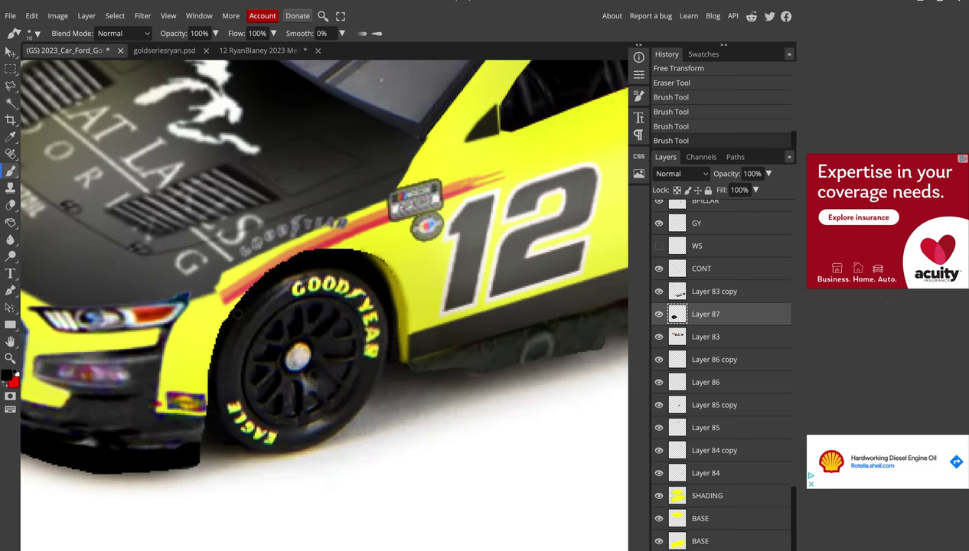
pyautogui.scroll(-2, 210, 300)
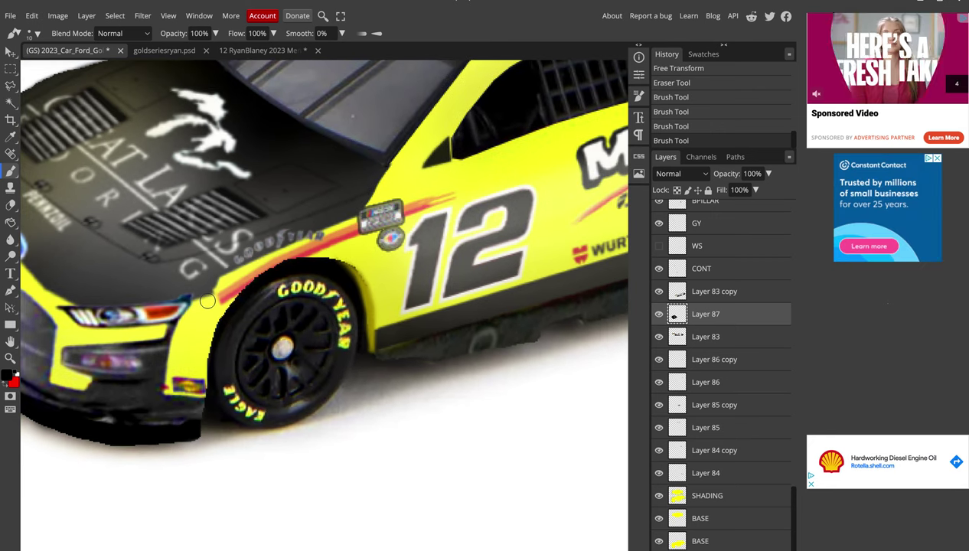
pyautogui.moveTo(207, 299); pyautogui.dragTo(213, 280)
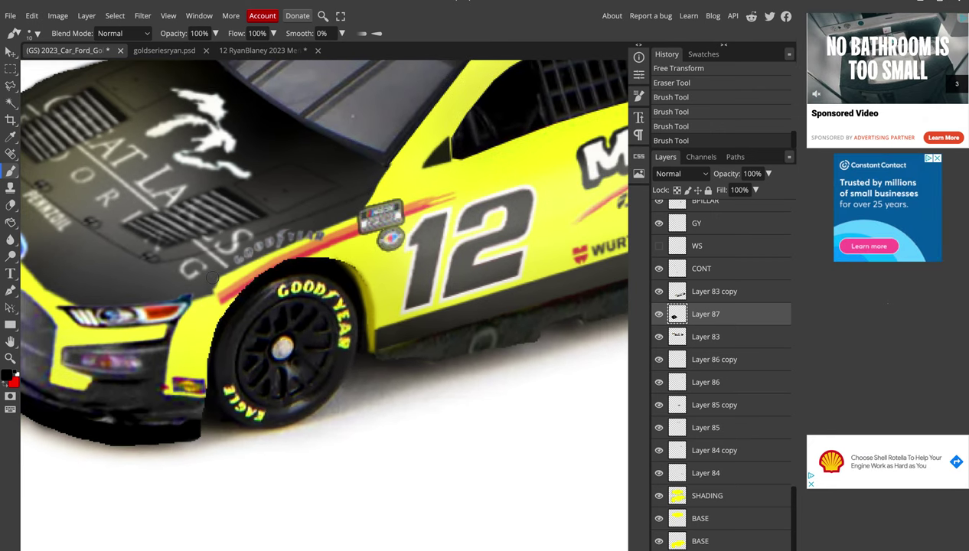
pyautogui.hotkey('ctrl', 'z')
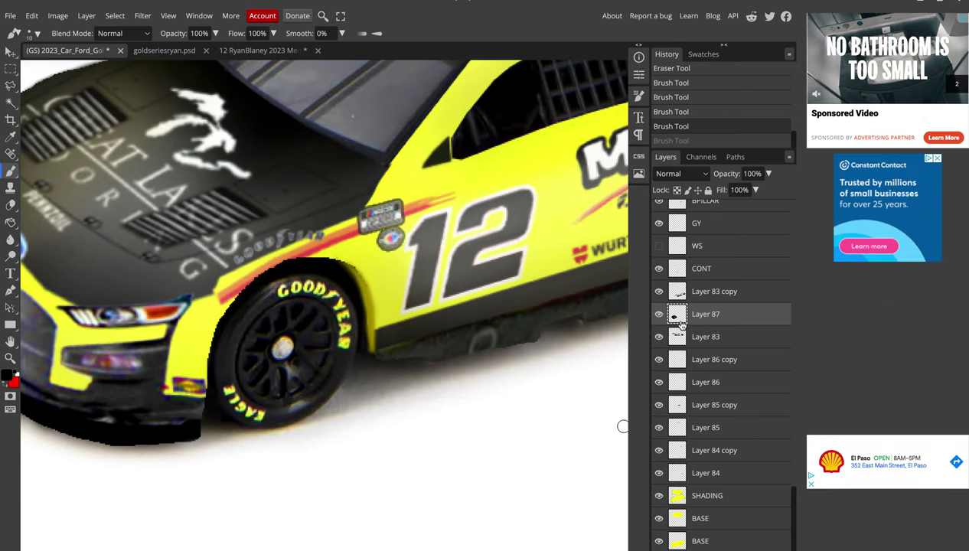
pyautogui.hotkey('ctrl', 'shift', 'z')
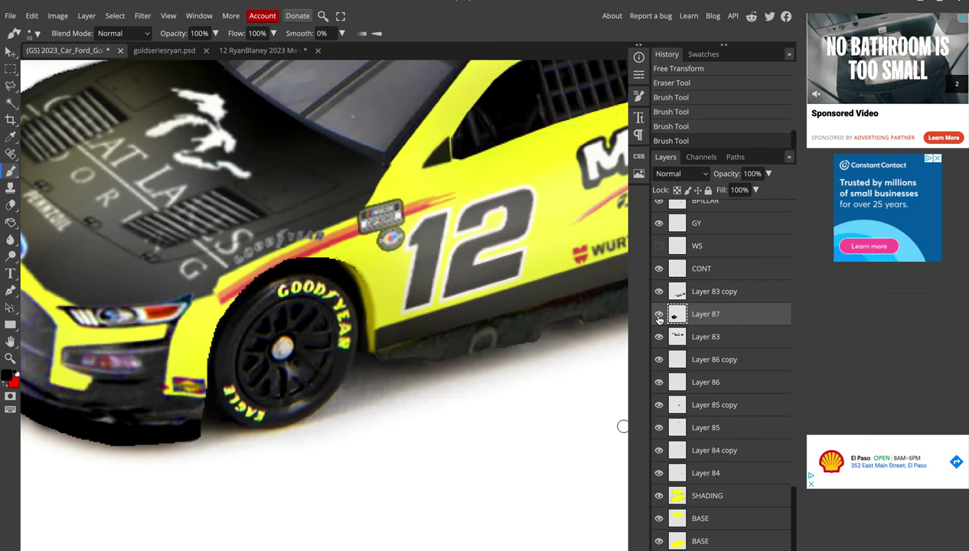
pyautogui.click(676, 291)
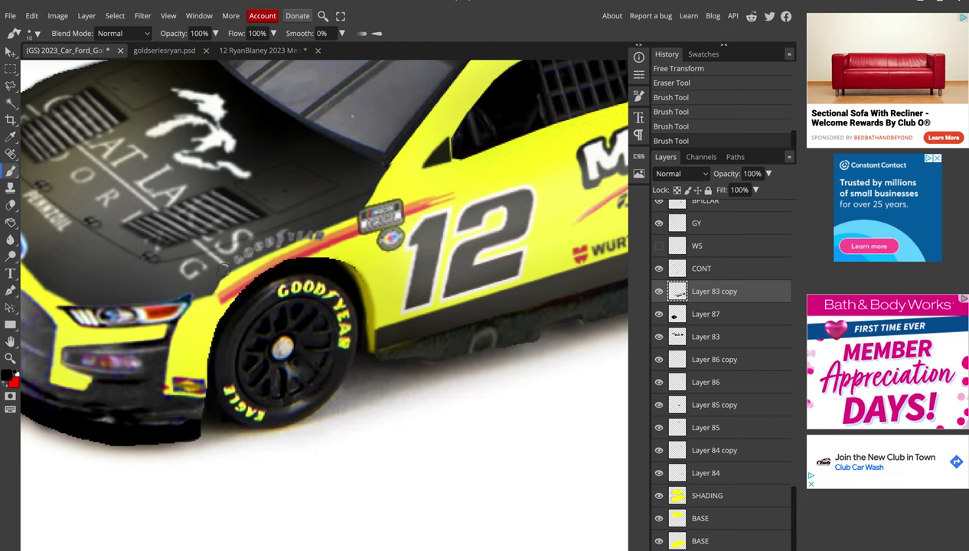
pyautogui.click(223, 270)
pyautogui.hotkey('ctrl', 'z')
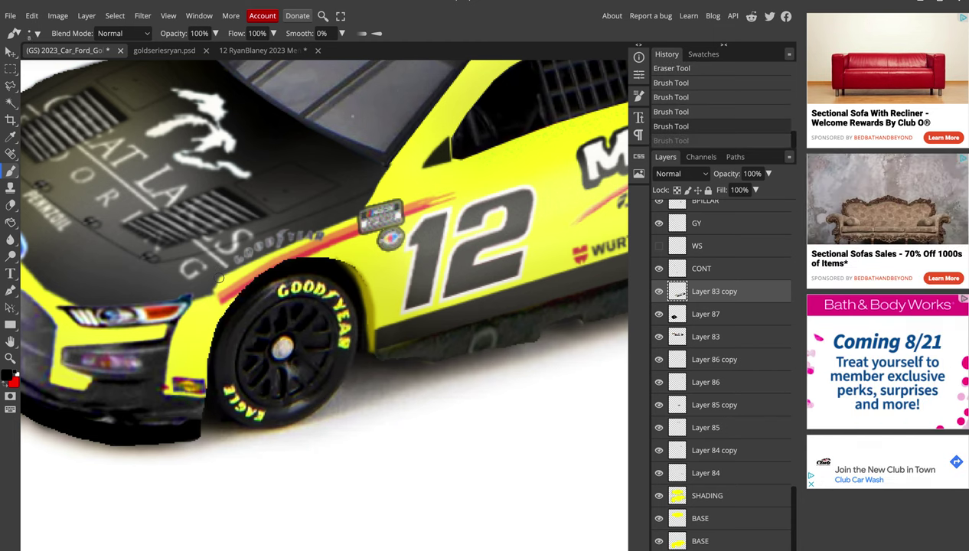
pyautogui.click(214, 283)
pyautogui.hotkey('ctrl', 'z')
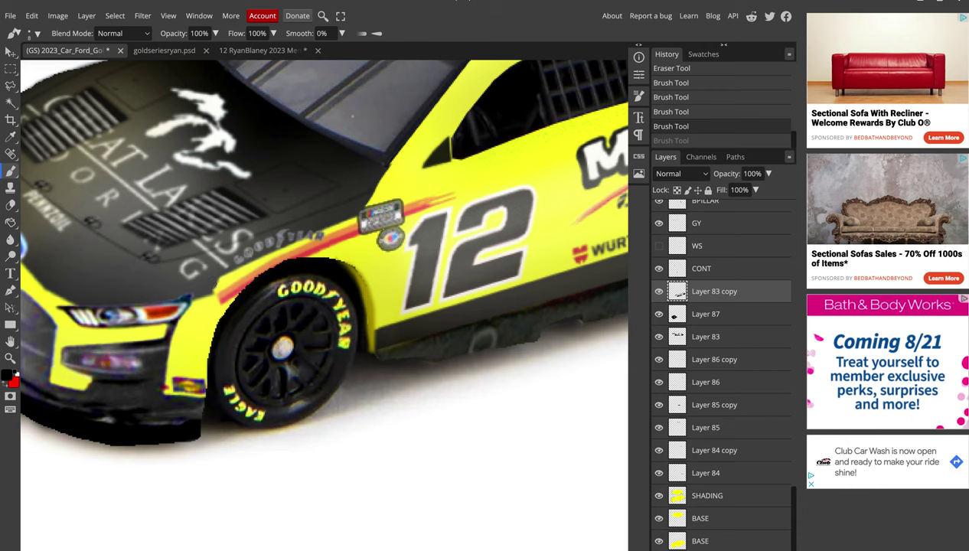
pyautogui.click(215, 280)
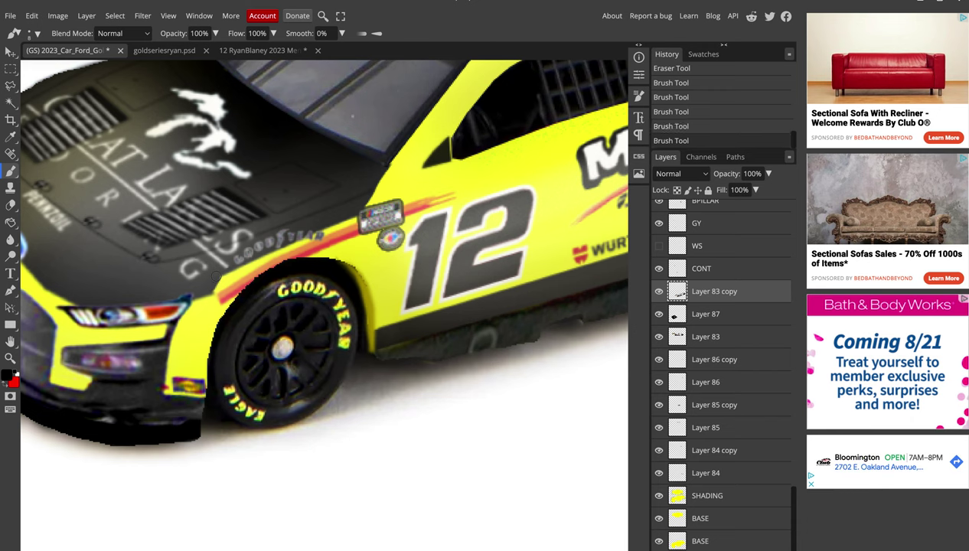
pyautogui.scroll(-2, 216, 277)
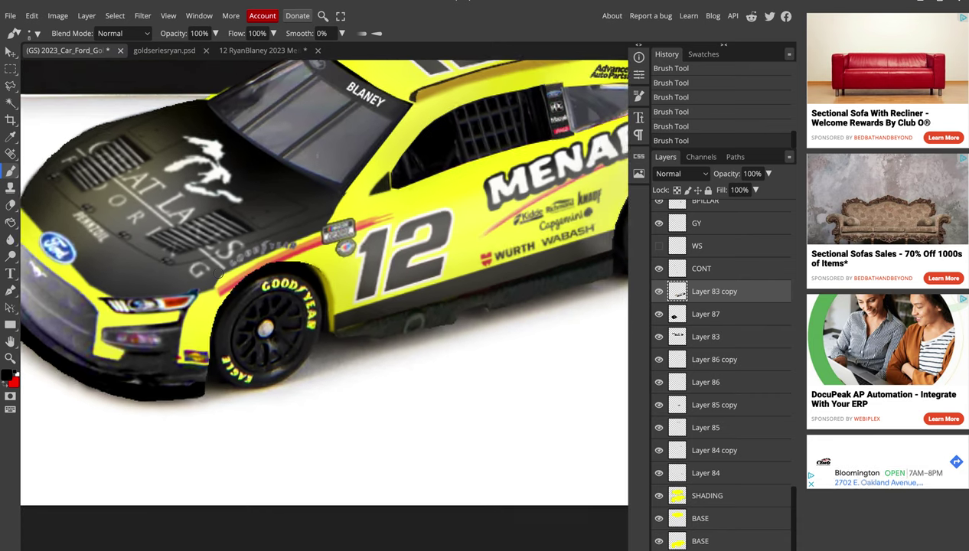
pyautogui.scroll(-2, 216, 277)
pyautogui.scroll(-1, 216, 277)
pyautogui.scroll(-1, 218, 275)
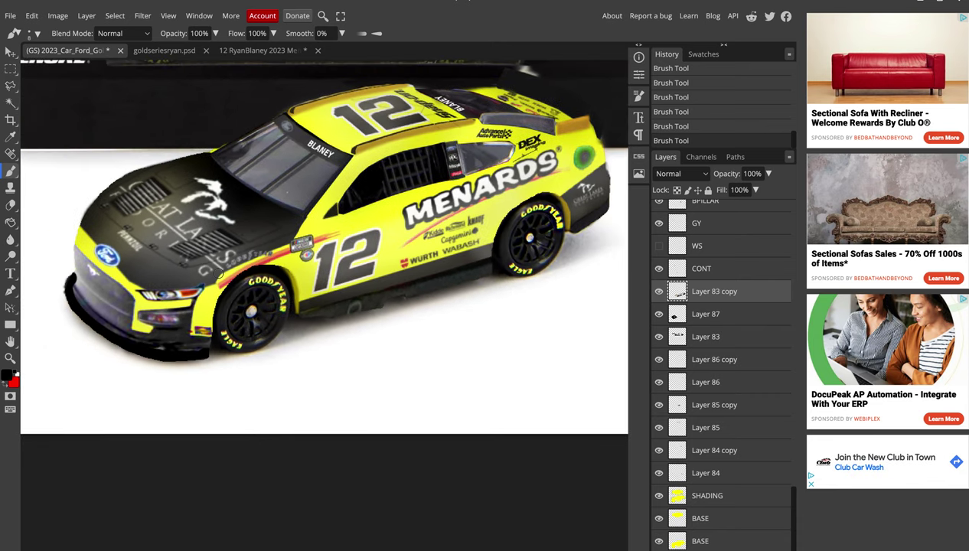
pyautogui.scroll(1, 218, 275)
pyautogui.scroll(1, 289, 244)
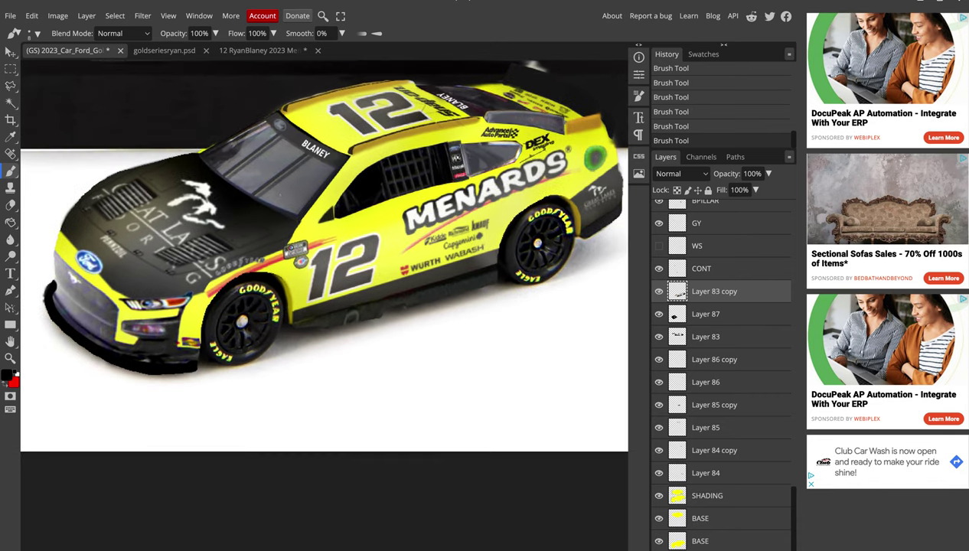
pyautogui.scroll(1, 289, 245)
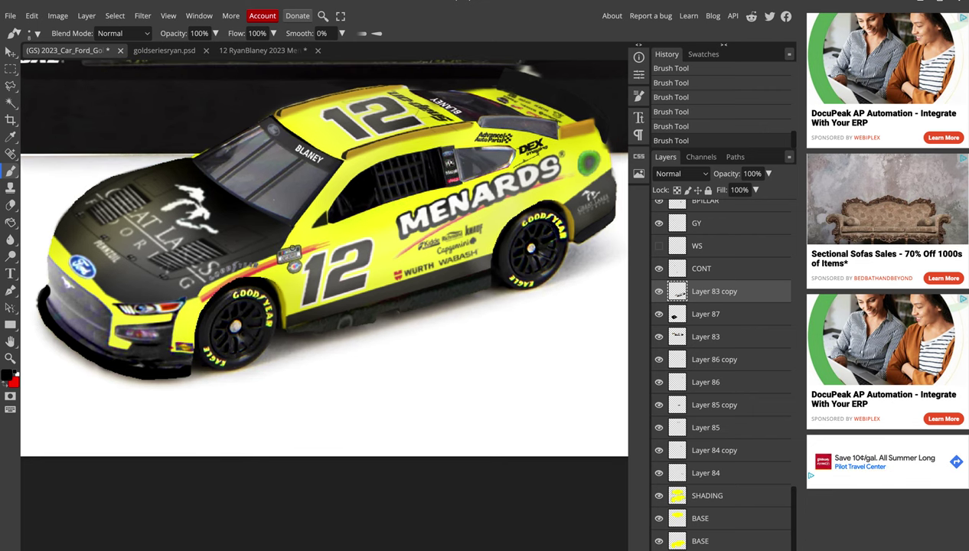
pyautogui.scroll(-1, 293, 247)
pyautogui.scroll(-1, 293, 247)
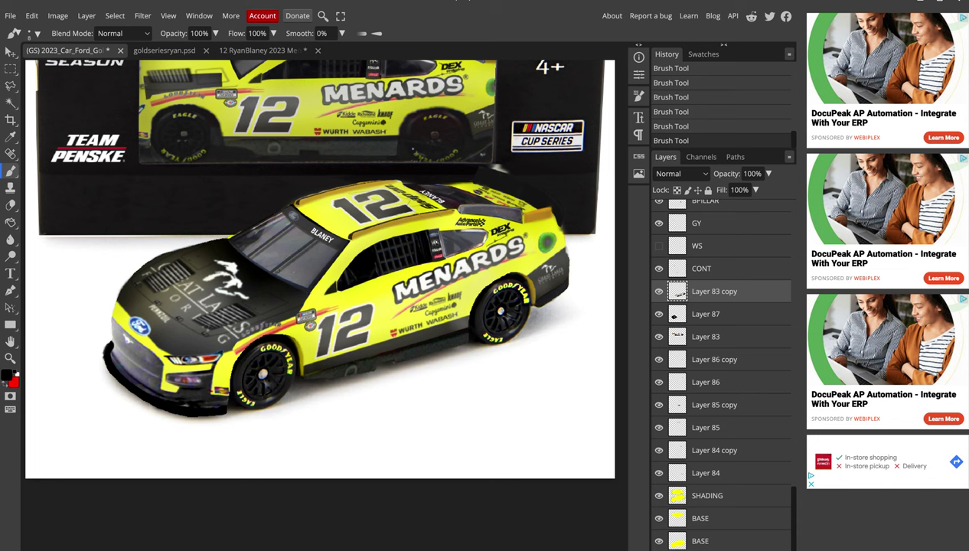
# Shrink Layer 87's front-end artwork to about 96% from its corner handles and commit
pyautogui.click(10, 50)
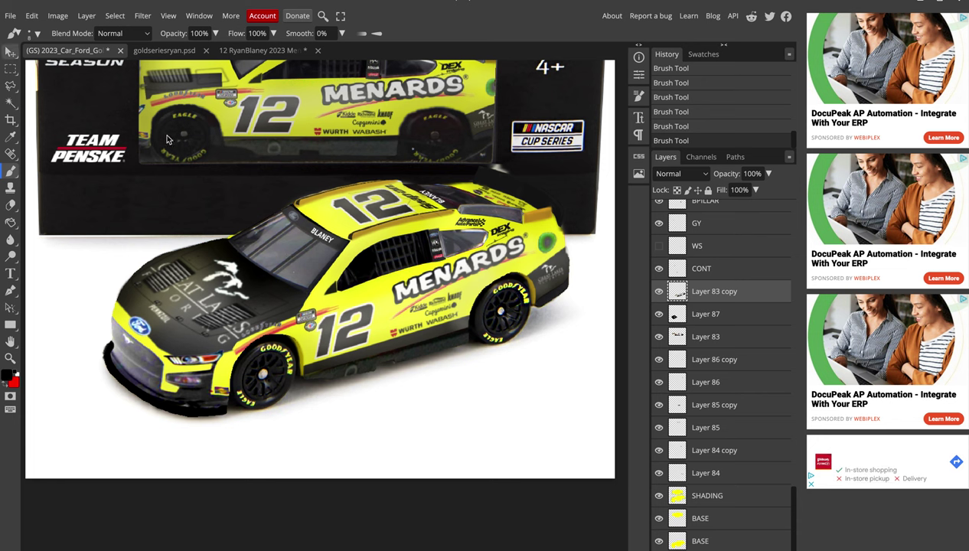
pyautogui.click(669, 320)
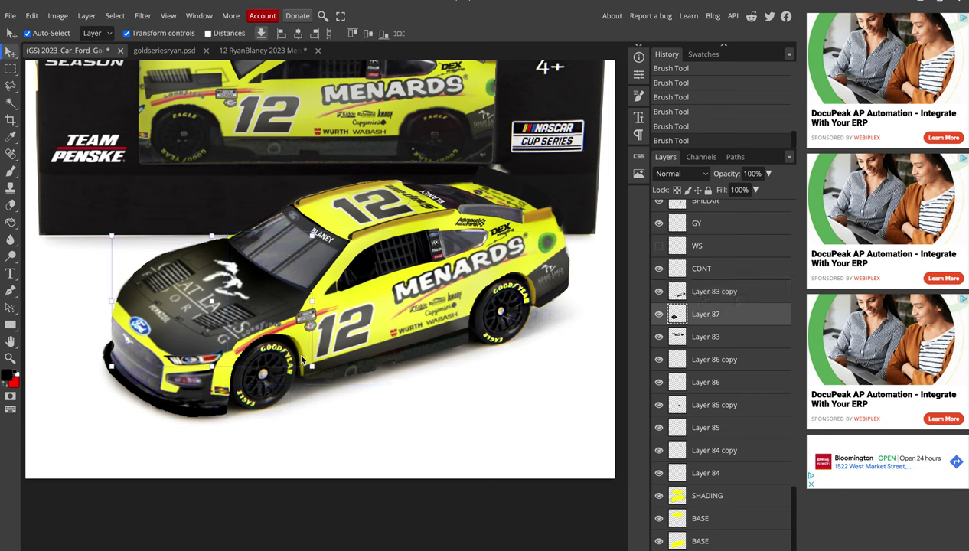
pyautogui.moveTo(310, 365); pyautogui.dragTo(297, 360)
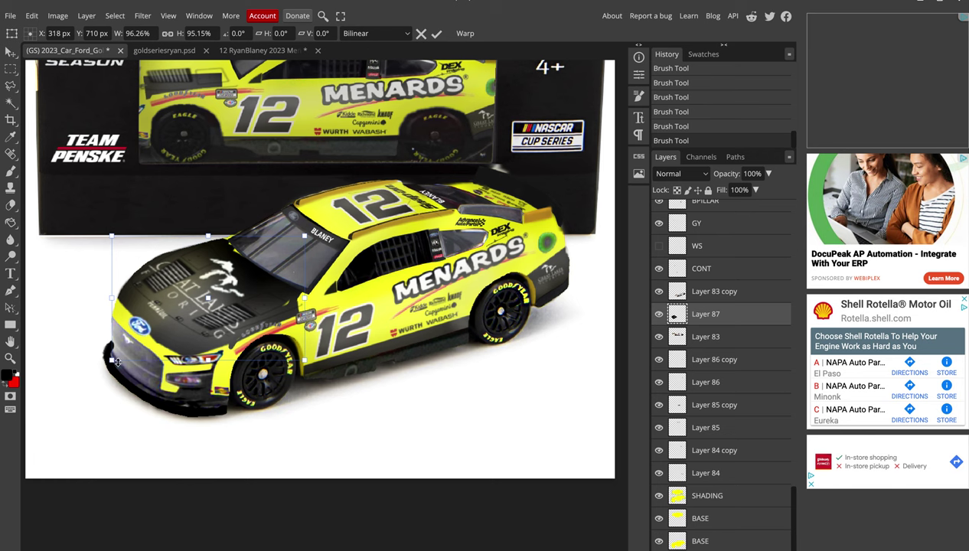
pyautogui.moveTo(111, 362); pyautogui.dragTo(111, 362)
pyautogui.moveTo(111, 364); pyautogui.dragTo(112, 364)
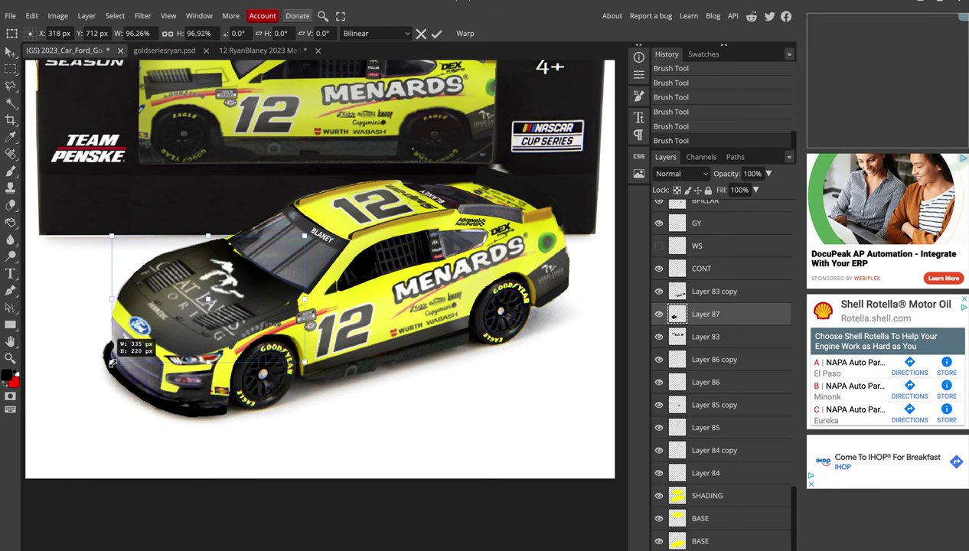
pyautogui.press('Return')
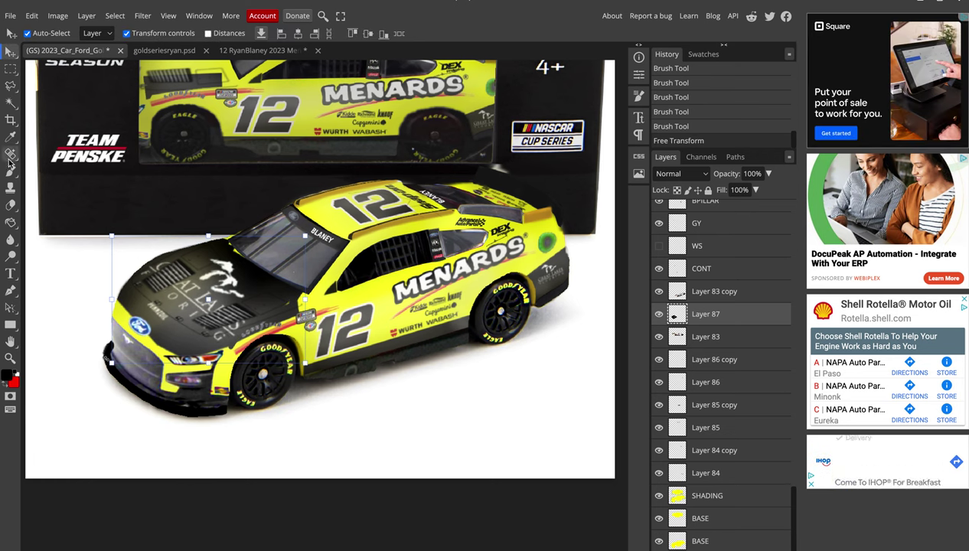
pyautogui.click(10, 153)
# Paint dark touch-ups along the front fender edge with a slightly larger brush
pyautogui.click(11, 170)
pyautogui.scroll(1, 306, 325)
pyautogui.scroll(3, 304, 317)
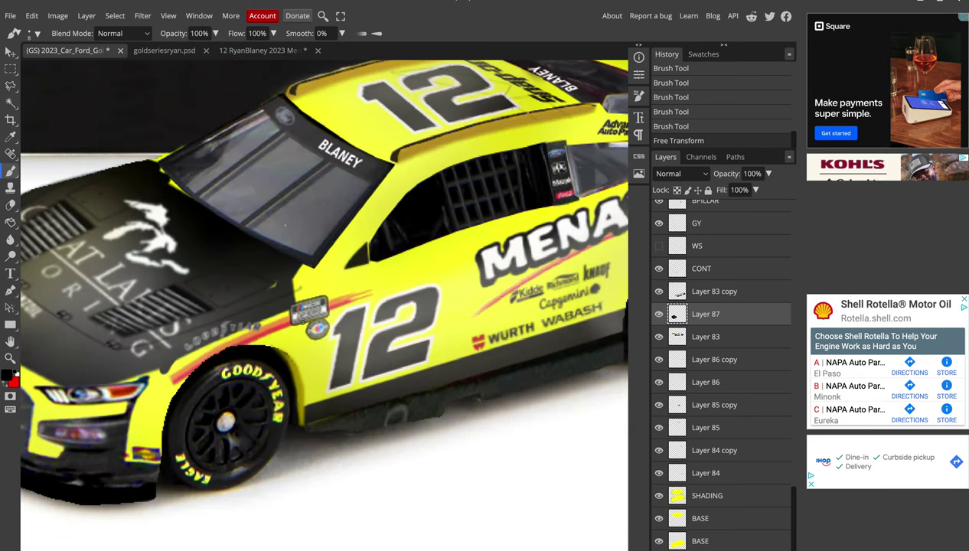
pyautogui.press(']')
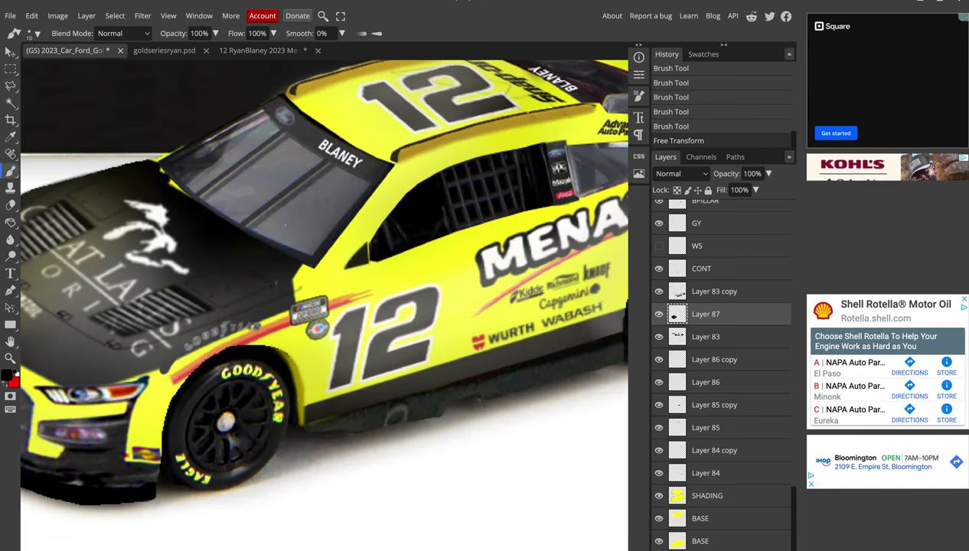
pyautogui.click(295, 289)
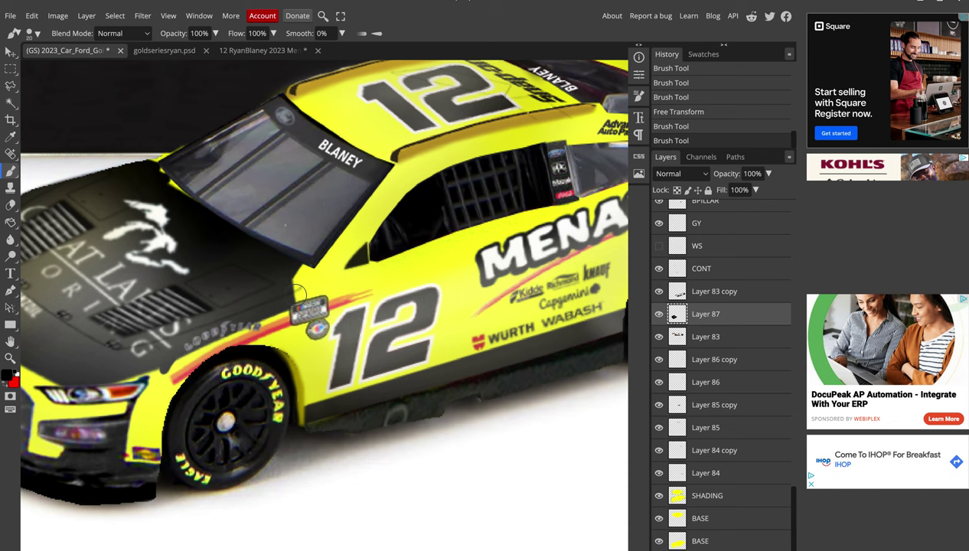
pyautogui.moveTo(294, 290); pyautogui.dragTo(306, 272)
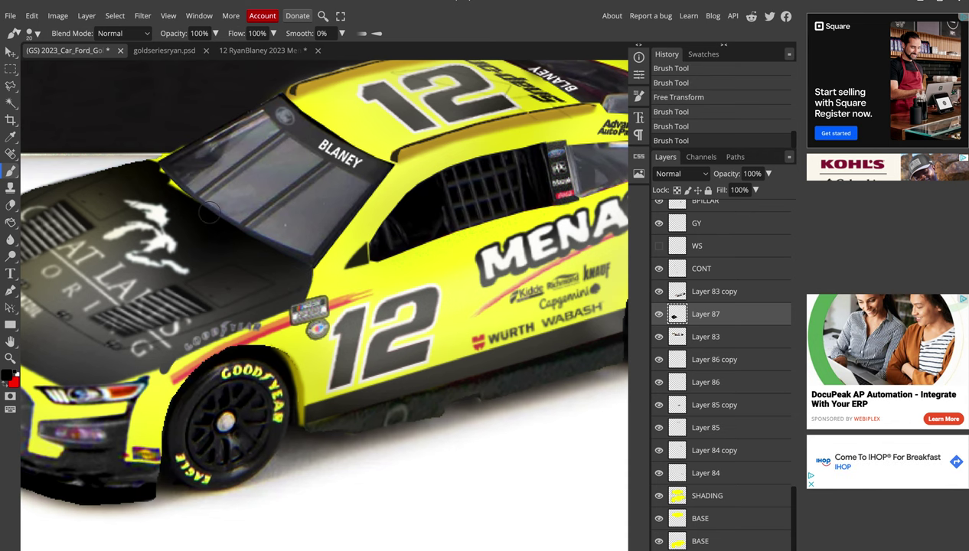
pyautogui.click(143, 173)
pyautogui.scroll(-1, 143, 173)
pyautogui.scroll(1, 142, 329)
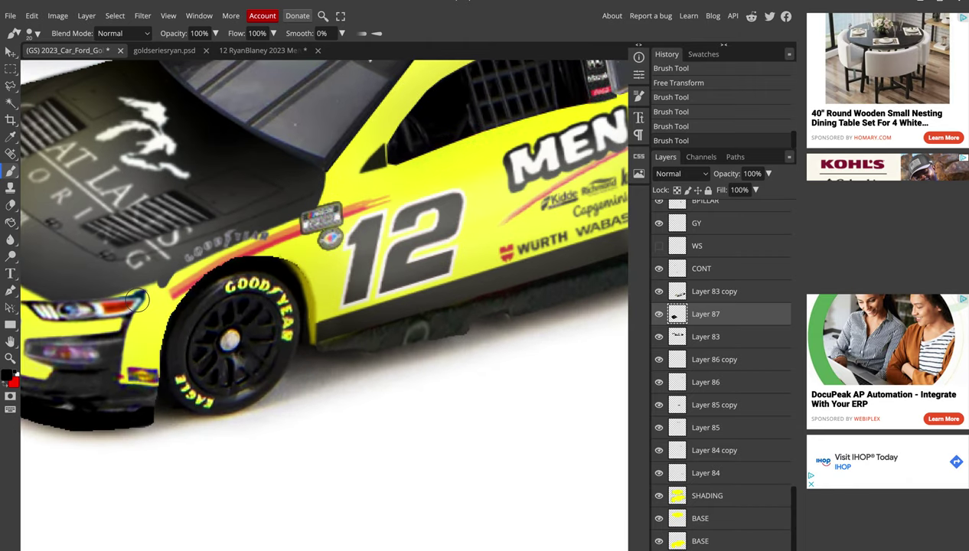
pyautogui.scroll(1, 57, 268)
pyautogui.scroll(1, 58, 268)
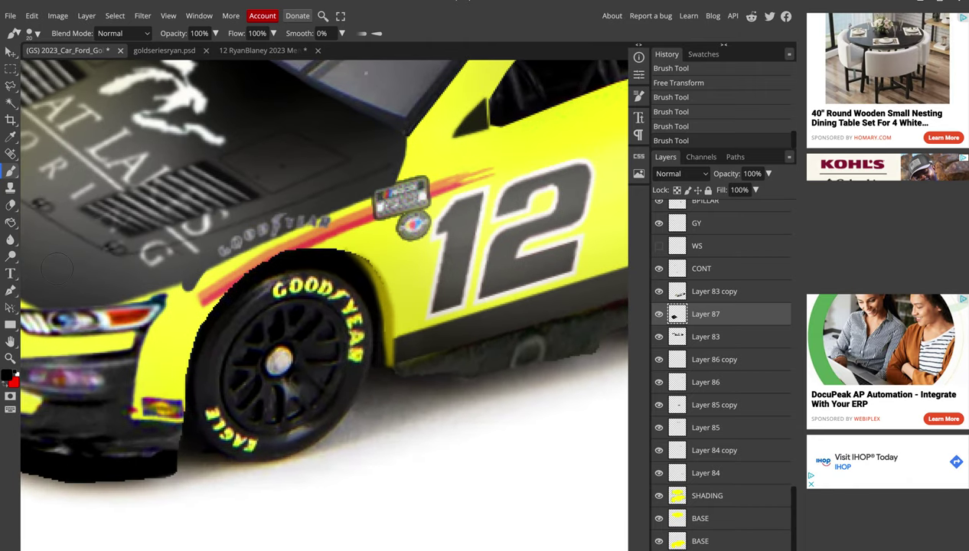
# Erase two stray spots along the fender on Layer 83 copy and review the car
pyautogui.click(11, 205)
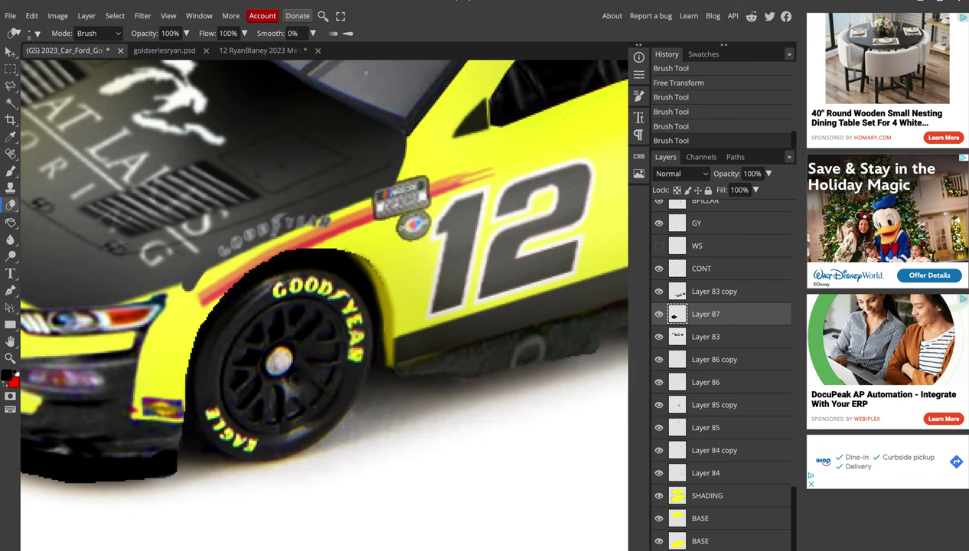
pyautogui.keyDown('ctrl'); pyautogui.click(283, 308); pyautogui.keyUp('ctrl')
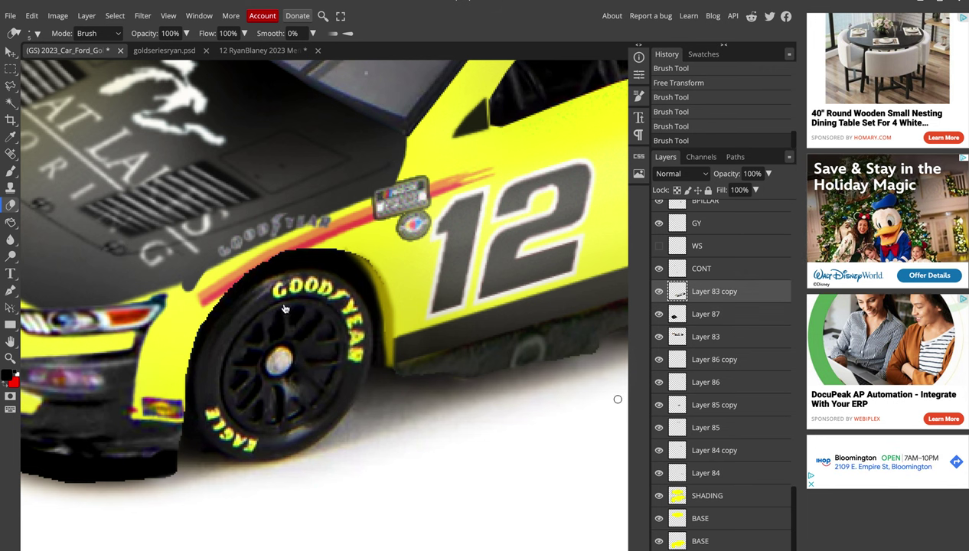
pyautogui.click(188, 288)
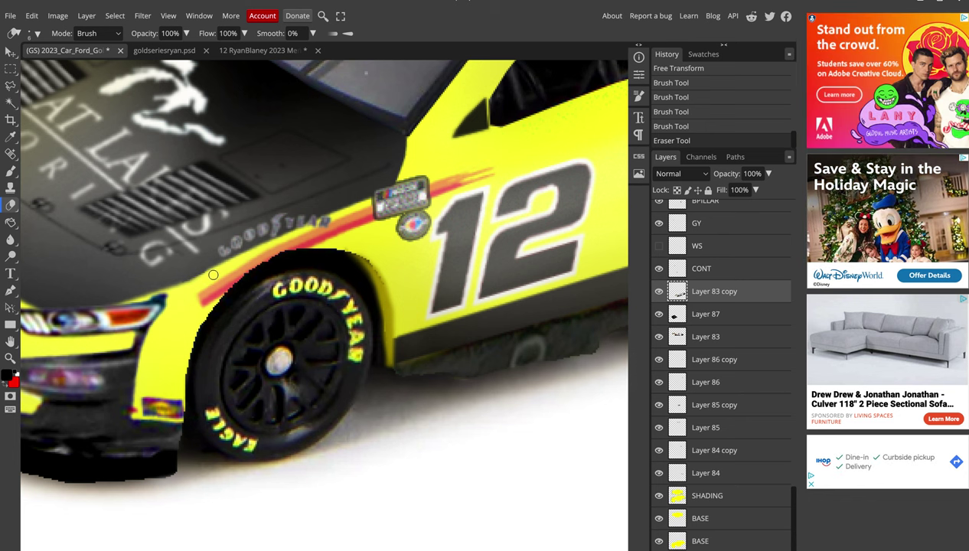
pyautogui.click(207, 278)
pyautogui.scroll(-1, 212, 275)
pyautogui.scroll(-2, 212, 274)
pyautogui.scroll(-2, 212, 275)
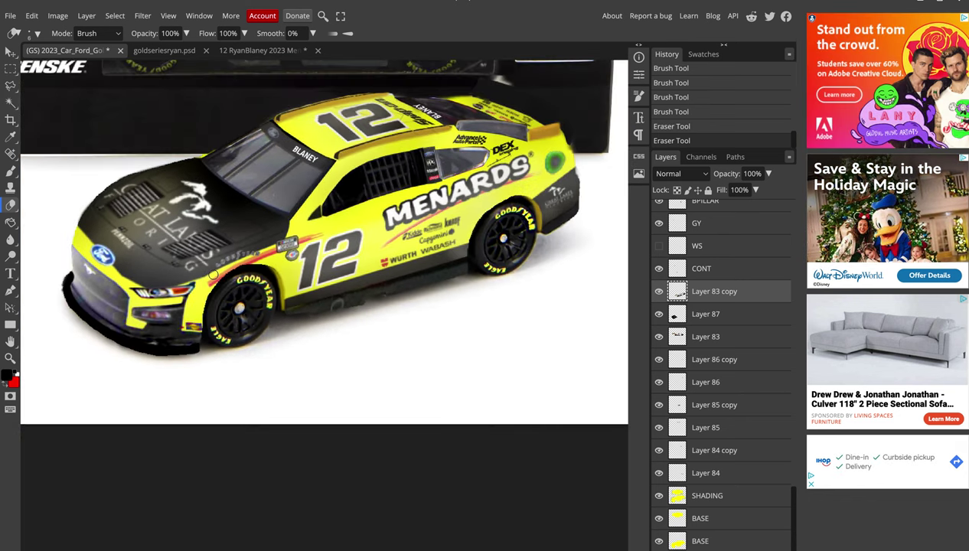
pyautogui.scroll(1, 212, 275)
pyautogui.scroll(1, 213, 275)
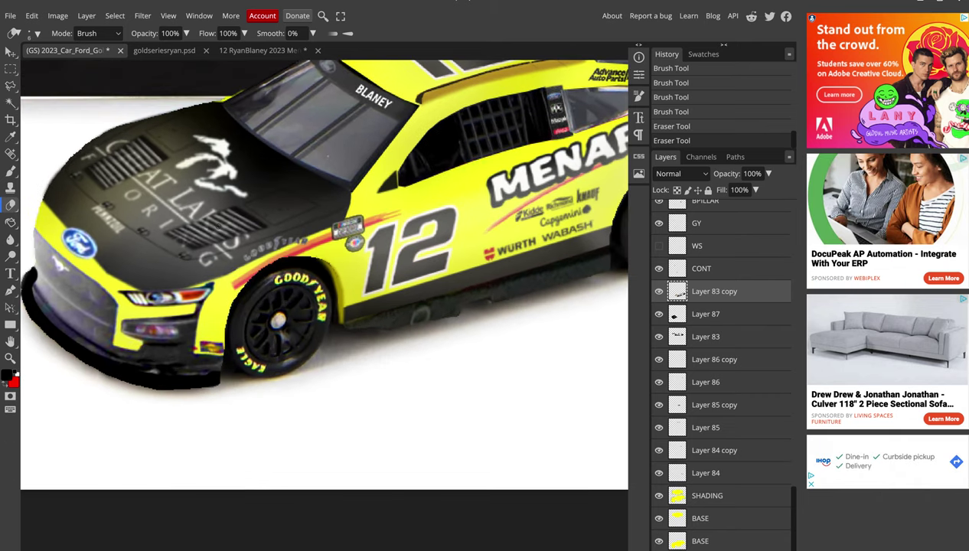
# Duplicate Layer 87, then undo the duplicate
pyautogui.click(683, 325)
pyautogui.hotkey('ctrl', 'j')
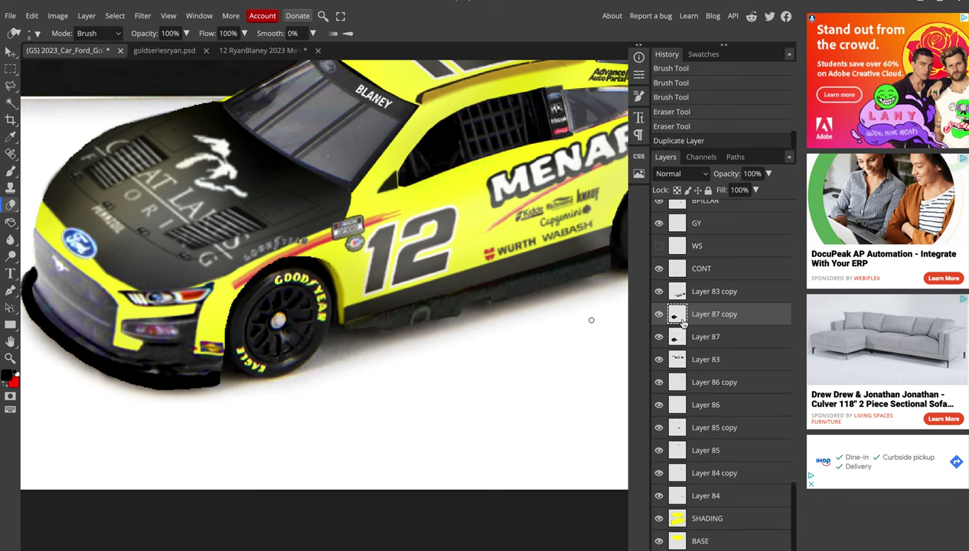
pyautogui.hotkey('ctrl', 'z')
# Try an Exposure of 1.63 on Layer 87, undo it, and zoom out
pyautogui.click(58, 15)
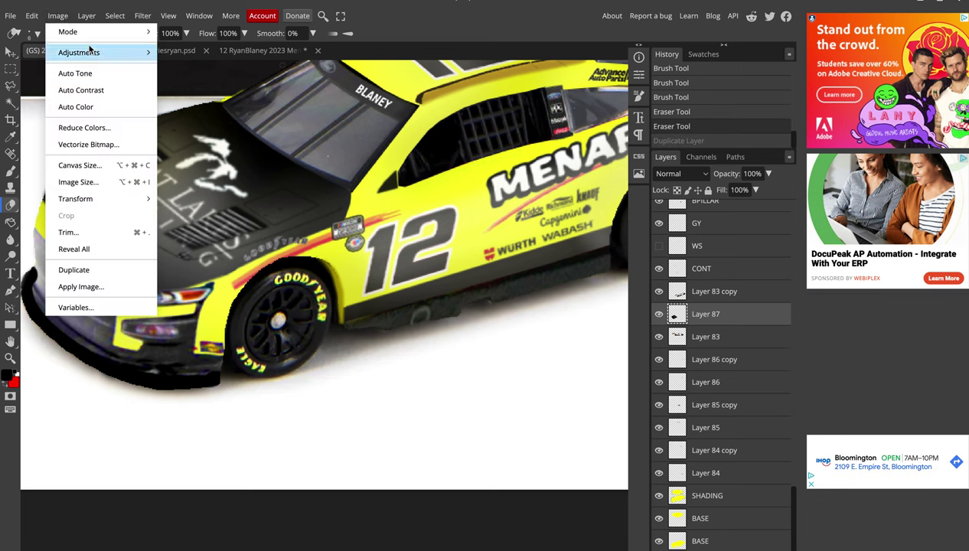
pyautogui.moveTo(79, 52)
pyautogui.click(190, 102)
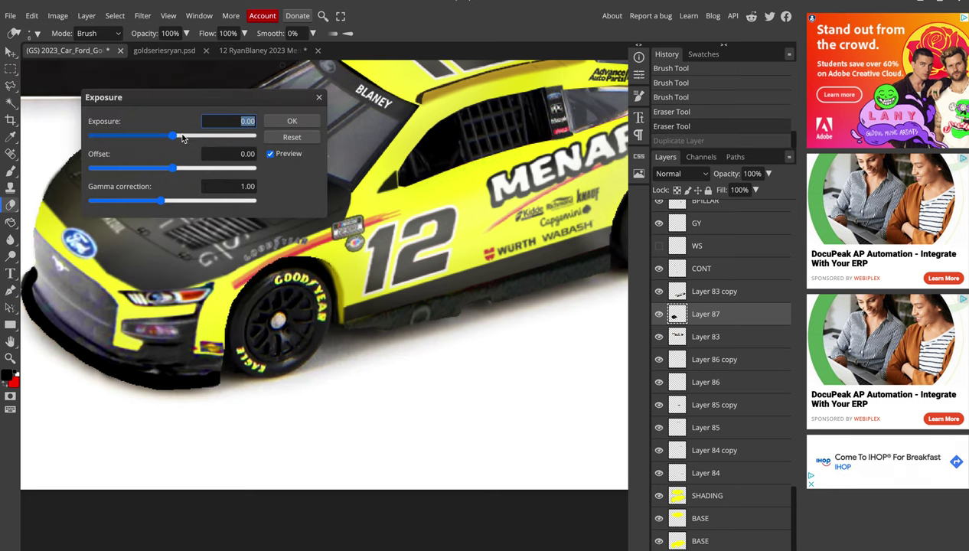
pyautogui.moveTo(194, 137); pyautogui.dragTo(204, 138)
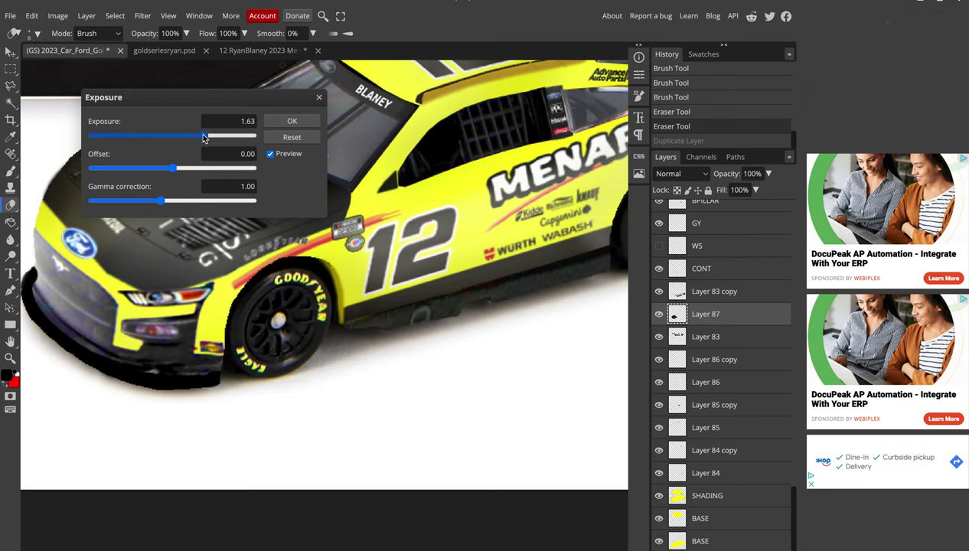
pyautogui.click(278, 121)
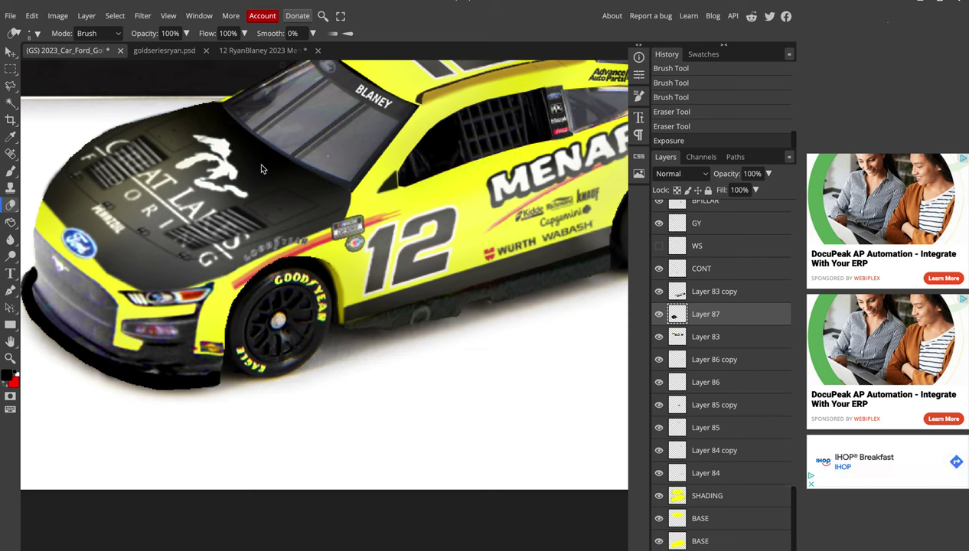
pyautogui.hotkey('ctrl', 'z')
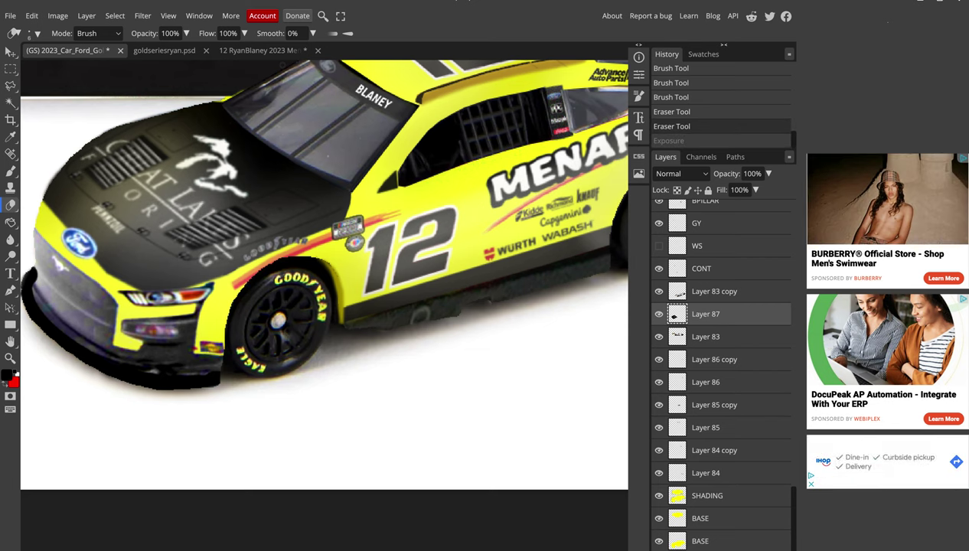
pyautogui.scroll(-2, 282, 65)
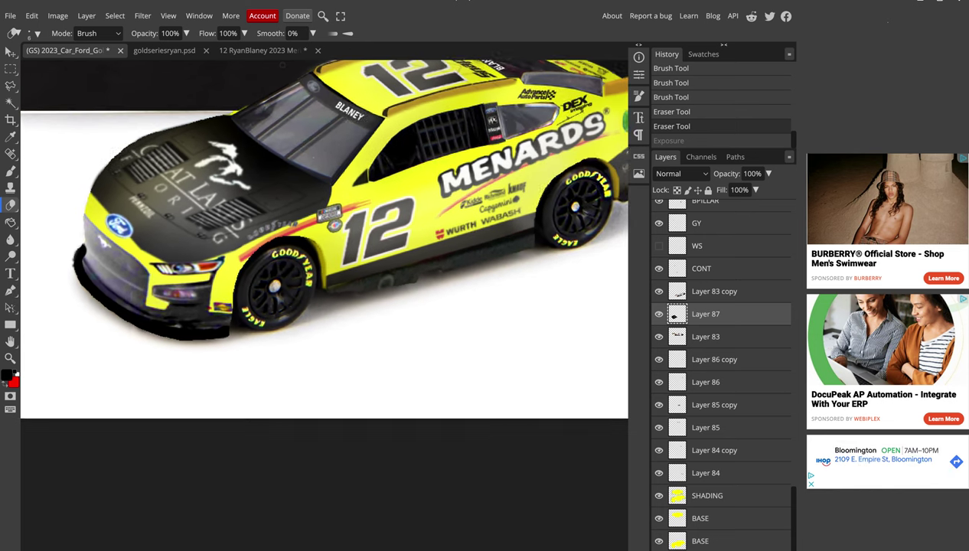
pyautogui.scroll(-1, 281, 65)
pyautogui.scroll(-1, 281, 65)
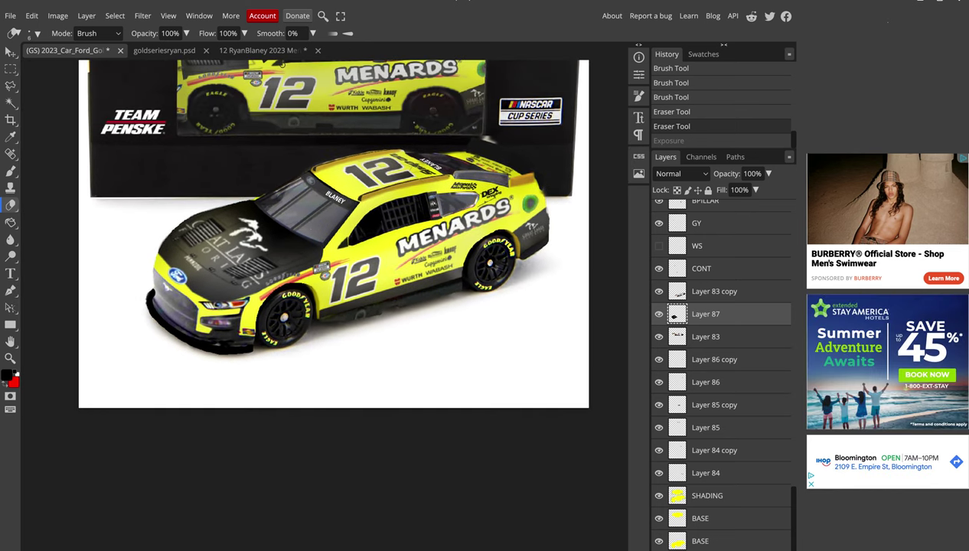
# Go through goldseriesryan.psd to the #12 car's flat paint template with the Lasso tool
pyautogui.click(183, 51)
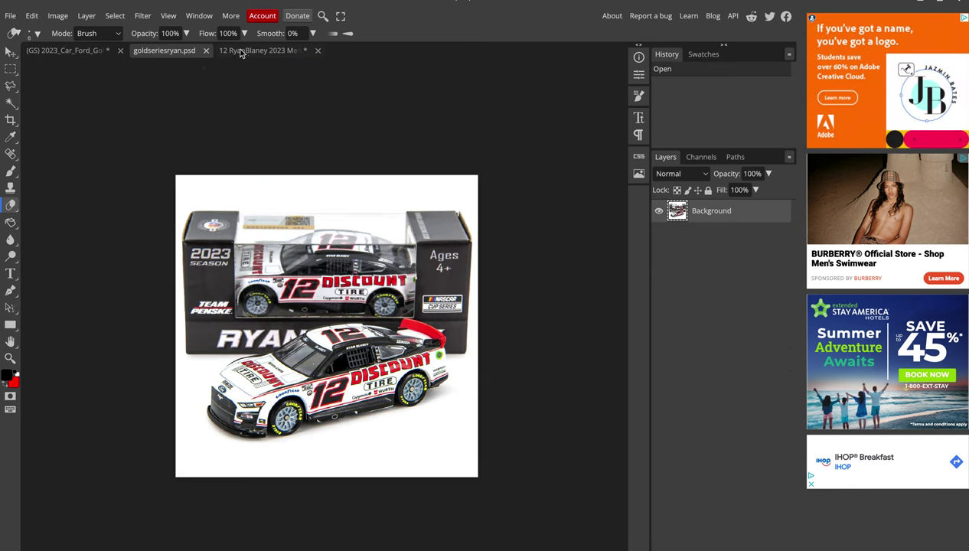
pyautogui.click(244, 51)
pyautogui.click(10, 85)
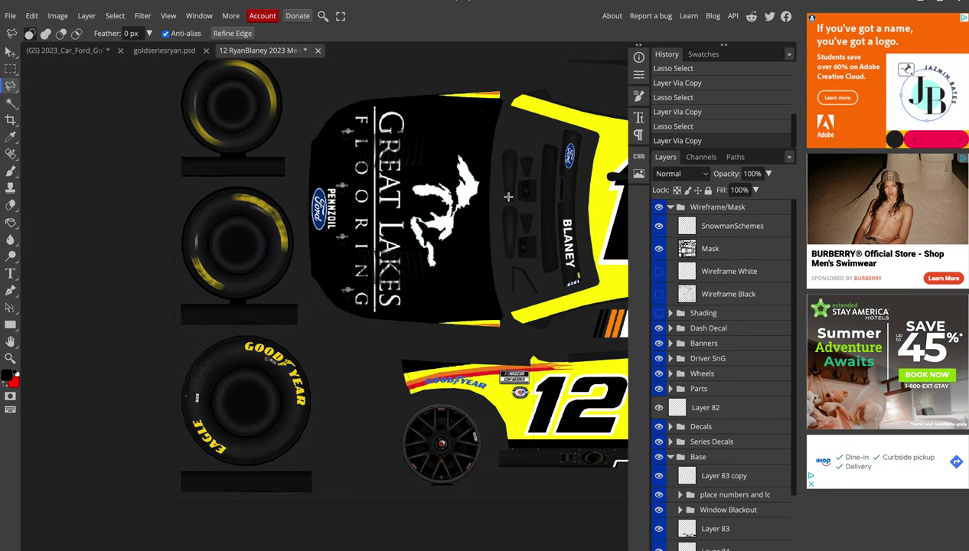
pyautogui.scroll(-3, 781, 398)
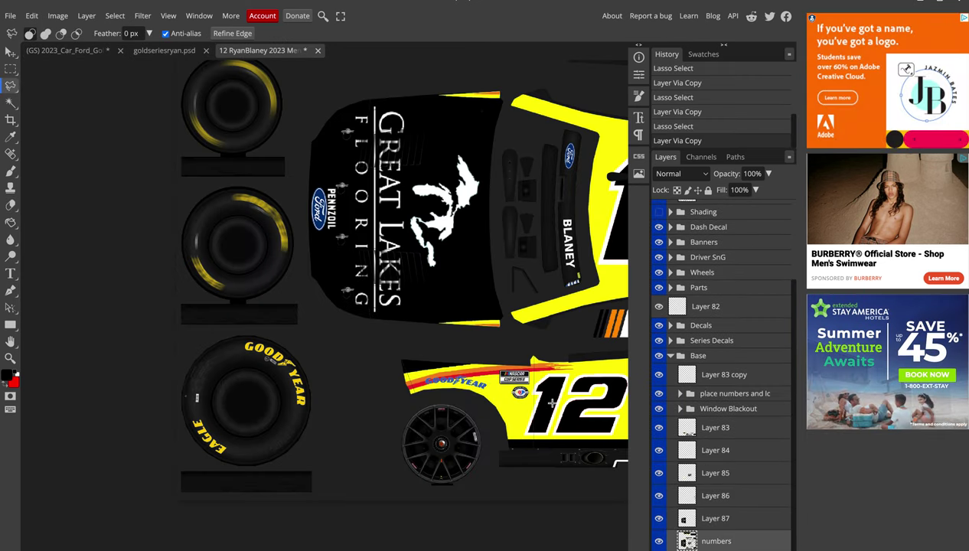
# Lasso the Great Lakes Flooring hood, copy it to a new layer, undo, and deselect
pyautogui.moveTo(514, 354); pyautogui.dragTo(504, 74)
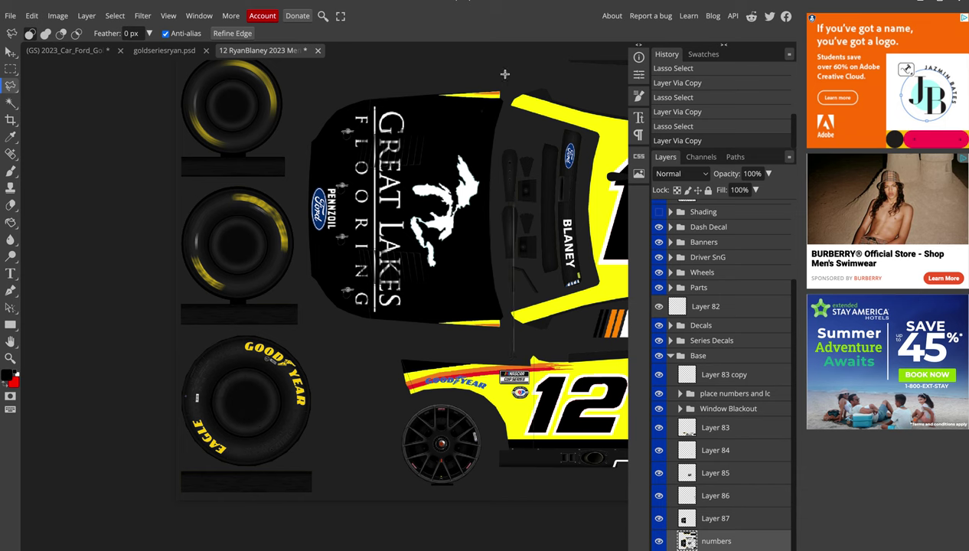
pyautogui.moveTo(504, 75); pyautogui.dragTo(329, 94)
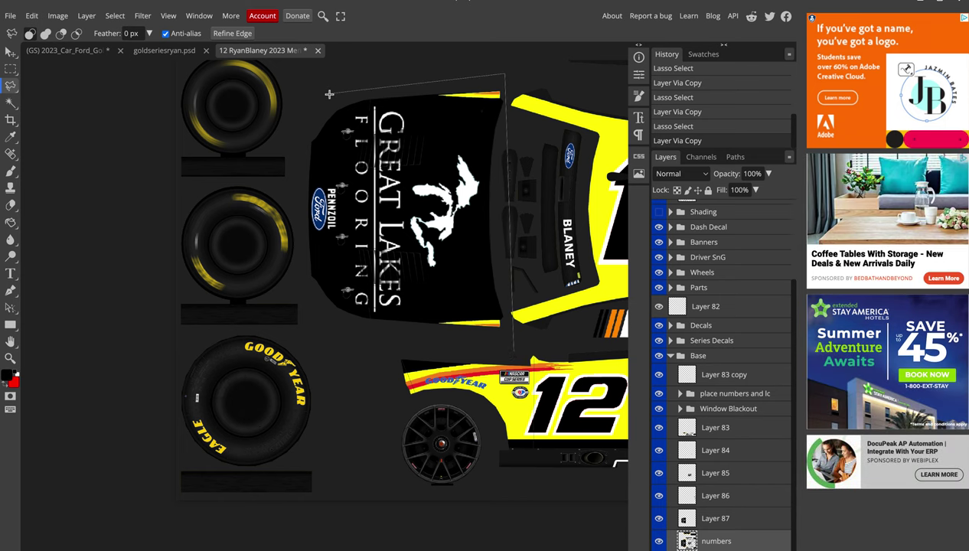
pyautogui.moveTo(304, 269); pyautogui.dragTo(298, 290)
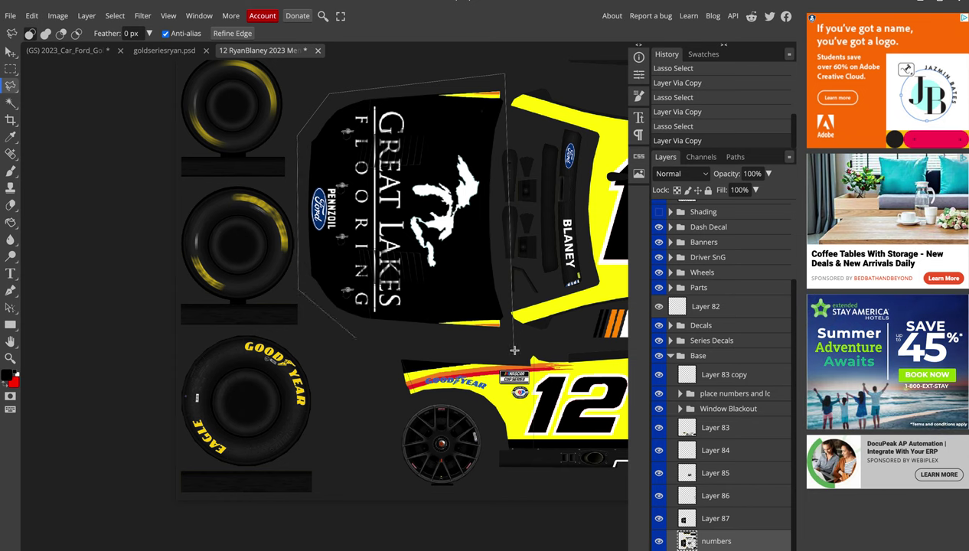
pyautogui.moveTo(514, 351); pyautogui.dragTo(514, 351)
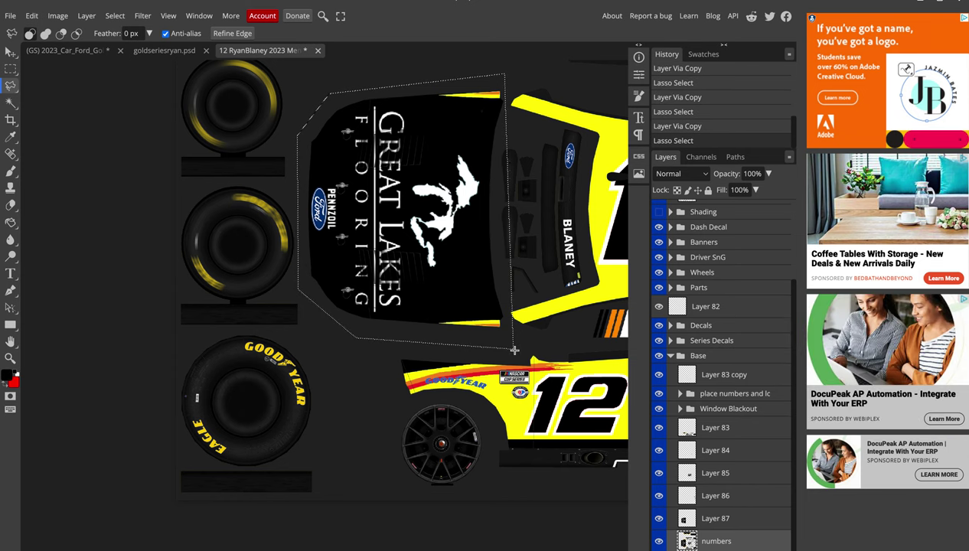
pyautogui.hotkey('ctrl', 'j')
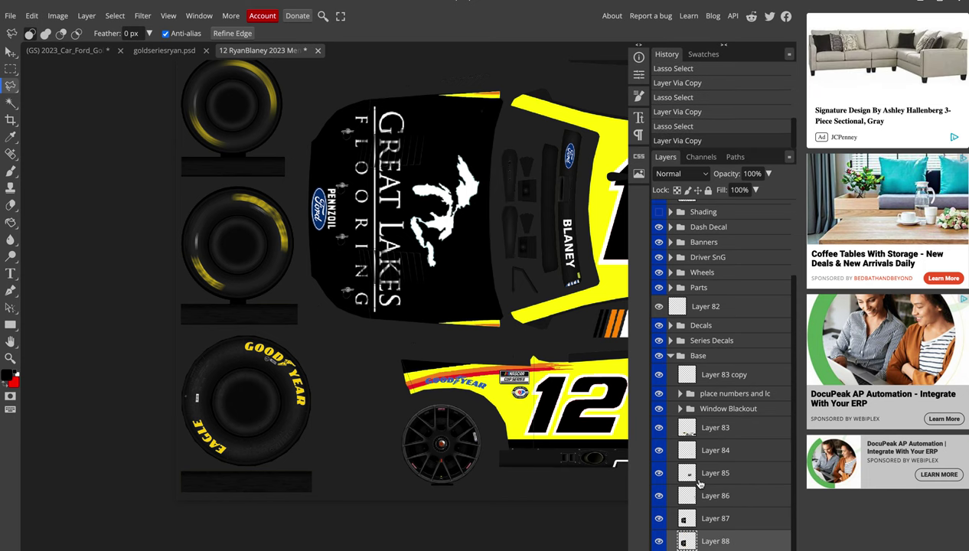
pyautogui.hotkey('ctrl', 'z')
pyautogui.hotkey('ctrl', 'd')
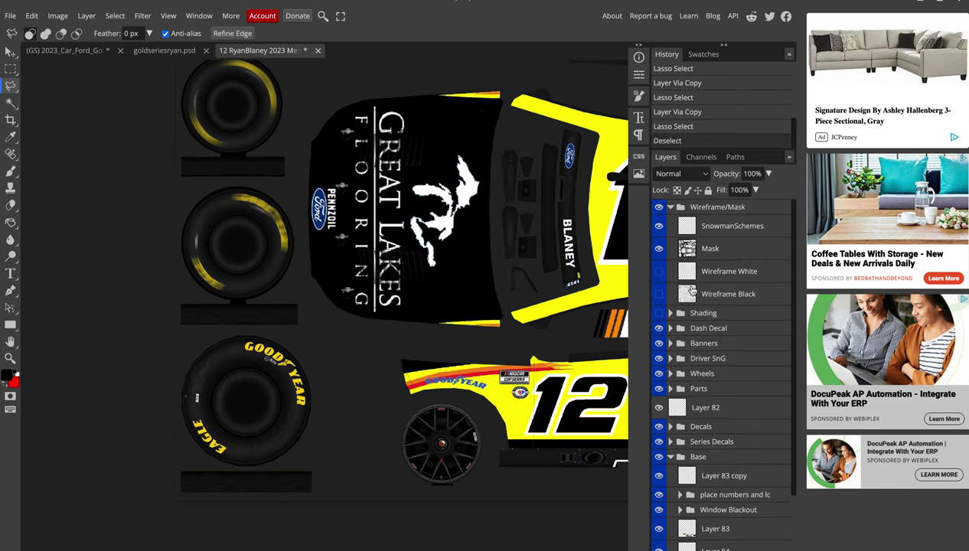
# Select the car part shapes on the Mask layer by colour, then undo the trial copy
pyautogui.click(719, 248)
pyautogui.click(11, 102)
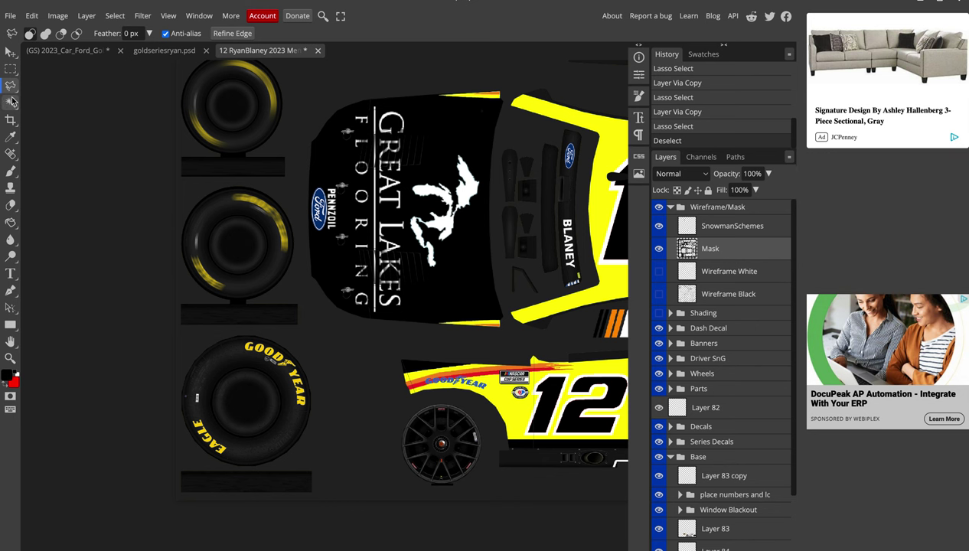
pyautogui.click(420, 208)
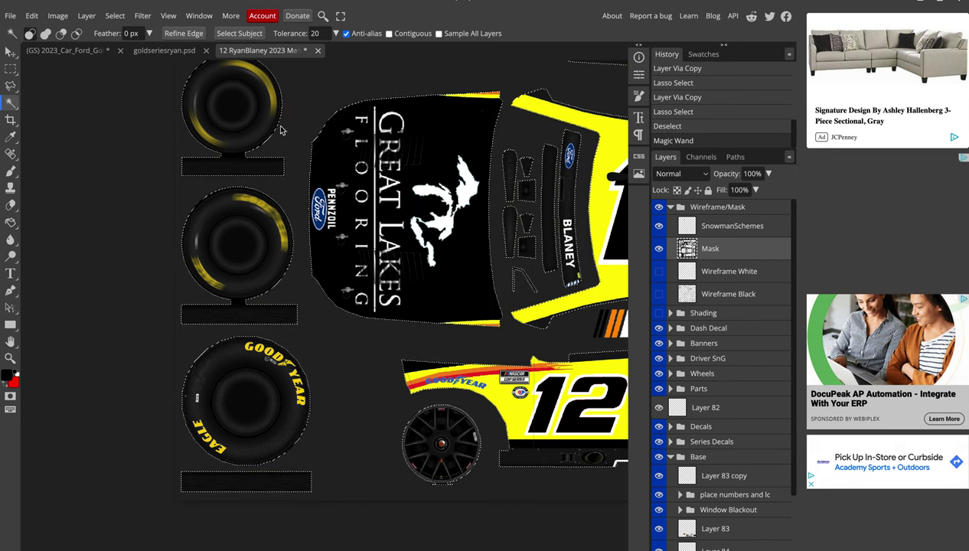
pyautogui.hotkey('ctrl', 'd')
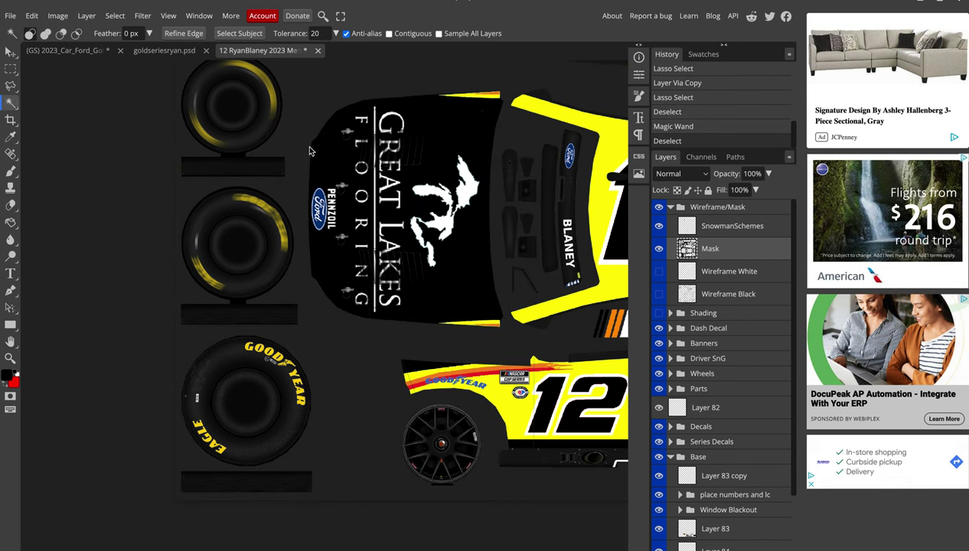
pyautogui.click(309, 151)
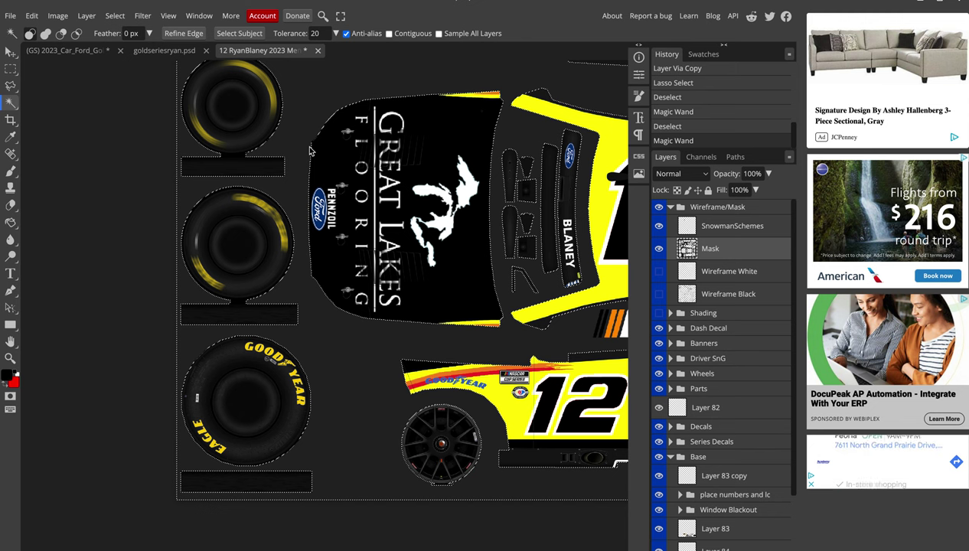
pyautogui.hotkey('ctrl', 'j')
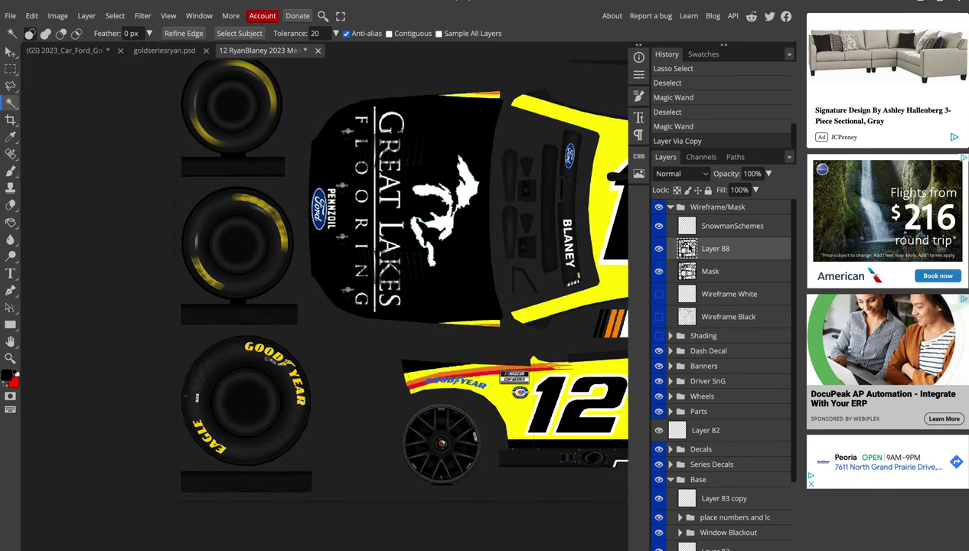
pyautogui.hotkey('ctrl', 'z')
# Invert the selection and copy that area of the numbers layer to a new layer
pyautogui.moveTo(313, 235); pyautogui.dragTo(302, 228)
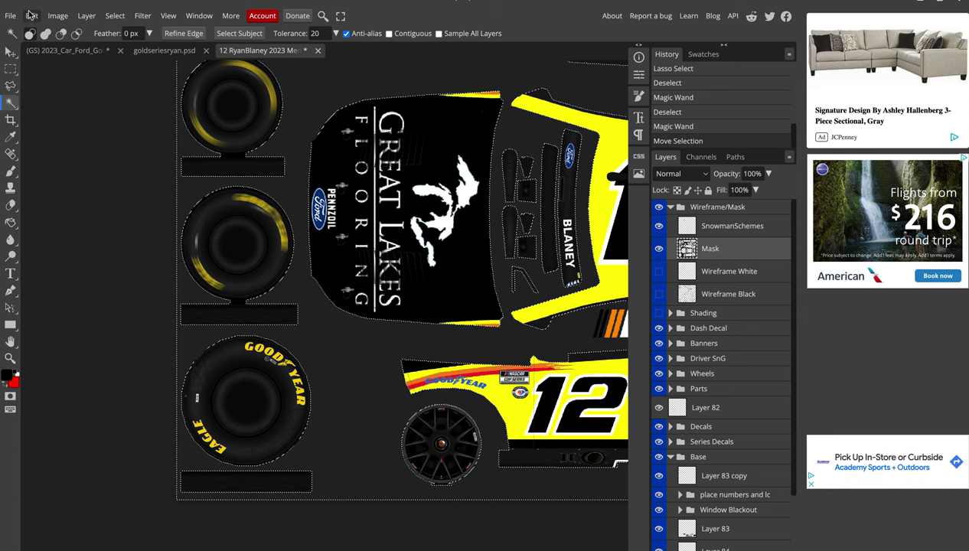
pyautogui.click(115, 16)
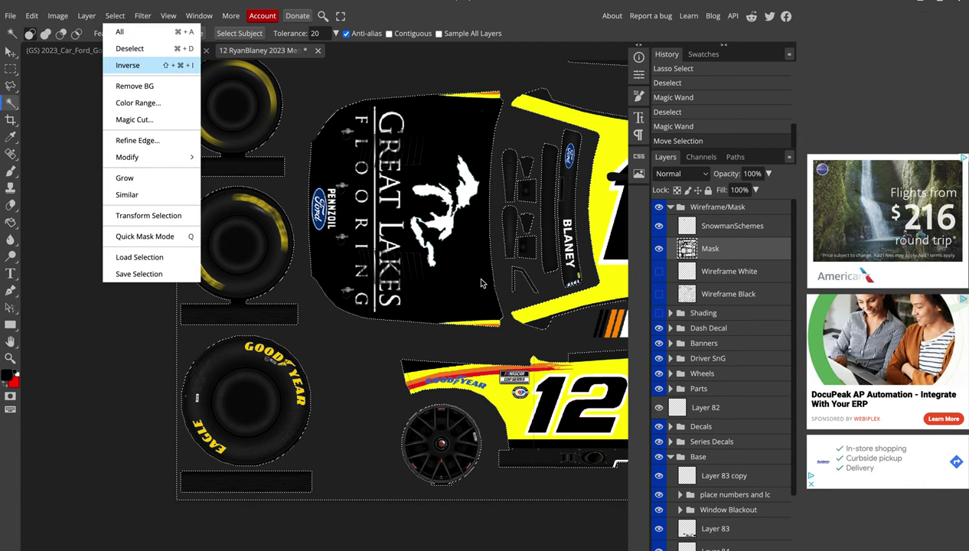
pyautogui.press('Return')
pyautogui.scroll(-2, 697, 459)
pyautogui.scroll(-2, 697, 498)
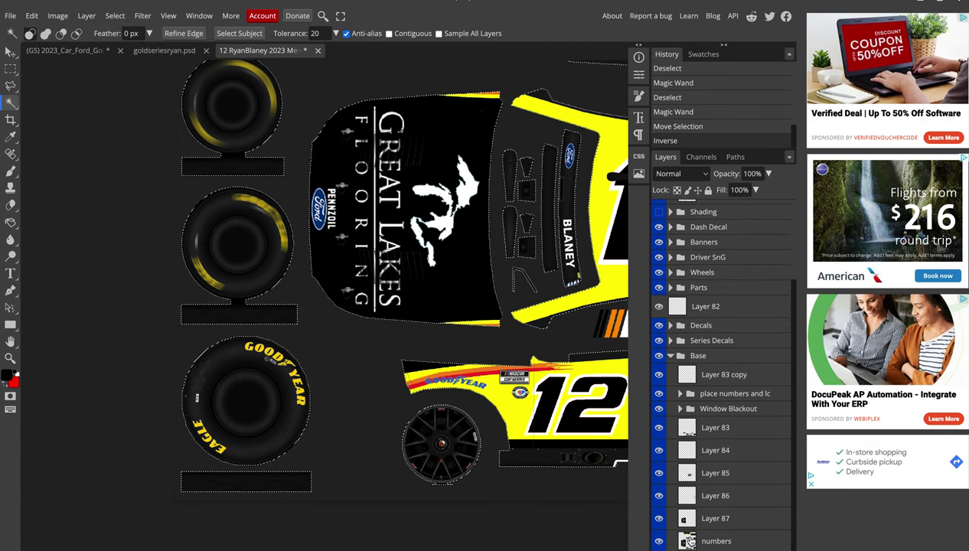
pyautogui.click(688, 540)
pyautogui.hotkey('ctrl', 'j')
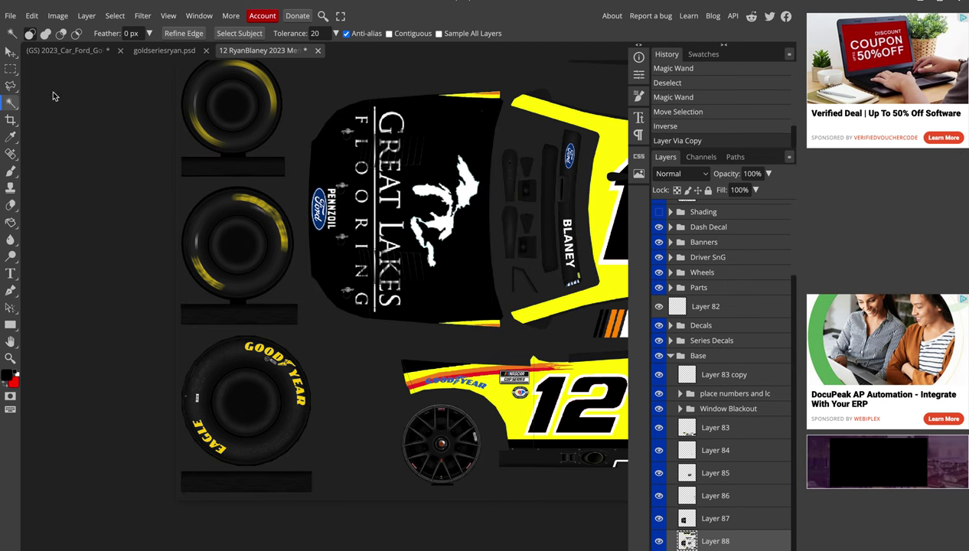
# Lasso the hood artwork, copy it to Layer 89, and carry it into the box mockup
pyautogui.click(11, 85)
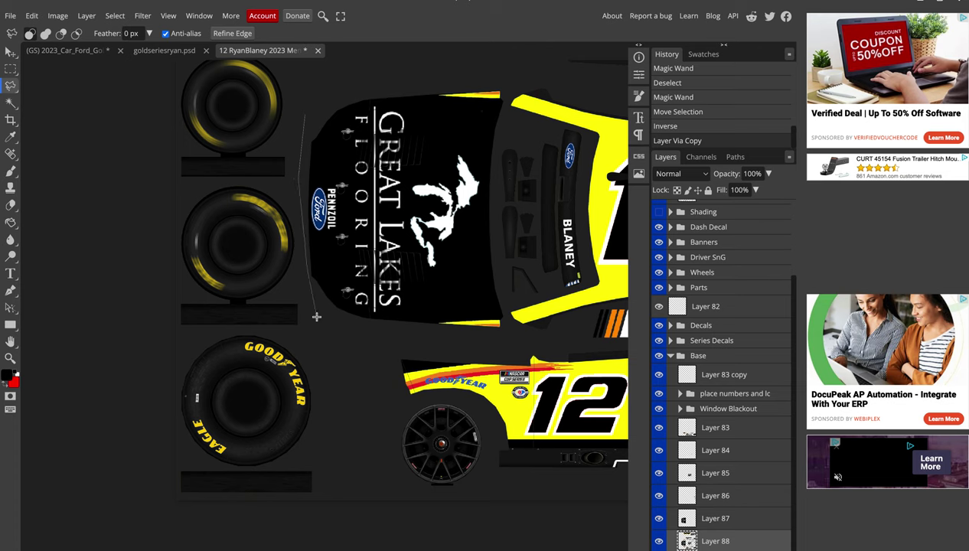
pyautogui.moveTo(509, 336); pyautogui.dragTo(507, 82)
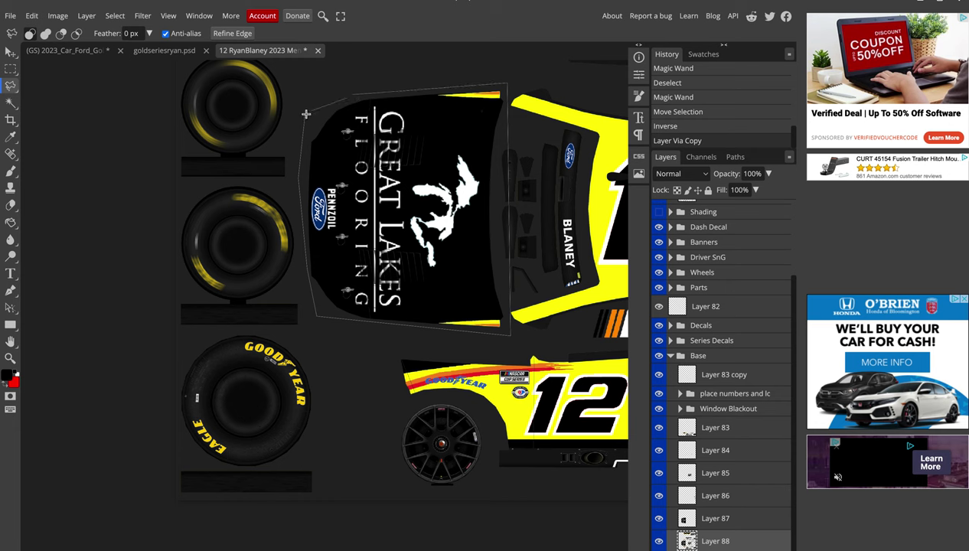
pyautogui.moveTo(305, 114); pyautogui.dragTo(306, 115)
pyautogui.click(10, 52)
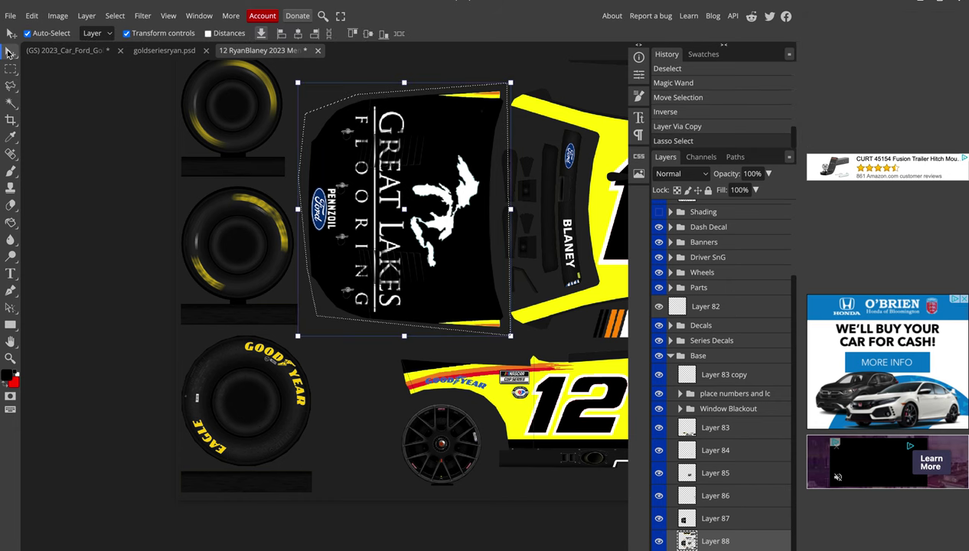
pyautogui.hotkey('ctrl', 'j')
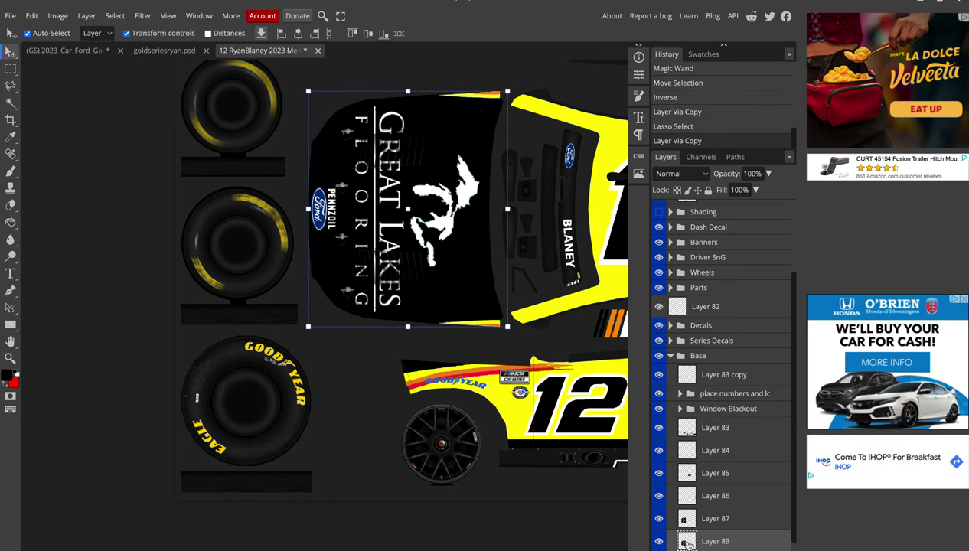
pyautogui.moveTo(668, 544)
pyautogui.mouseDown()
pyautogui.moveTo(70, 51)
pyautogui.moveTo(11, 52)
pyautogui.mouseUp()
pyautogui.scroll(-2, 325, 282)
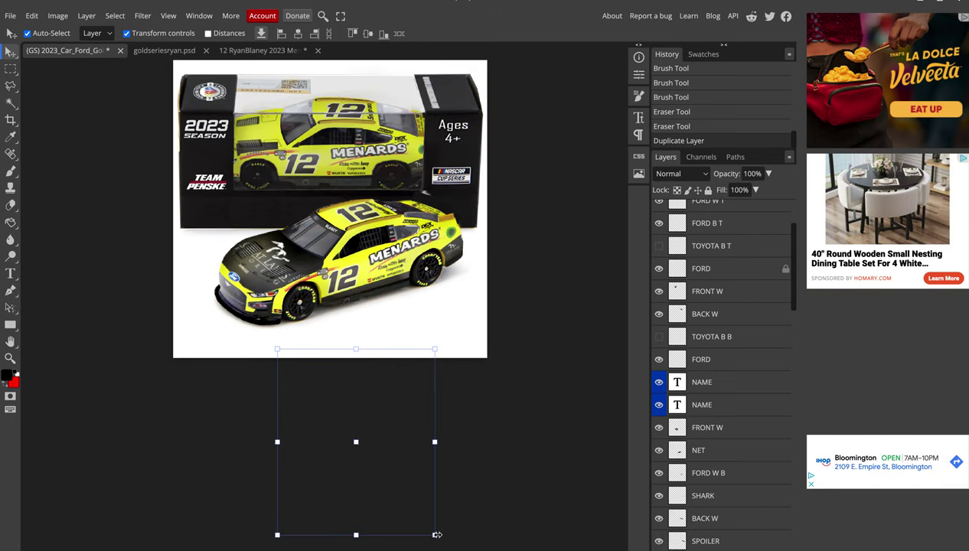
# Move the Great Lakes hood artwork onto the boxed car and shrink it into the window
pyautogui.moveTo(390, 482); pyautogui.dragTo(314, 194)
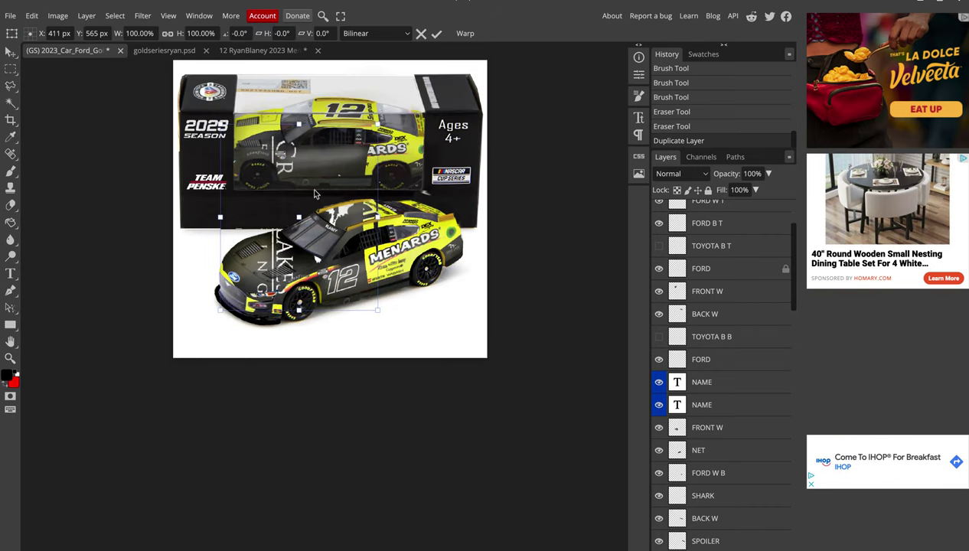
pyautogui.scroll(3, 306, 179)
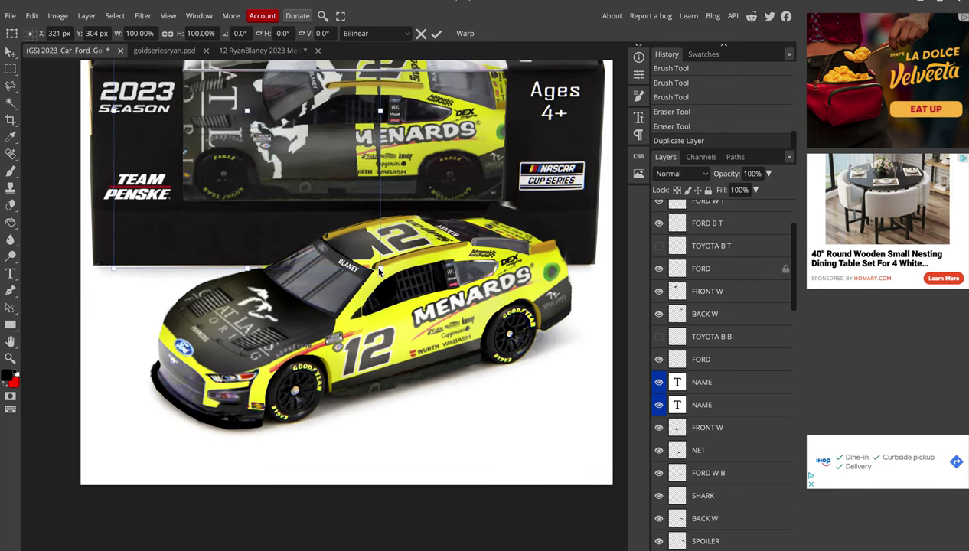
pyautogui.moveTo(315, 213); pyautogui.dragTo(260, 140)
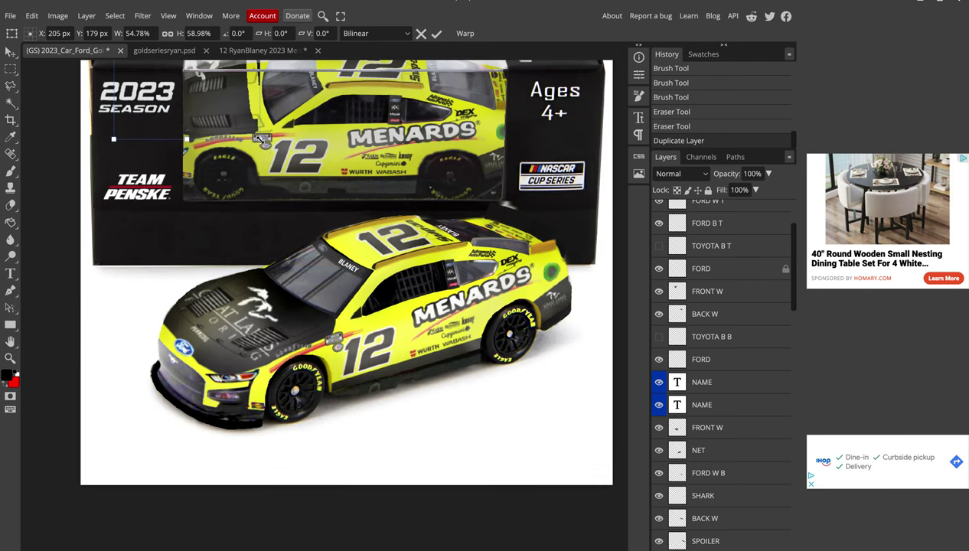
pyautogui.scroll(3, 229, 126)
pyautogui.hscroll(-2, 225, 125)
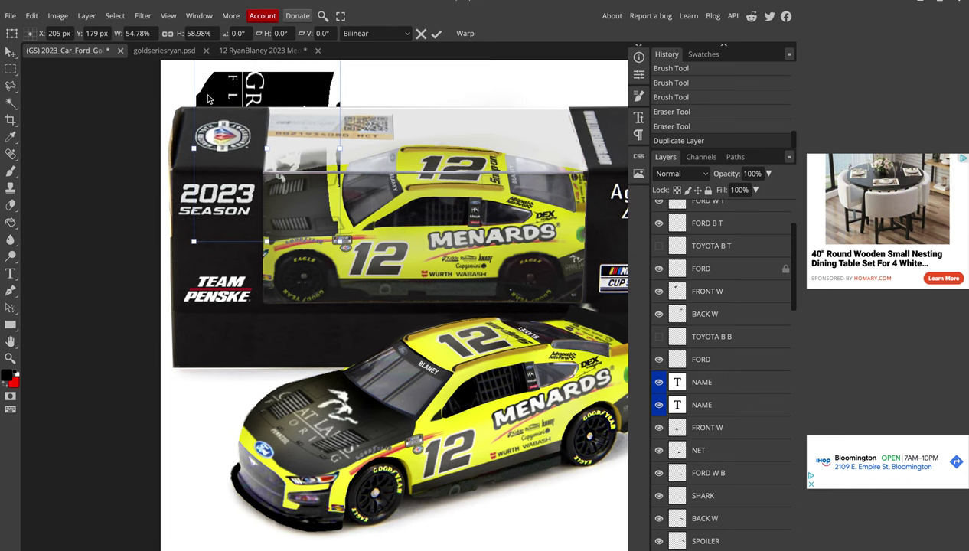
pyautogui.scroll(1, 202, 78)
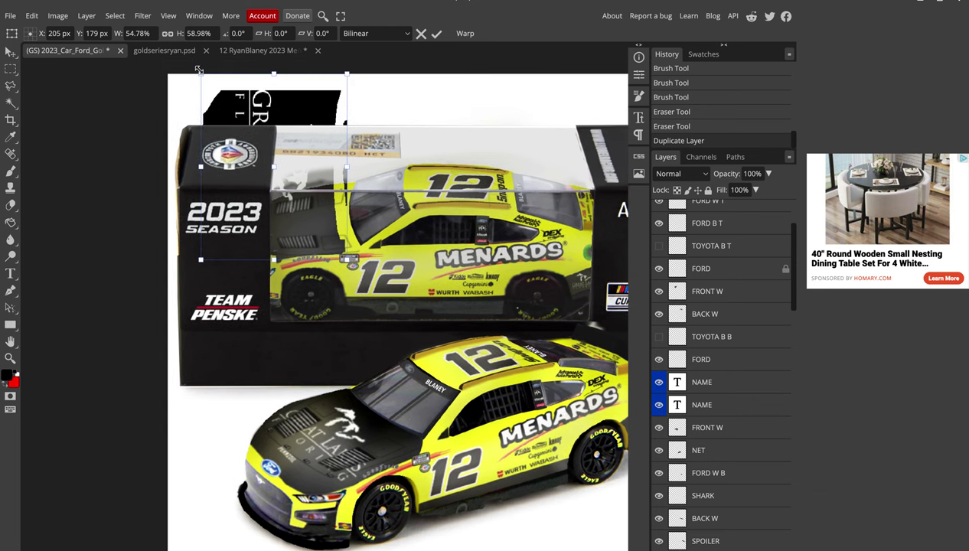
pyautogui.moveTo(202, 79)
pyautogui.mouseDown()
pyautogui.moveTo(256, 123)
pyautogui.moveTo(254, 187)
pyautogui.mouseUp()
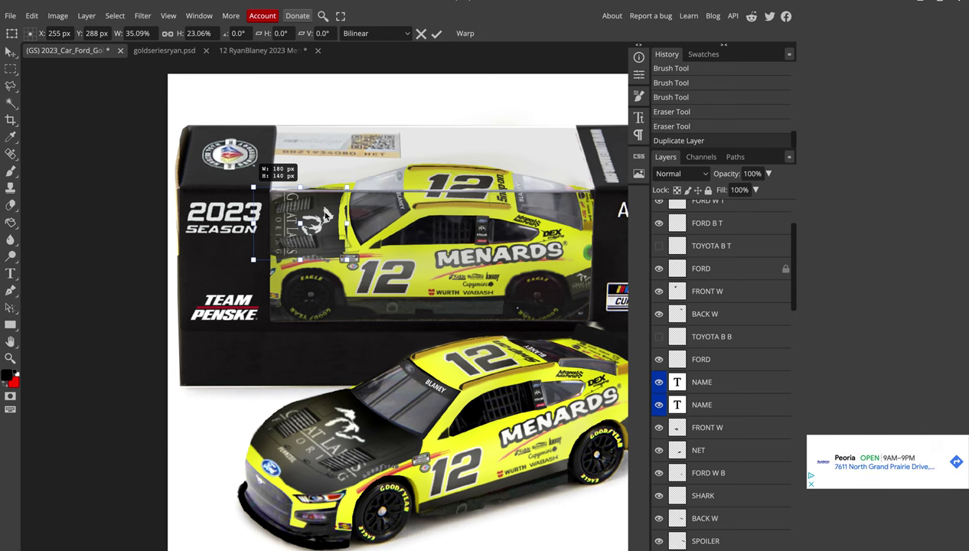
pyautogui.scroll(1, 360, 229)
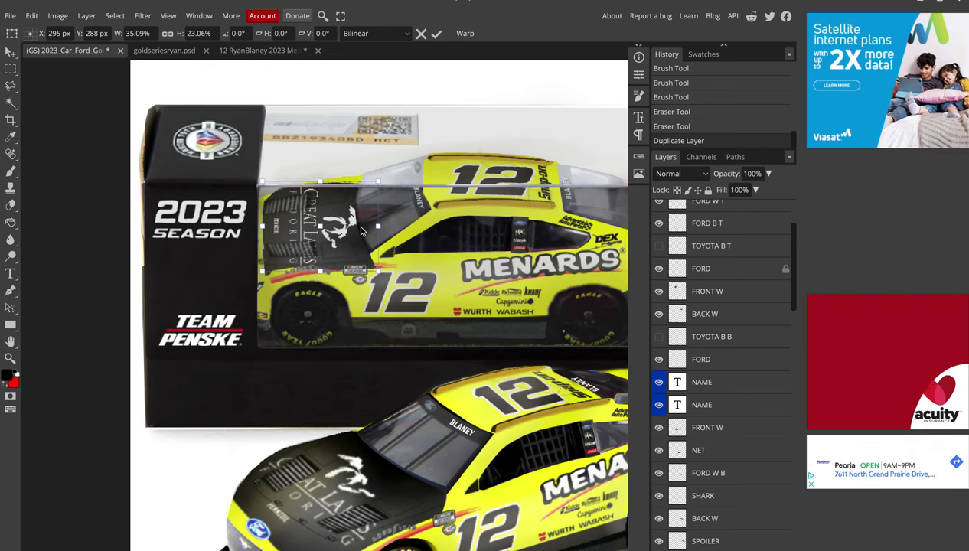
pyautogui.moveTo(349, 238); pyautogui.dragTo(362, 231)
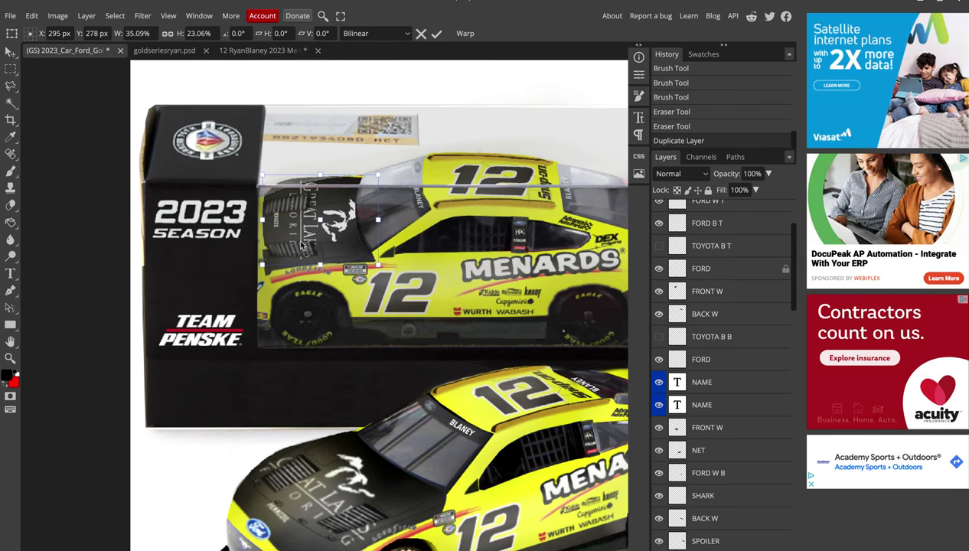
# Refine the artwork's width, height and position so it covers the car's hood
pyautogui.moveTo(261, 222); pyautogui.dragTo(246, 227)
pyautogui.press('Down')
pyautogui.press('Down')
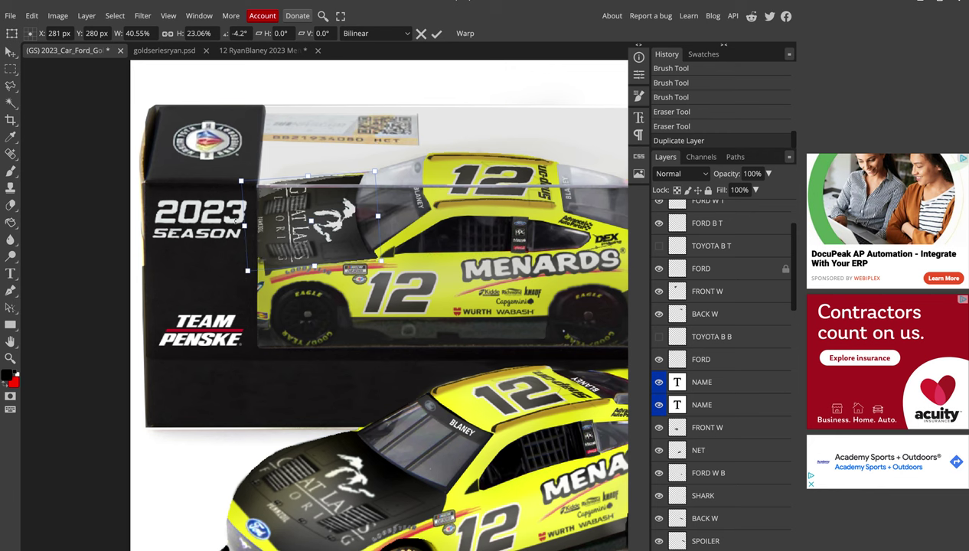
pyautogui.press('Down')
pyautogui.press('Down')
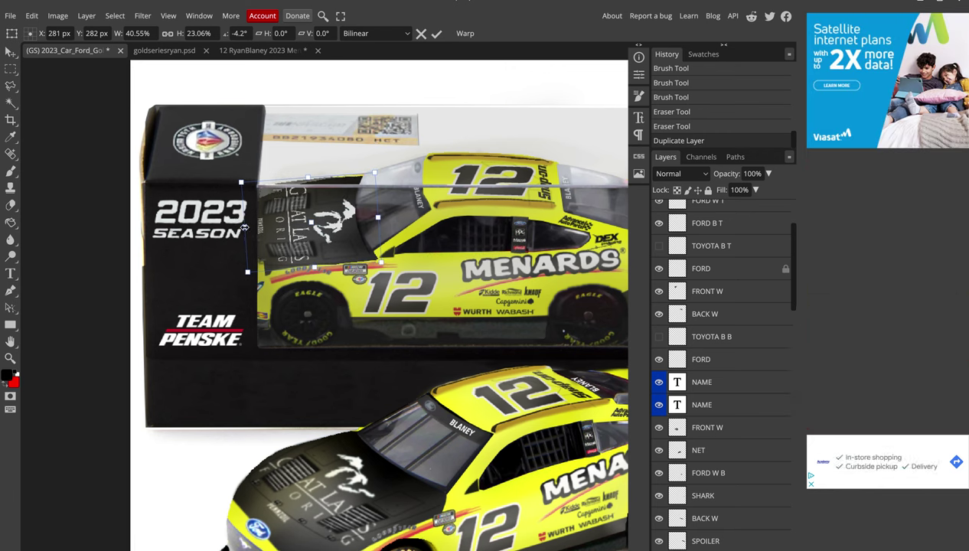
pyautogui.moveTo(244, 226); pyautogui.dragTo(240, 227)
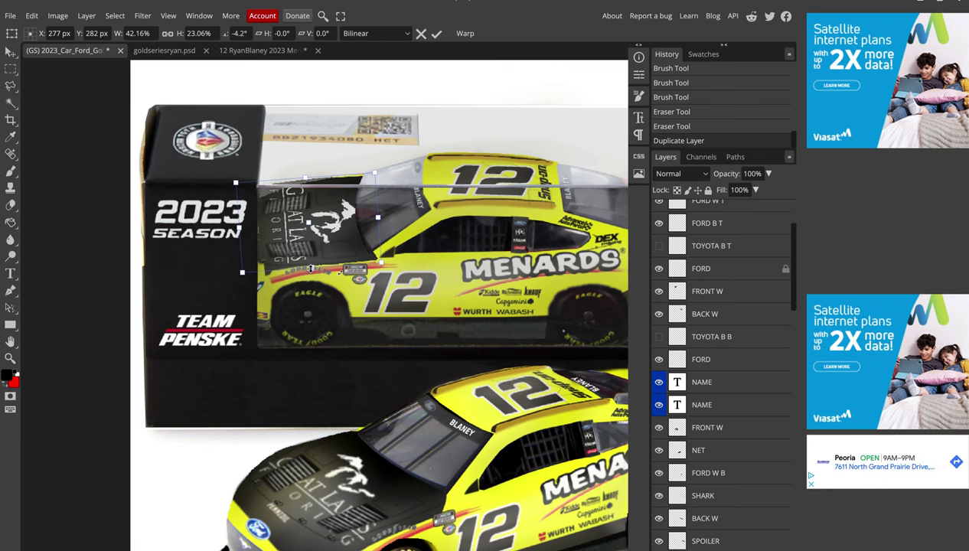
pyautogui.moveTo(310, 268); pyautogui.dragTo(310, 270)
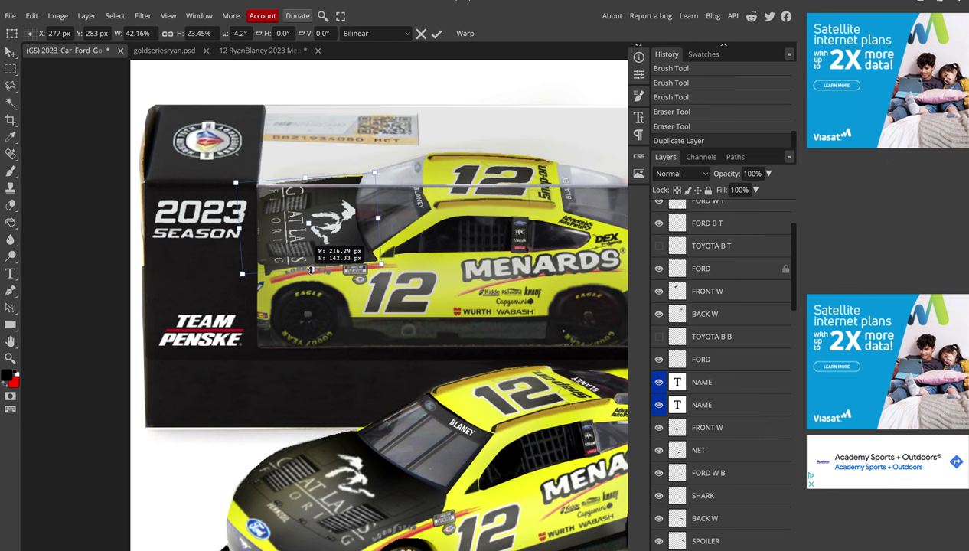
pyautogui.scroll(2, 310, 269)
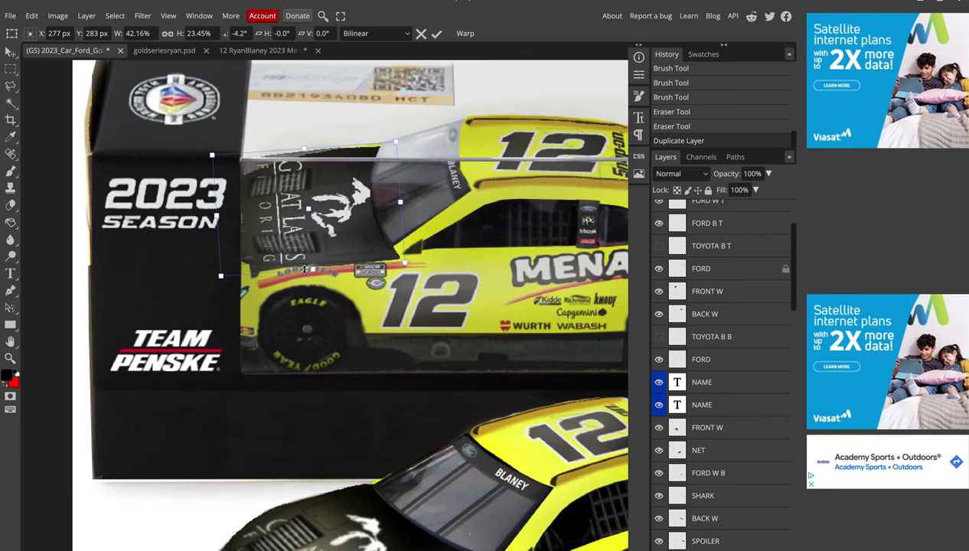
pyautogui.moveTo(222, 277); pyautogui.dragTo(220, 286)
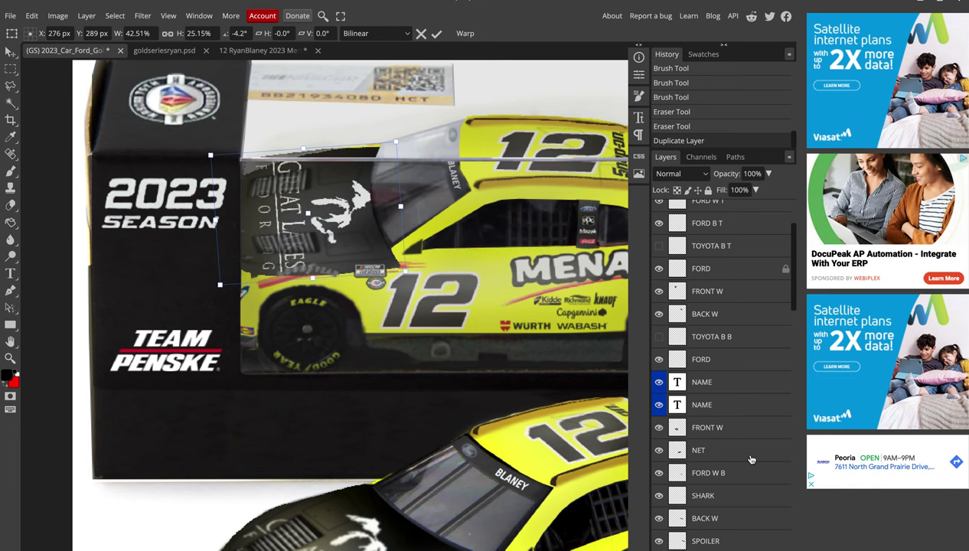
pyautogui.scroll(-5, 750, 459)
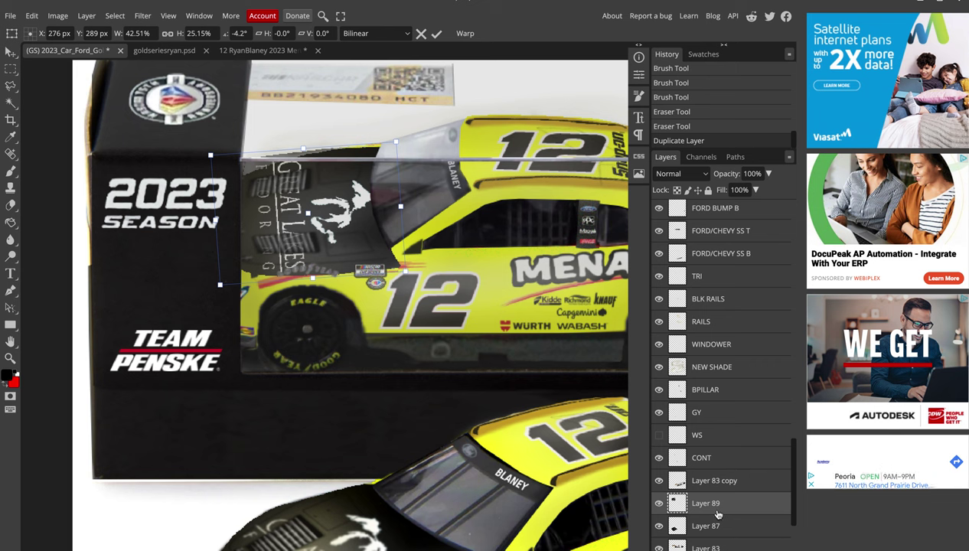
pyautogui.scroll(-1, 715, 467)
# Adjust the artwork's height, restack it above Layer 83, and commit the transform
pyautogui.moveTo(705, 426); pyautogui.dragTo(687, 487)
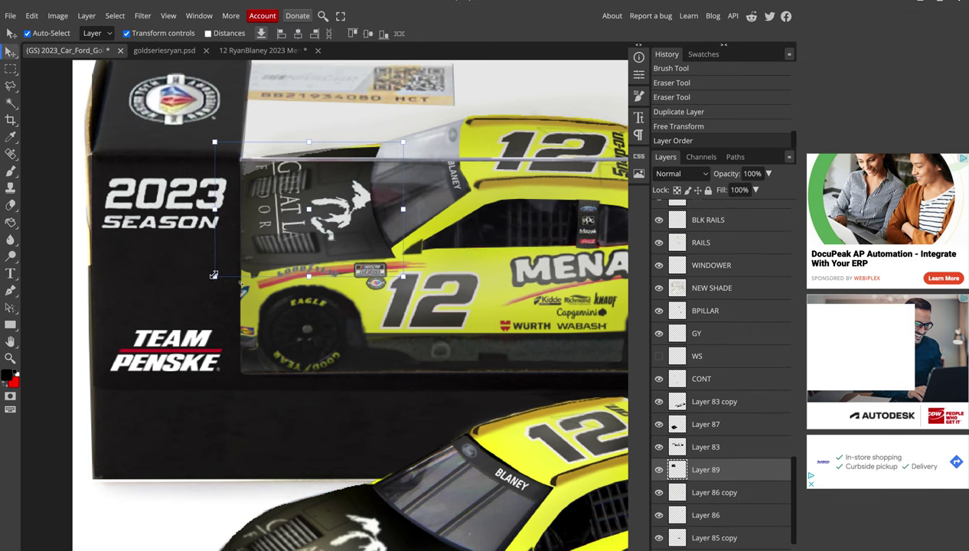
pyautogui.moveTo(215, 277); pyautogui.dragTo(216, 274)
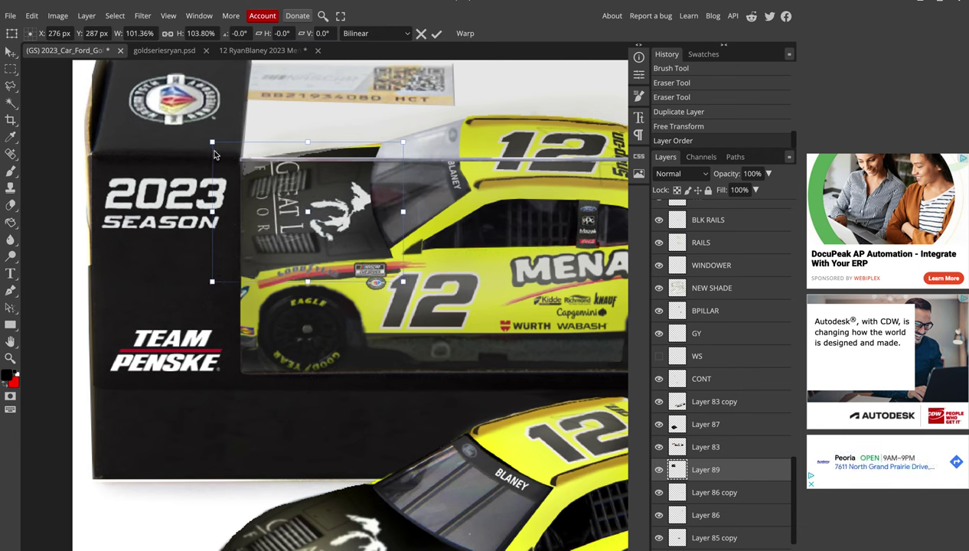
pyautogui.moveTo(213, 143); pyautogui.dragTo(214, 150)
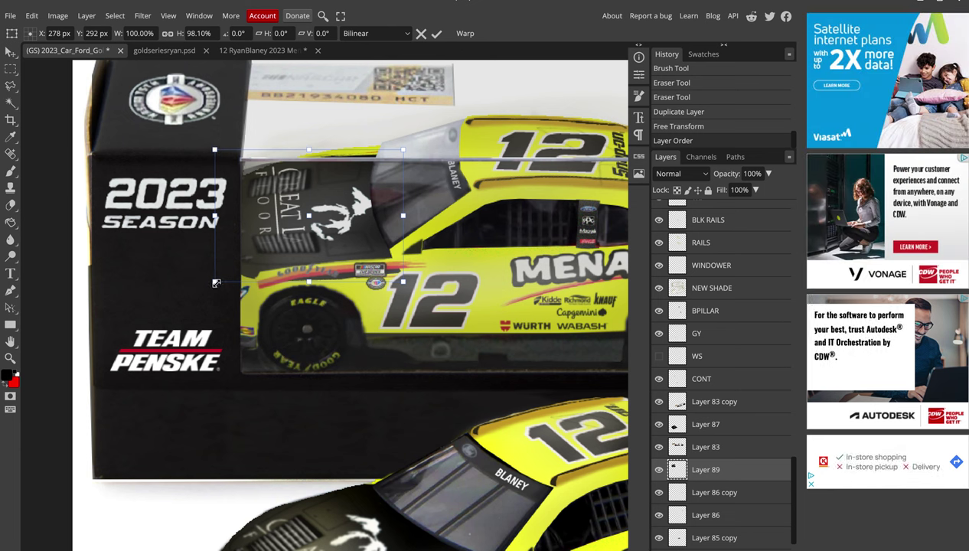
pyautogui.moveTo(215, 284); pyautogui.dragTo(220, 265)
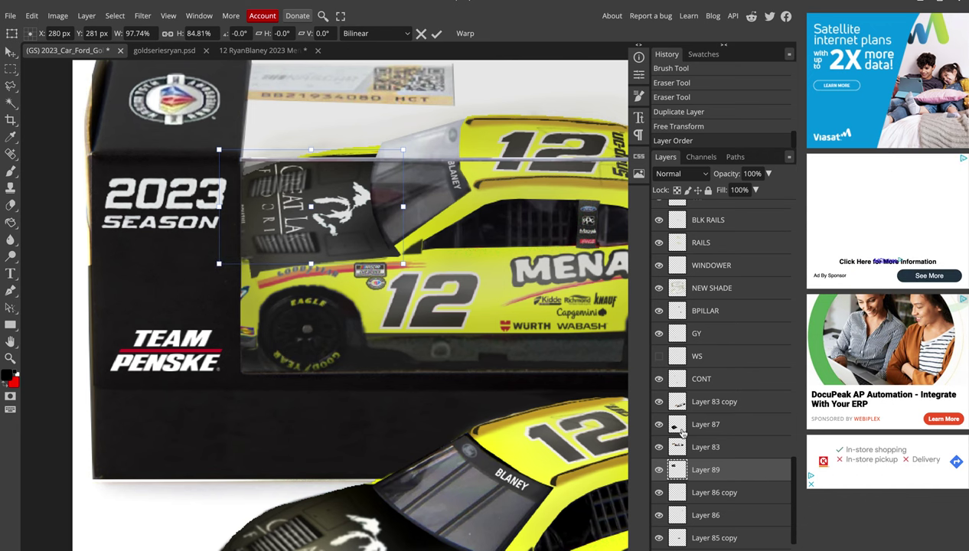
pyautogui.moveTo(677, 472); pyautogui.dragTo(677, 445)
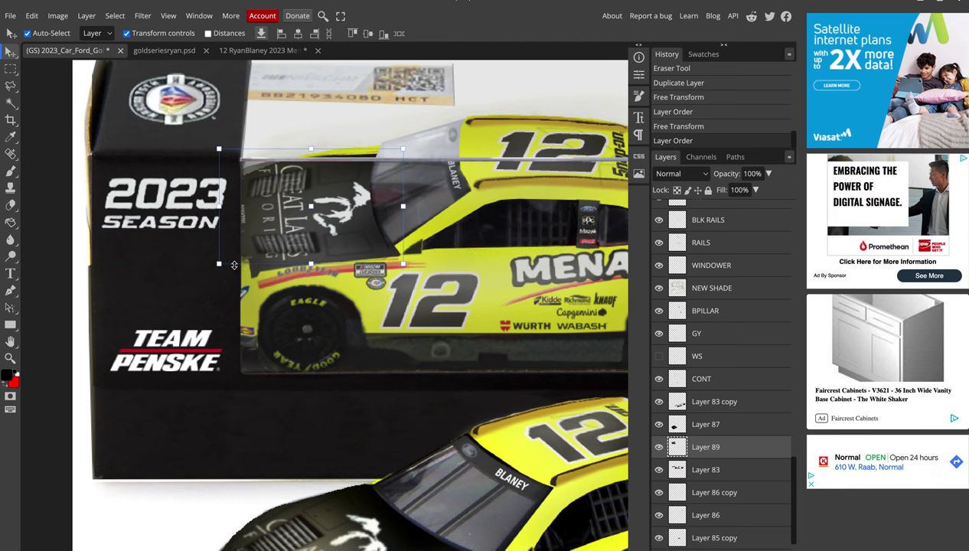
pyautogui.moveTo(220, 265); pyautogui.dragTo(220, 268)
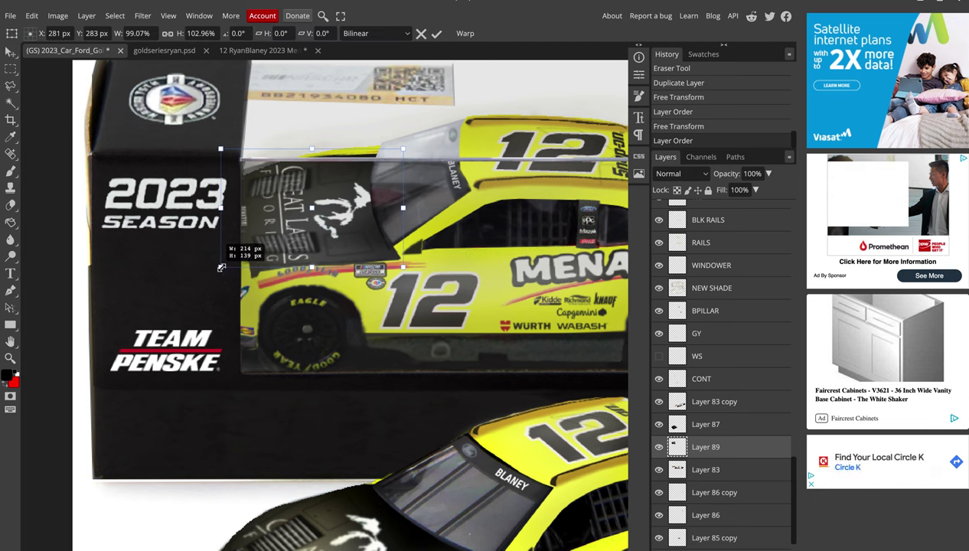
pyautogui.press('Return')
pyautogui.scroll(1, 293, 283)
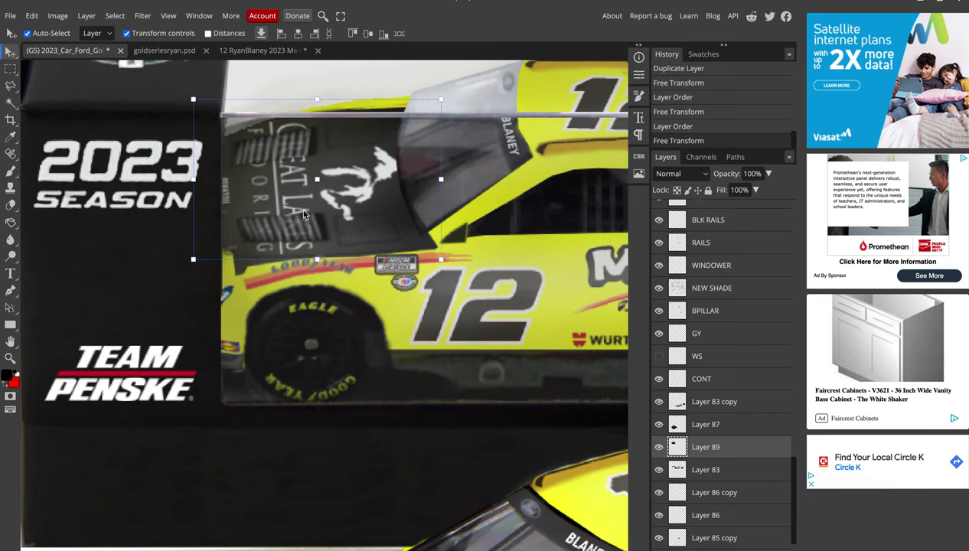
# Erase a stray bit along the top edge and undo a trial brush dab
pyautogui.press('e')
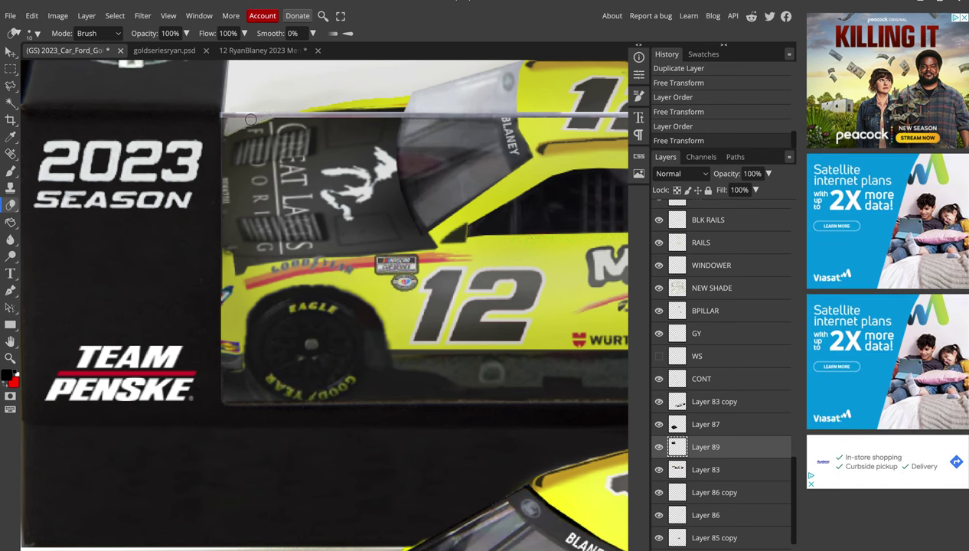
pyautogui.click(249, 119)
pyautogui.press('i')
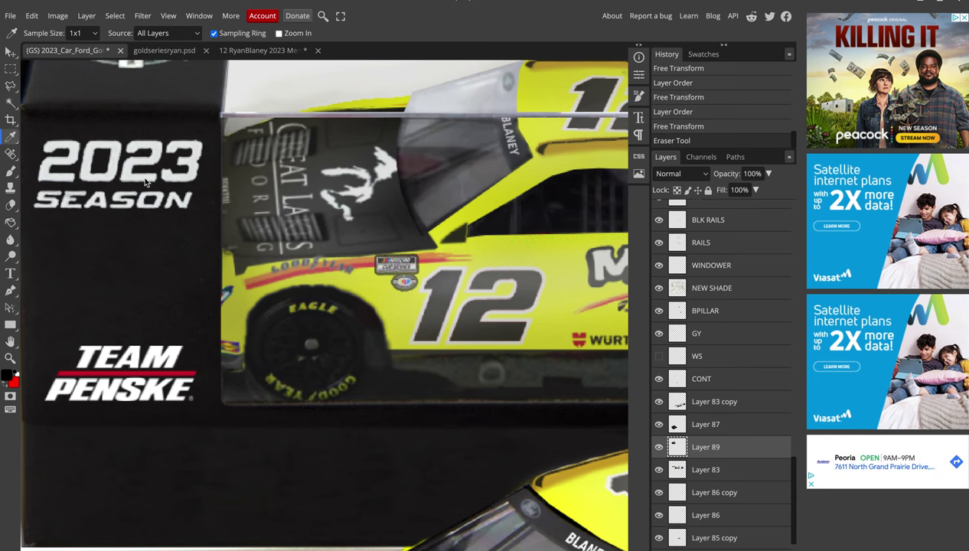
pyautogui.click(11, 170)
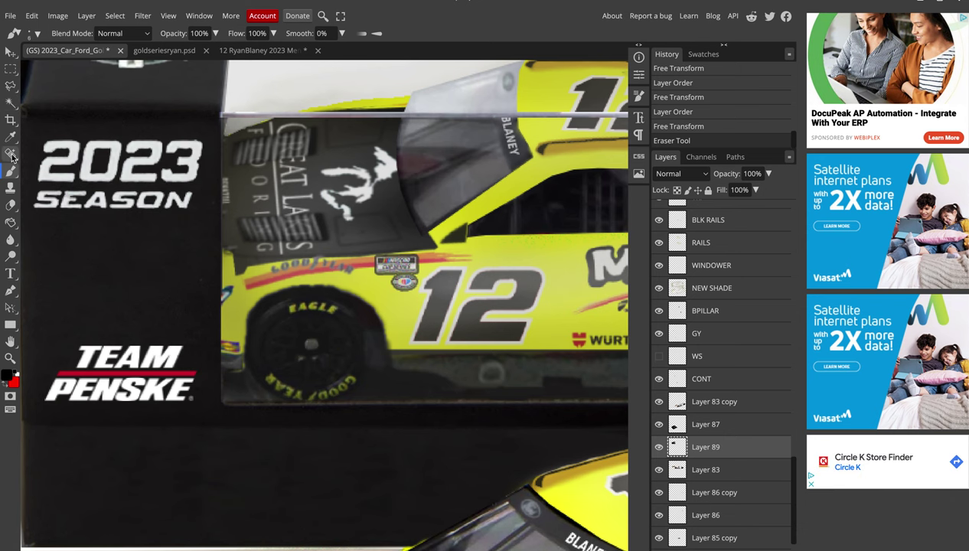
pyautogui.scroll(1, 269, 121)
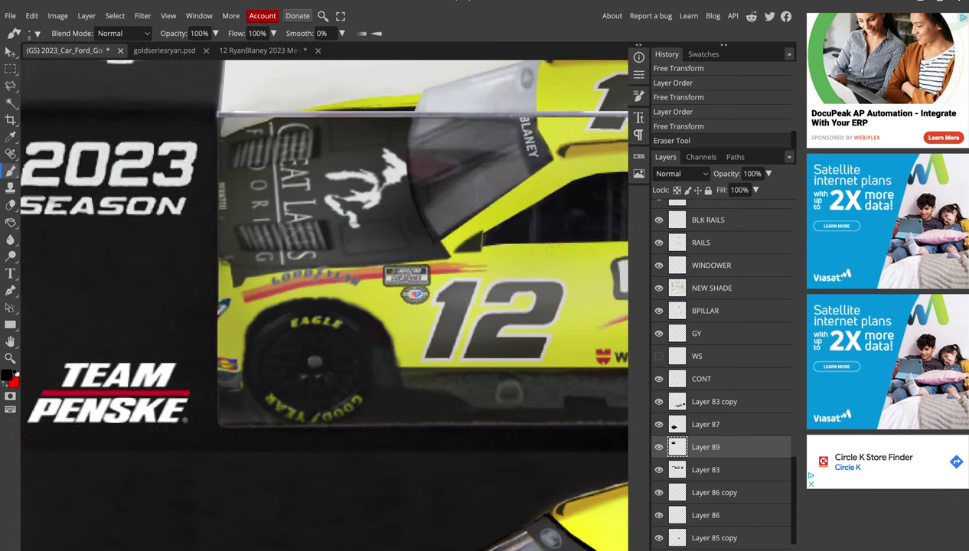
pyautogui.scroll(2, 270, 121)
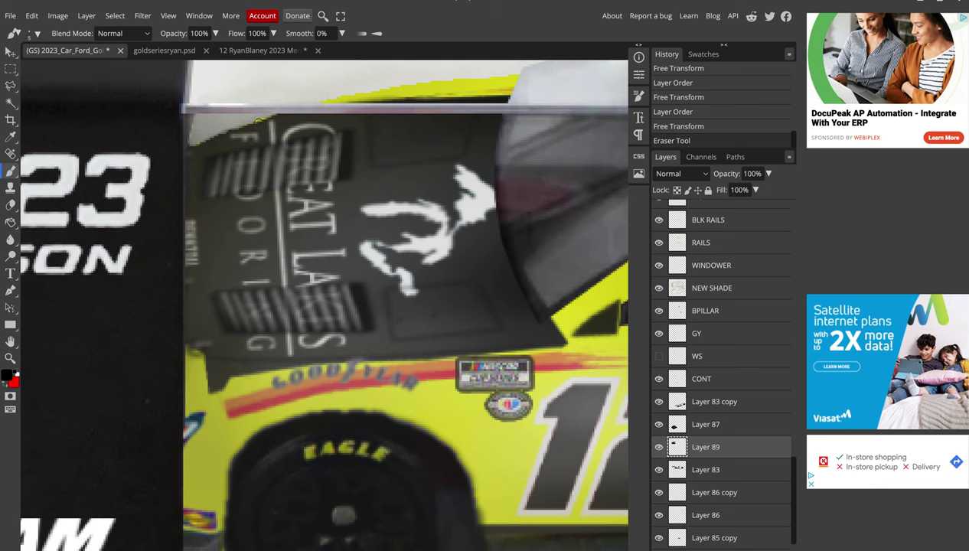
pyautogui.click(263, 127)
pyautogui.hotkey('ctrl', 'z')
pyautogui.hotkey('ctrl', 'z')
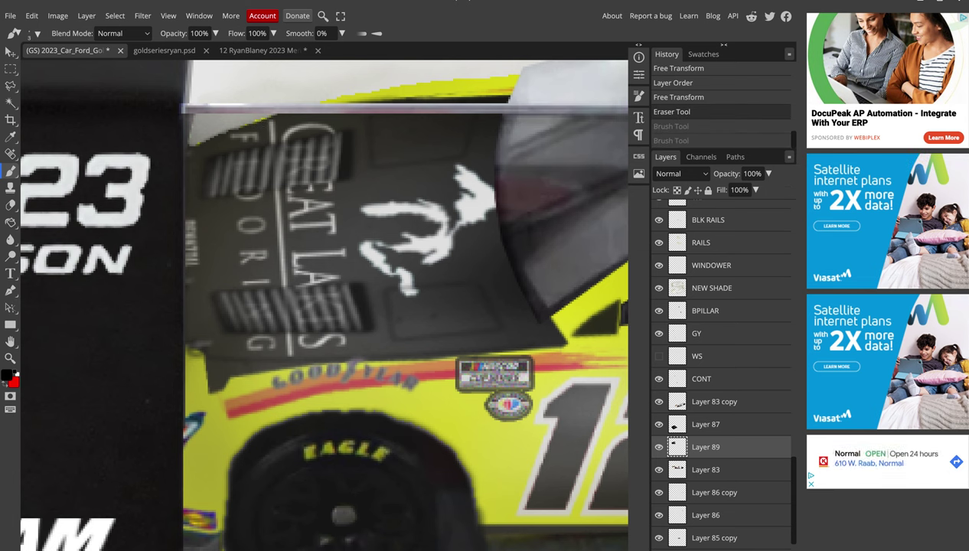
# Paint dark strokes over the yellow strip along the top of the box window
pyautogui.click(332, 100)
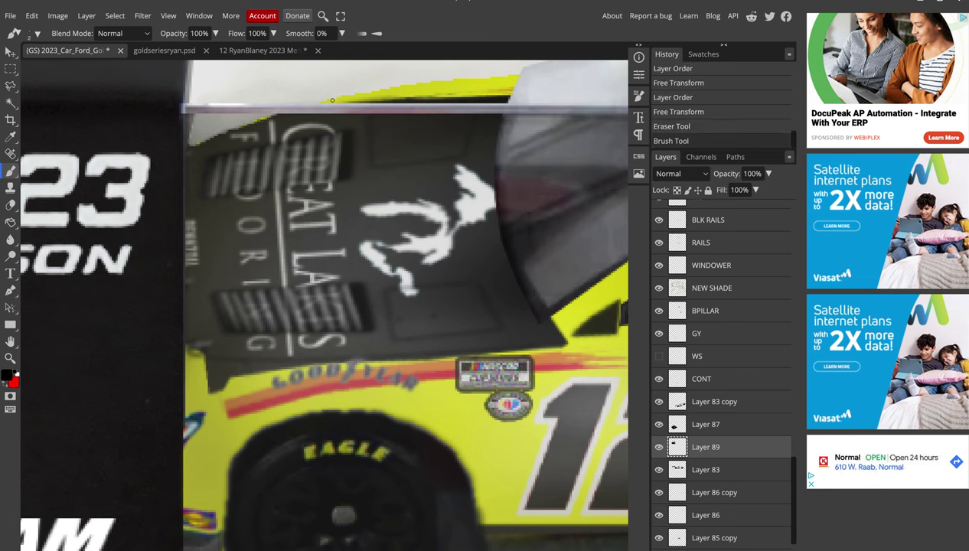
pyautogui.moveTo(331, 106)
pyautogui.mouseDown()
pyautogui.moveTo(508, 90)
pyautogui.moveTo(518, 75)
pyautogui.moveTo(421, 87)
pyautogui.moveTo(411, 98)
pyautogui.mouseUp()
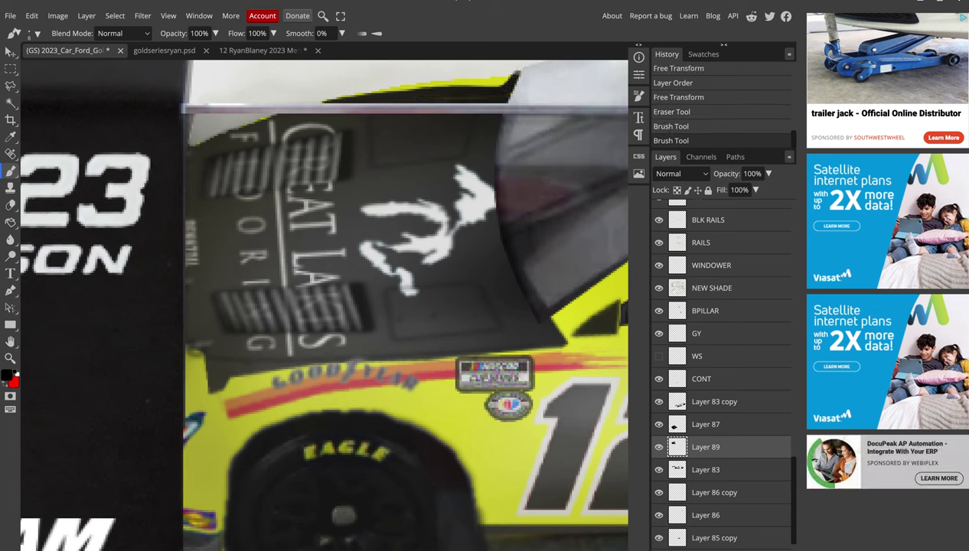
pyautogui.moveTo(489, 96)
pyautogui.mouseDown()
pyautogui.moveTo(497, 79)
pyautogui.moveTo(384, 89)
pyautogui.moveTo(350, 103)
pyautogui.mouseUp()
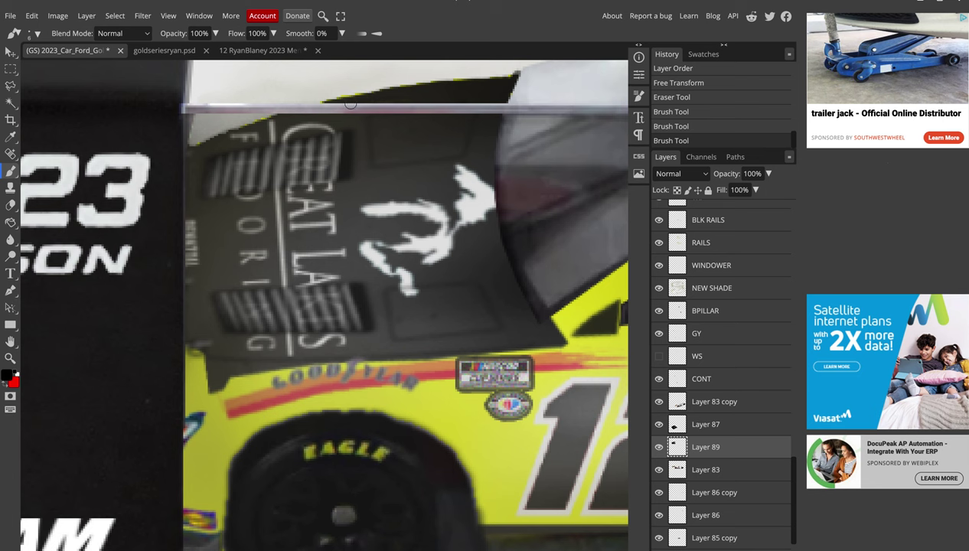
pyautogui.scroll(-5, 344, 103)
pyautogui.scroll(1, 321, 107)
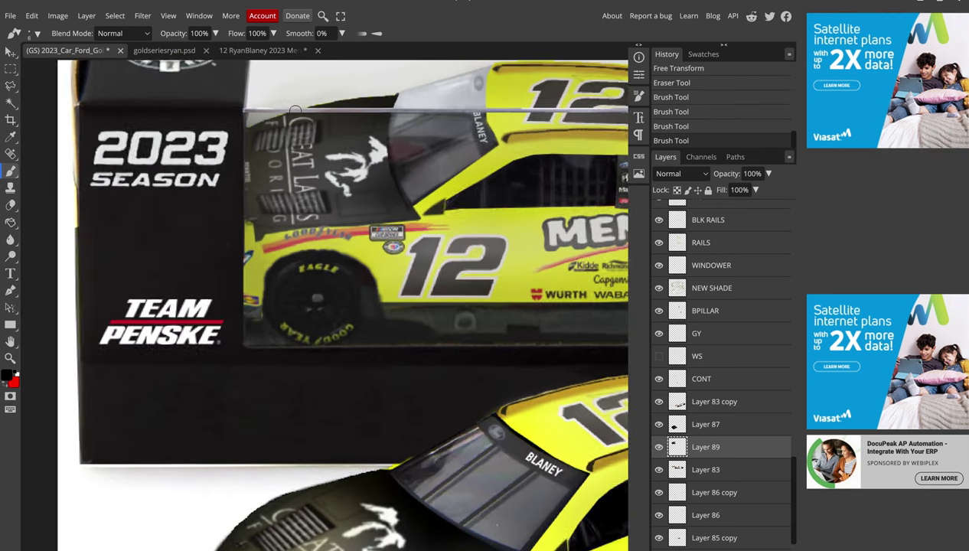
pyautogui.scroll(1, 306, 109)
pyautogui.scroll(1, 294, 111)
pyautogui.scroll(1, 295, 111)
pyautogui.scroll(1, 294, 111)
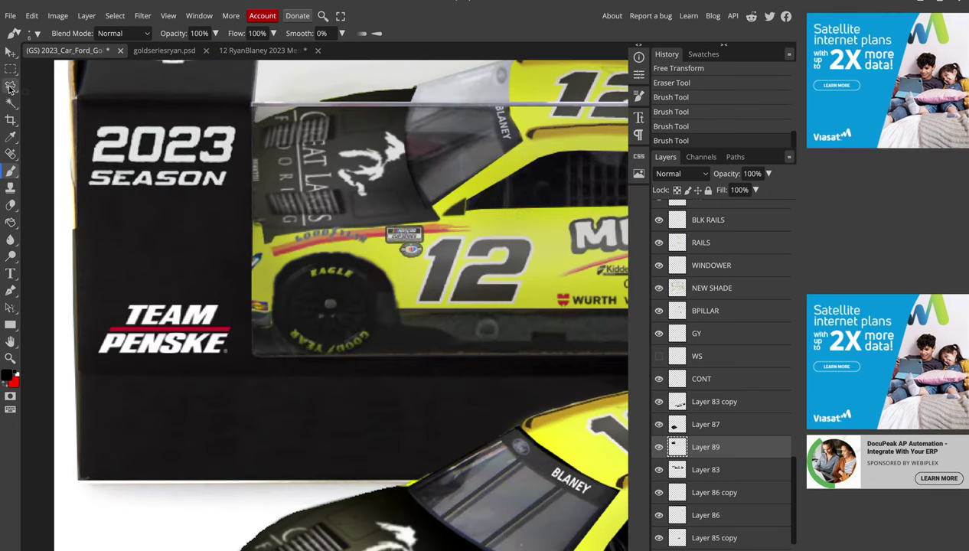
# Narrow and shorten Layer 89's hood graphic slightly and commit the resize
pyautogui.press('v')
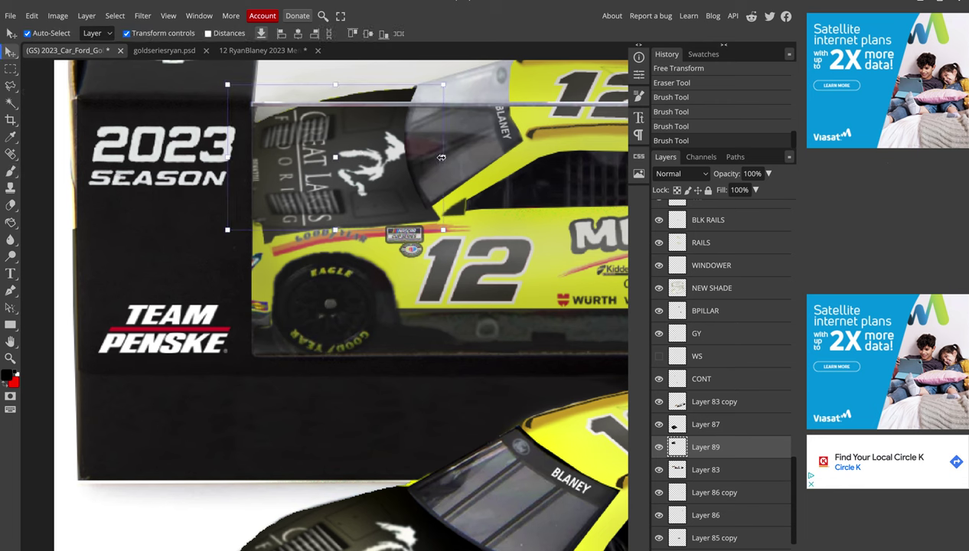
pyautogui.moveTo(442, 157); pyautogui.dragTo(434, 157)
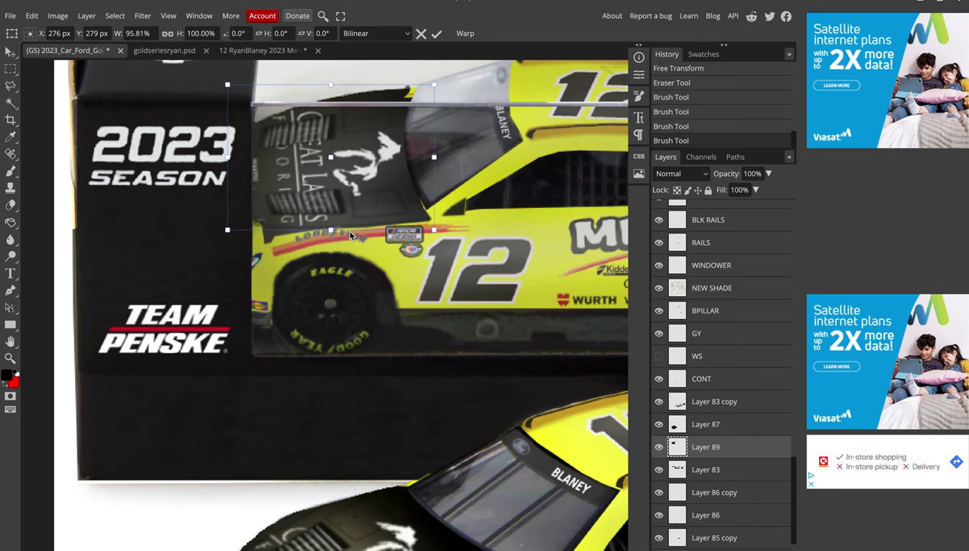
pyautogui.moveTo(334, 229); pyautogui.dragTo(335, 227)
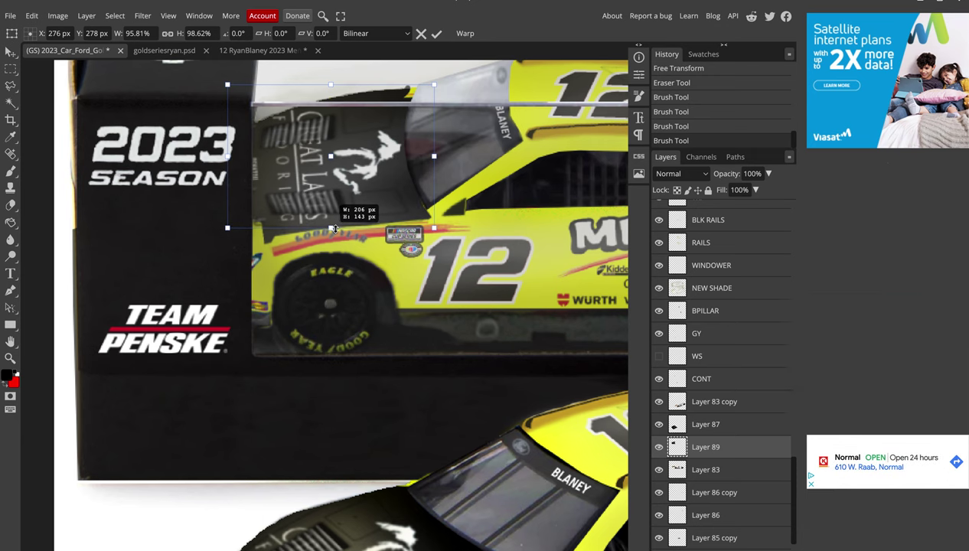
pyautogui.press('Return')
# Erase a spot near the side badge and trim Layer 83 near the fender and Goodyear stripe
pyautogui.click(10, 206)
pyautogui.scroll(3, 432, 229)
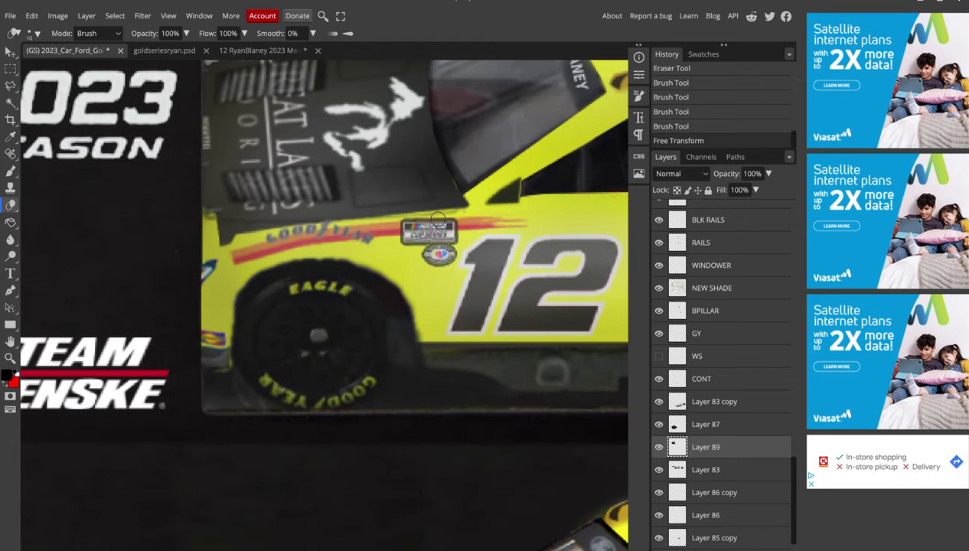
pyautogui.click(410, 219)
pyautogui.scroll(-1, 318, 191)
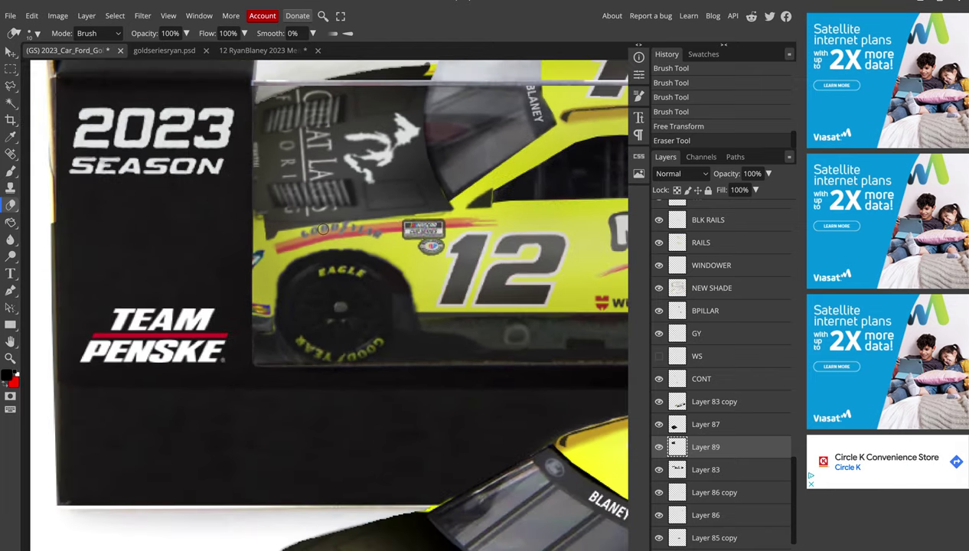
pyautogui.scroll(1, 161, 184)
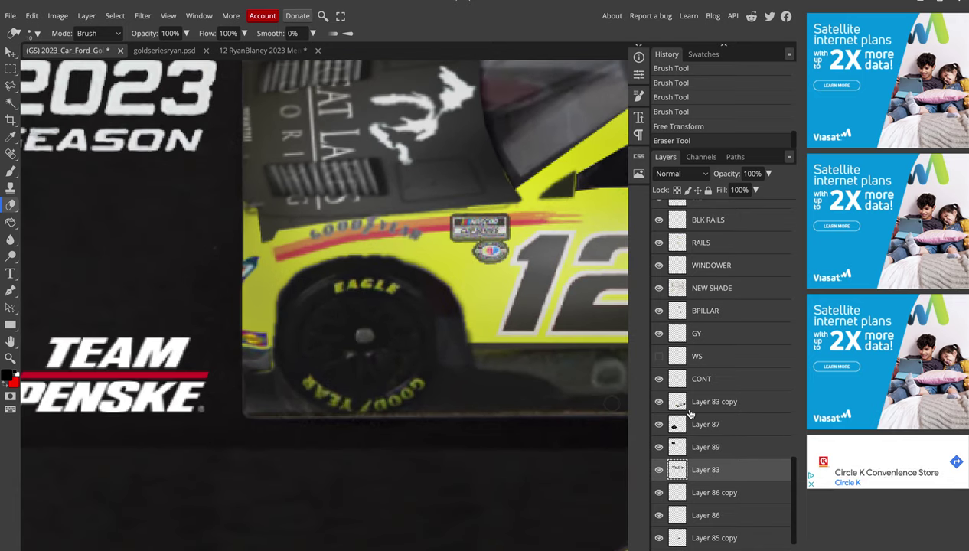
pyautogui.click(682, 403)
pyautogui.click(680, 473)
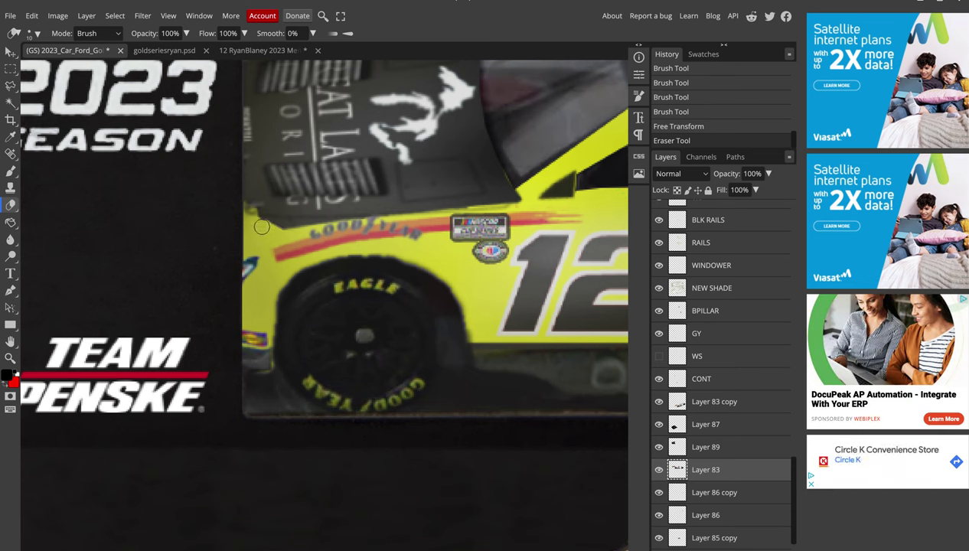
pyautogui.moveTo(254, 223); pyautogui.dragTo(267, 224)
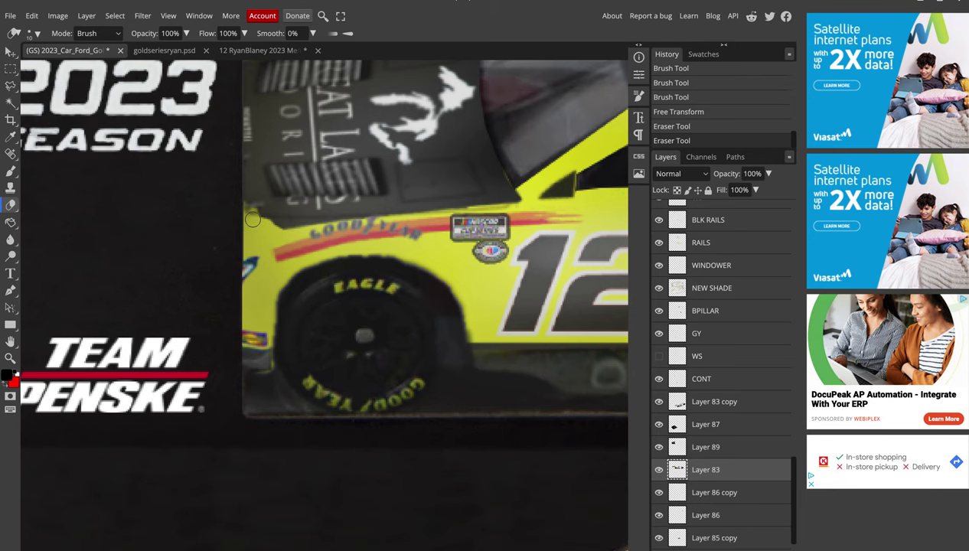
pyautogui.moveTo(276, 230); pyautogui.dragTo(307, 227)
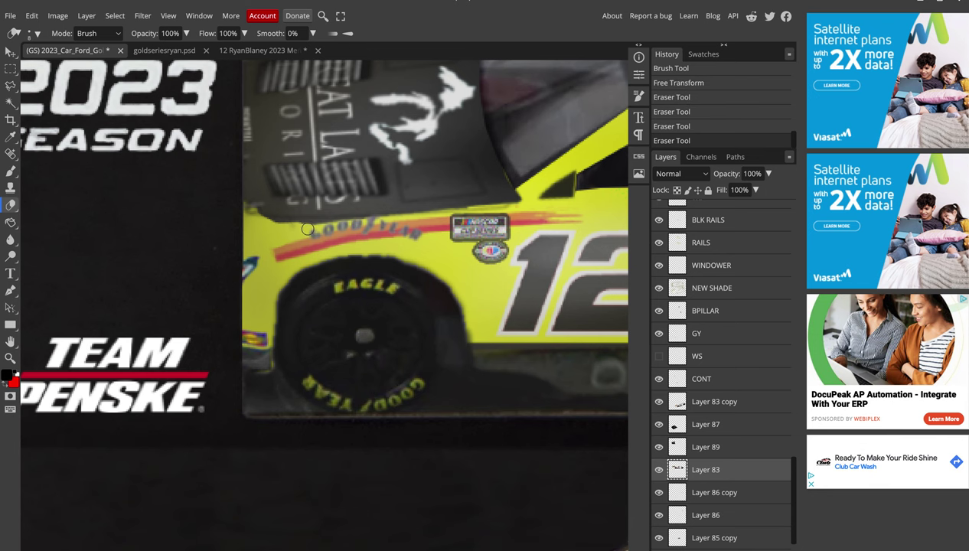
# Erase a spot near the hood and trim the top edge of Layer 89
pyautogui.scroll(-1, 288, 235)
pyautogui.scroll(-1, 288, 234)
pyautogui.scroll(-1, 287, 235)
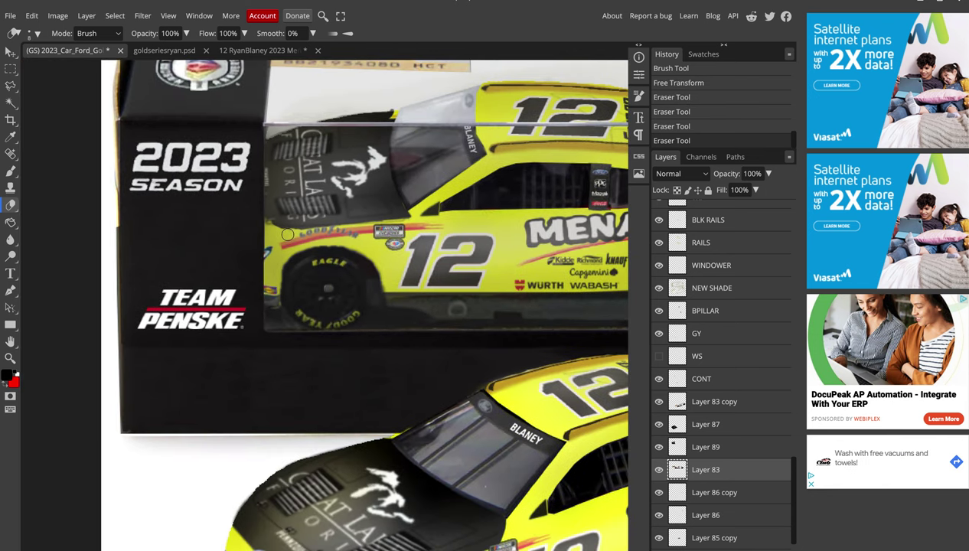
pyautogui.scroll(3, 283, 126)
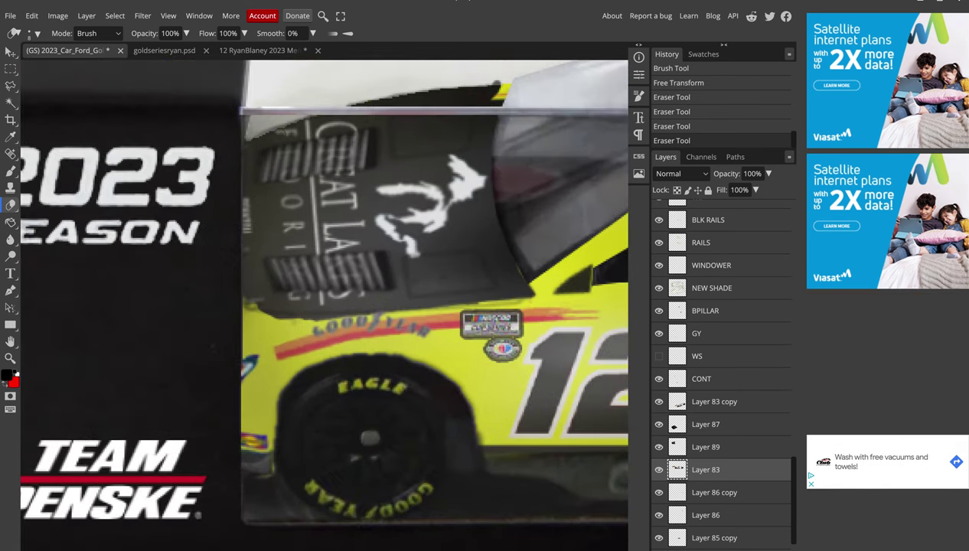
pyautogui.click(282, 123)
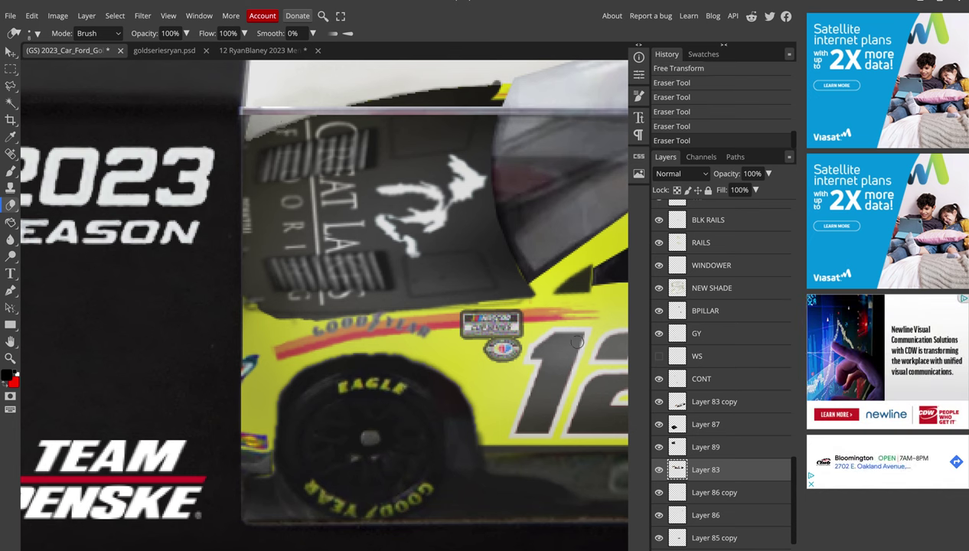
pyautogui.click(681, 424)
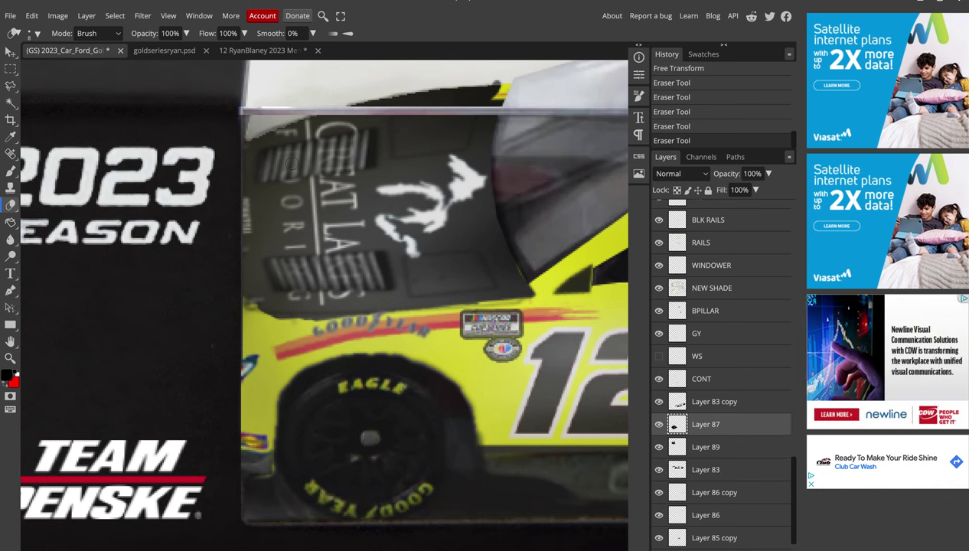
pyautogui.click(674, 450)
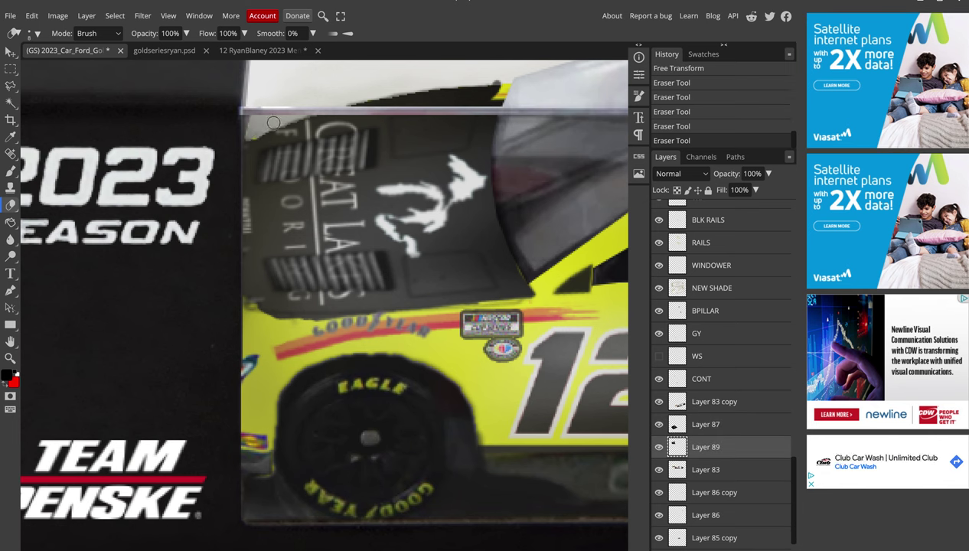
pyautogui.moveTo(268, 119); pyautogui.dragTo(309, 107)
pyautogui.scroll(-2, 309, 107)
pyautogui.scroll(1, 308, 107)
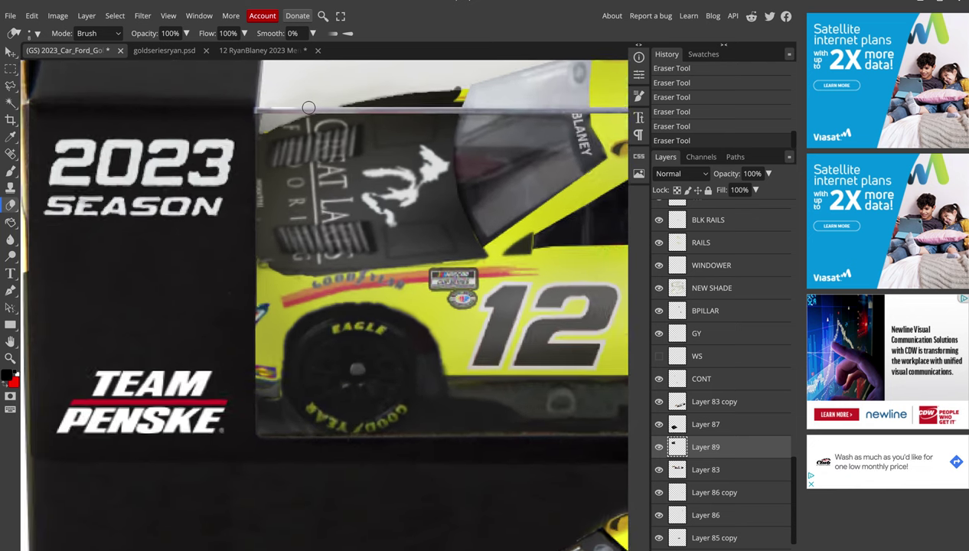
pyautogui.scroll(2, 306, 106)
# Touch up the window's top edge with dark paint and a small eraser pass
pyautogui.press('b')
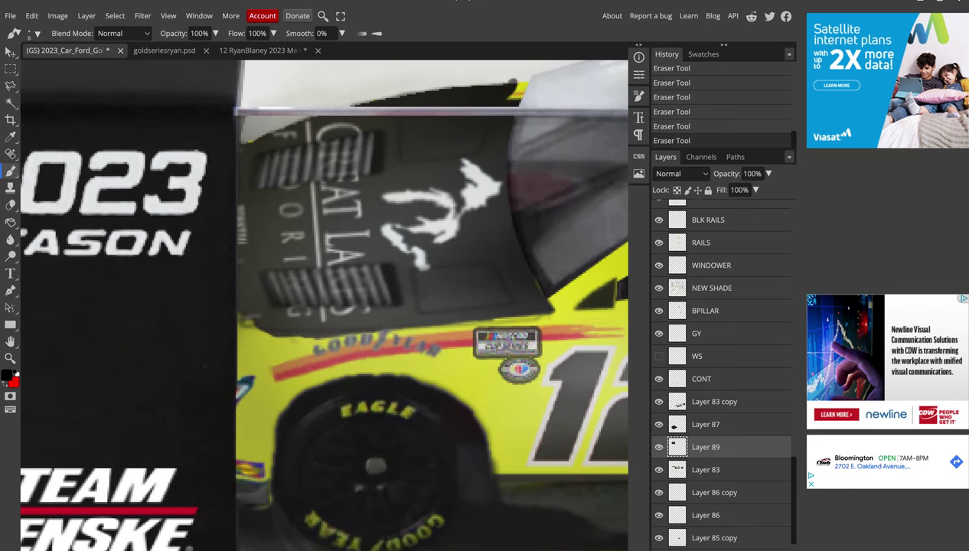
pyautogui.moveTo(511, 85); pyautogui.dragTo(525, 95)
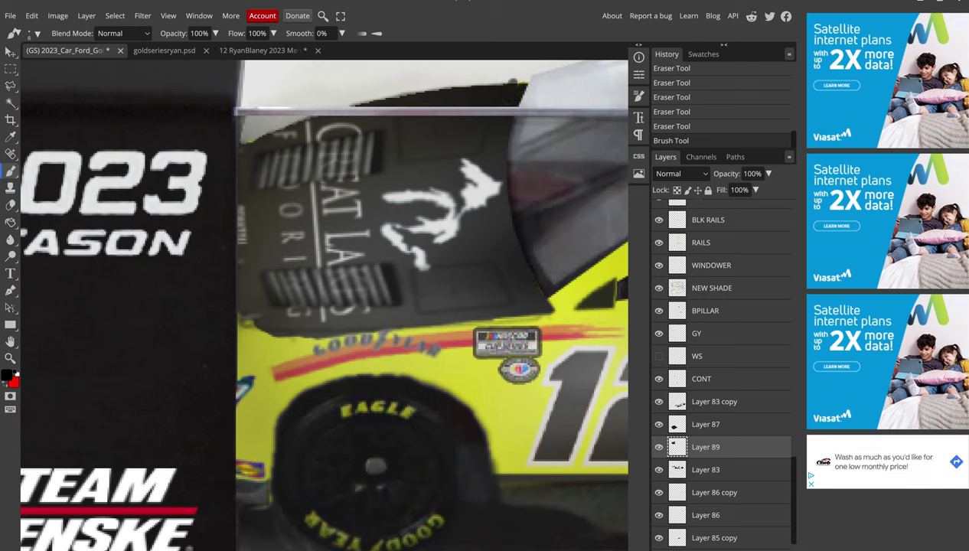
pyautogui.click(25, 115)
pyautogui.click(11, 206)
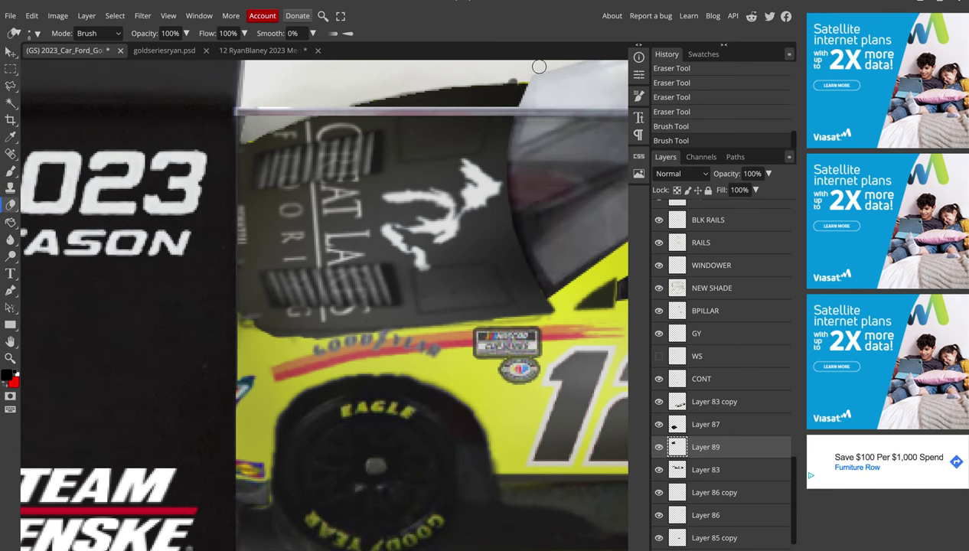
pyautogui.moveTo(517, 75); pyautogui.dragTo(517, 74)
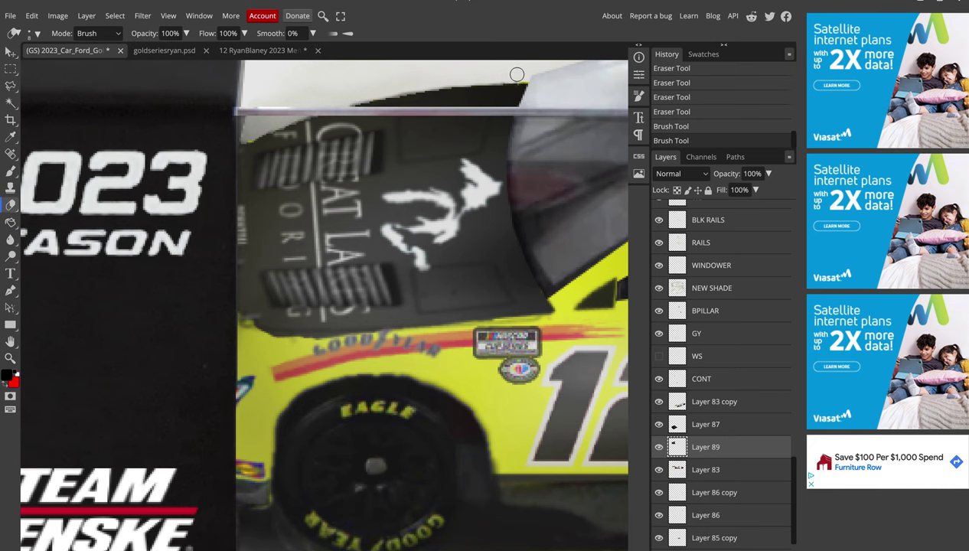
pyautogui.scroll(-2, 516, 74)
pyautogui.scroll(-2, 516, 74)
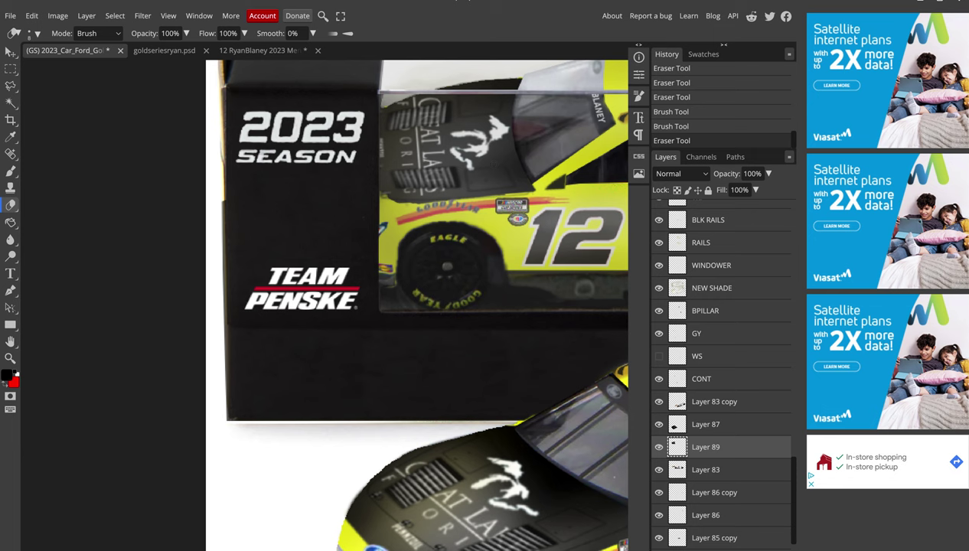
# Widen the hood layer slightly to the left, commit, and zoom out over the mockup
pyautogui.click(10, 52)
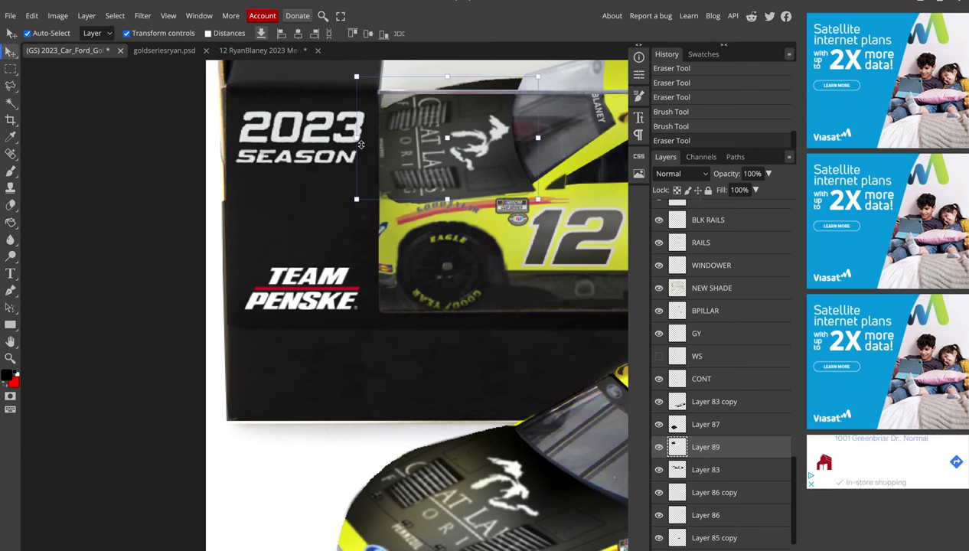
pyautogui.moveTo(357, 139); pyautogui.dragTo(356, 145)
pyautogui.press('Return')
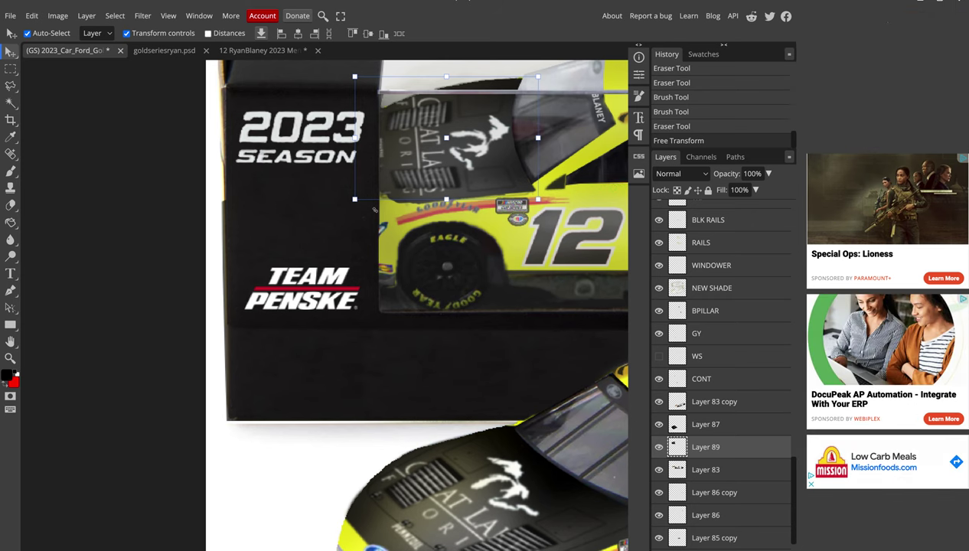
pyautogui.scroll(-2, 374, 208)
pyautogui.scroll(-1, 374, 209)
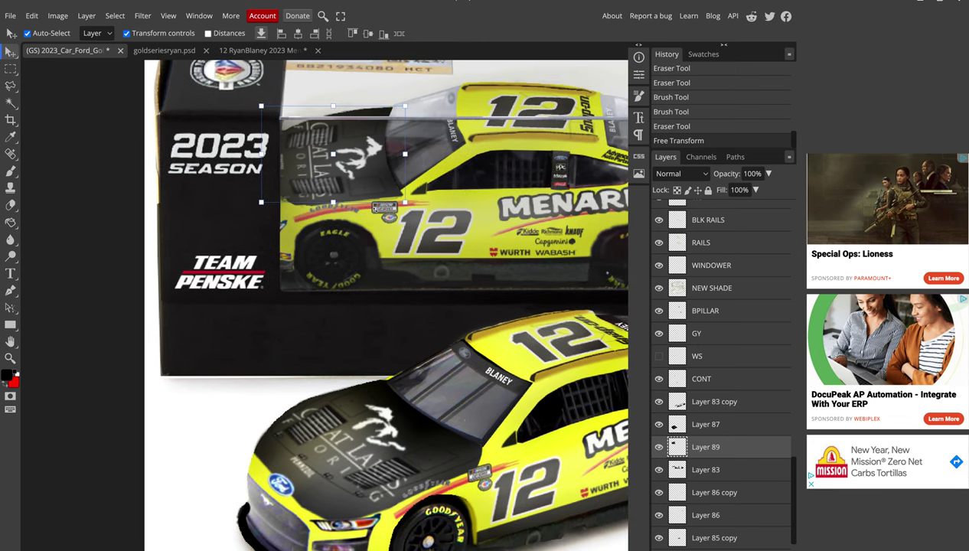
pyautogui.scroll(-1, 374, 209)
pyautogui.scroll(-1, 375, 208)
pyautogui.scroll(-1, 374, 207)
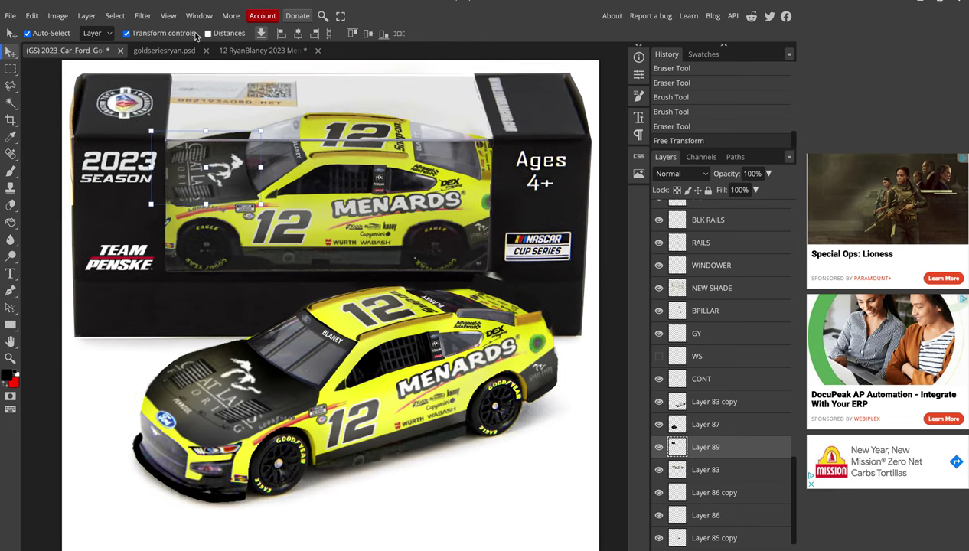
# Lasso the RYAN BLANEY name on Layer 88 of the 12 RyanBlaney template into Layer 90
pyautogui.click(175, 53)
pyautogui.click(245, 53)
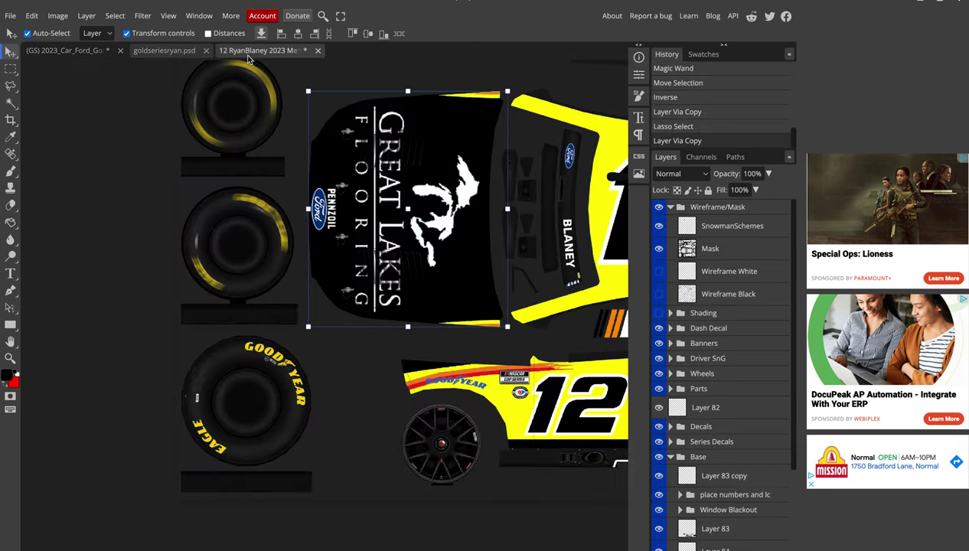
pyautogui.click(10, 87)
pyautogui.scroll(-2, 711, 489)
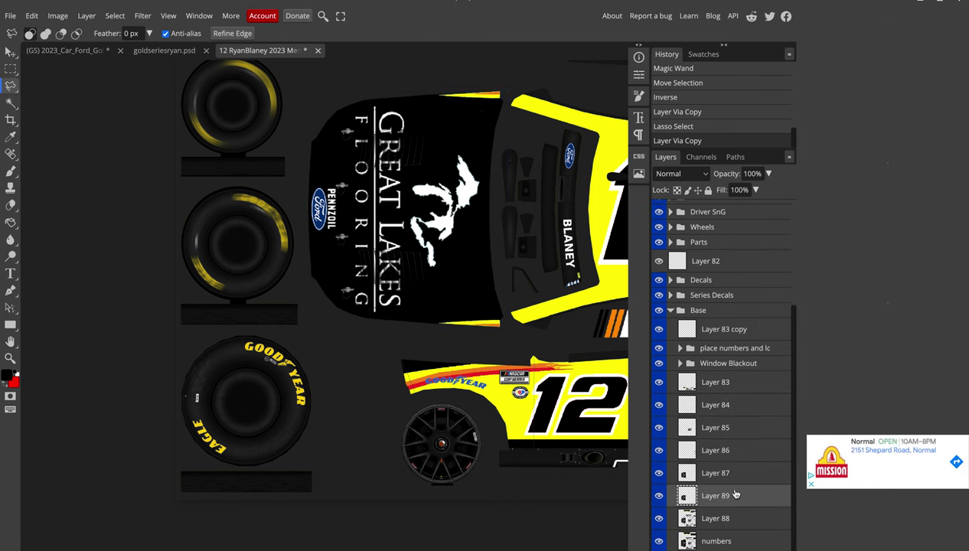
pyautogui.click(707, 521)
pyautogui.scroll(3, 455, 437)
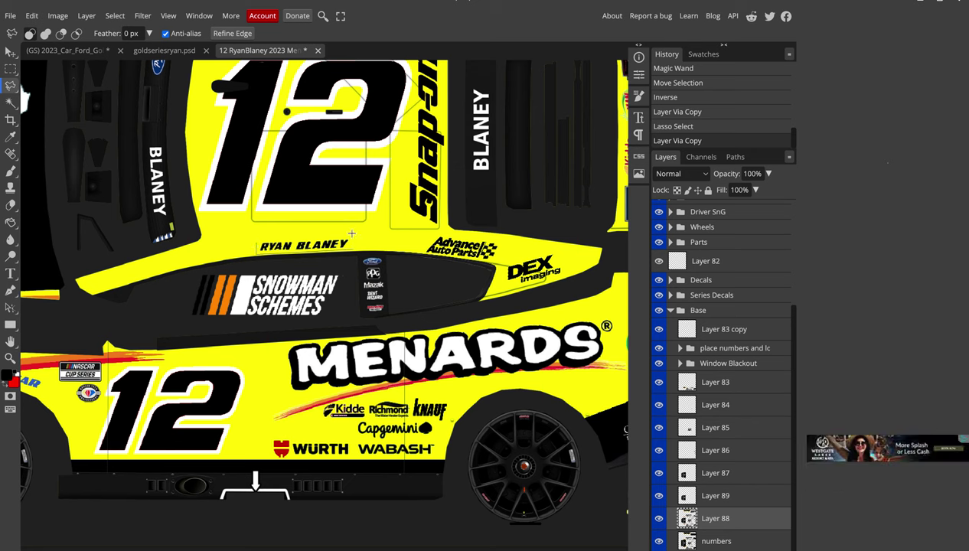
pyautogui.moveTo(268, 237); pyautogui.dragTo(257, 242)
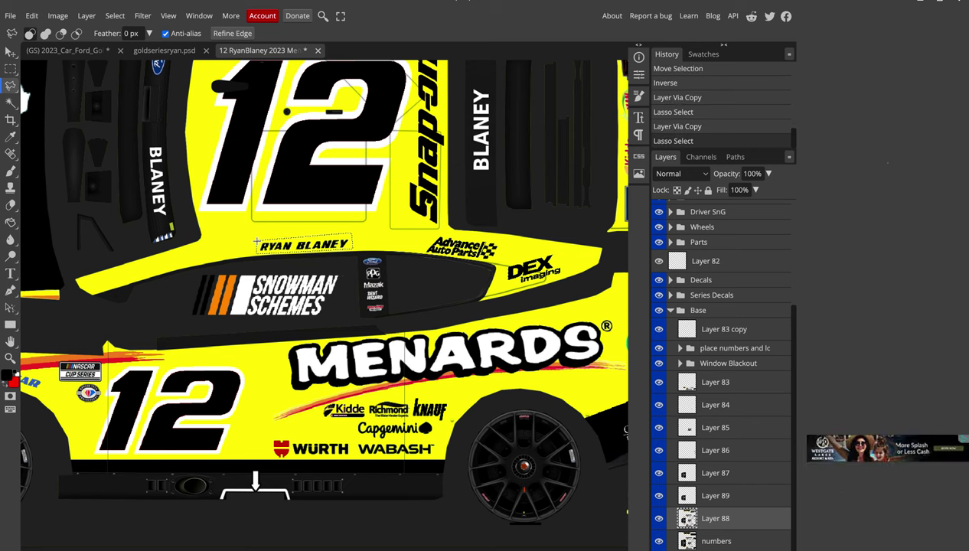
pyautogui.hotkey('ctrl', 'j')
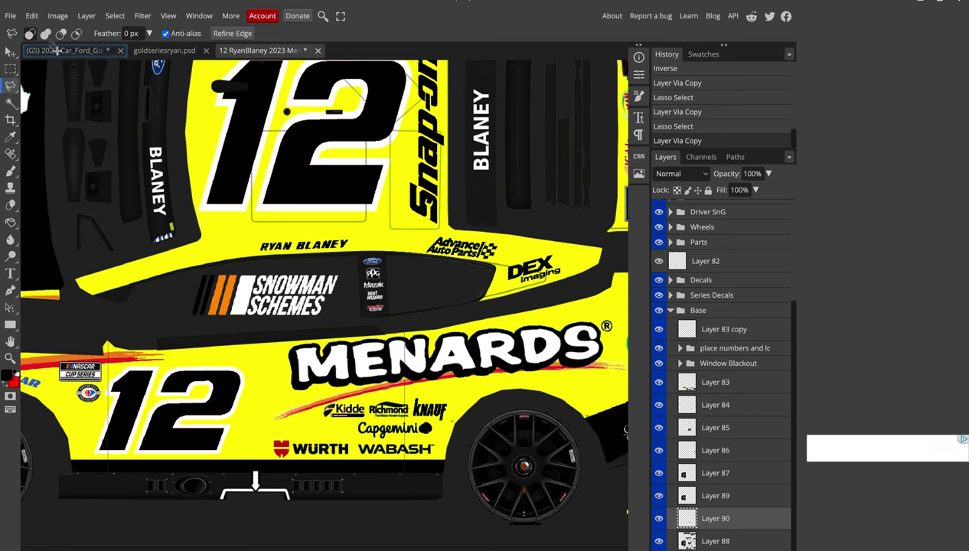
# Bring the RYAN BLANEY name onto the boxed car's roof rail and shrink it to fit
pyautogui.click(56, 50)
pyautogui.click(11, 50)
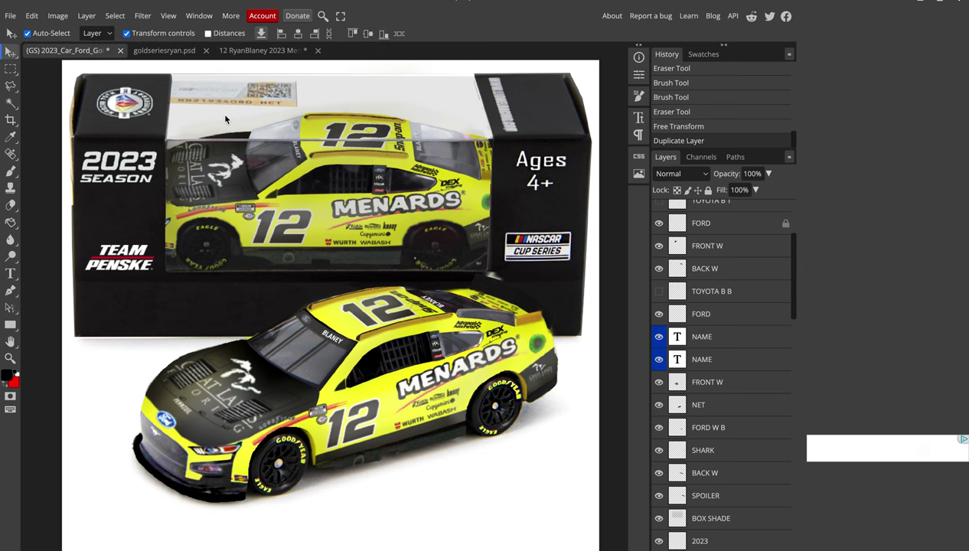
pyautogui.scroll(-3, 225, 119)
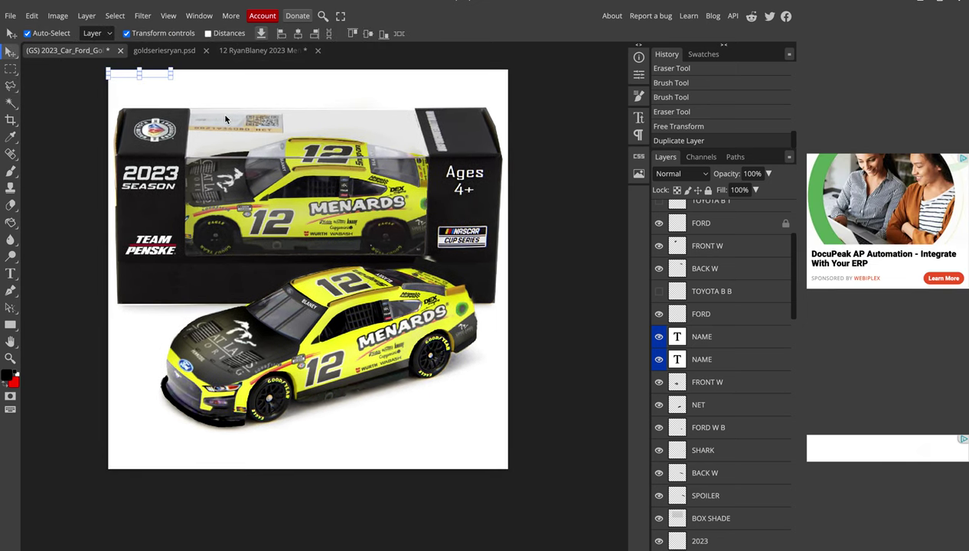
pyautogui.click(162, 85)
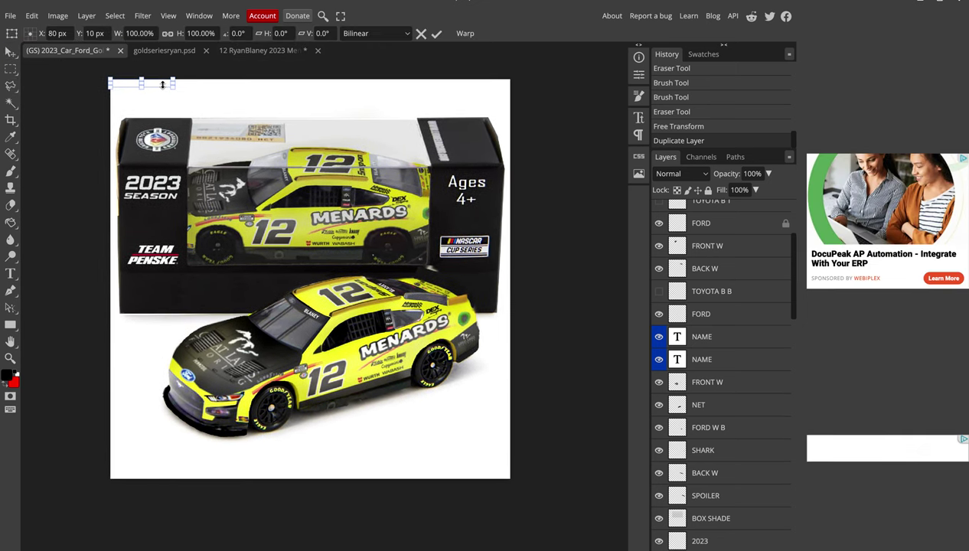
pyautogui.scroll(2, 162, 85)
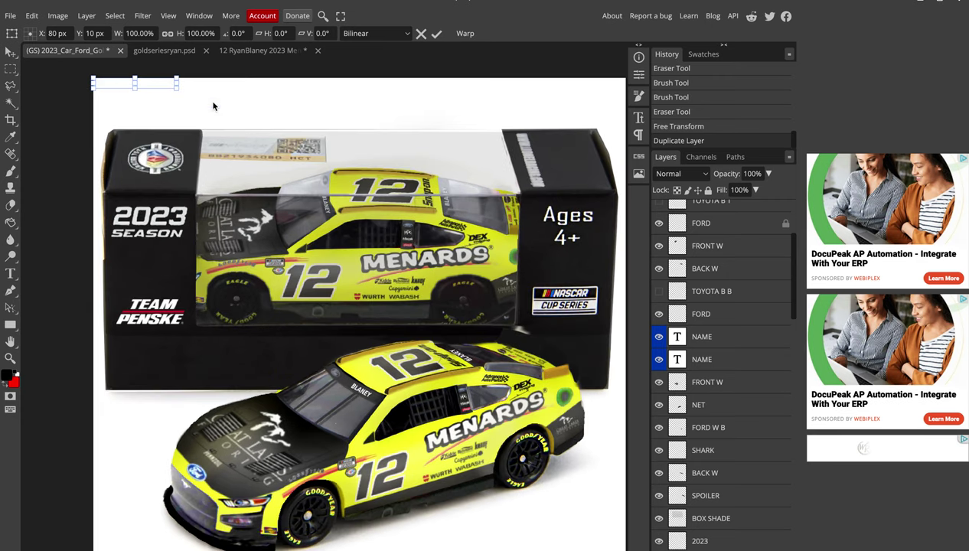
pyautogui.moveTo(153, 84); pyautogui.dragTo(391, 212)
pyautogui.scroll(3, 418, 227)
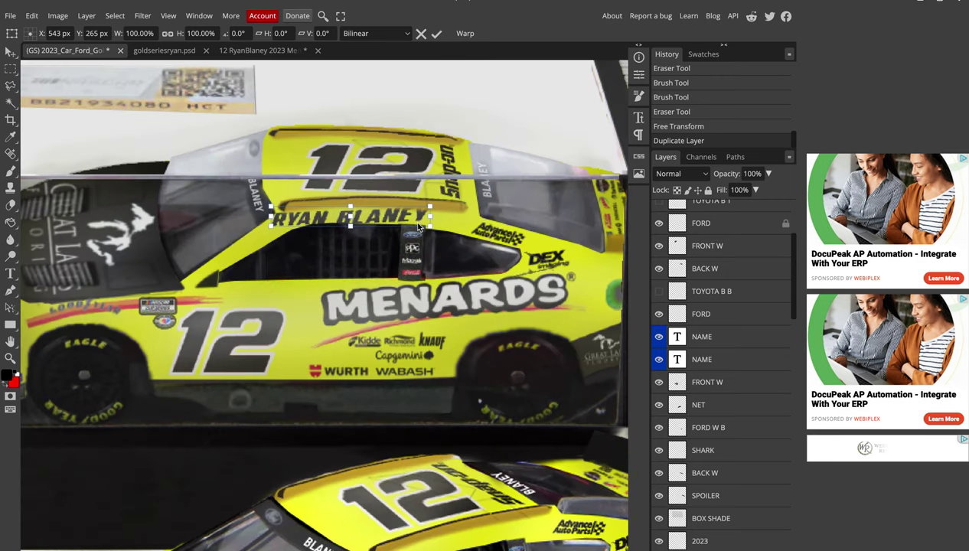
pyautogui.moveTo(430, 225)
pyautogui.mouseDown()
pyautogui.moveTo(366, 219)
pyautogui.moveTo(392, 216)
pyautogui.mouseUp()
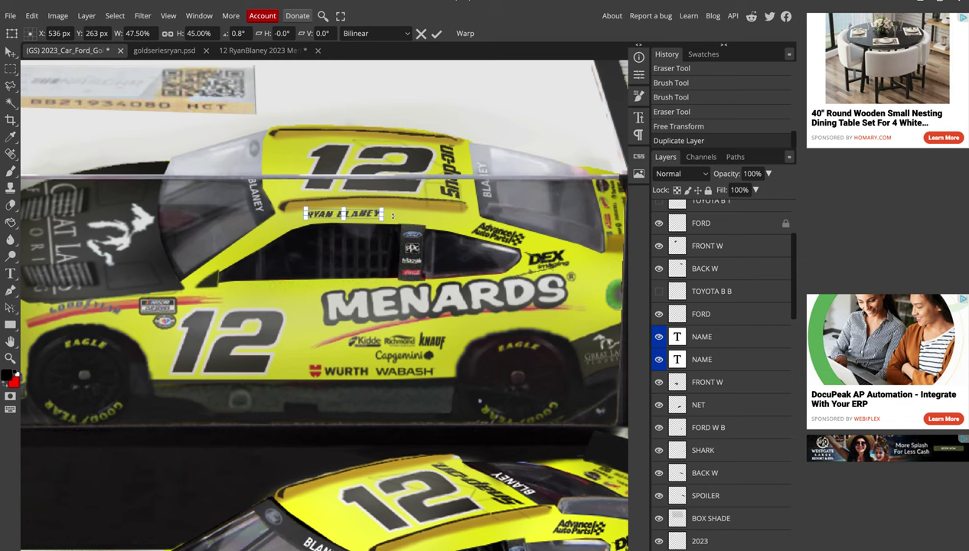
# Tilt the name 2.8°, nudge it into place, and commit at about 45% scale
pyautogui.moveTo(393, 215); pyautogui.dragTo(394, 217)
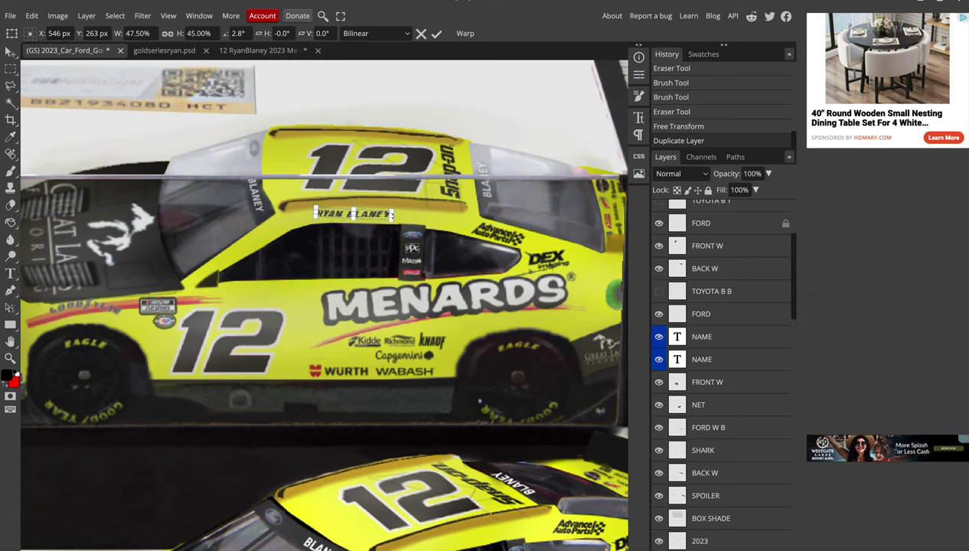
pyautogui.hotkey('shift', 'Right')
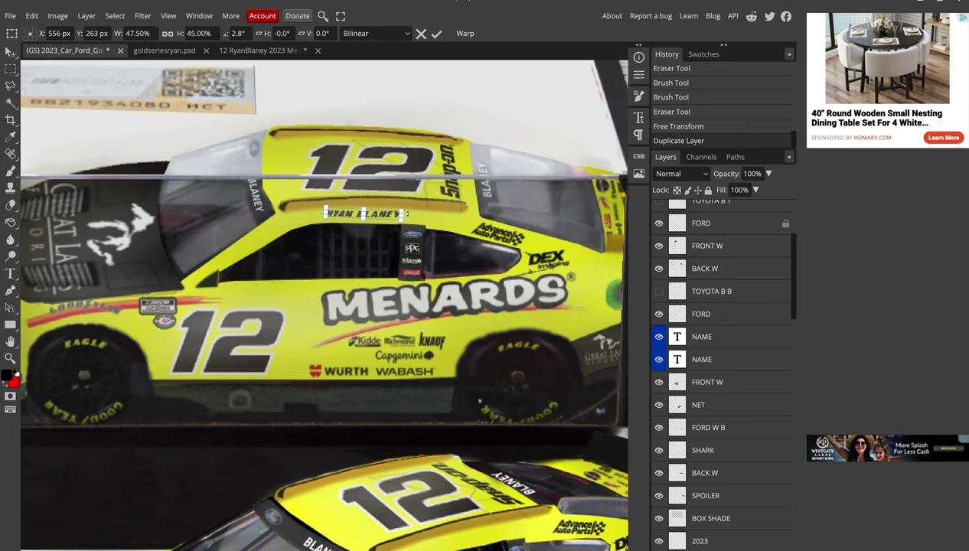
pyautogui.moveTo(400, 219); pyautogui.dragTo(398, 220)
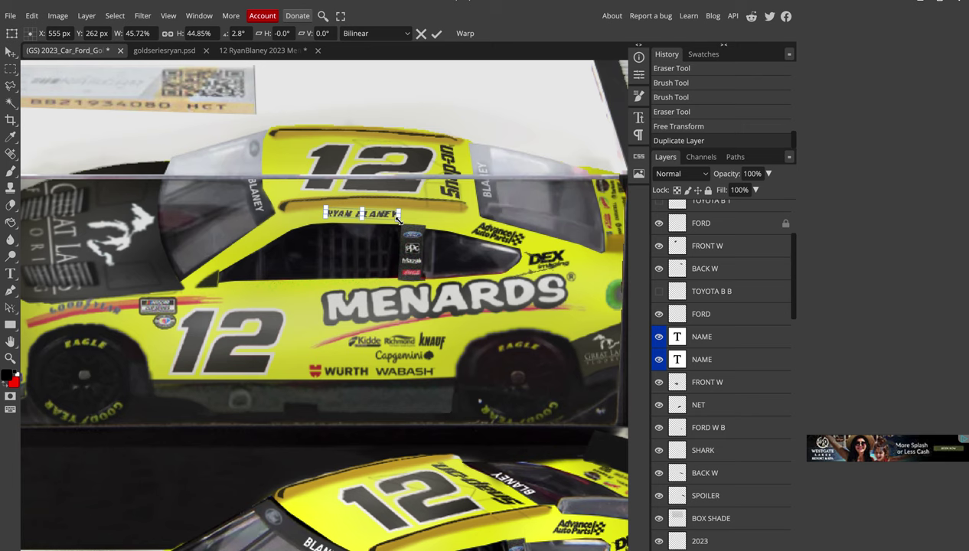
pyautogui.press('Left')
pyautogui.press('Down')
pyautogui.moveTo(397, 220); pyautogui.dragTo(395, 217)
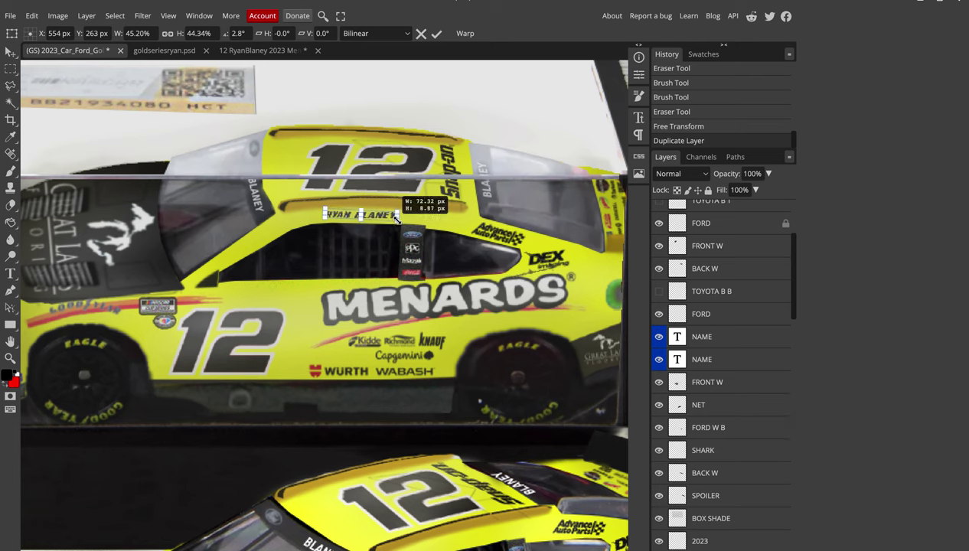
pyautogui.press('Return')
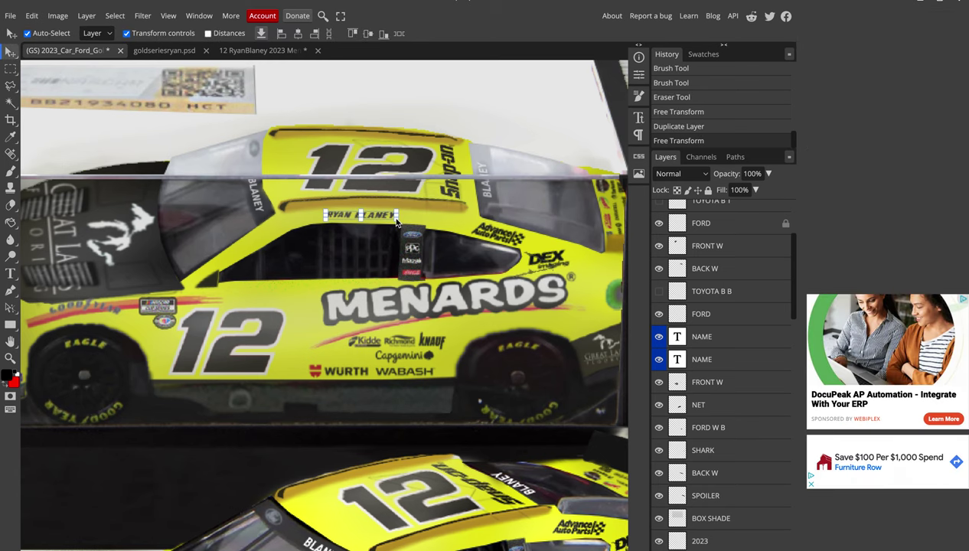
# Duplicate the RYAN BLANEY name layer and move the copy onto the loose yellow car
pyautogui.scroll(-3, 665, 456)
pyautogui.scroll(-10, 673, 463)
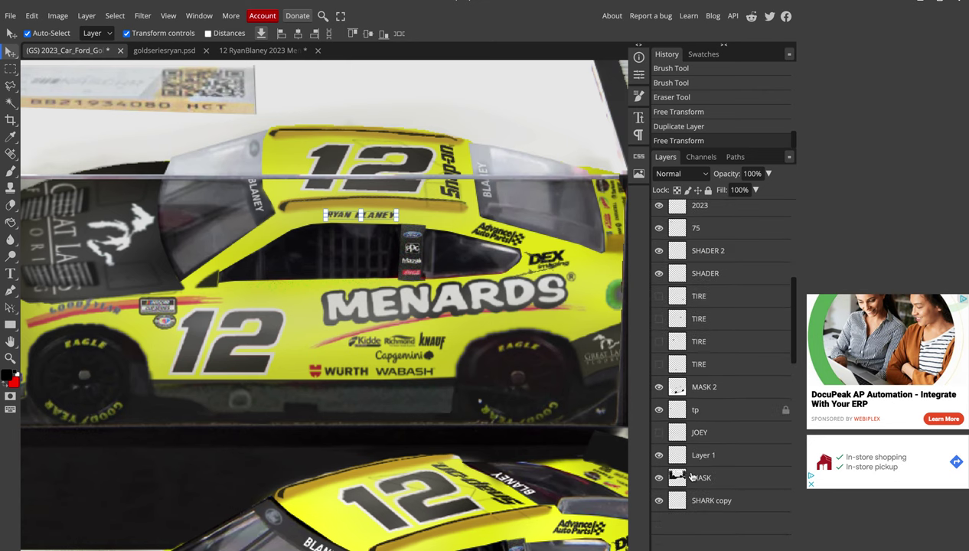
pyautogui.scroll(-5, 689, 475)
pyautogui.scroll(5, 691, 477)
pyautogui.scroll(5, 691, 476)
pyautogui.scroll(5, 691, 476)
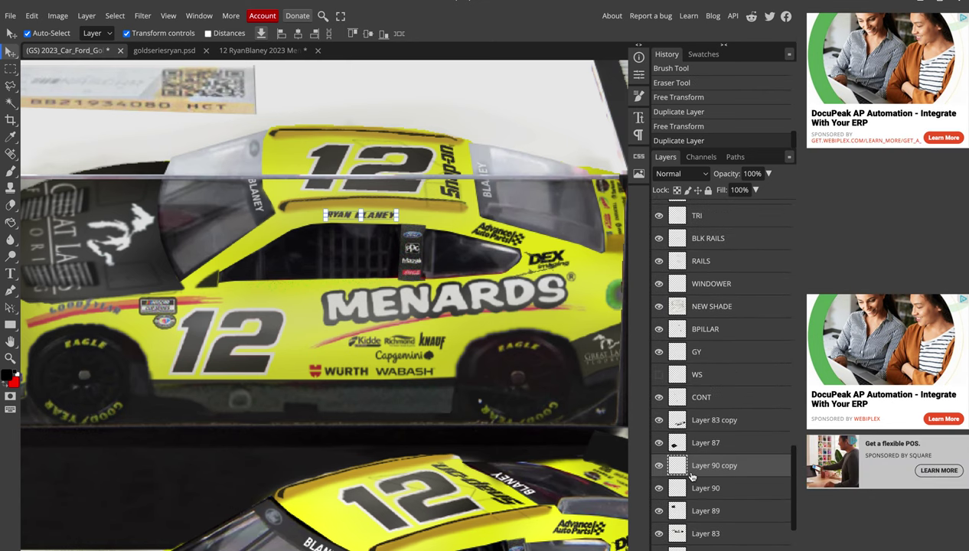
pyautogui.hotkey('ctrl', 'j')
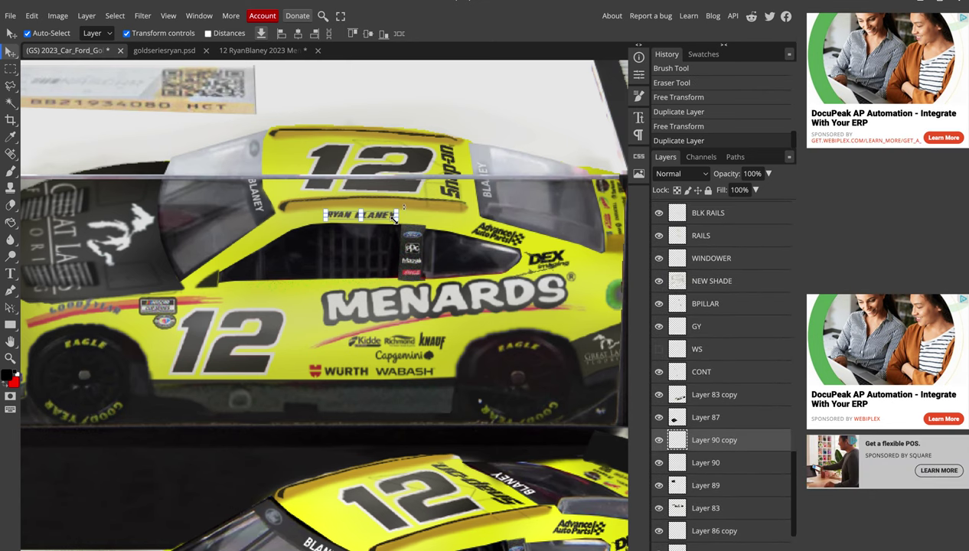
pyautogui.scroll(1, 393, 216)
pyautogui.hotkey('ctrl', 't')
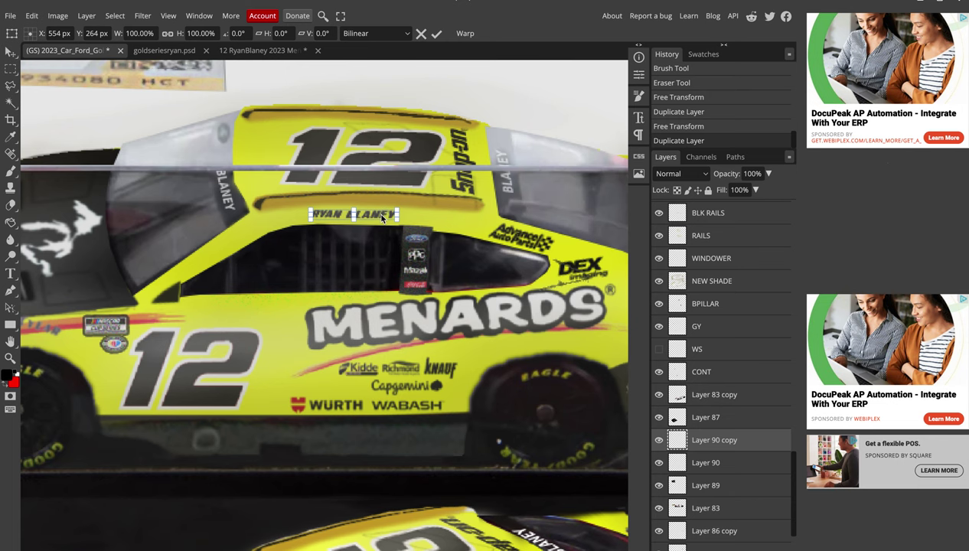
pyautogui.moveTo(382, 218); pyautogui.dragTo(493, 540)
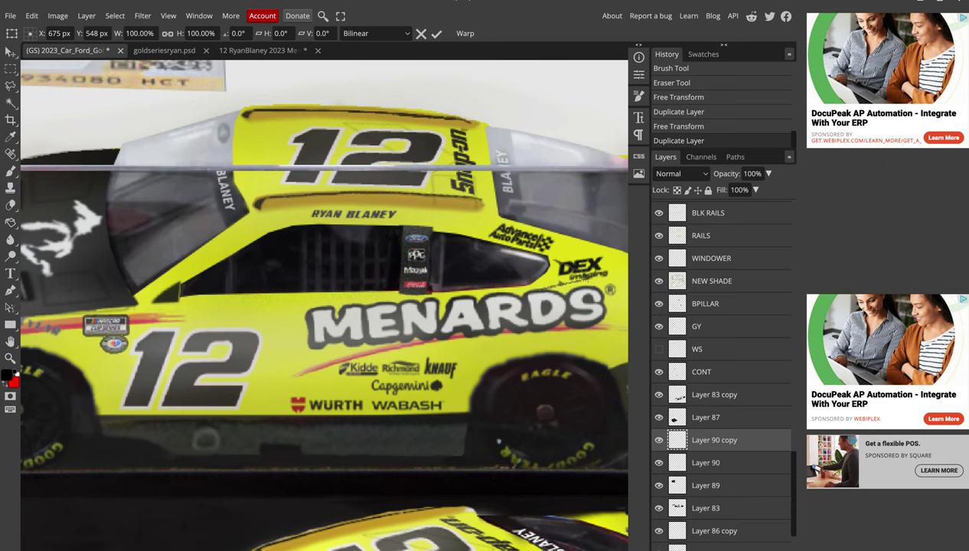
pyautogui.scroll(-5, 511, 505)
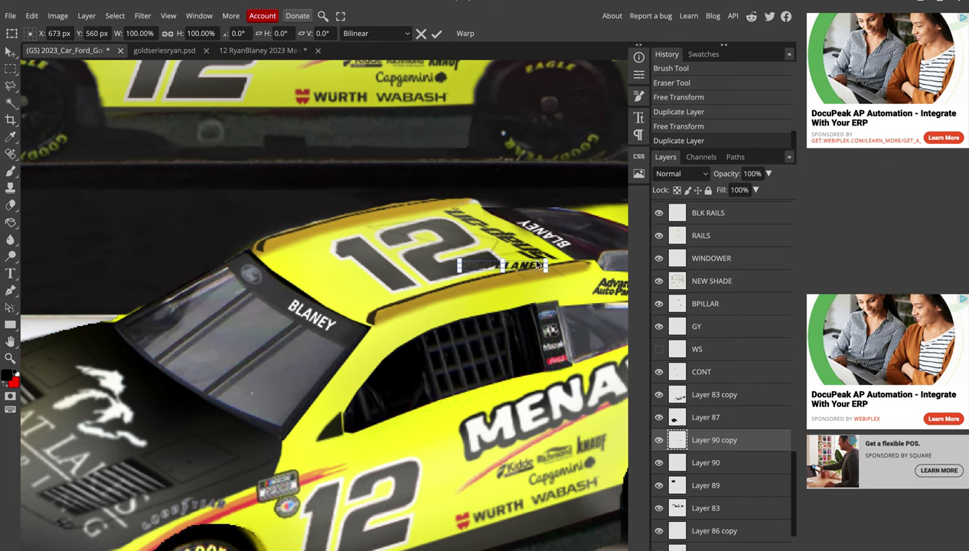
# Stretch the name copy to 125% height and tilt it about -13° above the side window
pyautogui.moveTo(526, 269); pyautogui.dragTo(527, 277)
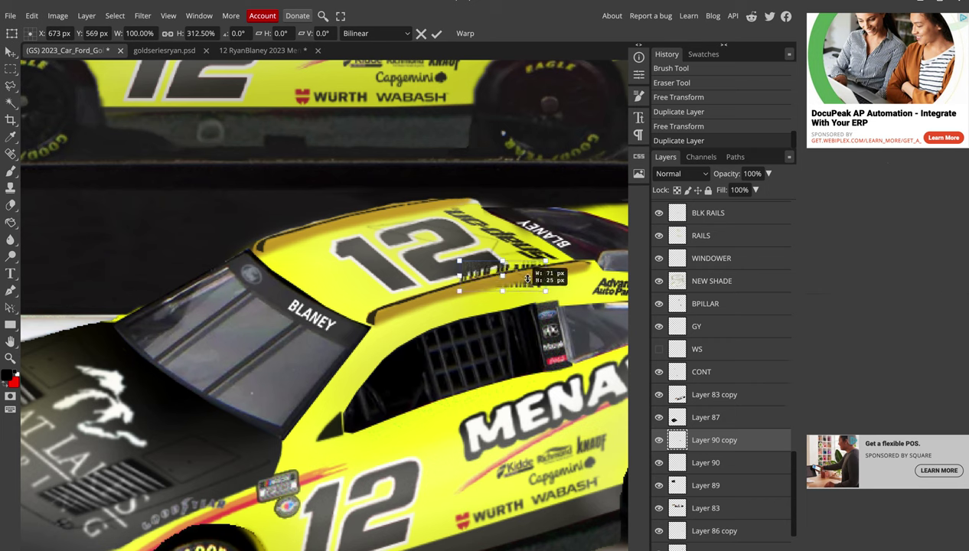
pyautogui.moveTo(527, 277)
pyautogui.mouseDown()
pyautogui.moveTo(521, 267)
pyautogui.moveTo(447, 307)
pyautogui.mouseUp()
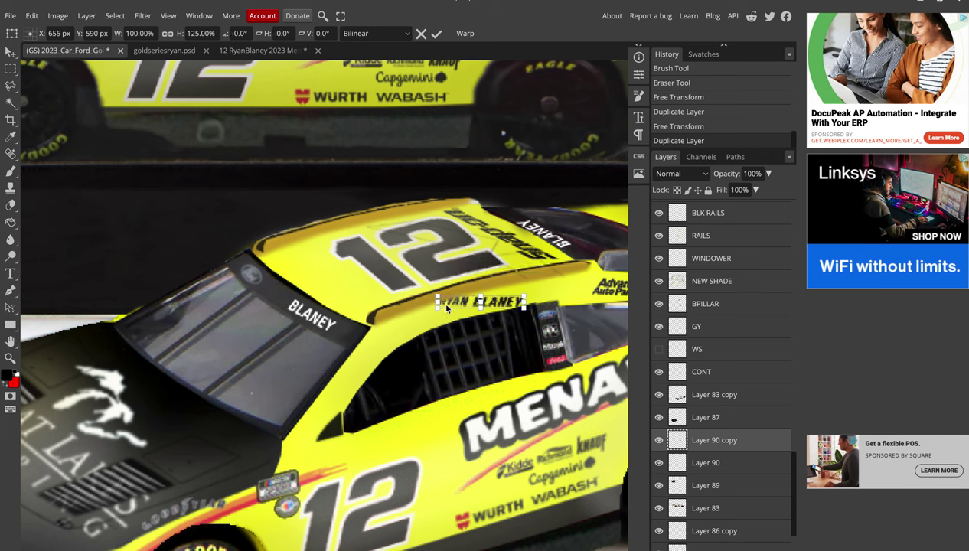
pyautogui.moveTo(423, 301)
pyautogui.mouseDown()
pyautogui.moveTo(425, 314)
pyautogui.moveTo(414, 315)
pyautogui.mouseUp()
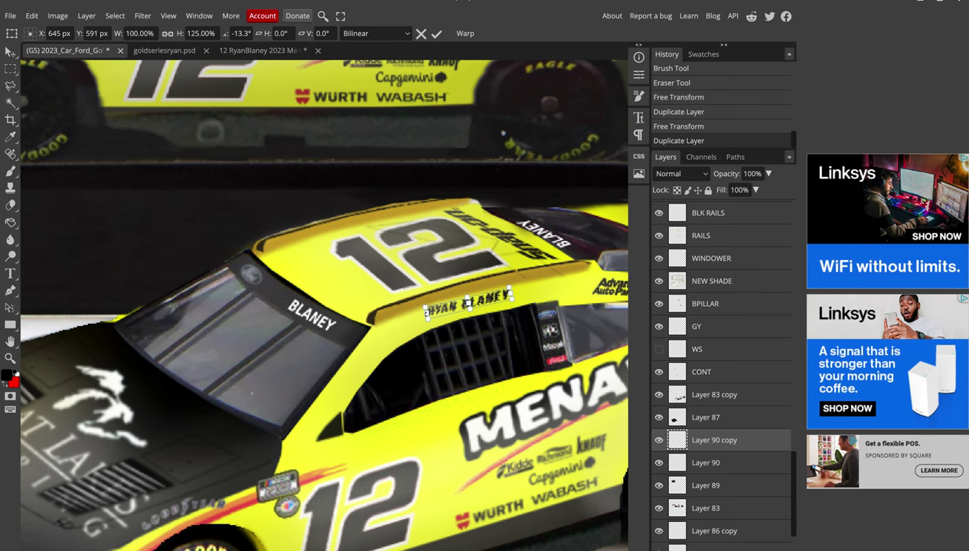
pyautogui.press('Right')
pyautogui.press('Down')
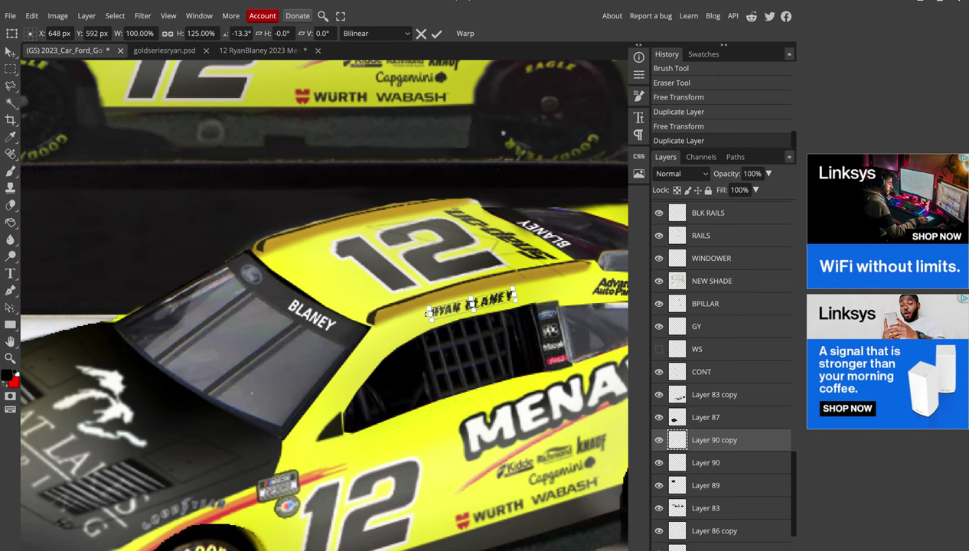
pyautogui.press('Return')
pyautogui.scroll(-1, 432, 314)
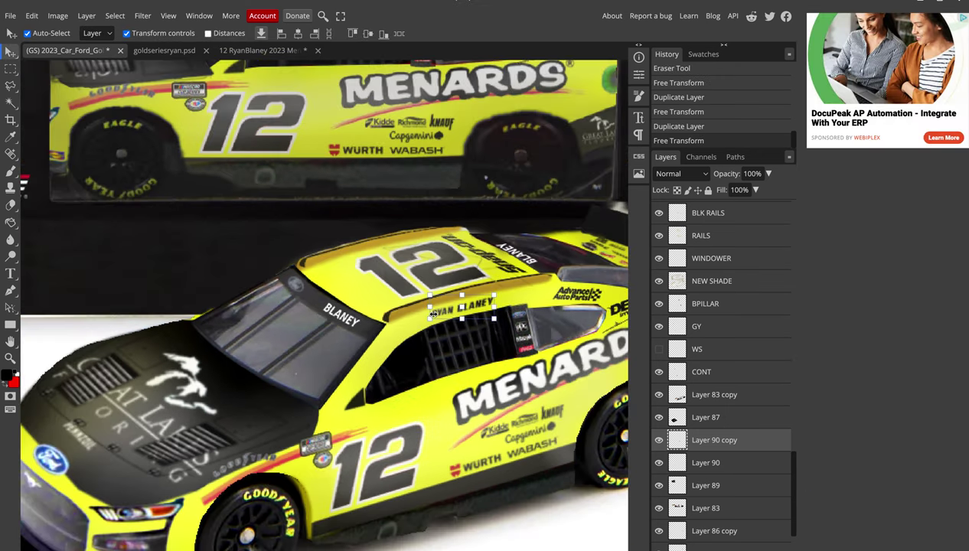
pyautogui.scroll(-2, 432, 313)
pyautogui.scroll(-1, 383, 260)
pyautogui.scroll(-1, 329, 206)
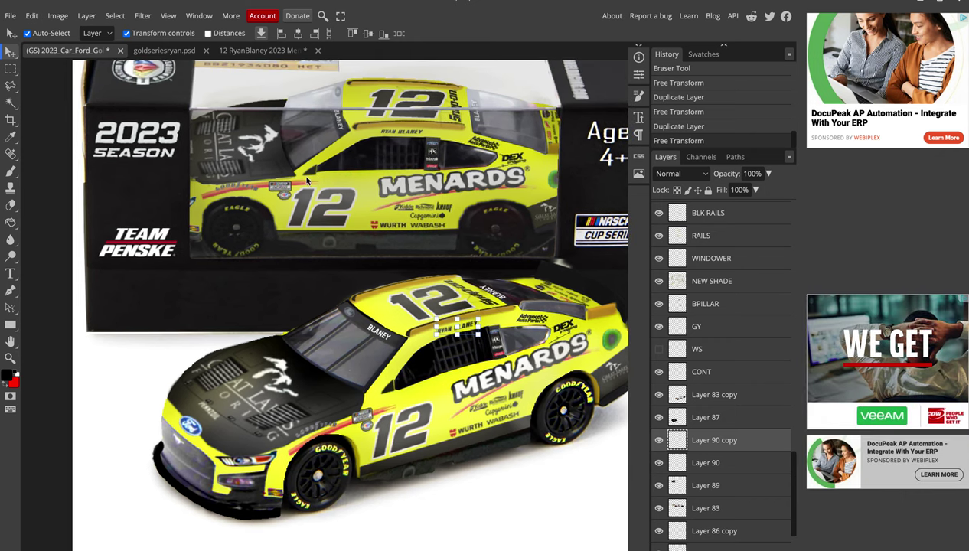
# In the Ryan Blaney paint scheme document, choose Polygonal Lasso and select Layer 88
pyautogui.click(167, 50)
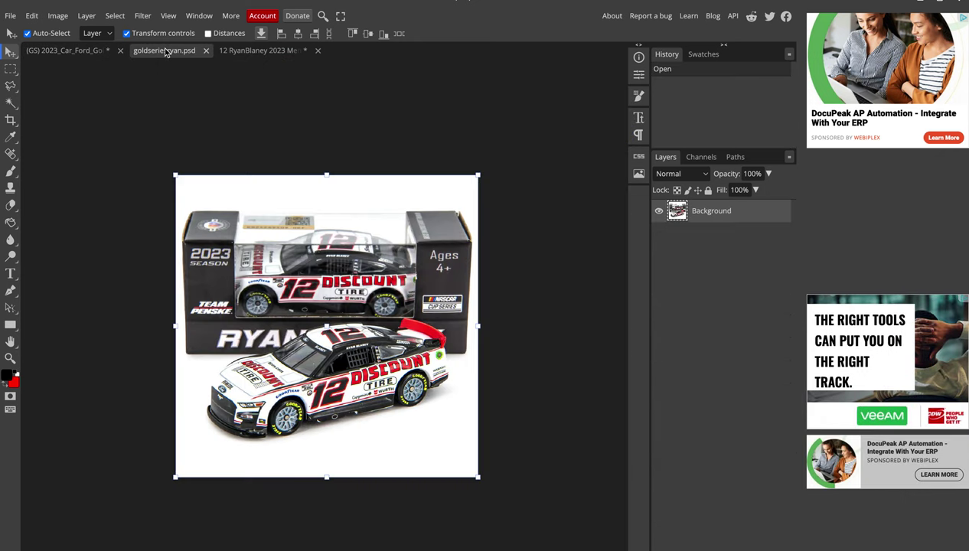
pyautogui.click(268, 50)
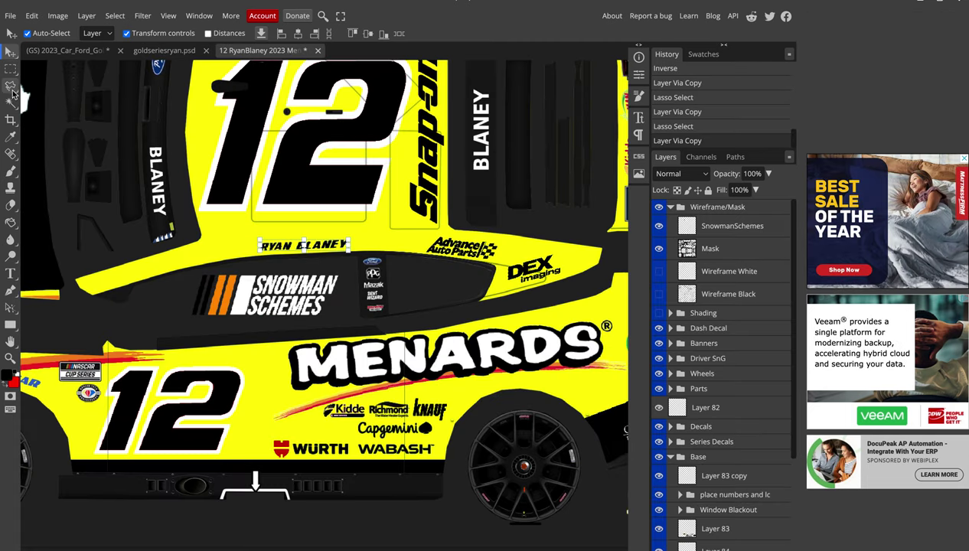
pyautogui.click(10, 85)
pyautogui.hscroll(-5, 322, 306)
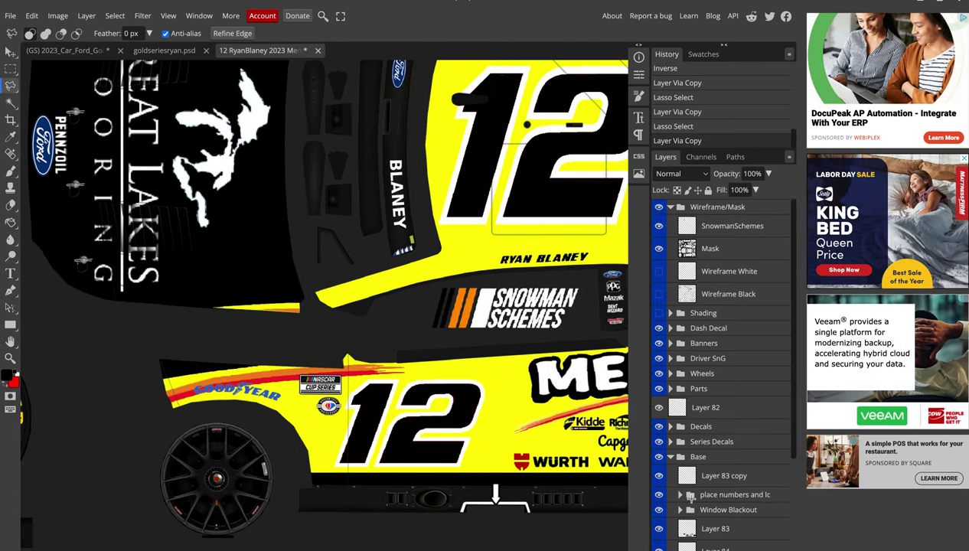
pyautogui.scroll(-3, 691, 494)
pyautogui.click(689, 526)
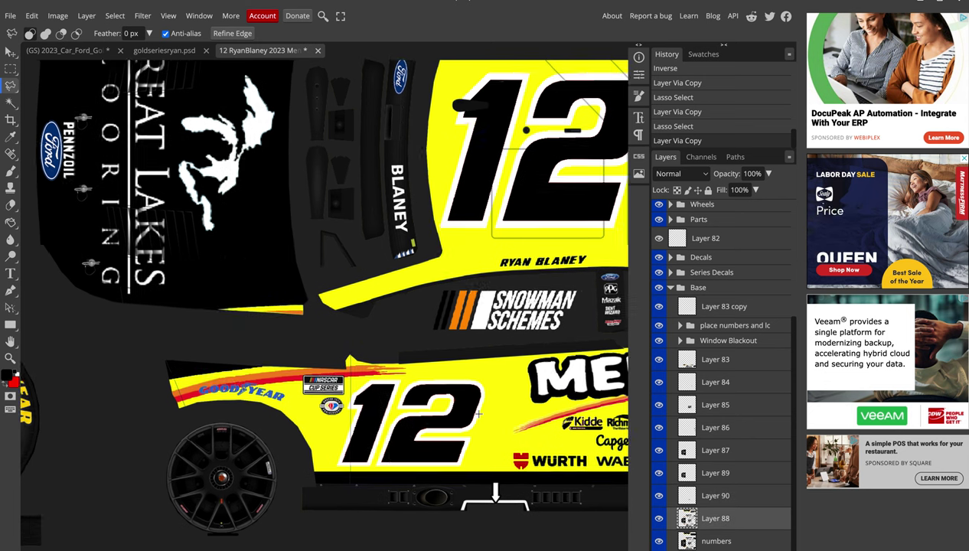
pyautogui.hscroll(-3, 478, 413)
pyautogui.scroll(5, 478, 413)
pyautogui.scroll(2, 479, 413)
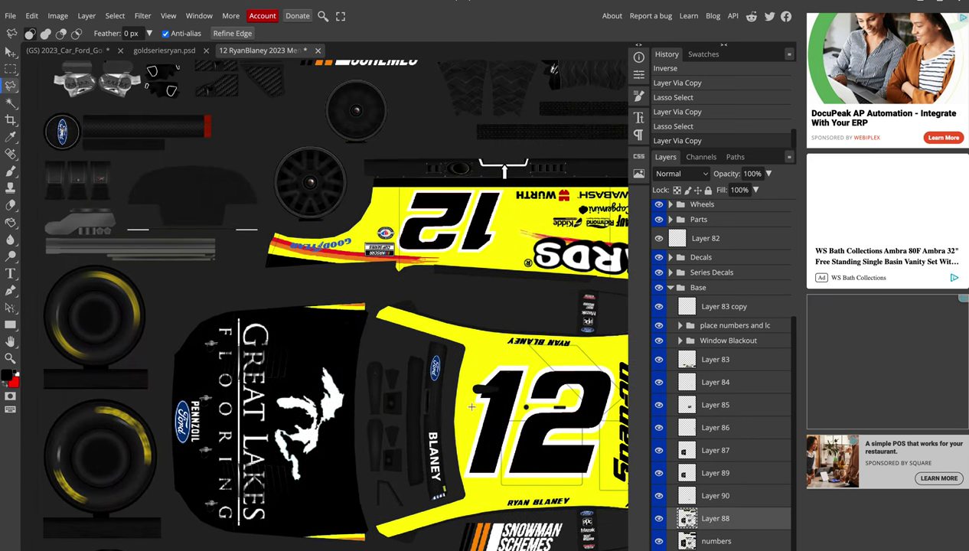
pyautogui.scroll(3, 436, 368)
pyautogui.scroll(5, 396, 317)
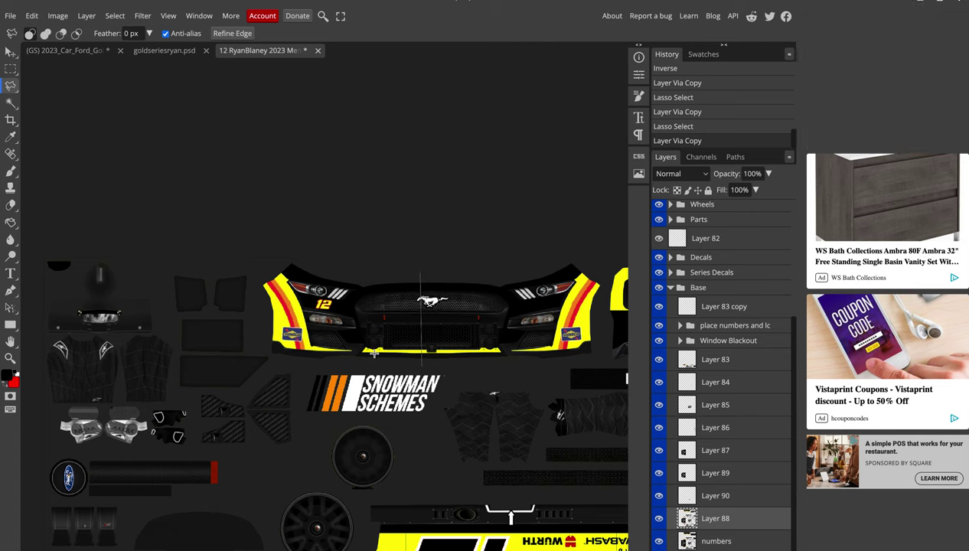
# Outline the front bumper and copy it onto new Layer 91
pyautogui.hotkey('ctrl', 'd')
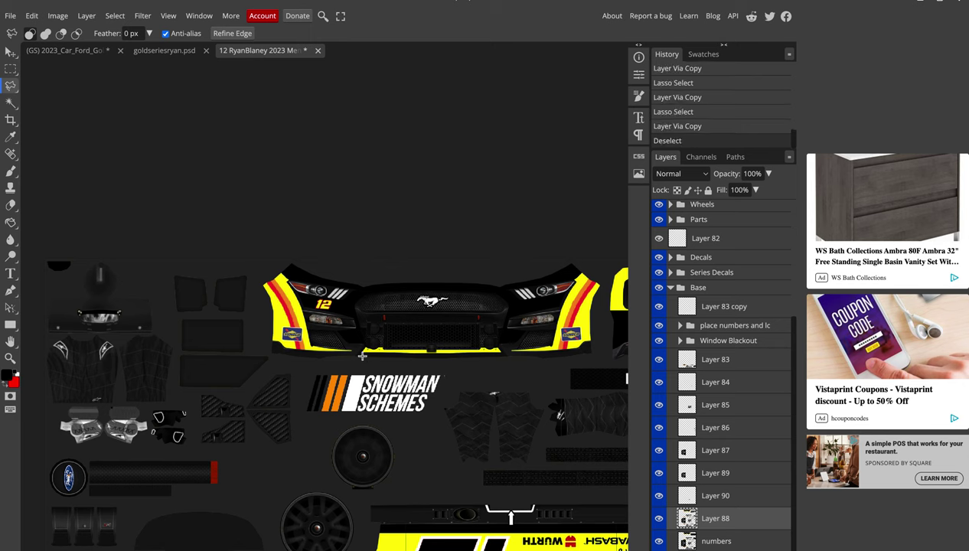
pyautogui.click(601, 255)
pyautogui.click(363, 357)
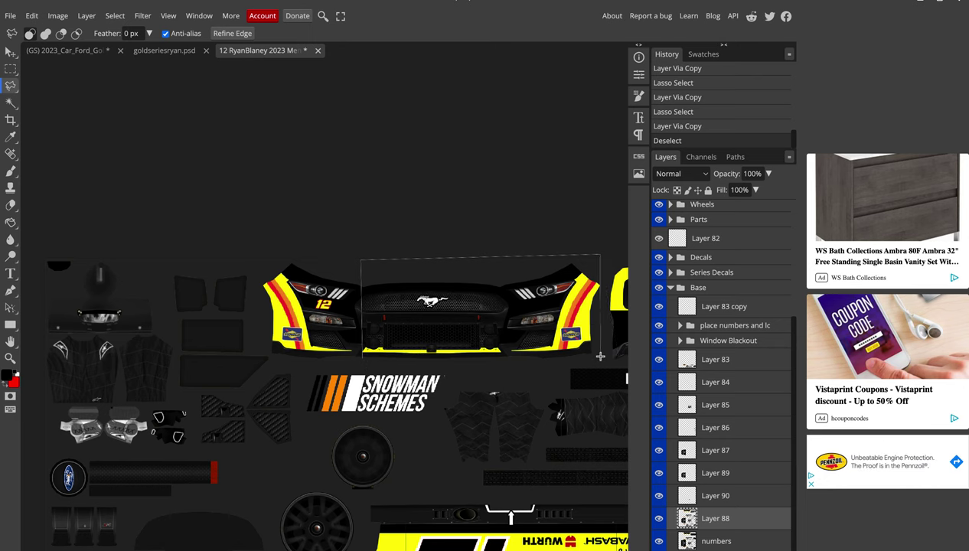
pyautogui.click(486, 375)
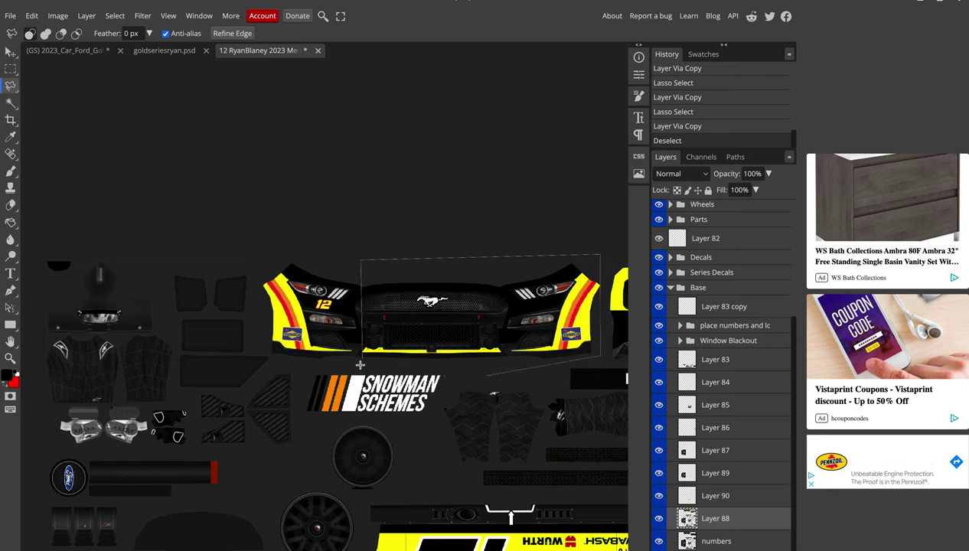
pyautogui.click(361, 361)
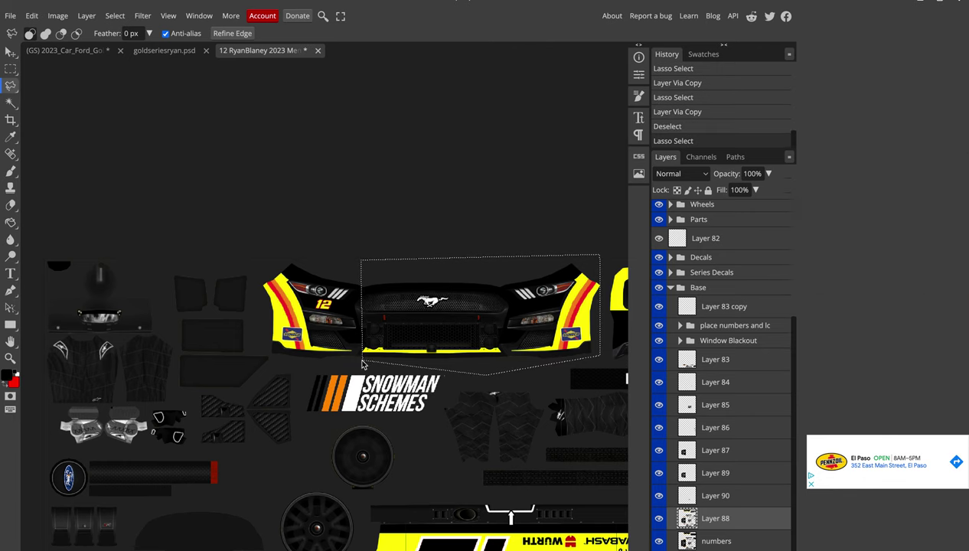
pyautogui.hotkey('ctrl', 'j')
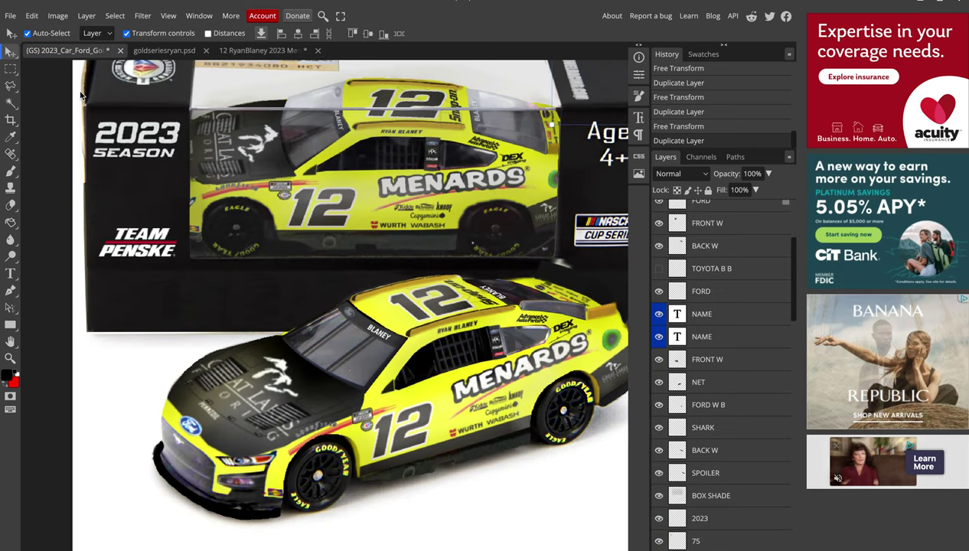
# Move the bumper piece onto the loose car's nose, shrinking and tilting it
pyautogui.scroll(-2, 213, 169)
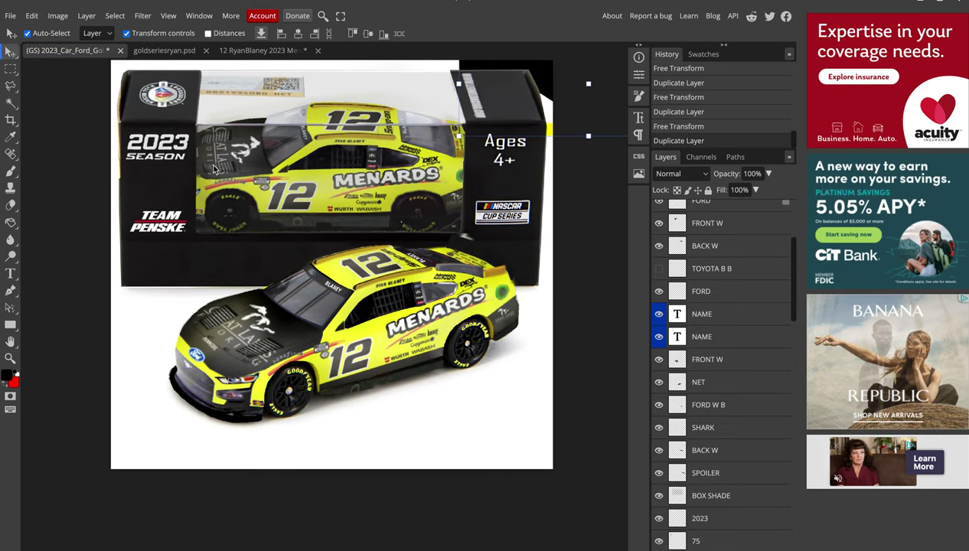
pyautogui.scroll(2, 211, 162)
pyautogui.scroll(3, 211, 162)
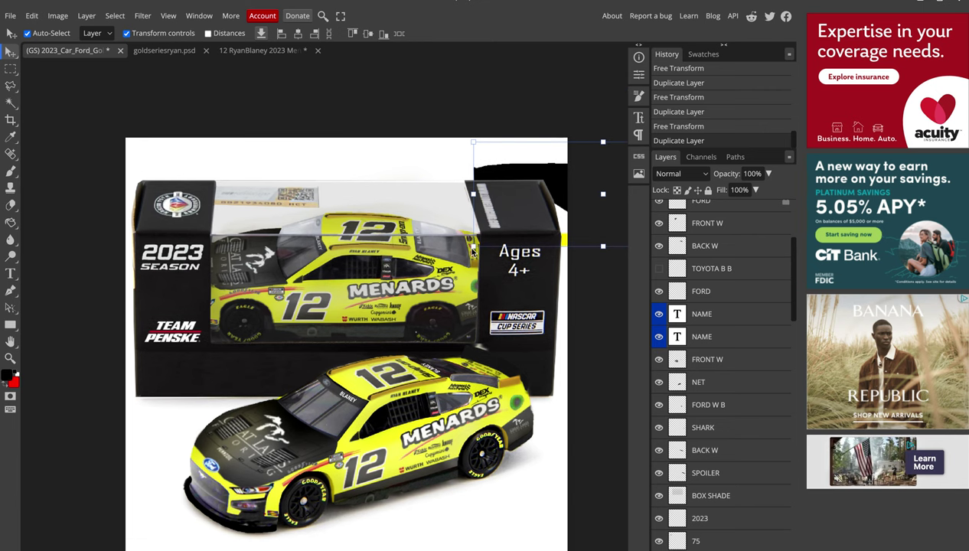
pyautogui.hotkey('ctrl', 't')
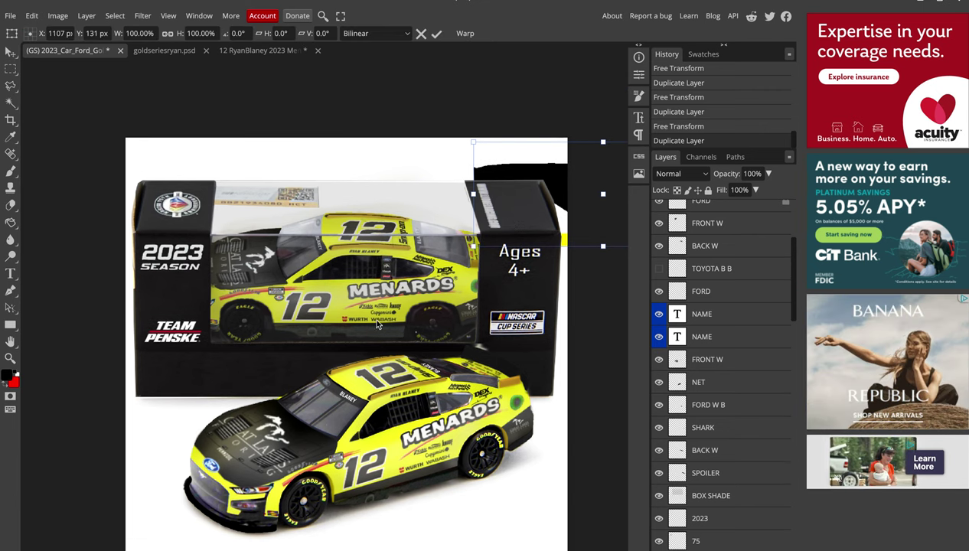
pyautogui.moveTo(373, 316); pyautogui.dragTo(137, 550)
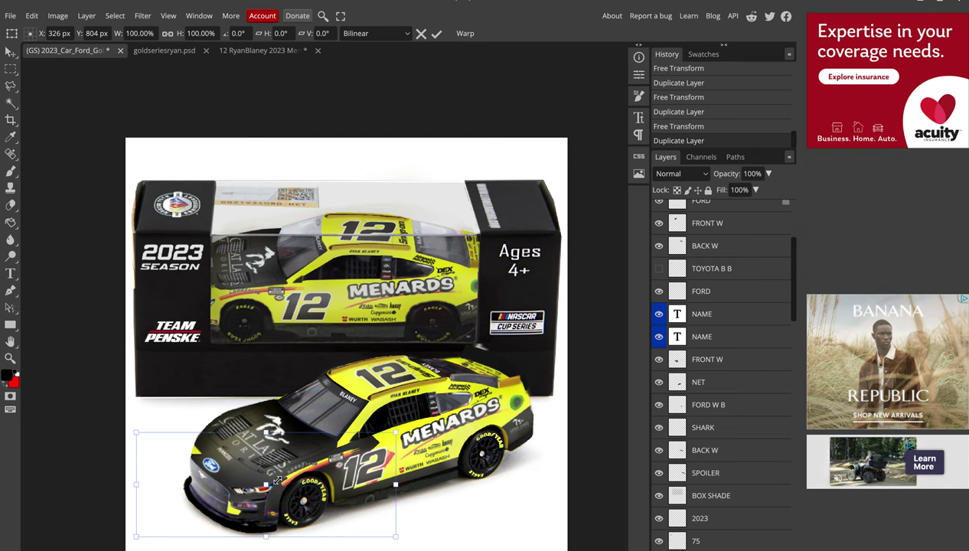
pyautogui.moveTo(395, 432); pyautogui.dragTo(287, 476)
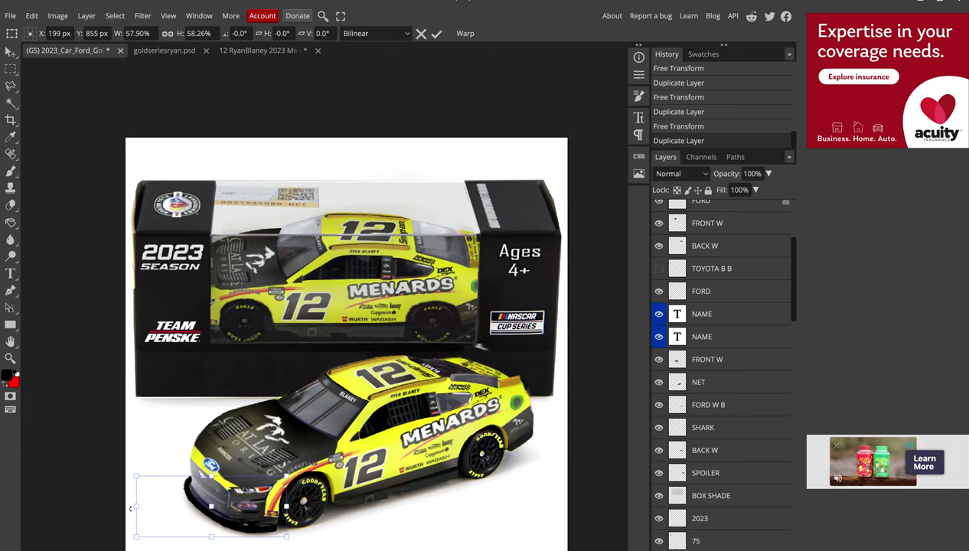
pyautogui.moveTo(130, 507); pyautogui.dragTo(196, 475)
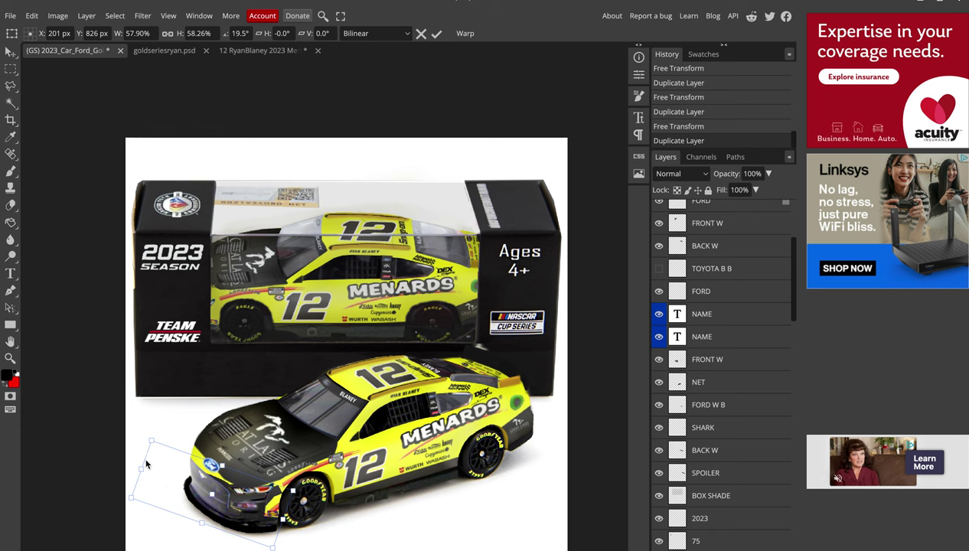
pyautogui.moveTo(134, 462)
pyautogui.mouseDown()
pyautogui.moveTo(176, 471)
pyautogui.moveTo(178, 459)
pyautogui.mouseUp()
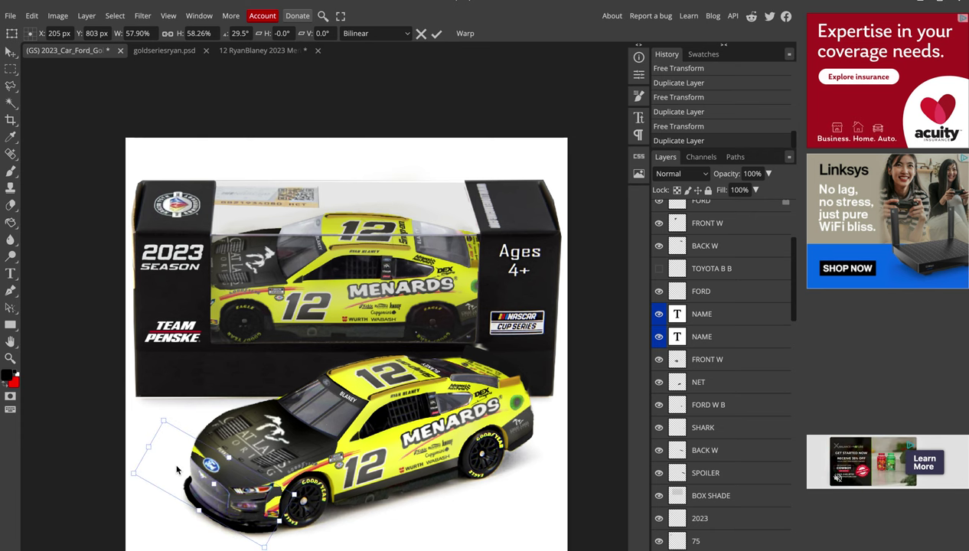
# Narrow the bumper, nudge it into place, and ease its tilt back to about 23°
pyautogui.scroll(3, 178, 459)
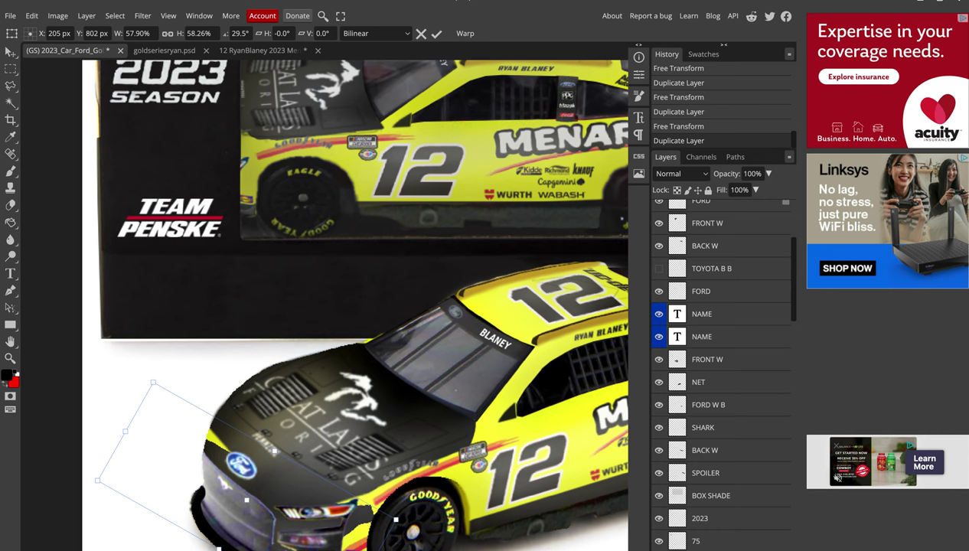
pyautogui.scroll(-1, 356, 306)
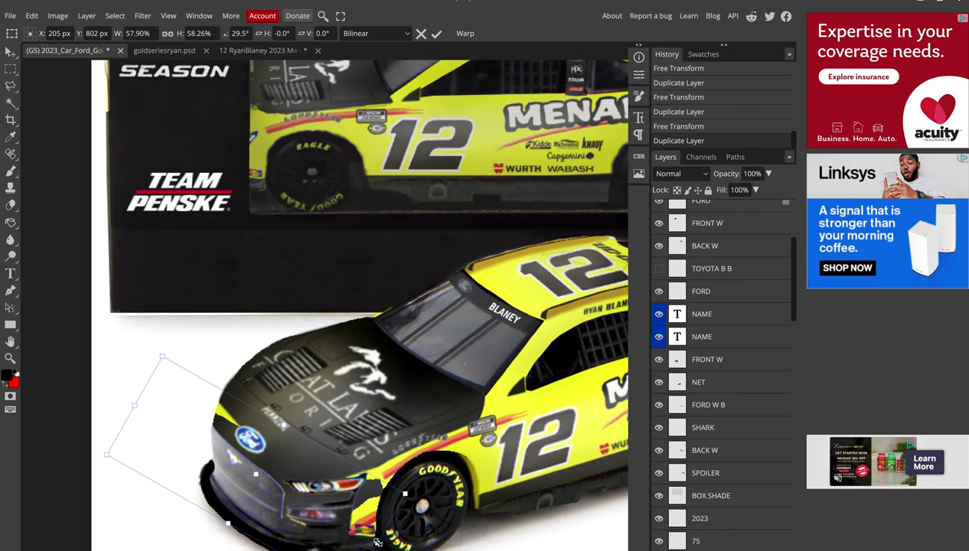
pyautogui.moveTo(371, 534); pyautogui.dragTo(365, 526)
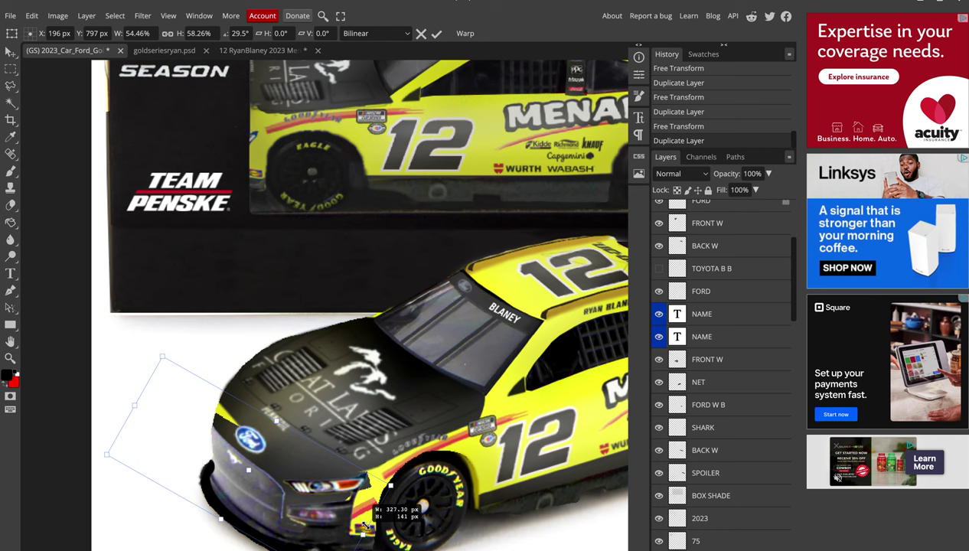
pyautogui.moveTo(134, 407); pyautogui.dragTo(174, 427)
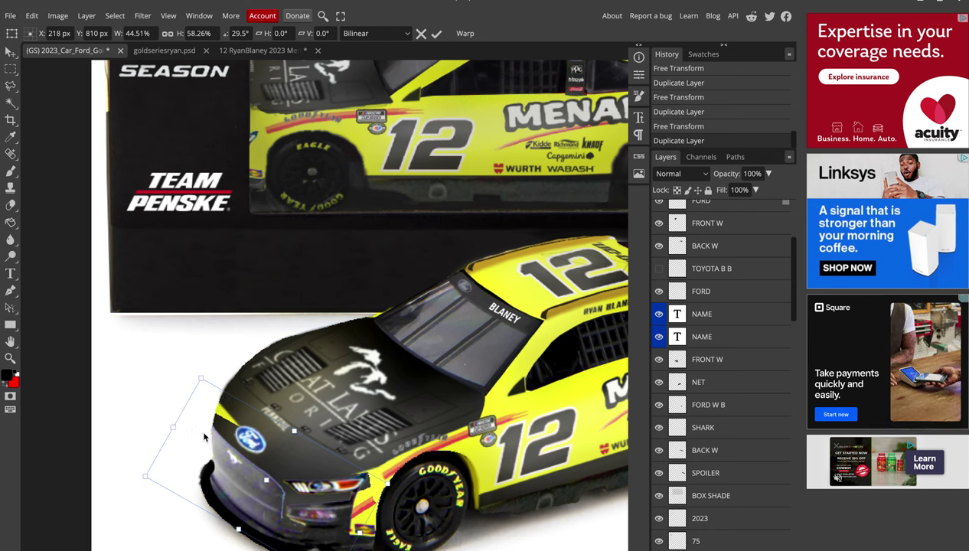
pyautogui.hotkey('shift', 'Up')
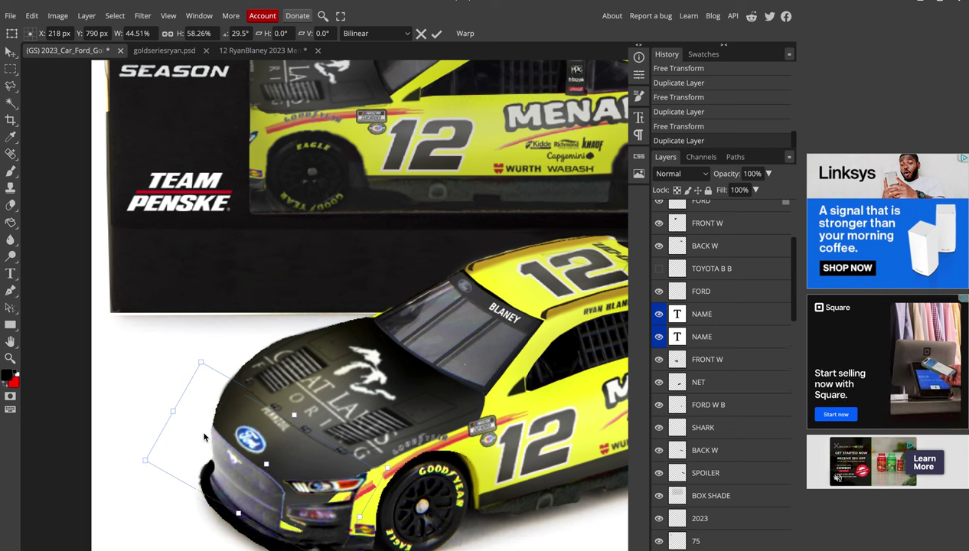
pyautogui.hotkey('shift', 'Up')
pyautogui.hotkey('shift', 'Right')
pyautogui.hotkey('shift', 'Up')
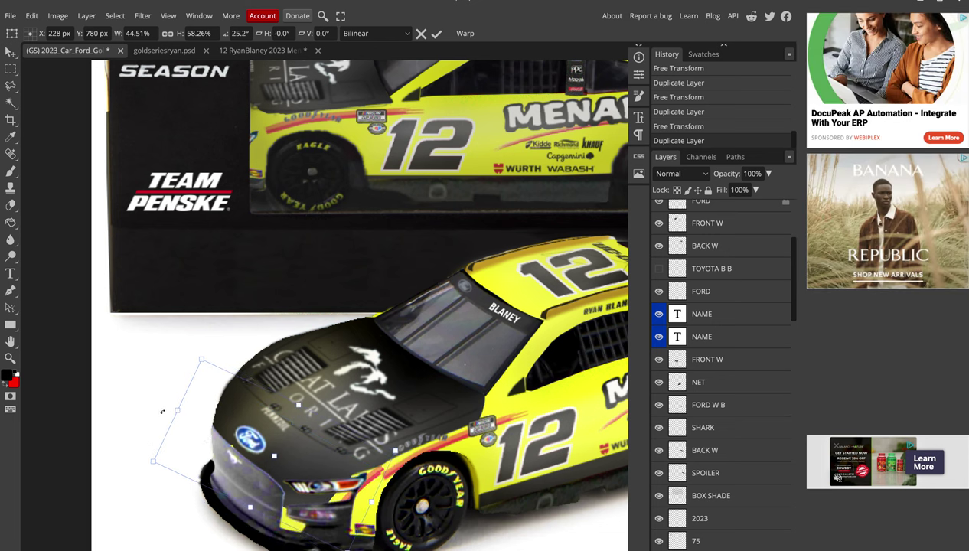
pyautogui.moveTo(163, 401); pyautogui.dragTo(163, 416)
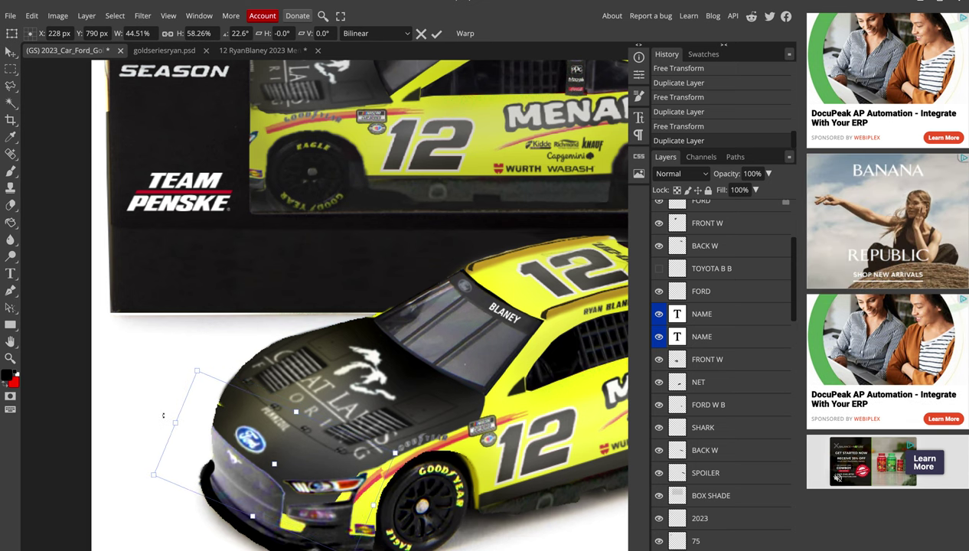
pyautogui.press('Right')
pyautogui.press('Right')
pyautogui.press('Right')
pyautogui.press('Down')
pyautogui.press('Down')
pyautogui.press('Down')
pyautogui.press('Right')
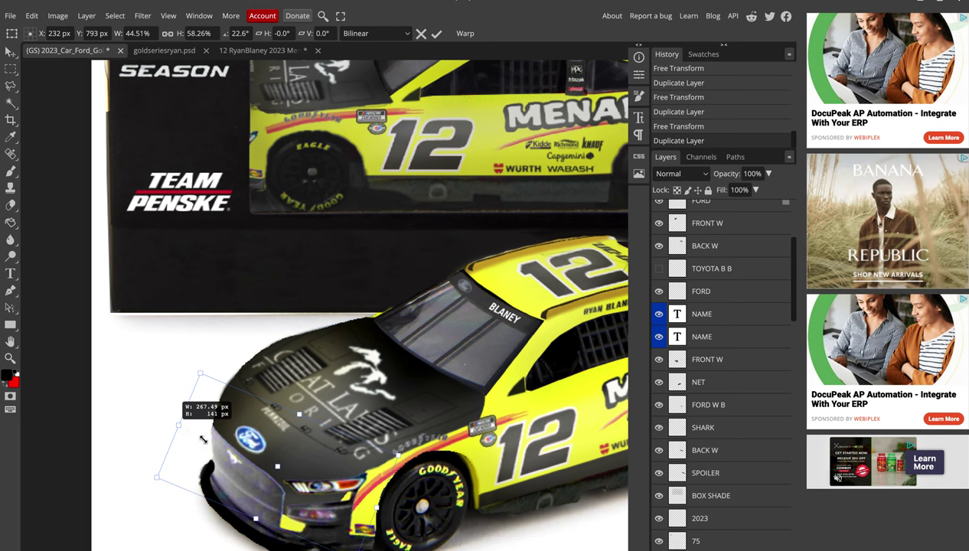
# Trim the bumper to about 34% × 56% at 18.2° rotation and apply it
pyautogui.moveTo(182, 426); pyautogui.dragTo(220, 450)
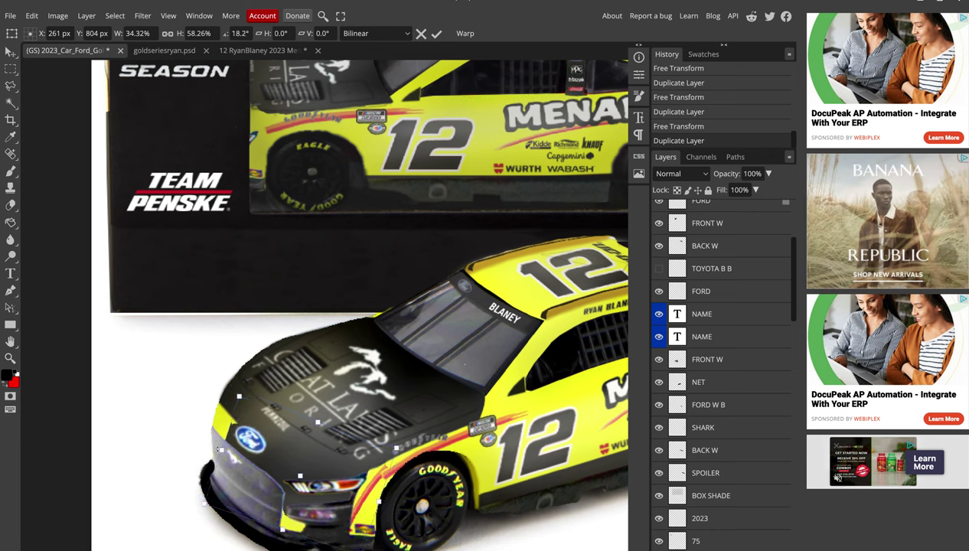
pyautogui.moveTo(367, 489); pyautogui.dragTo(369, 491)
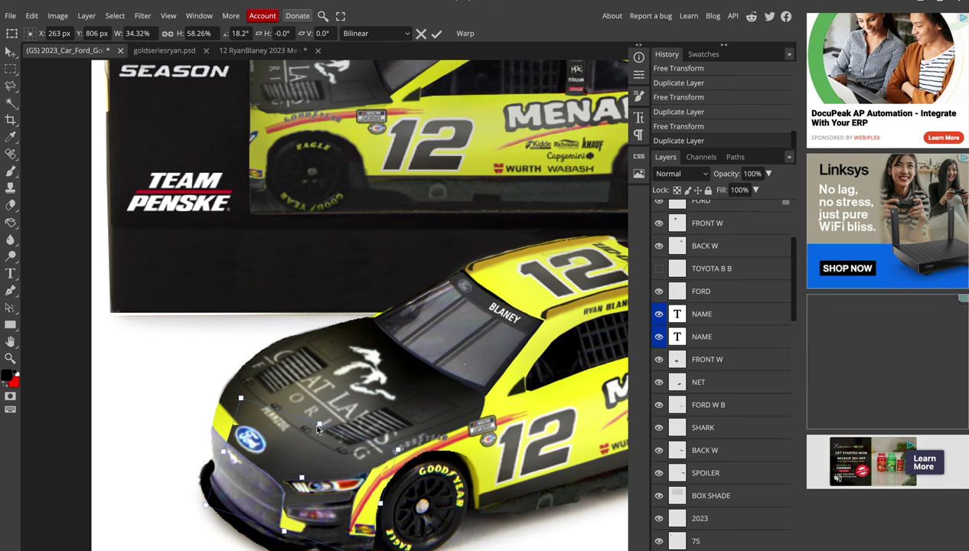
pyautogui.moveTo(318, 425); pyautogui.dragTo(317, 431)
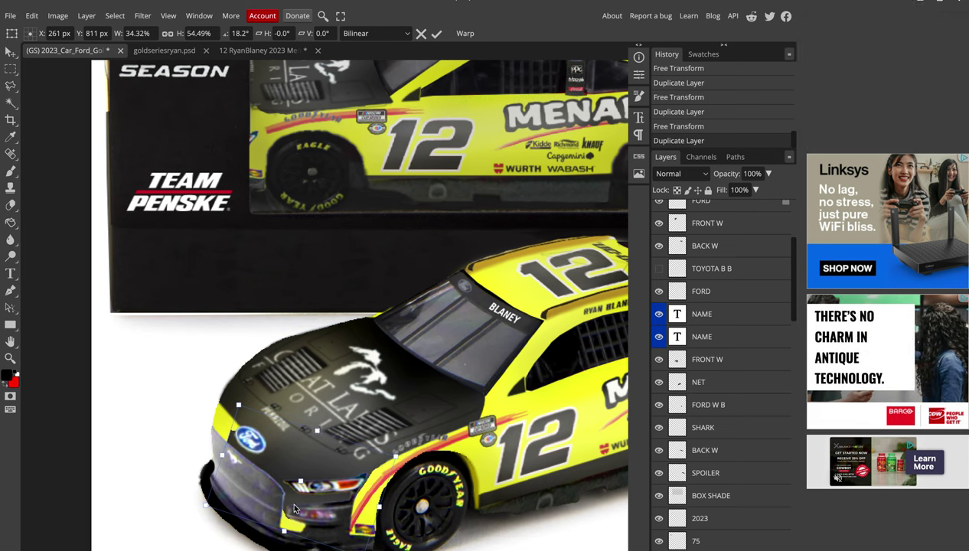
pyautogui.moveTo(283, 530); pyautogui.dragTo(282, 534)
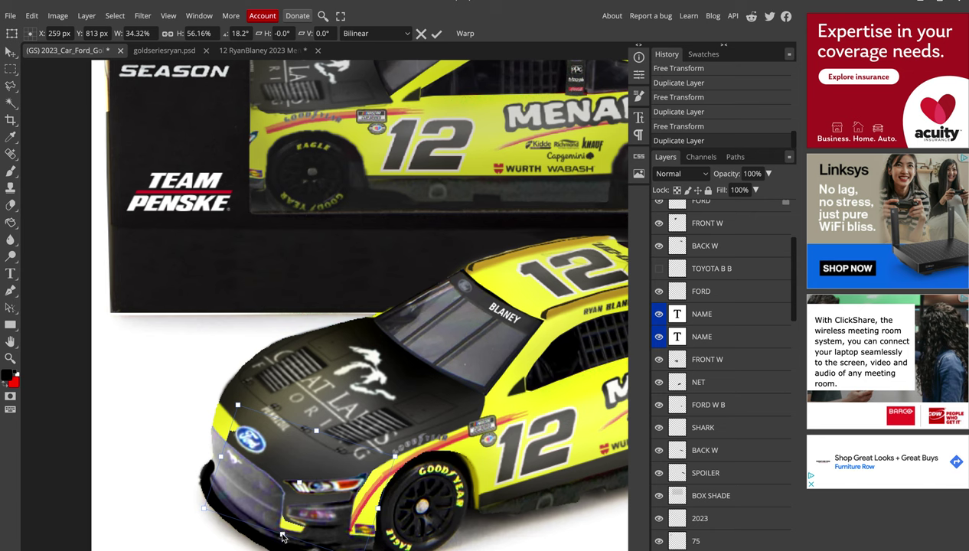
pyautogui.press('Return')
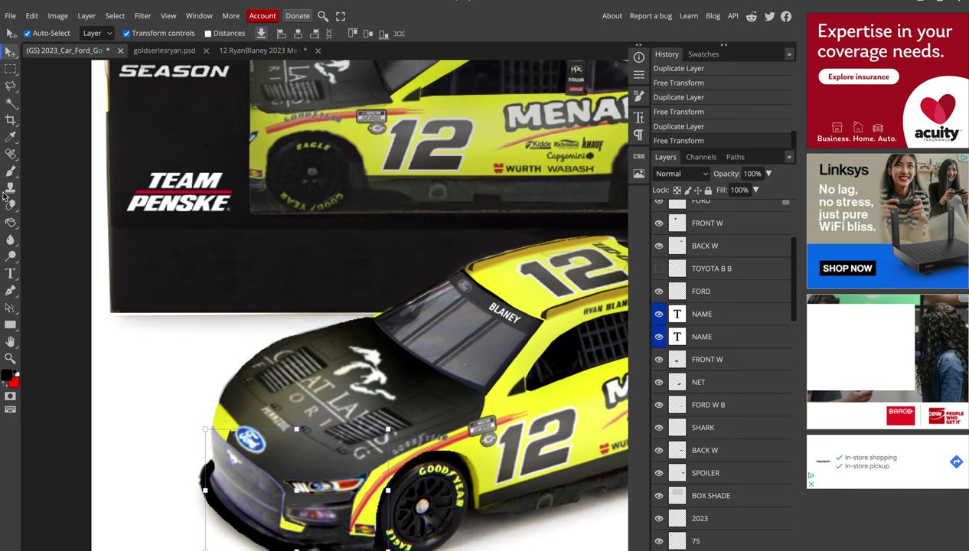
# Brush dark paint over the loose car's front edge near the bumper
pyautogui.press('b')
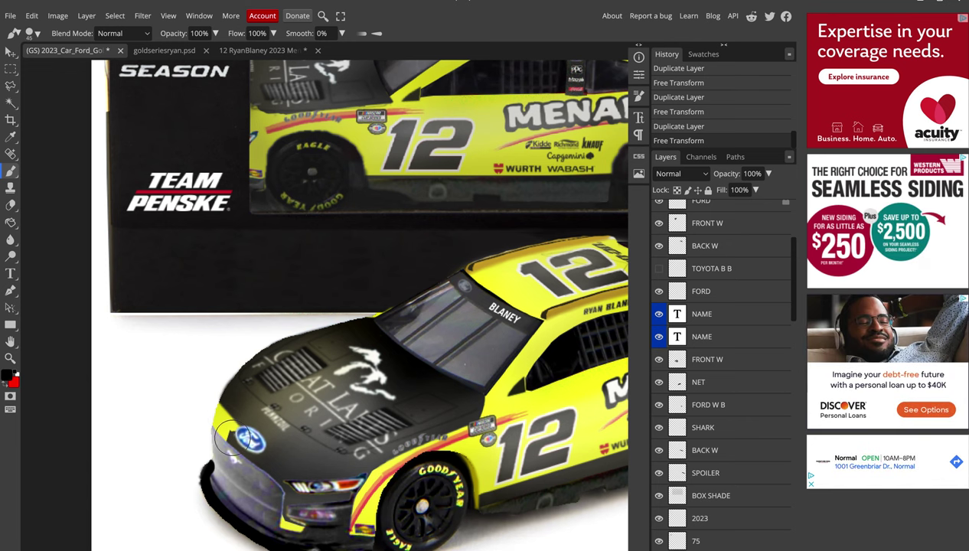
pyautogui.moveTo(224, 421); pyautogui.dragTo(211, 399)
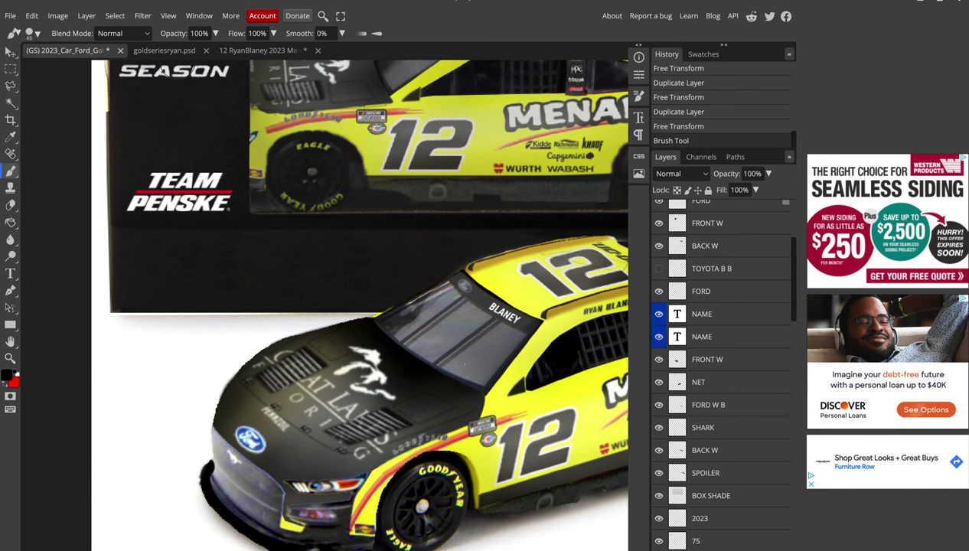
pyautogui.click(175, 52)
pyautogui.click(249, 50)
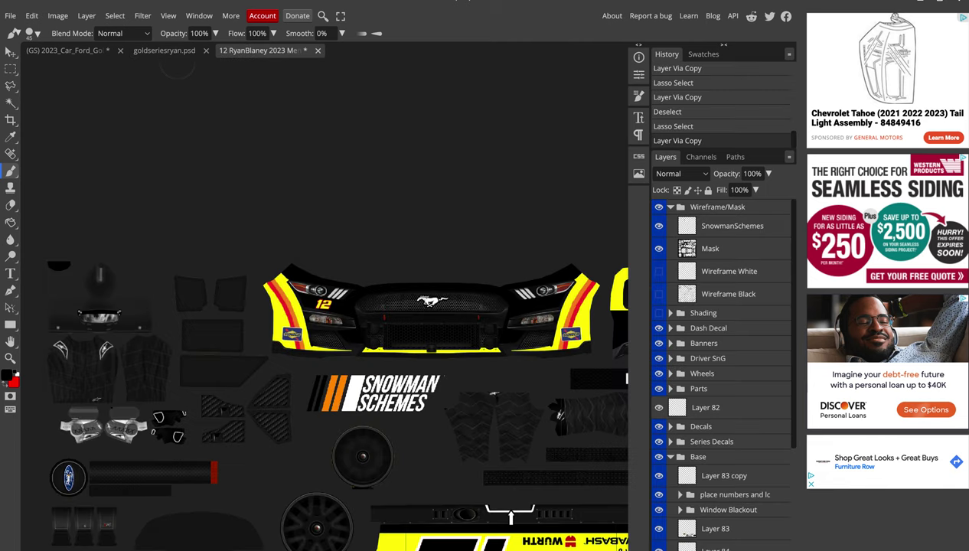
pyautogui.scroll(-1, 242, 226)
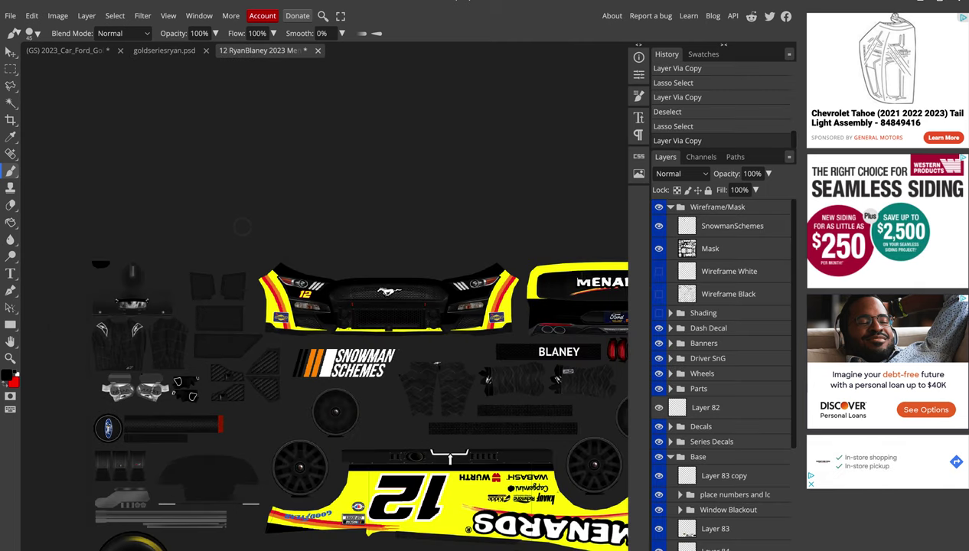
pyautogui.click(88, 50)
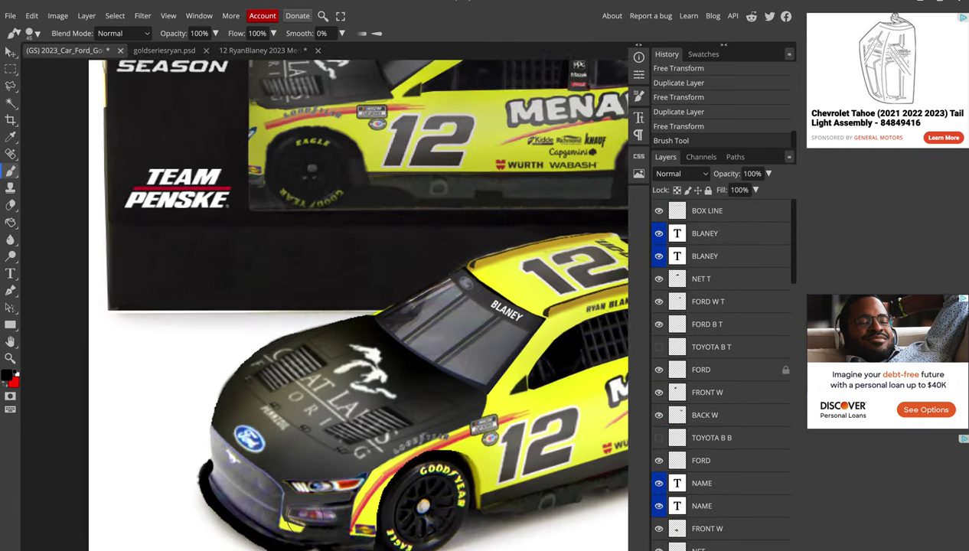
pyautogui.scroll(2, 287, 515)
pyautogui.click(253, 490)
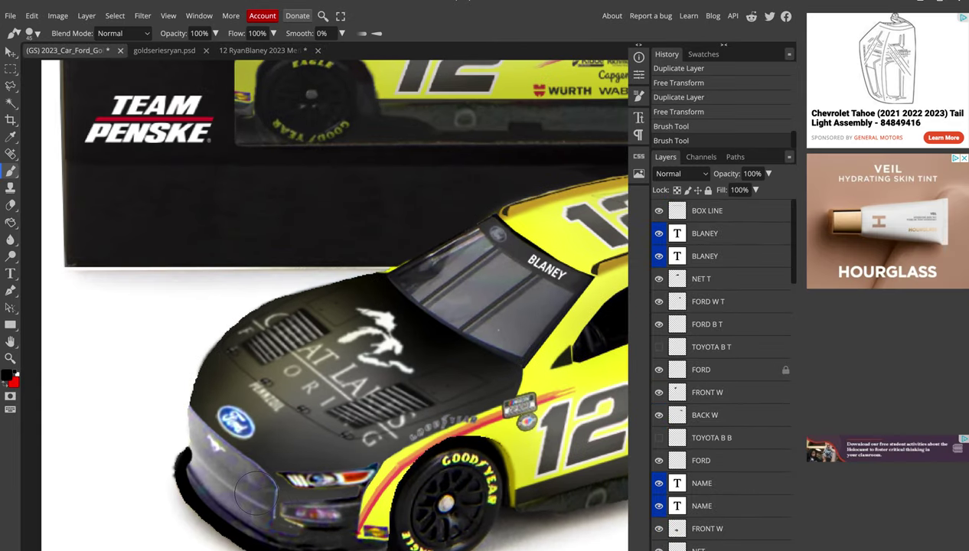
pyautogui.scroll(-1, 253, 490)
pyautogui.scroll(-1, 252, 489)
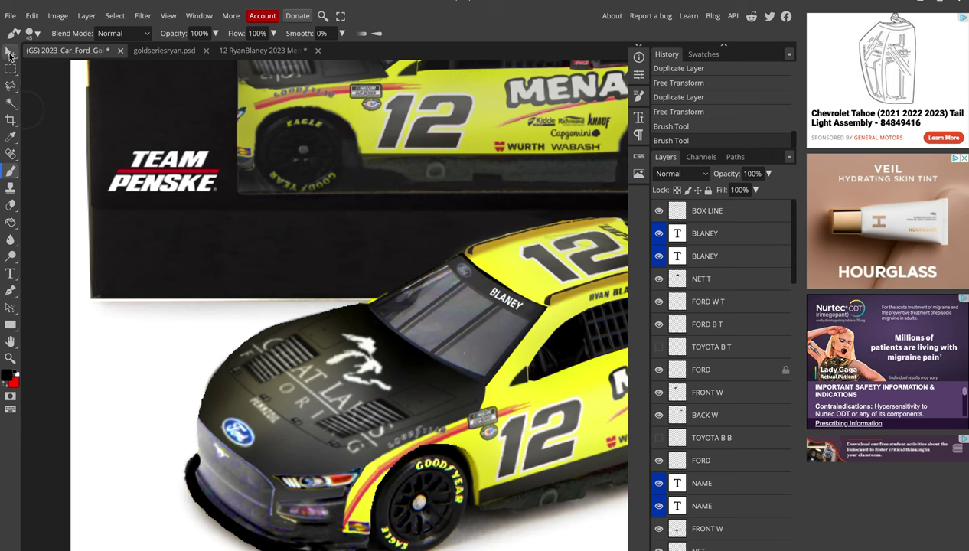
# Rotate the bumper piece about -4° and nudge it down against the nose
pyautogui.click(10, 52)
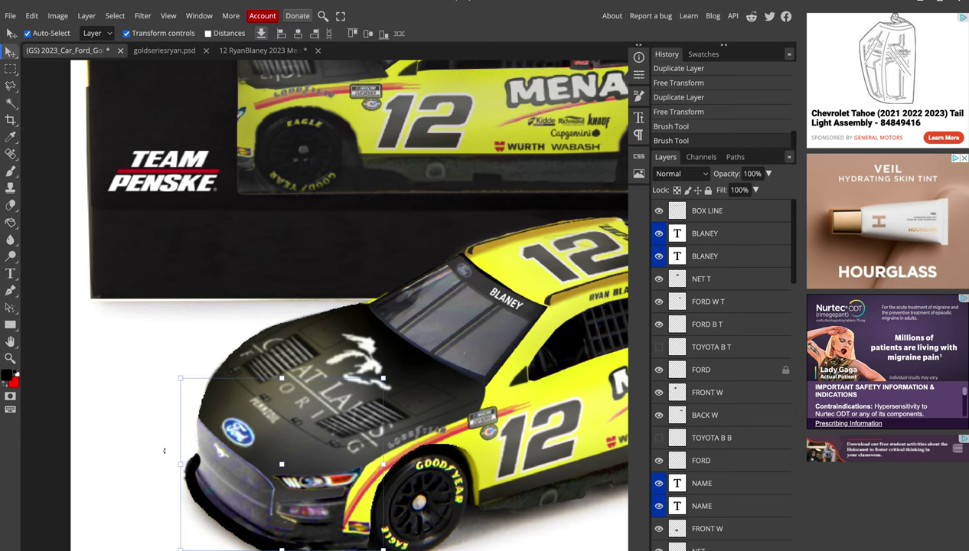
pyautogui.moveTo(166, 462); pyautogui.dragTo(166, 468)
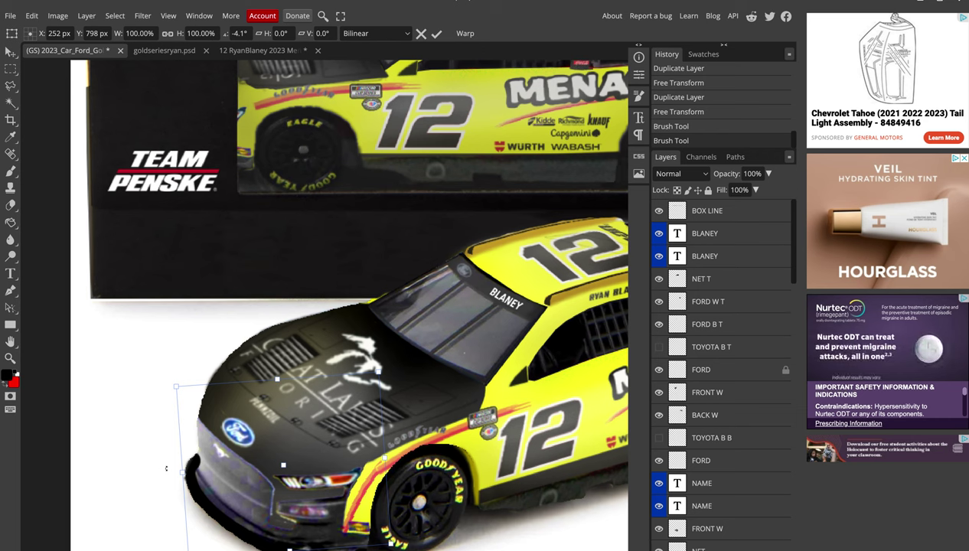
pyautogui.press('Down')
pyautogui.press('Down')
pyautogui.press('Down')
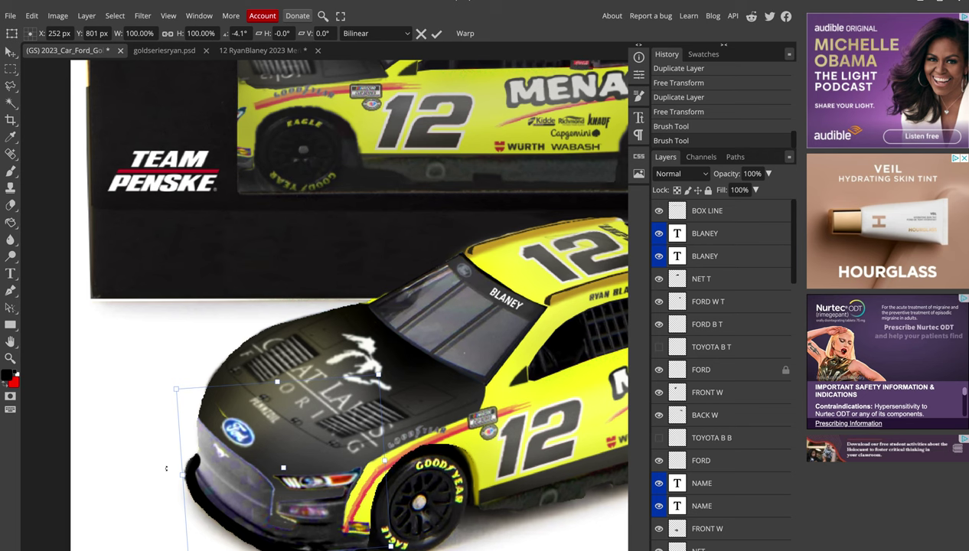
pyautogui.press('Return')
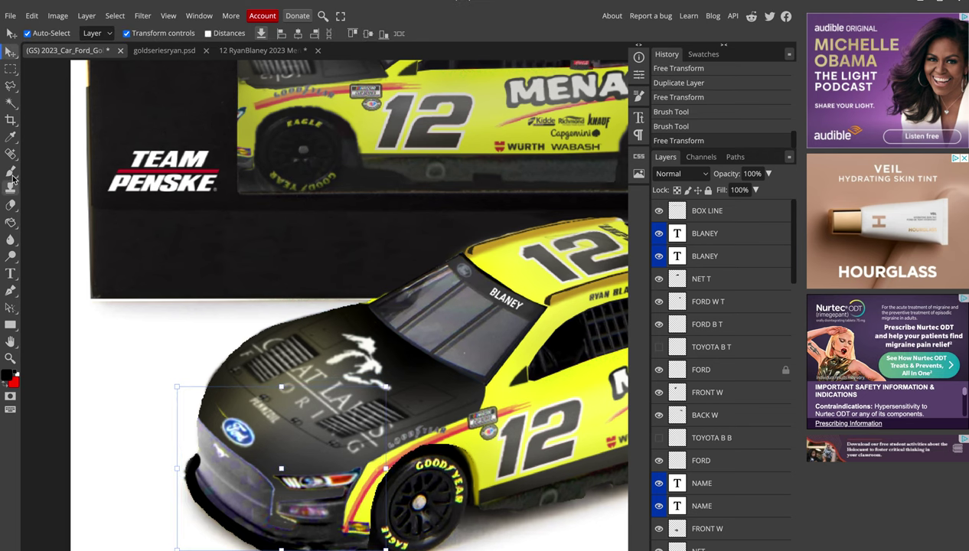
# Brush a small dark touch-up on the car front and zoom in on the hood
pyautogui.press('b')
pyautogui.click(218, 412)
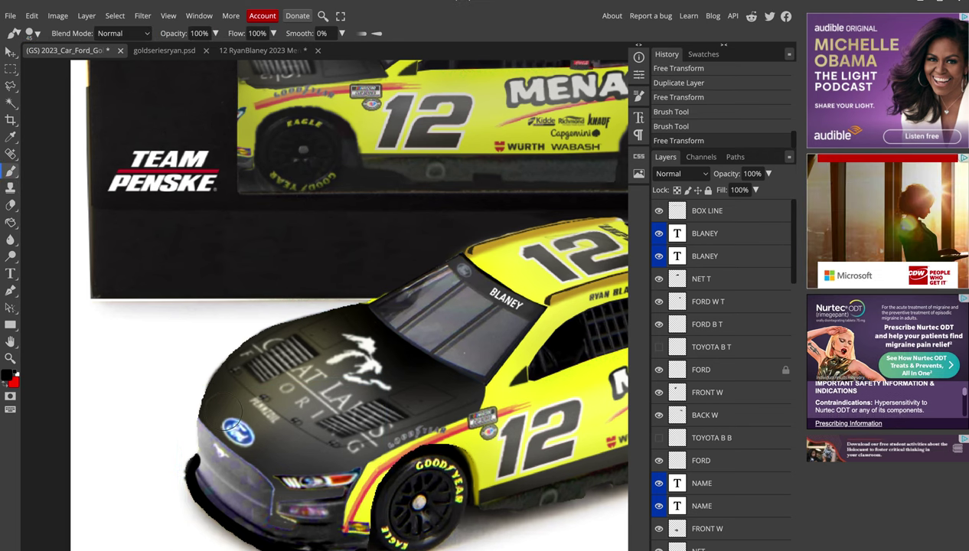
pyautogui.scroll(-2, 214, 413)
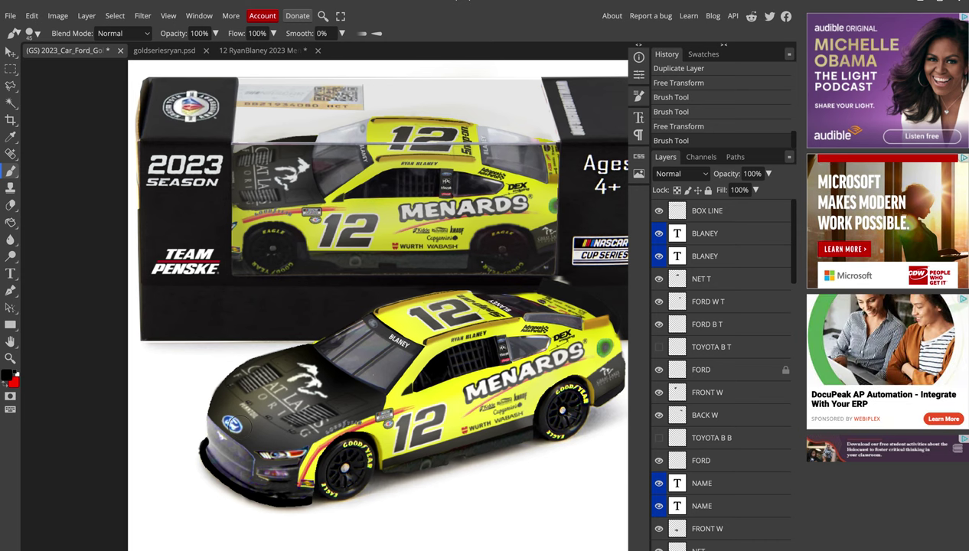
pyautogui.scroll(2, 299, 417)
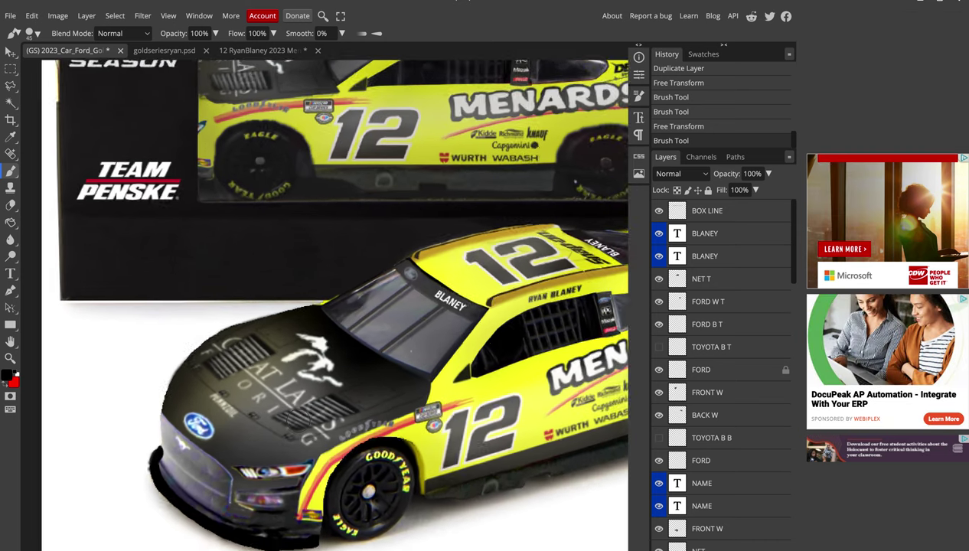
pyautogui.scroll(-3, 713, 520)
pyautogui.scroll(-3, 713, 520)
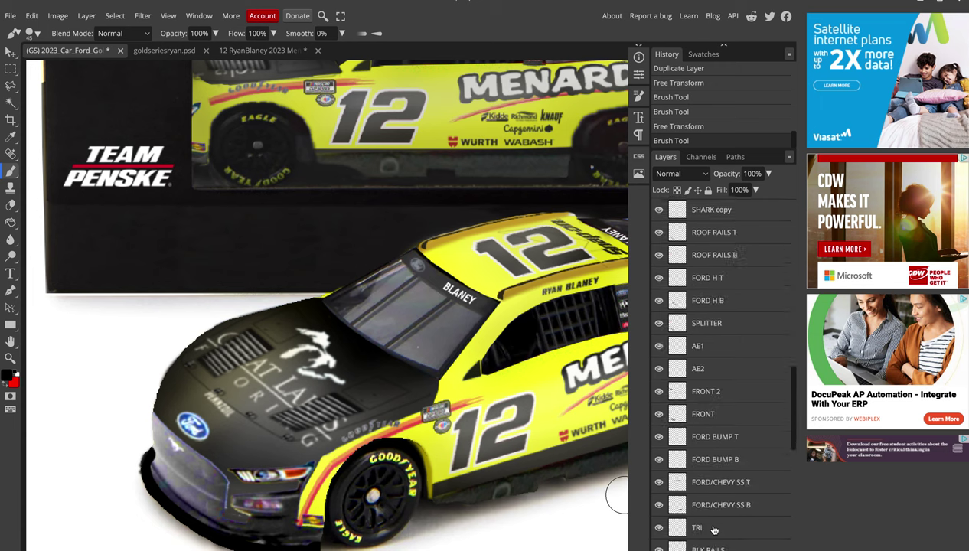
pyautogui.scroll(-2, 713, 528)
pyautogui.scroll(-5, 713, 528)
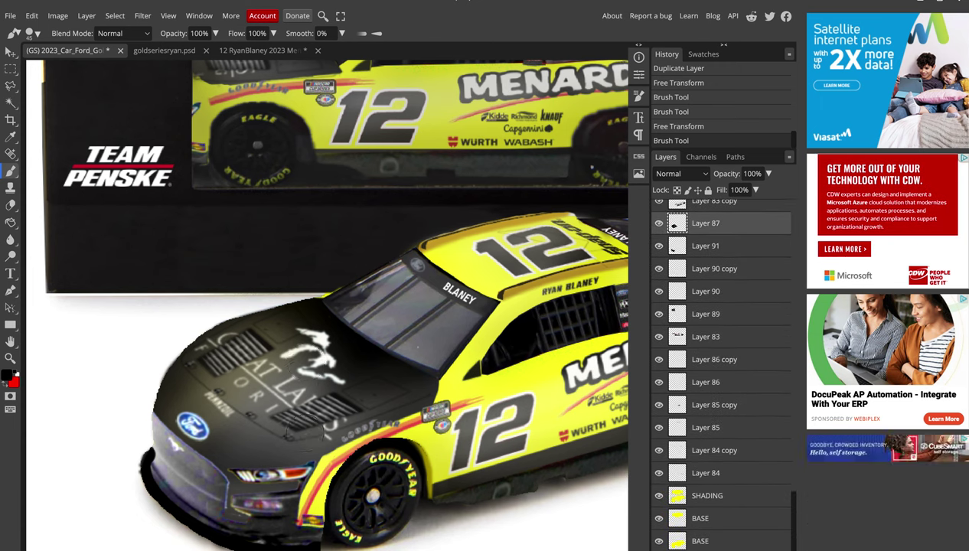
# Paint black over the white horse logo and Great Lakes lettering on the hood
pyautogui.click(325, 420)
pyautogui.click(321, 429)
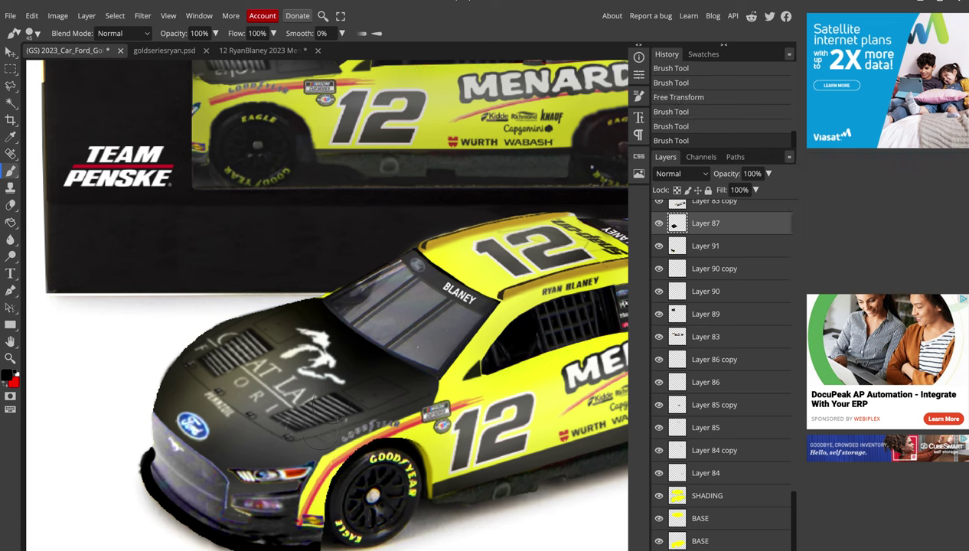
pyautogui.moveTo(313, 375); pyautogui.dragTo(317, 336)
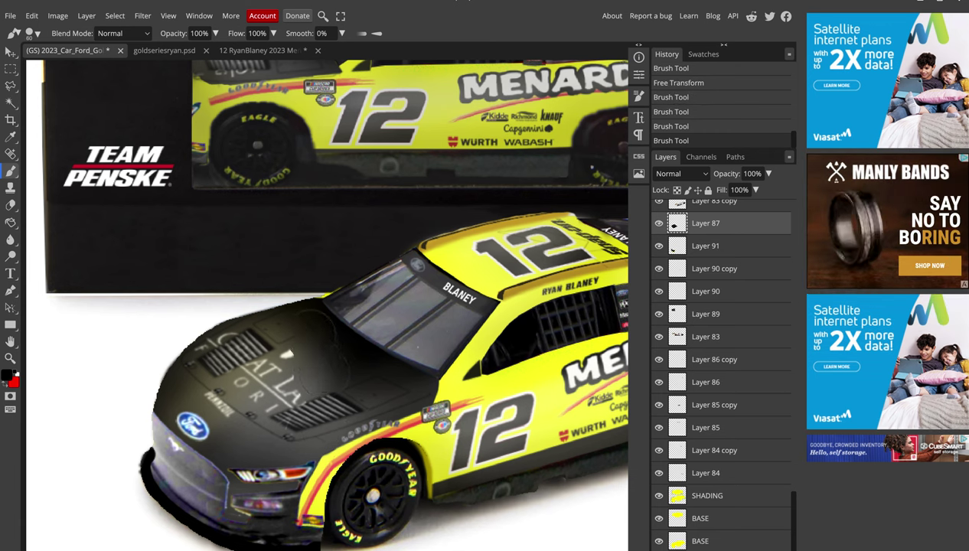
pyautogui.moveTo(222, 375); pyautogui.dragTo(279, 394)
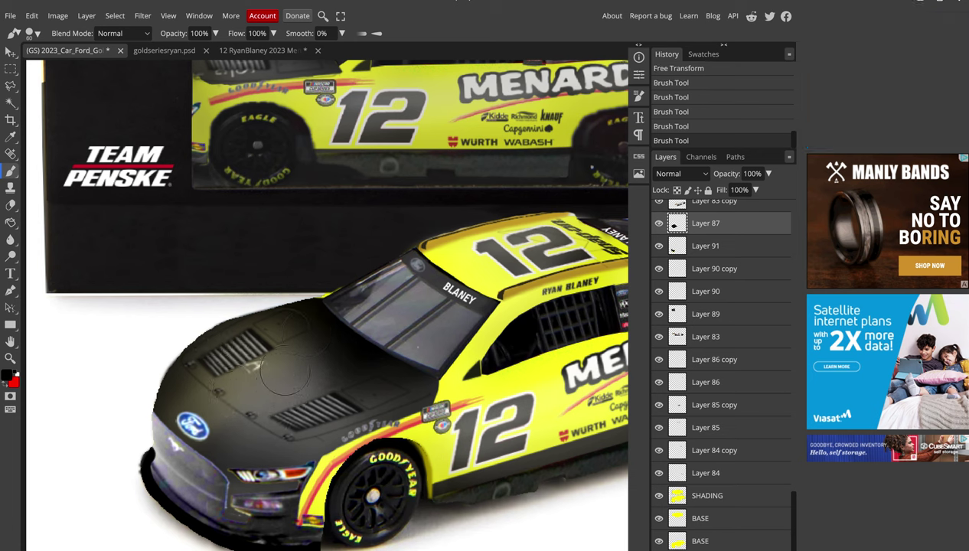
pyautogui.moveTo(277, 394); pyautogui.dragTo(252, 366)
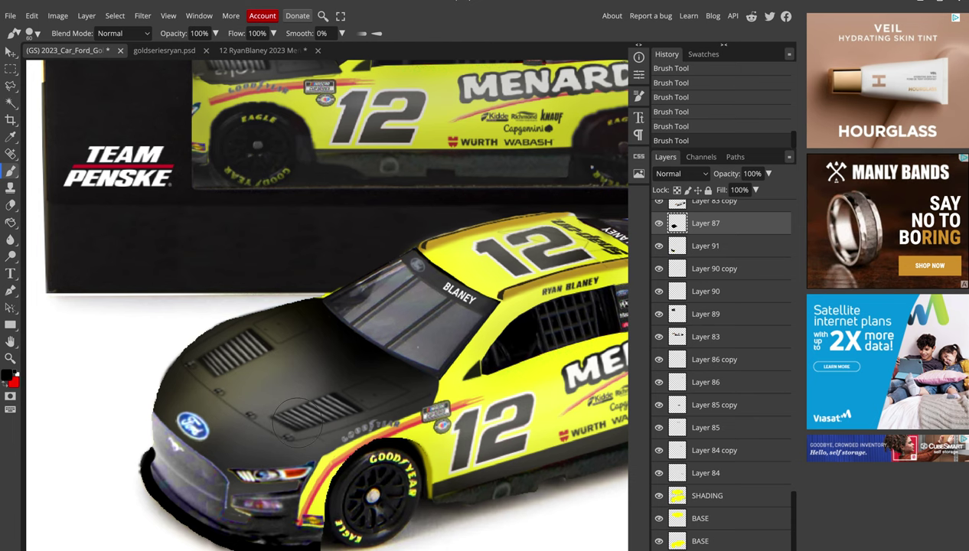
pyautogui.scroll(-2, 297, 419)
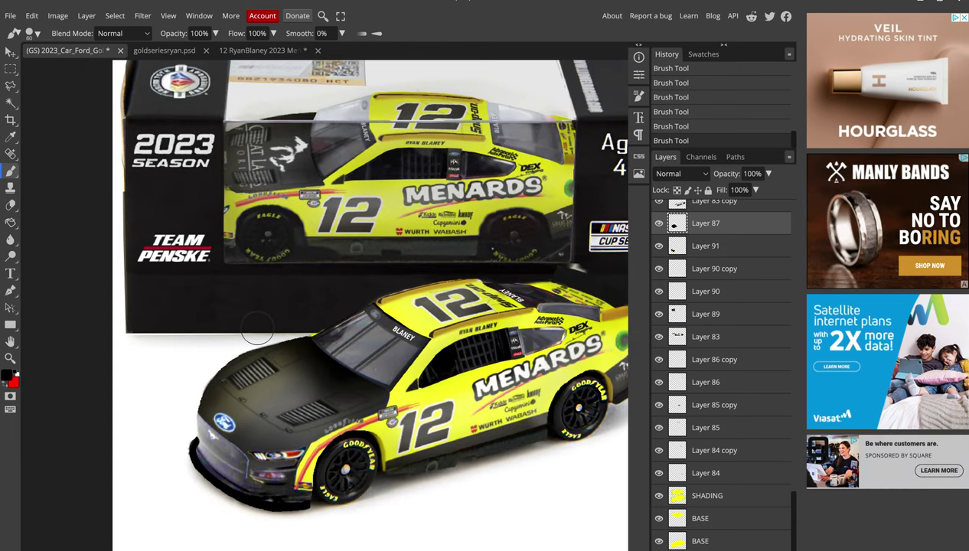
pyautogui.scroll(2, 304, 418)
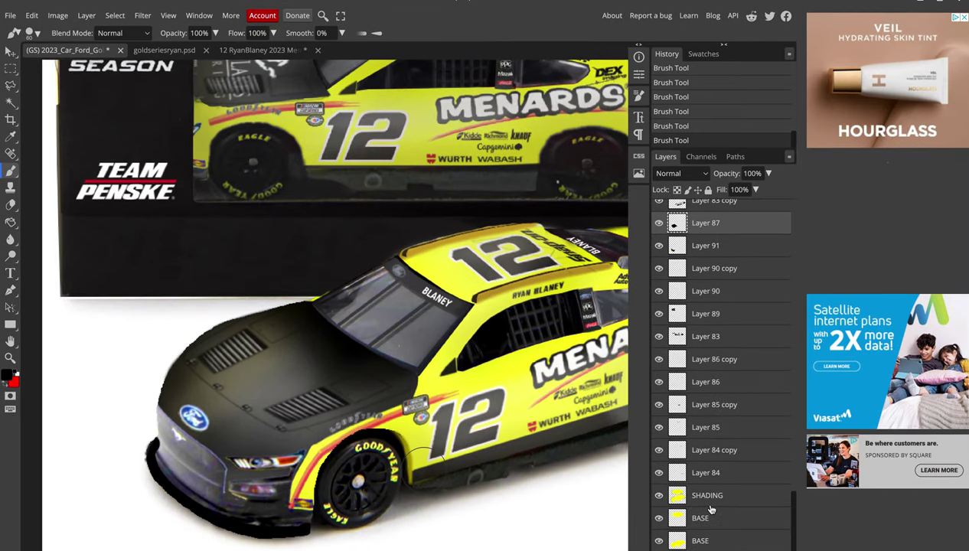
pyautogui.press('l')
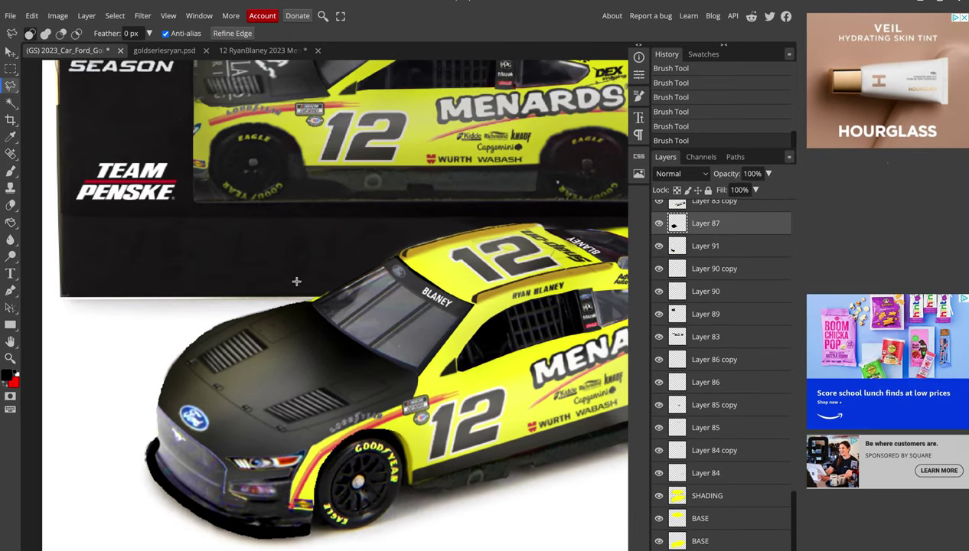
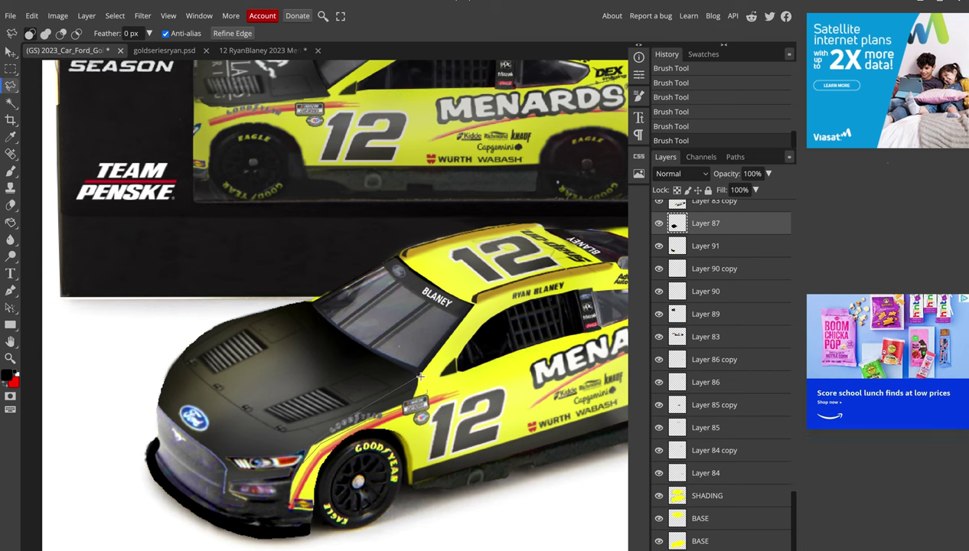
# Clear the lassoed fender area from Layer 87 and Layer 83 copy, then deselect
pyautogui.click(419, 375)
pyautogui.press('Delete')
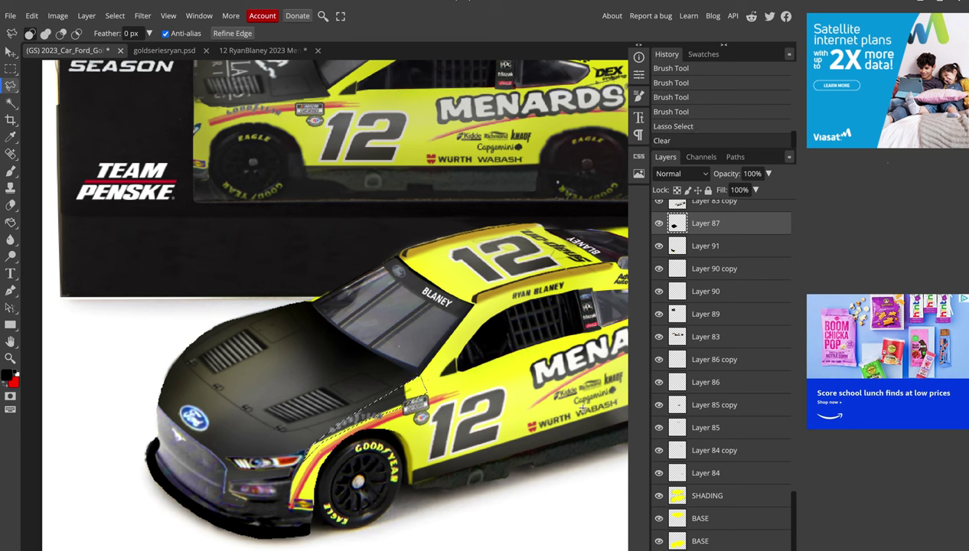
pyautogui.scroll(1, 680, 262)
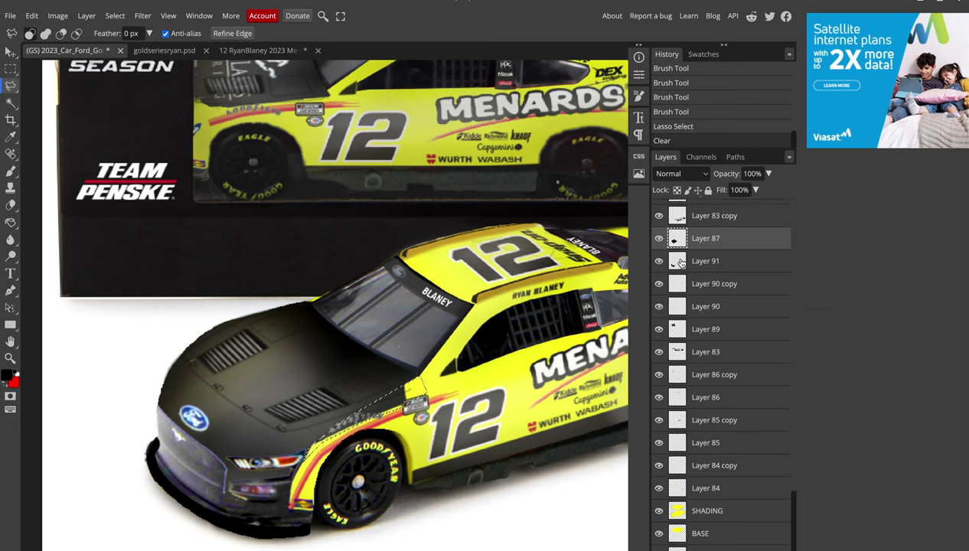
pyautogui.click(680, 219)
pyautogui.press('Delete')
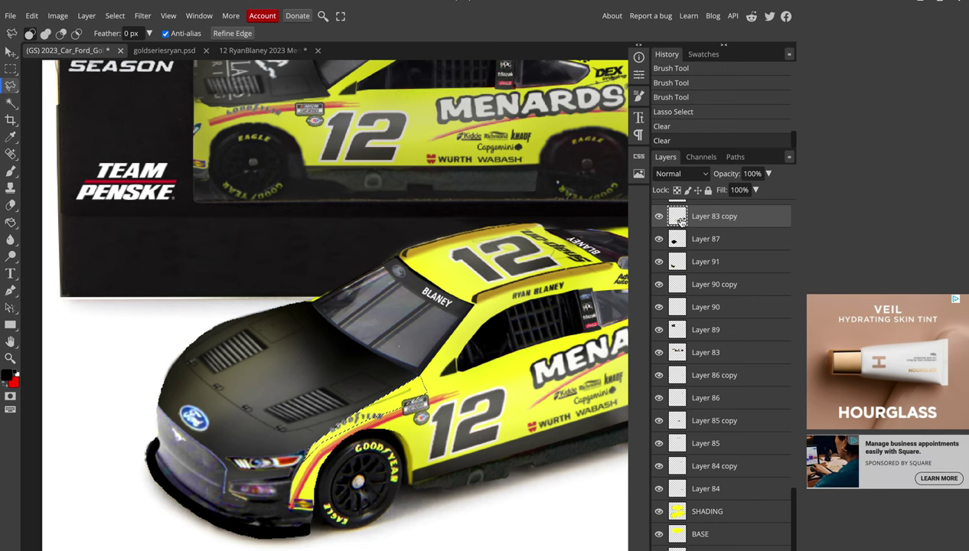
pyautogui.hotkey('ctrl', 'd')
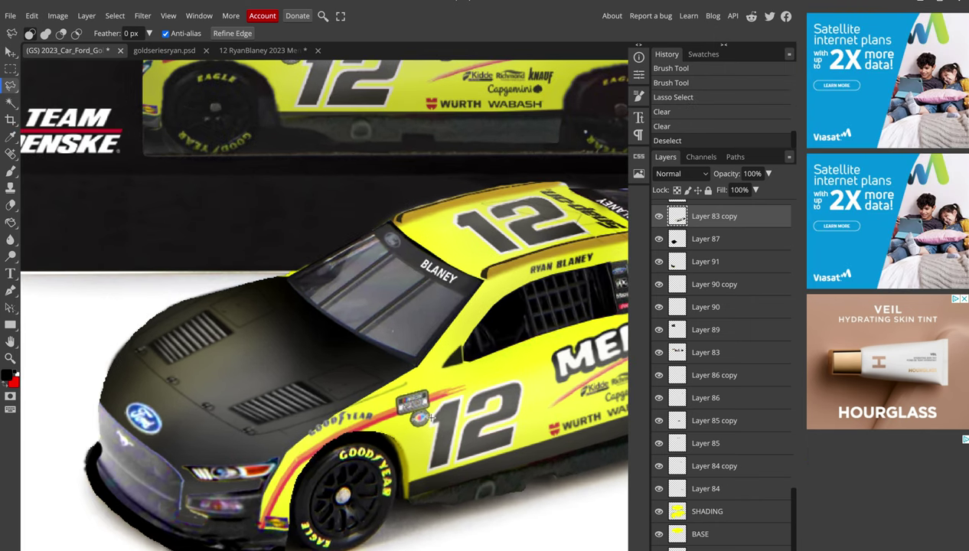
# Scroll through the layers and select Layer 91
pyautogui.scroll(-2, 431, 417)
pyautogui.scroll(-1, 431, 417)
pyautogui.scroll(1, 431, 417)
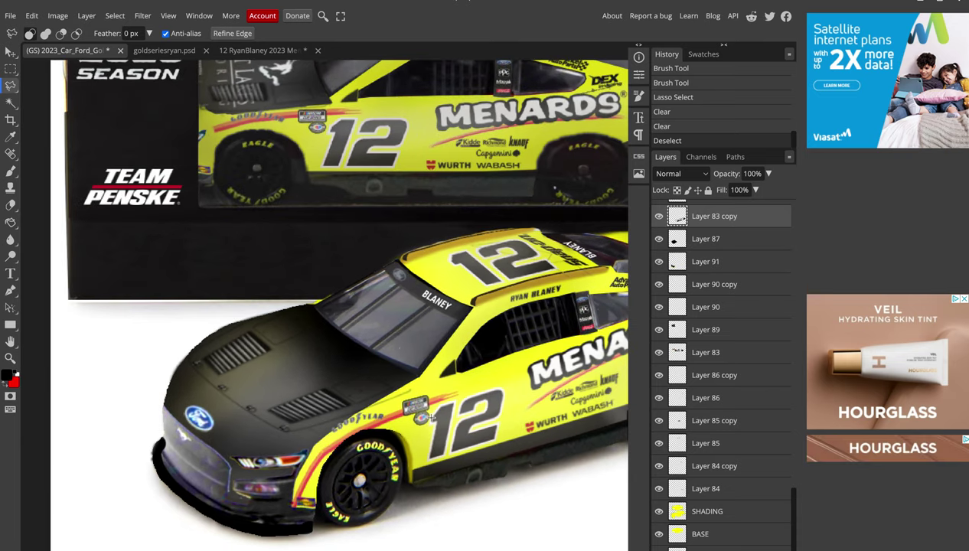
pyautogui.scroll(-2, 417, 406)
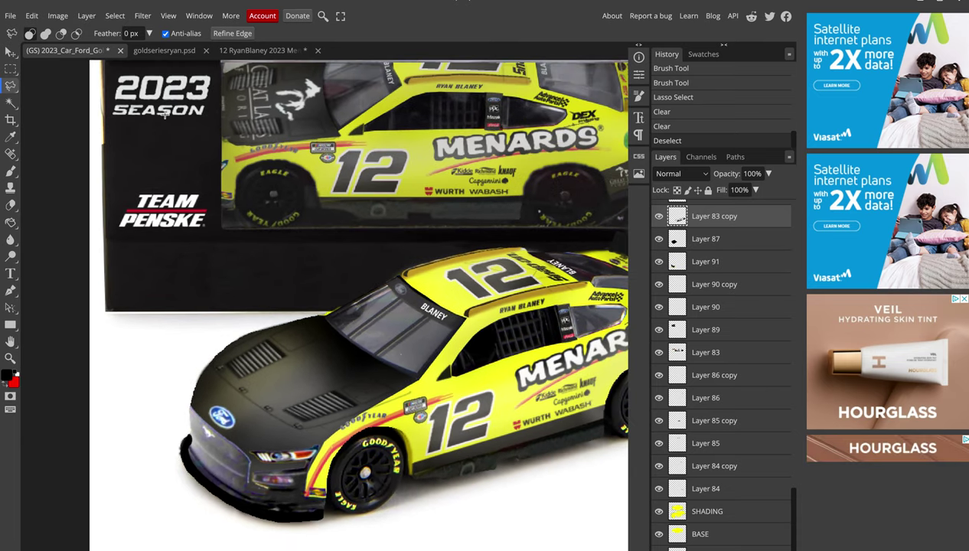
pyautogui.scroll(-1, 685, 387)
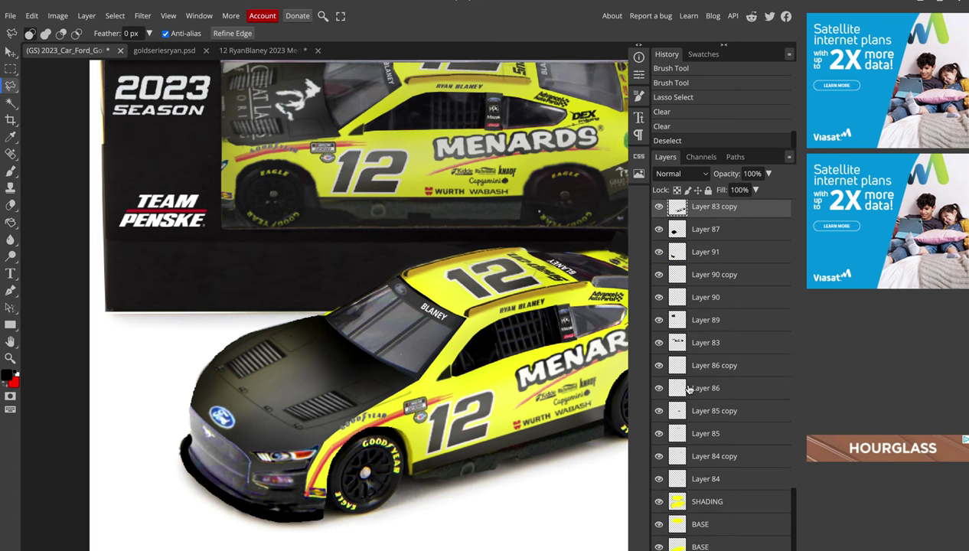
pyautogui.scroll(-1, 687, 388)
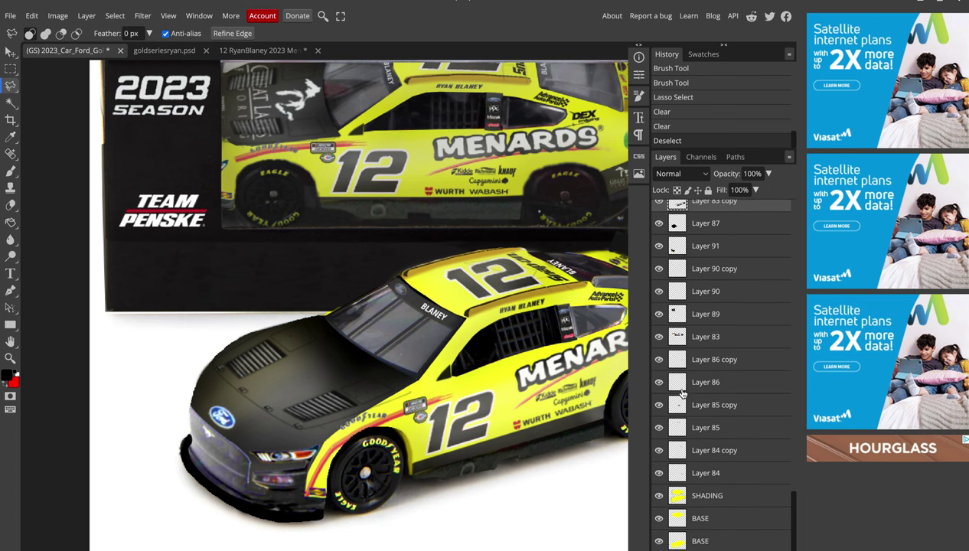
pyautogui.click(677, 247)
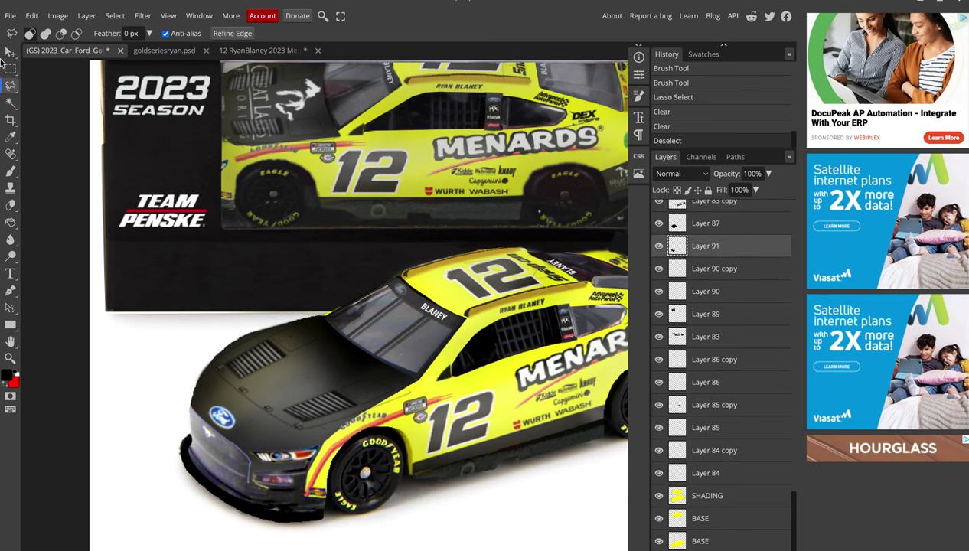
# Duplicate Layer 91 and transform the copy onto the Team Penske panel, narrowed to about 97%
pyautogui.click(11, 54)
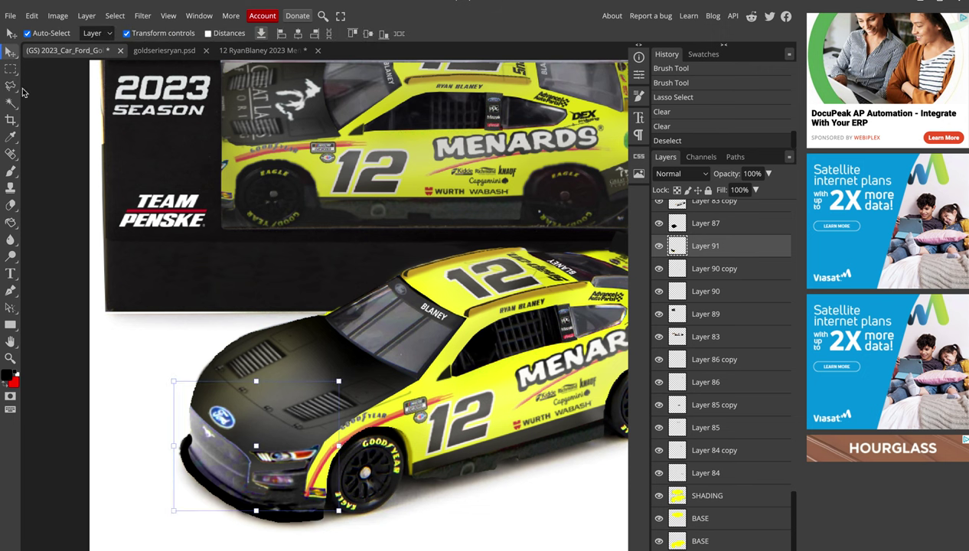
pyautogui.hotkey('ctrl', 'j')
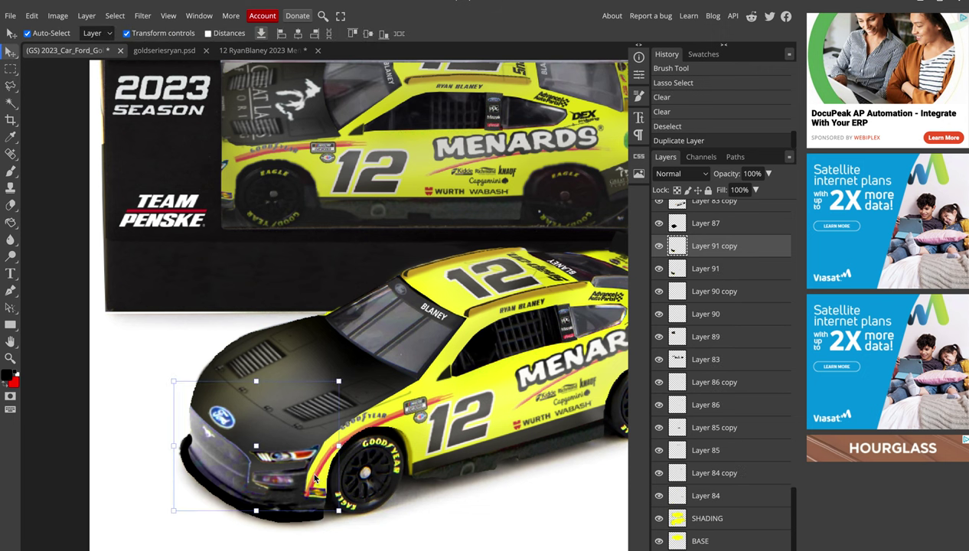
pyautogui.click(338, 512)
pyautogui.press('Escape')
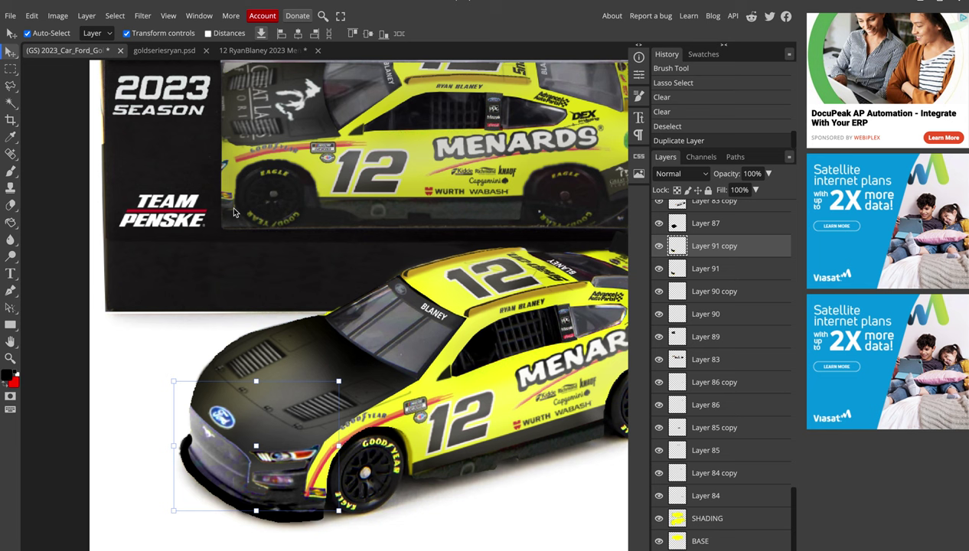
pyautogui.click(314, 402)
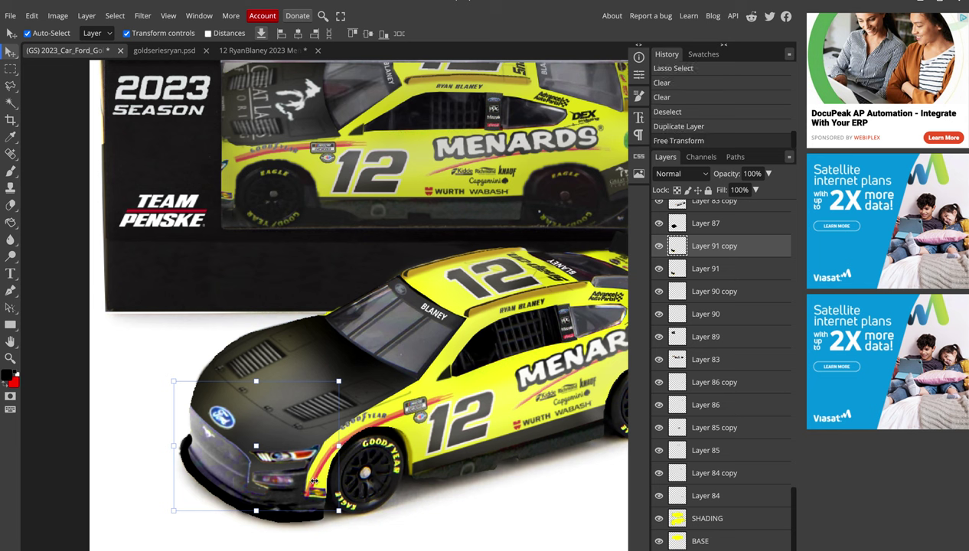
pyautogui.moveTo(314, 481)
pyautogui.mouseDown()
pyautogui.moveTo(235, 220)
pyautogui.moveTo(193, 189)
pyautogui.mouseUp()
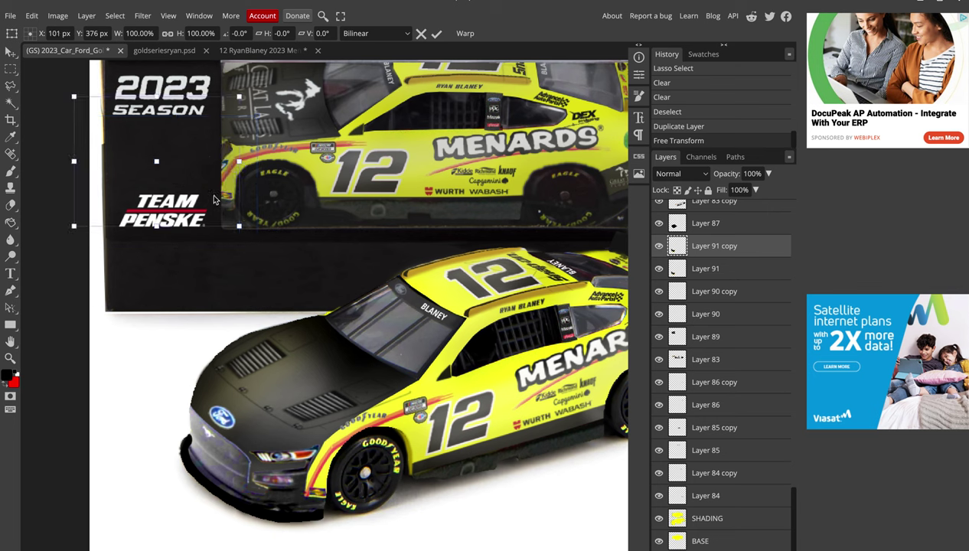
pyautogui.press('Left')
pyautogui.moveTo(73, 160); pyautogui.dragTo(90, 161)
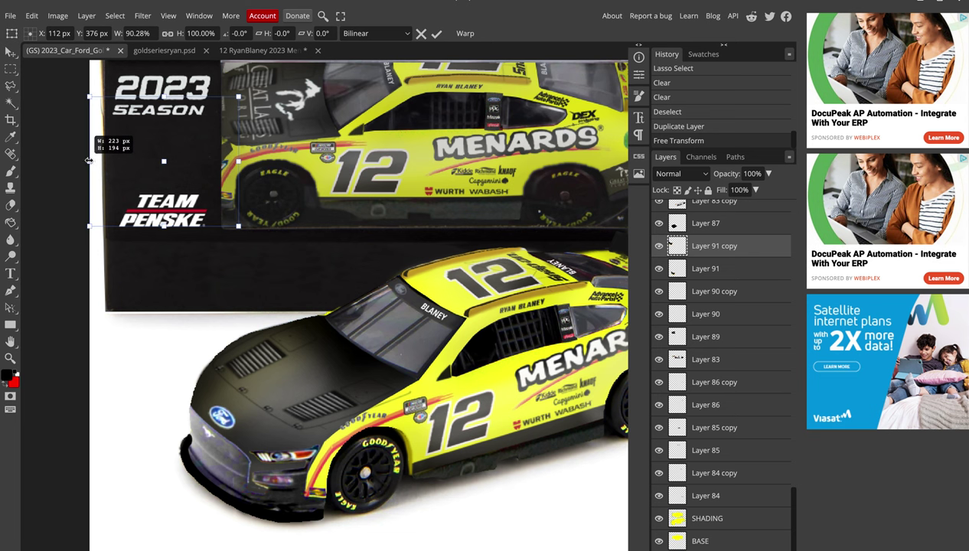
pyautogui.moveTo(84, 160); pyautogui.dragTo(78, 161)
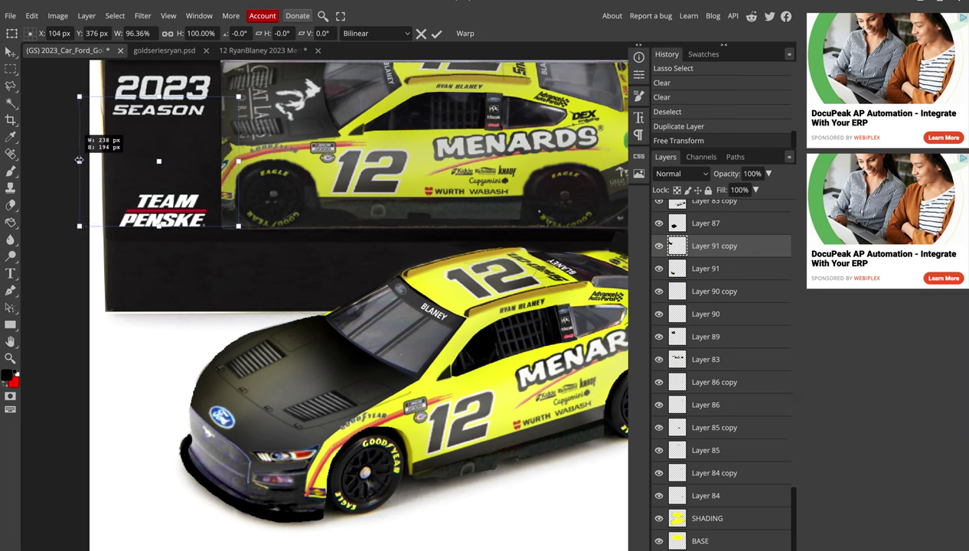
pyautogui.press('Return')
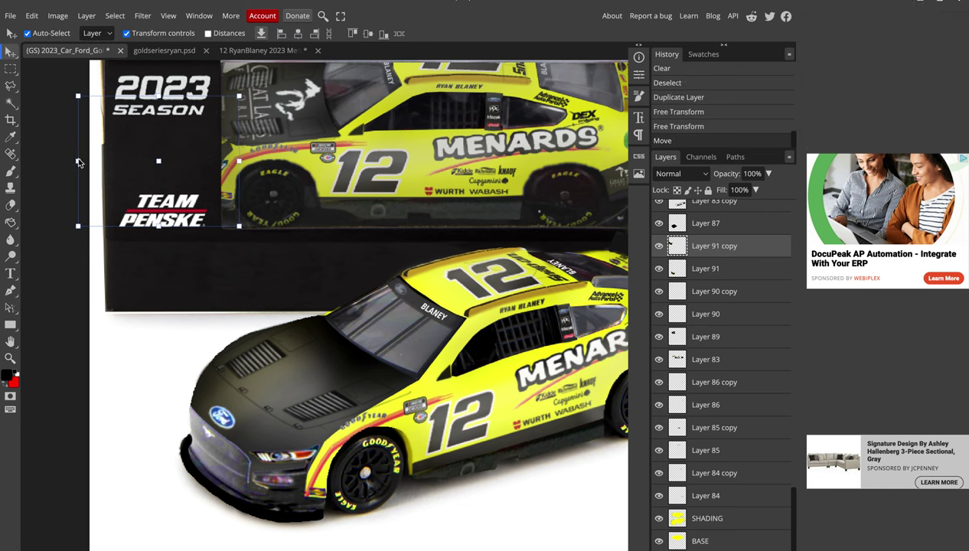
# Brush a small dab and two short dark strokes near the Goodyear lettering on Layer 91 copy
pyautogui.click(10, 170)
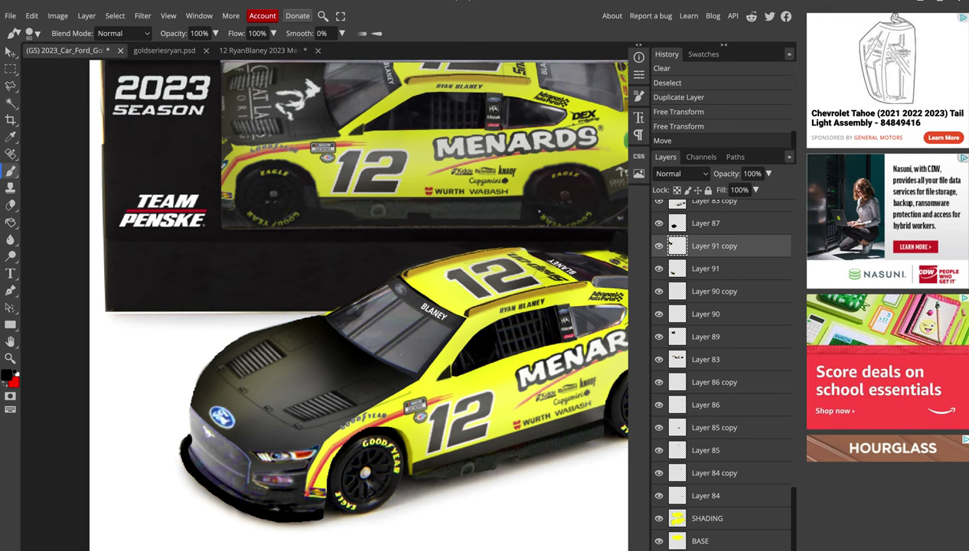
pyautogui.click(538, 214)
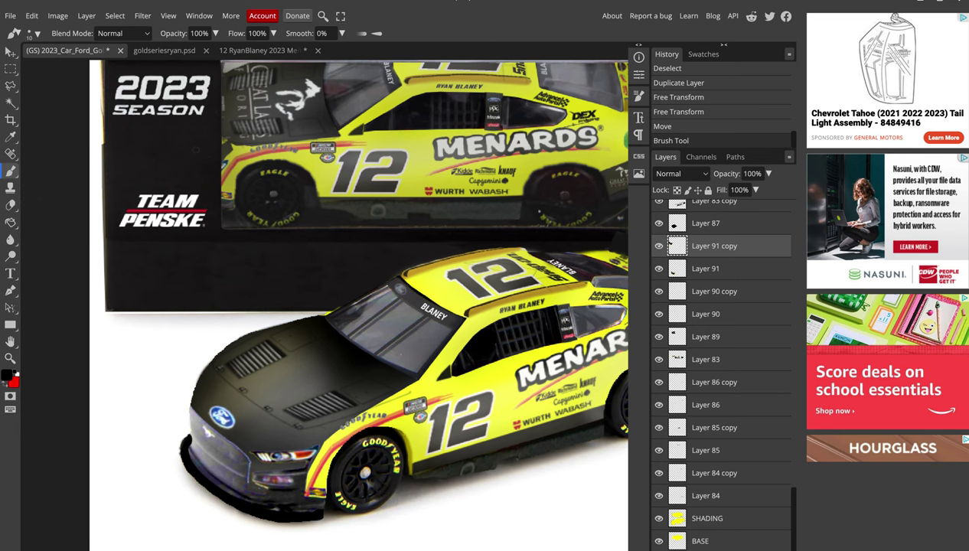
pyautogui.scroll(3, 264, 141)
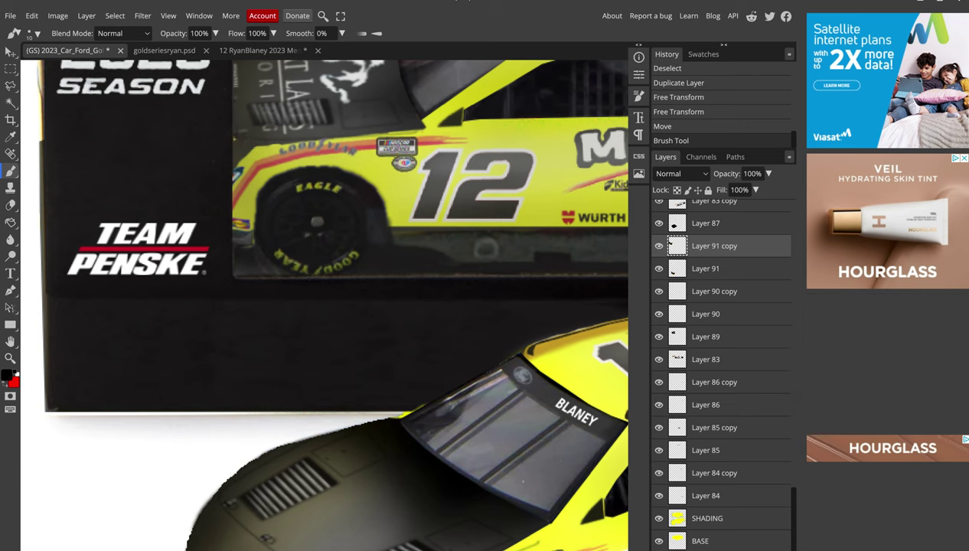
pyautogui.moveTo(247, 143); pyautogui.dragTo(268, 145)
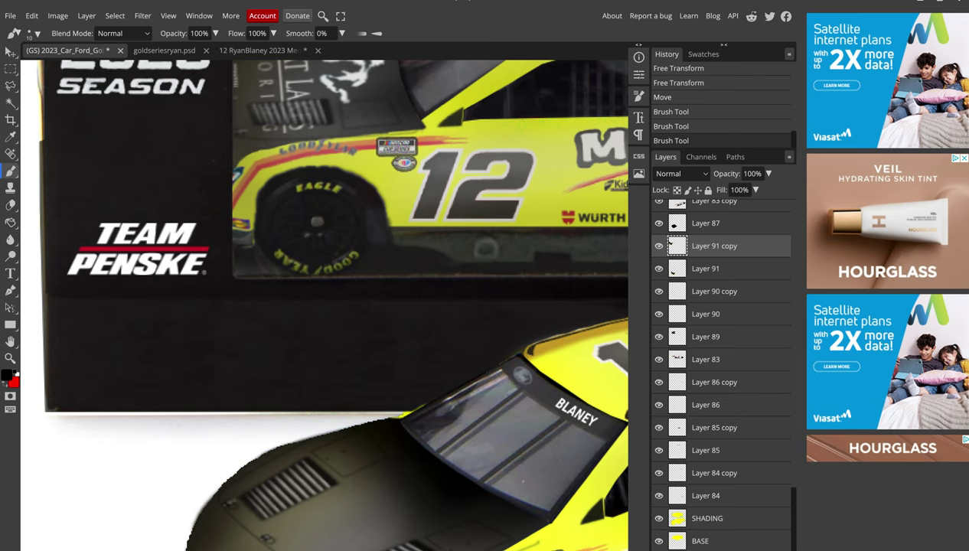
pyautogui.moveTo(246, 151); pyautogui.dragTo(258, 150)
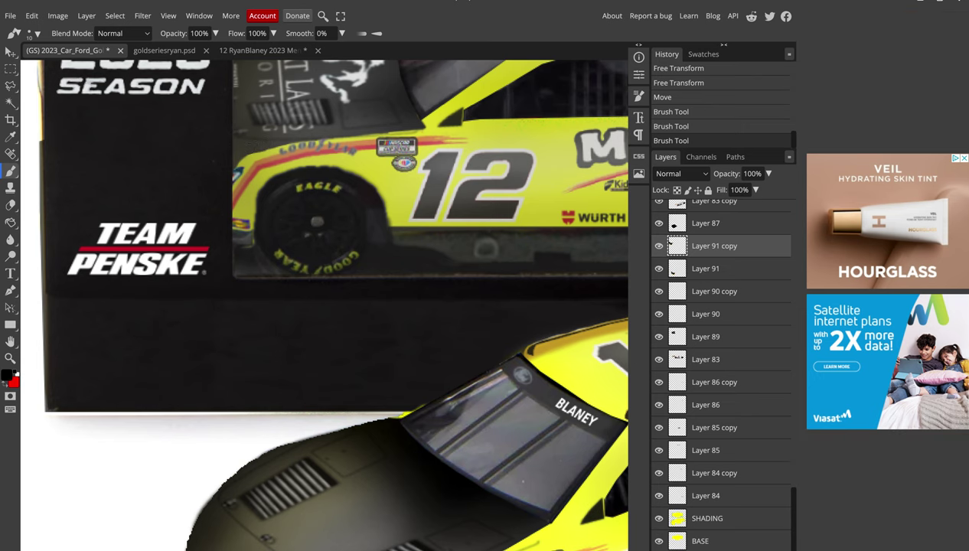
pyautogui.scroll(-3, 253, 151)
pyautogui.scroll(-2, 227, 169)
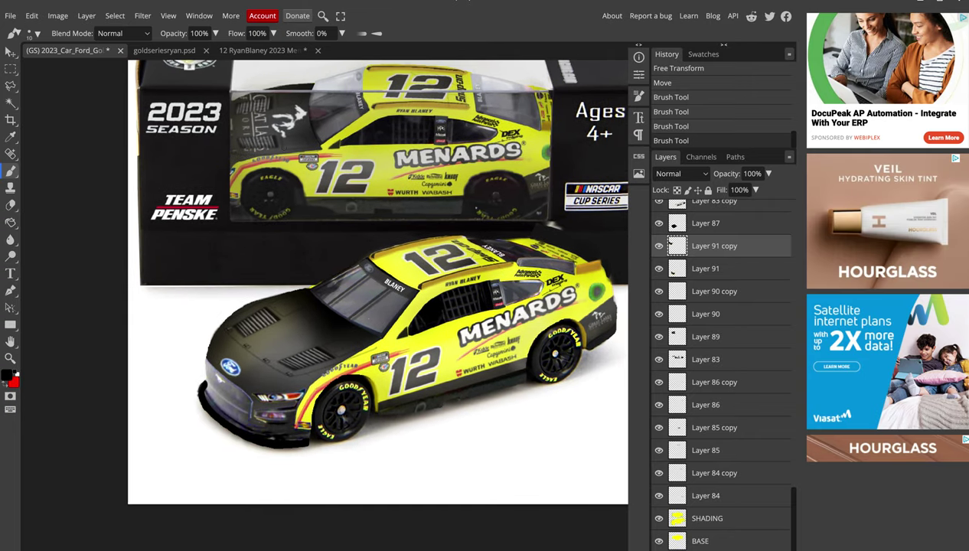
pyautogui.scroll(1, 246, 168)
pyautogui.scroll(1, 246, 168)
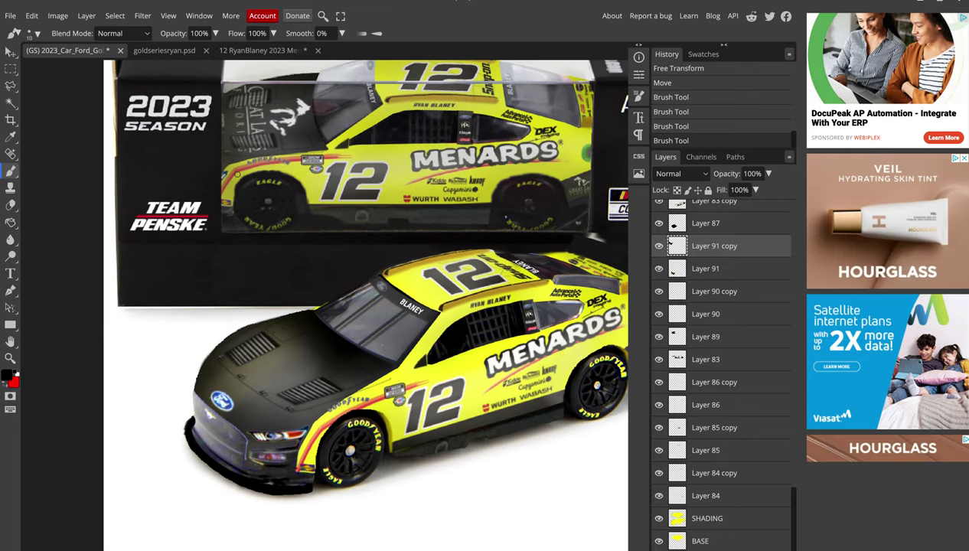
pyautogui.scroll(1, 230, 176)
pyautogui.scroll(1, 229, 176)
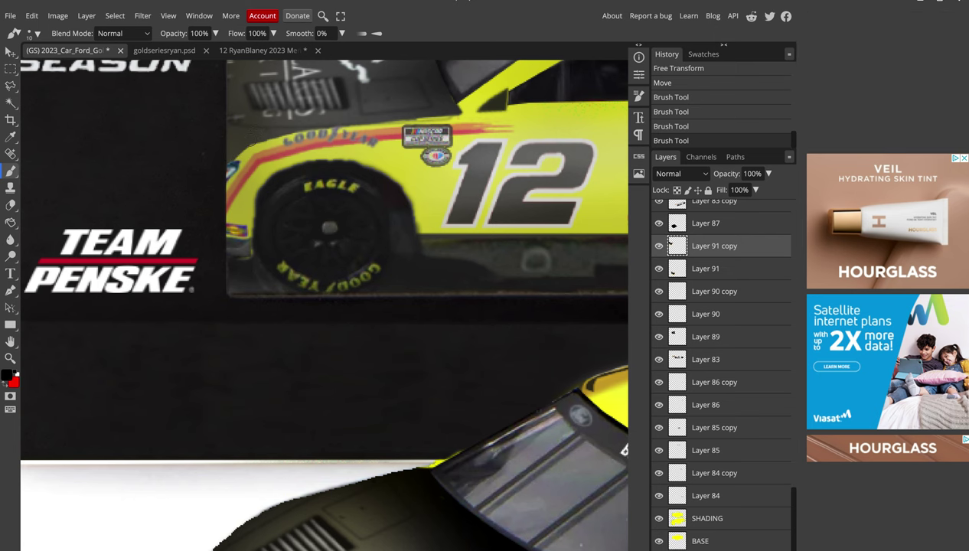
pyautogui.scroll(-2, 268, 161)
pyautogui.scroll(-1, 271, 158)
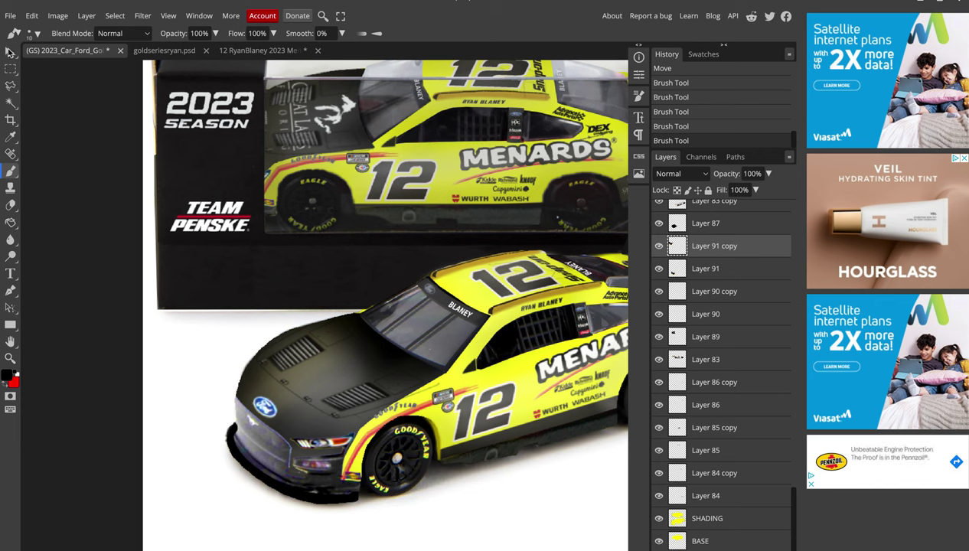
# Trim the logo overlay from its left, bottom and top edges to about 85% height and apply
pyautogui.press('v')
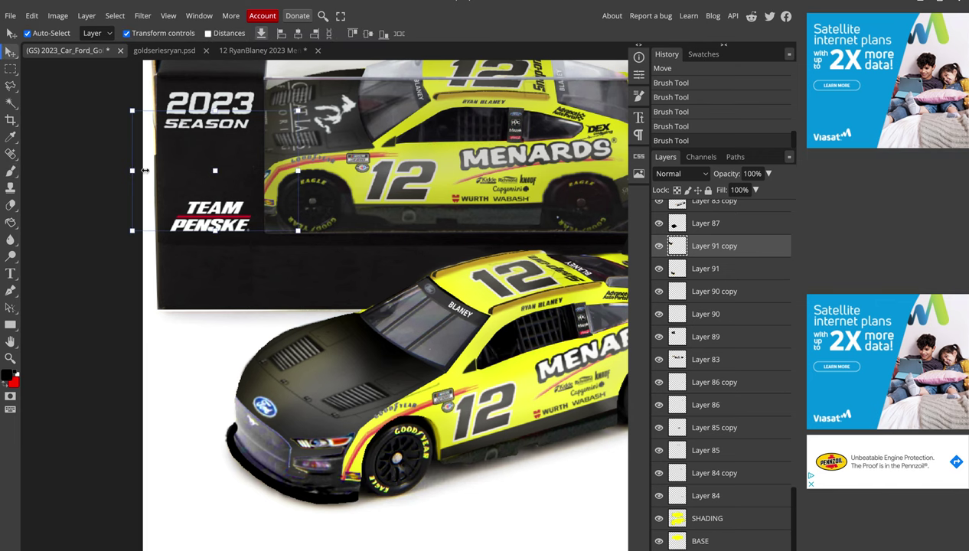
pyautogui.moveTo(133, 170); pyautogui.dragTo(147, 171)
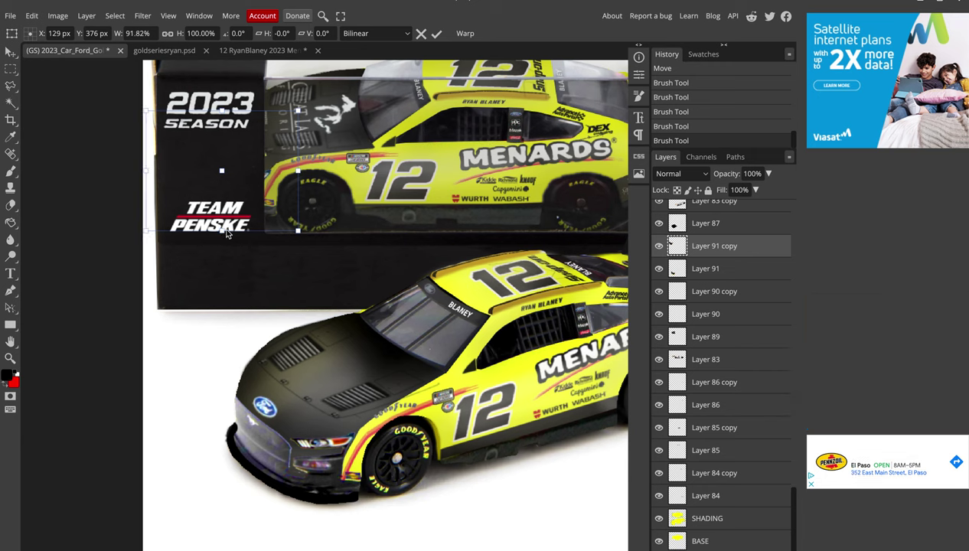
pyautogui.moveTo(227, 228); pyautogui.dragTo(226, 222)
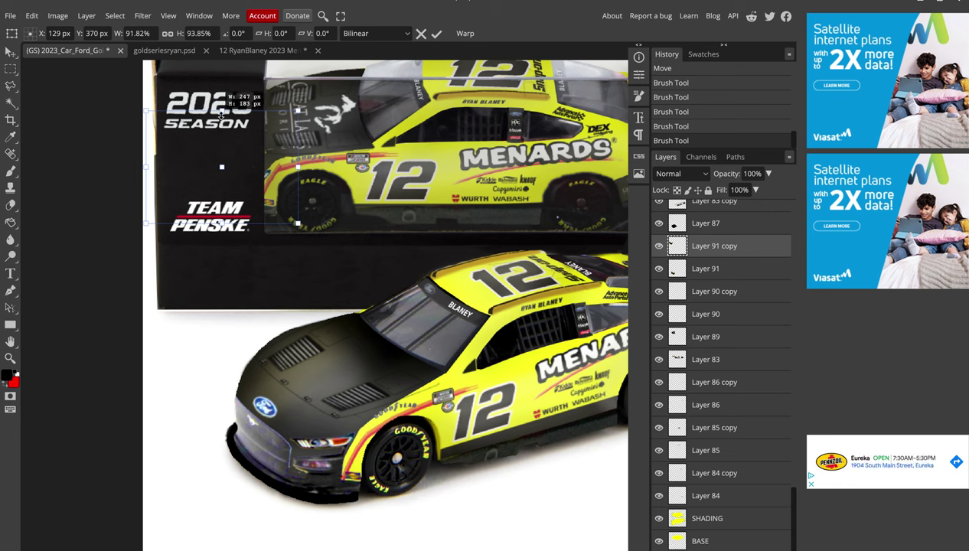
pyautogui.moveTo(222, 112); pyautogui.dragTo(222, 121)
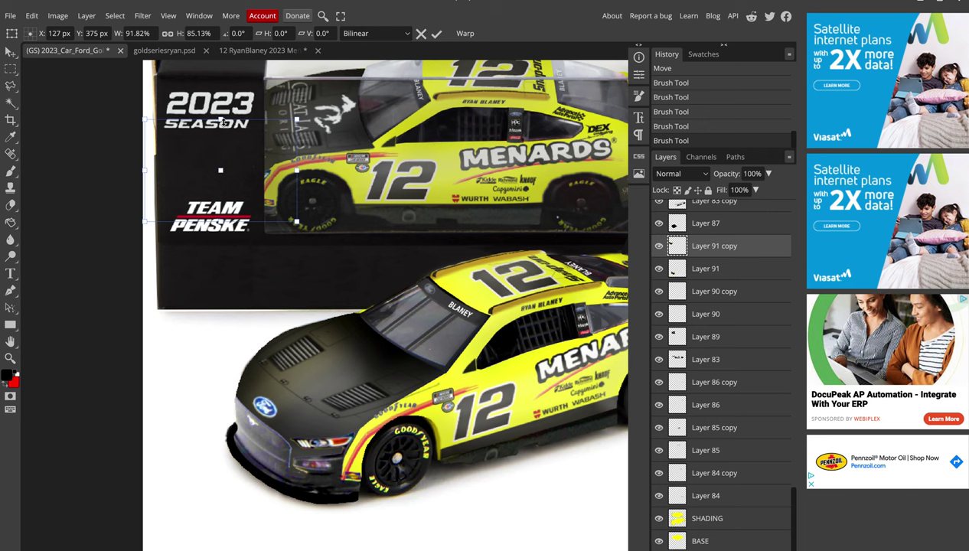
pyautogui.press('Return')
pyautogui.click(11, 171)
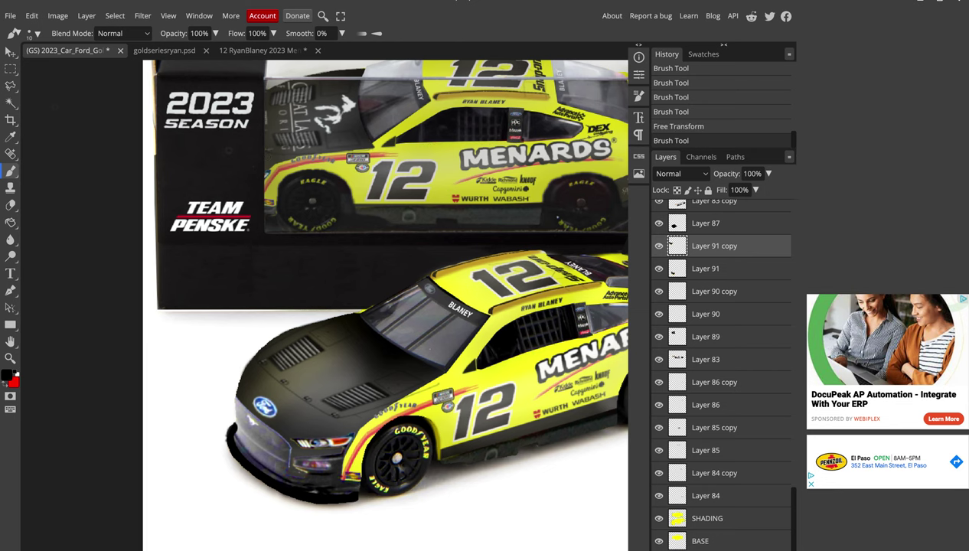
pyautogui.click(10, 50)
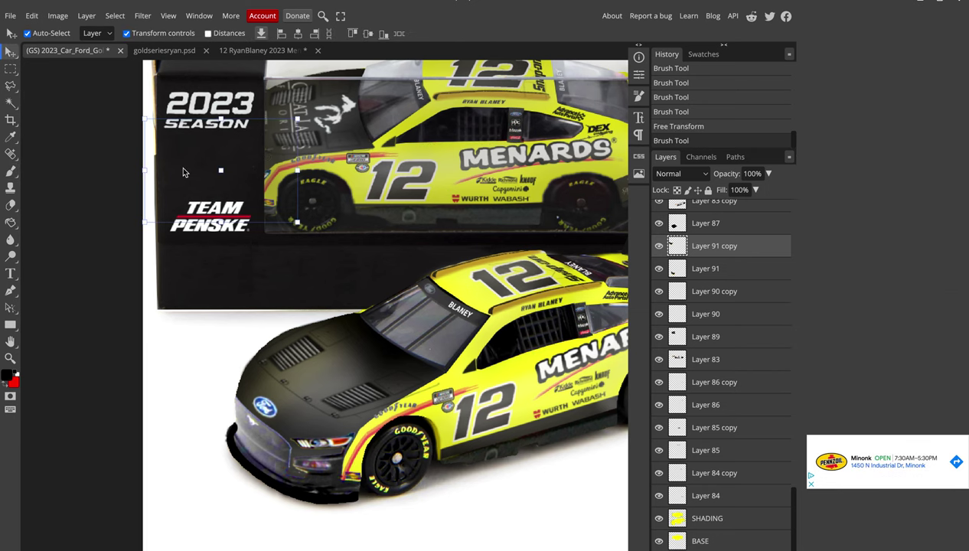
pyautogui.scroll(-1, 249, 211)
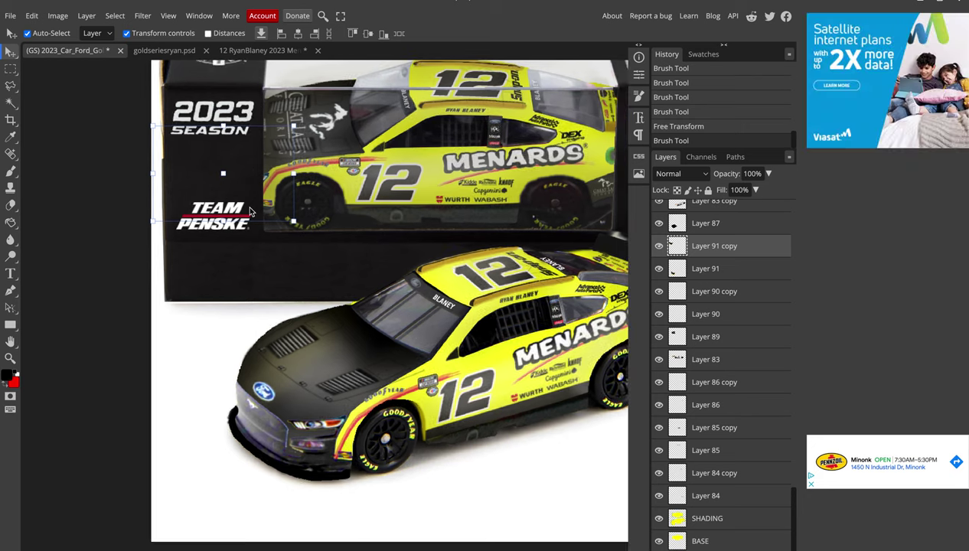
pyautogui.scroll(1, 250, 212)
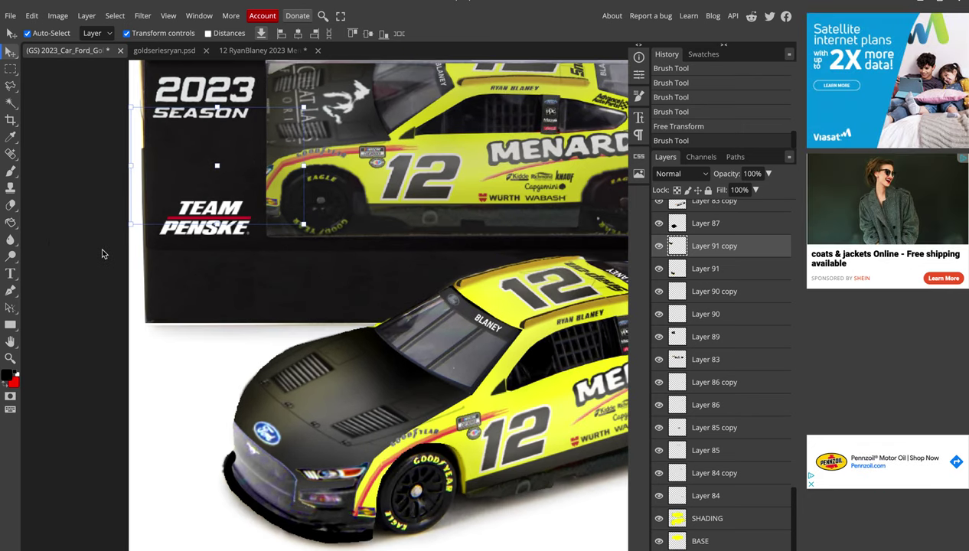
pyautogui.scroll(-1, 115, 256)
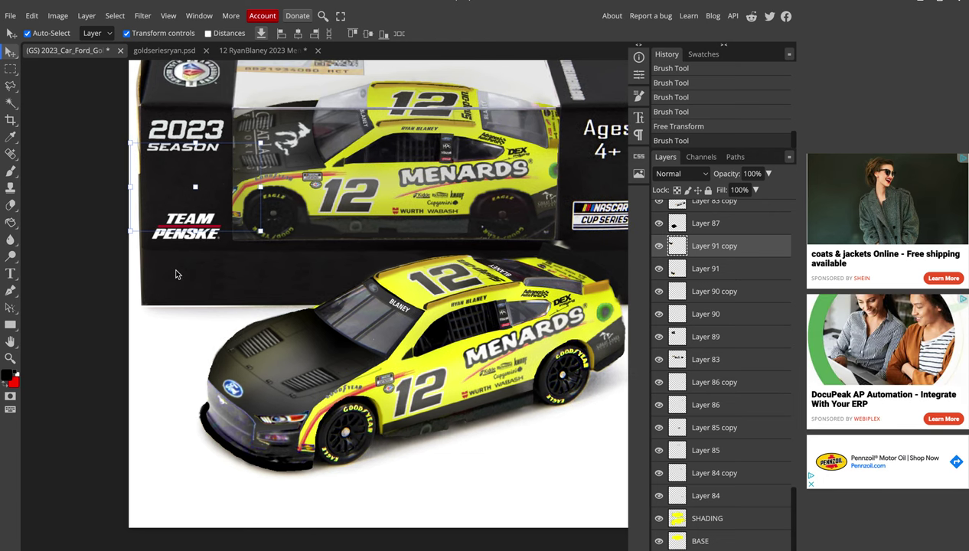
# In the RyanBlaney texture file, magic-wand and delete unwanted pixels on Layer 88, then deselect
pyautogui.click(178, 51)
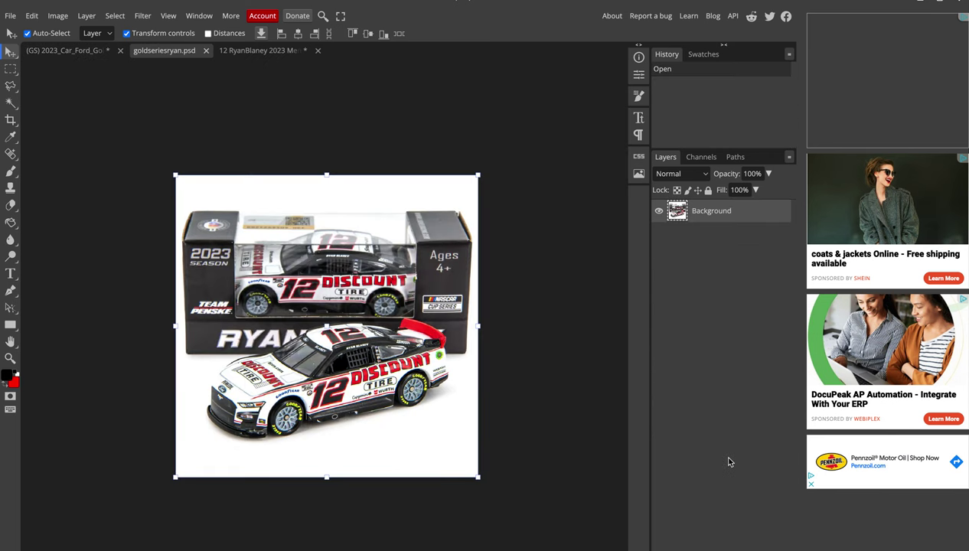
pyautogui.click(263, 50)
pyautogui.scroll(-5, 727, 429)
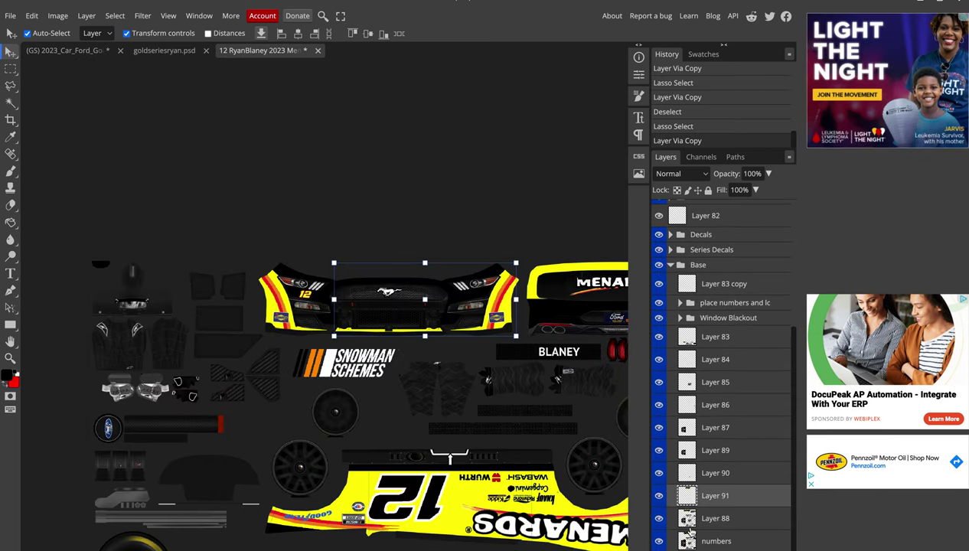
pyautogui.click(689, 518)
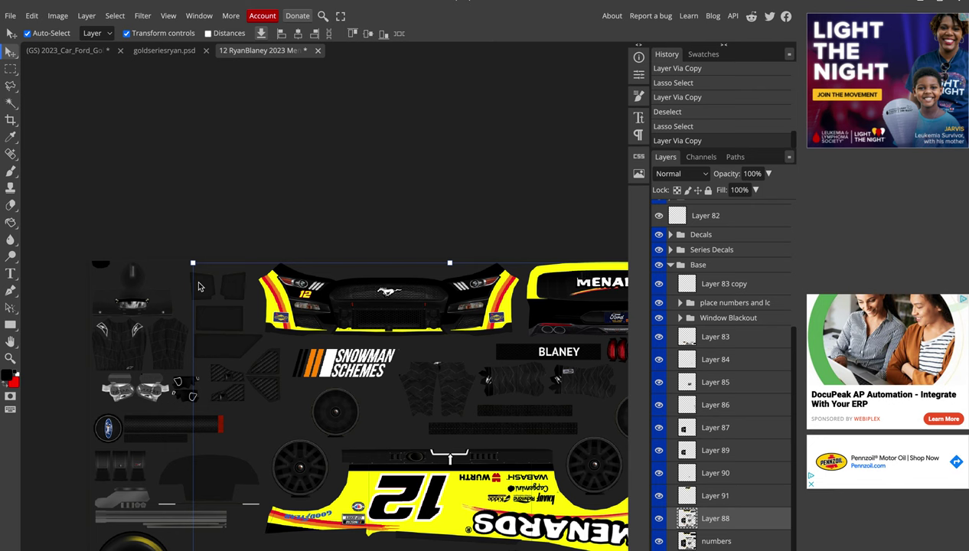
pyautogui.press('w')
pyautogui.scroll(-5, 209, 321)
pyautogui.click(210, 322)
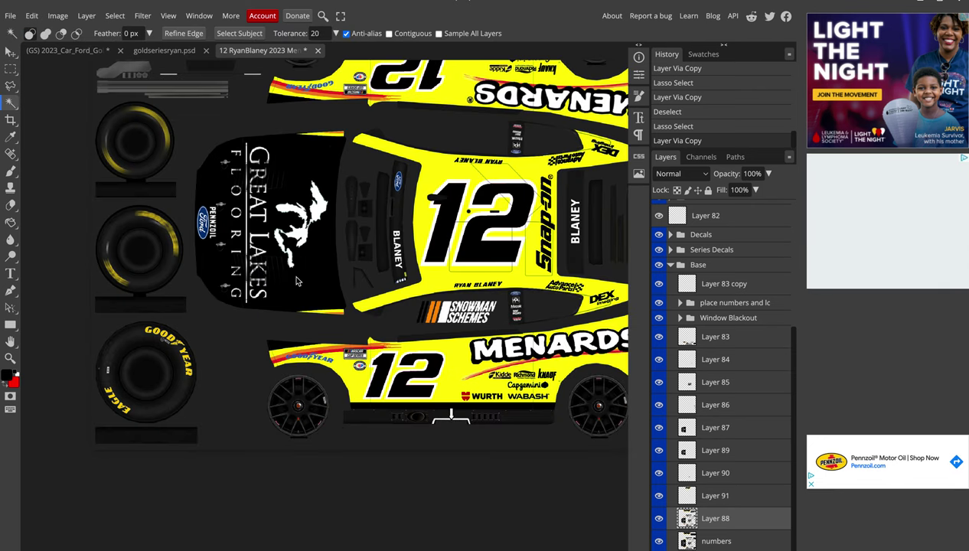
pyautogui.press('Delete')
pyautogui.hotkey('ctrl', 'd')
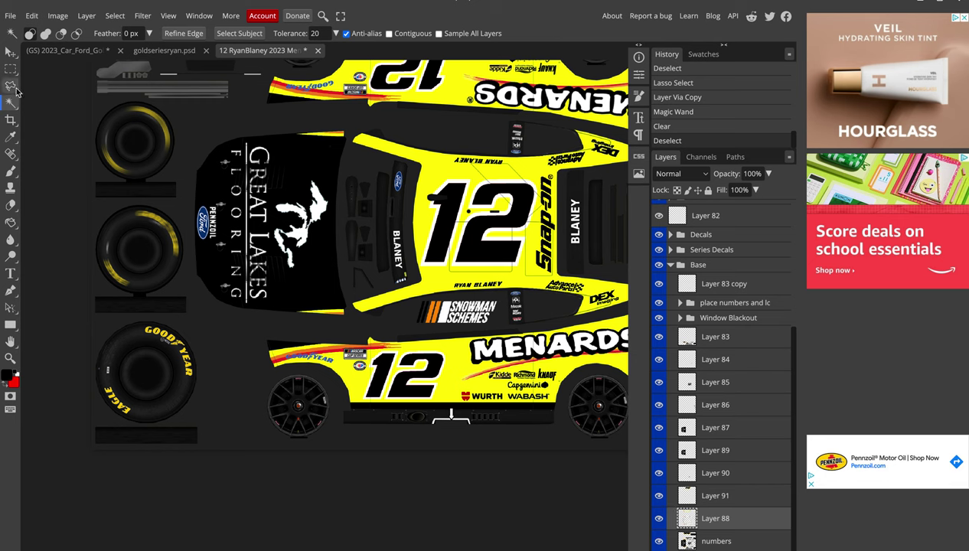
# Lasso the Great Lakes hood logo onto new Layer 92 and drag it into the mockup document
pyautogui.press('l')
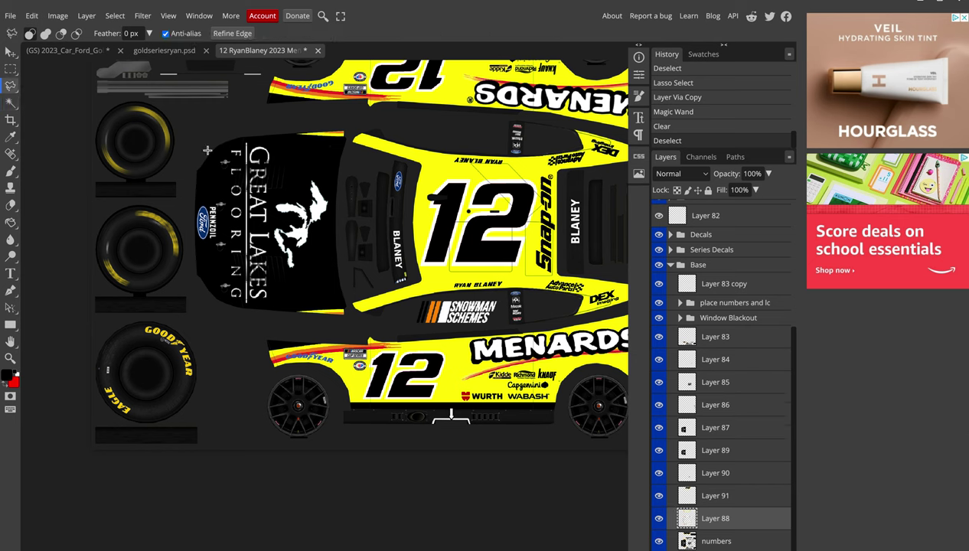
pyautogui.moveTo(206, 149)
pyautogui.mouseDown()
pyautogui.moveTo(204, 317)
pyautogui.moveTo(269, 309)
pyautogui.mouseUp()
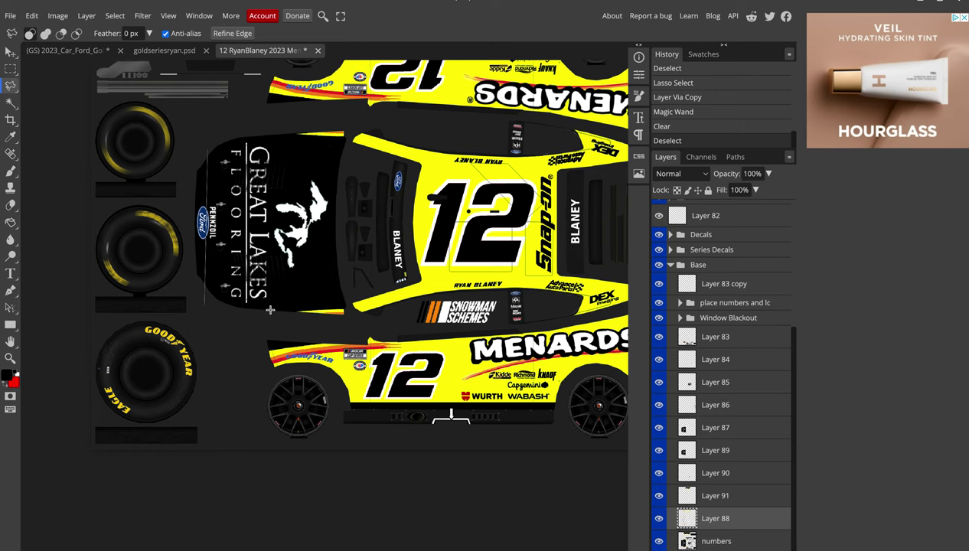
pyautogui.moveTo(269, 309)
pyautogui.mouseDown()
pyautogui.moveTo(333, 184)
pyautogui.moveTo(252, 132)
pyautogui.moveTo(206, 150)
pyautogui.mouseUp()
pyautogui.hotkey('ctrl', 'j')
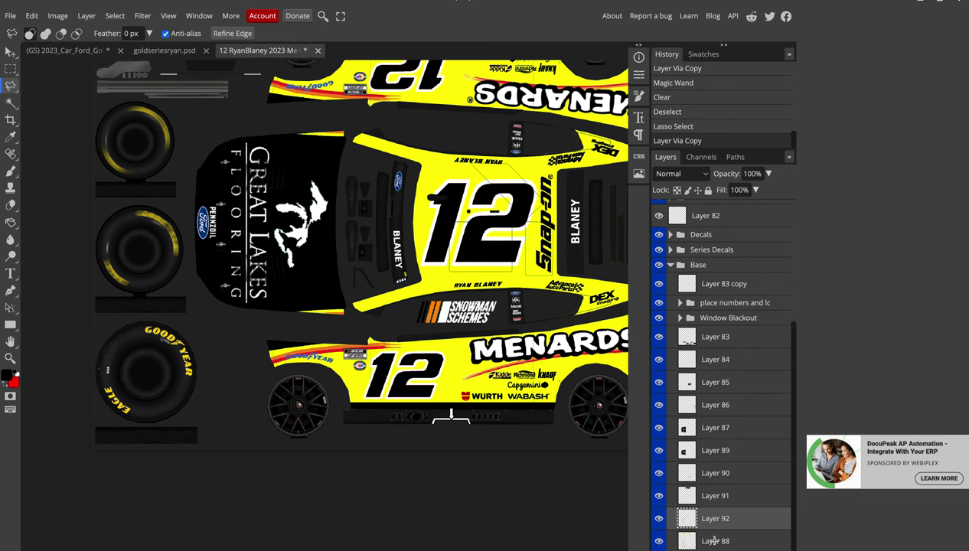
pyautogui.moveTo(686, 520); pyautogui.dragTo(66, 52)
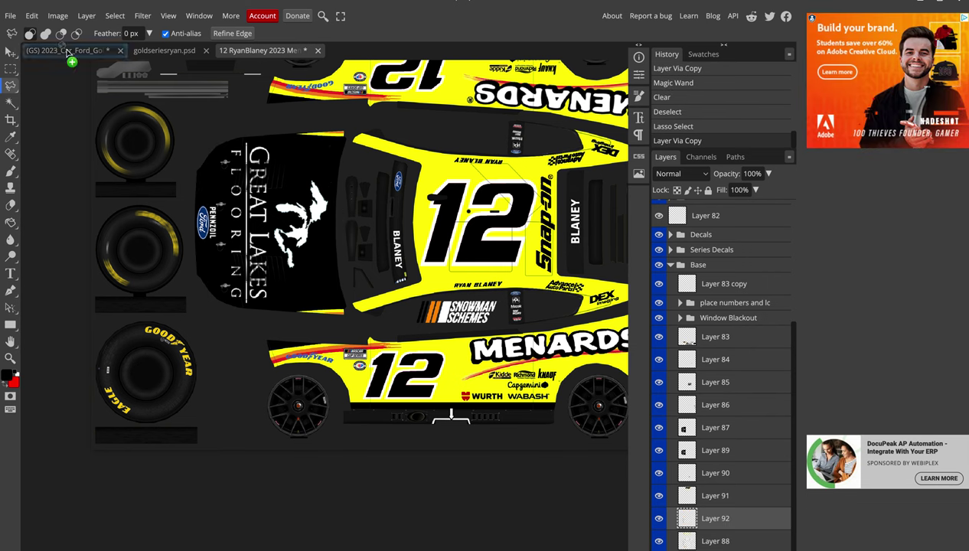
pyautogui.moveTo(66, 52); pyautogui.dragTo(10, 54)
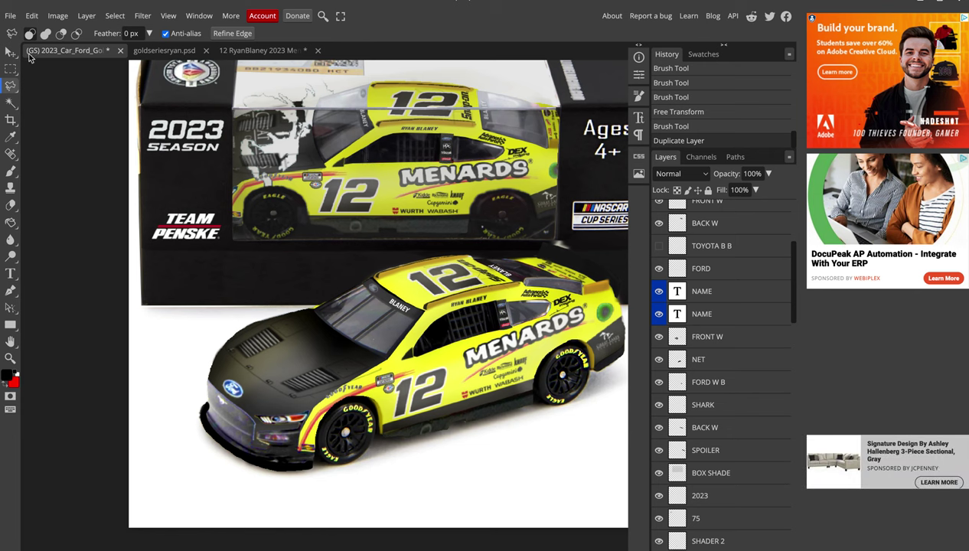
pyautogui.click(10, 52)
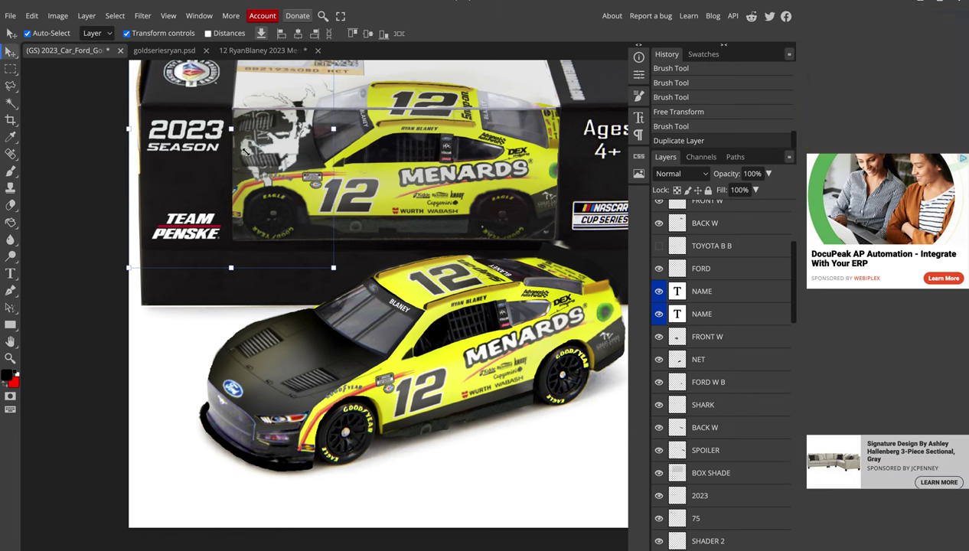
# Scale the Great Lakes logo onto the large car's hood and raise it above Layer 87
pyautogui.moveTo(231, 128); pyautogui.dragTo(201, 98)
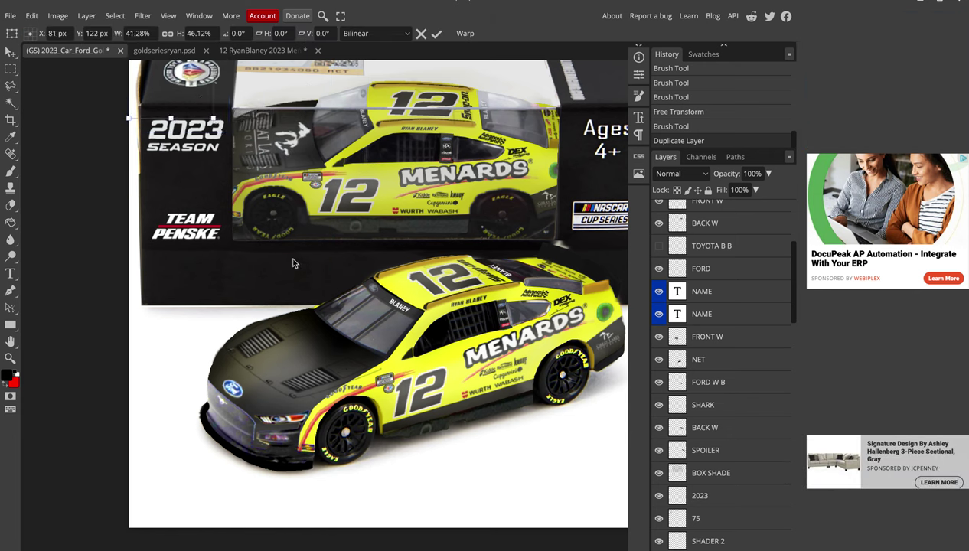
pyautogui.moveTo(291, 262); pyautogui.dragTo(317, 372)
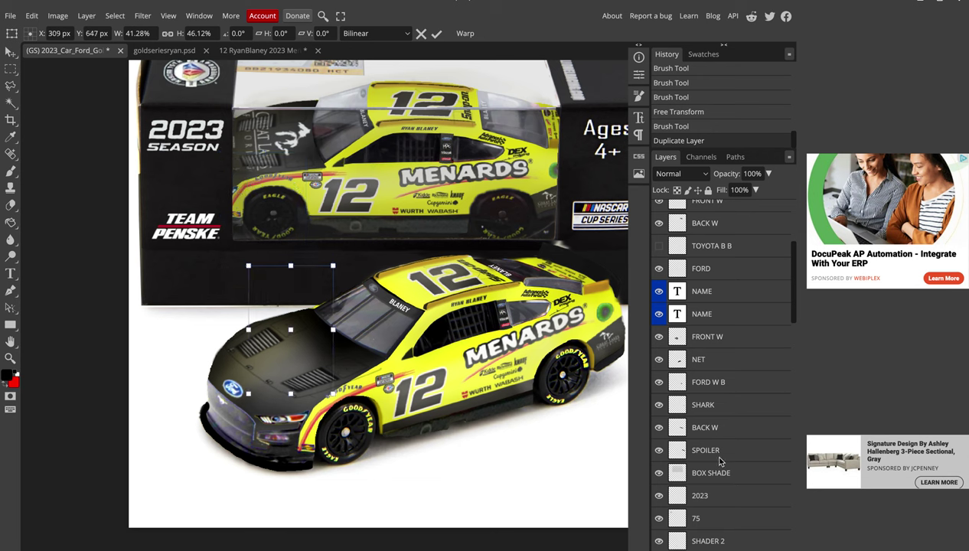
pyautogui.scroll(-5, 719, 460)
pyautogui.scroll(-5, 719, 460)
pyautogui.scroll(-3, 711, 436)
pyautogui.scroll(3, 700, 399)
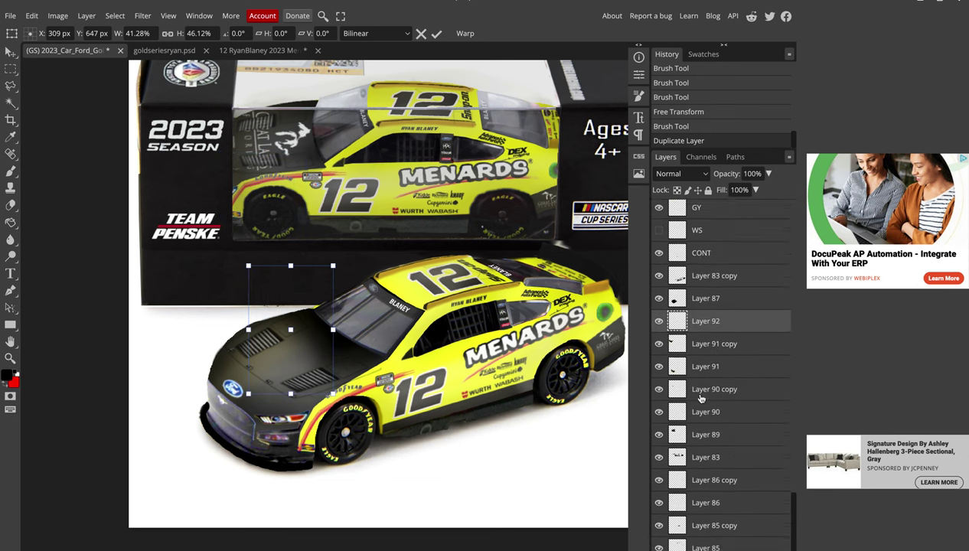
pyautogui.scroll(3, 700, 400)
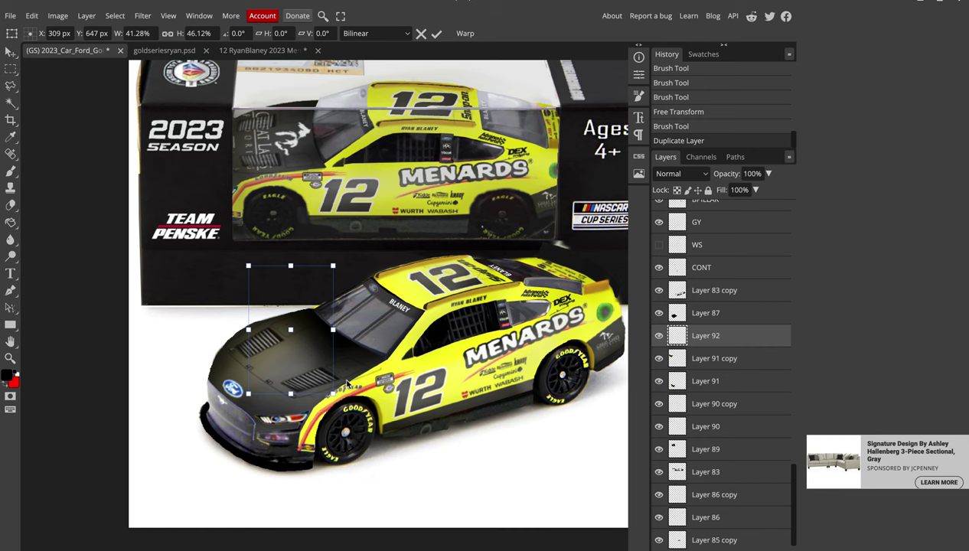
pyautogui.press('Return')
pyautogui.hotkey('ctrl', ']')
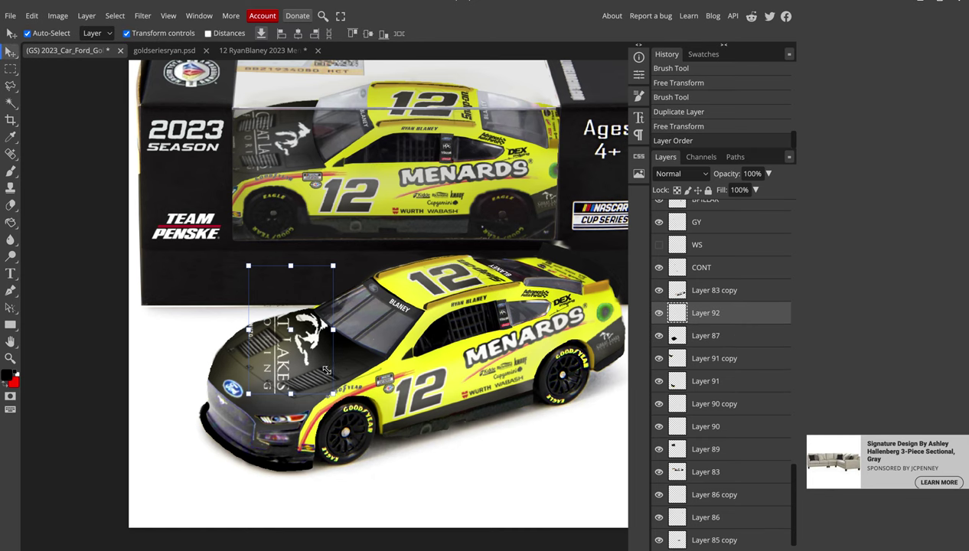
# Shrink and rotate the hood logo, apply a 20° horizontal skew, and nudge it into place
pyautogui.moveTo(333, 395); pyautogui.dragTo(325, 369)
pyautogui.moveTo(245, 363)
pyautogui.mouseDown()
pyautogui.moveTo(293, 380)
pyautogui.moveTo(258, 404)
pyautogui.mouseUp()
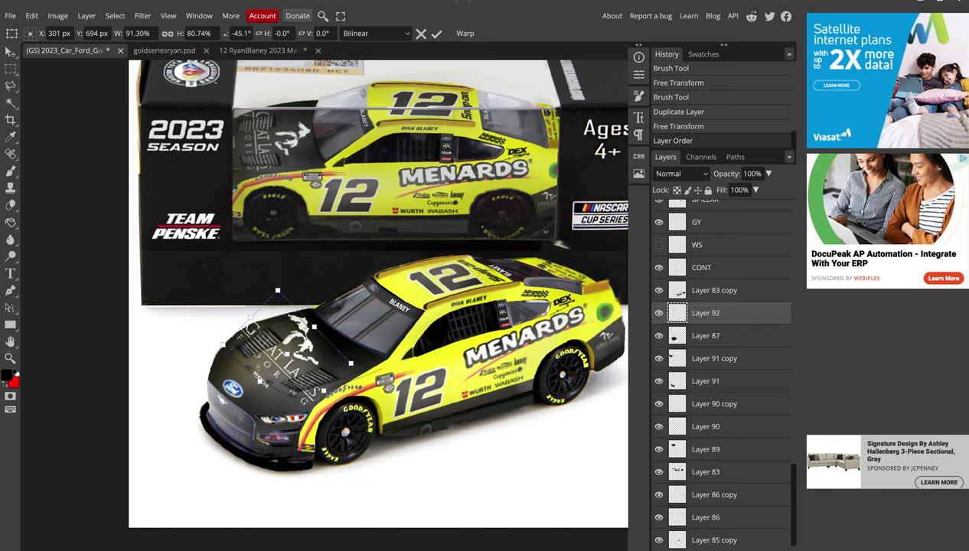
pyautogui.moveTo(283, 356); pyautogui.dragTo(279, 361)
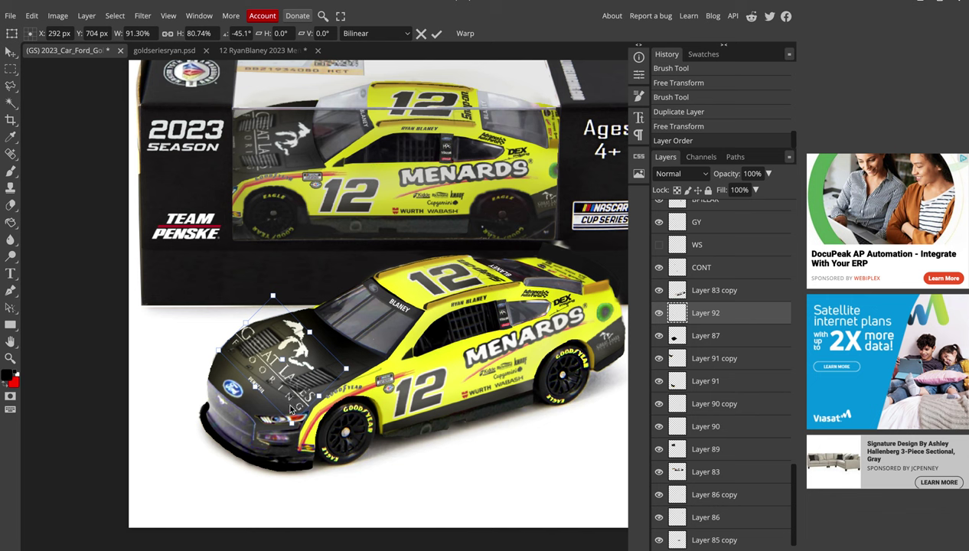
pyautogui.moveTo(292, 423); pyautogui.dragTo(291, 413)
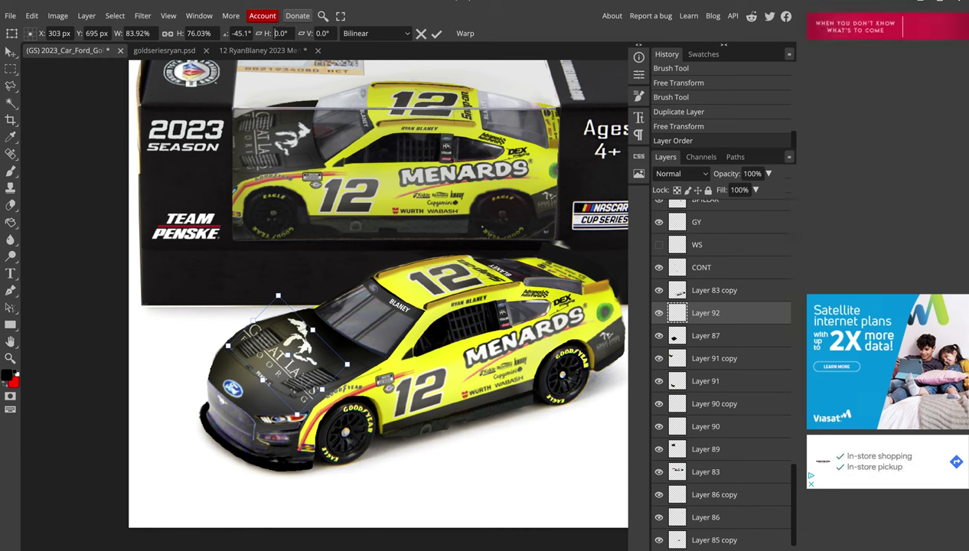
pyautogui.write('20')
pyautogui.press('Return')
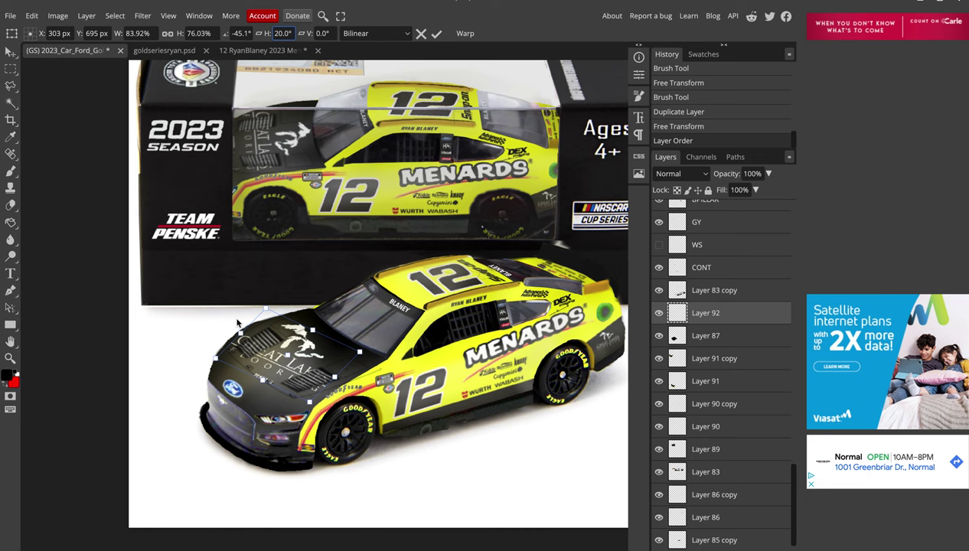
pyautogui.moveTo(225, 331); pyautogui.dragTo(232, 316)
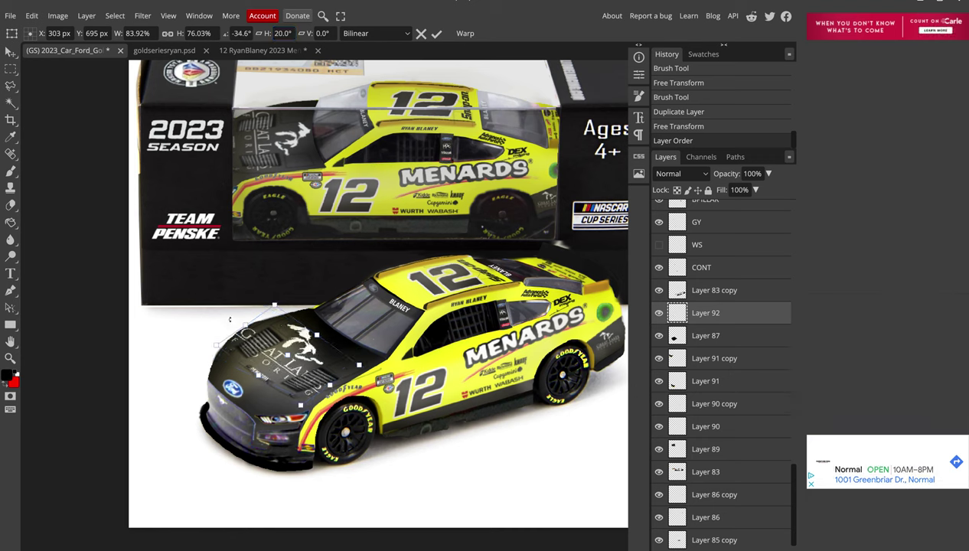
pyautogui.hotkey('shift', 'Right')
pyautogui.hotkey('shift', 'Down')
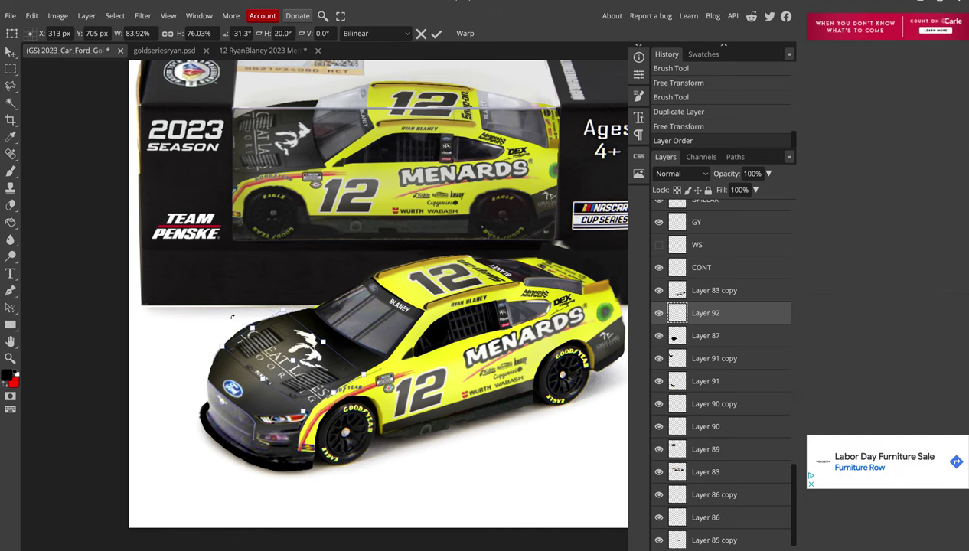
pyautogui.hotkey('shift', 'Right')
pyautogui.hotkey('shift', 'Up')
pyautogui.hotkey('shift', 'Up')
pyautogui.press('Up')
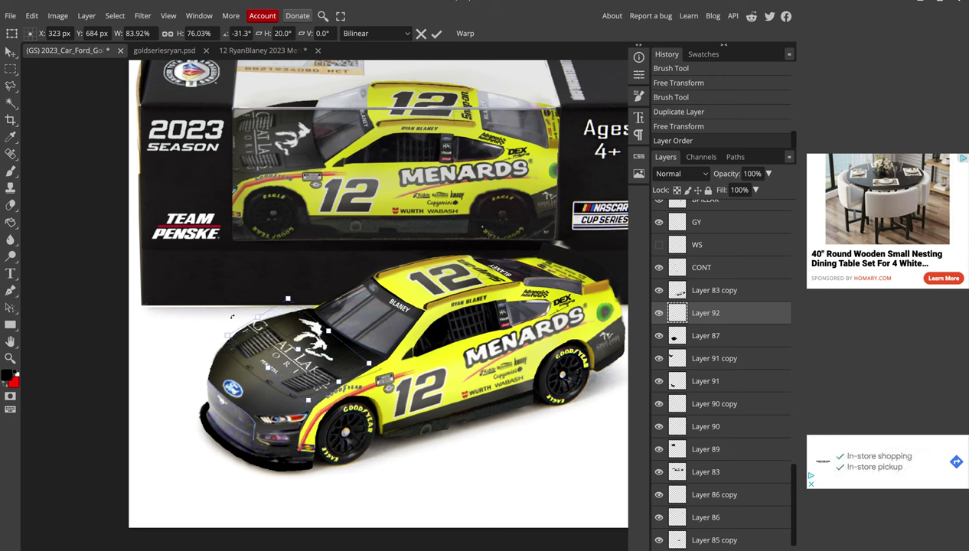
pyautogui.press('Down')
pyautogui.press('Down')
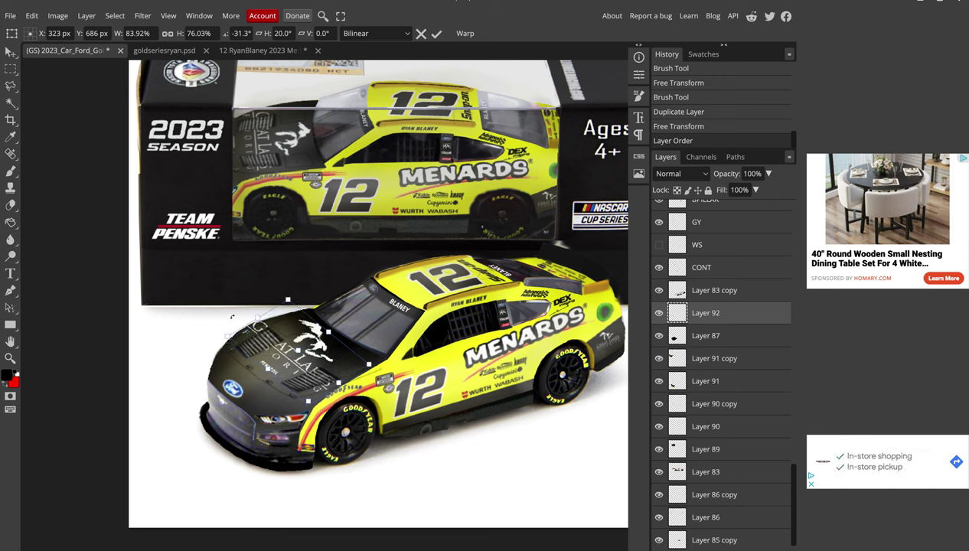
pyautogui.press('Right')
pyautogui.press('Right')
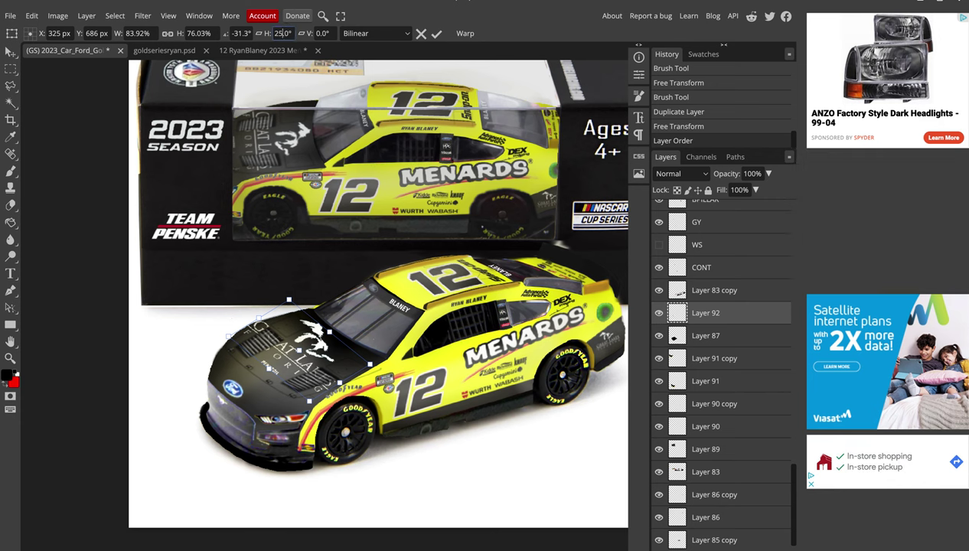
# Raise the skew to 25° and adjust the decal's width, height and rotation to match the hood
pyautogui.press('Return')
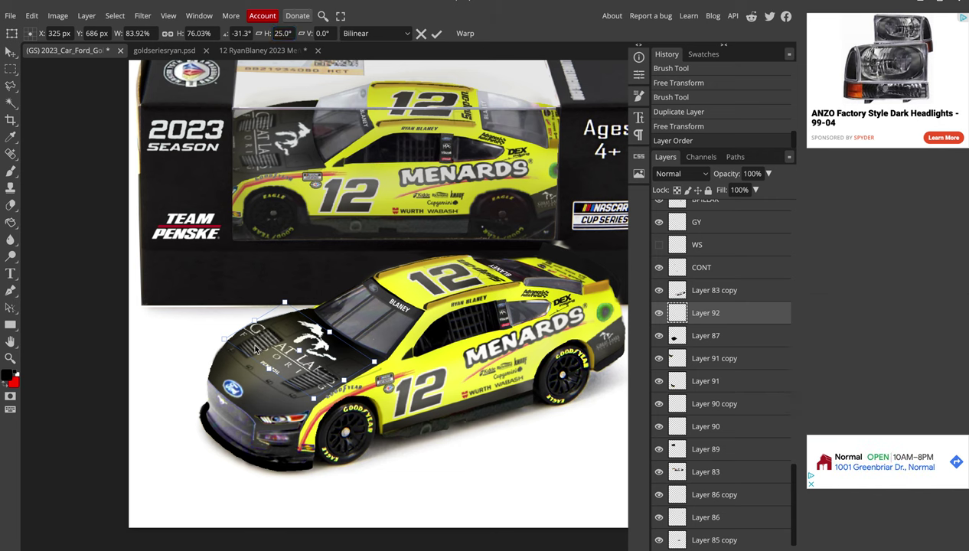
pyautogui.moveTo(238, 324); pyautogui.dragTo(236, 321)
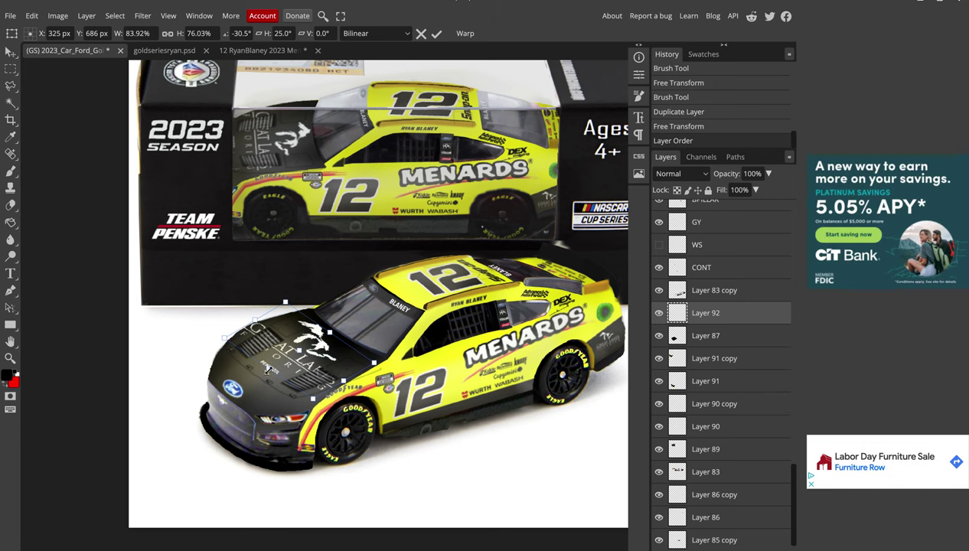
pyautogui.moveTo(267, 371); pyautogui.dragTo(250, 389)
pyautogui.moveTo(251, 385); pyautogui.dragTo(247, 381)
pyautogui.moveTo(223, 328); pyautogui.dragTo(225, 327)
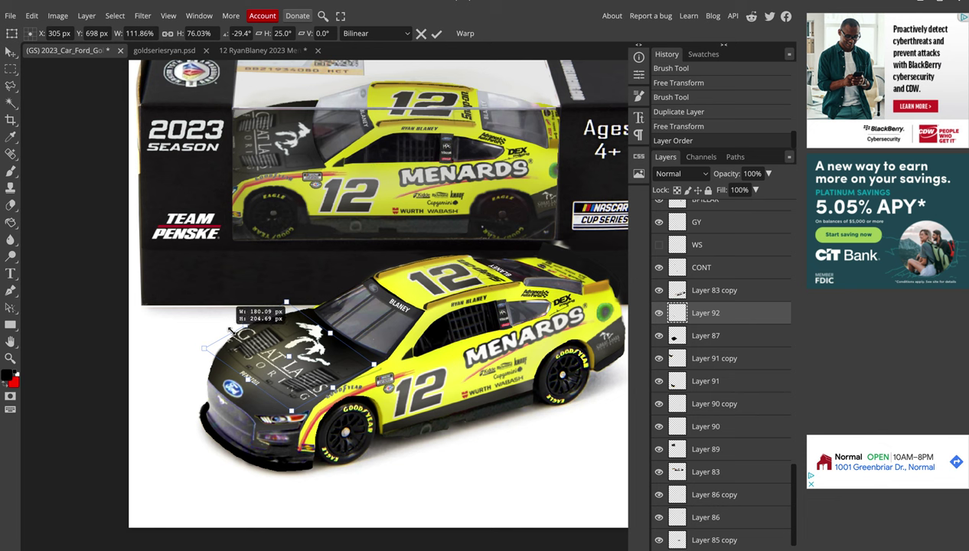
pyautogui.moveTo(228, 323); pyautogui.dragTo(228, 317)
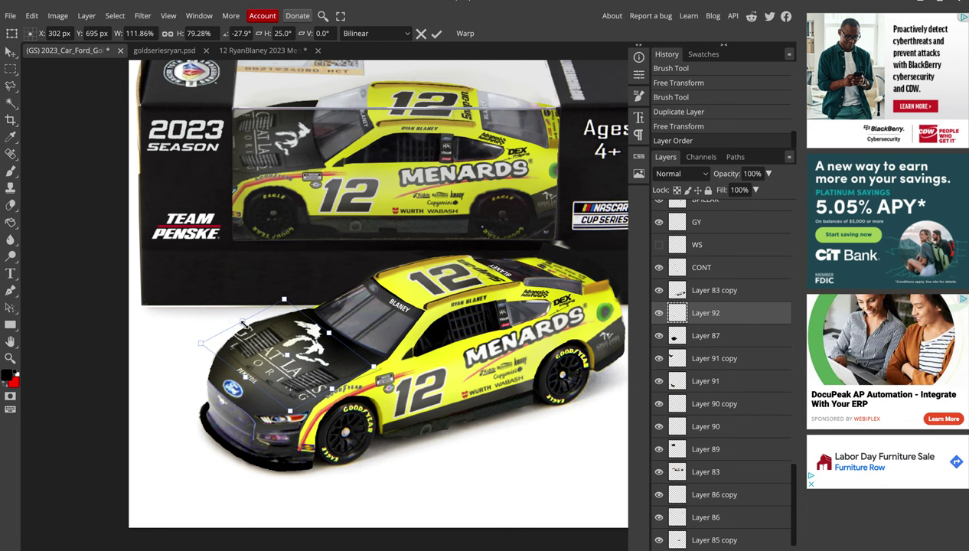
pyautogui.moveTo(228, 316); pyautogui.dragTo(245, 326)
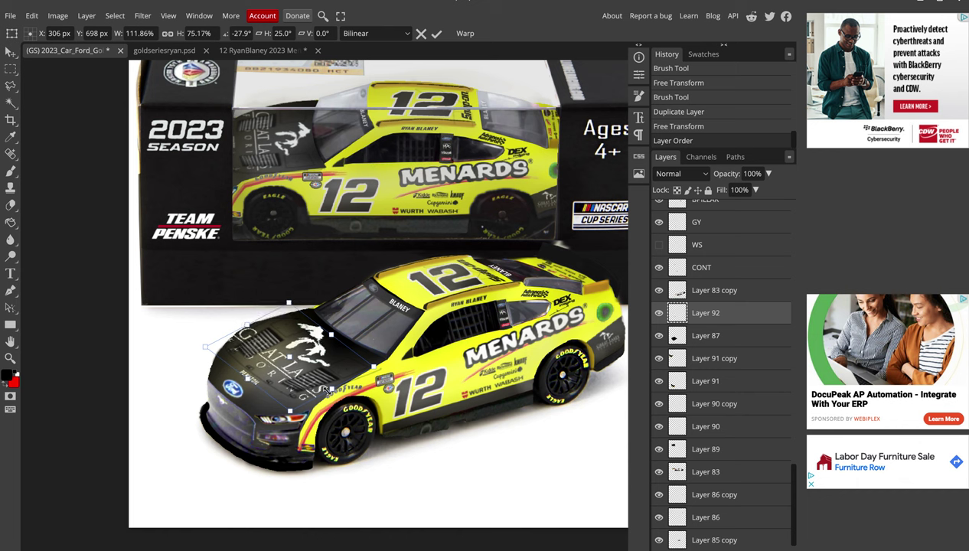
pyautogui.moveTo(330, 391); pyautogui.dragTo(327, 386)
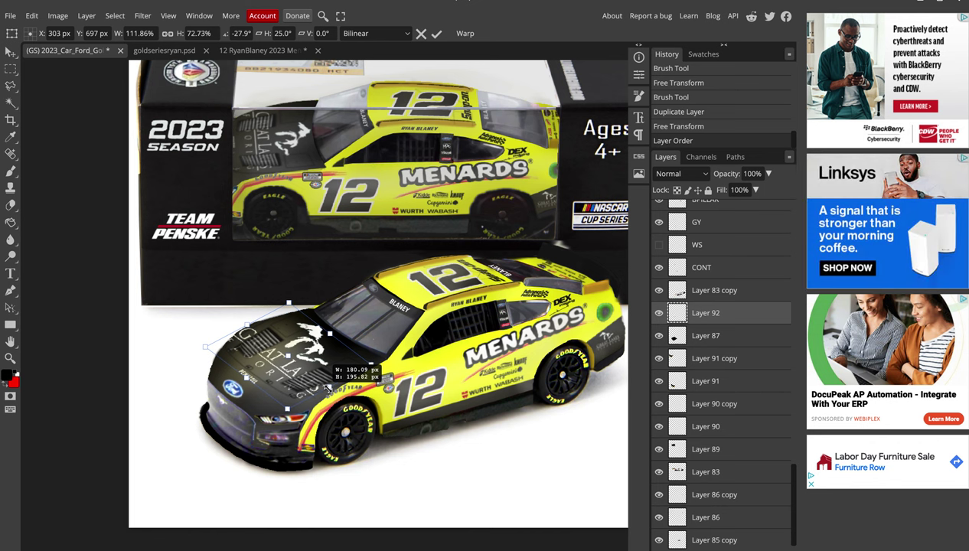
pyautogui.moveTo(244, 378); pyautogui.dragTo(247, 378)
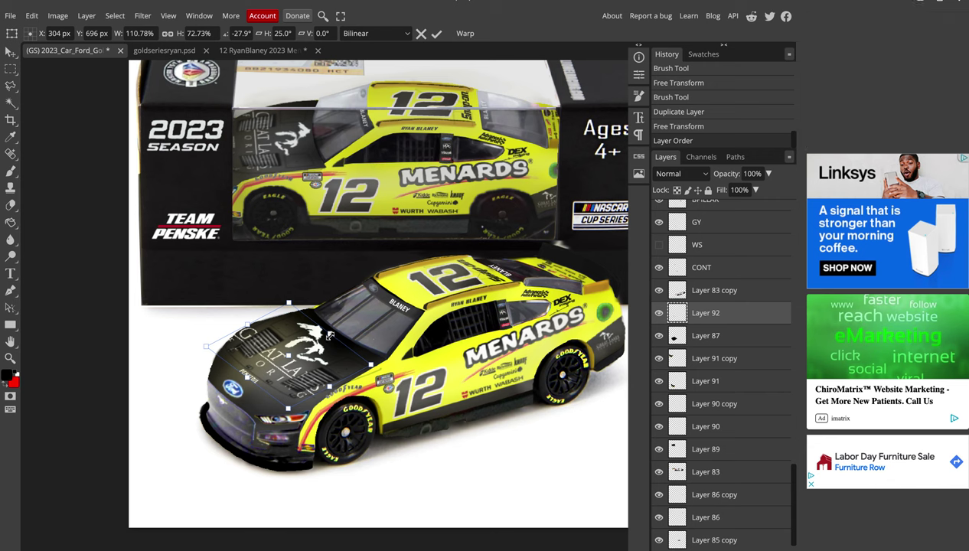
# Try a 30° then 20° horizontal skew on the hood logo, lower it and rotate further
pyautogui.press('Right')
pyautogui.click(281, 33)
pyautogui.write('30')
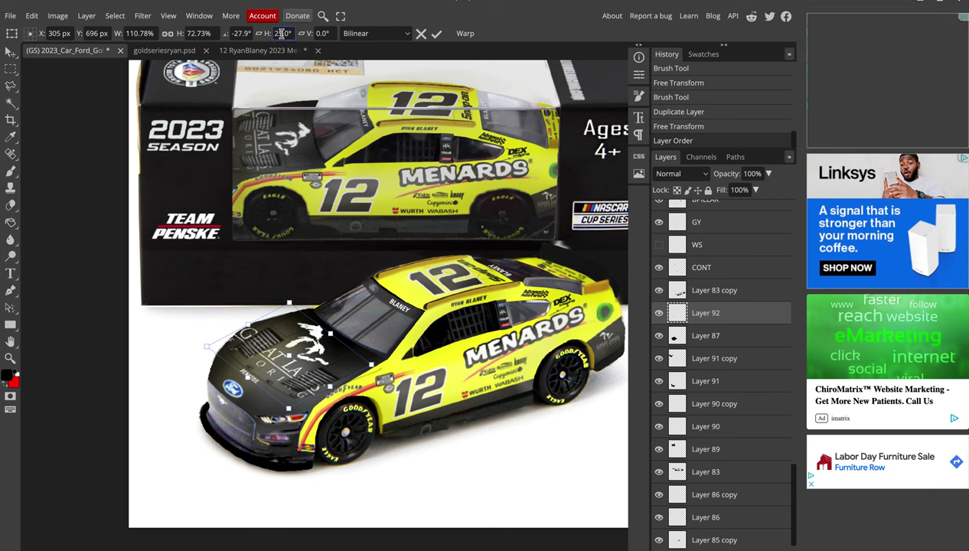
pyautogui.press('Return')
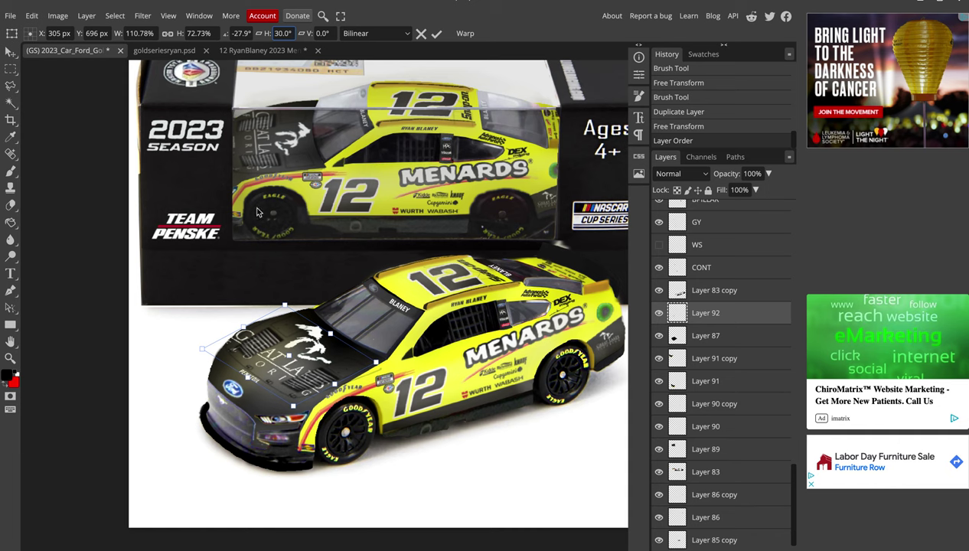
pyautogui.click(281, 34)
pyautogui.write('20')
pyautogui.press('Return')
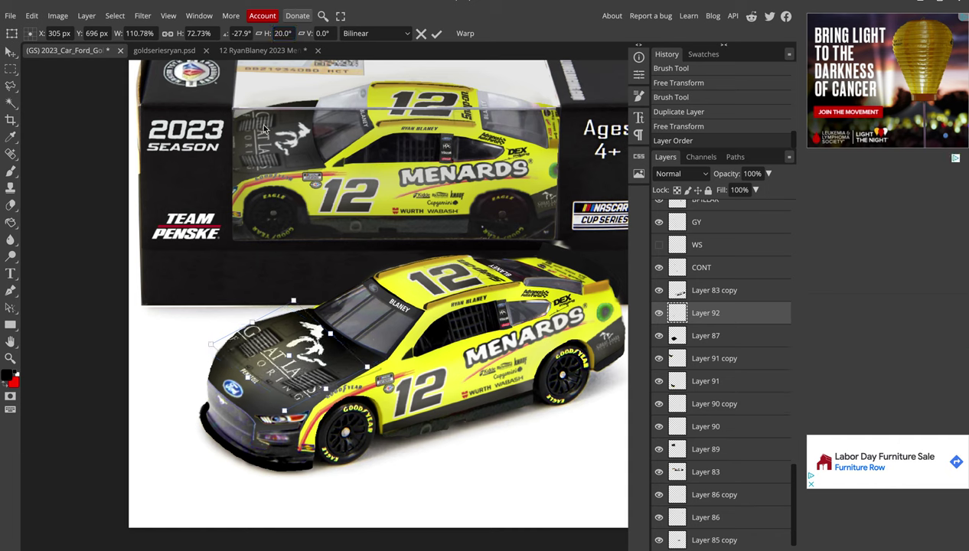
pyautogui.press('Down')
pyautogui.press('Down')
pyautogui.press('Down')
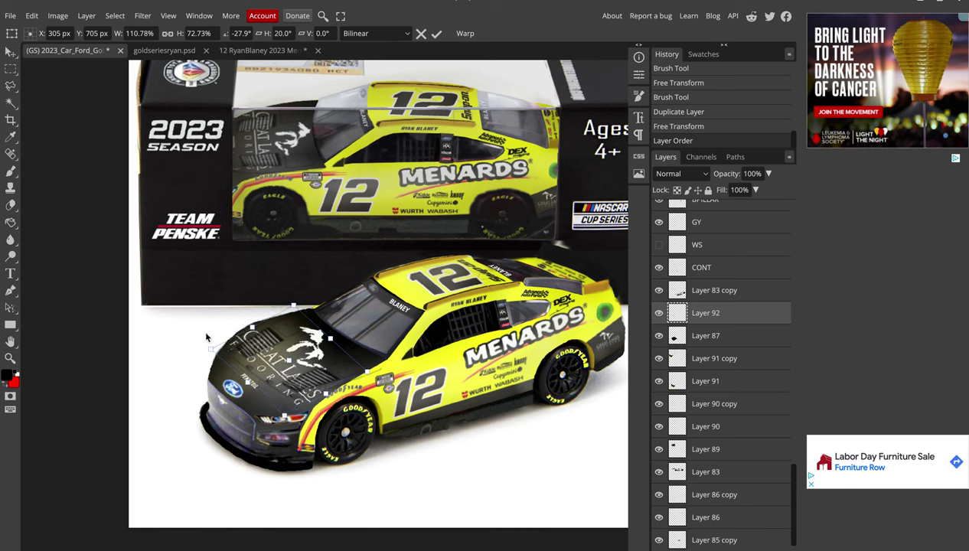
pyautogui.press('Down')
pyautogui.press('Down')
pyautogui.press('Down')
pyautogui.moveTo(221, 331); pyautogui.dragTo(216, 335)
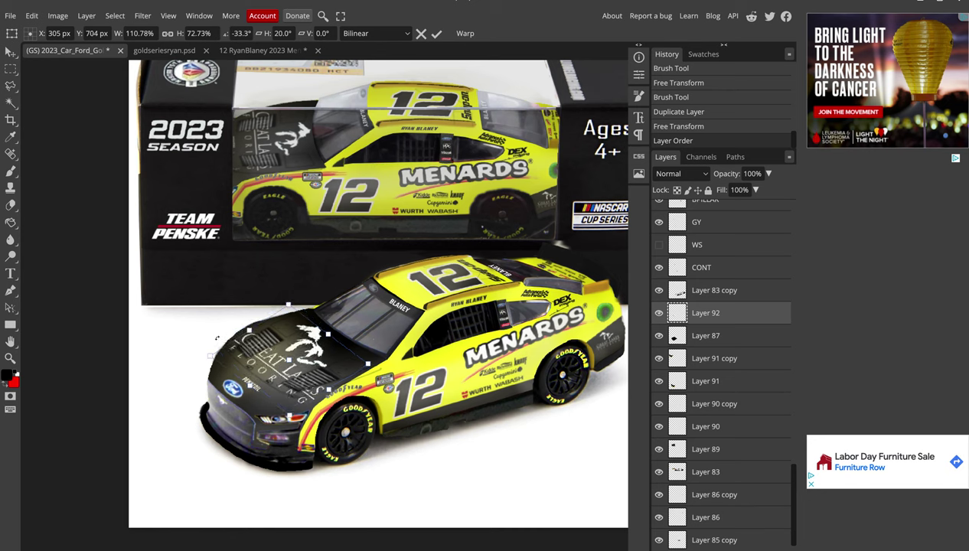
# Nudge the hood logo into its final position and commit the transformation
pyautogui.press('Left')
pyautogui.press('Left')
pyautogui.press('Left')
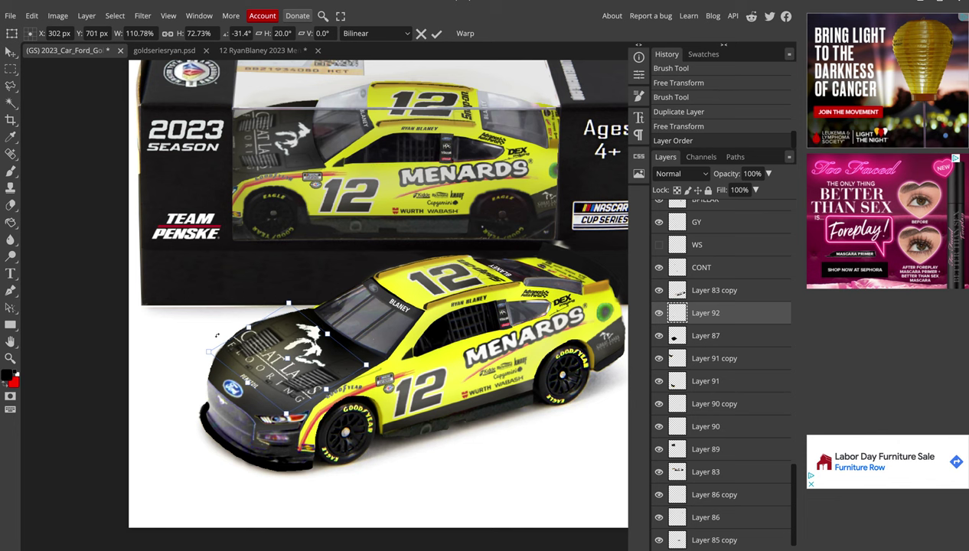
pyautogui.press('Up')
pyautogui.press('Up')
pyautogui.press('Up')
pyautogui.press('Left')
pyautogui.press('Up')
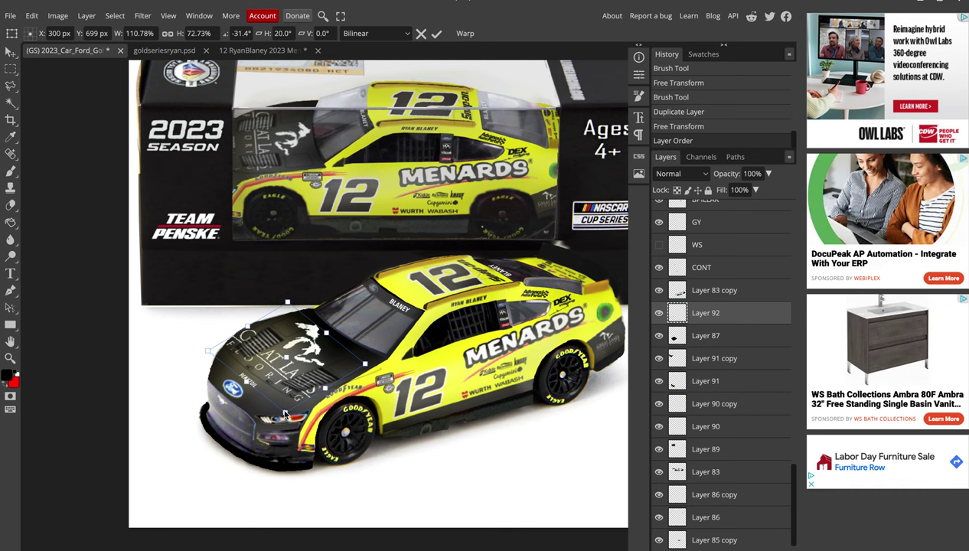
pyautogui.press('Up')
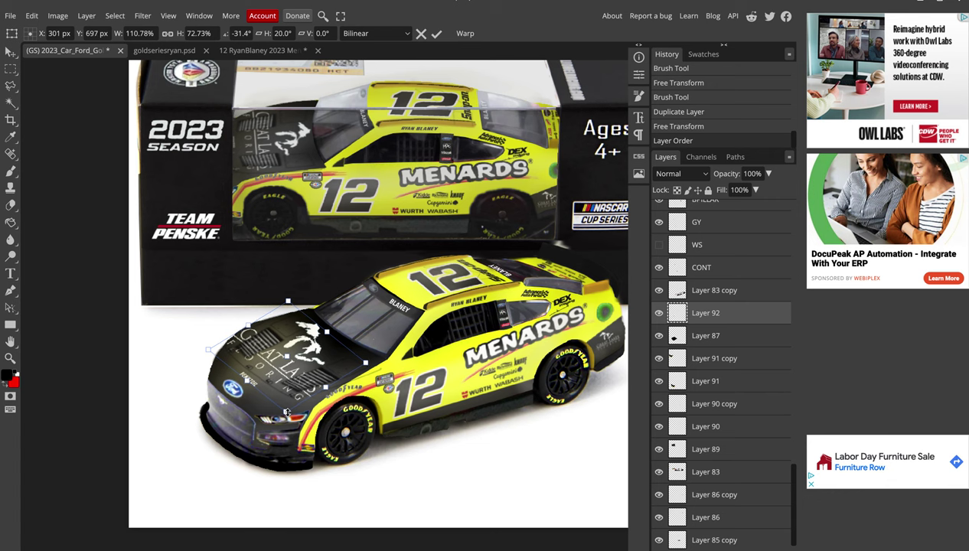
pyautogui.press('Up')
pyautogui.press('Right')
pyautogui.press('Up')
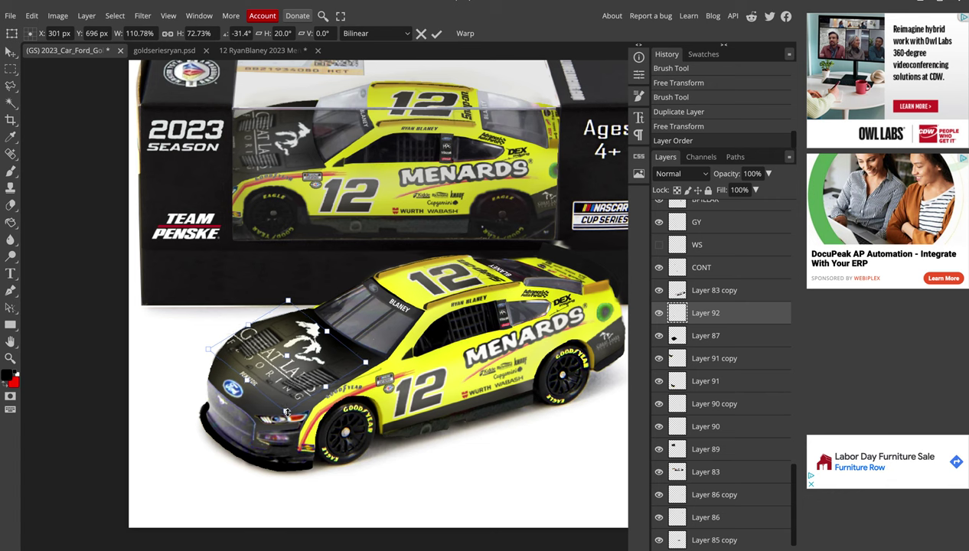
pyautogui.press('Right')
pyautogui.press('Right')
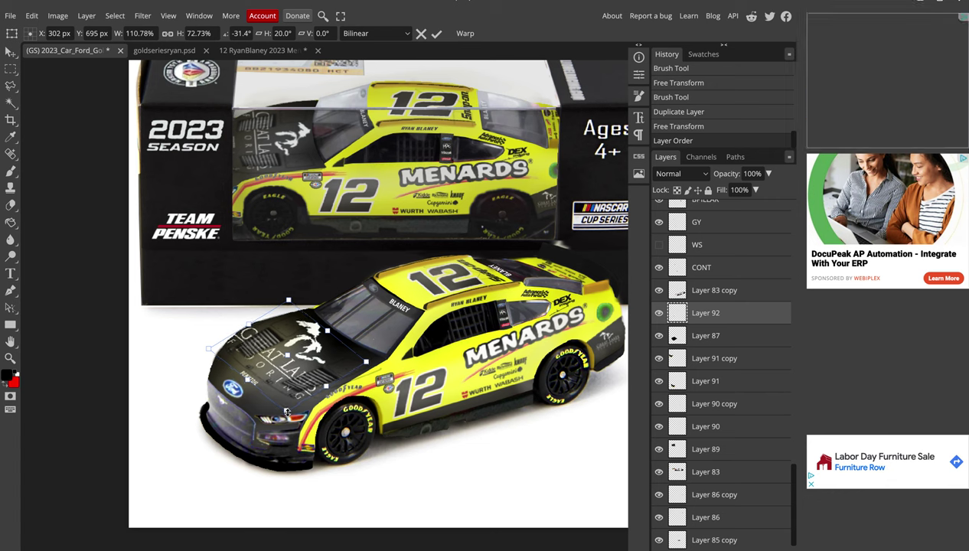
pyautogui.press('Up')
pyautogui.press('Right')
pyautogui.press('Down')
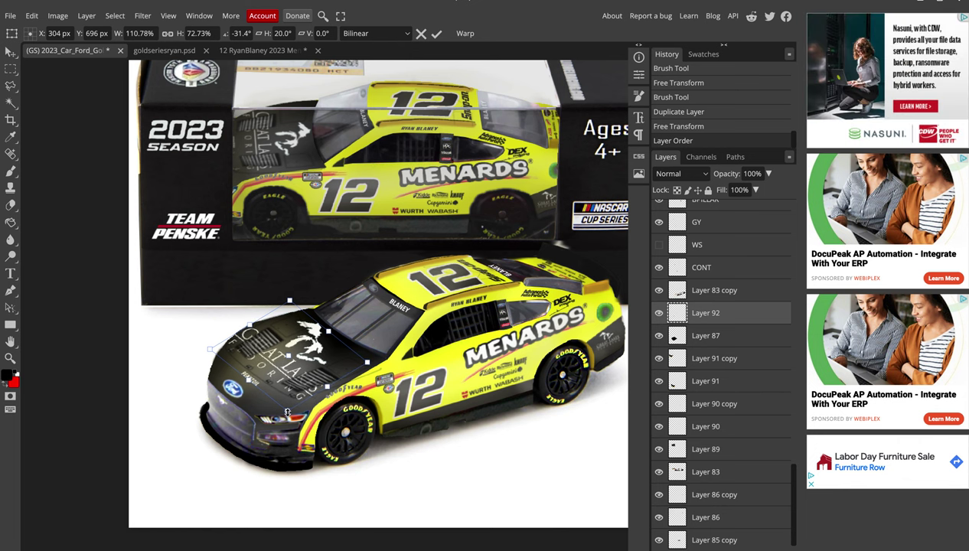
pyautogui.press('Right')
pyautogui.press('Down')
pyautogui.press('Return')
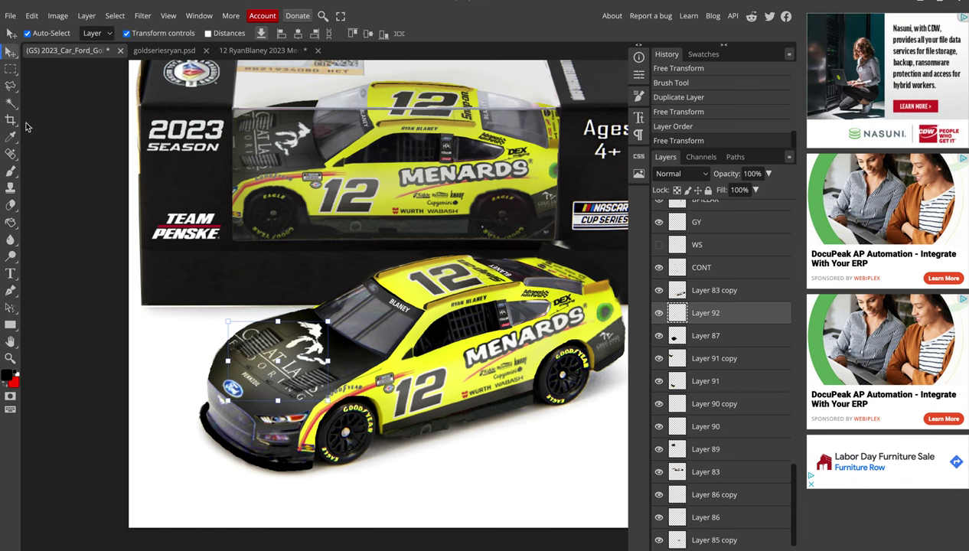
# Lasso the small Pennzoil logo on the hood, shift it three pixels right and two down, and deselect
pyautogui.click(11, 85)
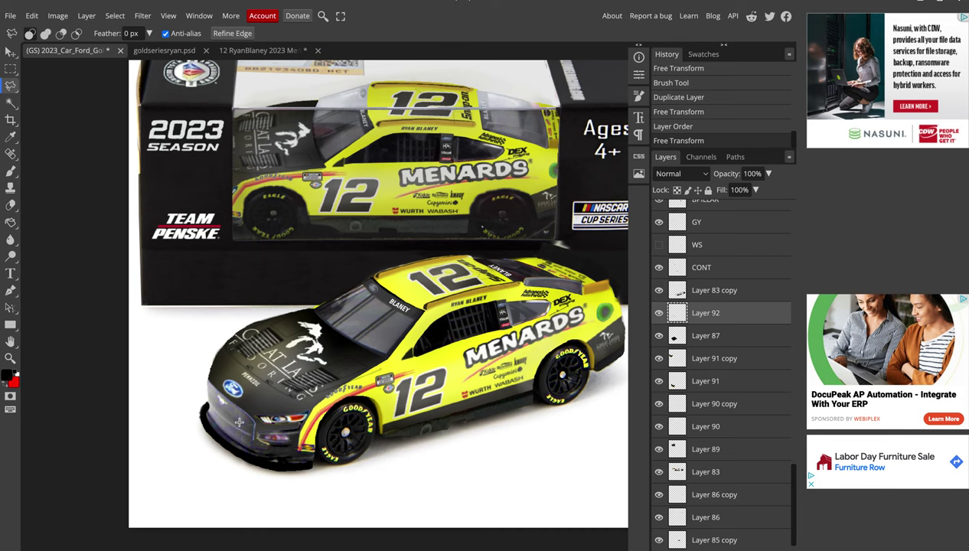
pyautogui.scroll(2, 237, 417)
pyautogui.scroll(2, 268, 374)
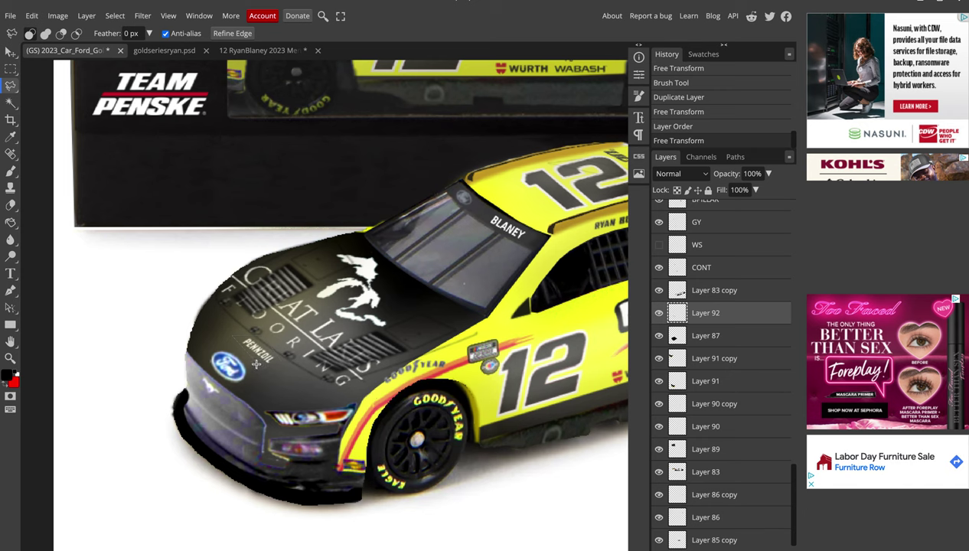
pyautogui.moveTo(261, 369); pyautogui.dragTo(246, 355)
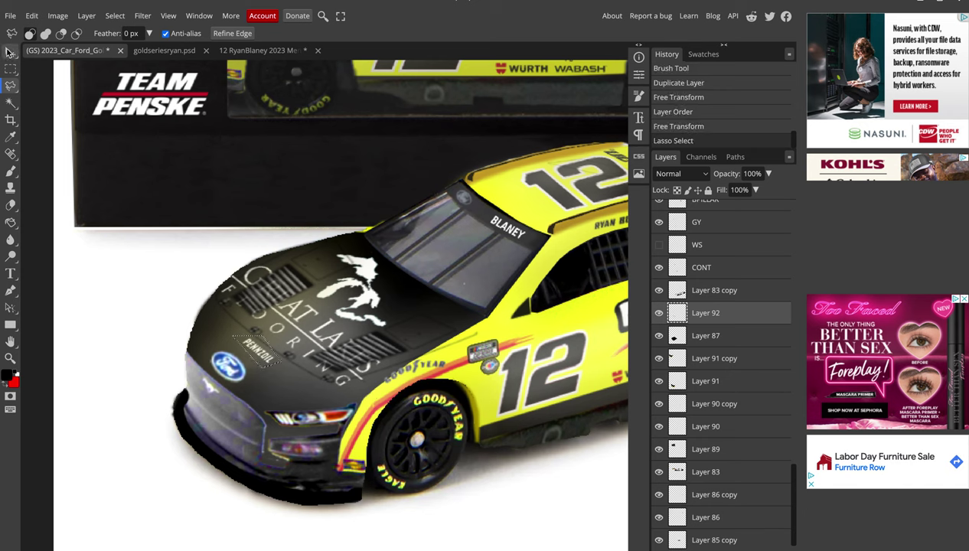
pyautogui.click(11, 52)
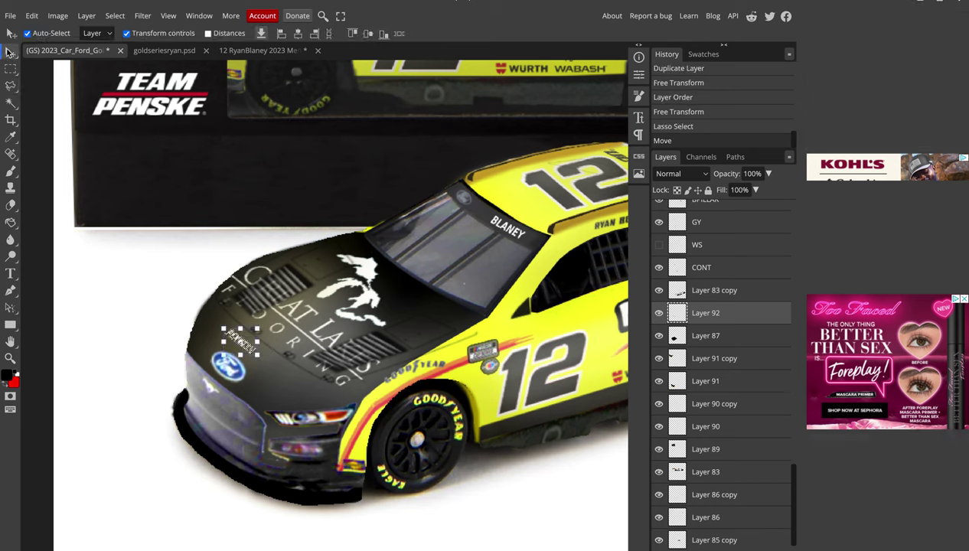
pyautogui.press('Right')
pyautogui.press('Down')
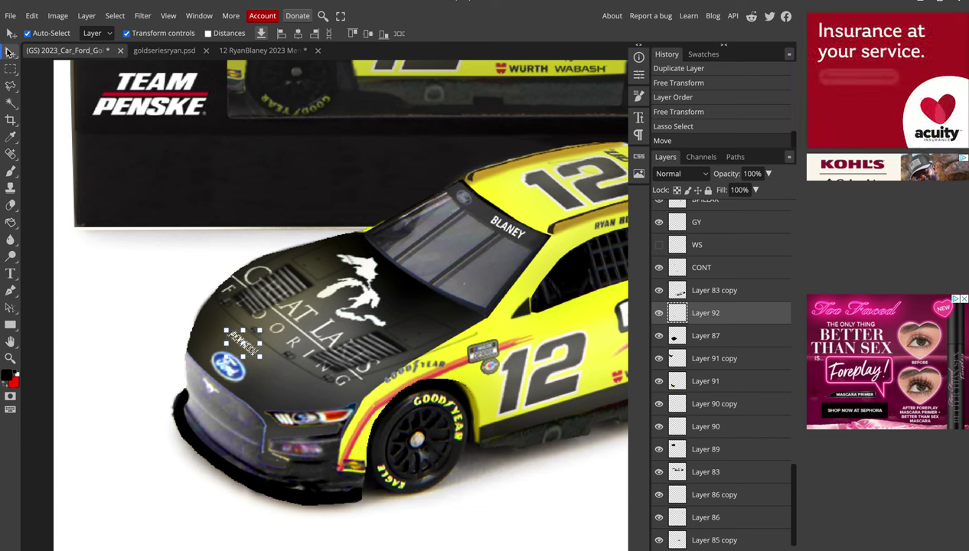
pyautogui.press('Right')
pyautogui.press('Down')
pyautogui.press('Right')
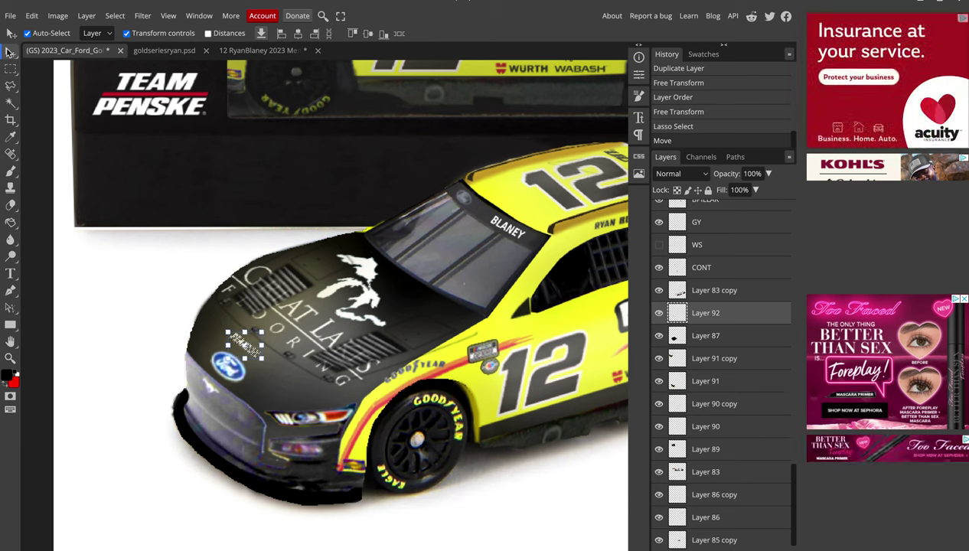
pyautogui.hotkey('ctrl', 'd')
# Rotate the white horse hood logo about -3.8° and nudge it to sit along the hood
pyautogui.scroll(-1, 232, 233)
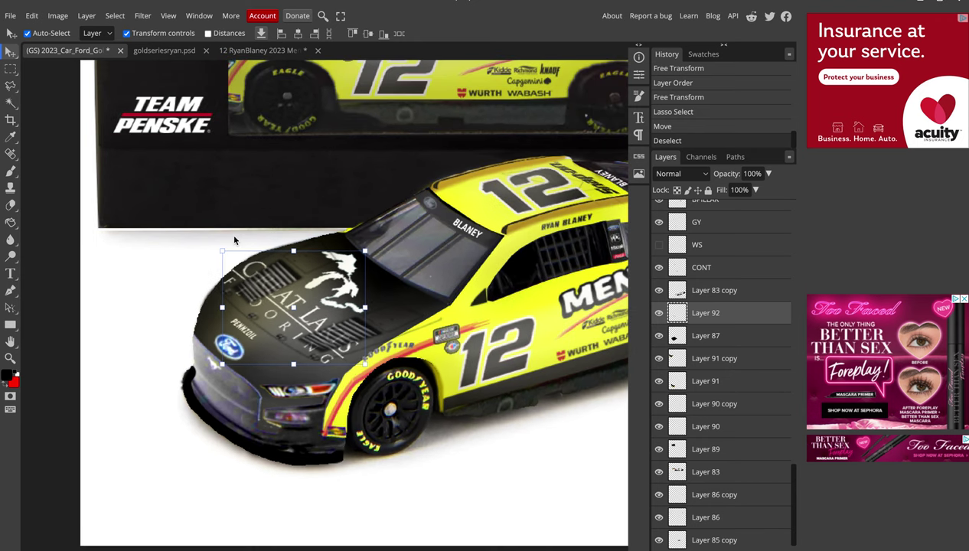
pyautogui.scroll(-1, 234, 241)
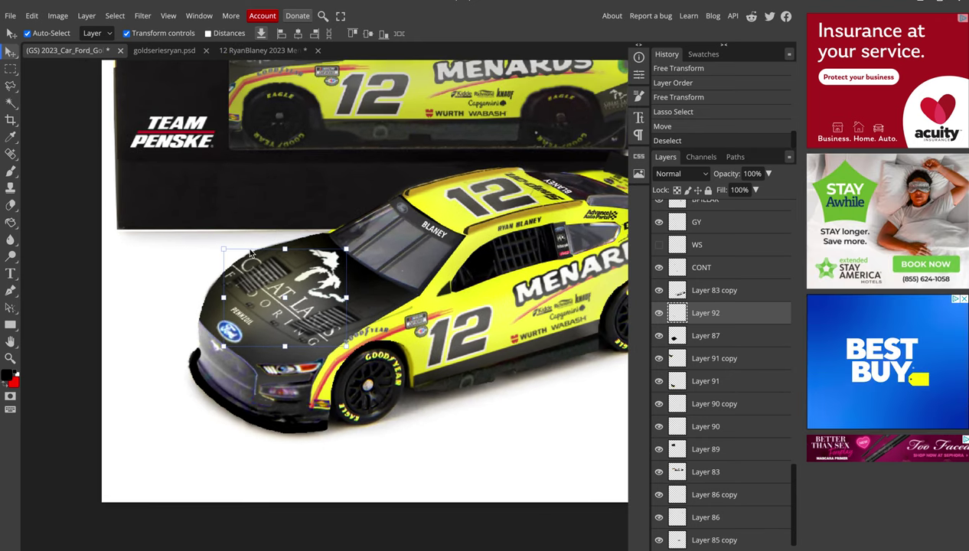
pyautogui.hotkey('ctrl', 't')
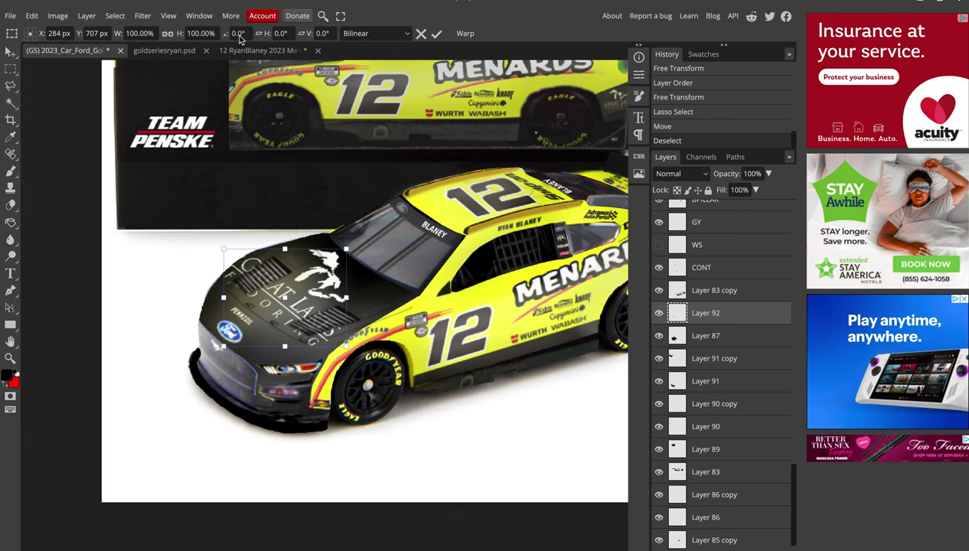
pyautogui.click(238, 33)
pyautogui.write('-1')
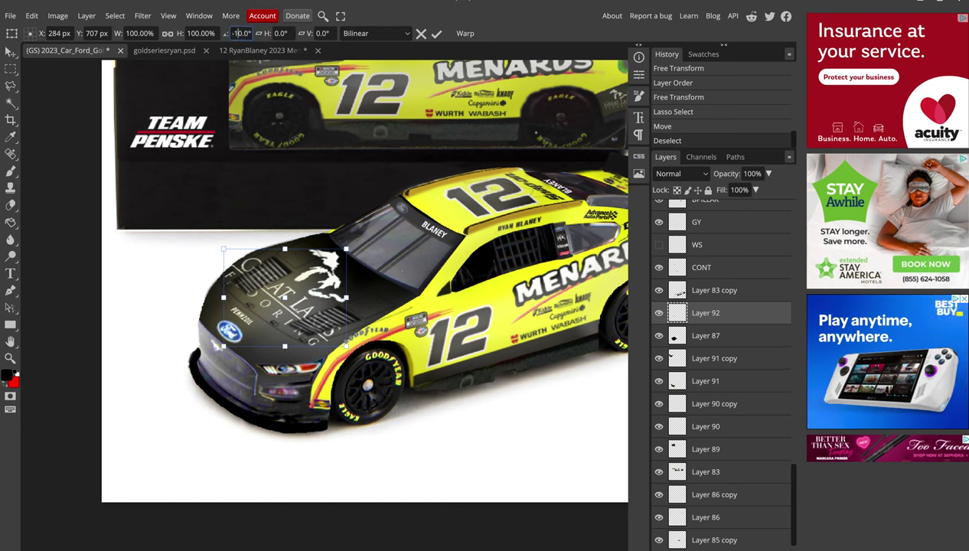
pyautogui.press('Return')
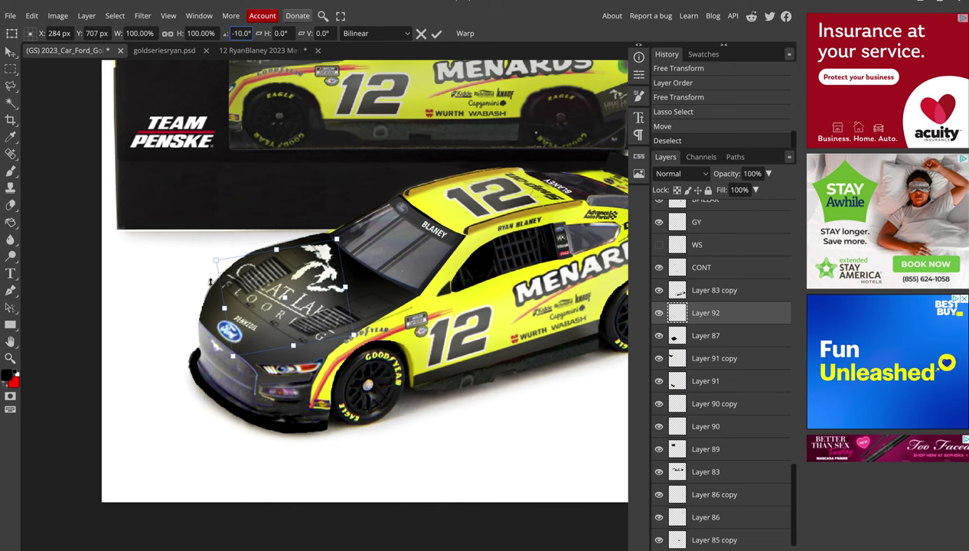
pyautogui.moveTo(210, 282); pyautogui.dragTo(210, 270)
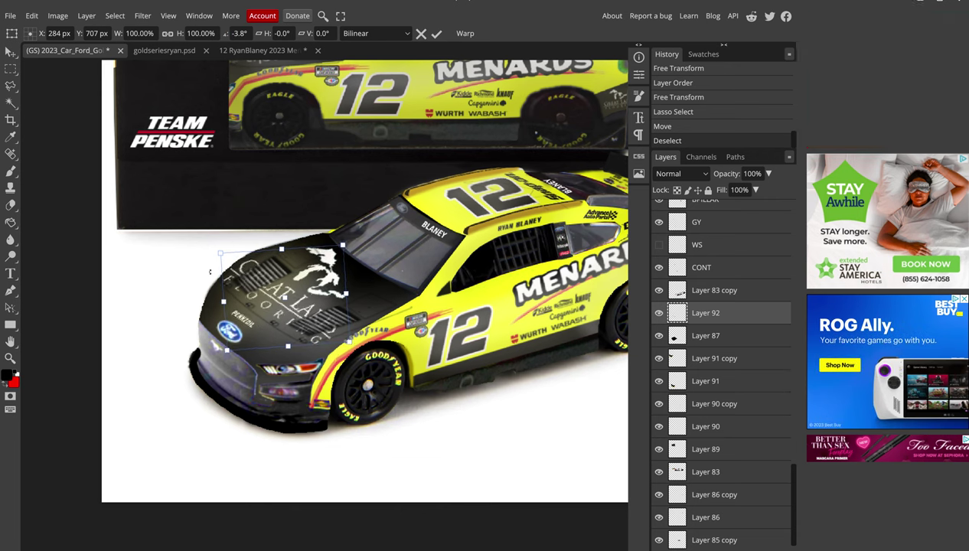
pyautogui.press('Right')
pyautogui.press('Right')
pyautogui.press('Down')
pyautogui.press('Left')
pyautogui.press('Up')
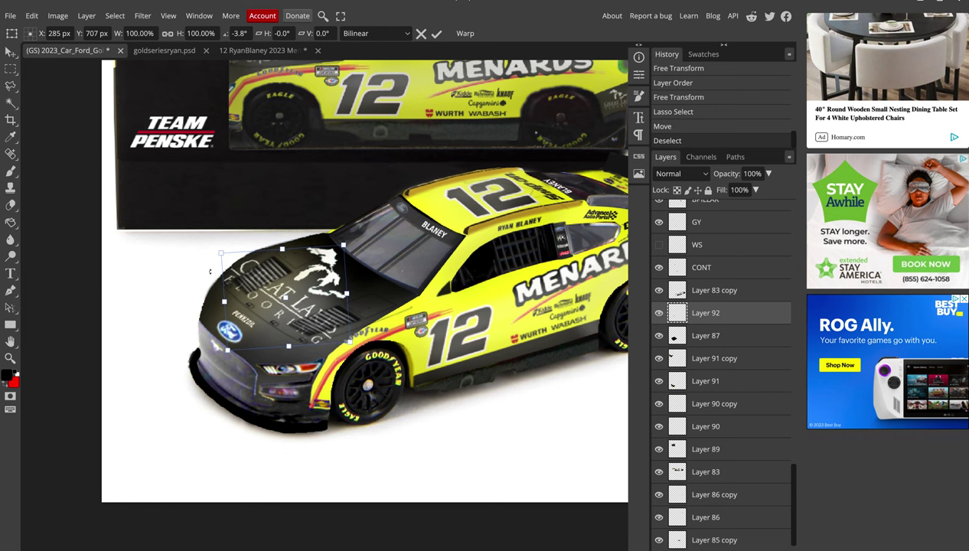
pyautogui.press('Return')
pyautogui.scroll(-3, 297, 331)
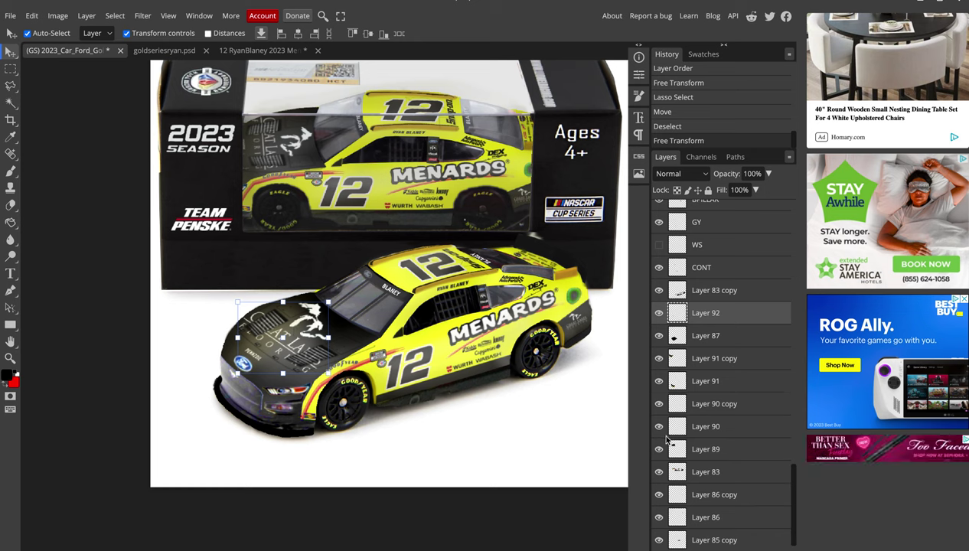
pyautogui.scroll(-1, 676, 451)
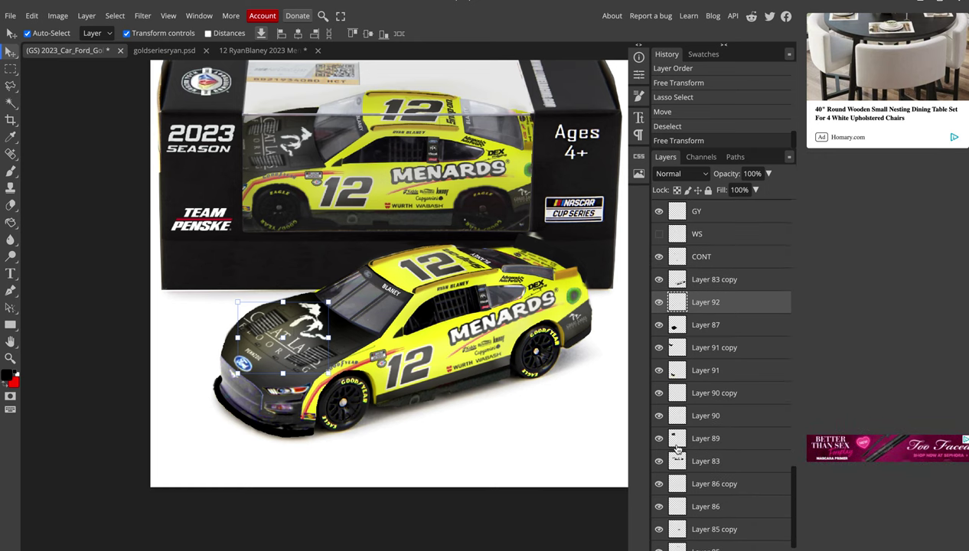
pyautogui.scroll(-1, 676, 450)
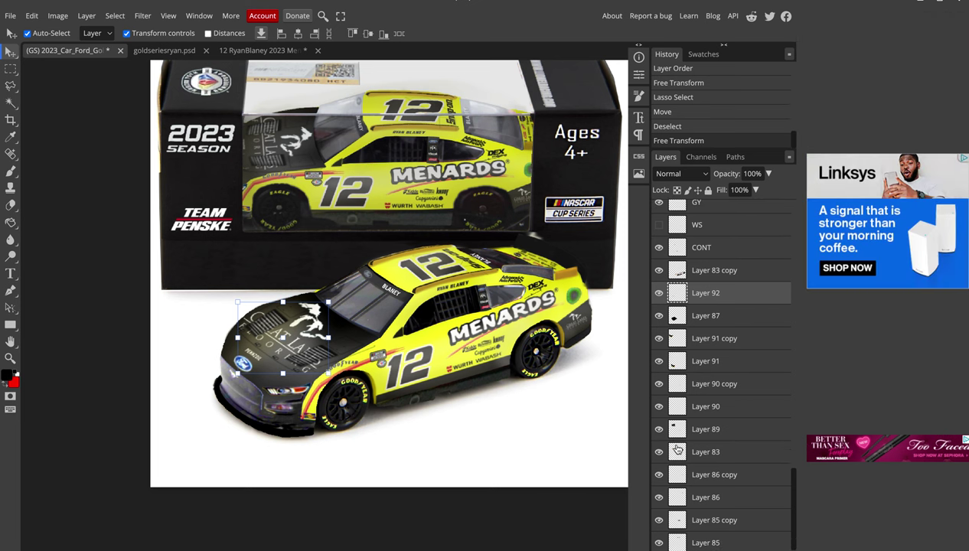
pyautogui.scroll(-5, 720, 375)
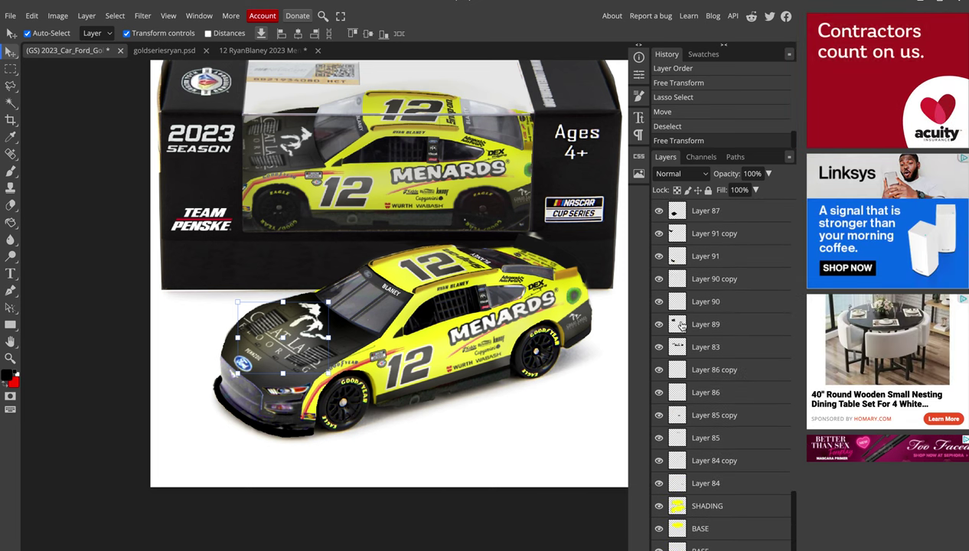
# Brush a dark stroke on Layer 89 over the boxed car's front fender lettering
pyautogui.click(689, 324)
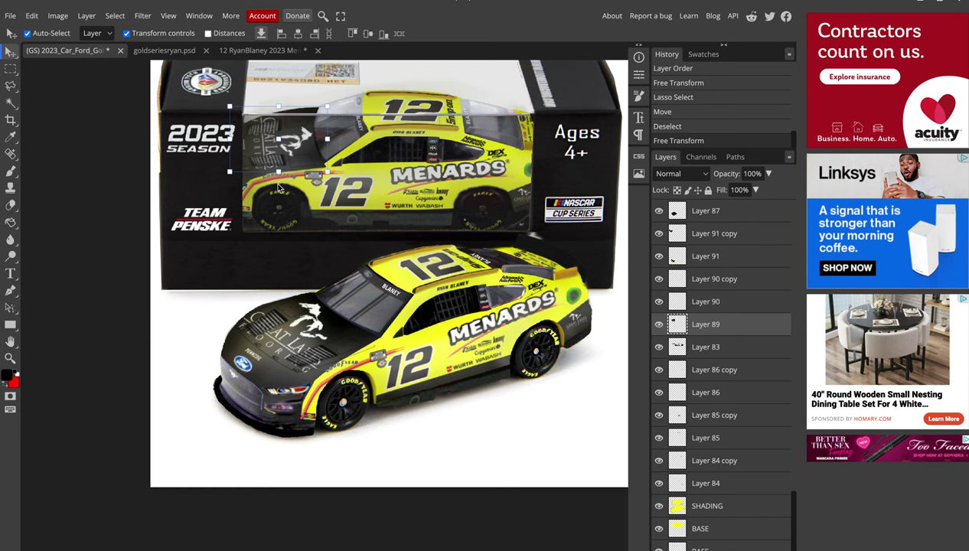
pyautogui.press('b')
pyautogui.hotkey('ctrl', '+')
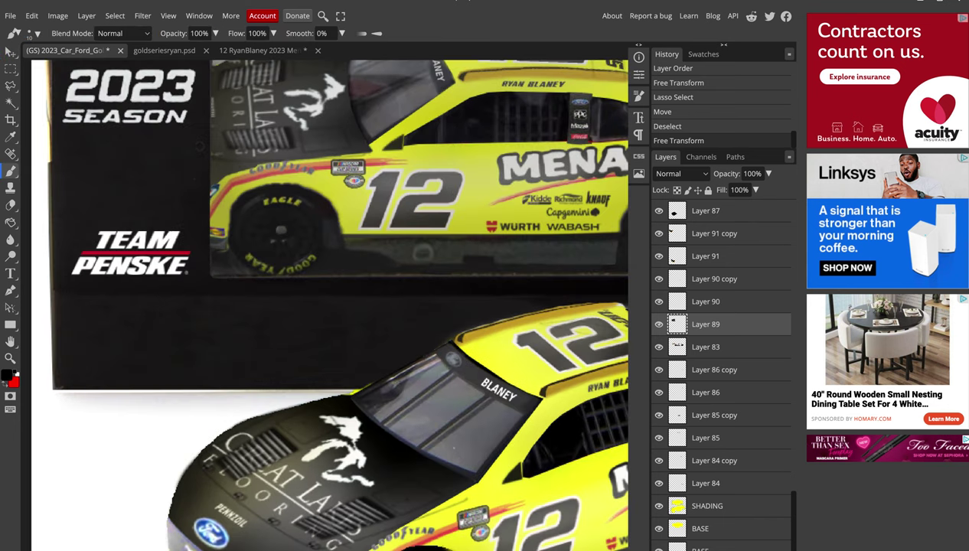
pyautogui.scroll(2, 201, 146)
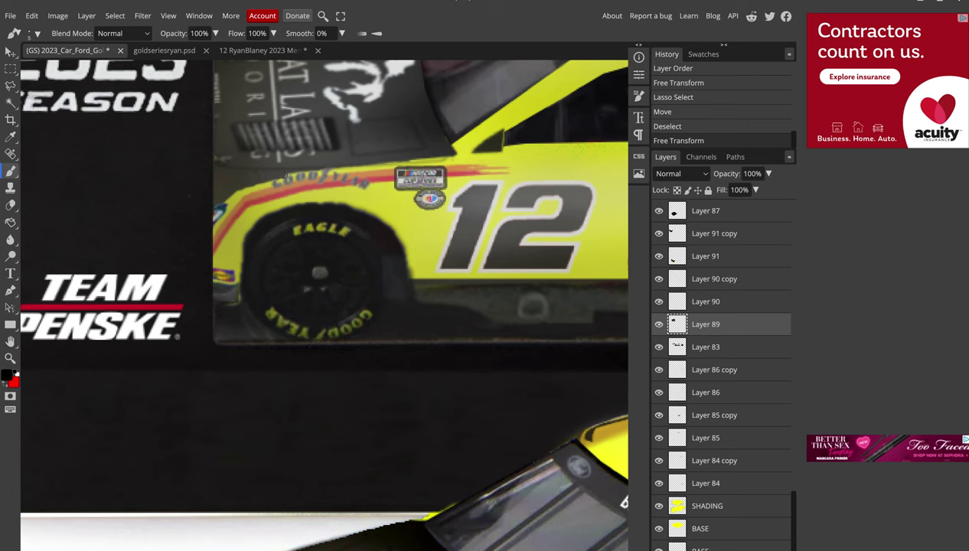
pyautogui.moveTo(283, 175); pyautogui.dragTo(305, 170)
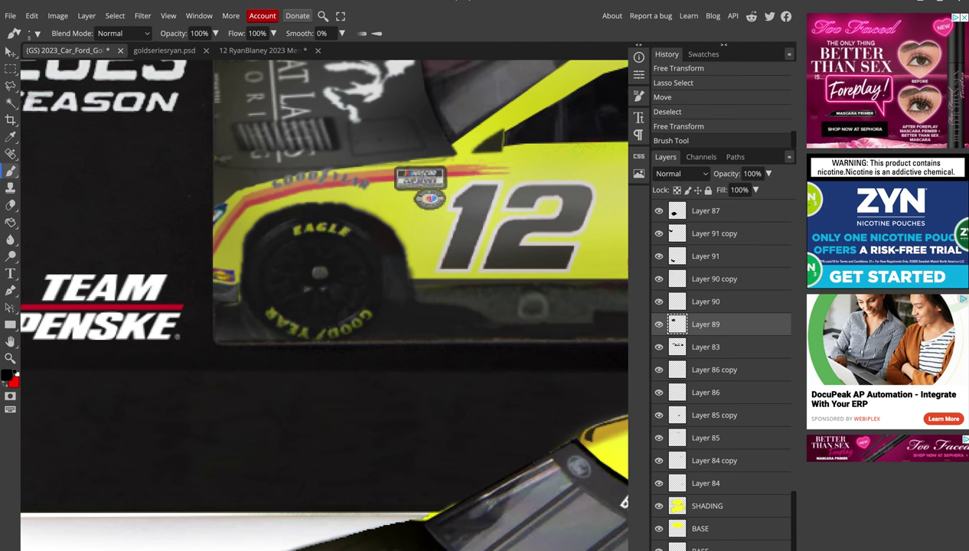
pyautogui.scroll(-5, 455, 115)
pyautogui.scroll(-2, 424, 244)
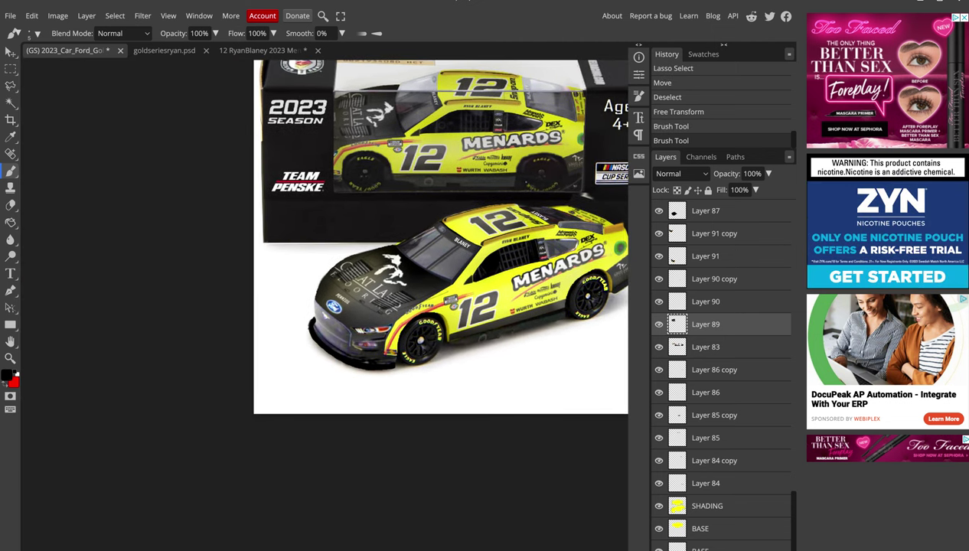
pyautogui.scroll(-2, 425, 245)
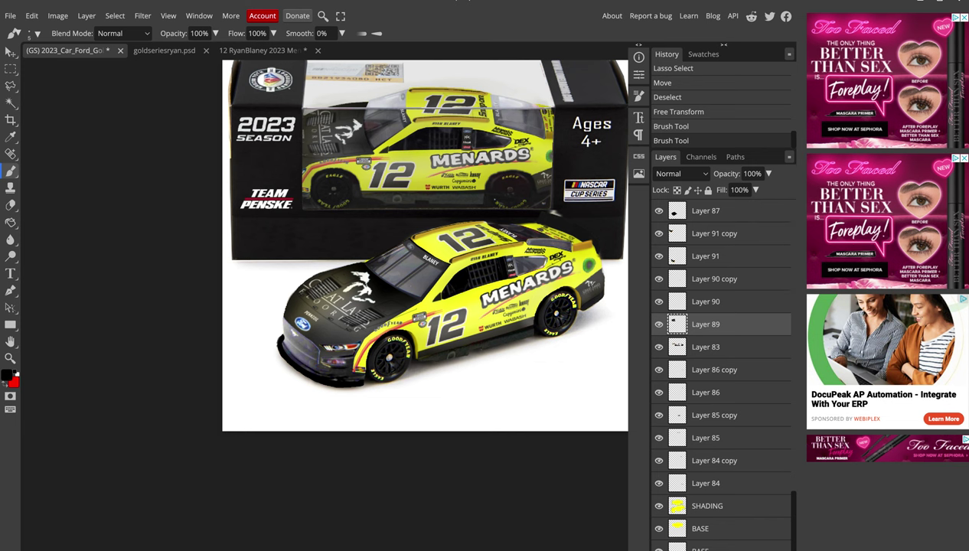
pyautogui.scroll(1, 472, 299)
pyautogui.scroll(1, 472, 299)
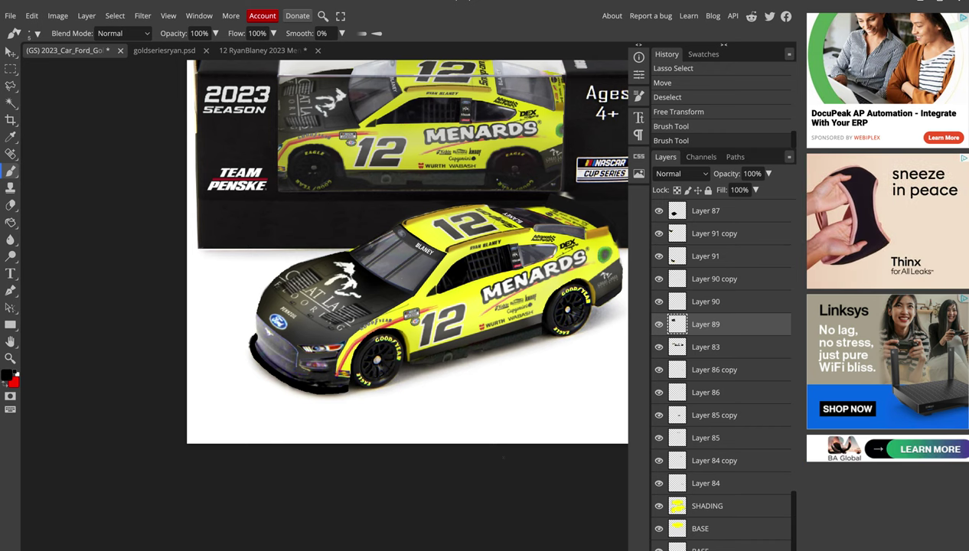
# Duplicate Layer 83 into Layer 83 copy
pyautogui.hotkey('alt', '[')
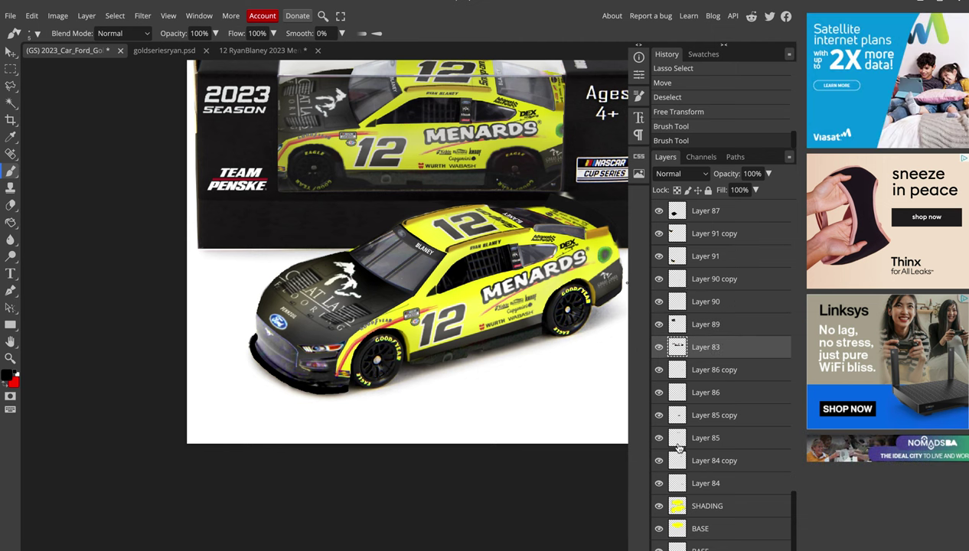
pyautogui.hotkey('ctrl', 'j')
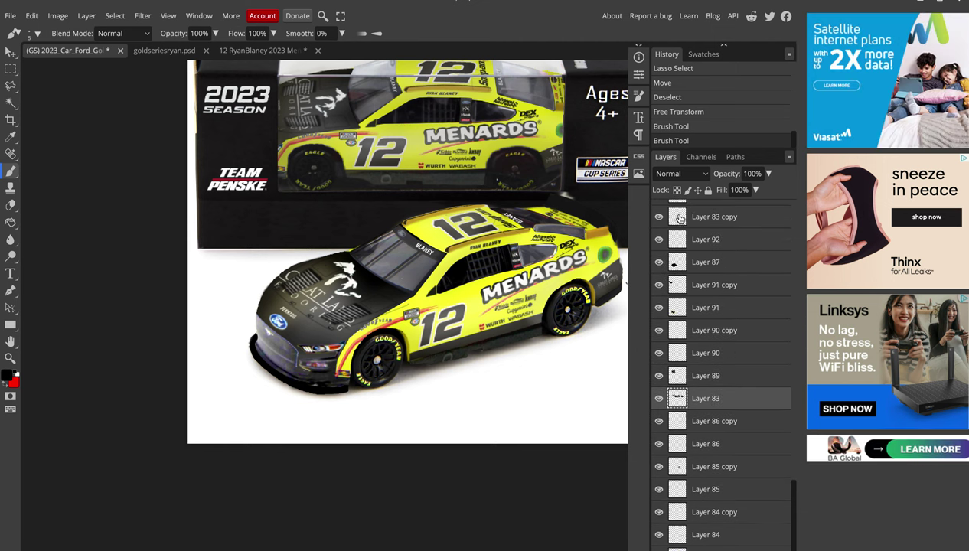
pyautogui.hotkey('ctrl', 'shift', ']')
pyautogui.scroll(2, 316, 356)
pyautogui.scroll(2, 316, 356)
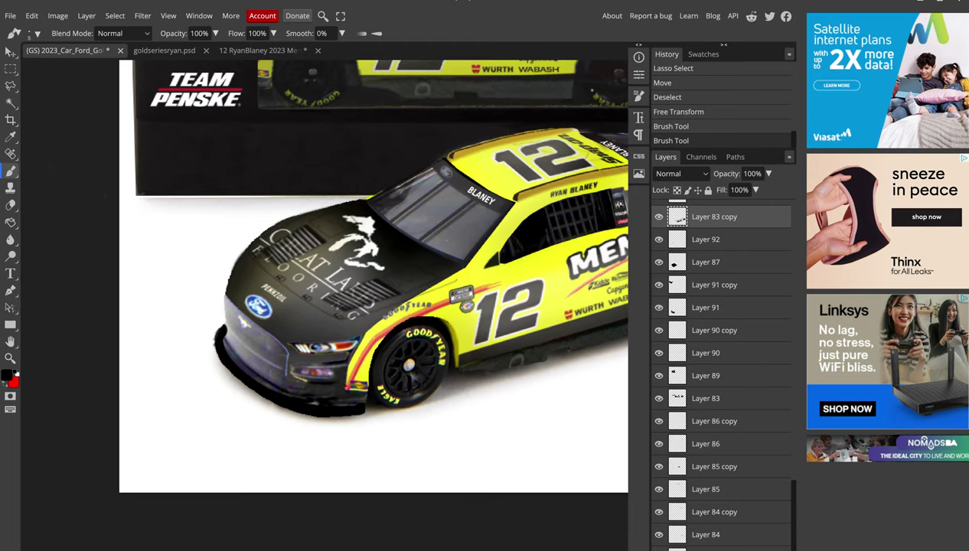
# Lasso-select the stripe and decals above the front wheel
pyautogui.click(11, 85)
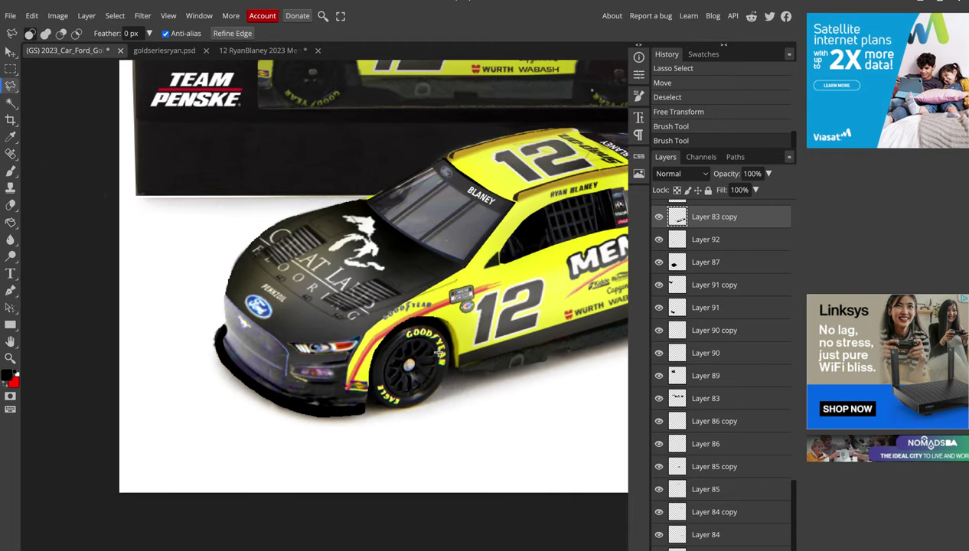
pyautogui.scroll(1, 439, 352)
pyautogui.scroll(2, 440, 351)
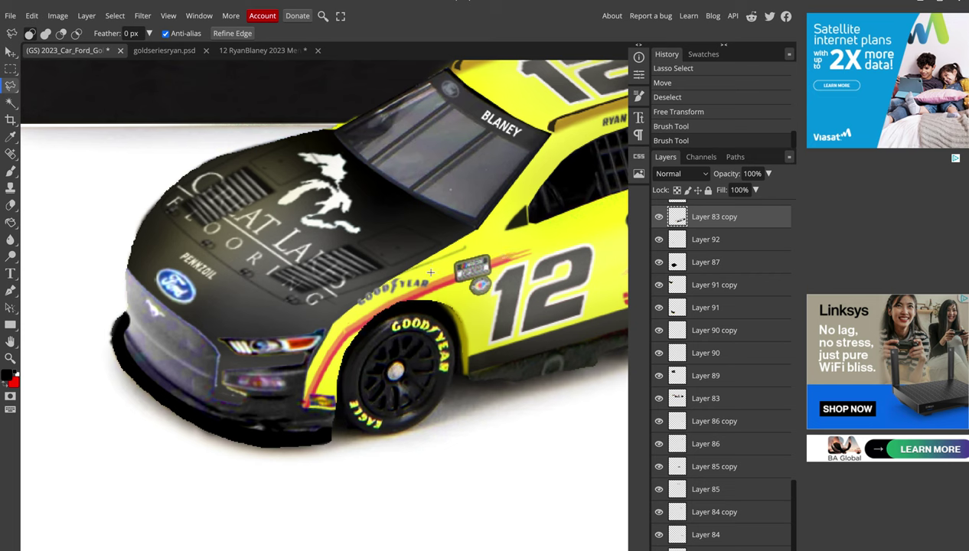
pyautogui.moveTo(430, 271)
pyautogui.mouseDown()
pyautogui.moveTo(339, 325)
pyautogui.moveTo(467, 292)
pyautogui.moveTo(536, 245)
pyautogui.moveTo(506, 251)
pyautogui.mouseUp()
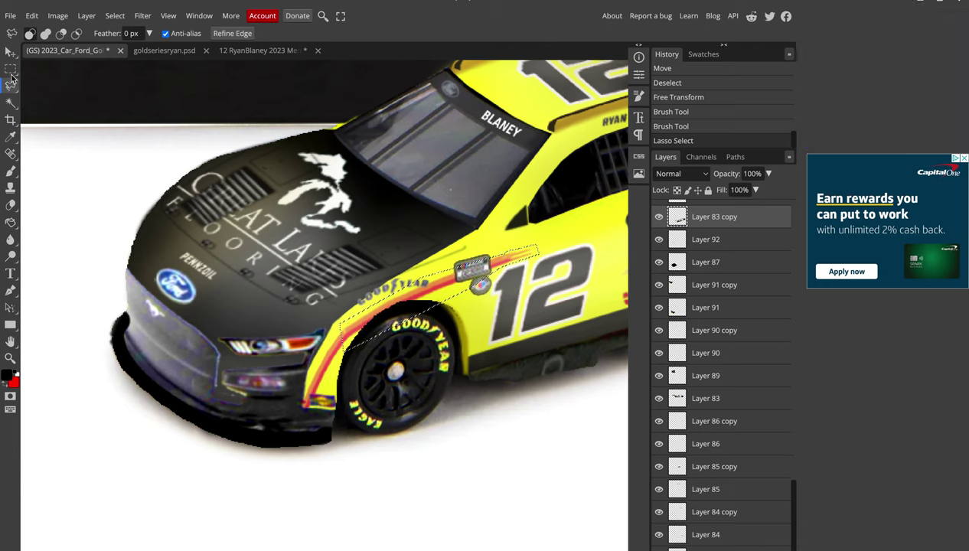
# Warp the selected fender stripe and decals to curve along the wheel arch, then deselect
pyautogui.click(12, 54)
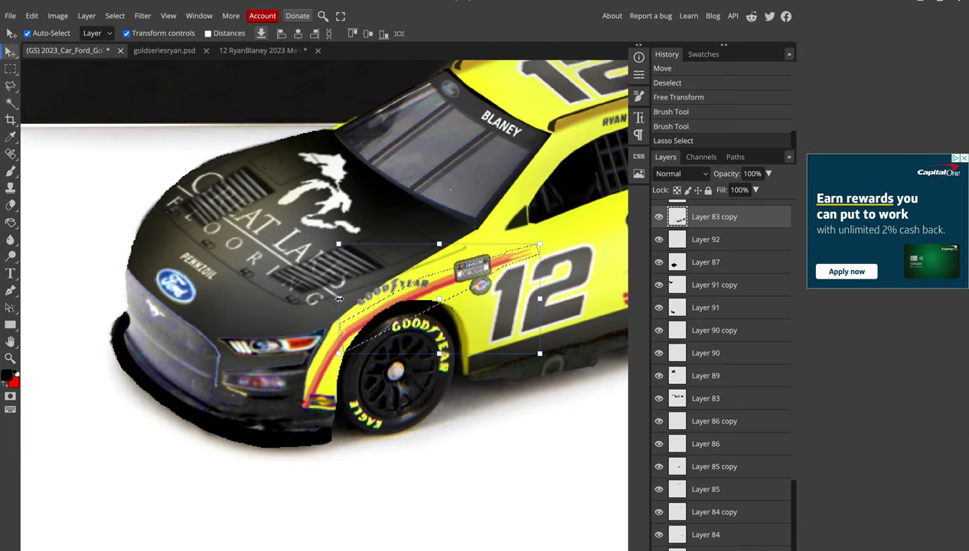
pyautogui.rightClick(339, 298)
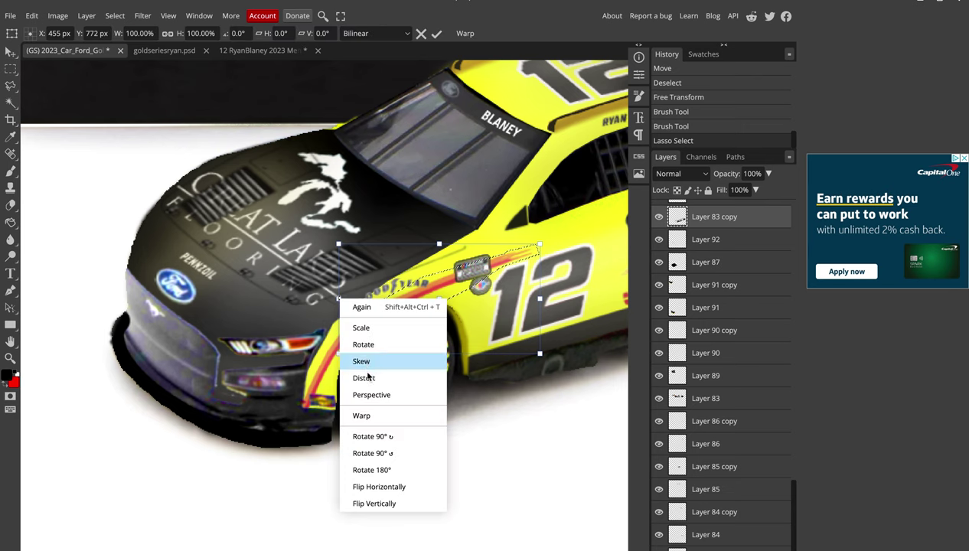
pyautogui.click(362, 415)
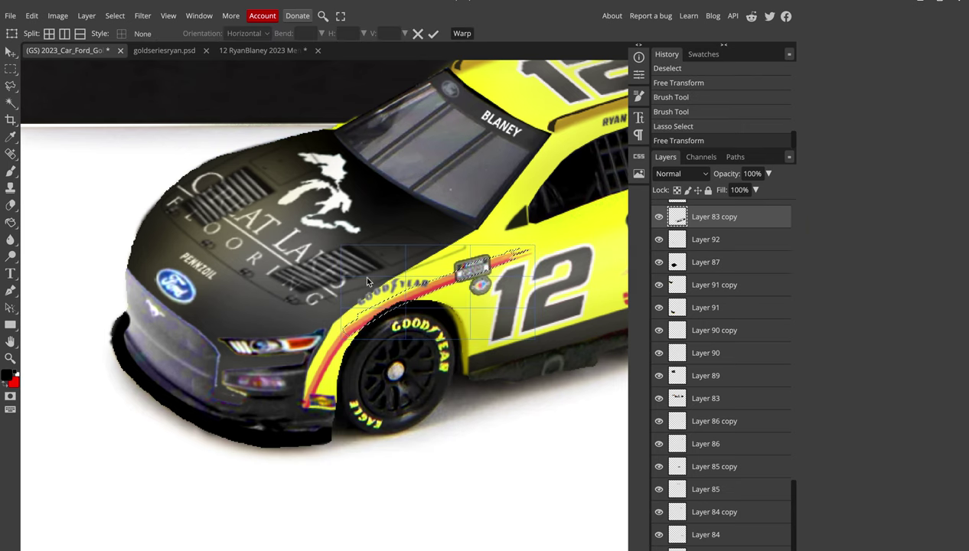
pyautogui.moveTo(356, 270); pyautogui.dragTo(352, 264)
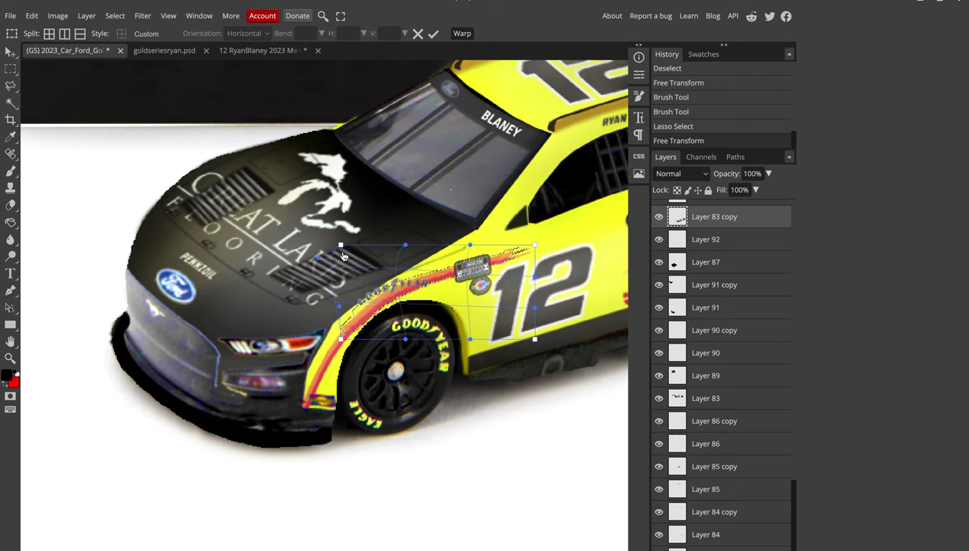
pyautogui.moveTo(340, 246); pyautogui.dragTo(341, 252)
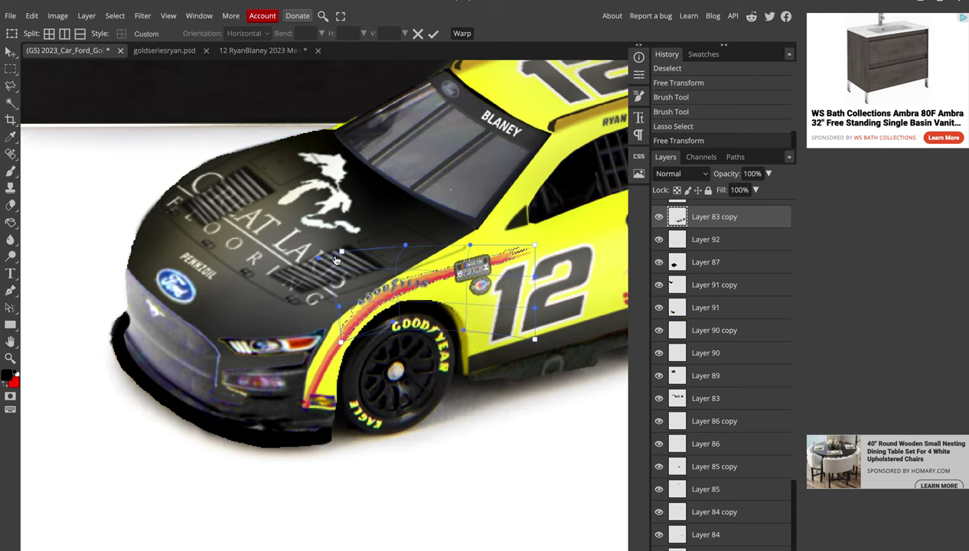
pyautogui.moveTo(339, 261); pyautogui.dragTo(338, 258)
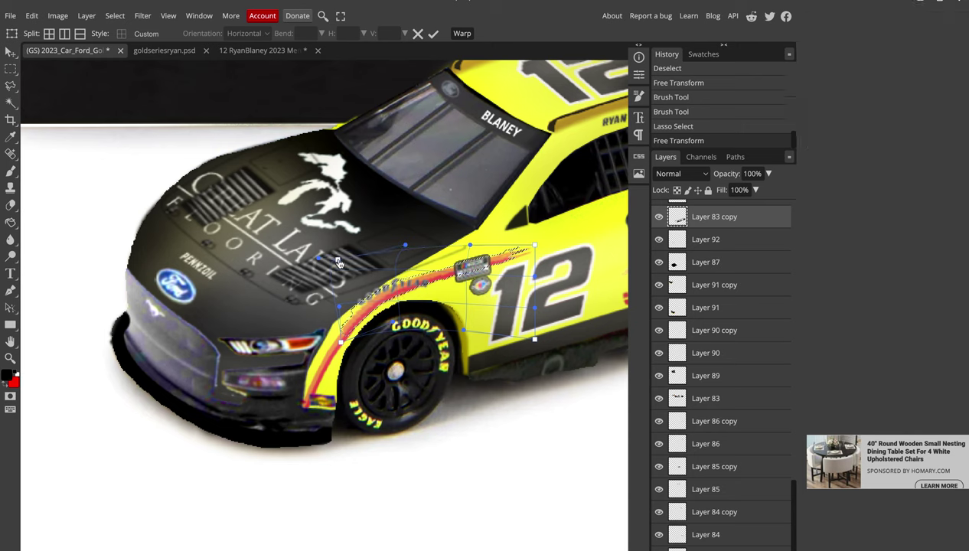
pyautogui.press('Return')
pyautogui.hotkey('ctrl', 'd')
# Erase the stray spot on Layer 83 copy's fender edge beside the front wheel
pyautogui.press('e')
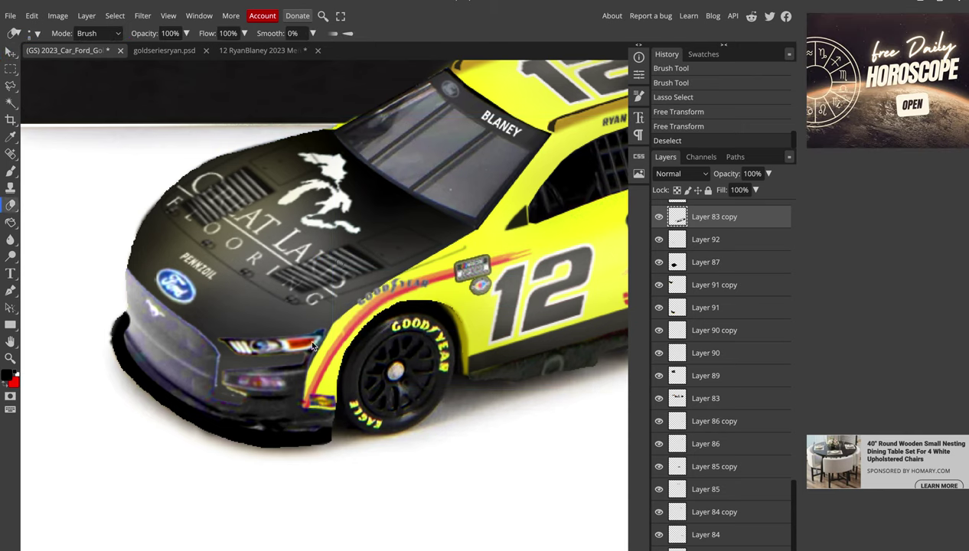
pyautogui.scroll(2, 313, 346)
pyautogui.scroll(2, 312, 344)
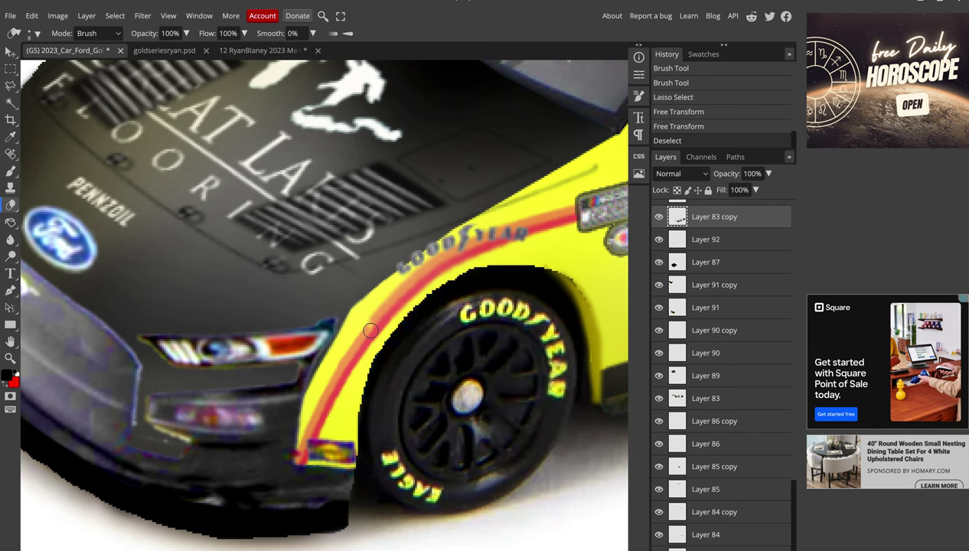
pyautogui.click(370, 330)
pyautogui.scroll(-1, 388, 370)
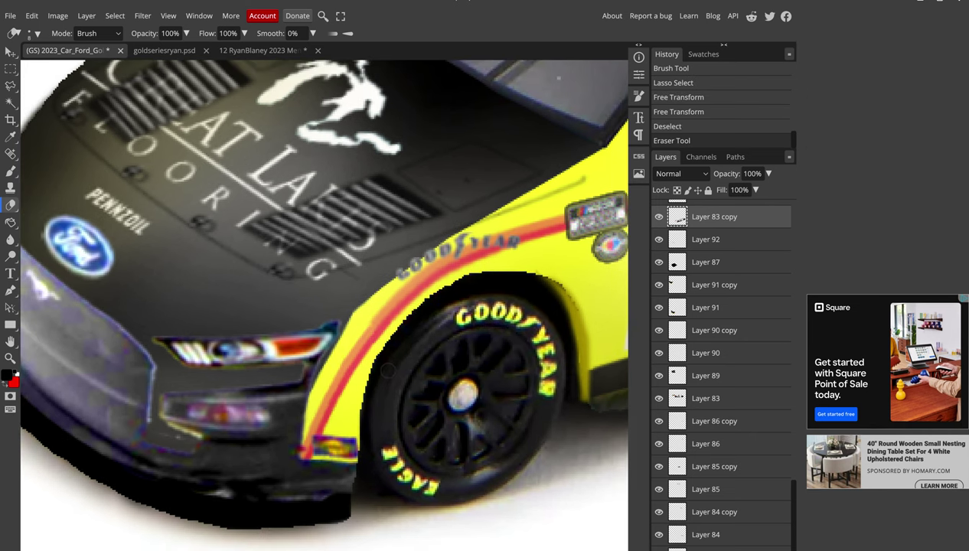
pyautogui.scroll(-3, 388, 370)
pyautogui.scroll(-1, 383, 365)
pyautogui.scroll(-1, 383, 366)
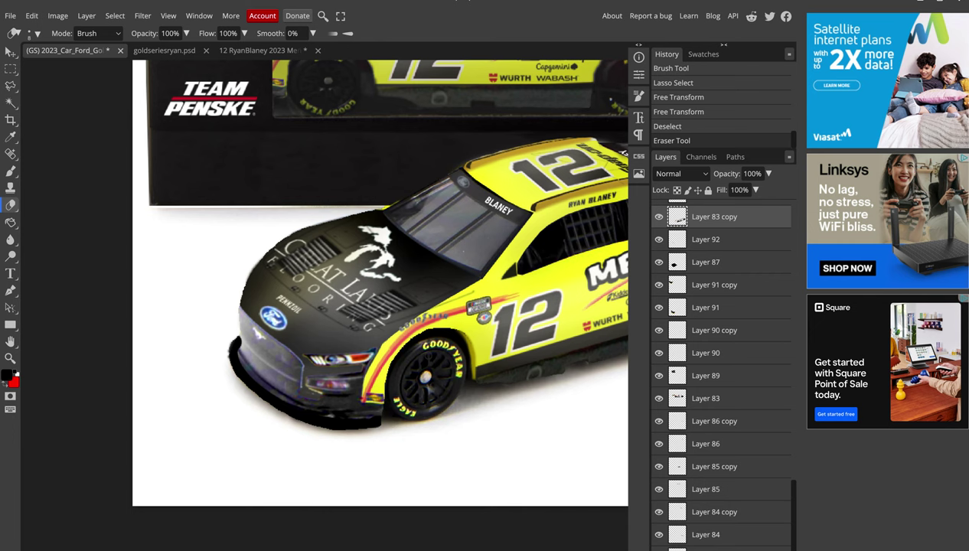
pyautogui.scroll(1, 438, 343)
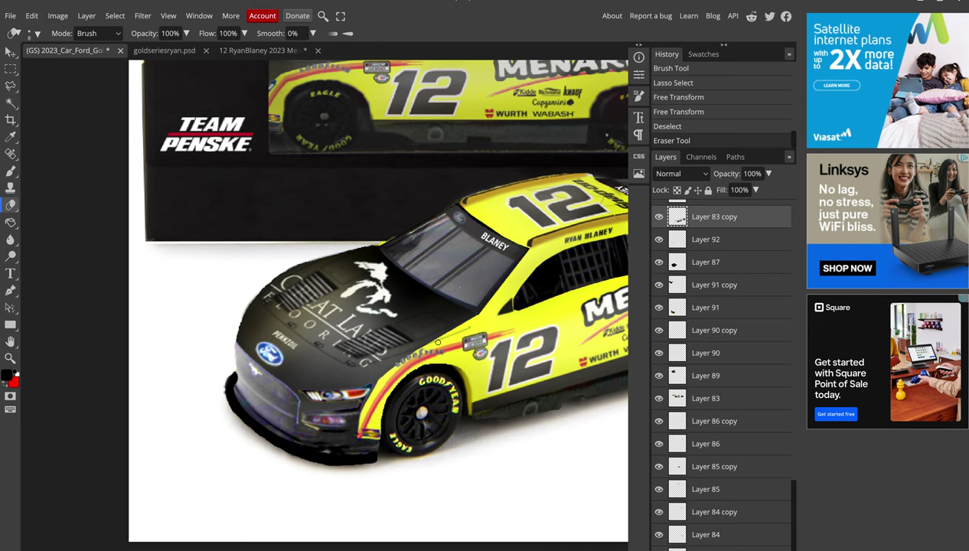
# Turn on the four hidden TIRE layers so grey rims show on the wheels
pyautogui.scroll(1, 438, 342)
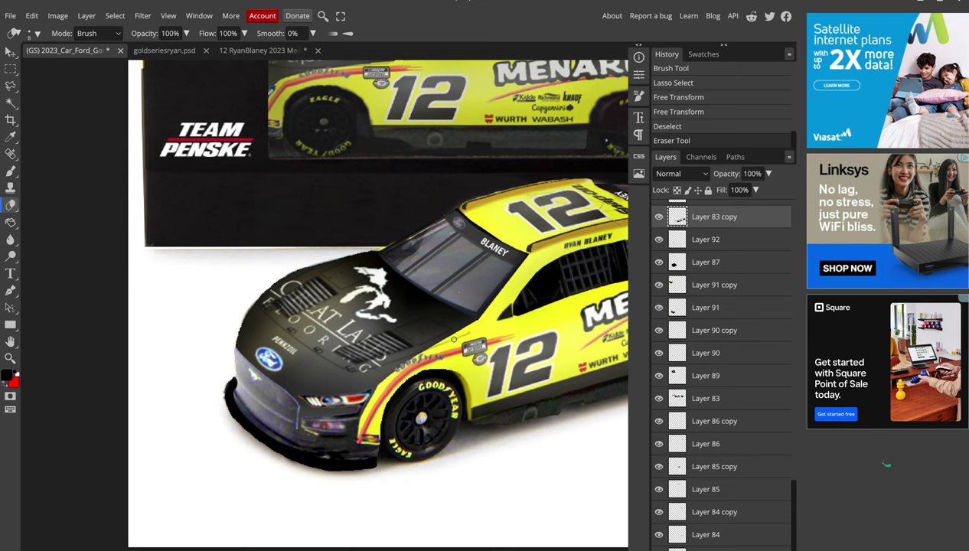
pyautogui.scroll(-1, 453, 339)
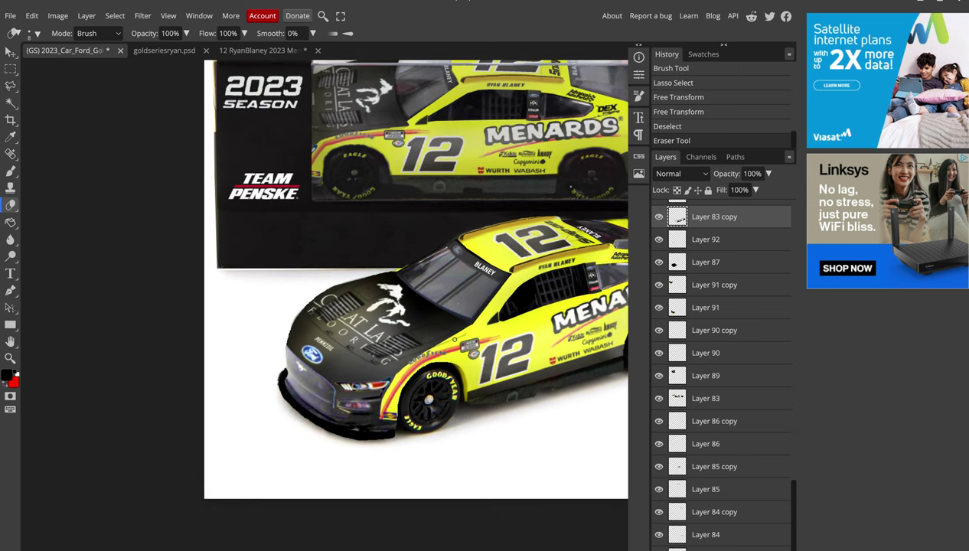
pyautogui.scroll(-2, 496, 339)
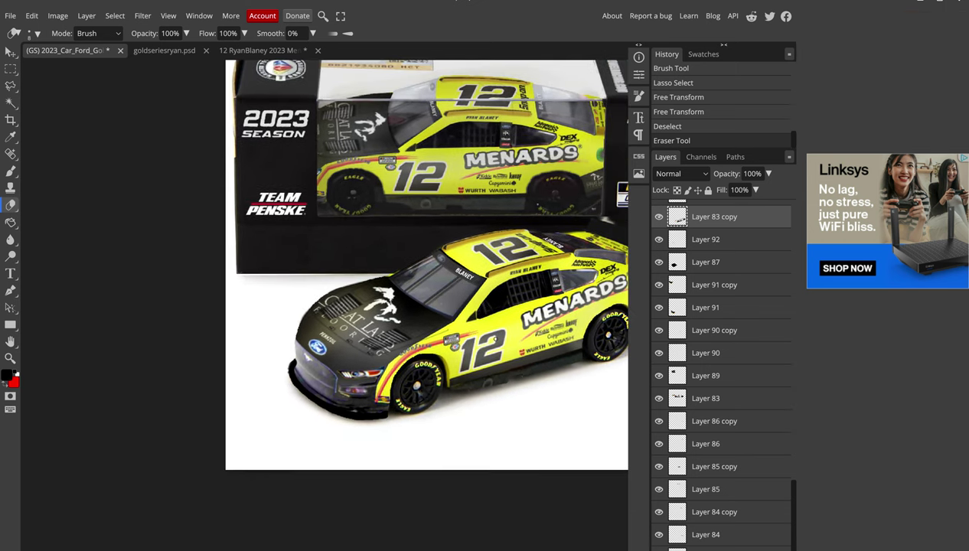
pyautogui.scroll(-1, 496, 338)
pyautogui.scroll(1, 589, 207)
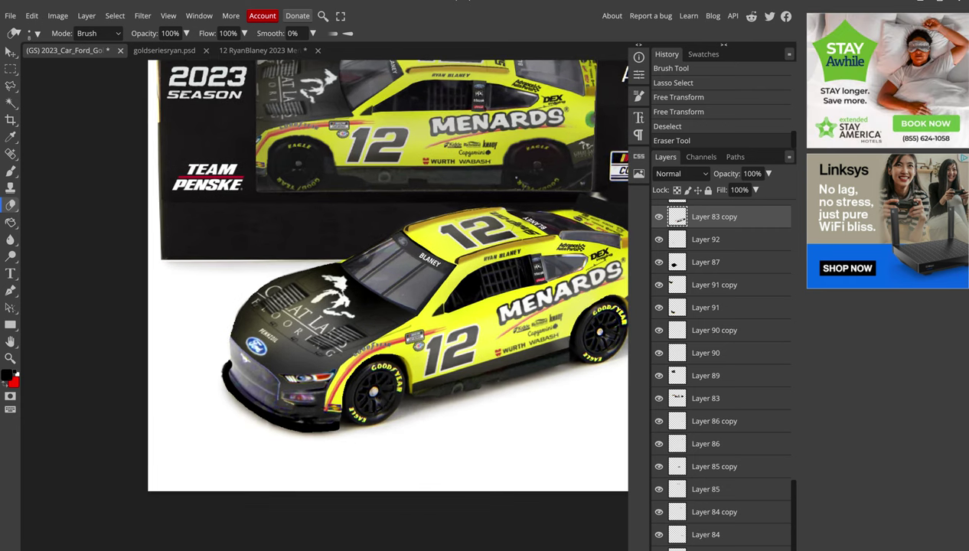
pyautogui.scroll(1, 589, 206)
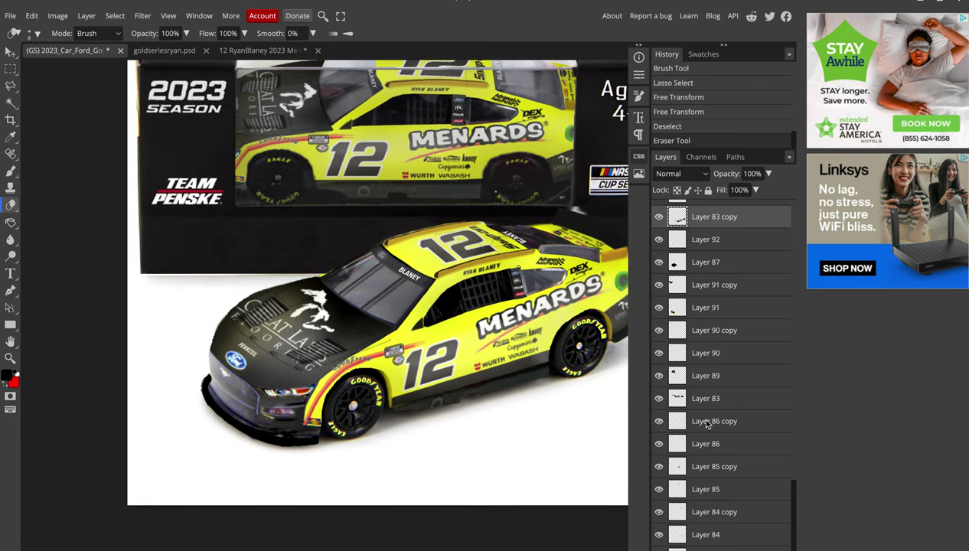
pyautogui.scroll(1, 701, 420)
pyautogui.scroll(4, 708, 425)
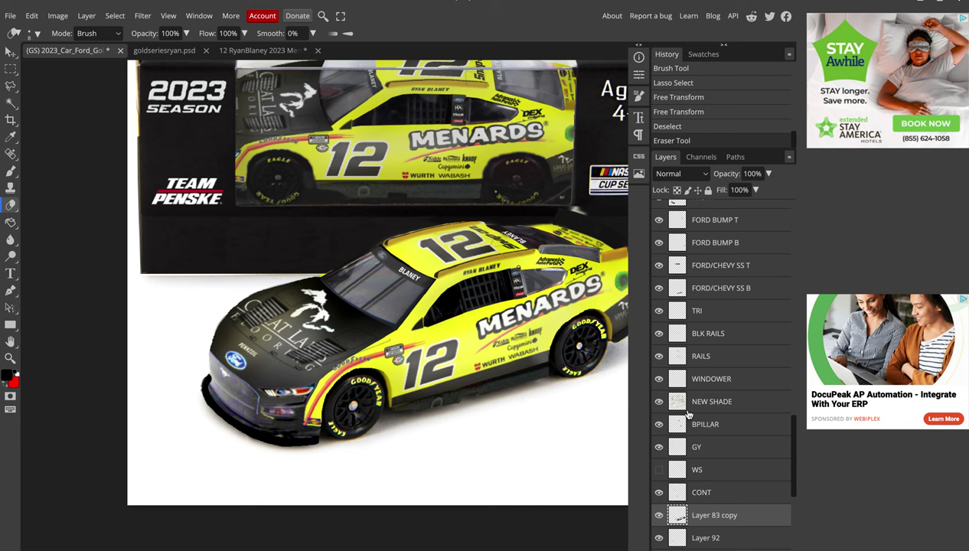
pyautogui.scroll(1, 687, 414)
pyautogui.scroll(1, 687, 414)
pyautogui.scroll(1, 687, 414)
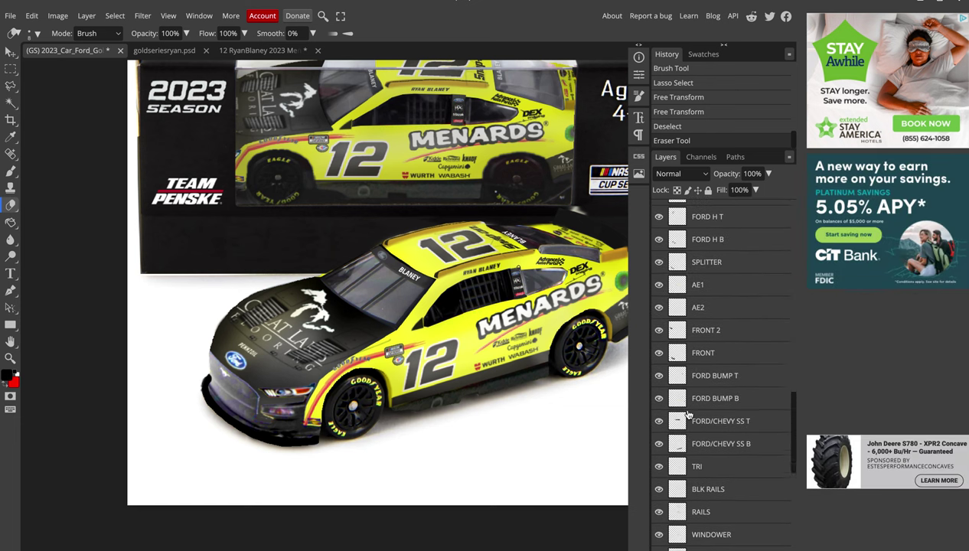
pyautogui.scroll(1, 687, 414)
pyautogui.scroll(1, 687, 413)
pyautogui.scroll(3, 687, 413)
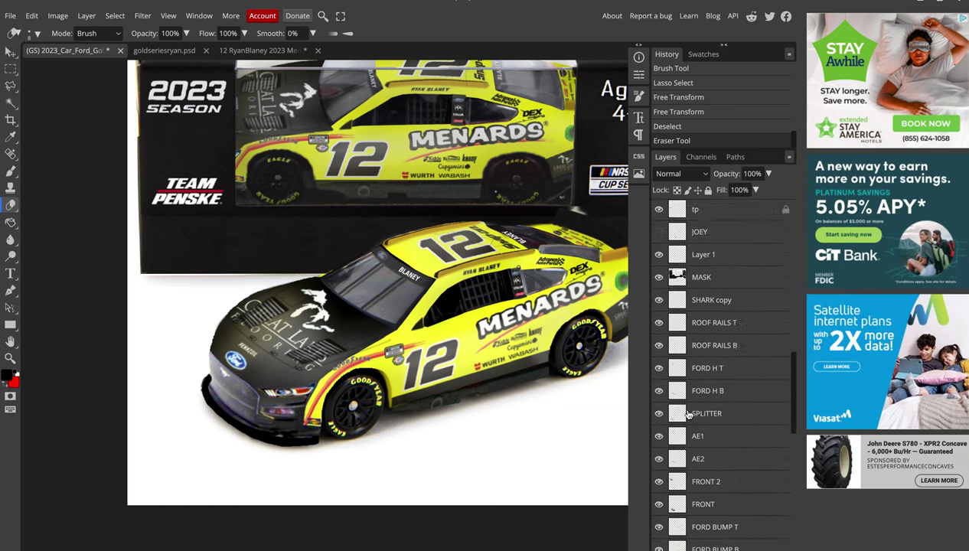
pyautogui.scroll(3, 683, 409)
pyautogui.scroll(1, 661, 300)
pyautogui.scroll(1, 661, 300)
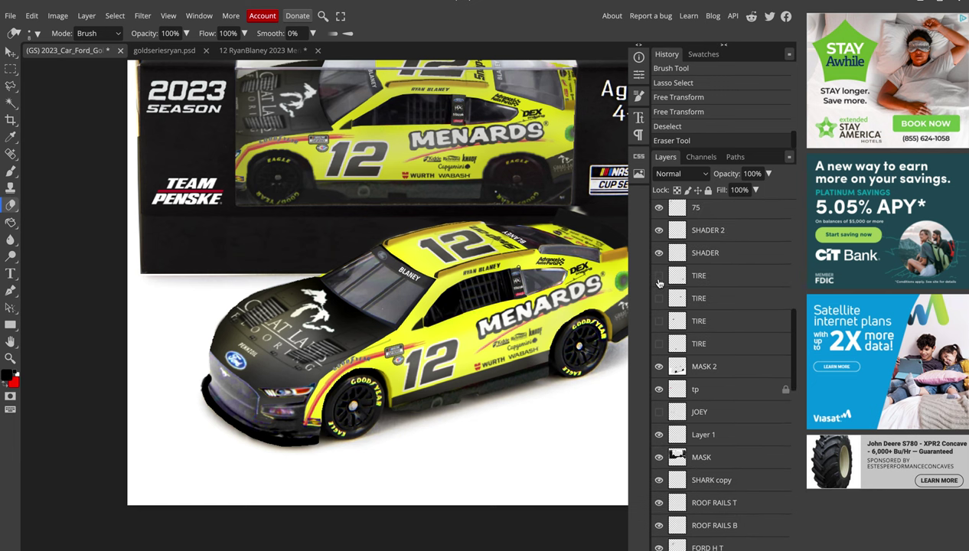
pyautogui.click(659, 275)
pyautogui.click(659, 298)
pyautogui.click(659, 321)
pyautogui.click(659, 343)
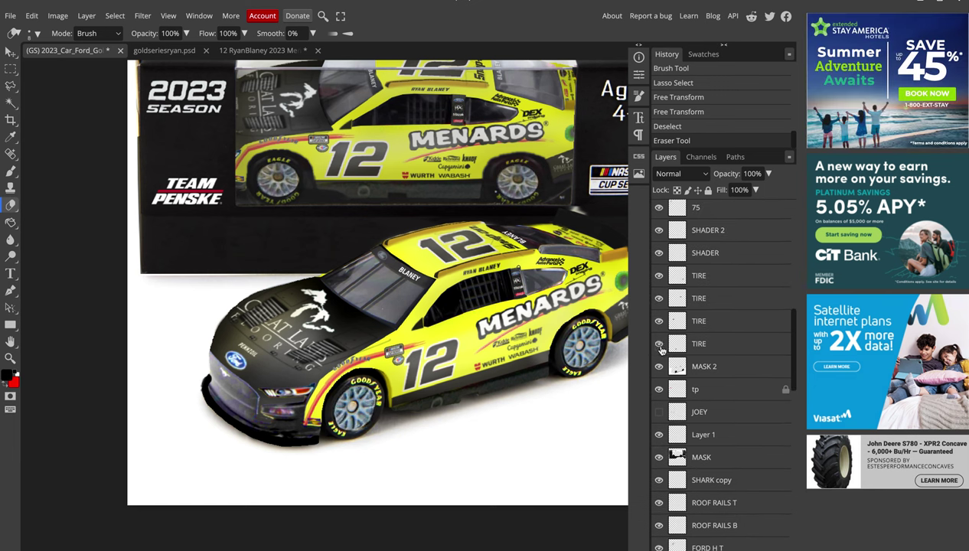
pyautogui.scroll(-2, 664, 375)
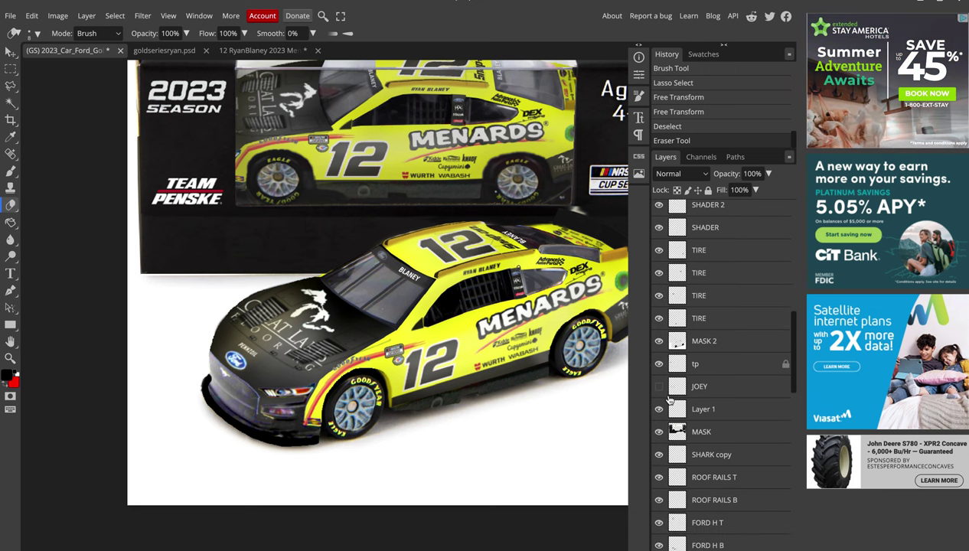
pyautogui.scroll(-4, 668, 399)
pyautogui.scroll(-8, 668, 400)
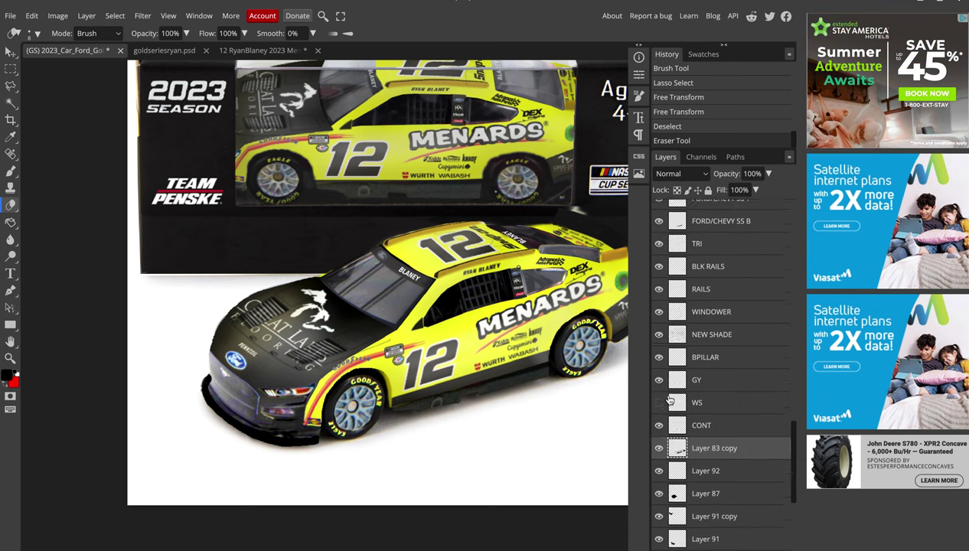
pyautogui.scroll(-5, 670, 398)
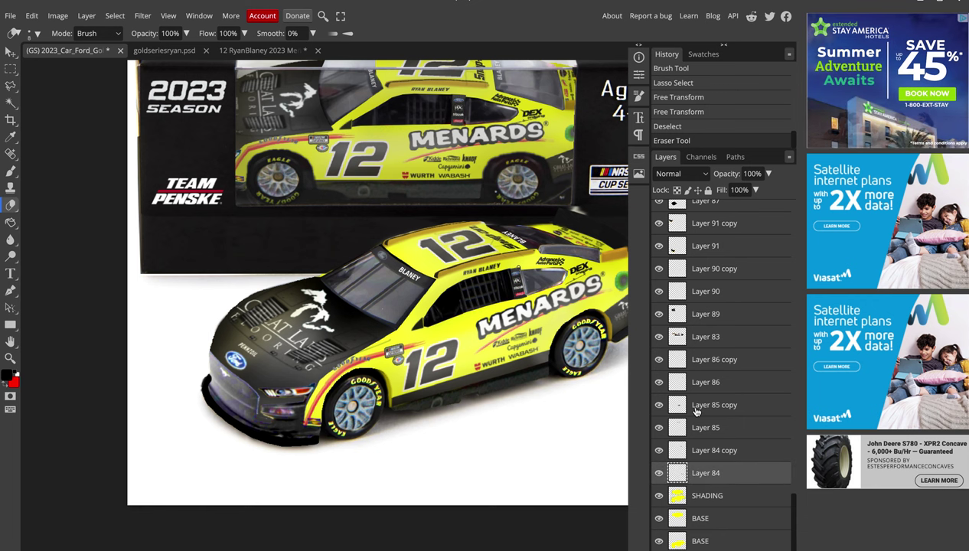
# Merge the car layers into Layer 83 copy and rename the merged layer WRAP
pyautogui.scroll(2, 692, 428)
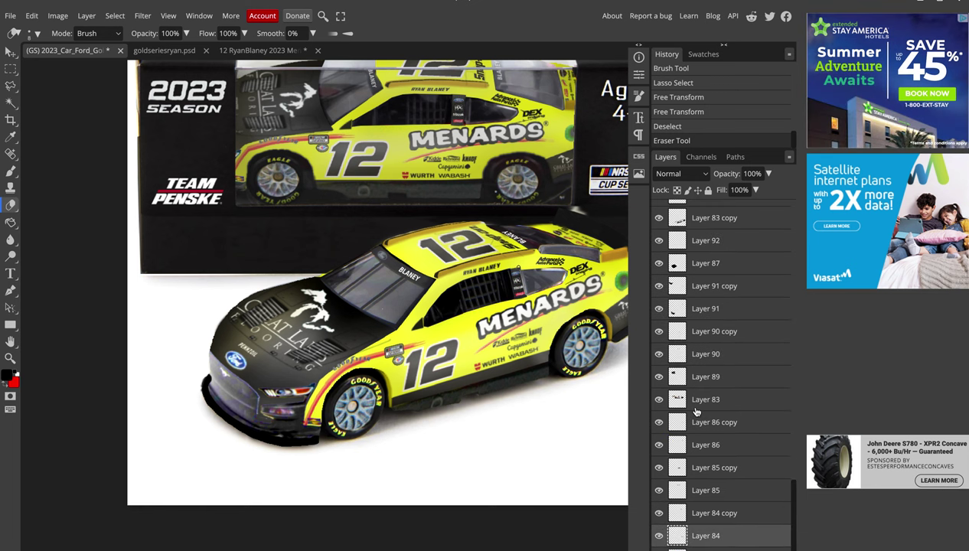
pyautogui.rightClick(681, 228)
pyautogui.click(708, 482)
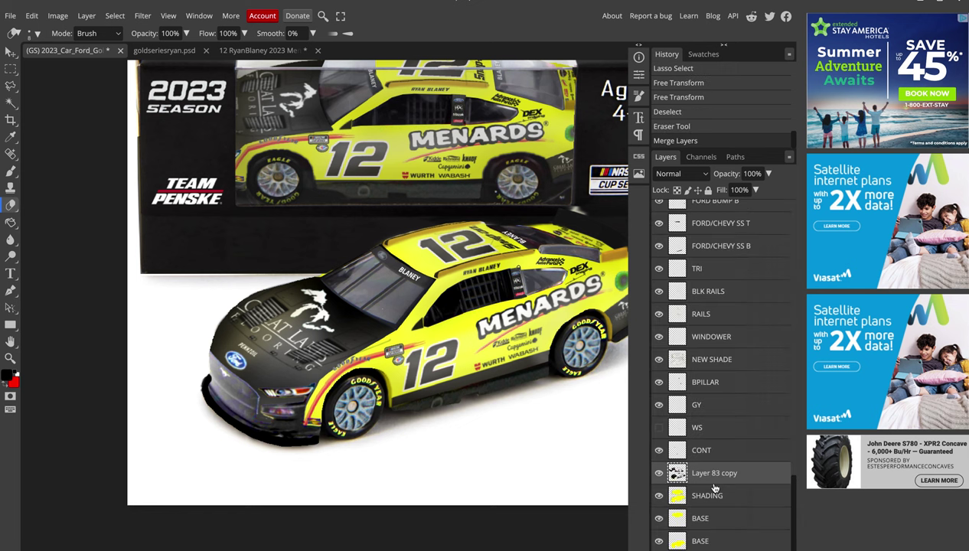
pyautogui.doubleClick(708, 474)
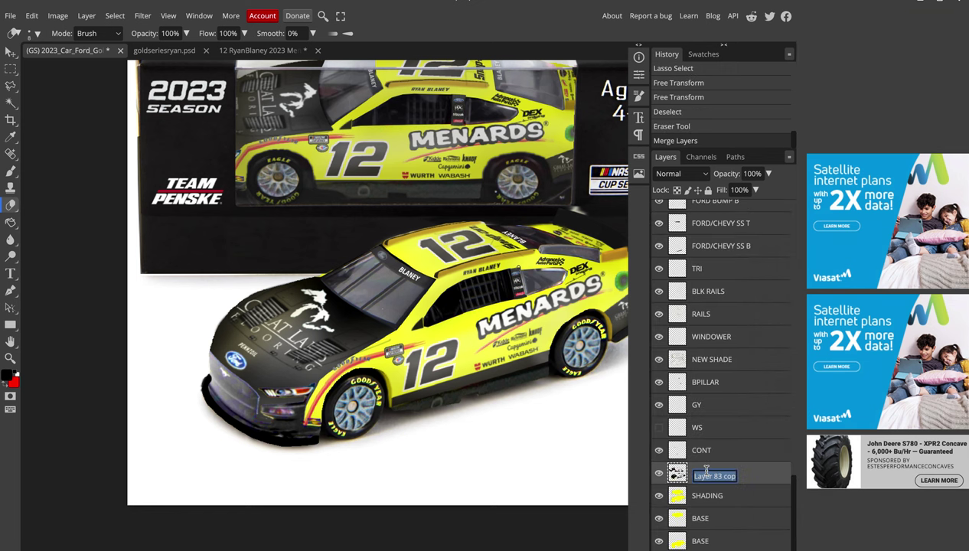
pyautogui.write('BASE')
pyautogui.press('BackSpace')
pyautogui.press('BackSpace')
pyautogui.press('BackSpace')
pyautogui.press('BackSpace')
pyautogui.press('BackSpace')
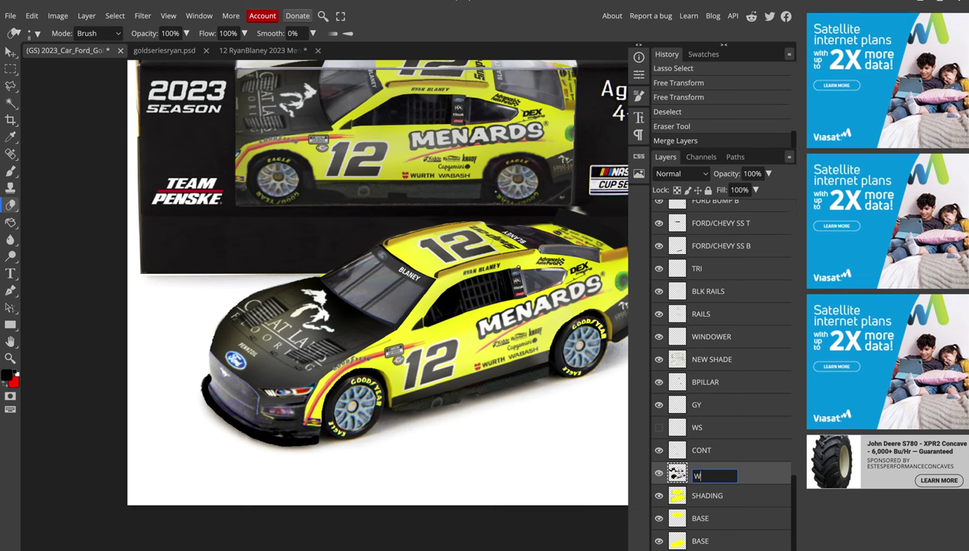
pyautogui.press('Return')
pyautogui.scroll(-1, 421, 436)
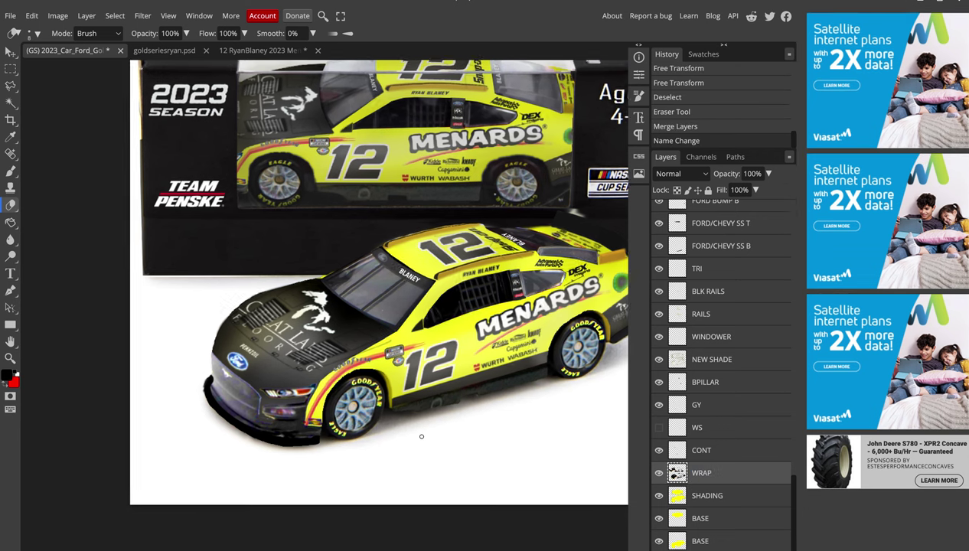
pyautogui.scroll(-1, 421, 436)
pyautogui.scroll(-1, 421, 436)
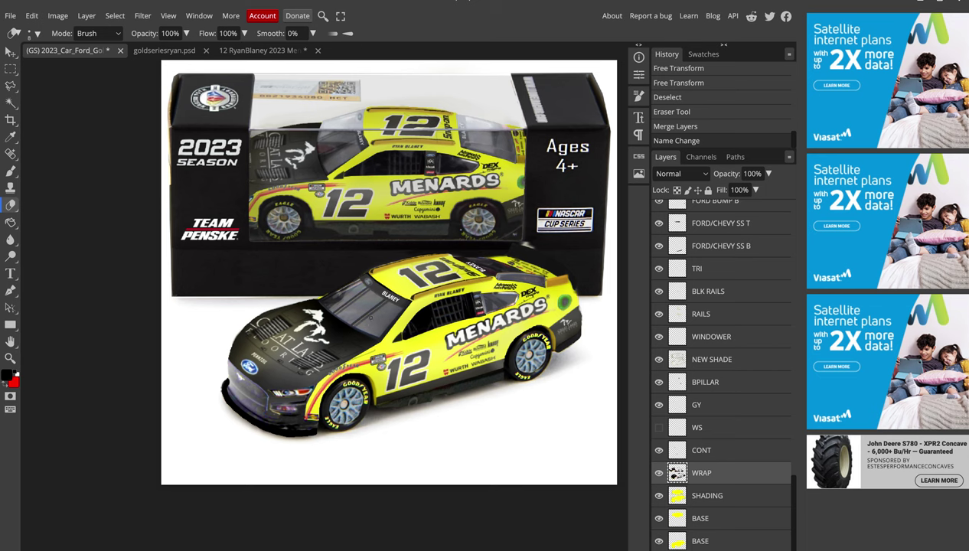
# Apply Add Noise to the WRAP layer at 8% with Uniform distribution
pyautogui.click(143, 15)
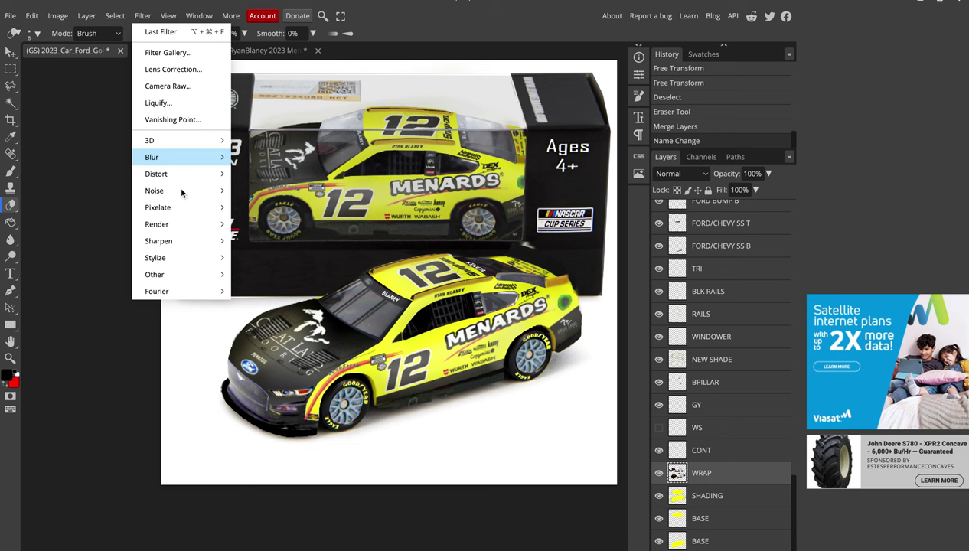
pyautogui.moveTo(154, 191)
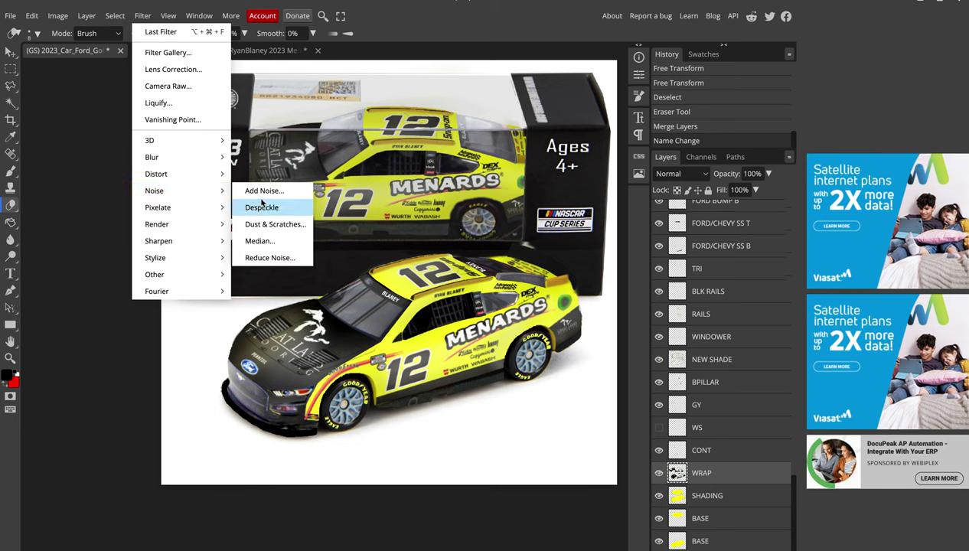
pyautogui.click(261, 191)
pyautogui.press('BackSpace')
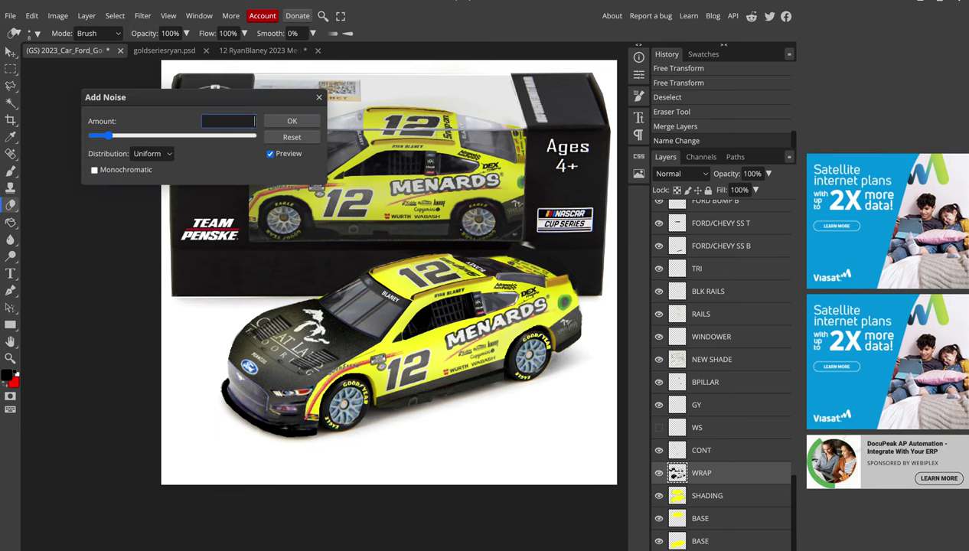
pyautogui.write('8')
pyautogui.press('Return')
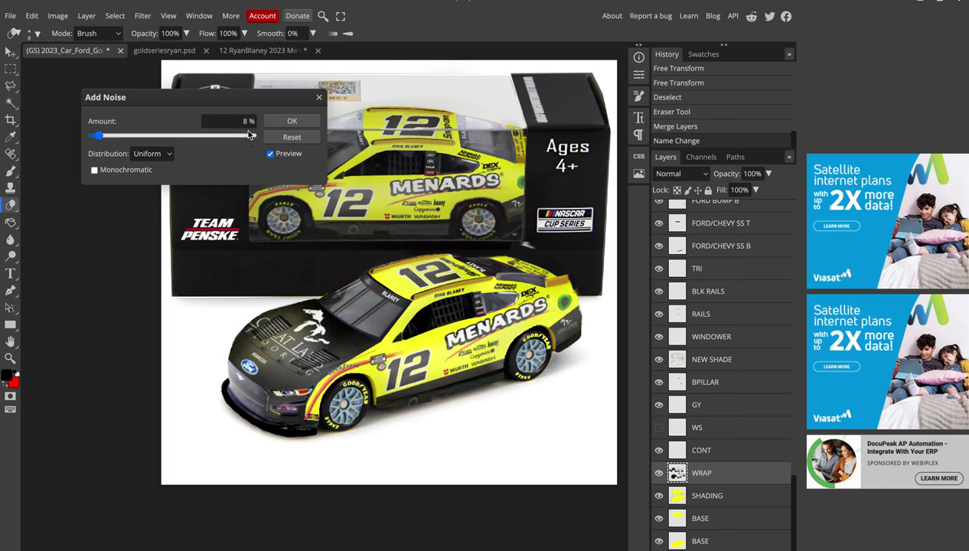
pyautogui.click(247, 122)
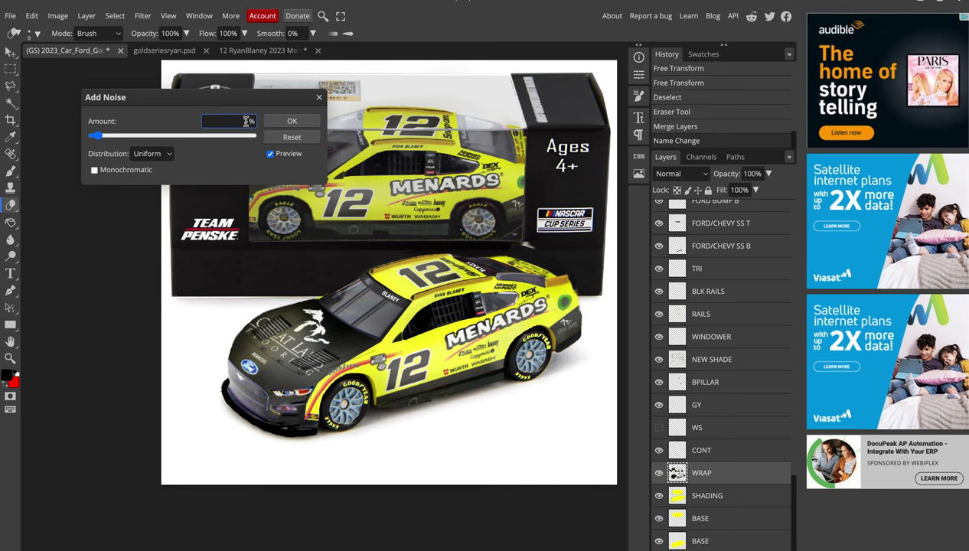
pyautogui.click(288, 122)
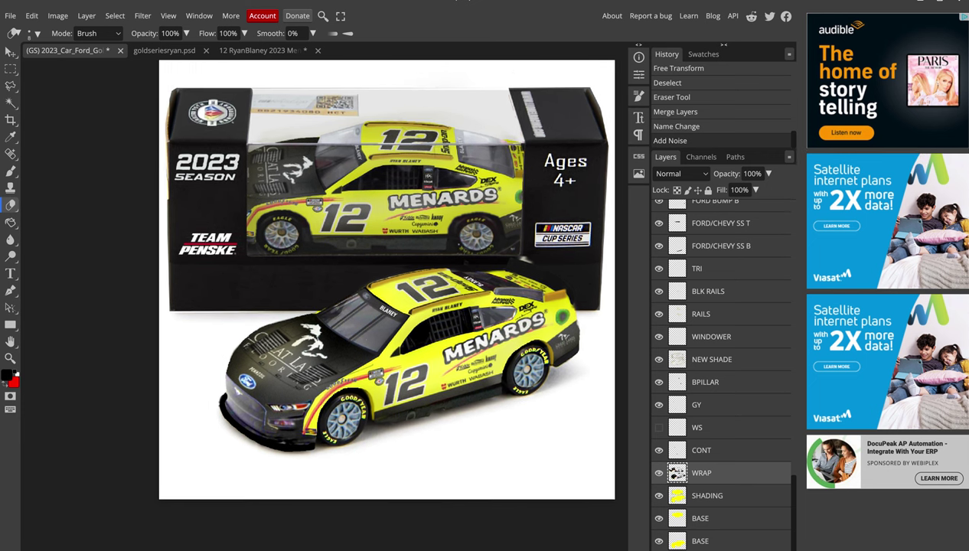
# In goldseriesryan.psd, lasso the RYAN lettering on the box front and copy it to Layer 1
pyautogui.click(175, 51)
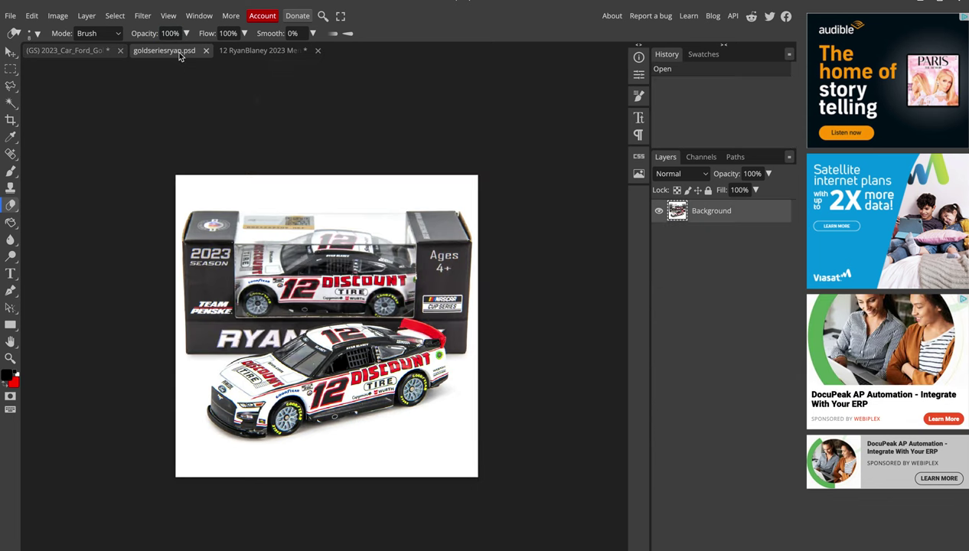
pyautogui.scroll(1, 370, 346)
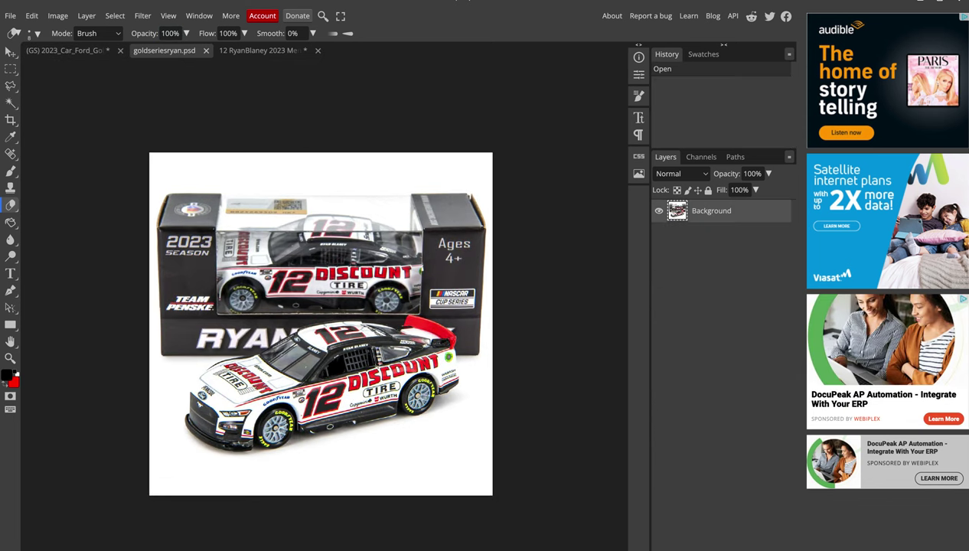
pyautogui.scroll(2, 370, 339)
pyautogui.press('l')
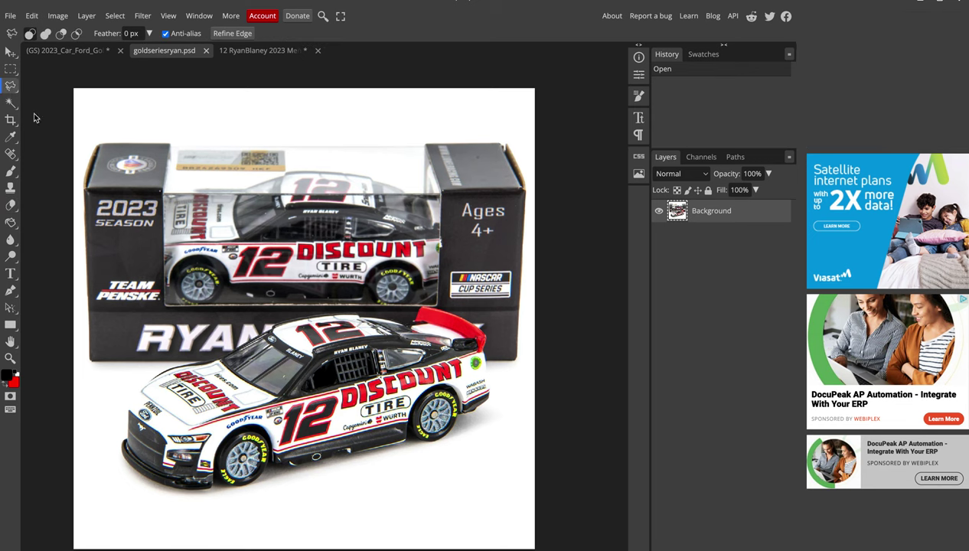
pyautogui.scroll(2, 130, 345)
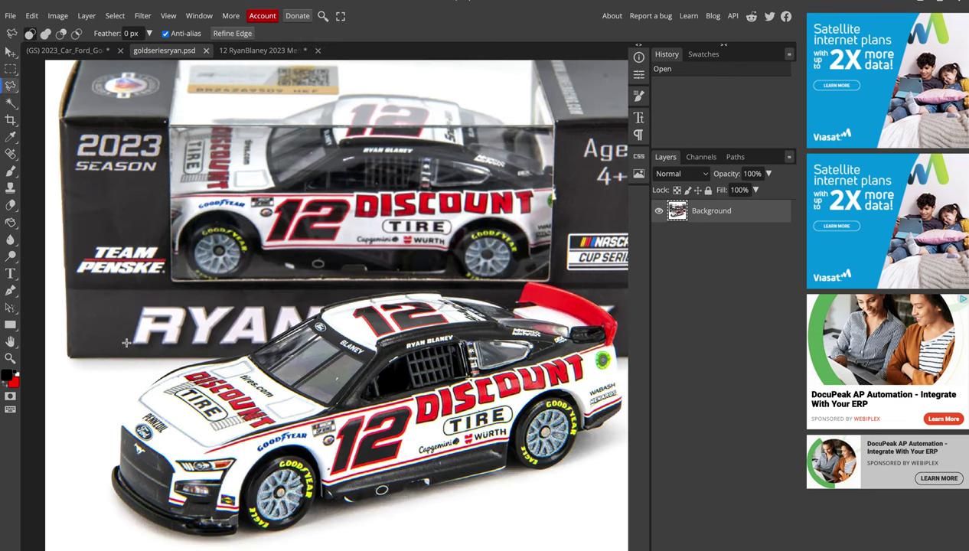
pyautogui.click(135, 303)
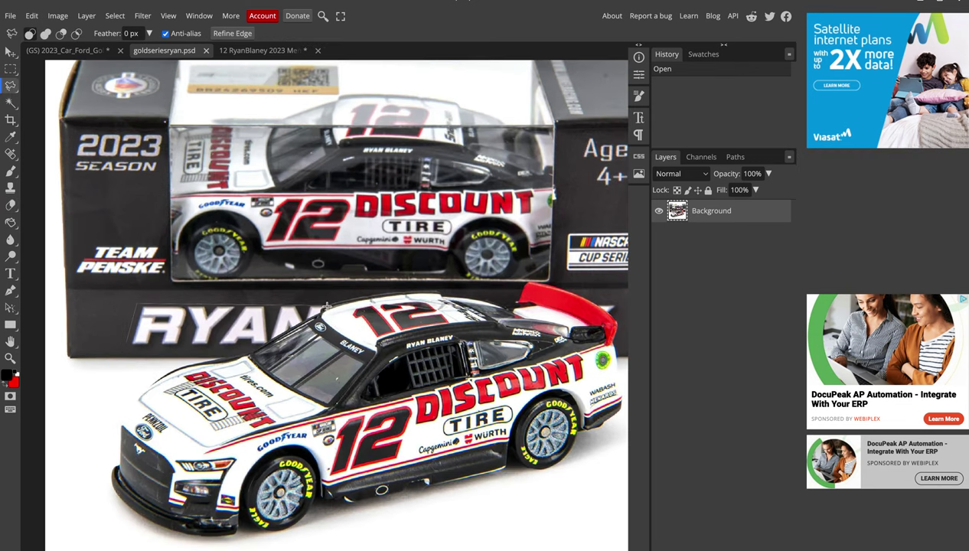
pyautogui.scroll(2, 327, 305)
pyautogui.scroll(3, 321, 309)
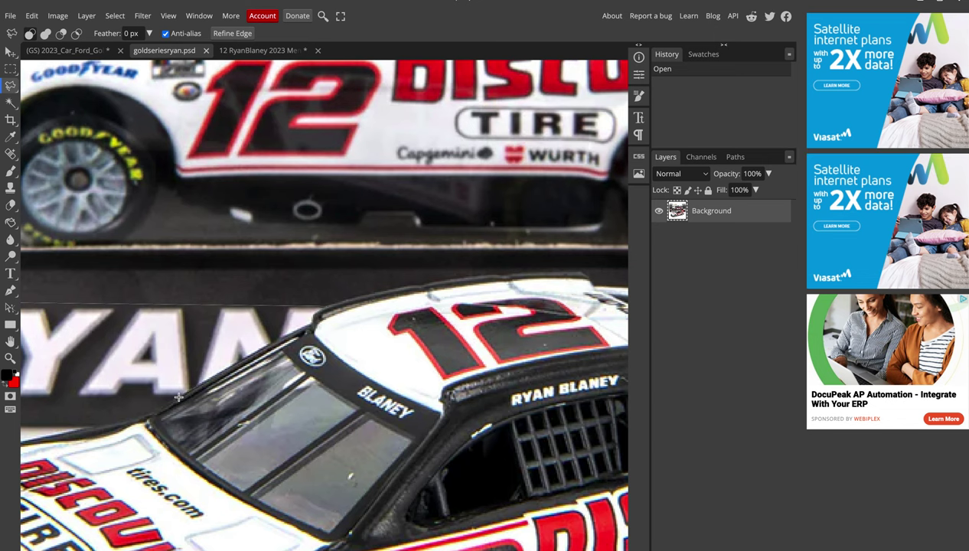
pyautogui.hscroll(-2, 178, 396)
pyautogui.hscroll(-1, 178, 396)
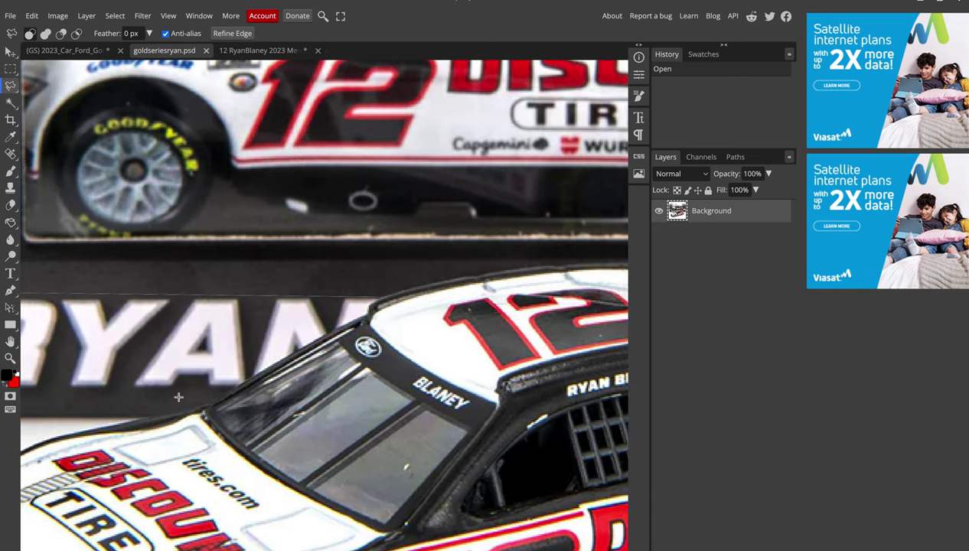
pyautogui.hscroll(-4, 179, 396)
pyautogui.click(127, 391)
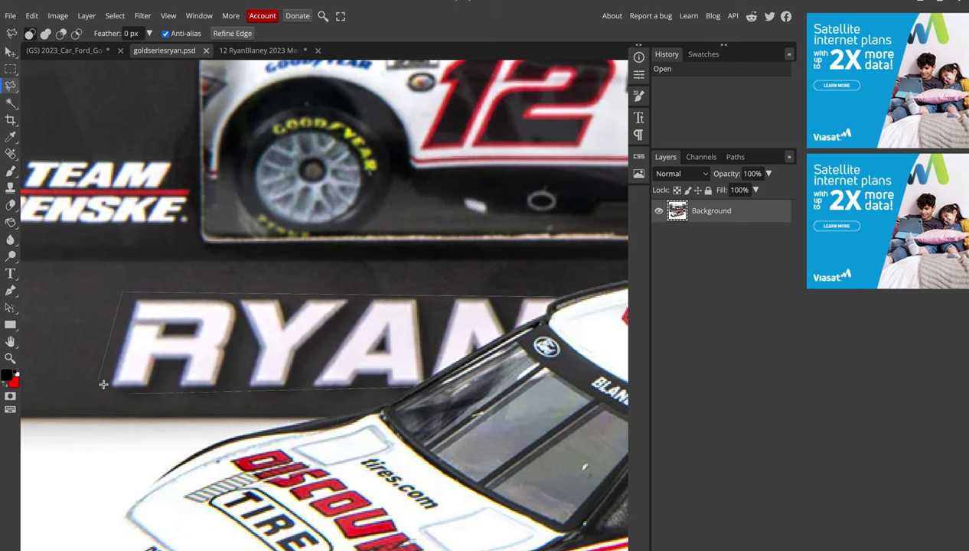
pyautogui.doubleClick(98, 383)
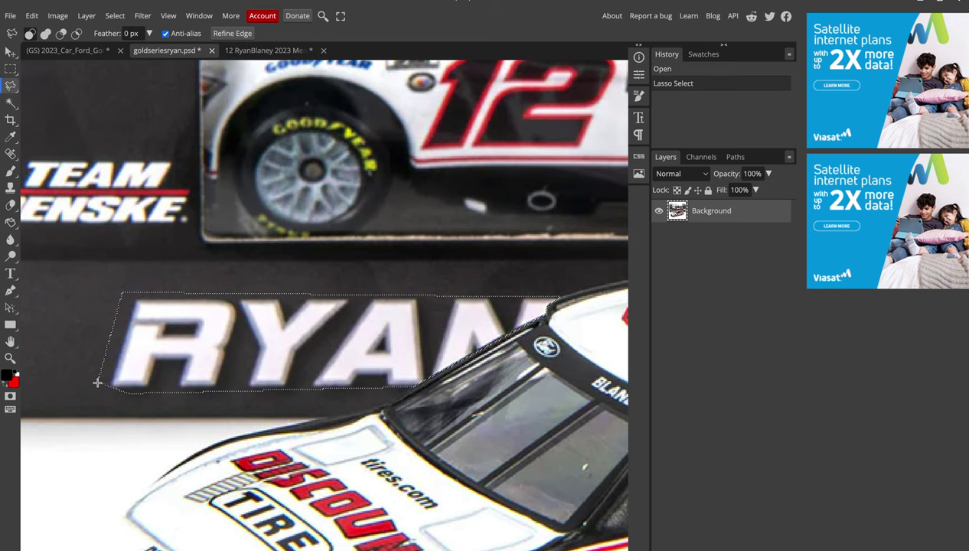
pyautogui.hotkey('ctrl', 'j')
# Copy the lettering piece behind the rear spoiler, merge it into Layer 1, and hide Background
pyautogui.click(699, 236)
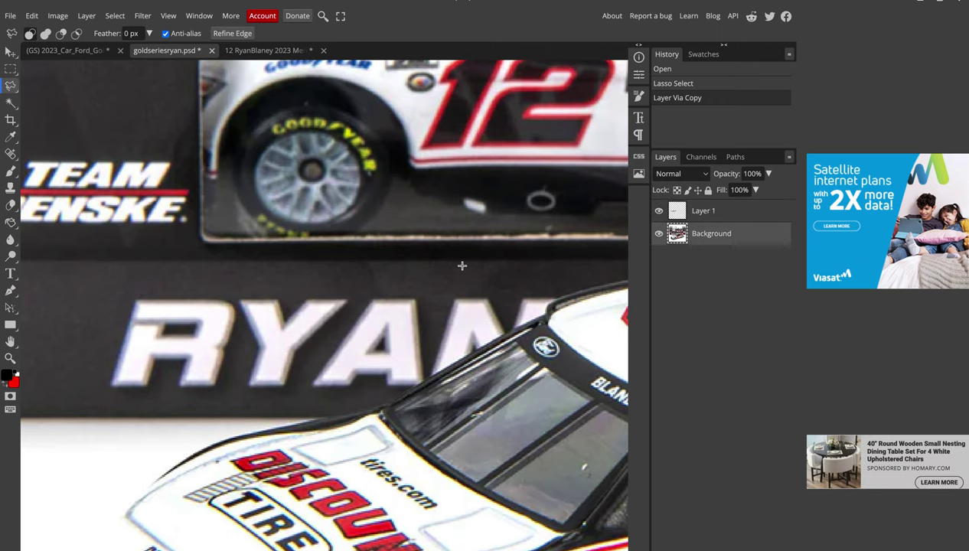
pyautogui.hscroll(5, 460, 263)
pyautogui.hscroll(2, 451, 275)
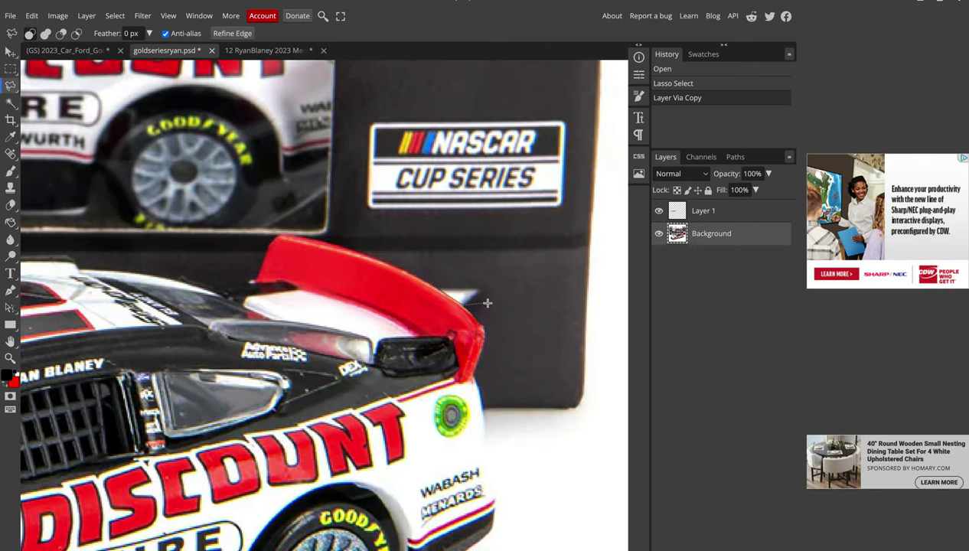
pyautogui.moveTo(489, 284); pyautogui.dragTo(440, 288)
pyautogui.hotkey('ctrl', 'j')
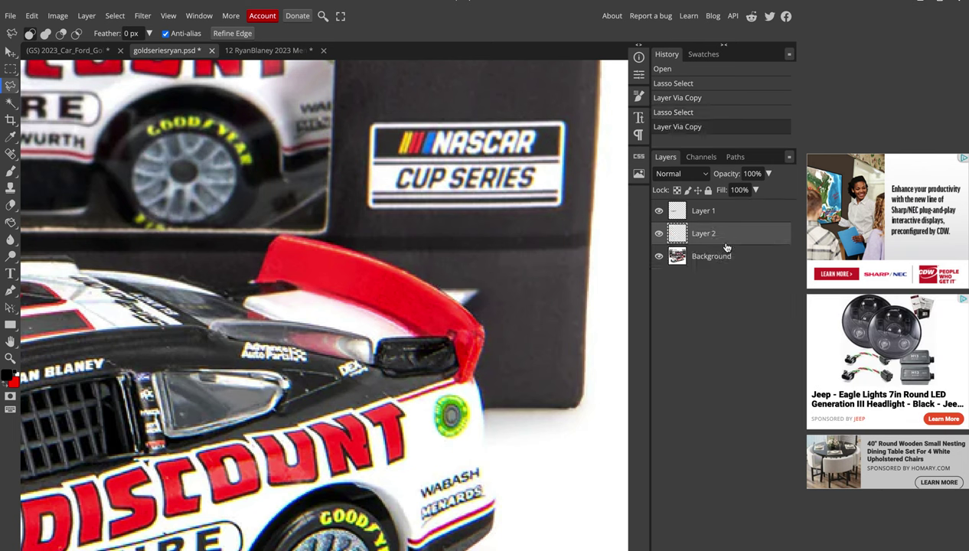
pyautogui.rightClick(701, 218)
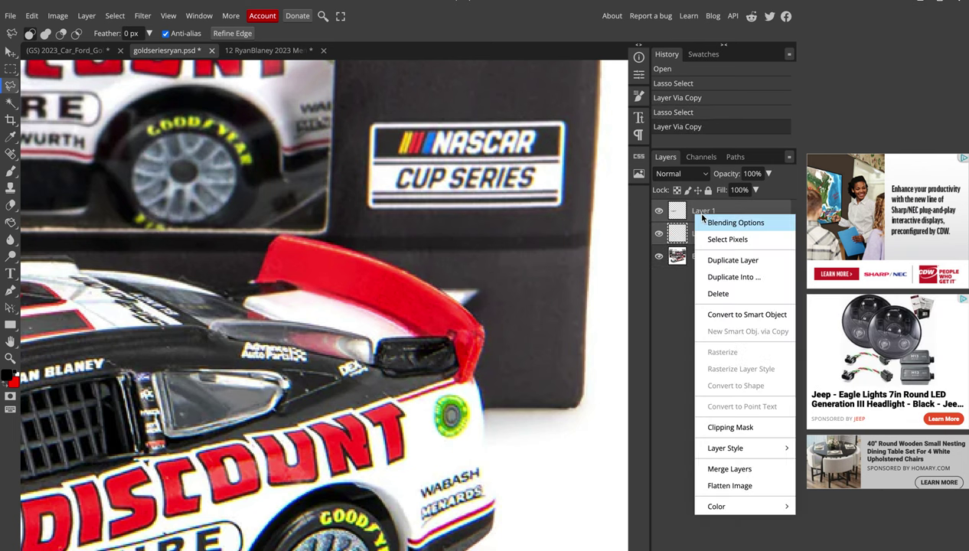
pyautogui.click(724, 468)
pyautogui.click(659, 233)
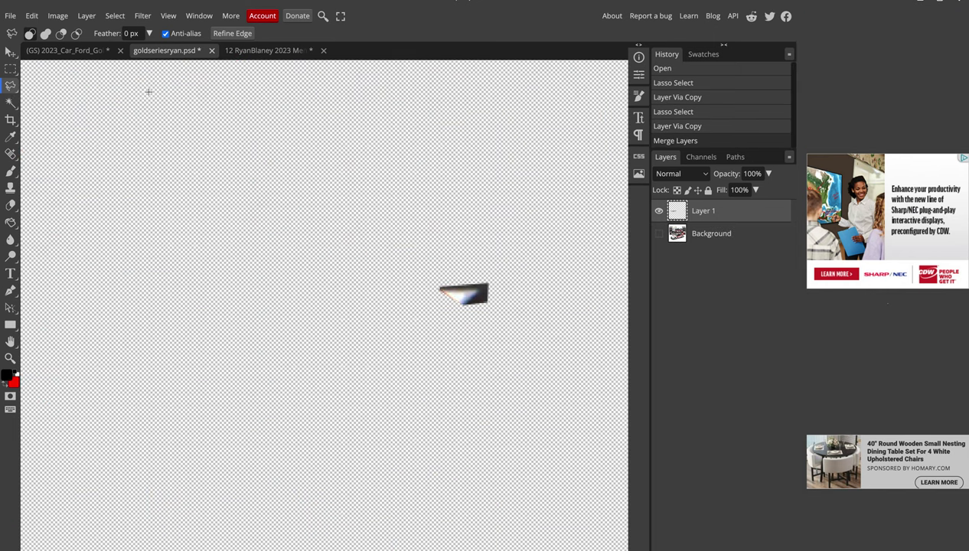
# Magic-wand and delete the black area and dark fringe around the RYAN letters
pyautogui.click(10, 102)
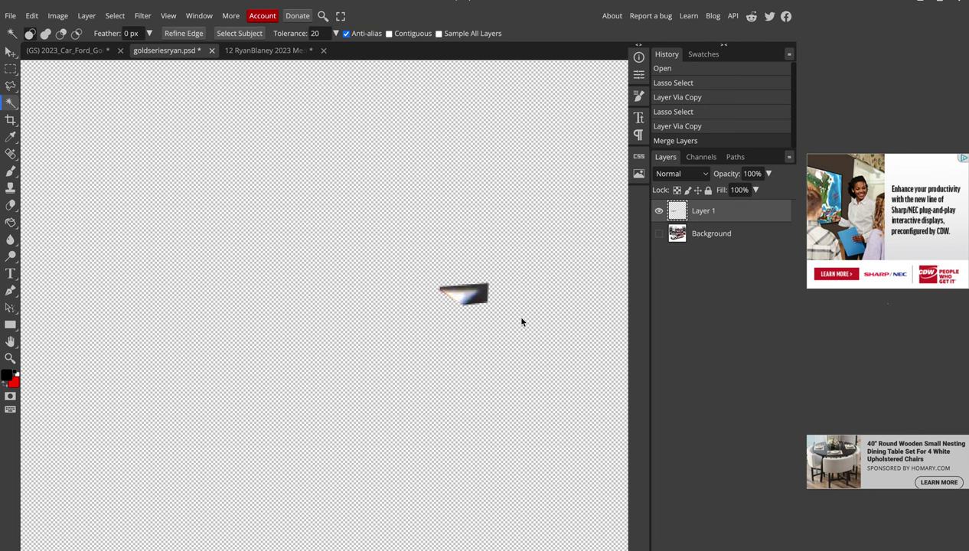
pyautogui.click(484, 300)
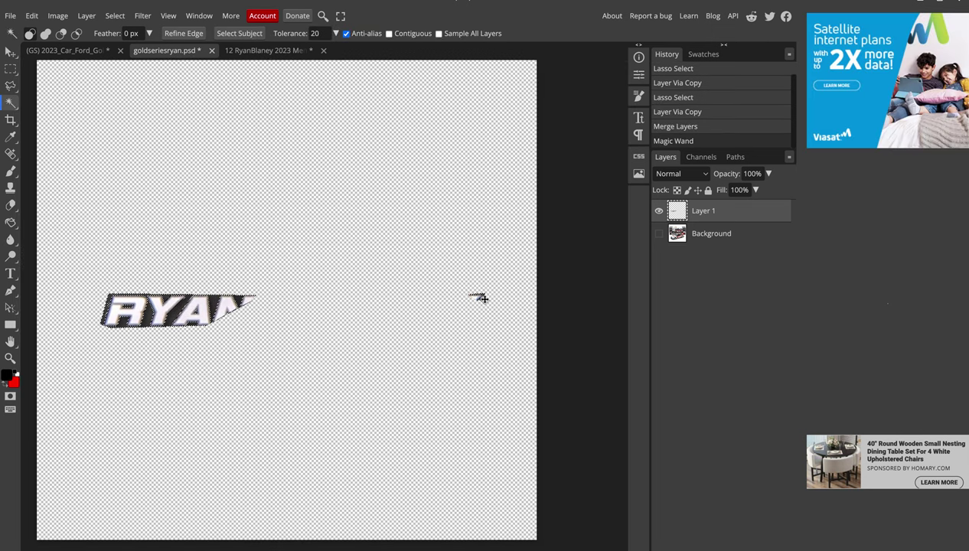
pyautogui.press('Delete')
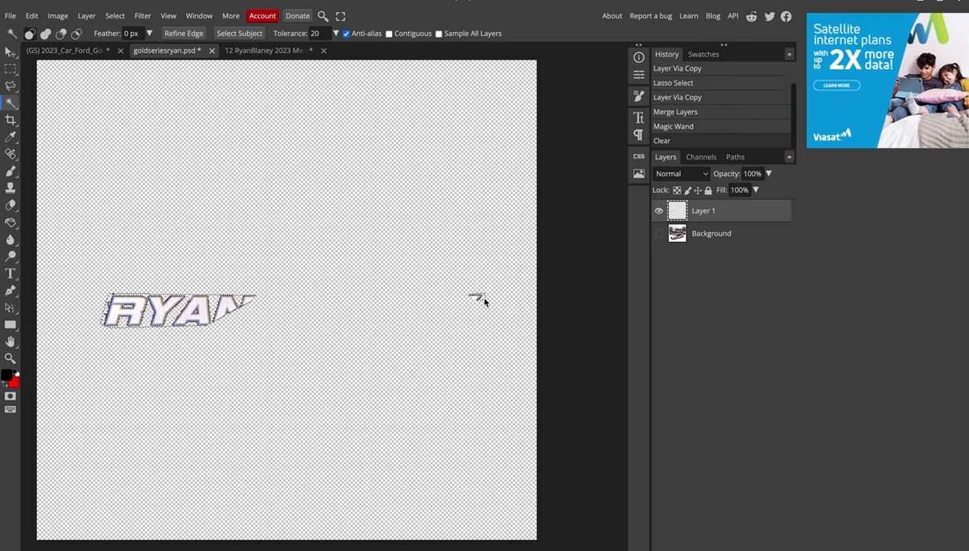
pyautogui.hotkey('ctrl', 'd')
pyautogui.scroll(1, 68, 289)
pyautogui.scroll(1, 115, 314)
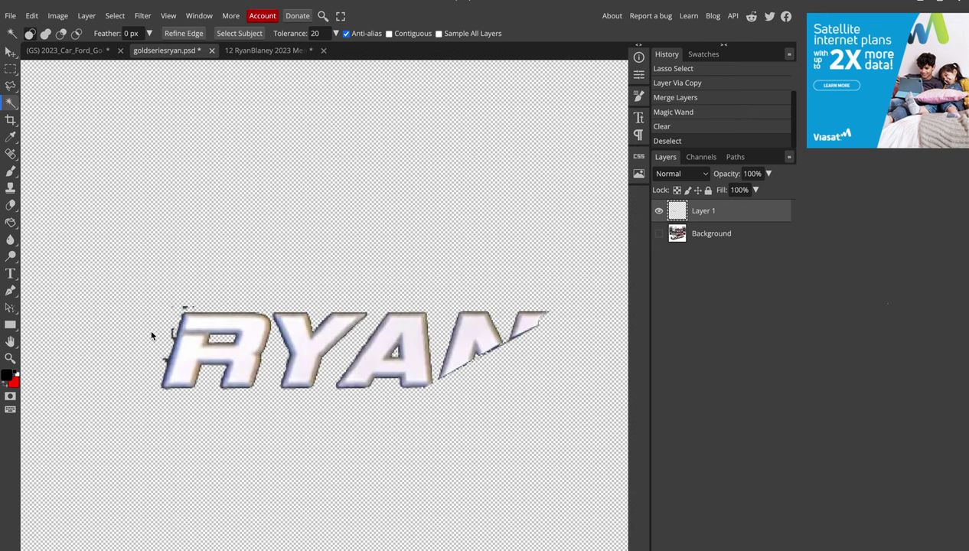
pyautogui.scroll(1, 176, 341)
pyautogui.click(237, 359)
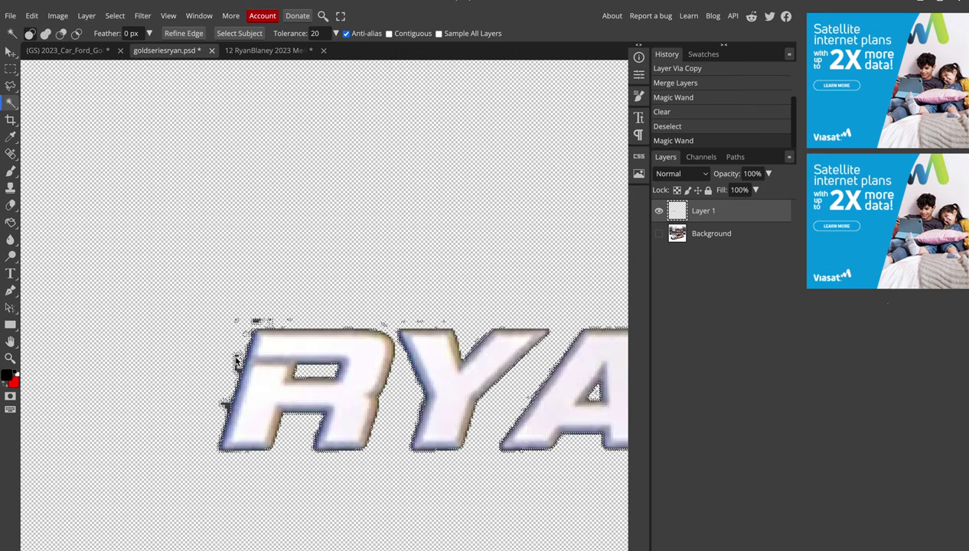
pyautogui.press('Delete')
pyautogui.hotkey('ctrl', 'd')
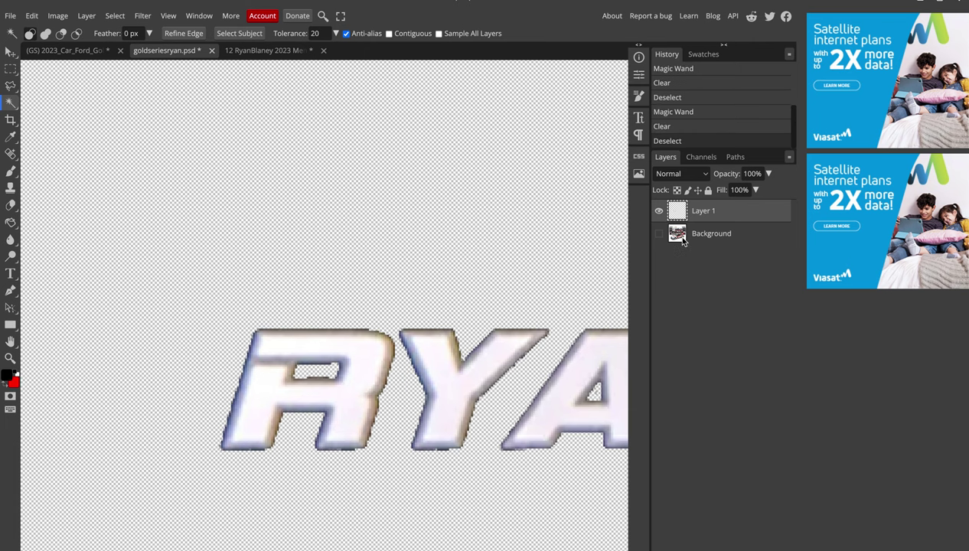
# In the yellow car mockup, move Layer 1 higher in the layer stack
pyautogui.click(36, 54)
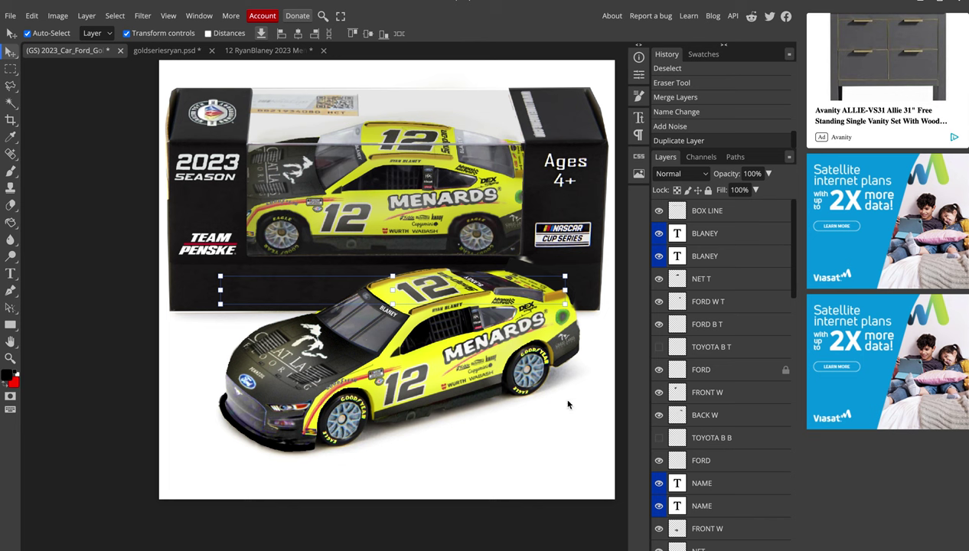
pyautogui.scroll(-5, 677, 461)
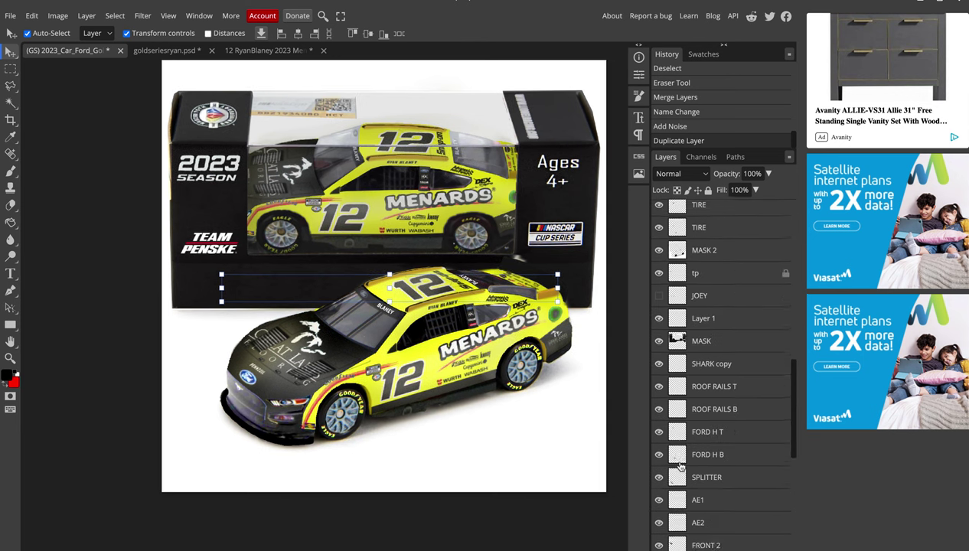
pyautogui.scroll(-5, 680, 464)
pyautogui.moveTo(679, 464); pyautogui.dragTo(689, 215)
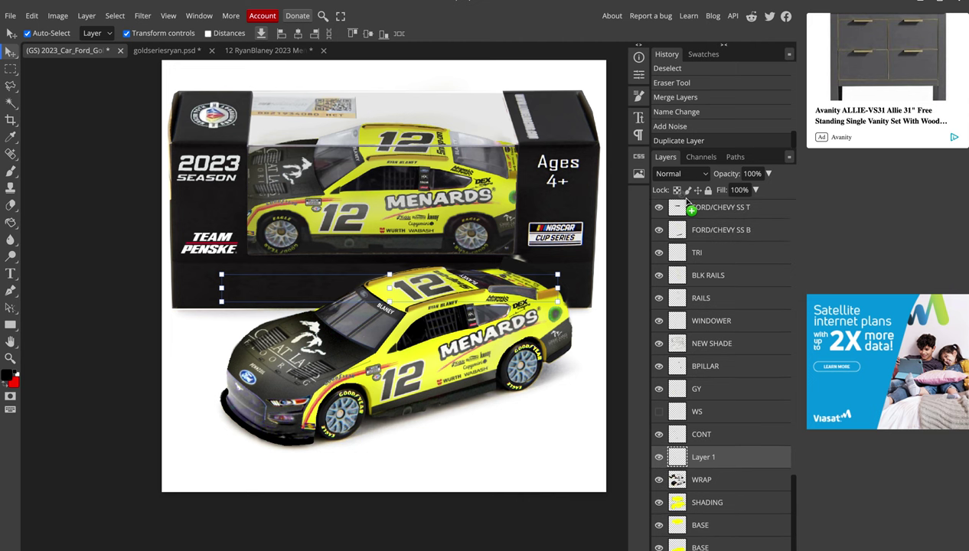
pyautogui.moveTo(686, 205)
pyautogui.mouseDown()
pyautogui.moveTo(691, 249)
pyautogui.moveTo(707, 230)
pyautogui.moveTo(705, 209)
pyautogui.mouseUp()
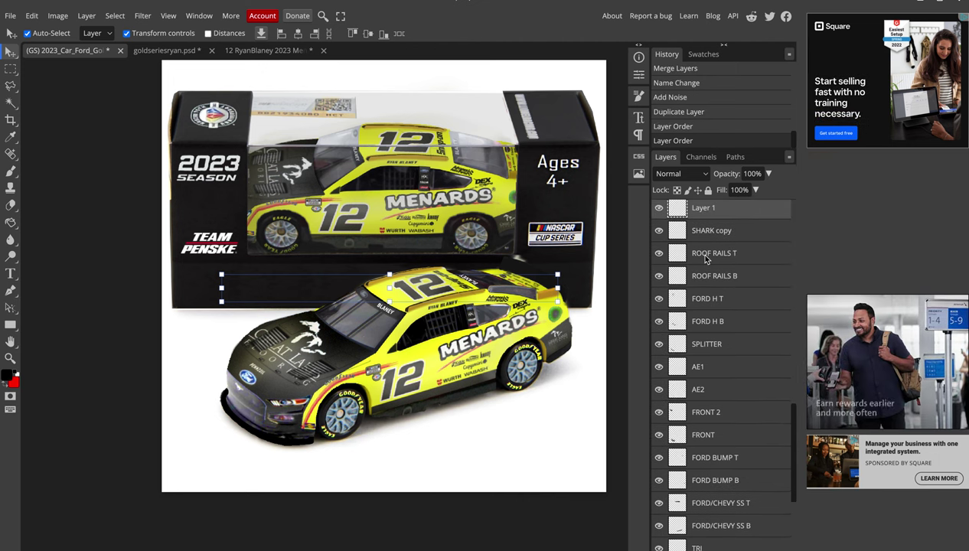
# Place Layer 1 above MASK so RYAN shows, nudging it onto the box front
pyautogui.scroll(4, 706, 260)
pyautogui.scroll(1, 705, 260)
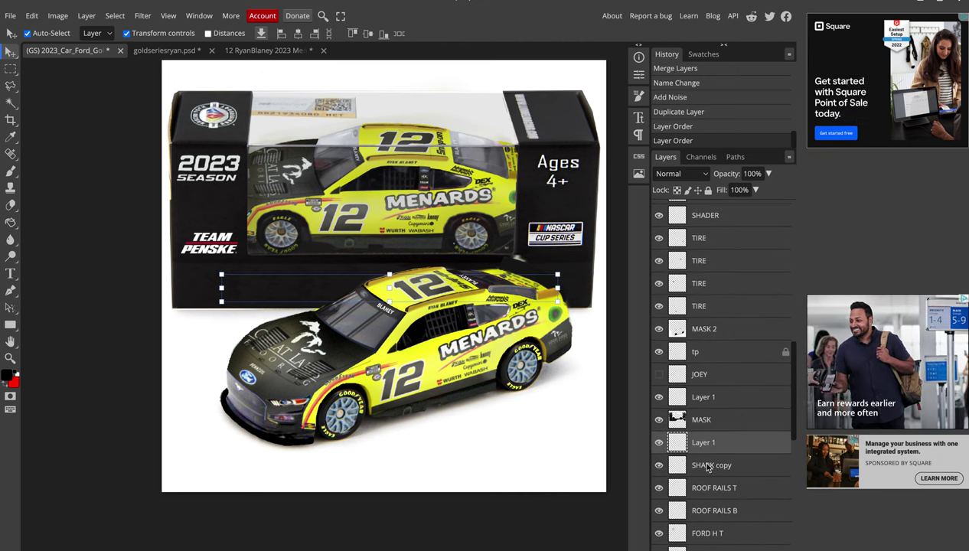
pyautogui.moveTo(702, 442); pyautogui.dragTo(663, 396)
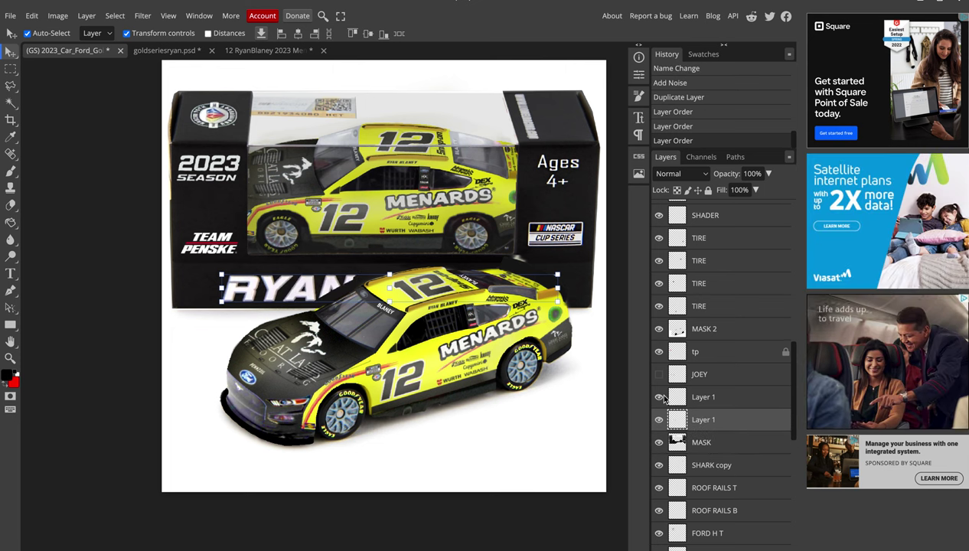
pyautogui.press('Right')
pyautogui.press('Right')
pyautogui.press('Right')
pyautogui.press('Up')
pyautogui.press('Up')
pyautogui.press('Up')
pyautogui.press('Right')
pyautogui.press('Right')
pyautogui.press('Right')
pyautogui.press('Down')
pyautogui.press('Down')
pyautogui.press('Down')
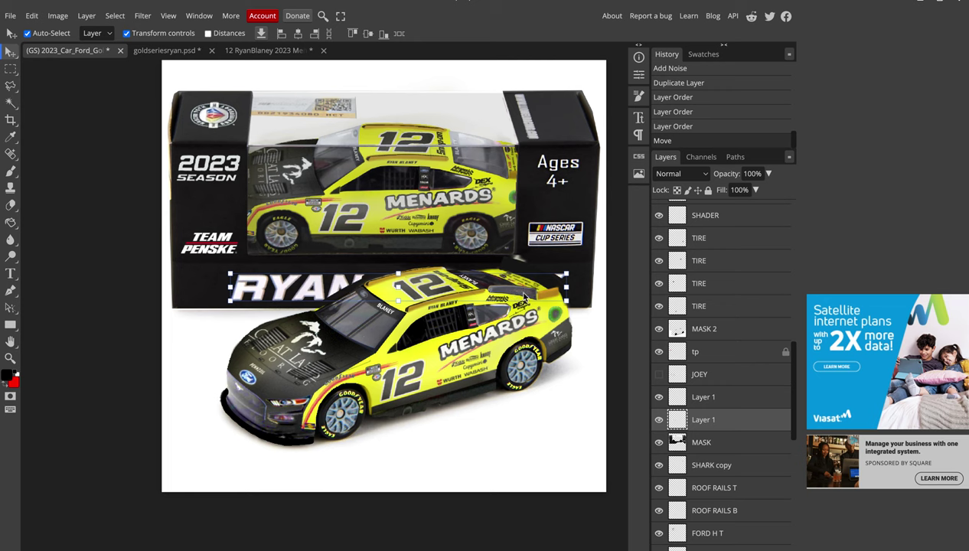
# Resize the RYAN lettering by dragging its width and height transform handles
pyautogui.moveTo(564, 287); pyautogui.dragTo(565, 290)
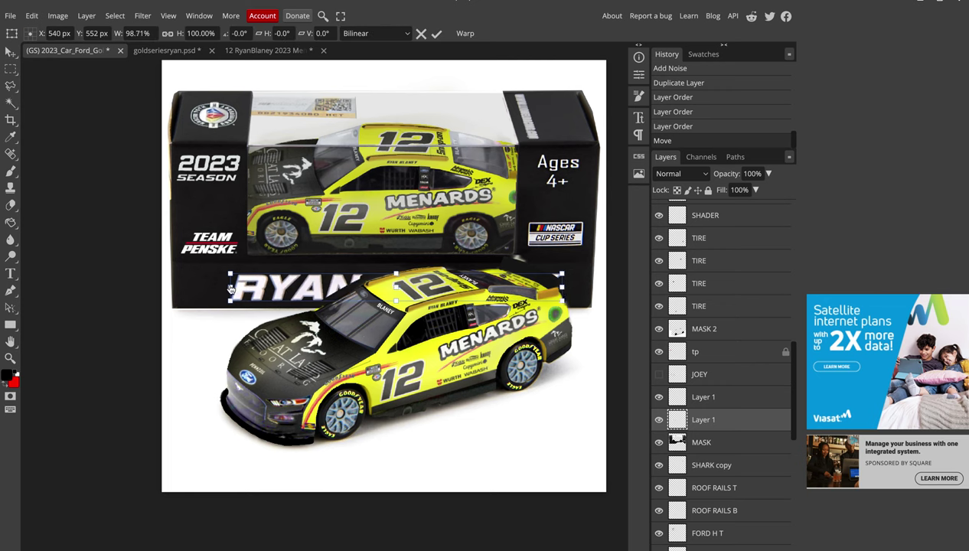
pyautogui.moveTo(229, 287); pyautogui.dragTo(239, 285)
pyautogui.moveTo(241, 286); pyautogui.dragTo(248, 286)
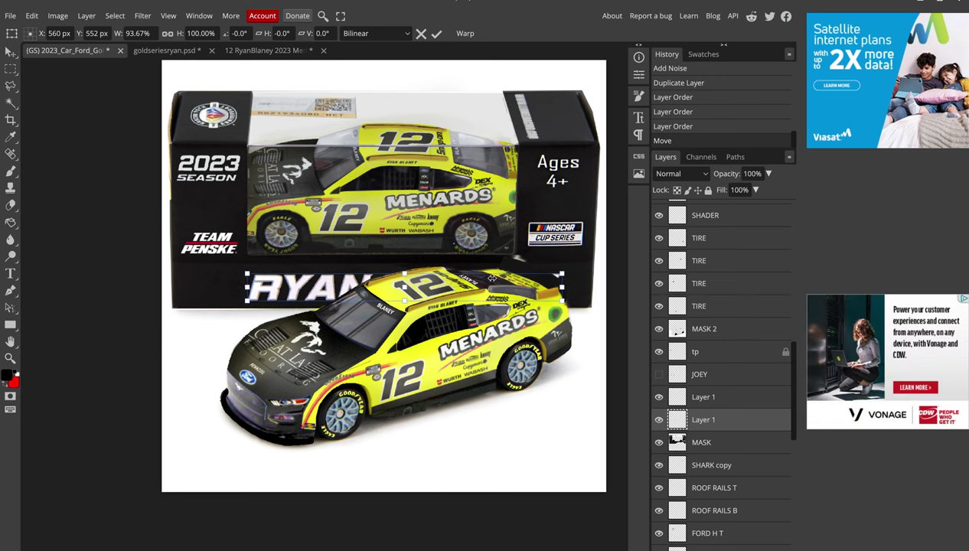
pyautogui.moveTo(563, 289); pyautogui.dragTo(564, 291)
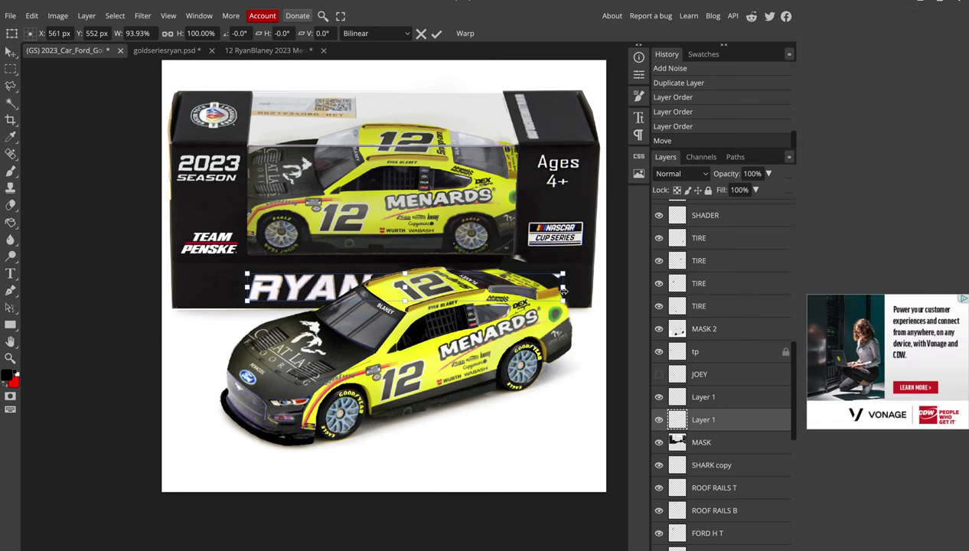
pyautogui.press('Up')
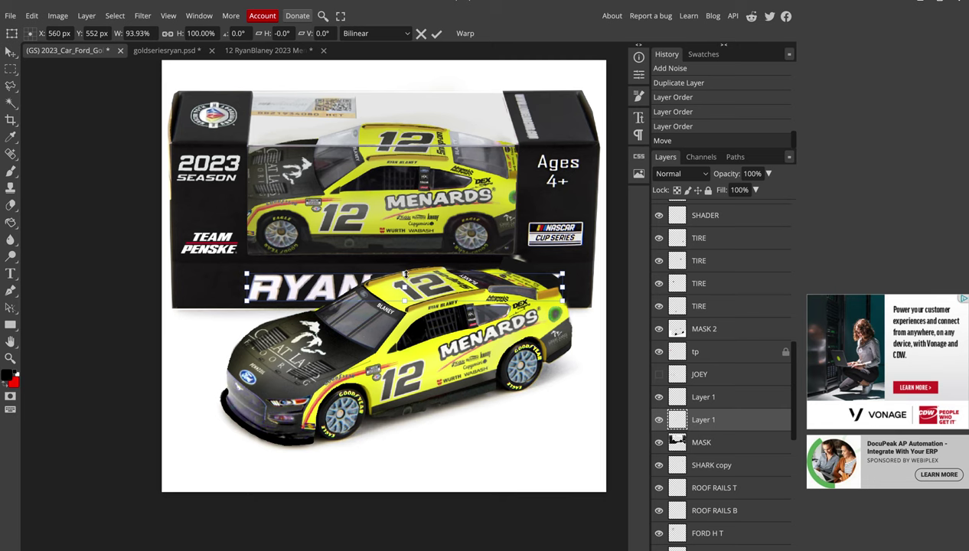
pyautogui.moveTo(404, 276); pyautogui.dragTo(406, 280)
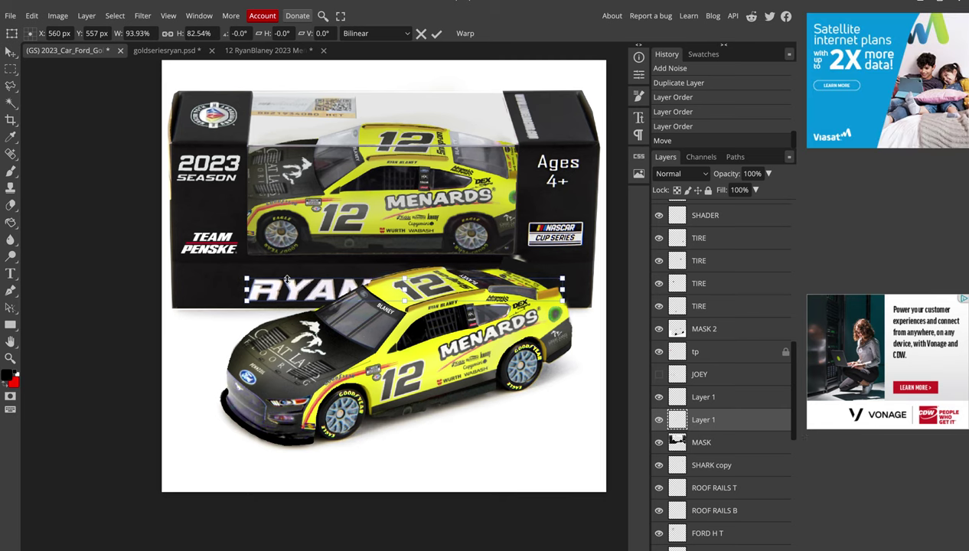
pyautogui.moveTo(247, 280); pyautogui.dragTo(238, 274)
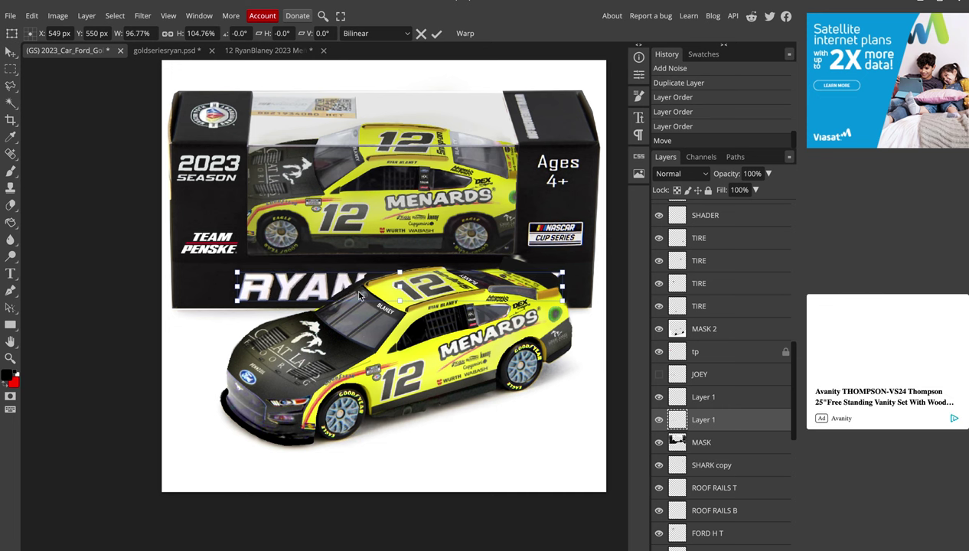
# Set the RYAN name's horizontal skew to -10
pyautogui.scroll(3, 356, 294)
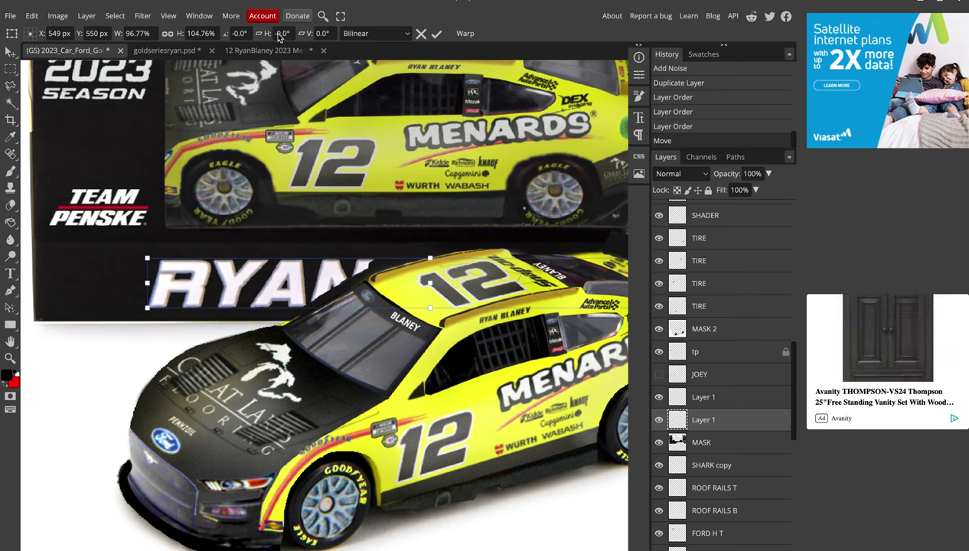
pyautogui.moveTo(280, 37); pyautogui.dragTo(282, 142)
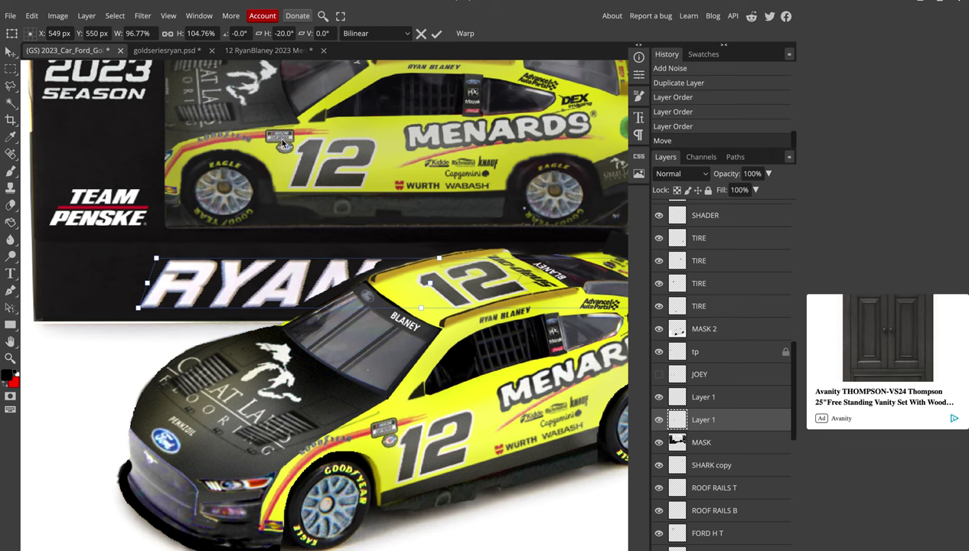
pyautogui.click(282, 32)
pyautogui.write('-10')
pyautogui.press('Return')
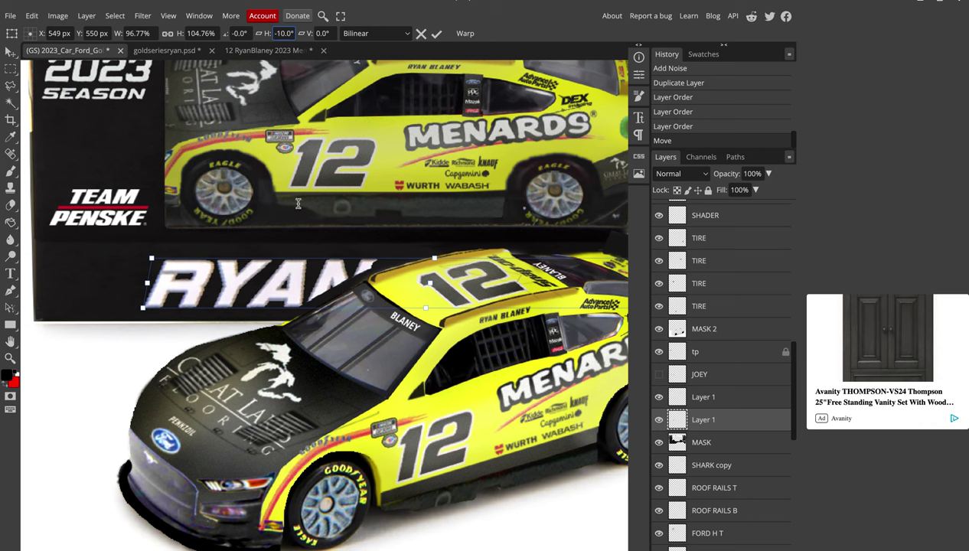
# Nudge the skewed RYAN name into position along the lower box front and commit the transform
pyautogui.hotkey('shift', 'Down')
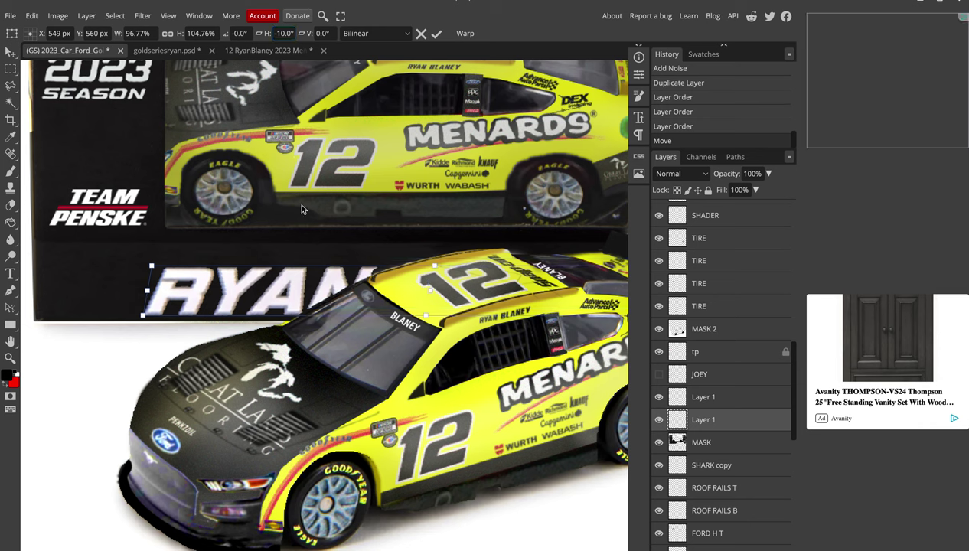
pyautogui.hotkey('shift', 'Right')
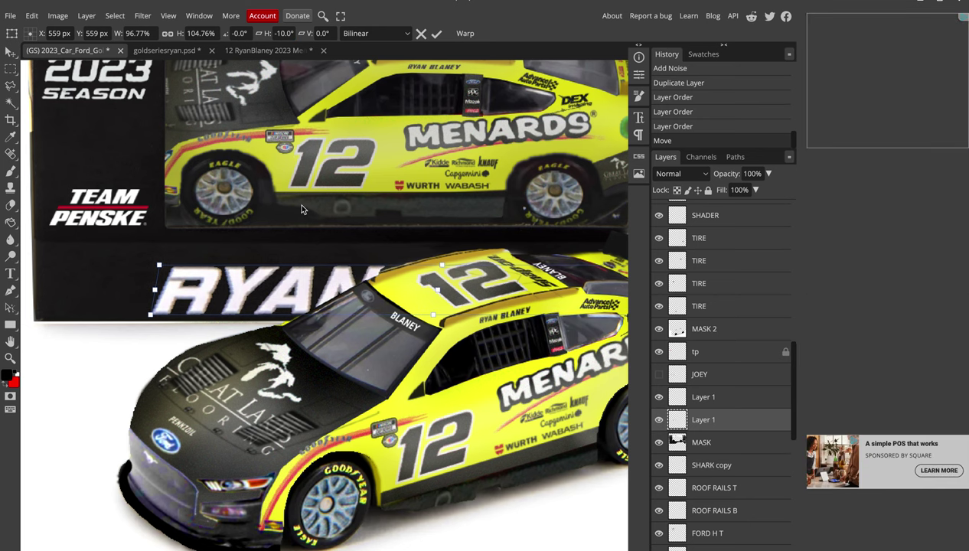
pyautogui.press('Up')
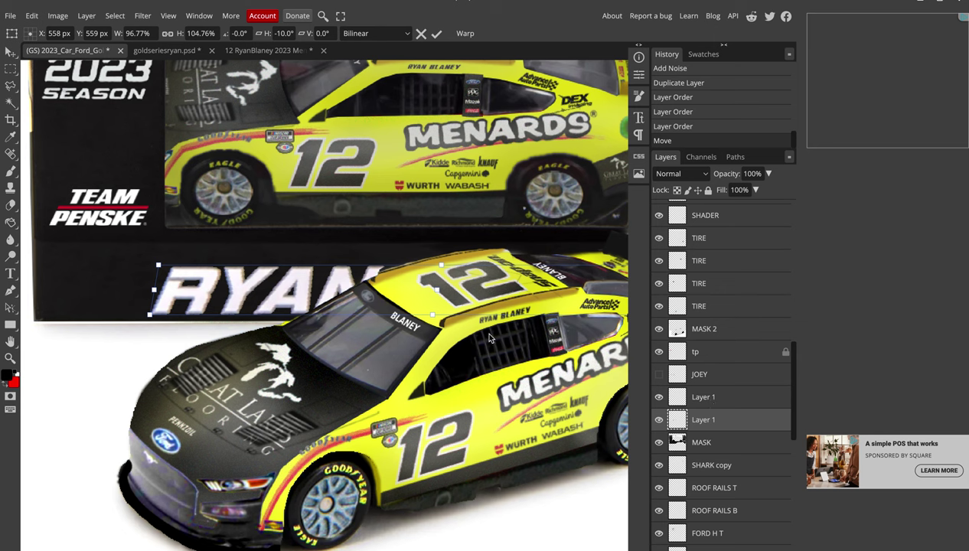
pyautogui.press('Left')
pyautogui.press('Down')
pyautogui.press('Down')
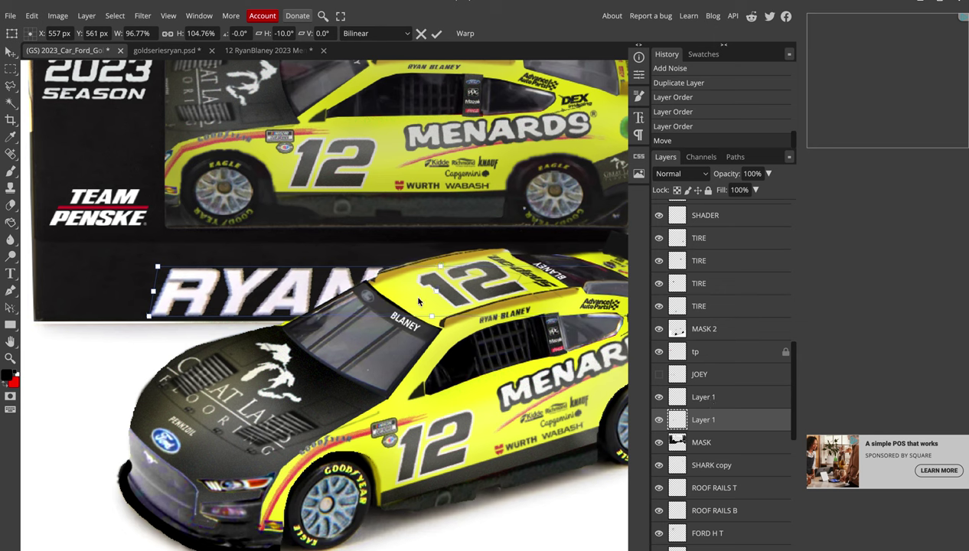
pyautogui.press('Up')
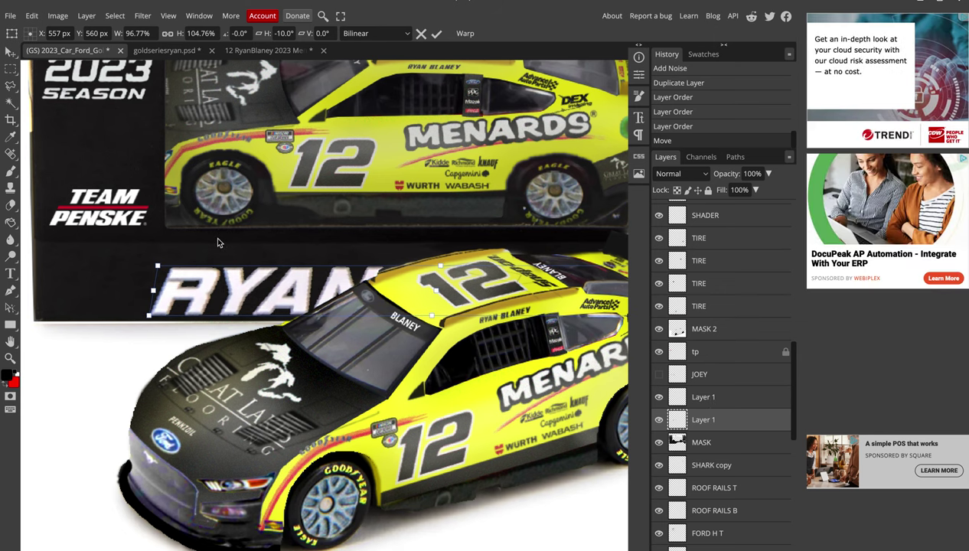
pyautogui.press('Left')
pyautogui.press('Left')
pyautogui.press('Up')
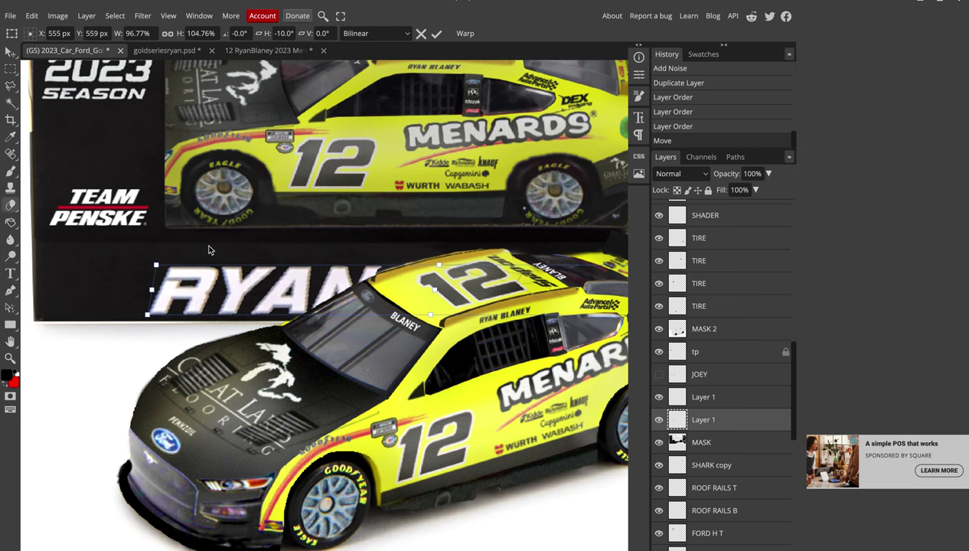
pyautogui.press('Return')
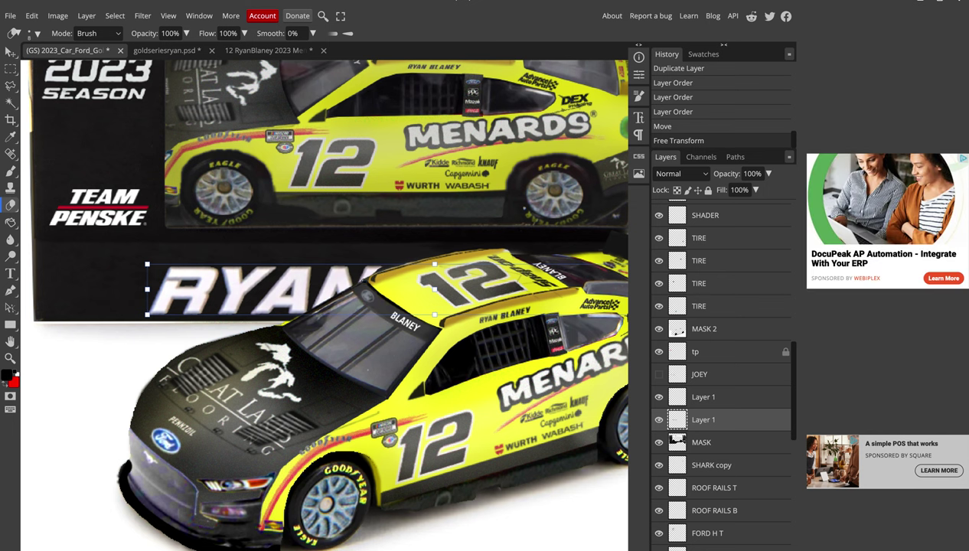
# Erase stray bits of the RYAN layer, return to the Move tool, and inspect the canvas
pyautogui.click(369, 275)
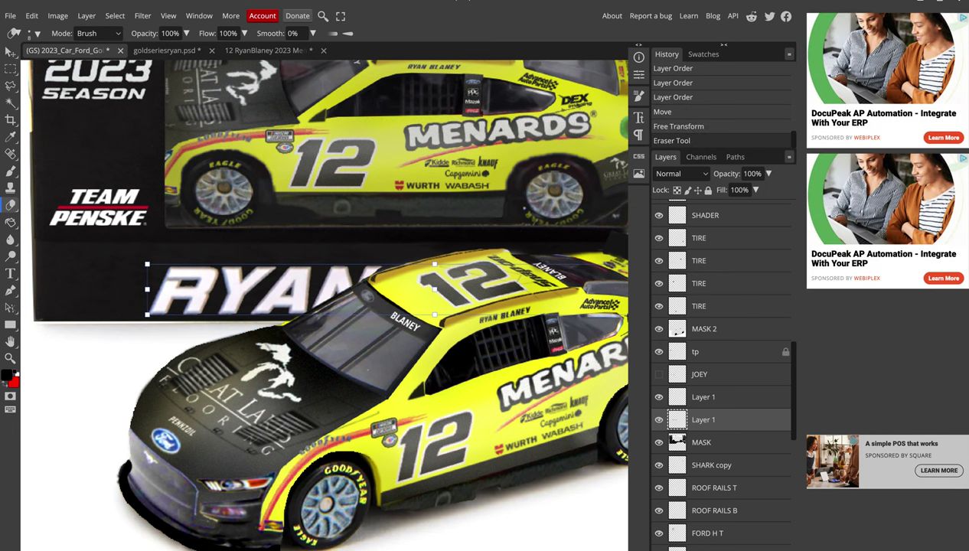
pyautogui.click(369, 275)
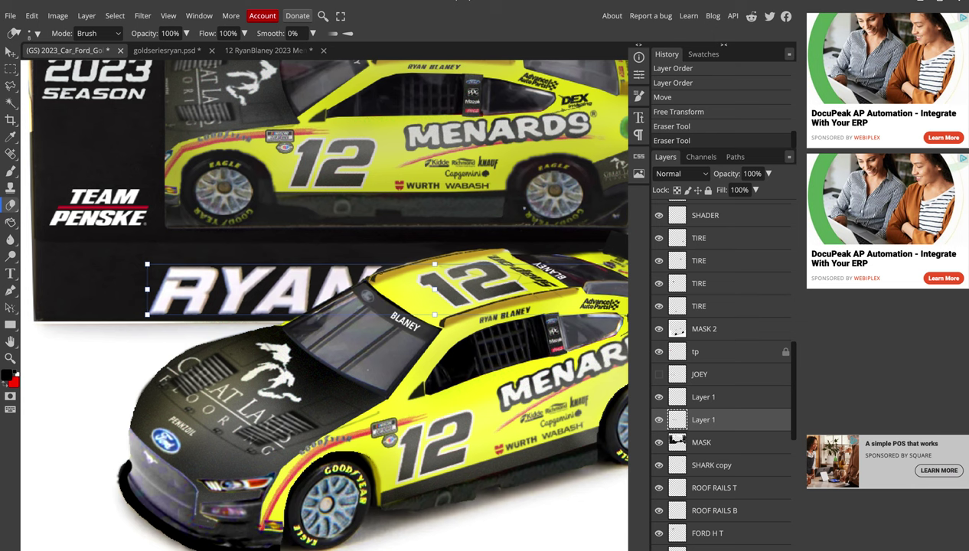
pyautogui.click(11, 50)
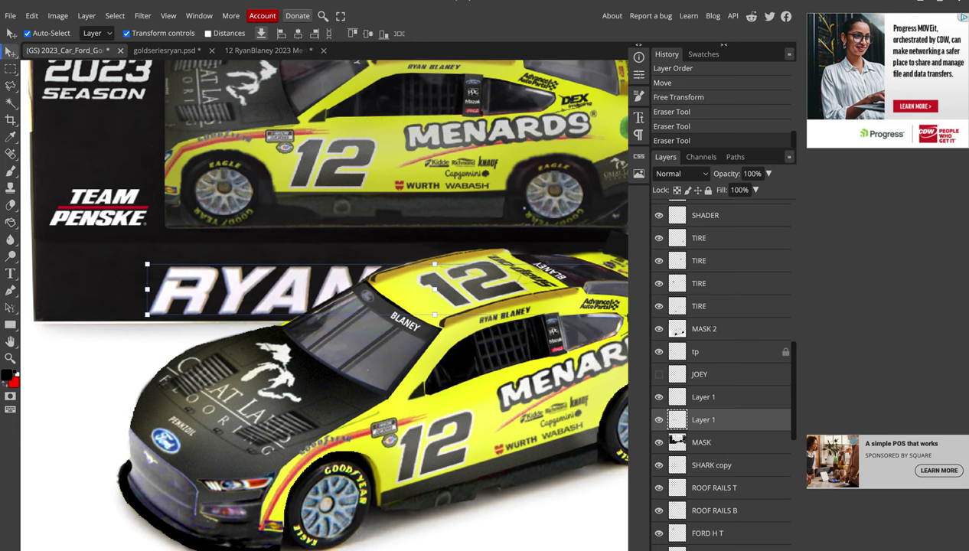
pyautogui.hscroll(5, 341, 294)
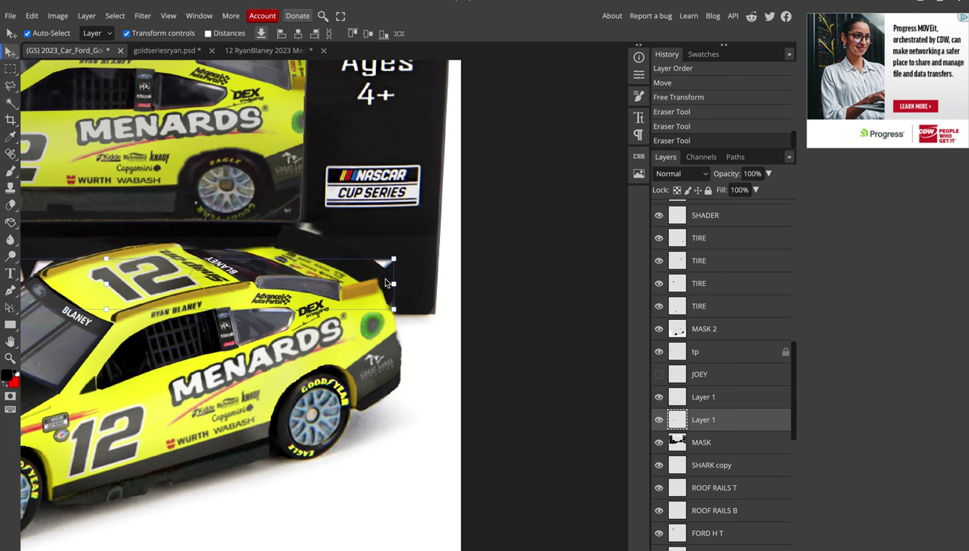
pyautogui.scroll(-1, 386, 282)
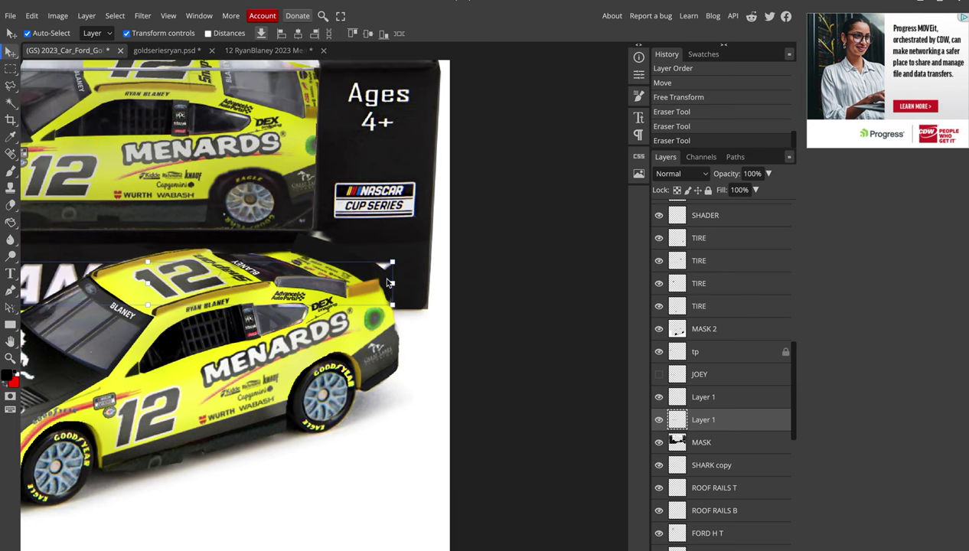
pyautogui.scroll(-2, 387, 282)
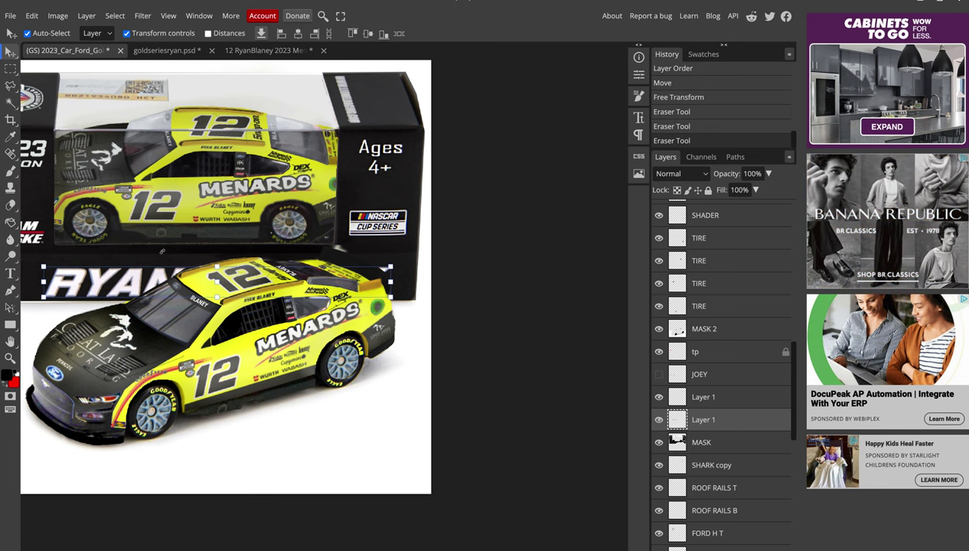
pyautogui.scroll(-3, 162, 250)
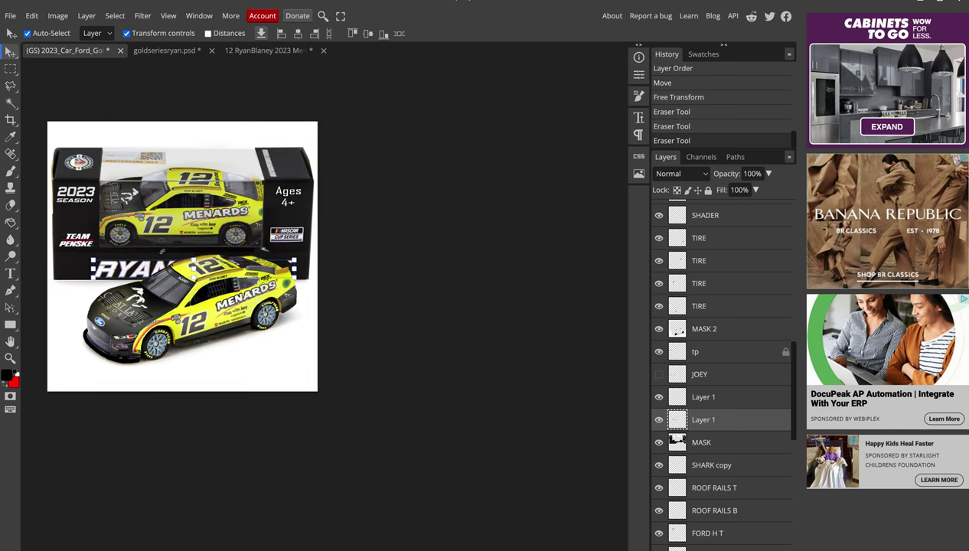
pyautogui.scroll(2, 151, 260)
pyautogui.scroll(1, 189, 285)
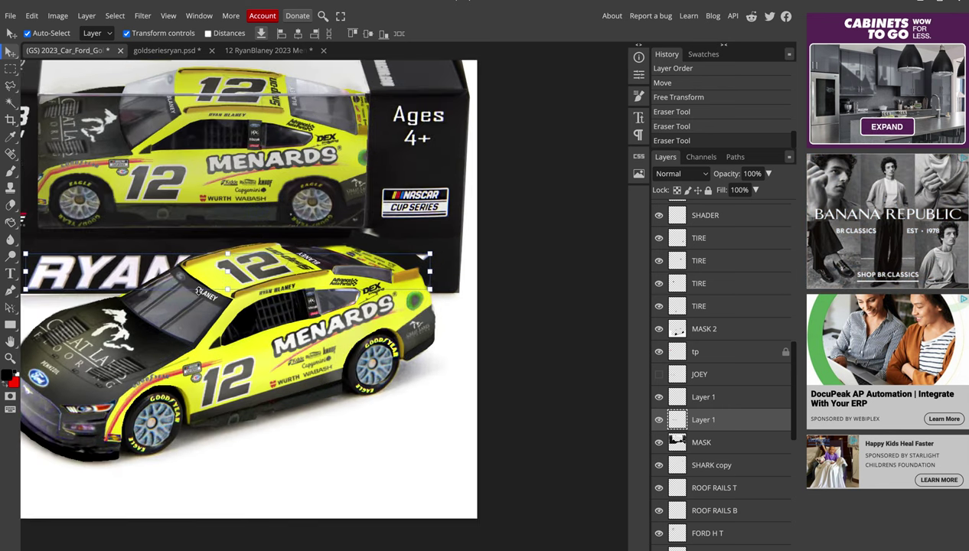
pyautogui.scroll(1, 202, 279)
# Show the Background photo in goldseriesryan.psd for reference, then go back to the car mockup
pyautogui.click(163, 52)
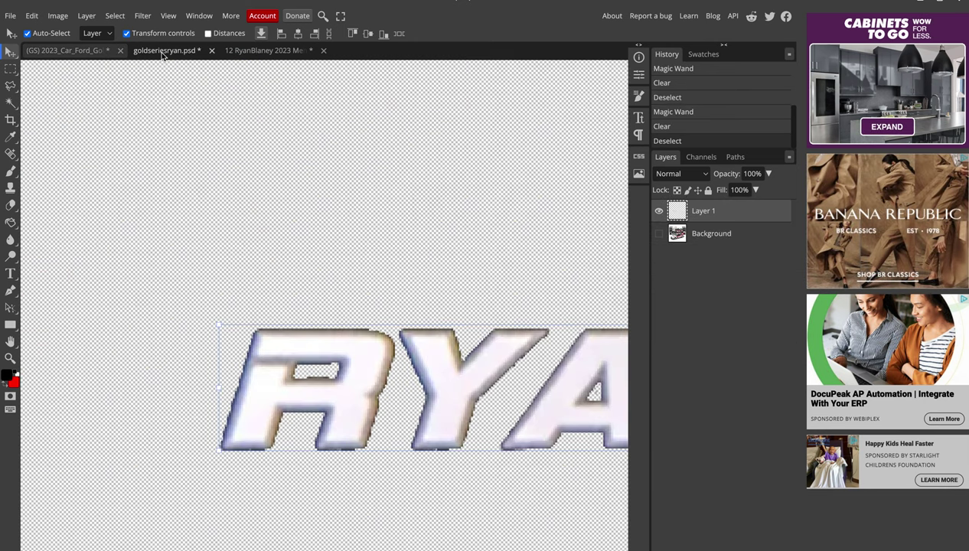
pyautogui.click(658, 233)
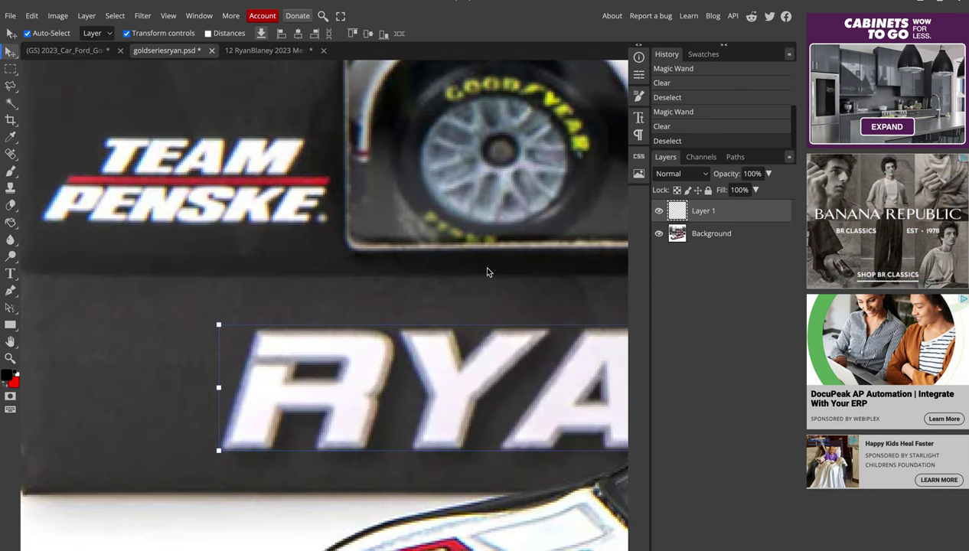
pyautogui.scroll(-2, 488, 272)
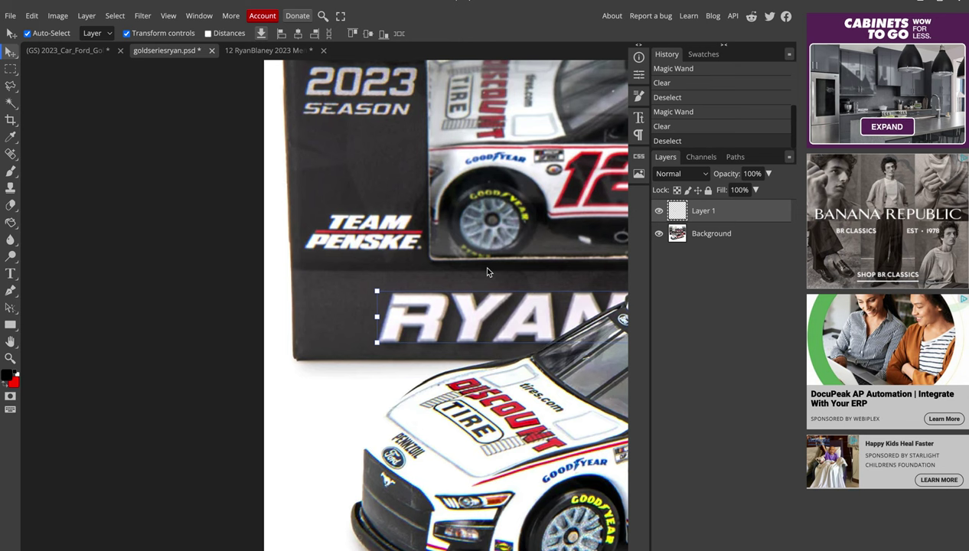
pyautogui.scroll(-3, 488, 272)
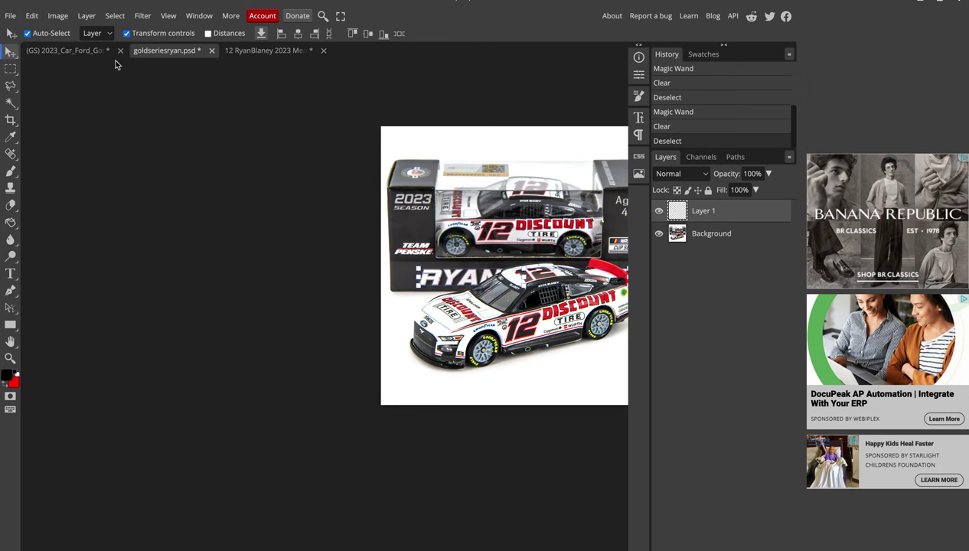
pyautogui.hotkey('ctrl', 'shift', 'Tab')
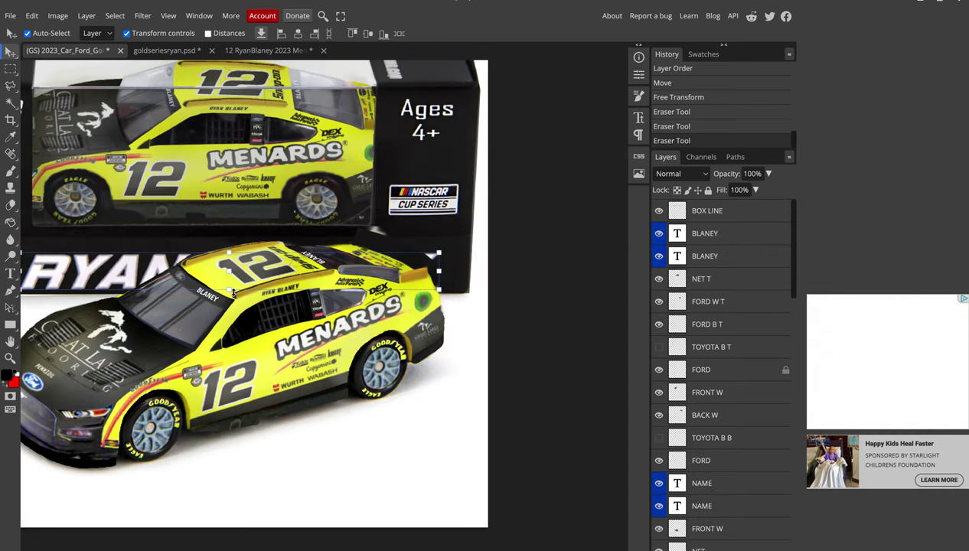
# Shorten the roof layer to about 90% height with 0° horizontal skew and apply the transform
pyautogui.moveTo(230, 289); pyautogui.dragTo(230, 291)
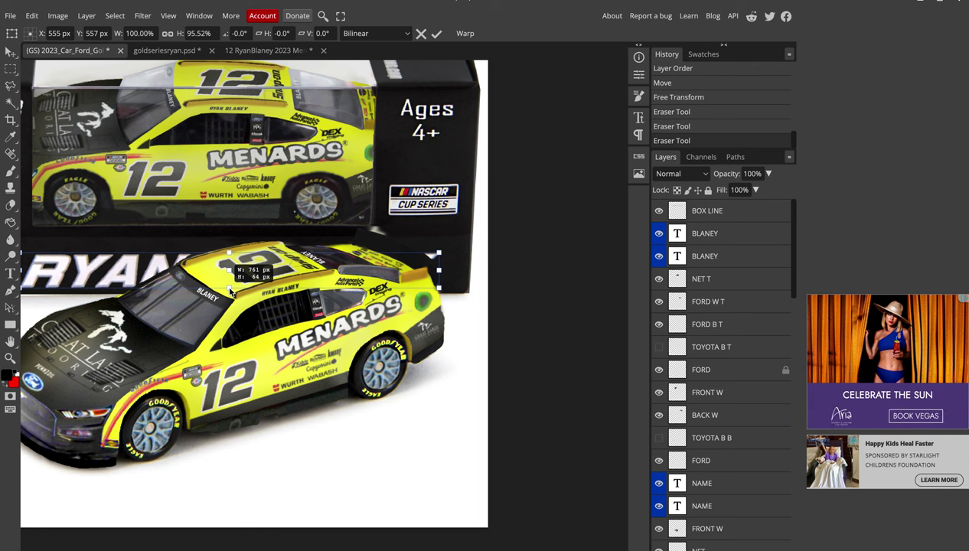
pyautogui.moveTo(230, 289); pyautogui.dragTo(230, 284)
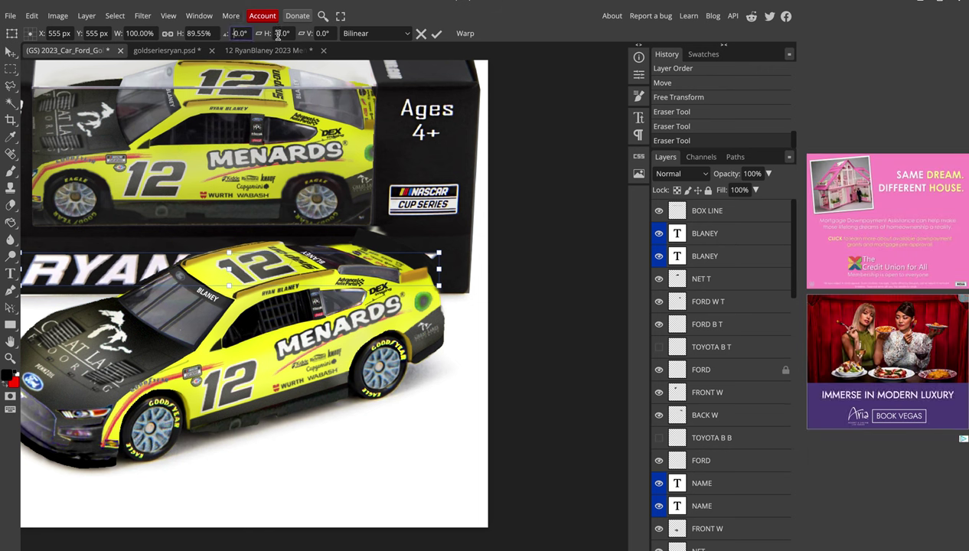
pyautogui.write('1')
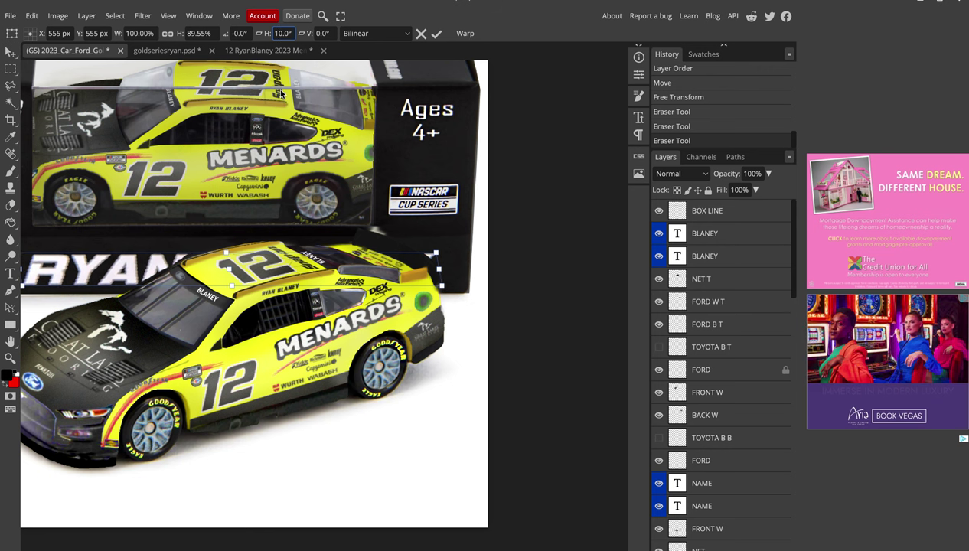
pyautogui.press('BackSpace')
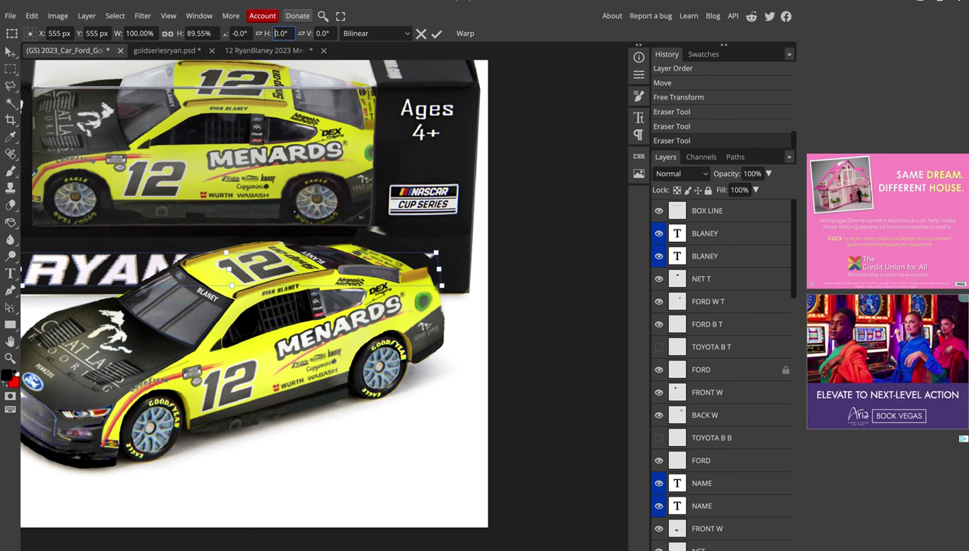
pyautogui.press('Return')
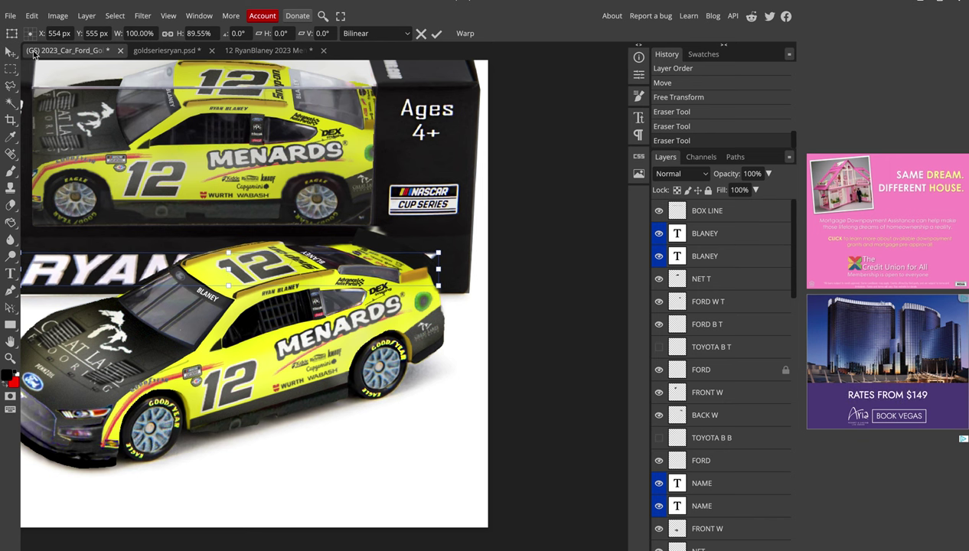
pyautogui.press('m')
pyautogui.scroll(2, 193, 247)
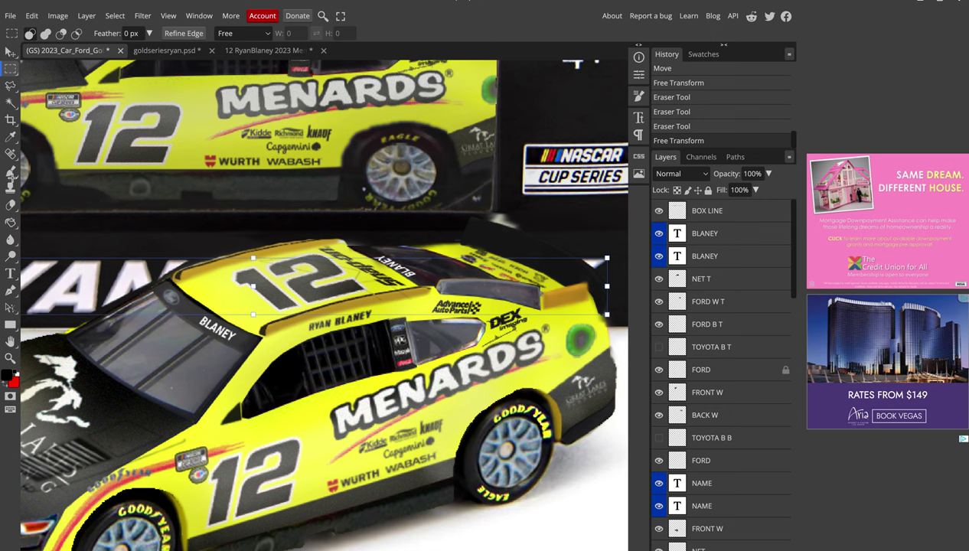
# Set up the Brush and sample white from near the windshield edge
pyautogui.click(11, 172)
pyautogui.scroll(1, 191, 291)
pyautogui.scroll(1, 191, 291)
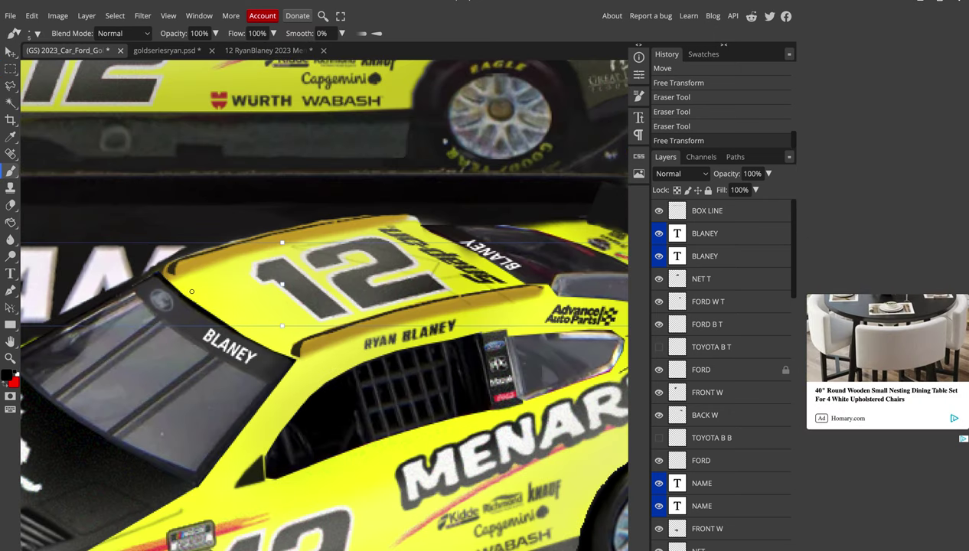
pyautogui.press('i')
pyautogui.scroll(1, 169, 260)
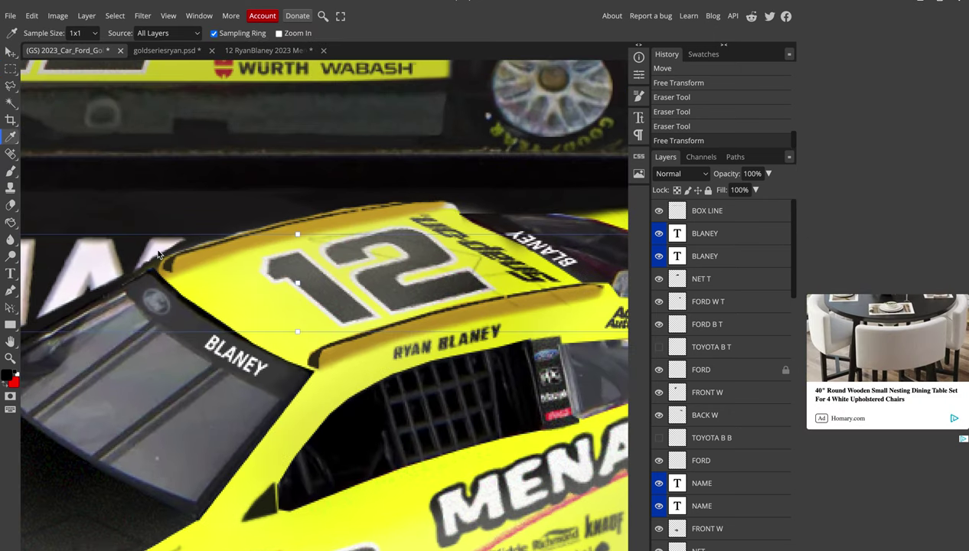
pyautogui.click(156, 250)
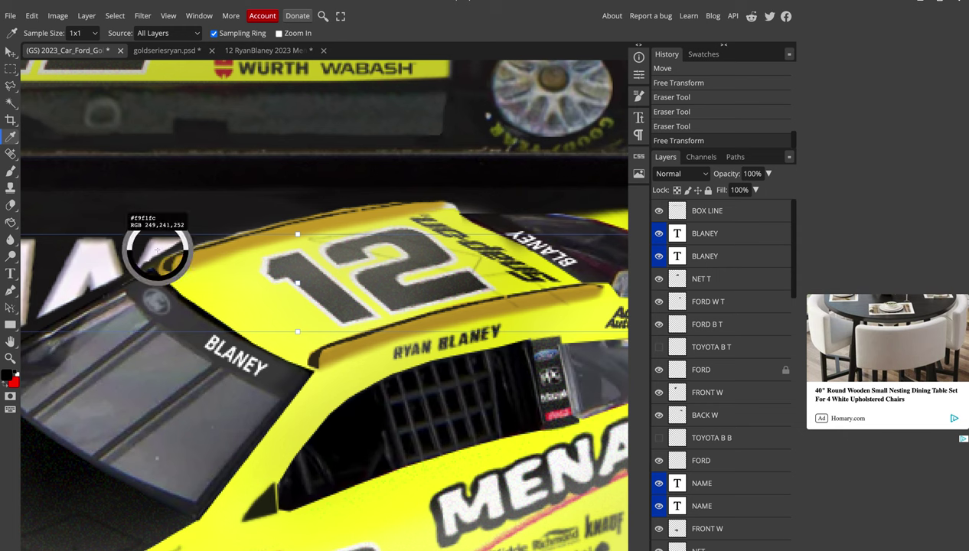
pyautogui.click(12, 172)
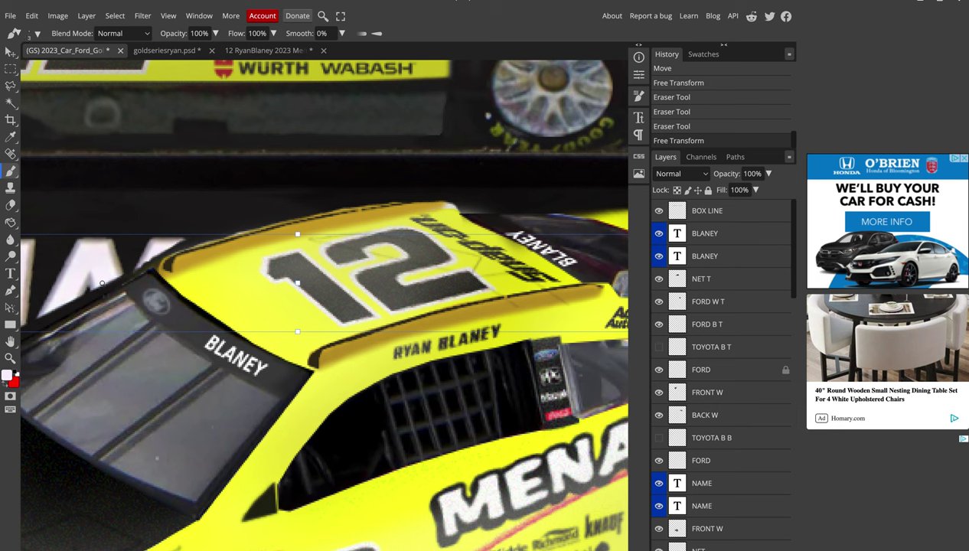
# Paint white strokes and dabs over the jagged pixels along the windshield's top edge and roof
pyautogui.moveTo(96, 288); pyautogui.dragTo(122, 274)
pyautogui.click(116, 281)
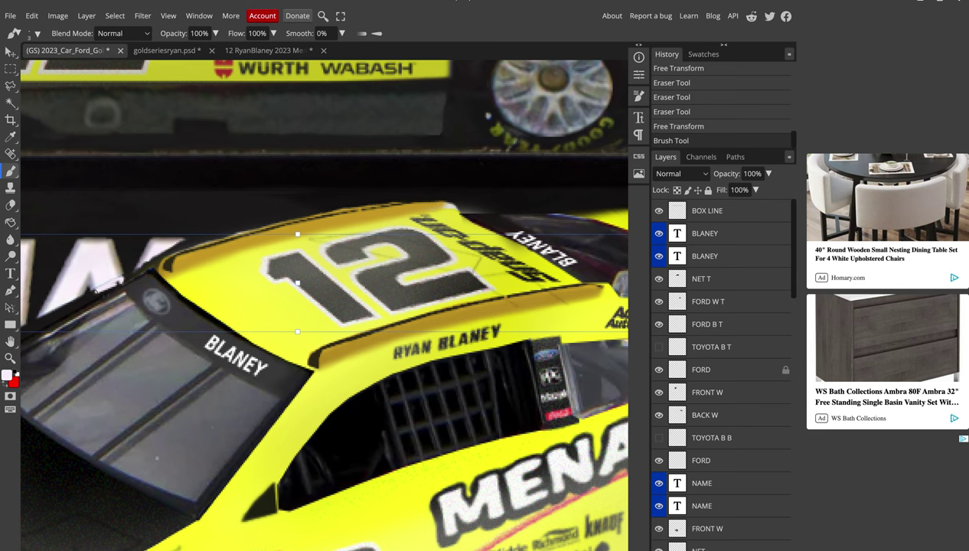
pyautogui.click(111, 284)
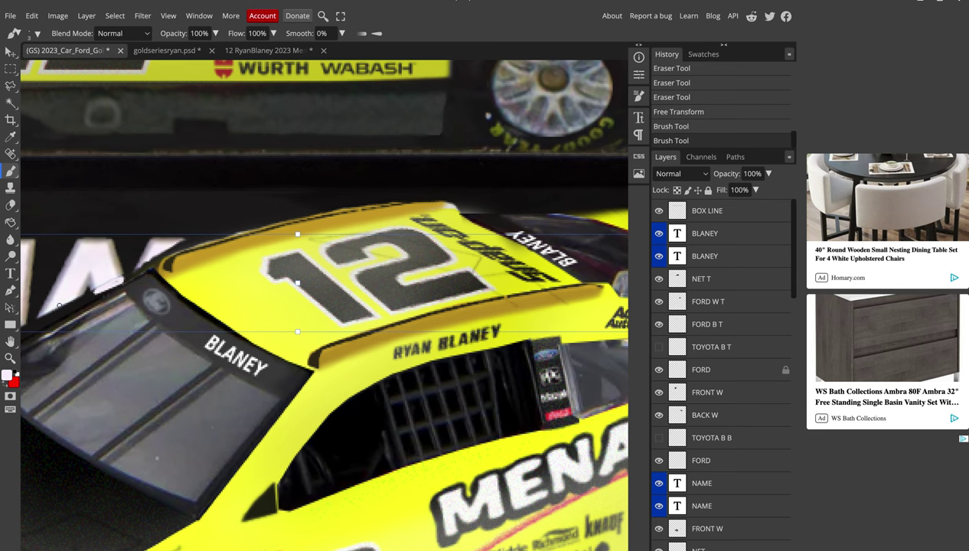
pyautogui.hscroll(-2, 59, 305)
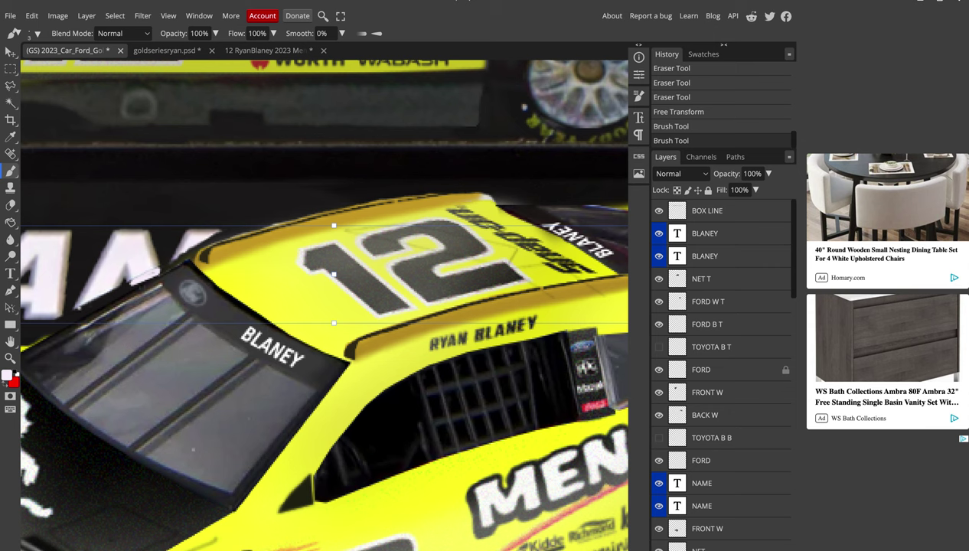
pyautogui.moveTo(77, 307); pyautogui.dragTo(87, 304)
pyautogui.moveTo(81, 303); pyautogui.dragTo(102, 297)
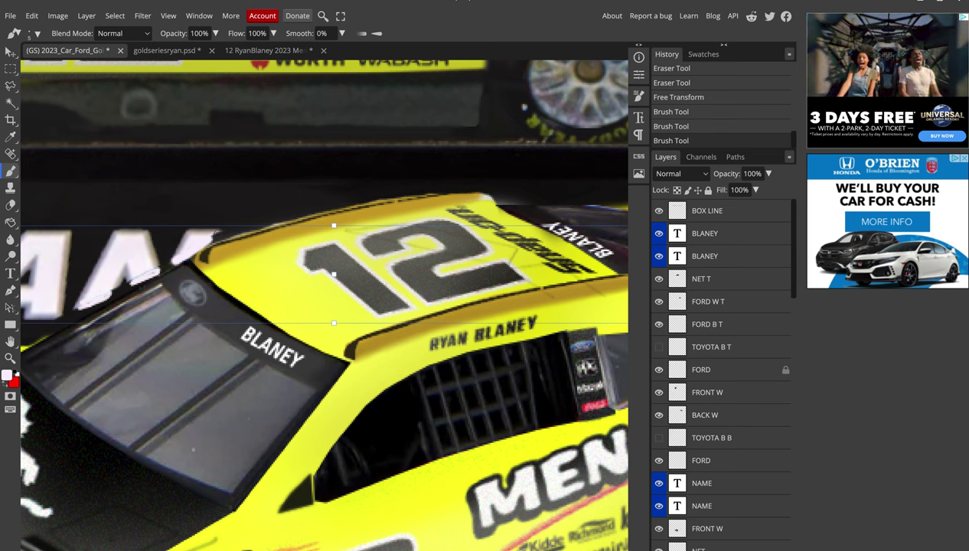
pyautogui.click(218, 234)
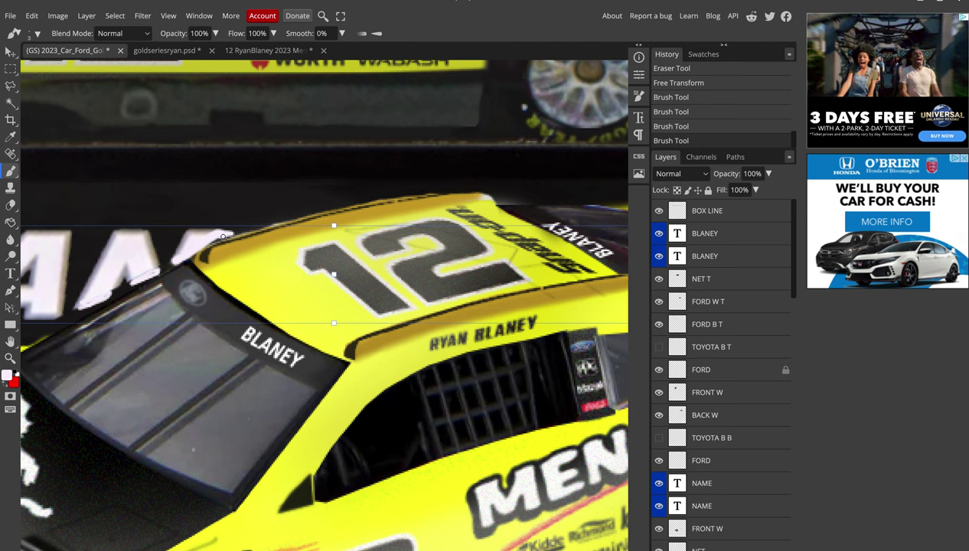
pyautogui.click(217, 239)
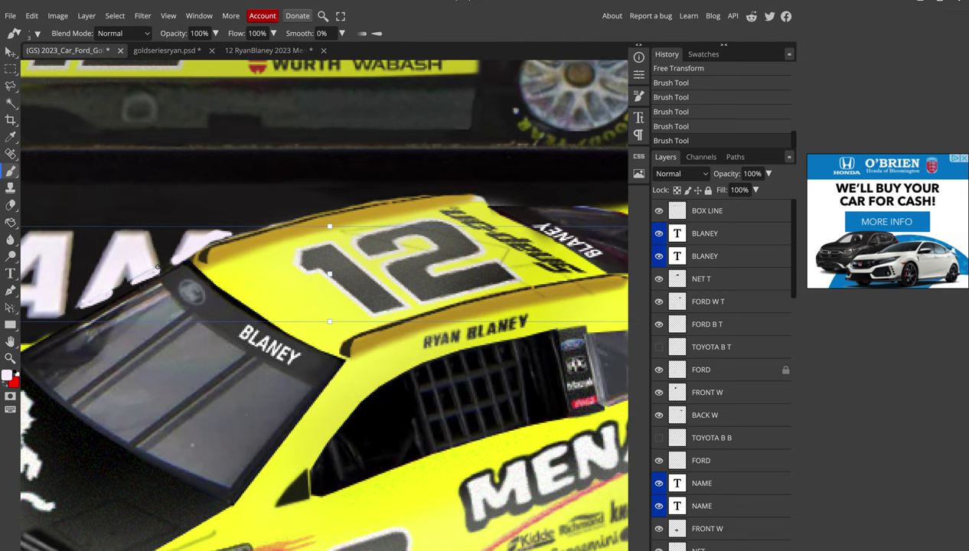
pyautogui.scroll(-5, 160, 266)
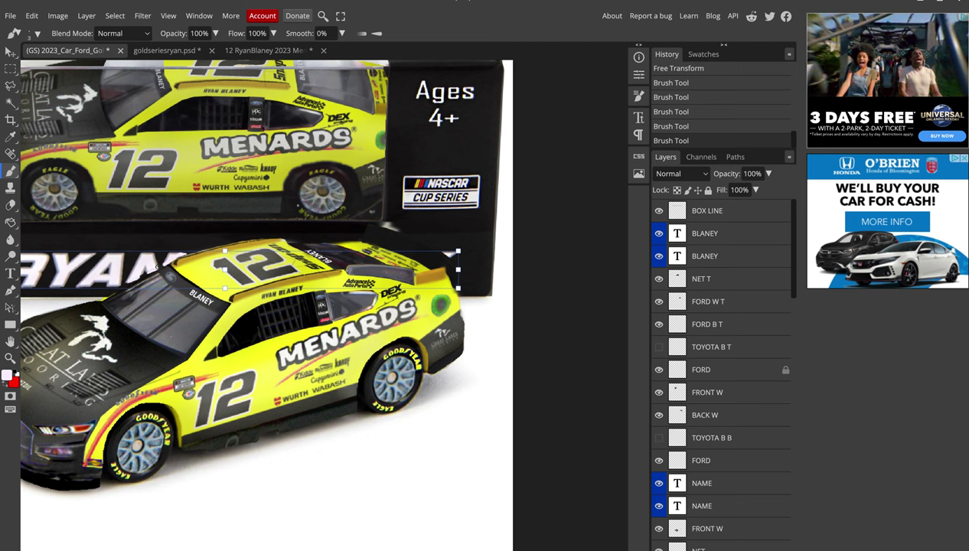
# Dab more white on the roof edge above the windshield and inspect the result
pyautogui.scroll(4, 146, 269)
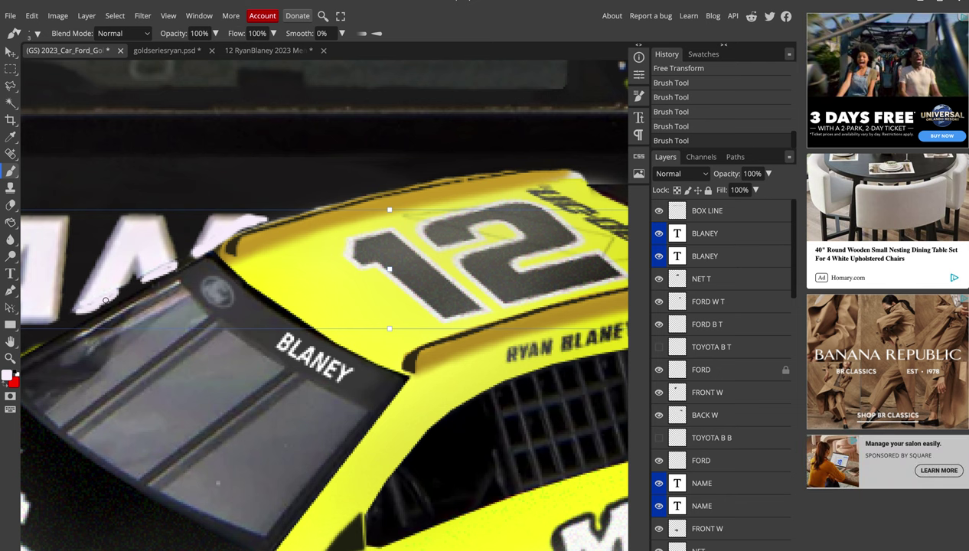
pyautogui.click(122, 284)
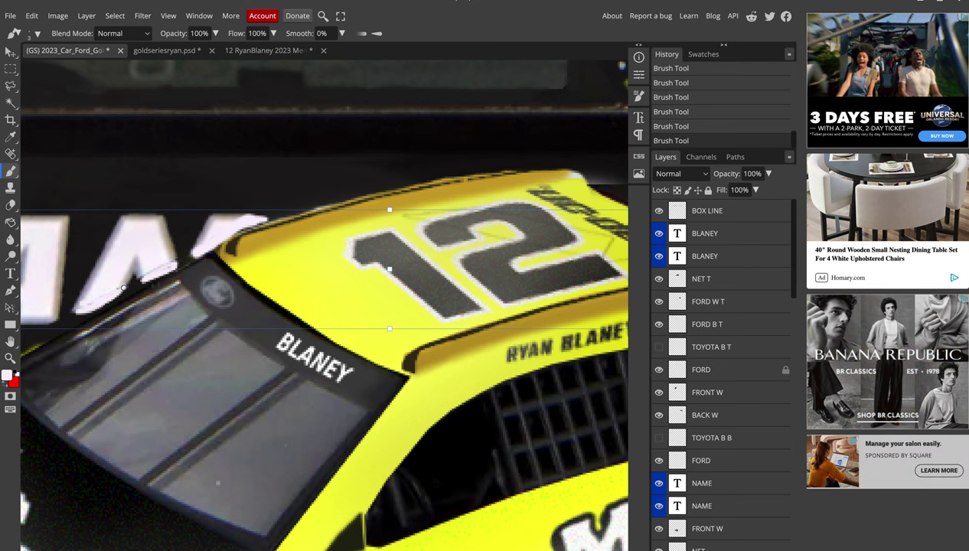
pyautogui.scroll(-3, 104, 304)
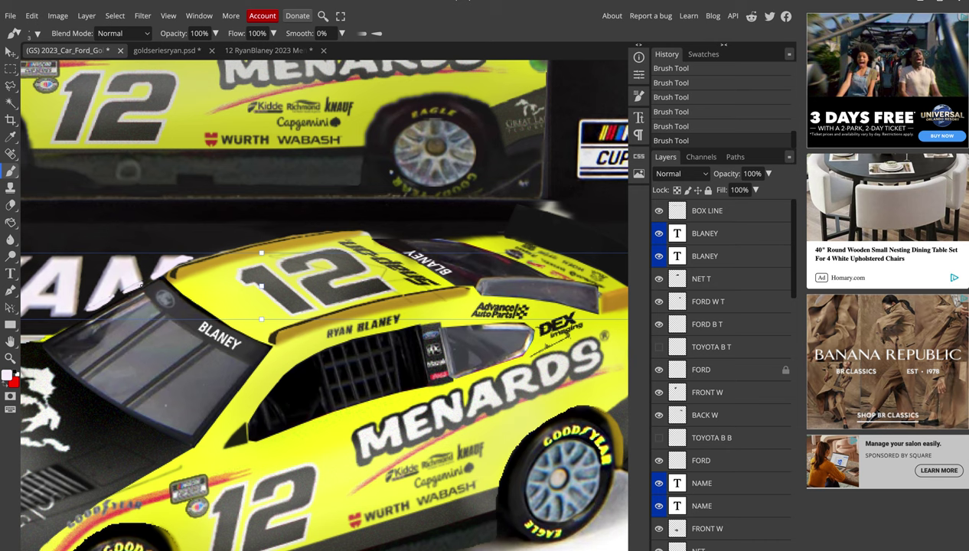
pyautogui.scroll(1, 133, 282)
pyautogui.scroll(2, 133, 282)
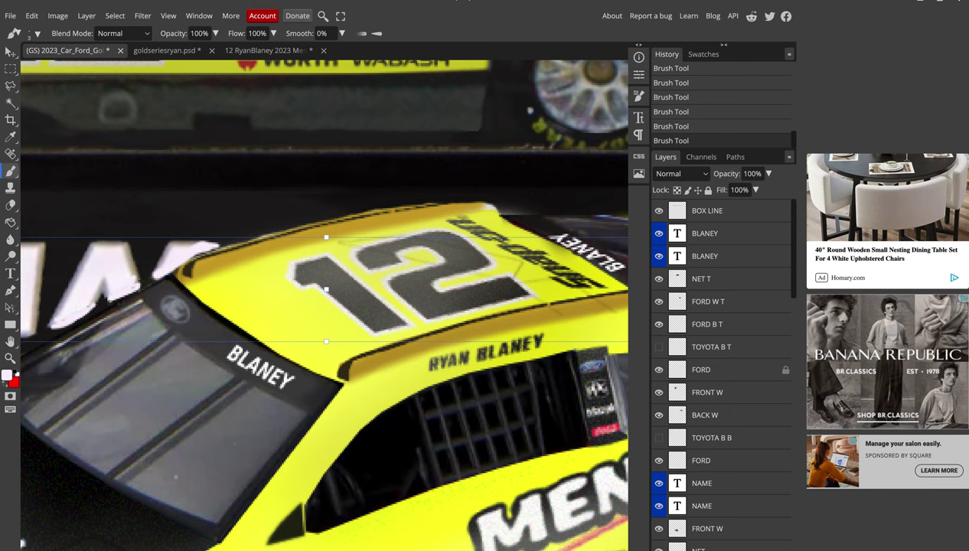
pyautogui.scroll(-1, 109, 302)
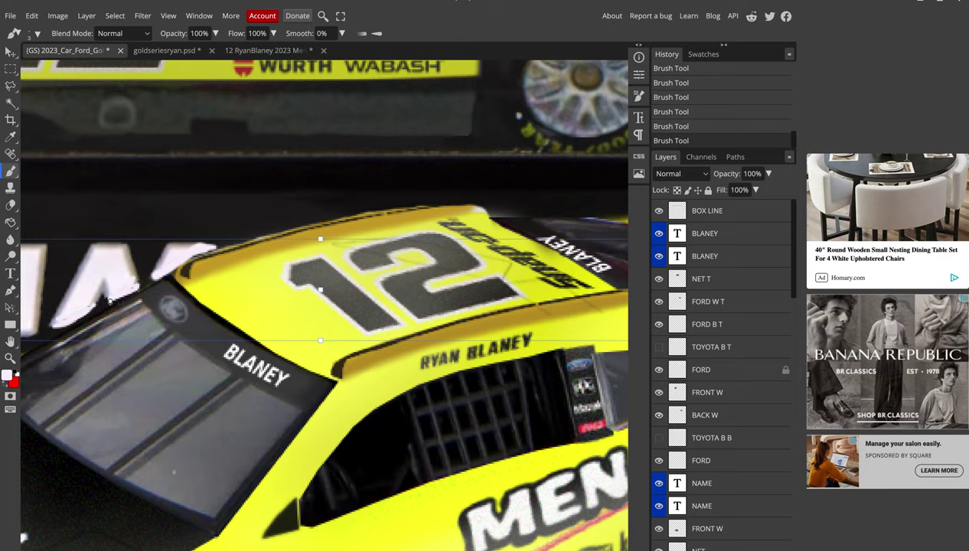
pyautogui.scroll(-5, 110, 303)
pyautogui.scroll(-2, 115, 300)
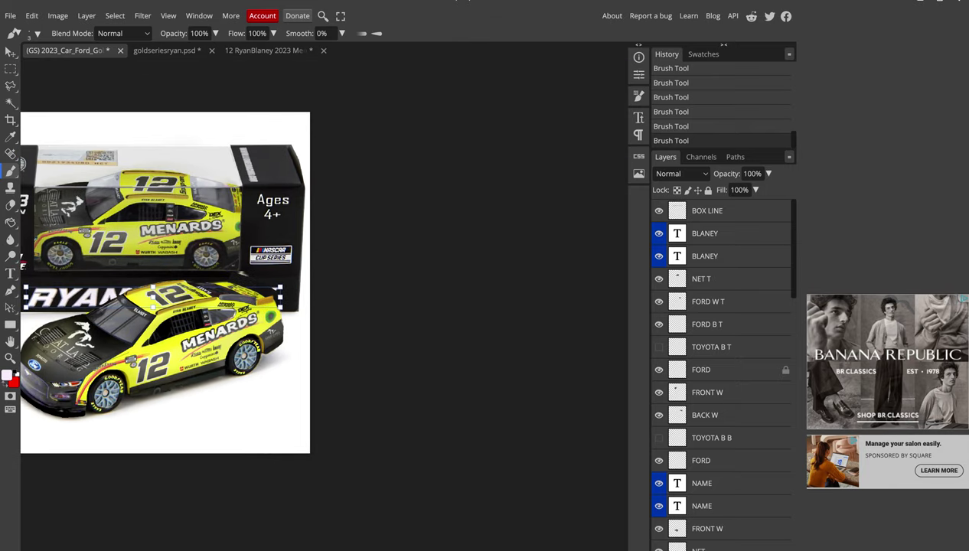
pyautogui.scroll(1, 93, 333)
pyautogui.scroll(2, 134, 271)
pyautogui.scroll(3, 134, 272)
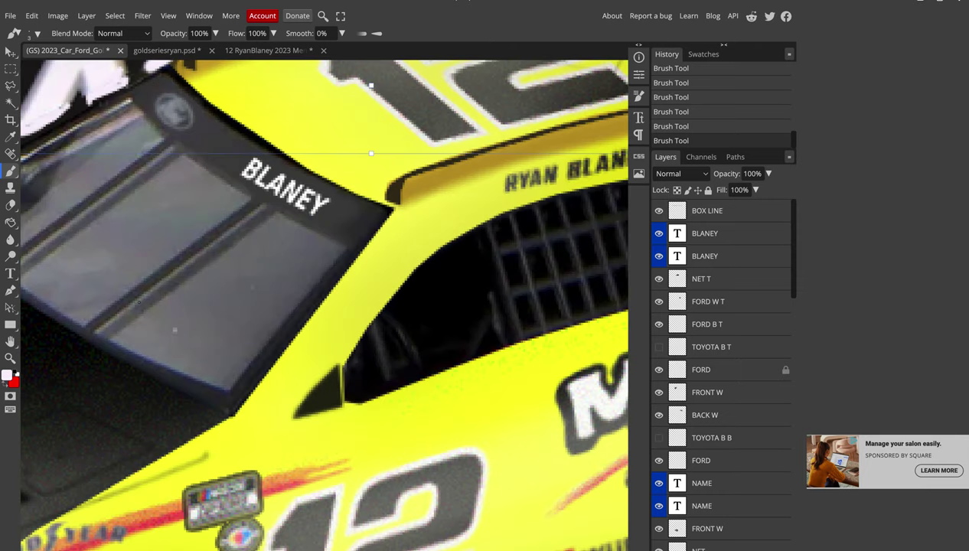
pyautogui.scroll(-2, 125, 218)
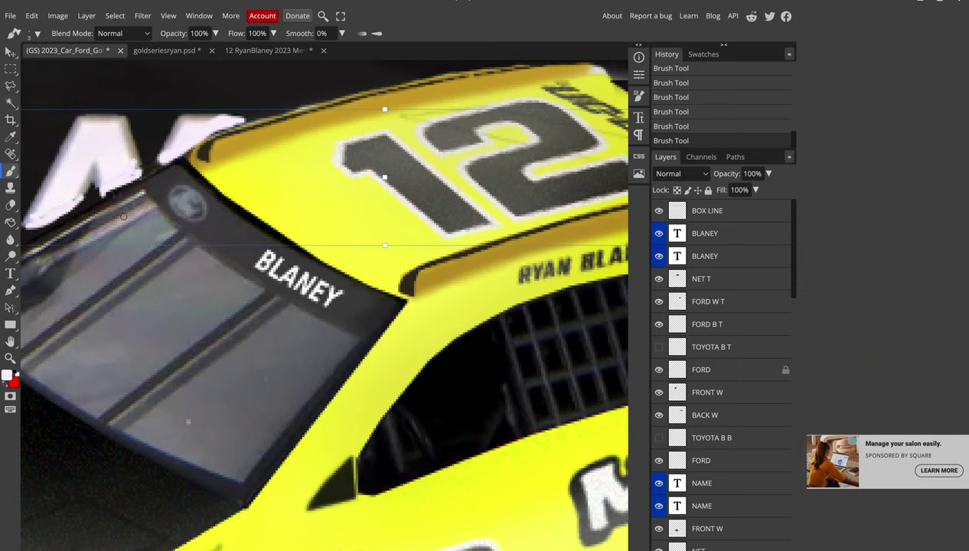
pyautogui.scroll(2, 138, 306)
# Sample a light grey from beside the windshield as the brush colour
pyautogui.press('i')
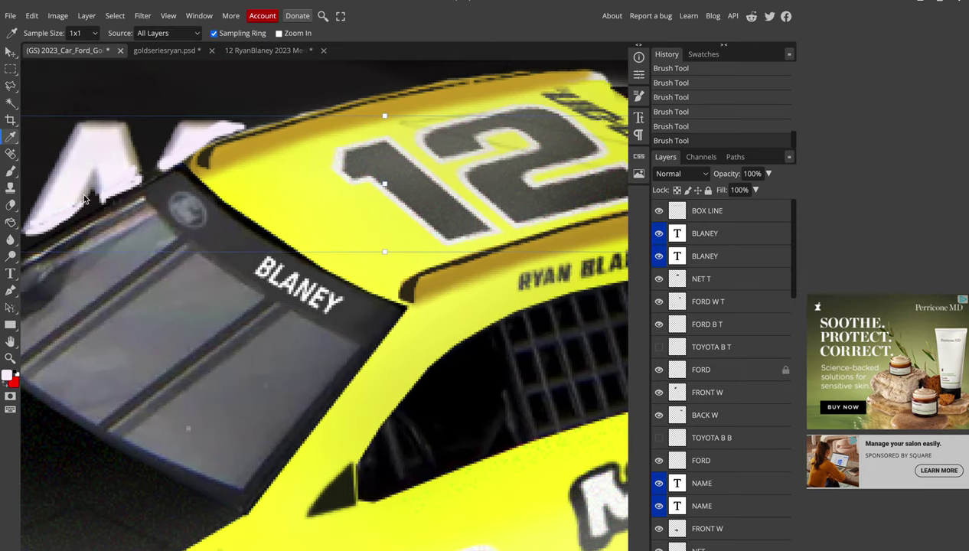
pyautogui.click(86, 194)
pyautogui.press('b')
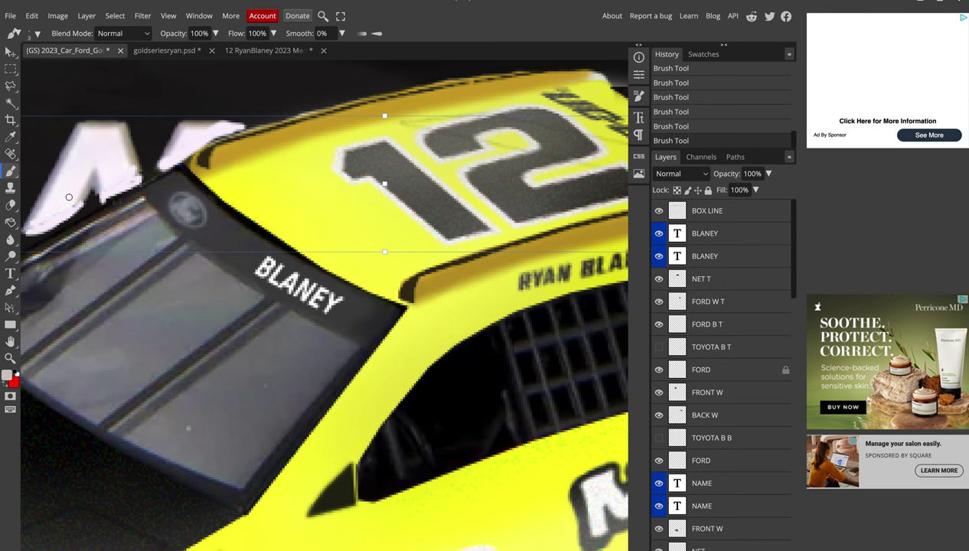
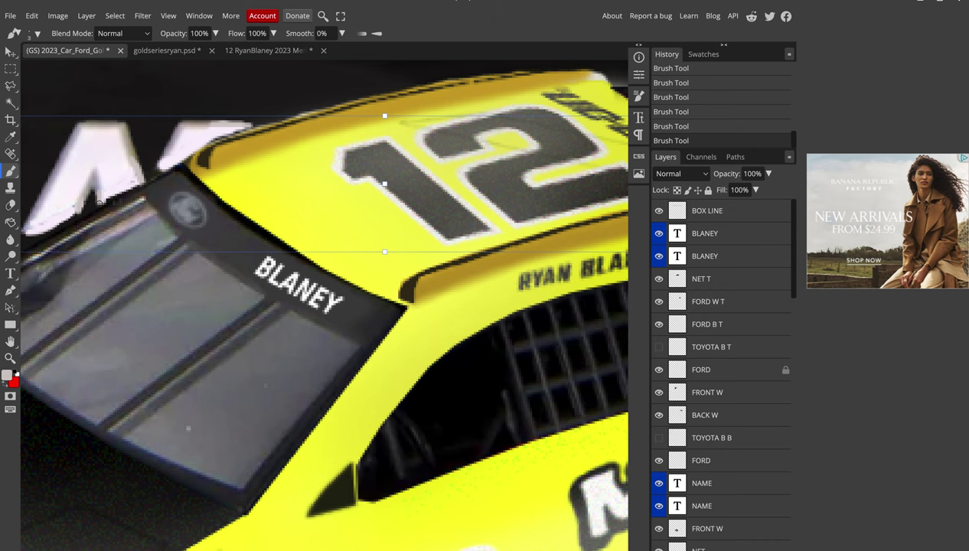
# Undo and then redo the last brush stroke while inspecting the mockup
pyautogui.scroll(-3, 98, 202)
pyautogui.scroll(-2, 98, 202)
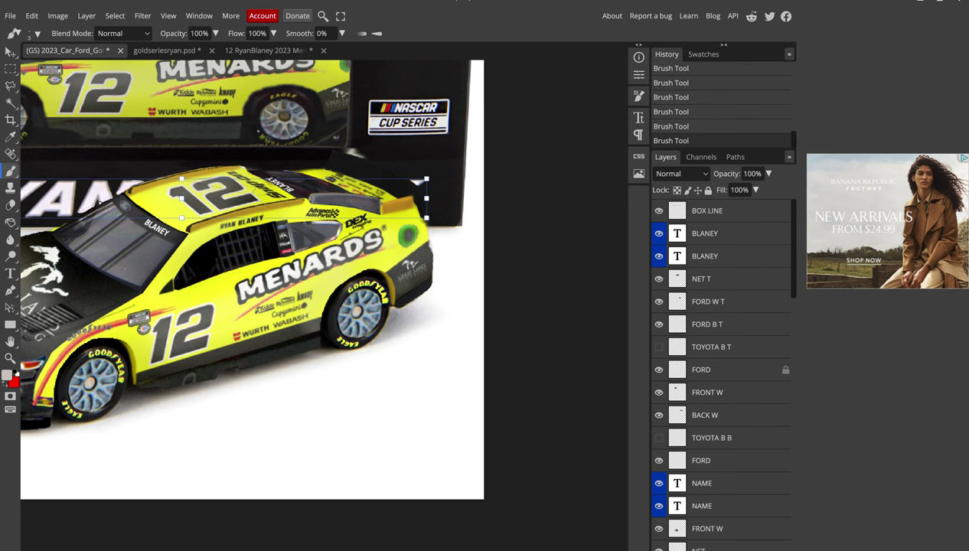
pyautogui.scroll(1, 81, 205)
pyautogui.scroll(2, 81, 206)
pyautogui.scroll(3, 81, 205)
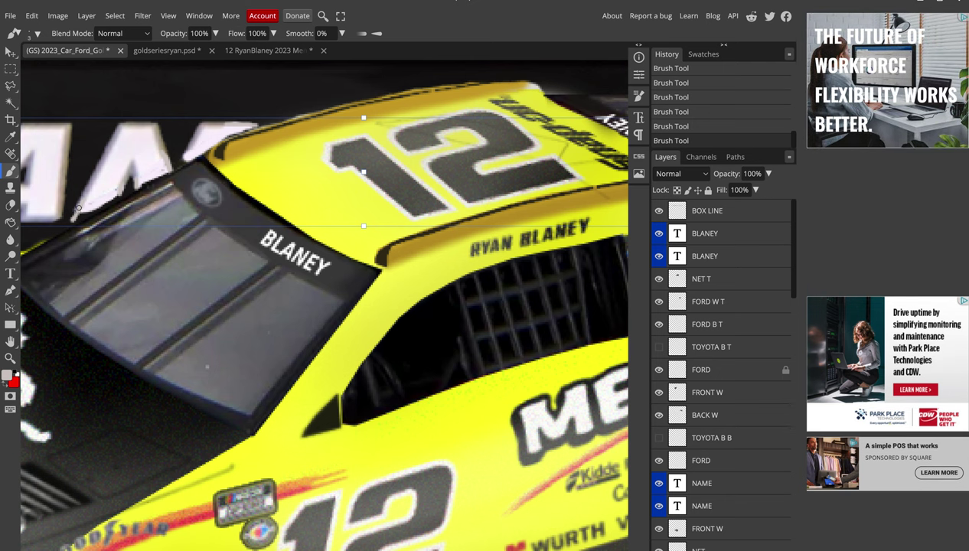
pyautogui.hotkey('ctrl', 'z')
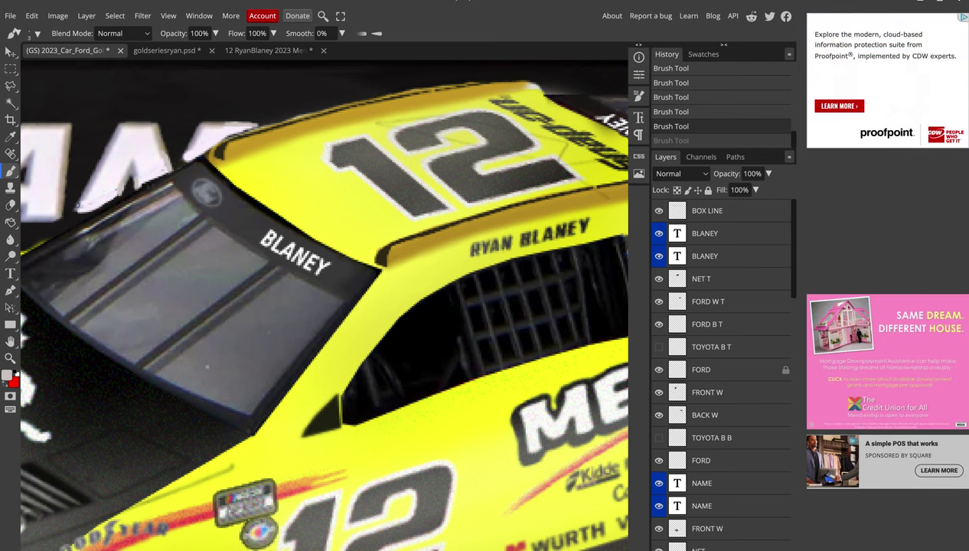
pyautogui.hotkey('ctrl', 'shift', 'z')
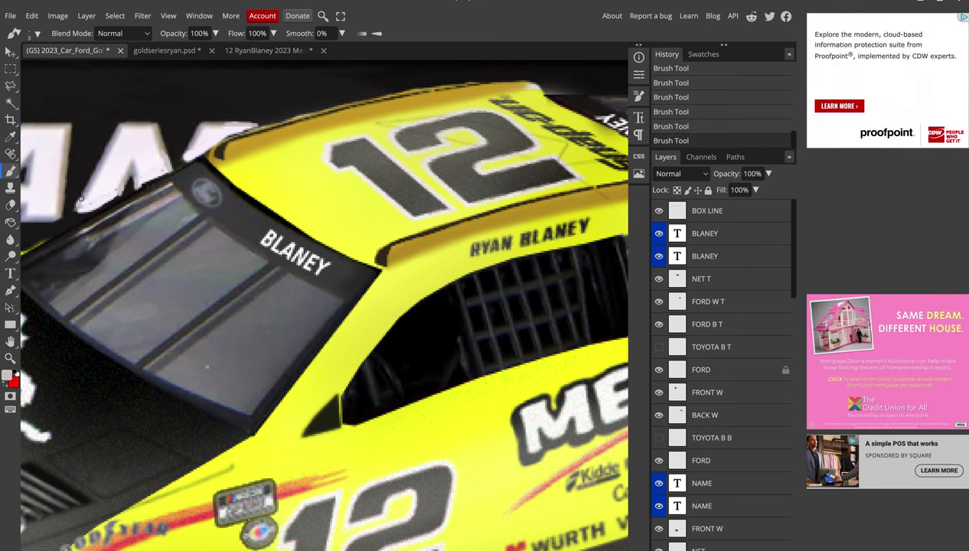
pyautogui.scroll(-3, 80, 198)
pyautogui.scroll(-1, 81, 198)
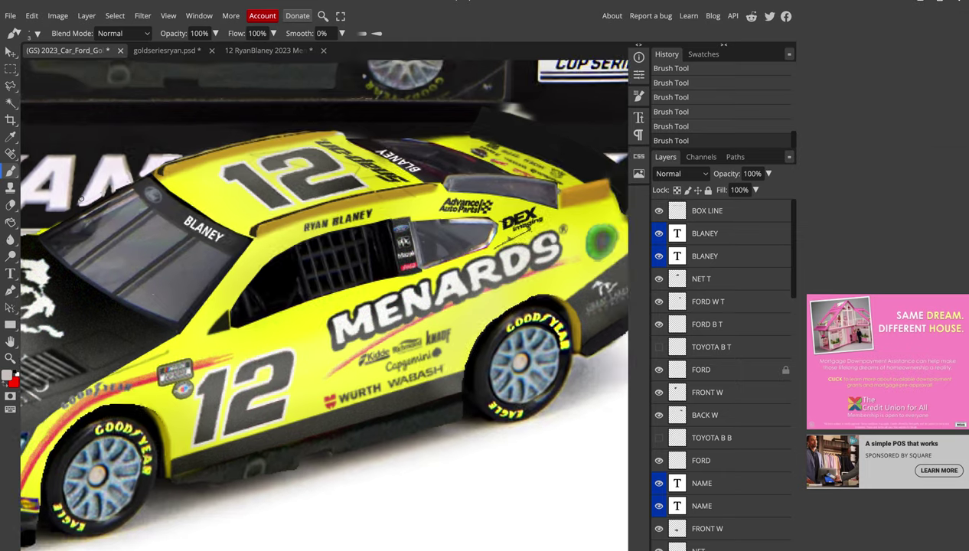
pyautogui.scroll(-1, 81, 198)
pyautogui.scroll(-1, 80, 196)
pyautogui.scroll(-1, 81, 196)
pyautogui.scroll(-1, 80, 195)
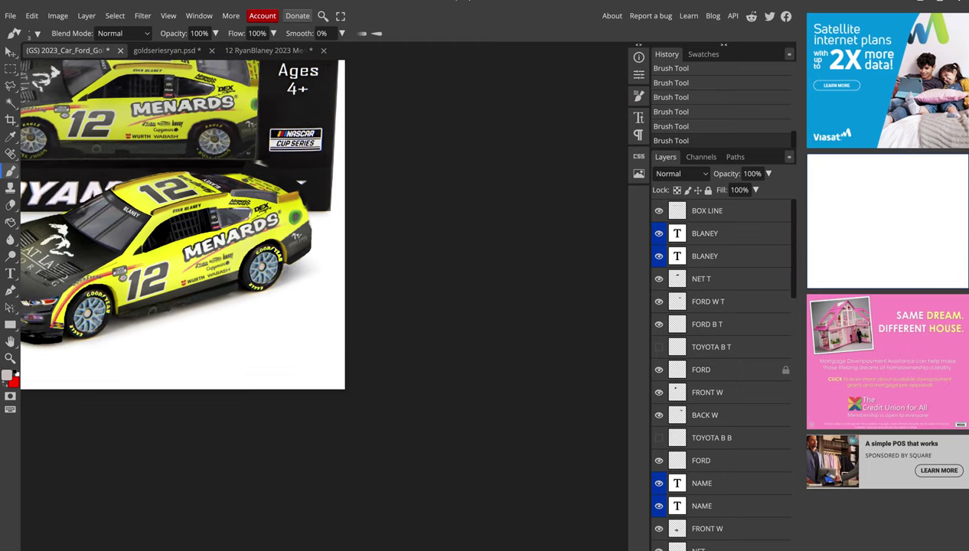
pyautogui.scroll(1, 79, 195)
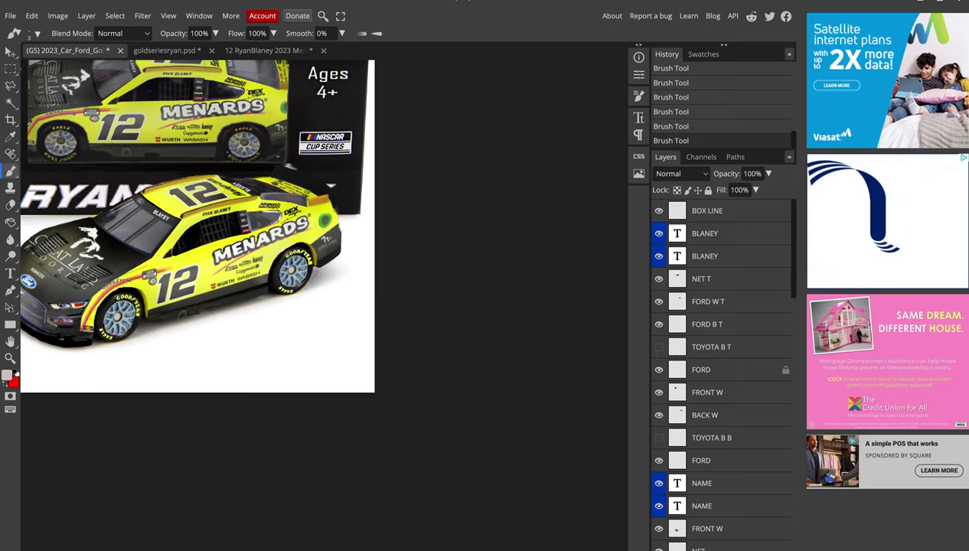
pyautogui.scroll(-1, 80, 196)
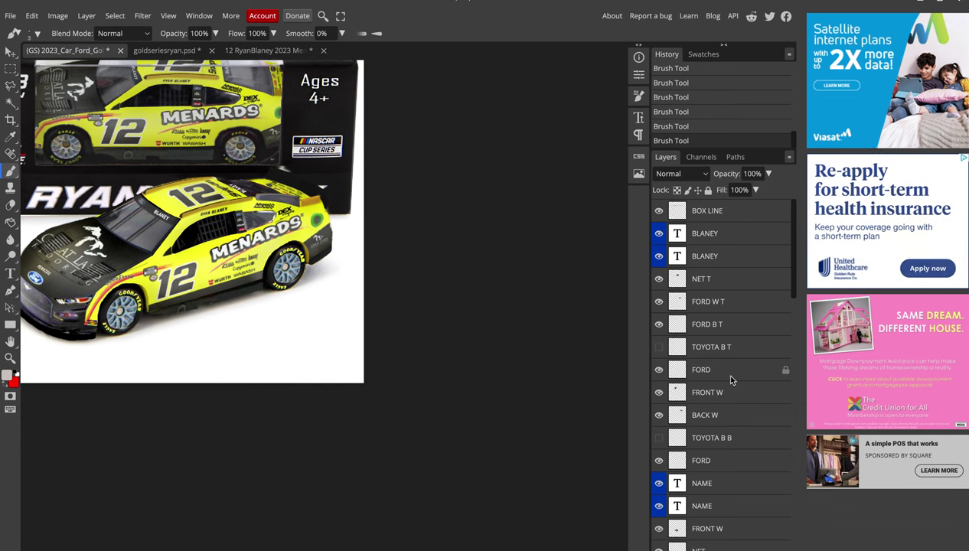
pyautogui.scroll(-1, 730, 381)
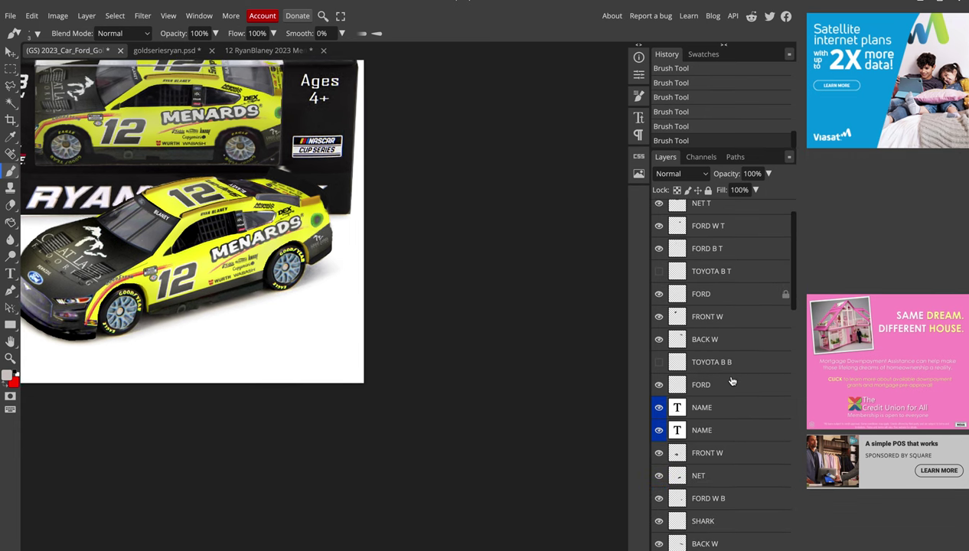
pyautogui.scroll(1, 731, 381)
pyautogui.scroll(1, 730, 380)
pyautogui.scroll(1, 730, 380)
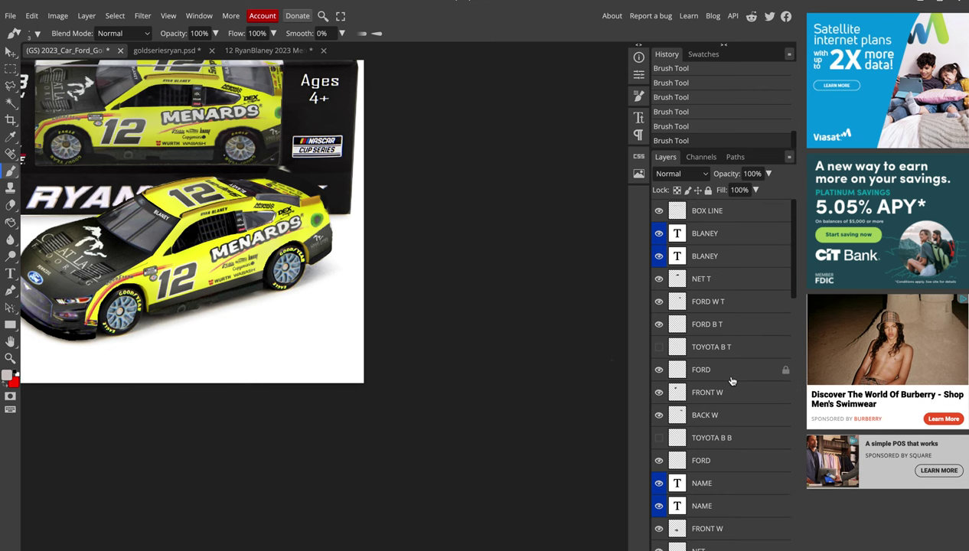
pyautogui.scroll(-3, 731, 380)
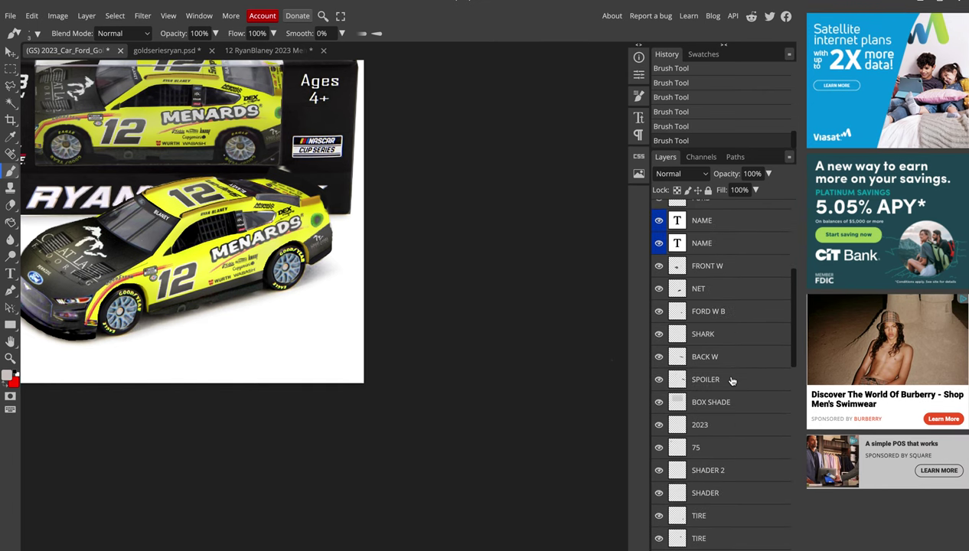
pyautogui.scroll(-1, 714, 413)
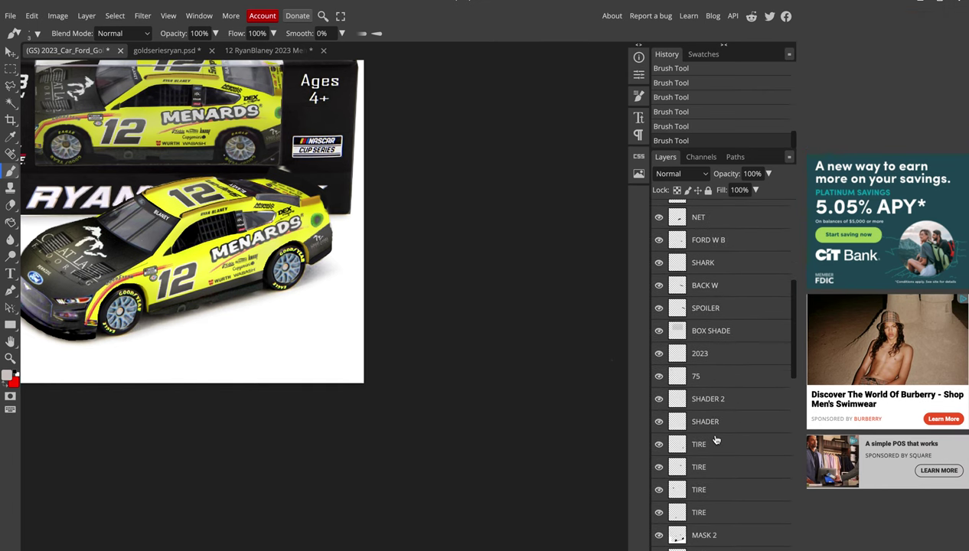
pyautogui.scroll(-2, 711, 344)
# Apply Hue/Saturation to the SHARK layer: Hue 15, Saturation 20, Lightness 2
pyautogui.click(709, 252)
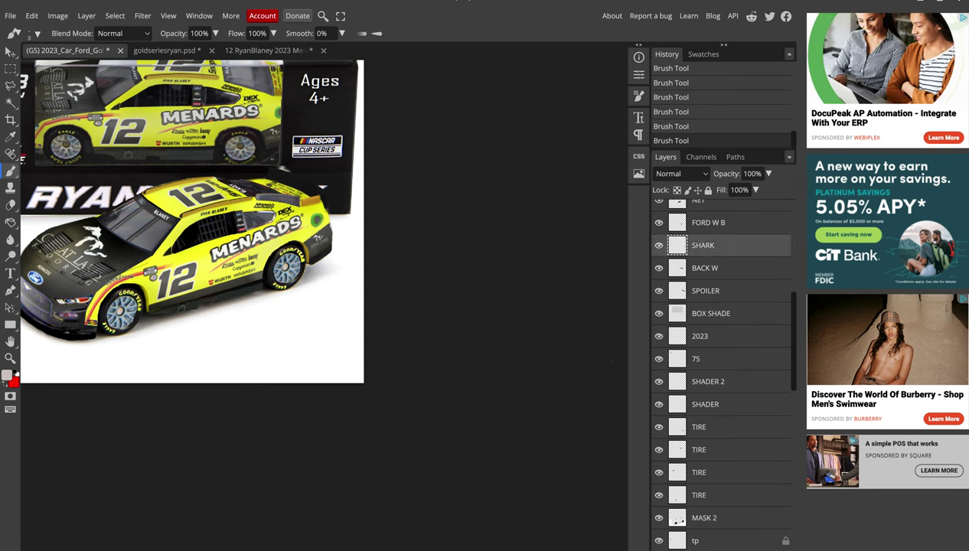
pyautogui.click(58, 15)
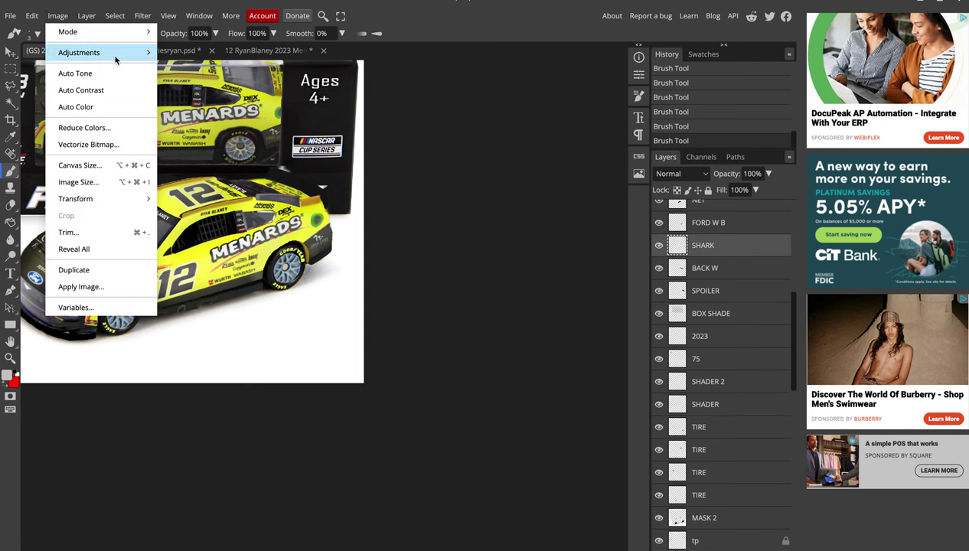
pyautogui.moveTo(79, 52)
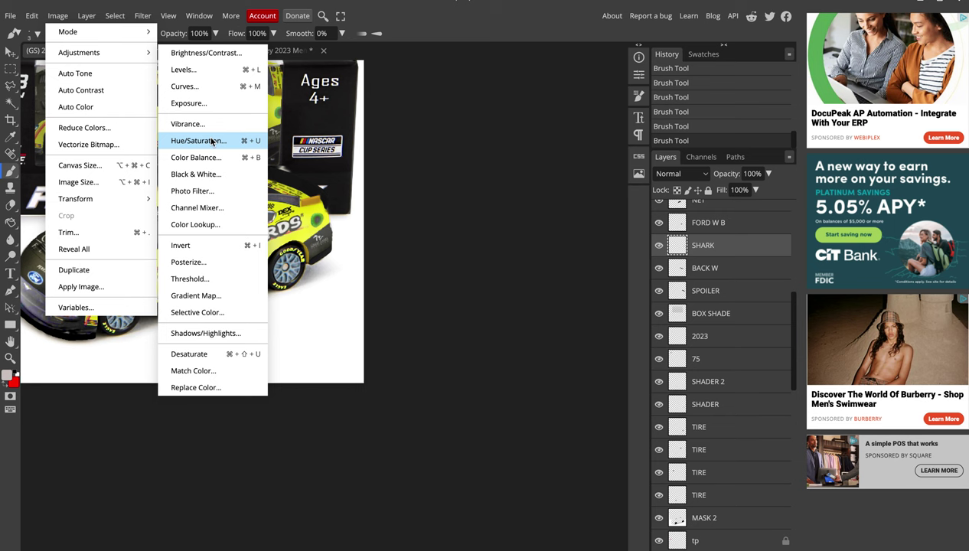
pyautogui.click(188, 146)
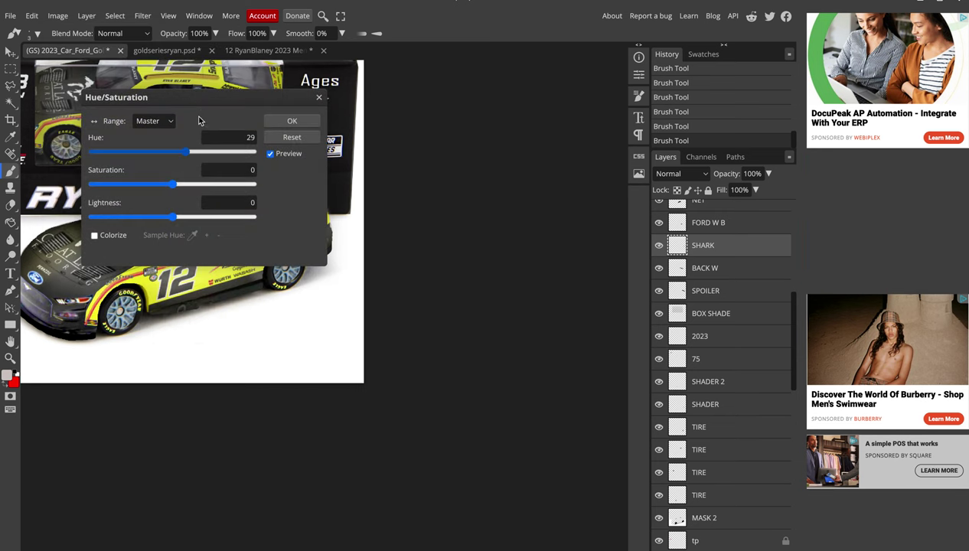
pyautogui.moveTo(204, 102); pyautogui.dragTo(270, 332)
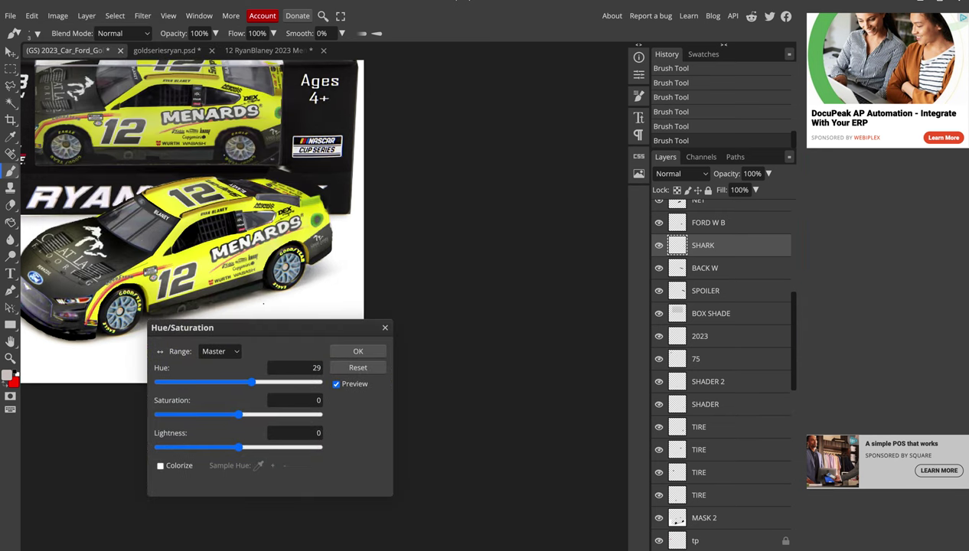
pyautogui.moveTo(239, 414)
pyautogui.mouseDown()
pyautogui.moveTo(255, 416)
pyautogui.moveTo(256, 447)
pyautogui.moveTo(238, 447)
pyautogui.mouseUp()
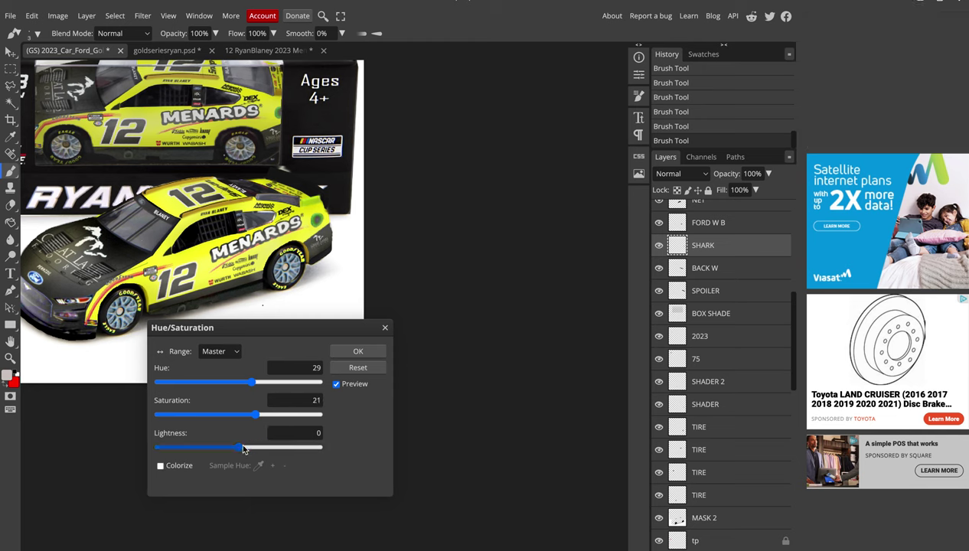
pyautogui.click(252, 446)
pyautogui.moveTo(252, 382)
pyautogui.mouseDown()
pyautogui.moveTo(255, 416)
pyautogui.moveTo(240, 450)
pyautogui.mouseUp()
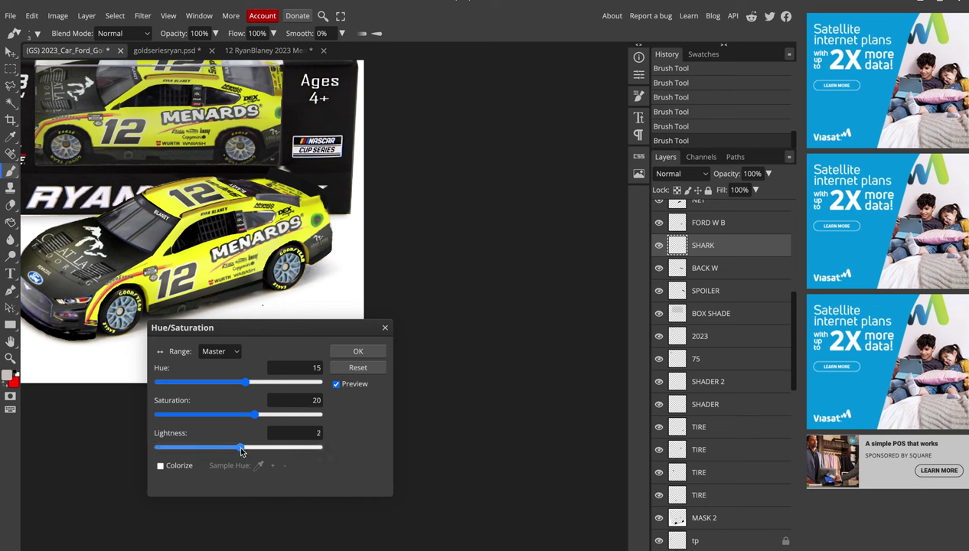
pyautogui.click(342, 354)
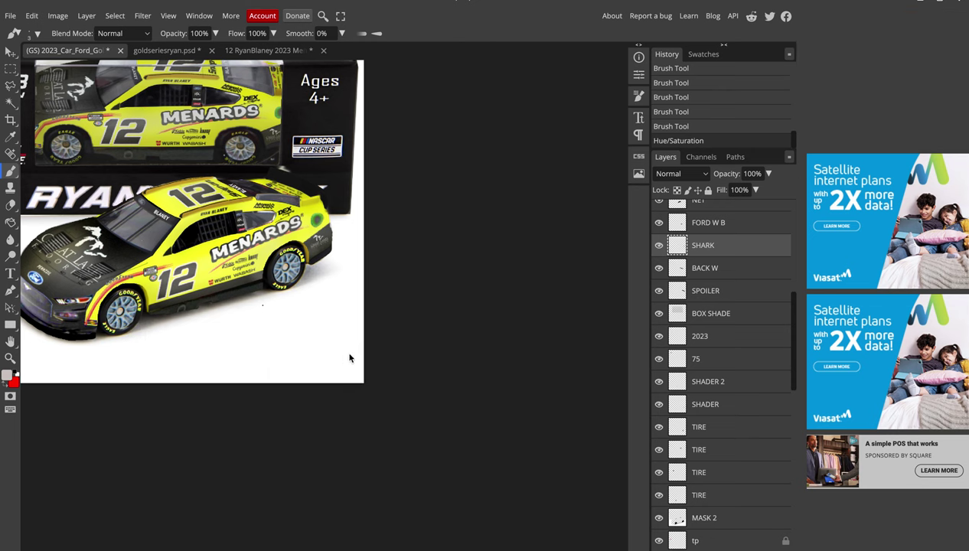
# Select the SHARK copy layer and try Colorize in Hue/Saturation, then turn it off
pyautogui.scroll(-2, 712, 295)
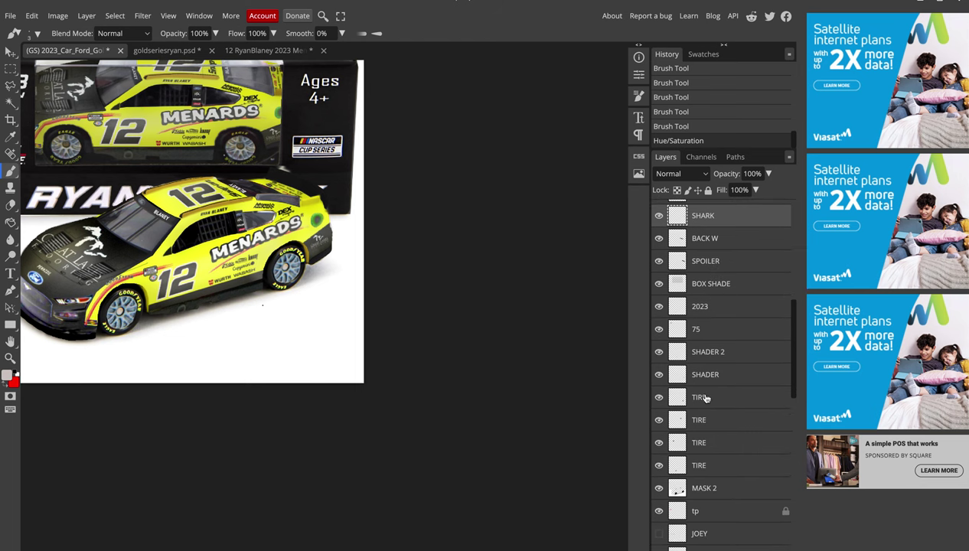
pyautogui.scroll(-2, 702, 391)
pyautogui.scroll(-2, 702, 391)
pyautogui.scroll(-1, 702, 391)
pyautogui.scroll(-1, 703, 391)
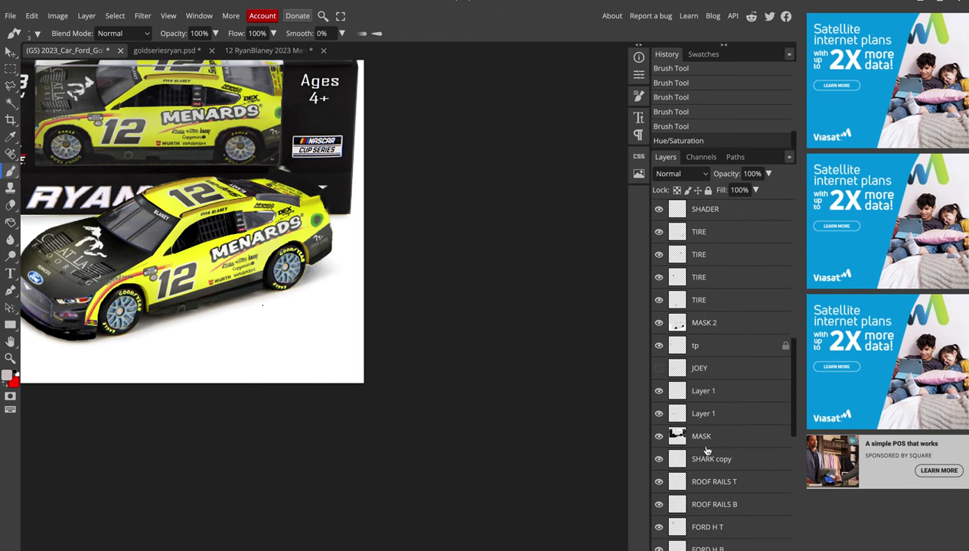
pyautogui.click(700, 458)
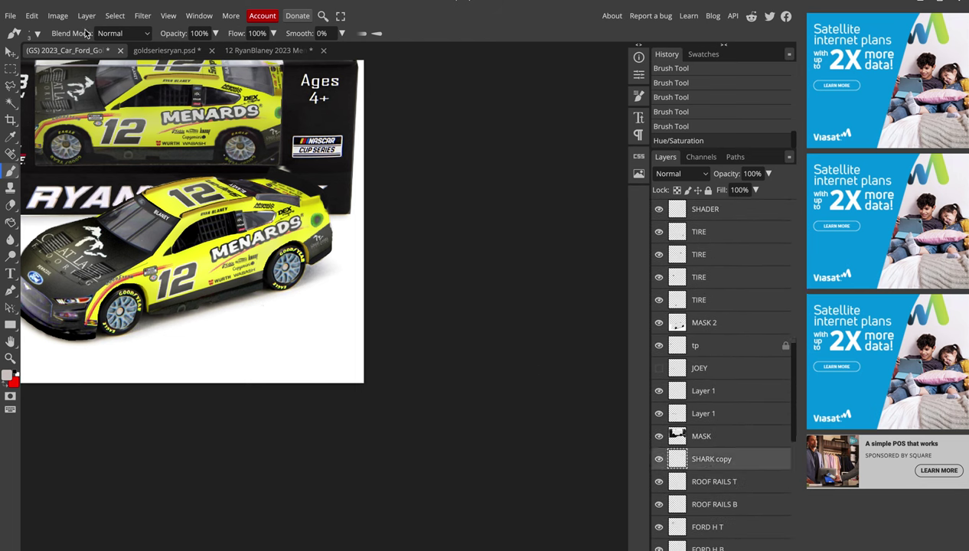
pyautogui.click(57, 16)
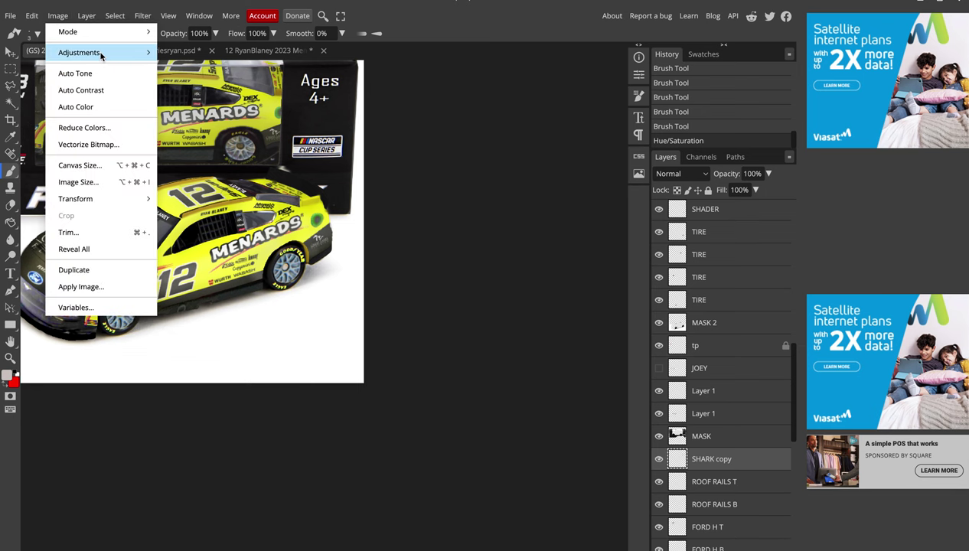
pyautogui.moveTo(79, 52)
pyautogui.click(191, 144)
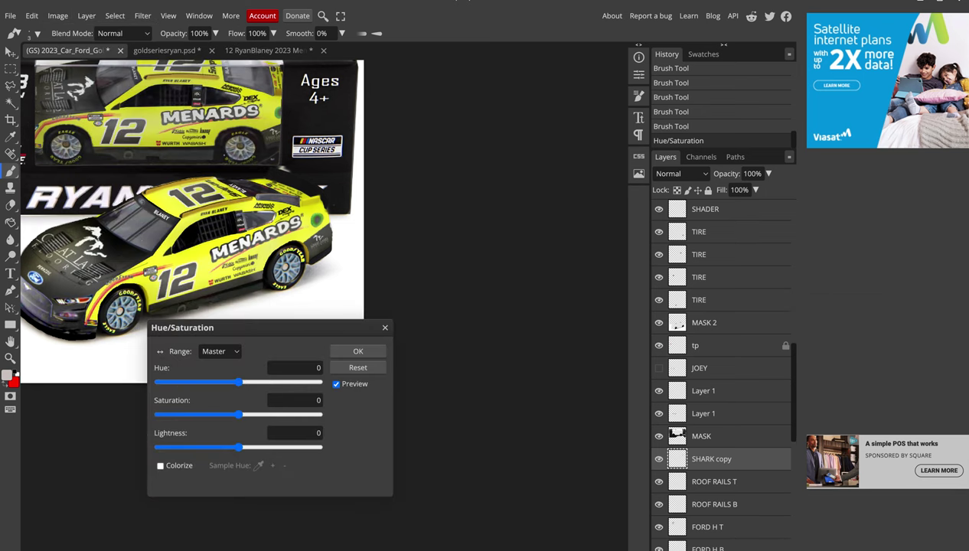
pyautogui.click(160, 465)
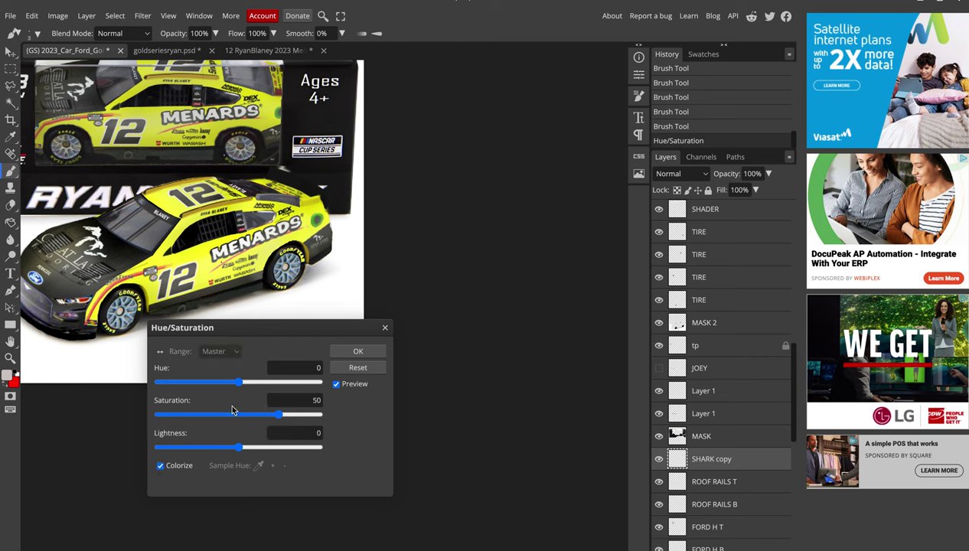
pyautogui.click(249, 382)
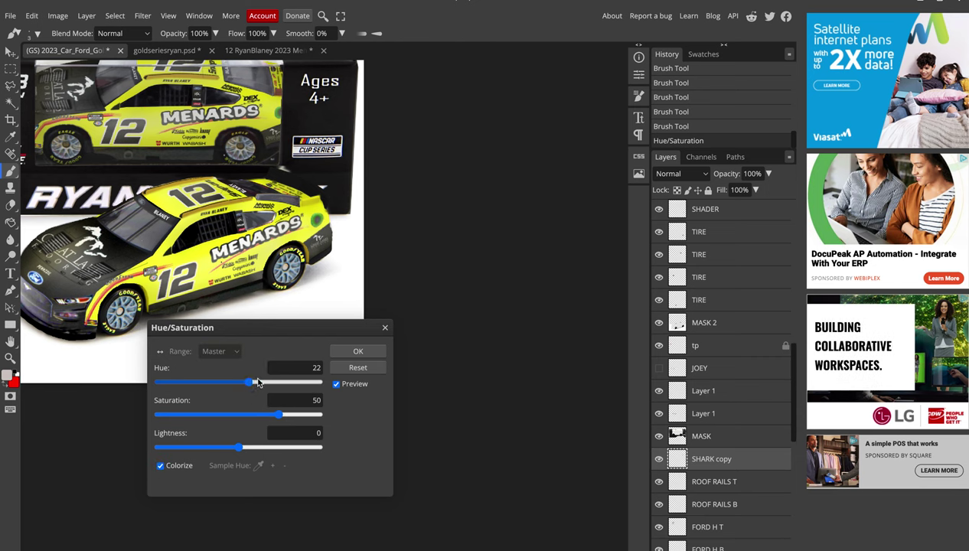
pyautogui.click(160, 465)
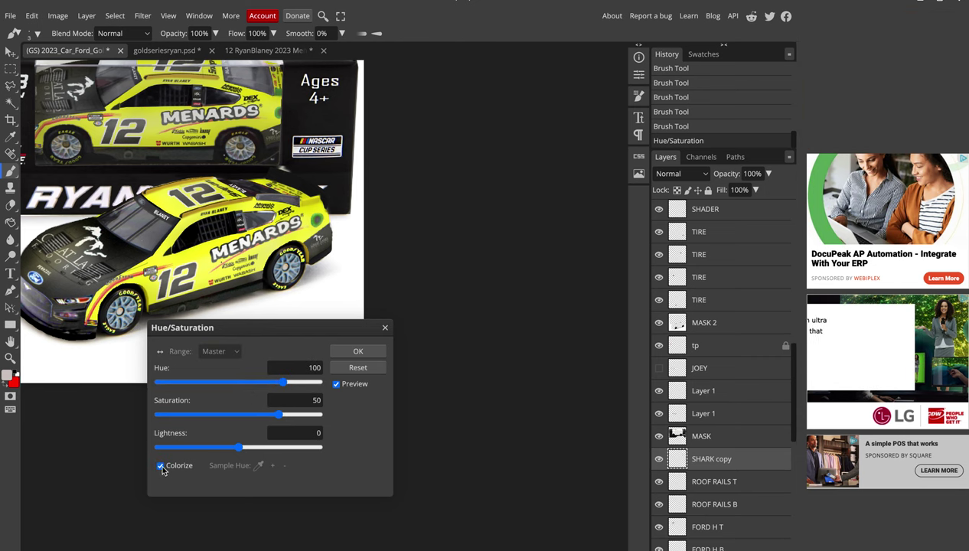
# Set the SHARK copy to Hue 8, Saturation 57, Lightness -2 and apply
pyautogui.moveTo(238, 447); pyautogui.dragTo(219, 447)
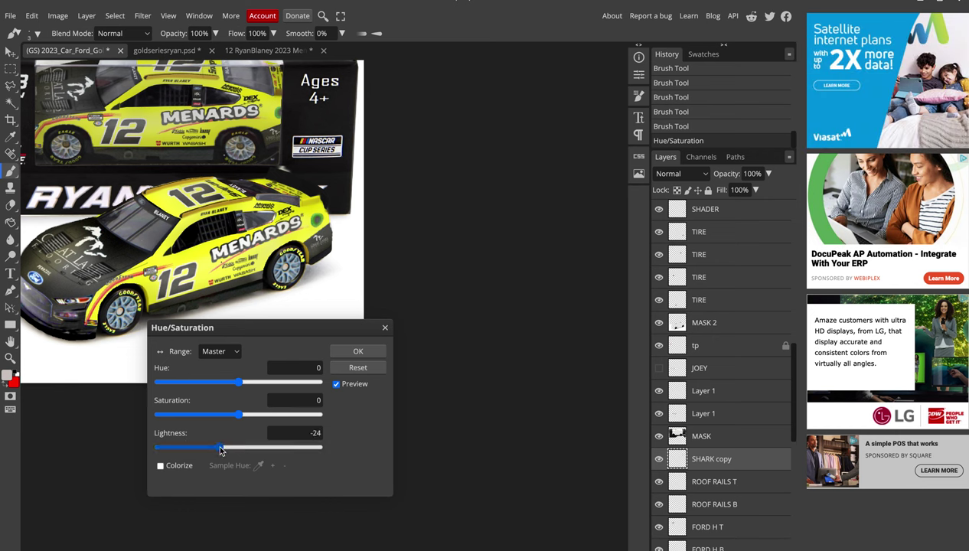
pyautogui.moveTo(240, 383)
pyautogui.mouseDown()
pyautogui.moveTo(268, 414)
pyautogui.moveTo(284, 415)
pyautogui.mouseUp()
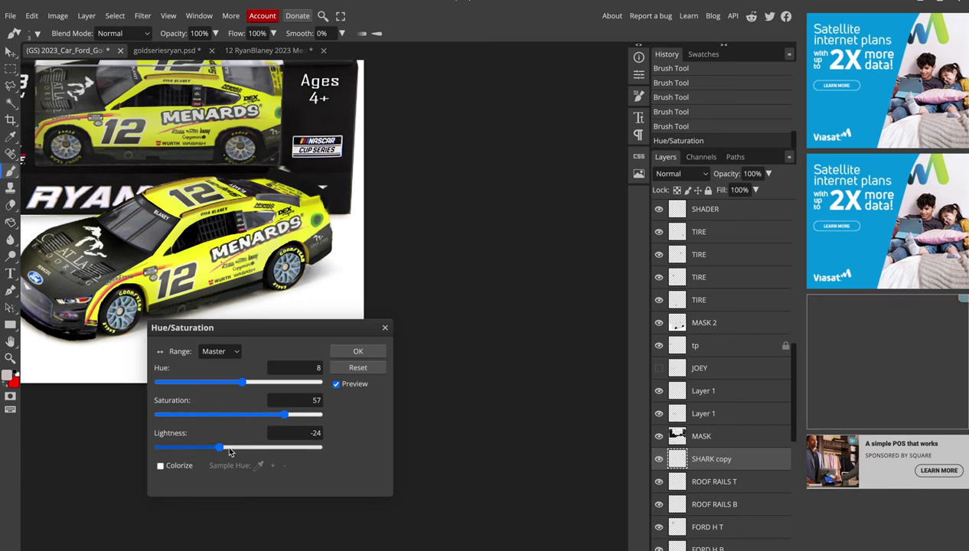
pyautogui.click(228, 448)
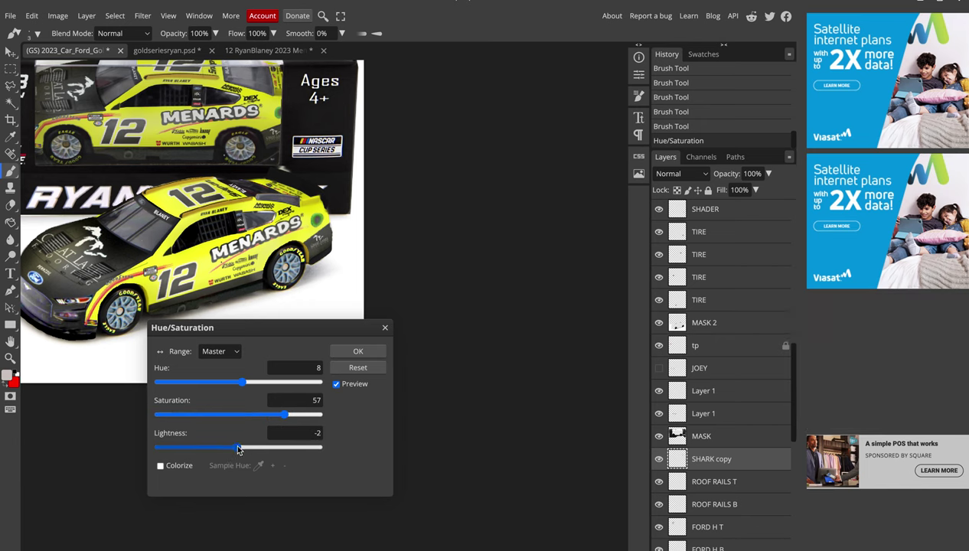
pyautogui.click(346, 354)
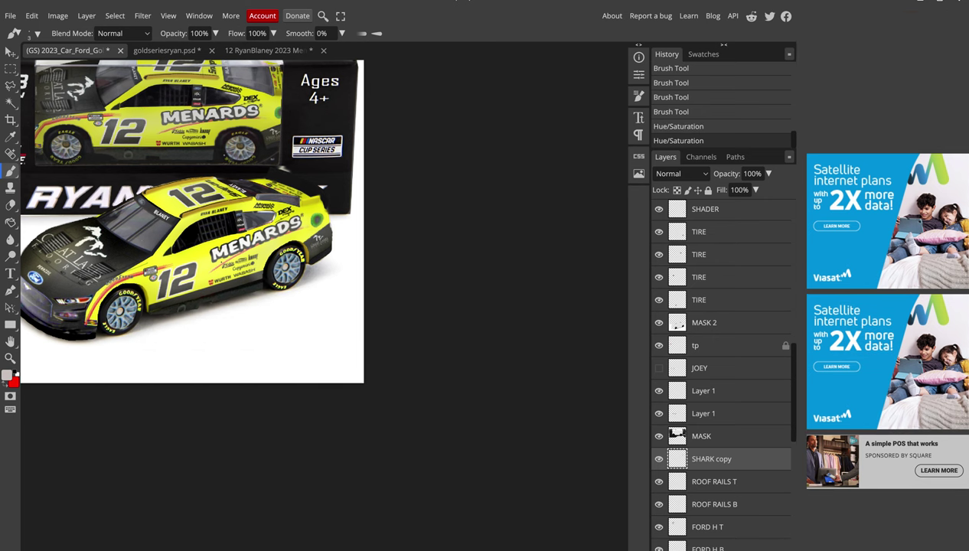
# Select the SPOILER layer and start adjusting its hue and saturation in Hue/Saturation
pyautogui.moveTo(344, 357); pyautogui.dragTo(400, 388)
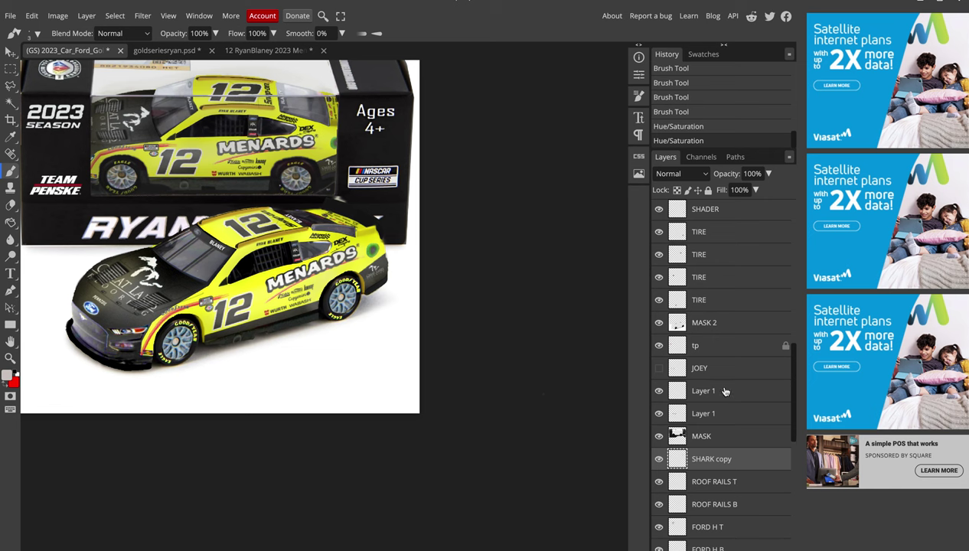
pyautogui.scroll(-5, 719, 348)
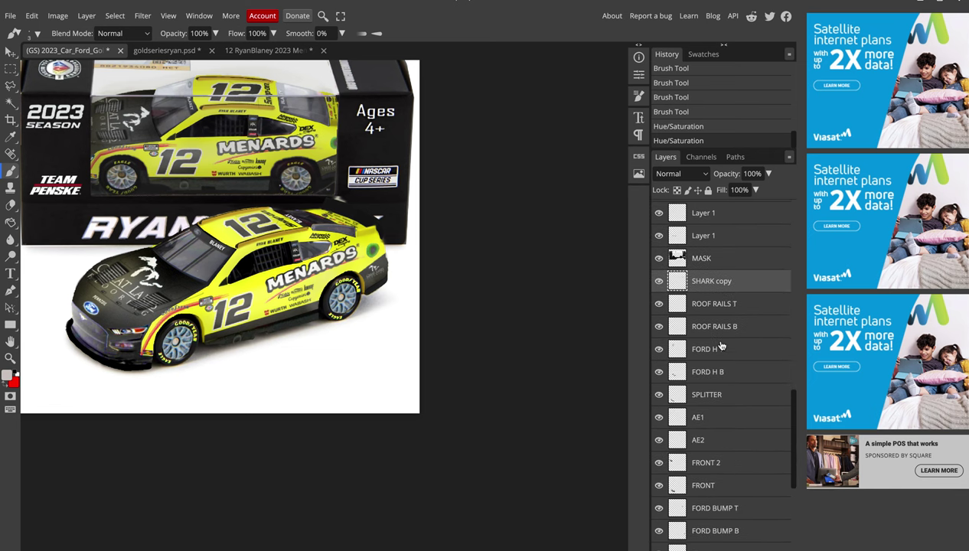
pyautogui.scroll(-1, 704, 402)
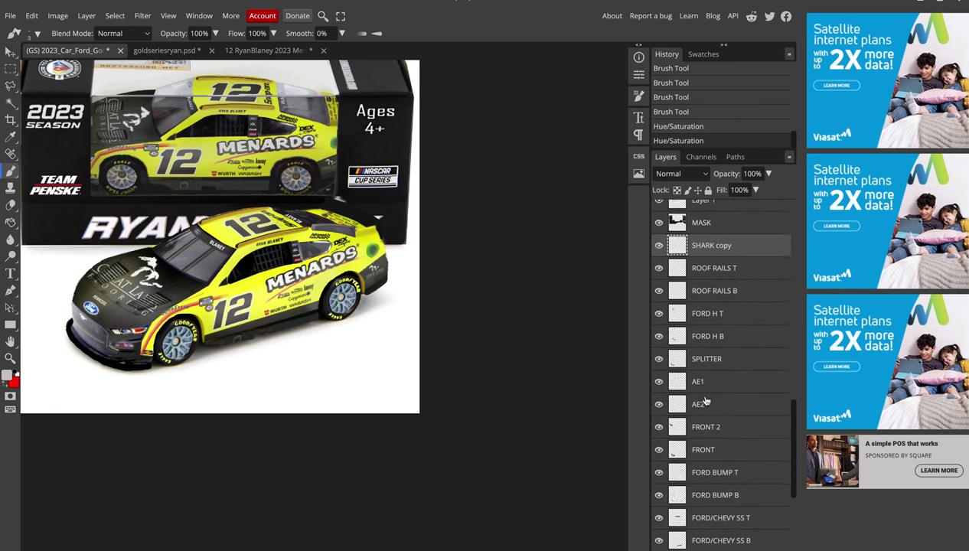
pyautogui.scroll(2, 706, 401)
pyautogui.scroll(4, 706, 401)
pyautogui.scroll(1, 706, 401)
pyautogui.scroll(1, 705, 401)
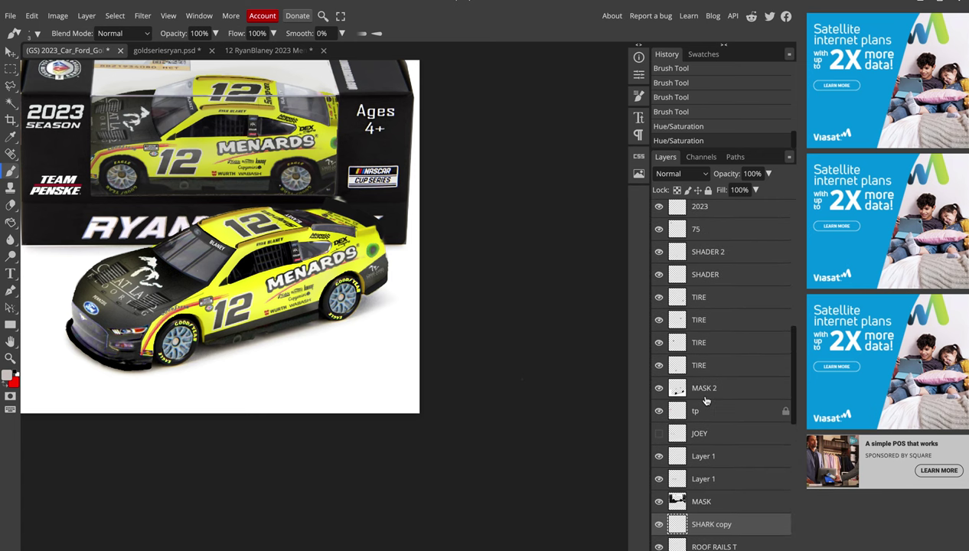
pyautogui.scroll(4, 705, 400)
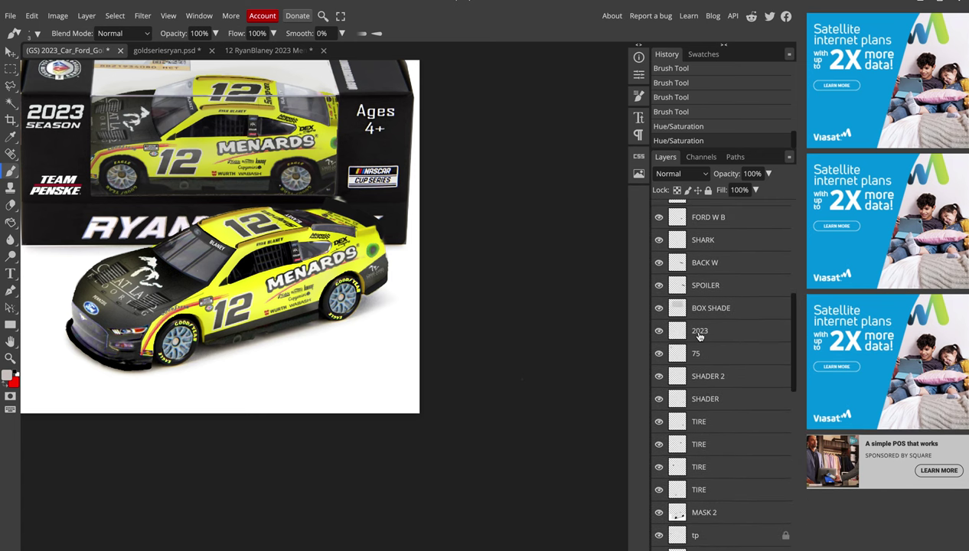
pyautogui.click(682, 287)
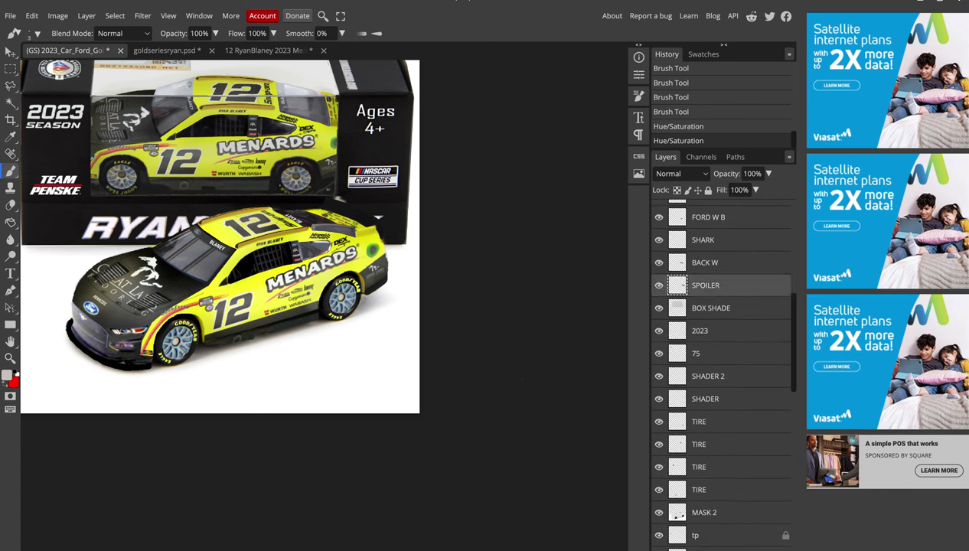
pyautogui.click(58, 16)
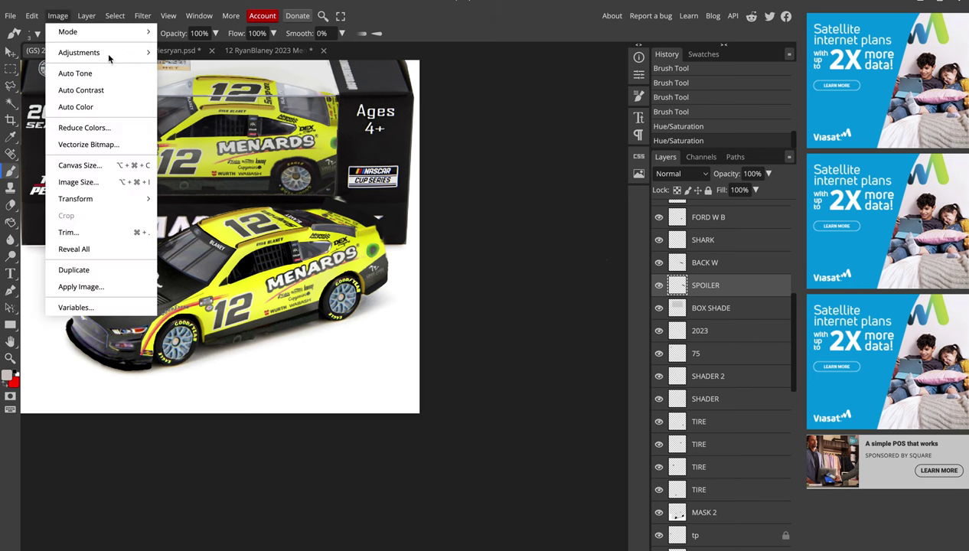
pyautogui.moveTo(79, 52)
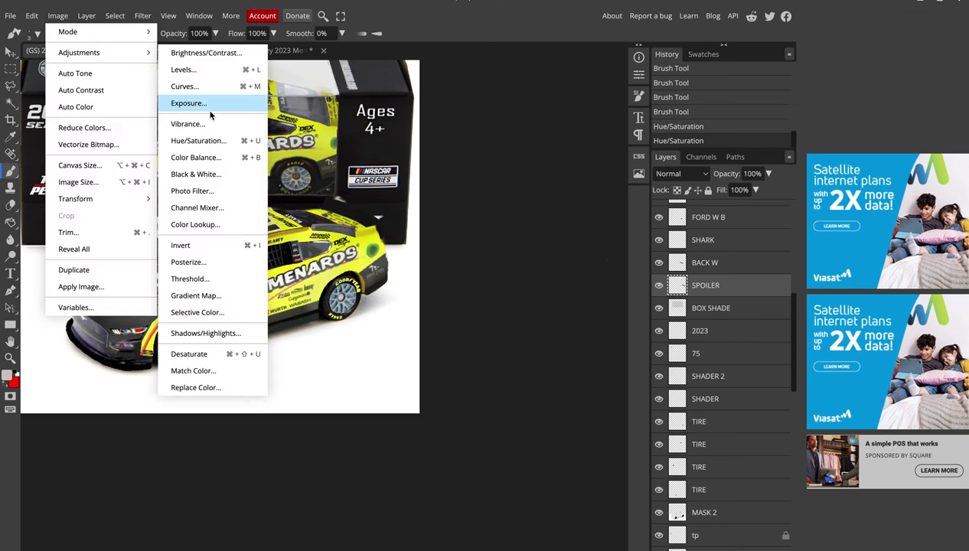
pyautogui.click(198, 140)
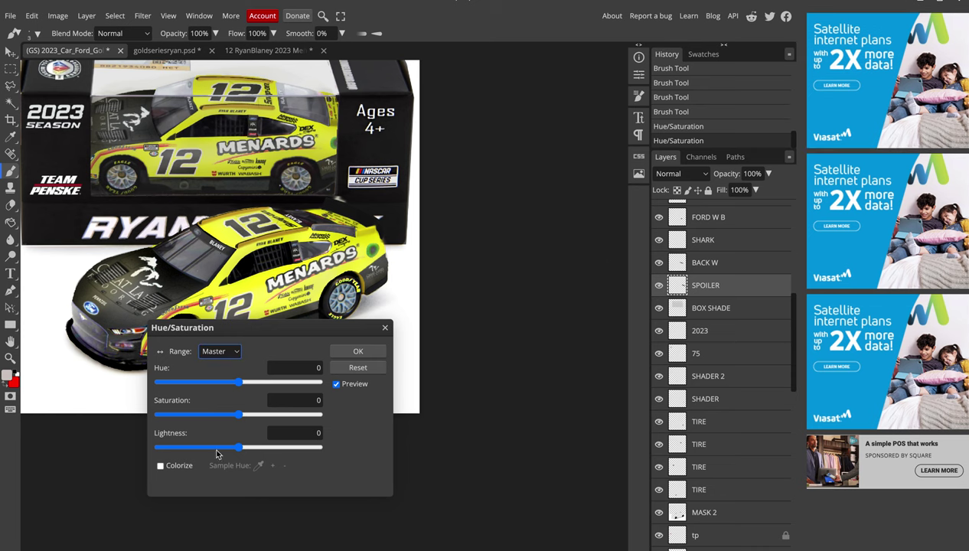
pyautogui.click(248, 382)
pyautogui.moveTo(246, 414); pyautogui.dragTo(299, 414)
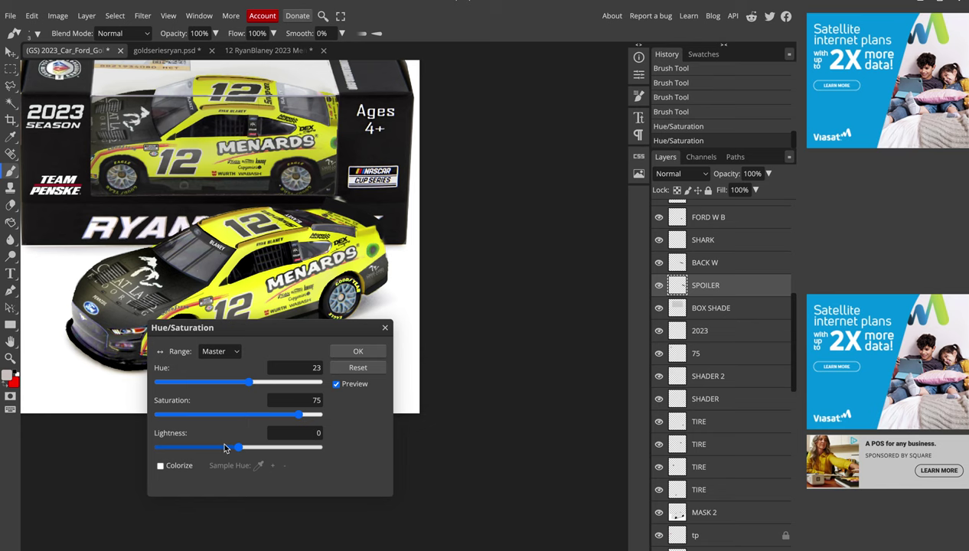
# Enable Colorize and shift the spoiler's tint toward a bright yellow
pyautogui.click(160, 466)
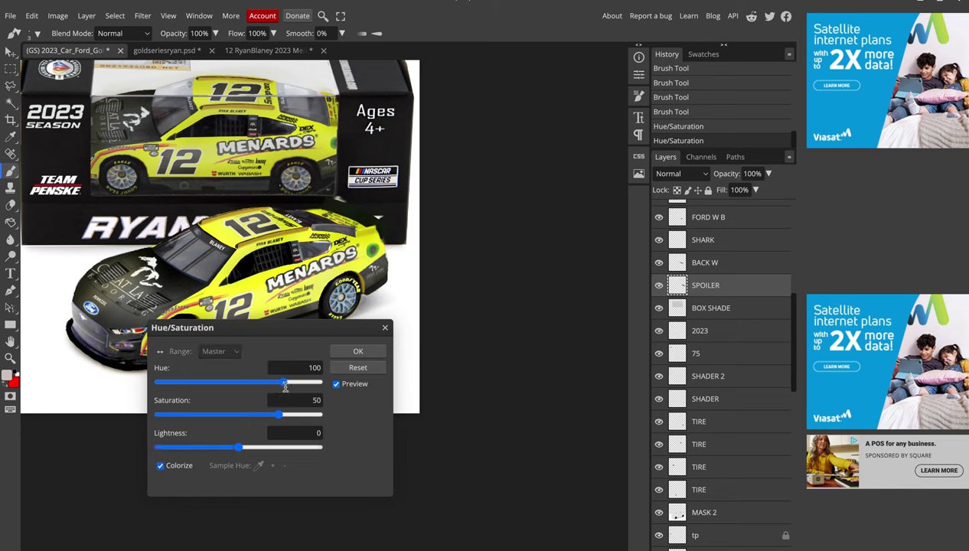
pyautogui.click(312, 414)
pyautogui.moveTo(239, 447); pyautogui.dragTo(218, 447)
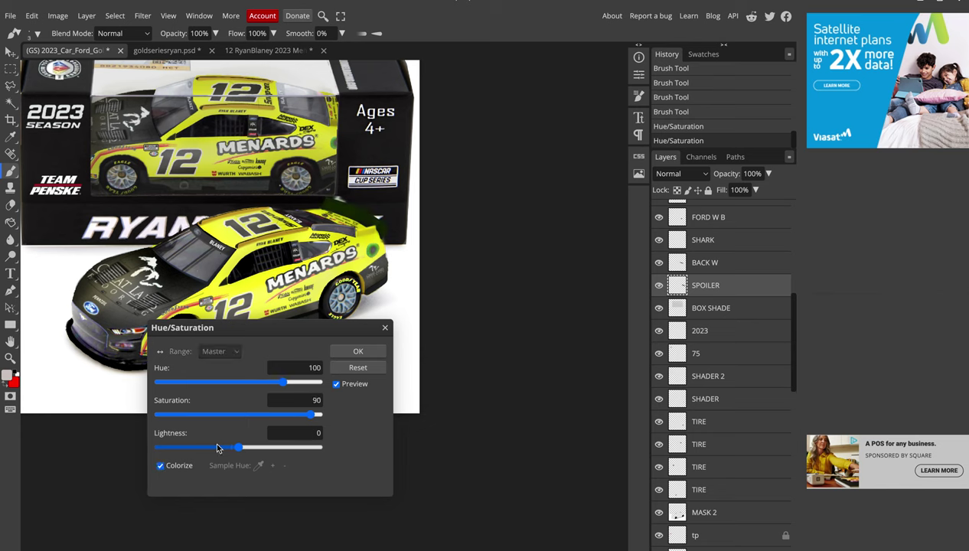
pyautogui.click(272, 381)
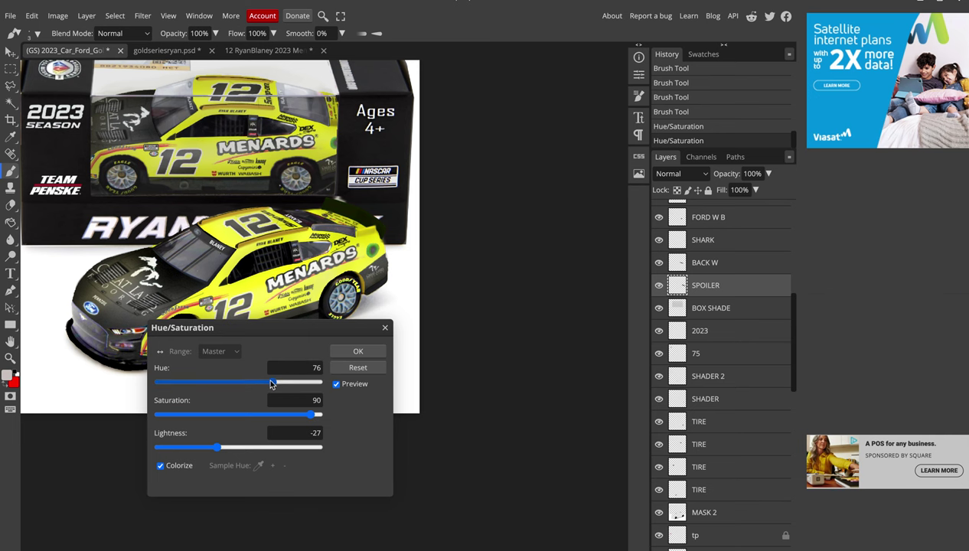
pyautogui.click(322, 414)
pyautogui.moveTo(277, 447); pyautogui.dragTo(261, 447)
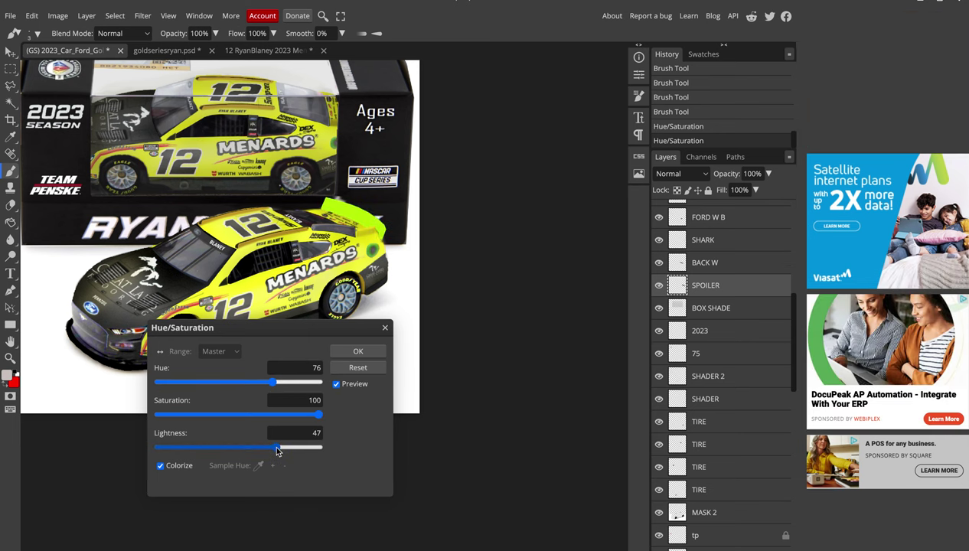
pyautogui.moveTo(274, 382); pyautogui.dragTo(264, 383)
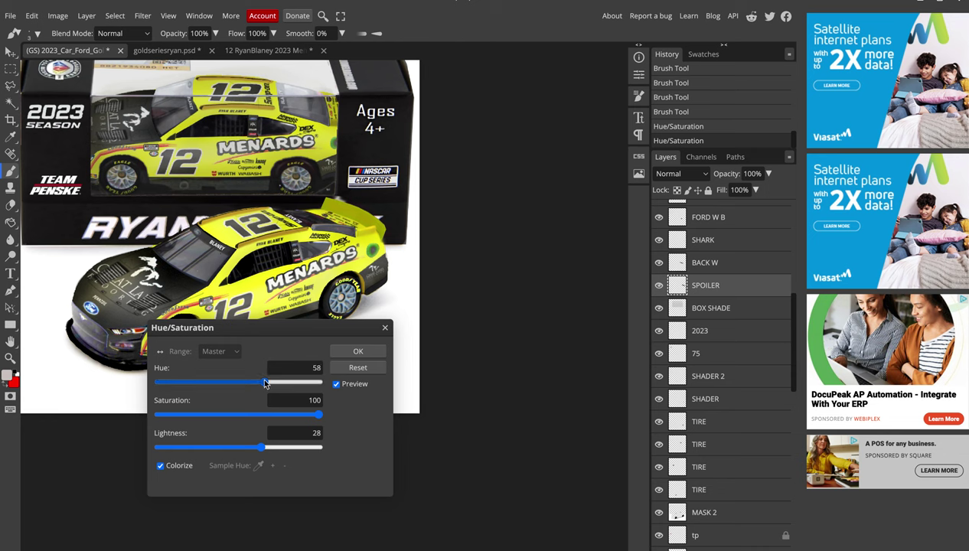
pyautogui.moveTo(256, 447); pyautogui.dragTo(262, 451)
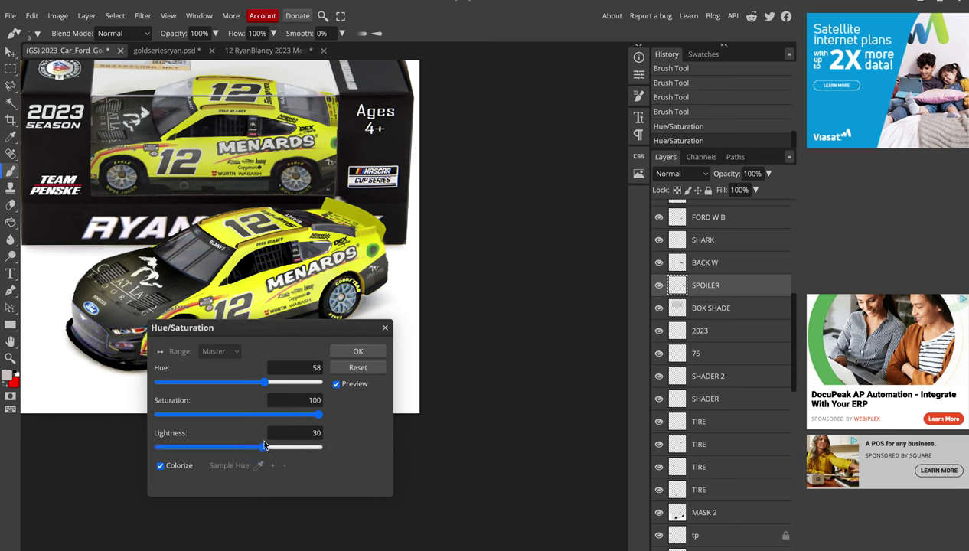
pyautogui.moveTo(262, 383); pyautogui.dragTo(261, 383)
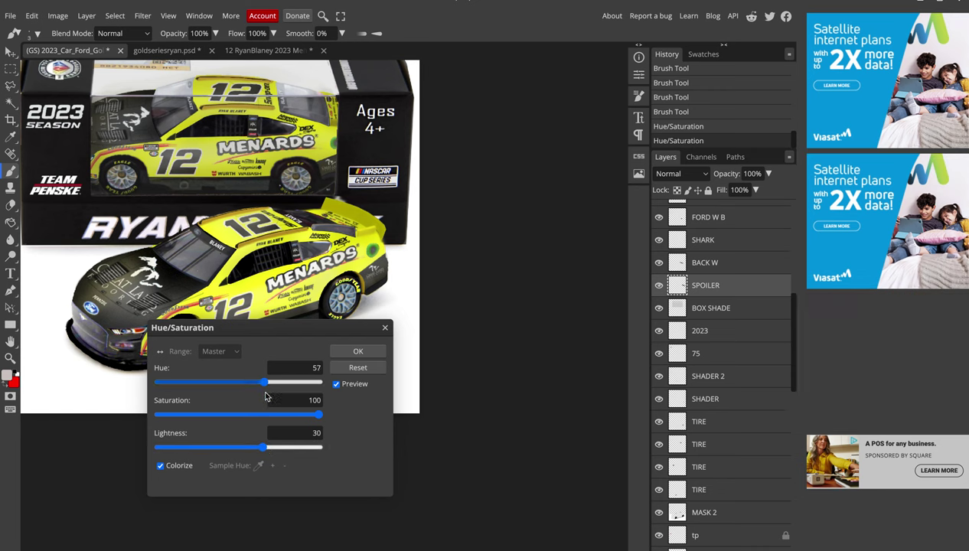
# Fine-tune the colorized spoiler to Hue 54, Saturation 83, Lightness 42 and apply
pyautogui.moveTo(304, 416); pyautogui.dragTo(318, 415)
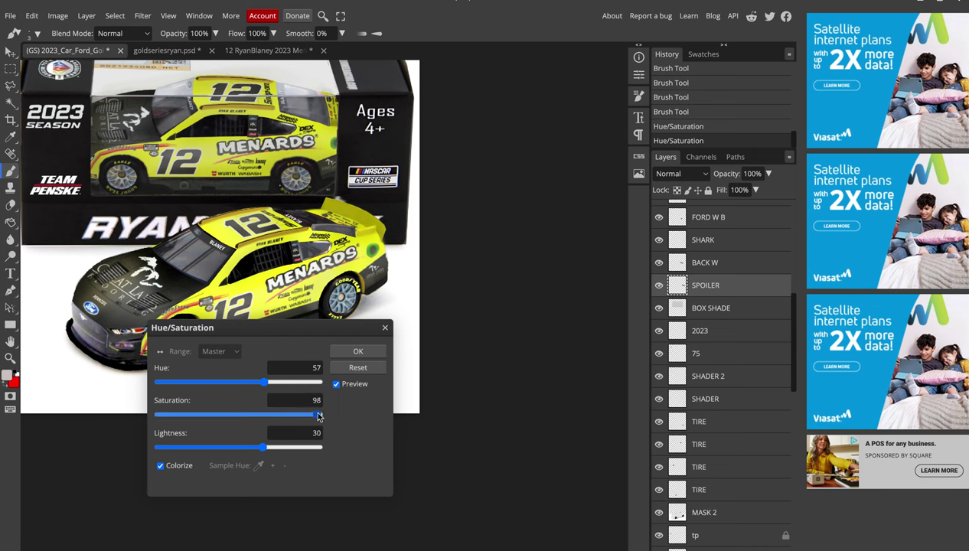
pyautogui.click(259, 448)
pyautogui.moveTo(260, 453); pyautogui.dragTo(261, 452)
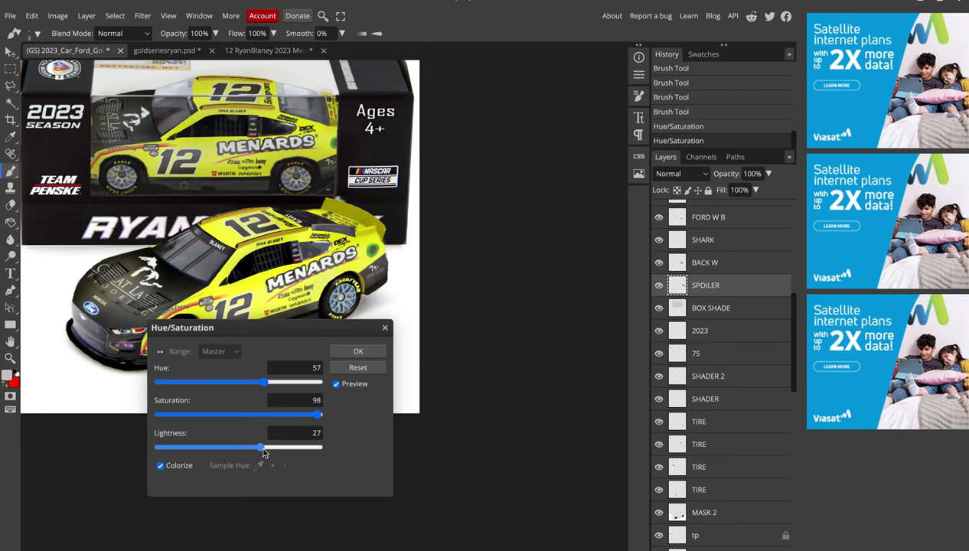
pyautogui.click(269, 450)
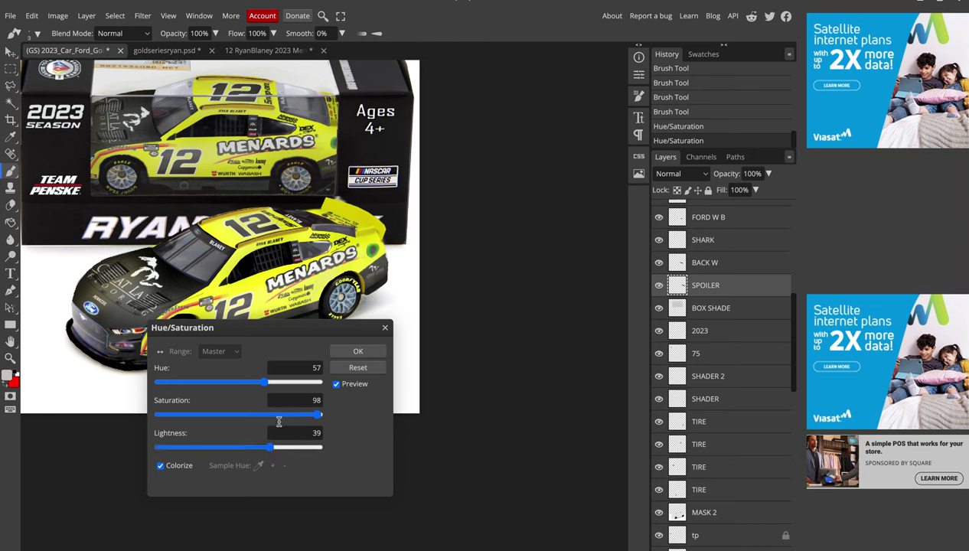
pyautogui.click(267, 385)
pyautogui.moveTo(269, 389); pyautogui.dragTo(262, 391)
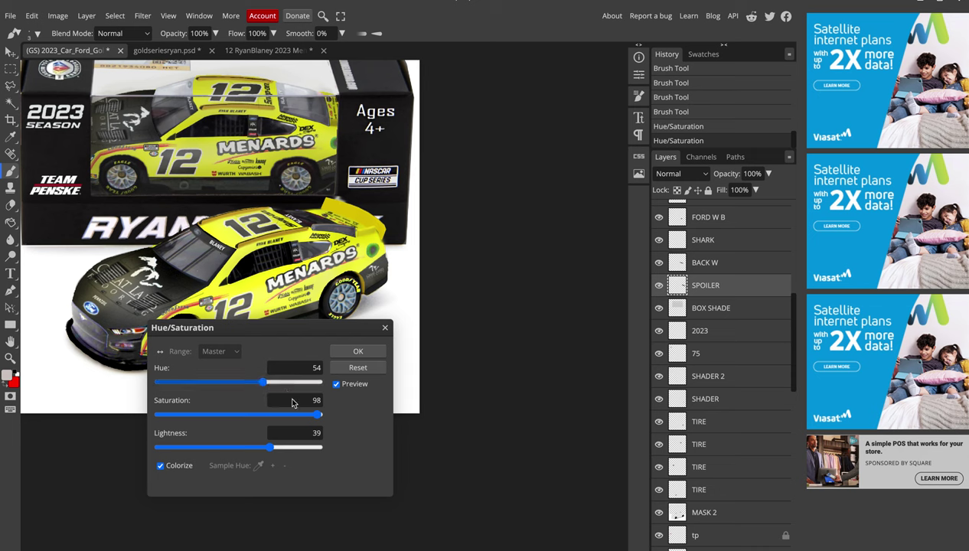
pyautogui.moveTo(313, 416); pyautogui.dragTo(305, 417)
pyautogui.click(273, 450)
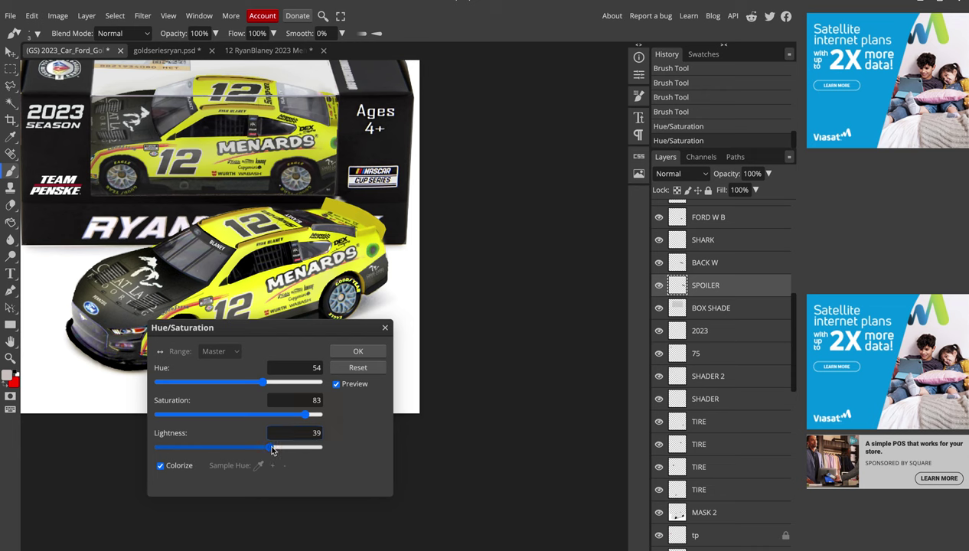
pyautogui.moveTo(272, 450); pyautogui.dragTo(274, 450)
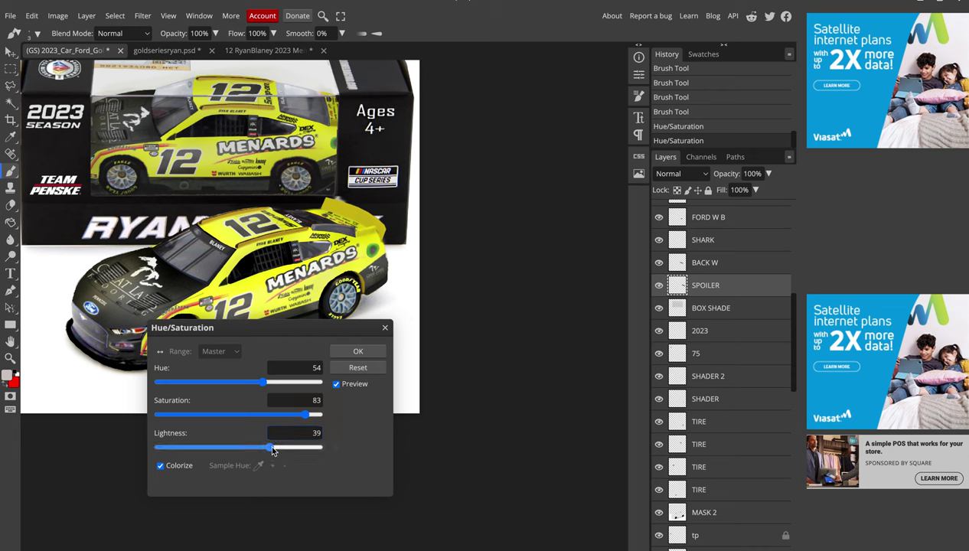
pyautogui.click(358, 352)
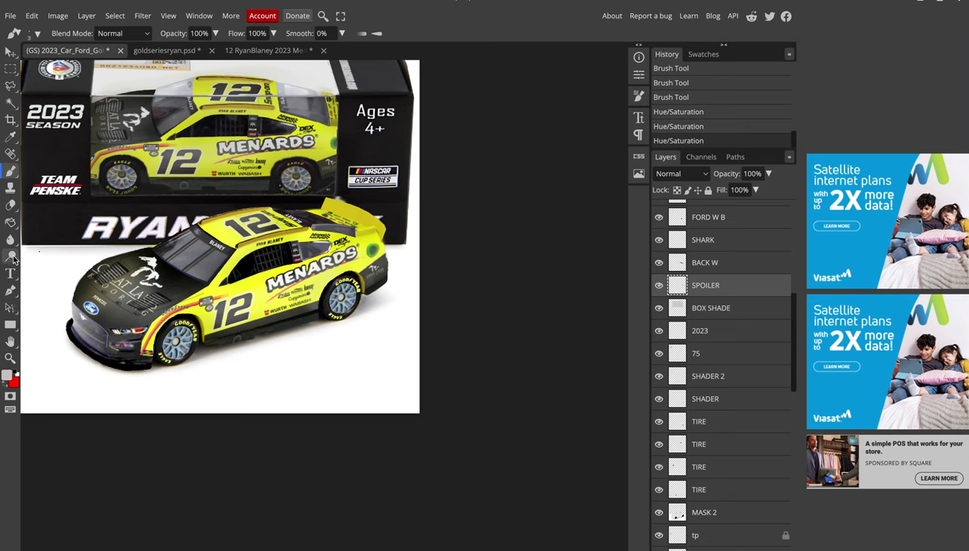
# Sample the car body's yellow as the foreground colour
pyautogui.press('i')
pyautogui.click(349, 210)
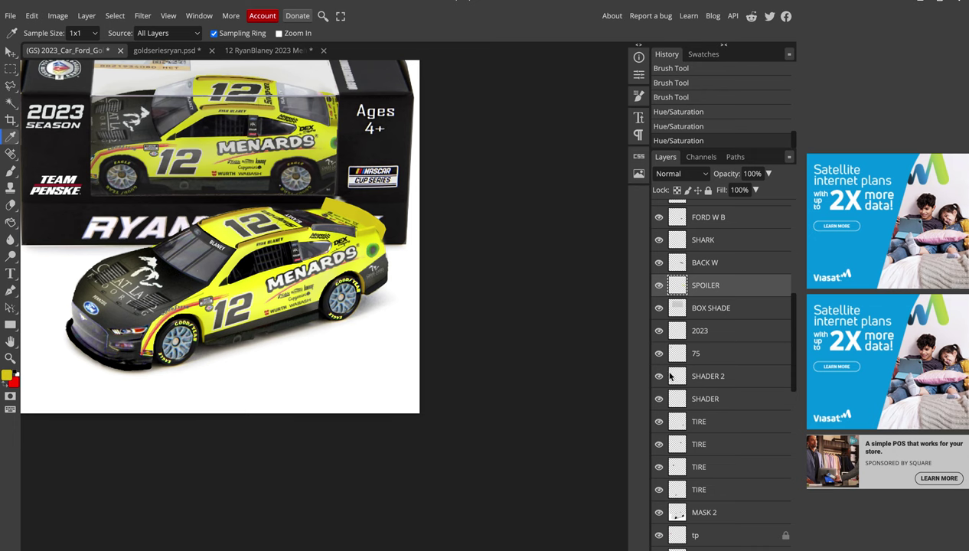
pyautogui.press('b')
pyautogui.scroll(2, 686, 417)
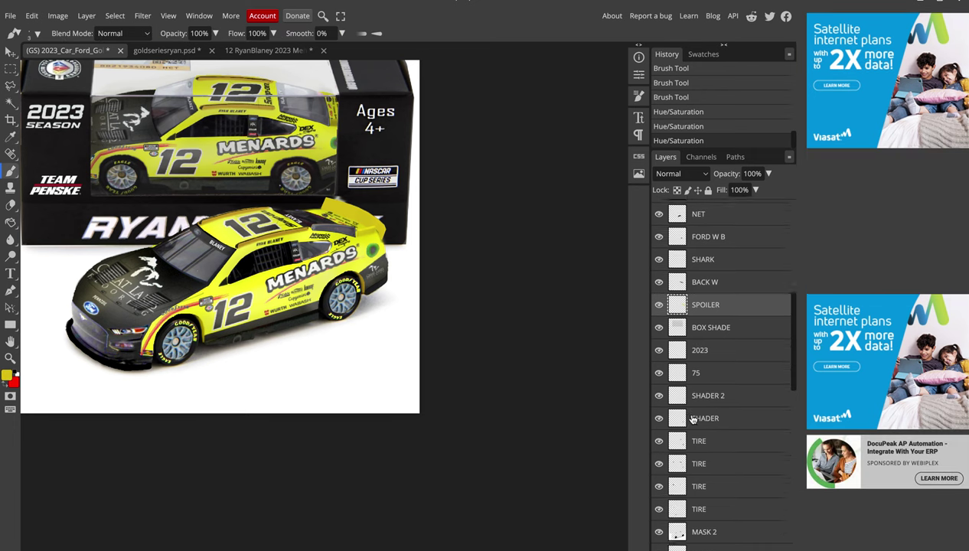
pyautogui.scroll(3, 691, 419)
pyautogui.scroll(2, 691, 419)
pyautogui.scroll(2, 692, 418)
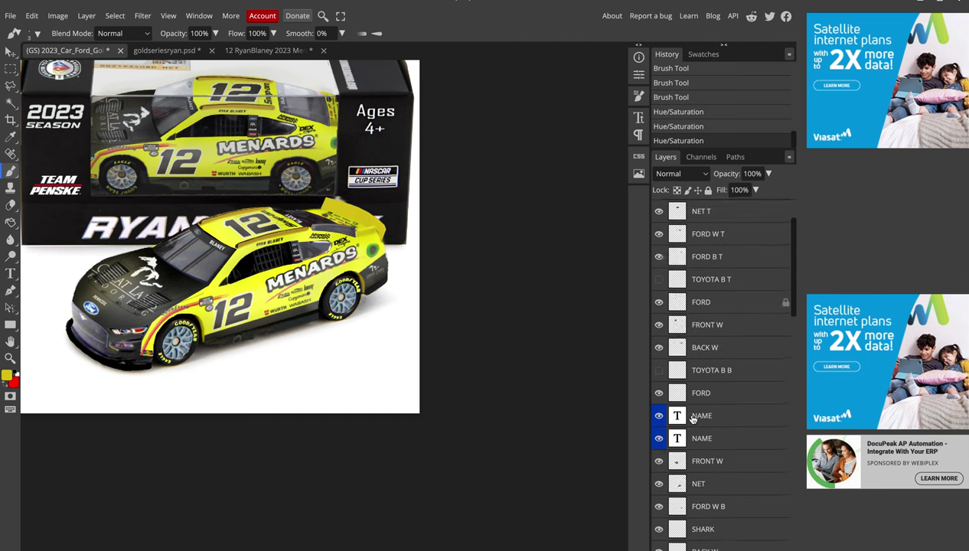
pyautogui.scroll(2, 693, 418)
pyautogui.scroll(-3, 692, 418)
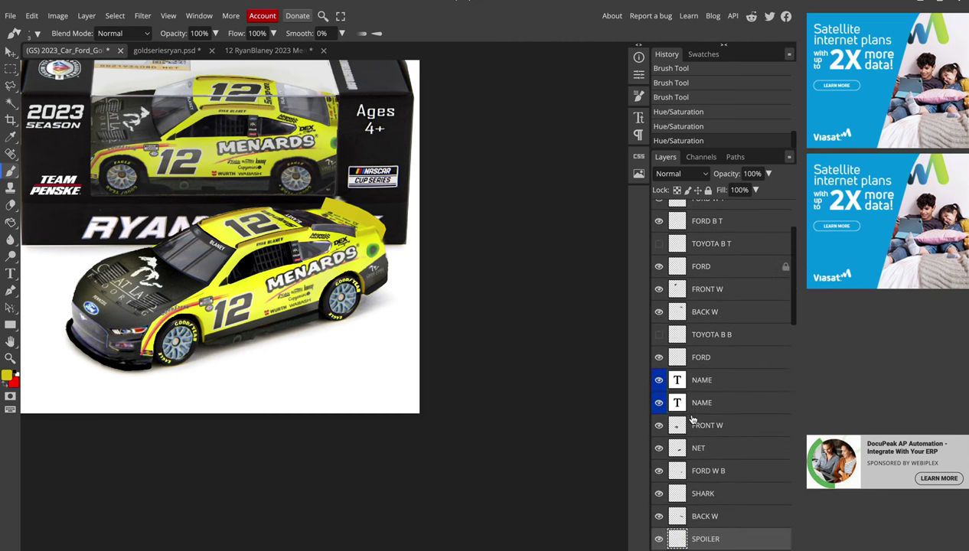
pyautogui.scroll(-3, 696, 419)
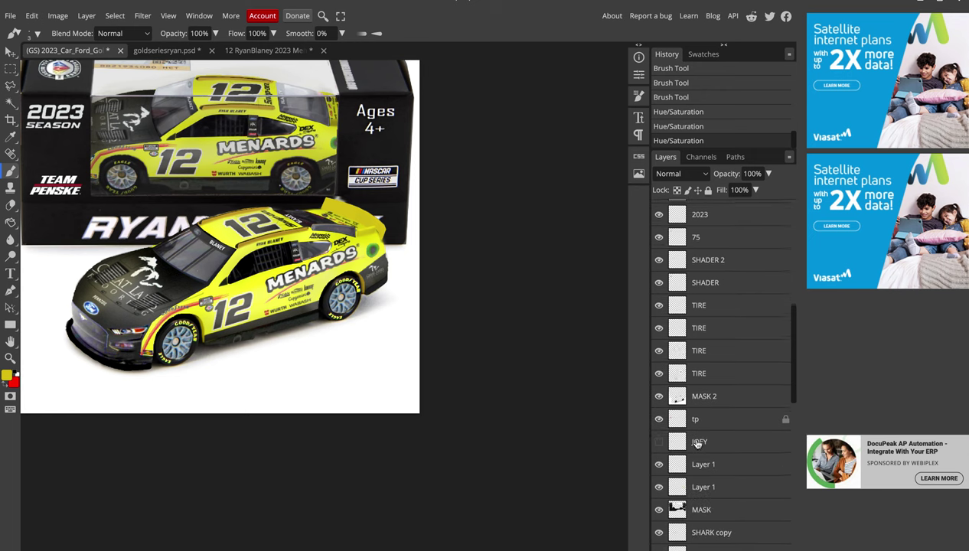
pyautogui.scroll(-2, 698, 421)
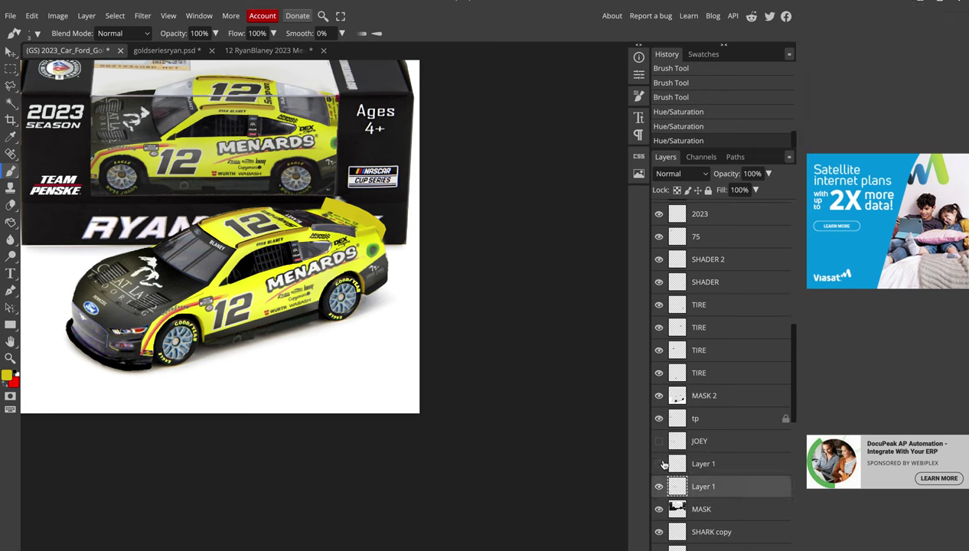
# Lock the upper Layer 1 and paint-bucket fill the loose car area with yellow
pyautogui.click(675, 461)
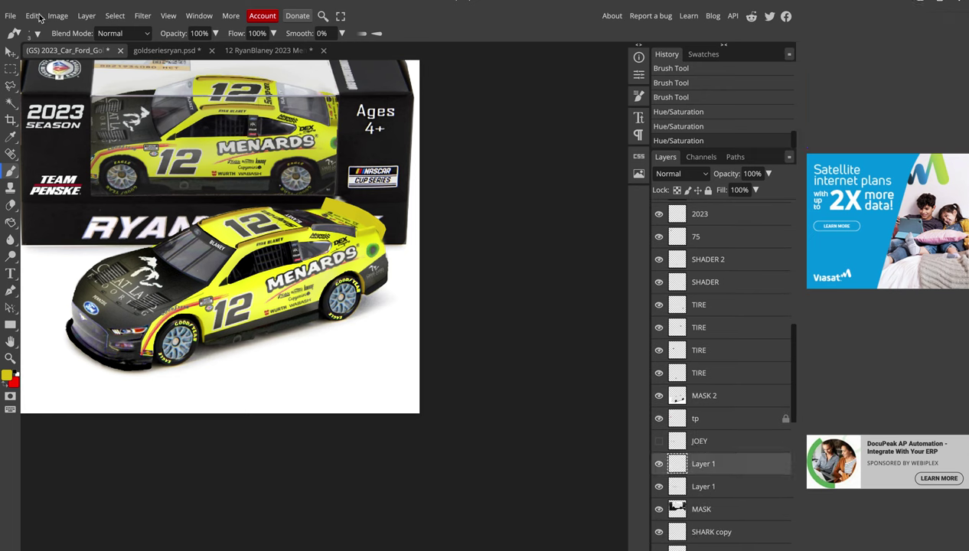
pyautogui.click(10, 221)
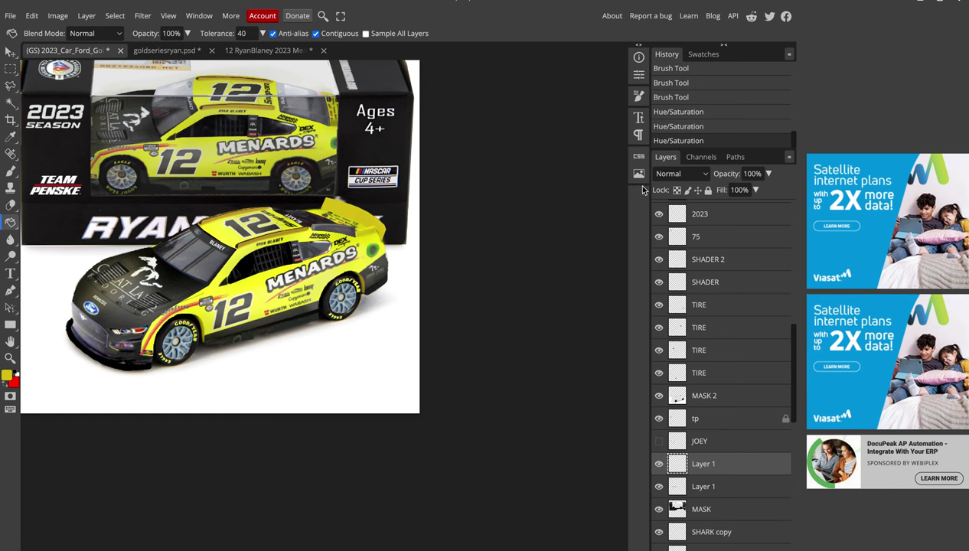
pyautogui.click(677, 190)
pyautogui.click(342, 103)
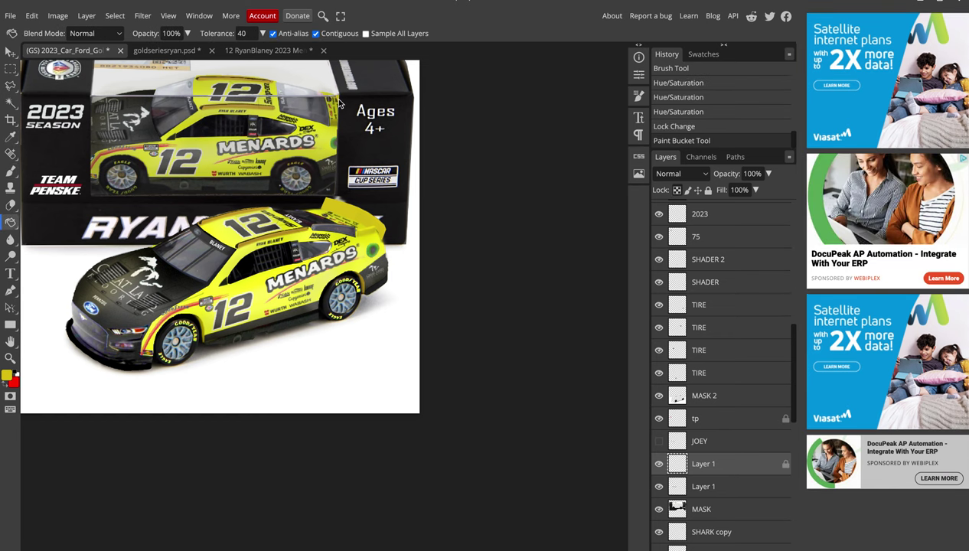
pyautogui.scroll(-1, 360, 192)
pyautogui.scroll(-1, 360, 191)
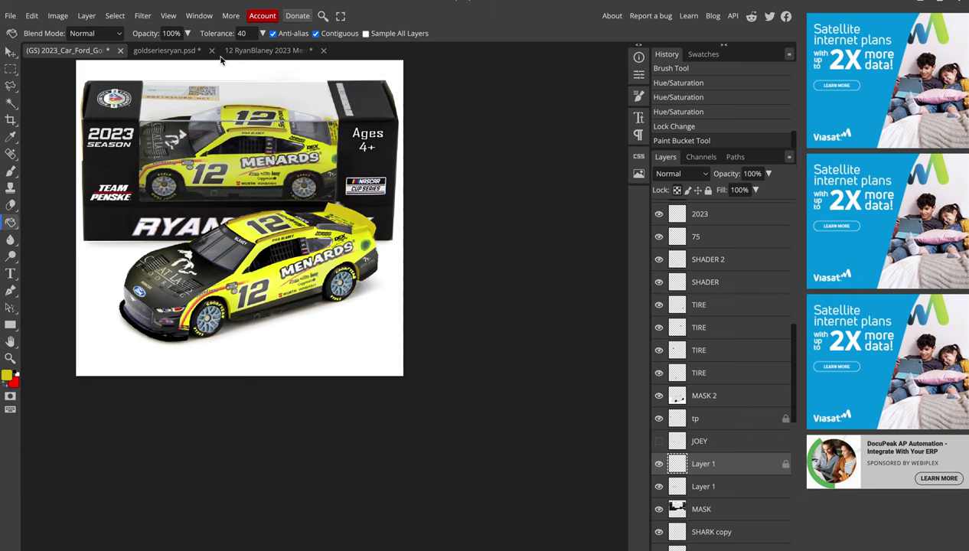
pyautogui.scroll(1, 252, 352)
pyautogui.scroll(2, 252, 352)
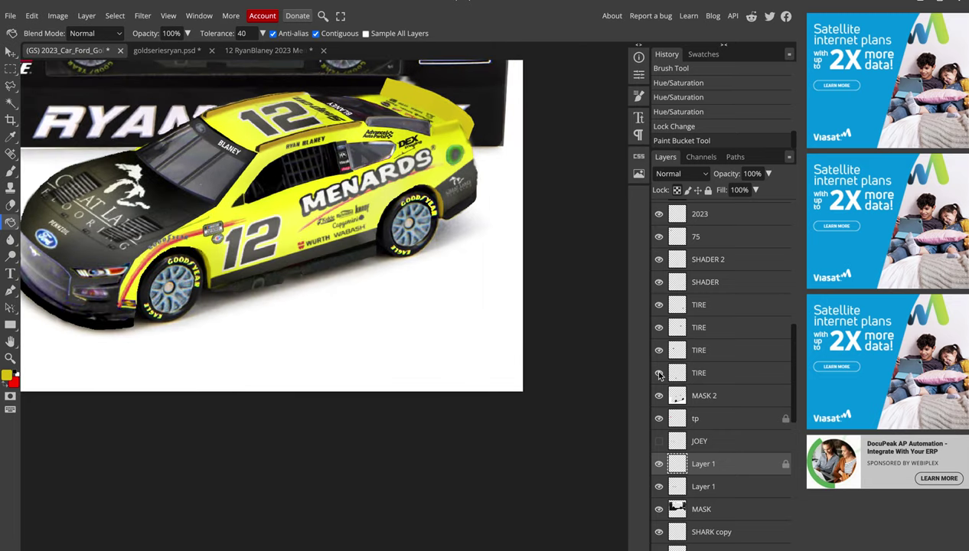
pyautogui.click(659, 284)
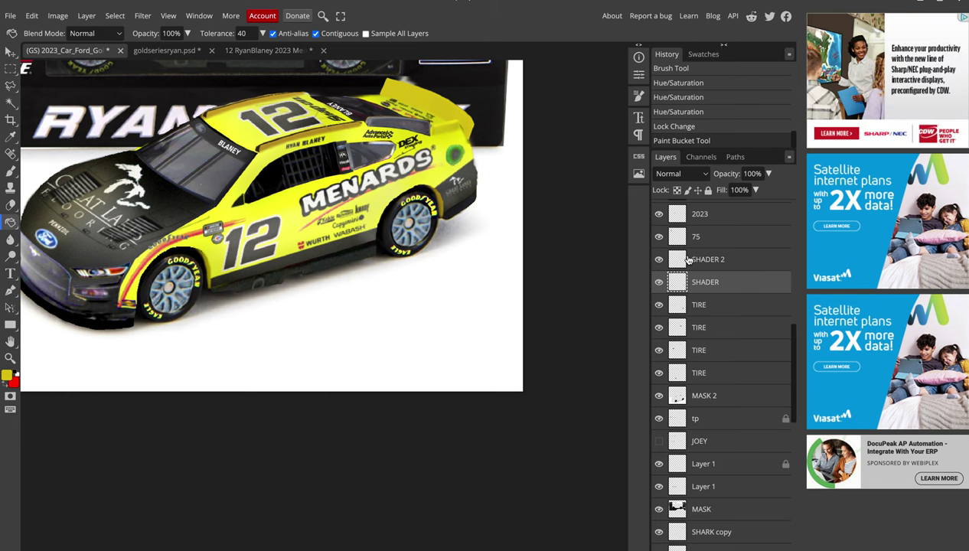
pyautogui.click(680, 259)
pyautogui.press('i')
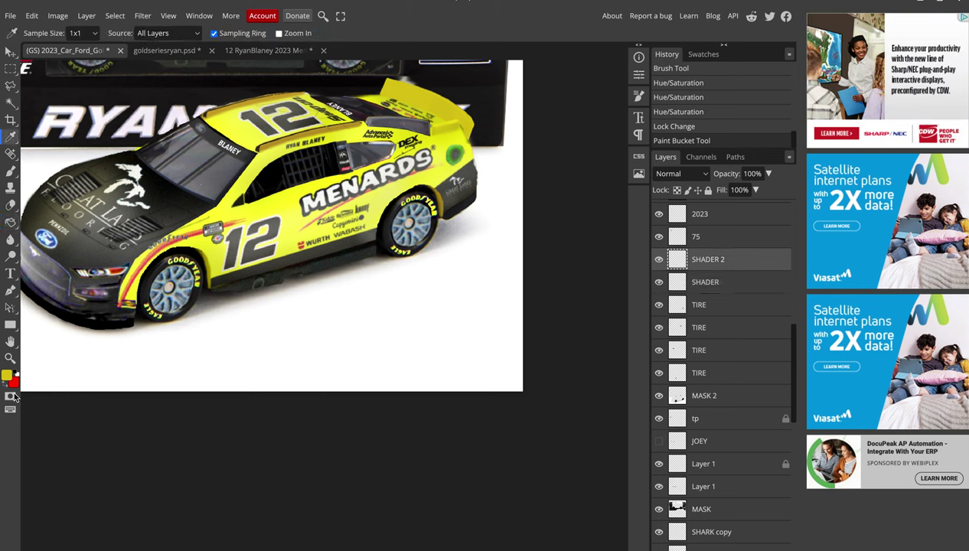
pyautogui.click(6, 374)
pyautogui.moveTo(141, 216)
pyautogui.mouseDown()
pyautogui.moveTo(88, 231)
pyautogui.moveTo(93, 241)
pyautogui.mouseUp()
pyautogui.press('Return')
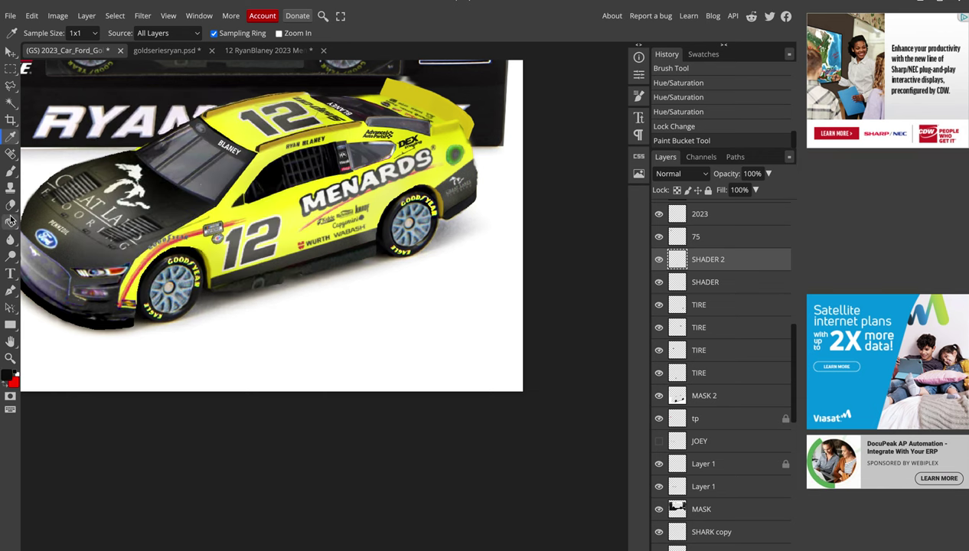
pyautogui.click(10, 170)
pyautogui.scroll(1, 271, 318)
pyautogui.scroll(1, 271, 317)
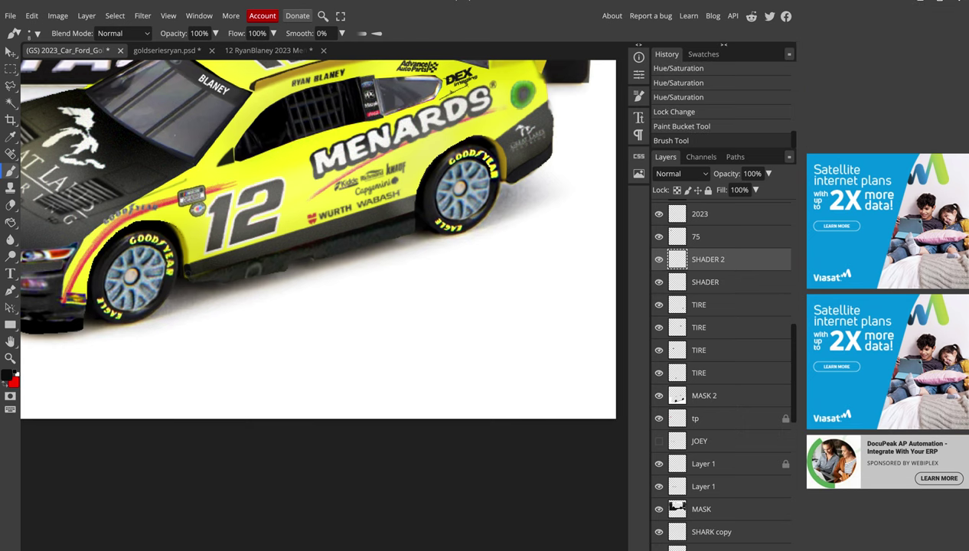
pyautogui.hotkey('ctrl', 'z')
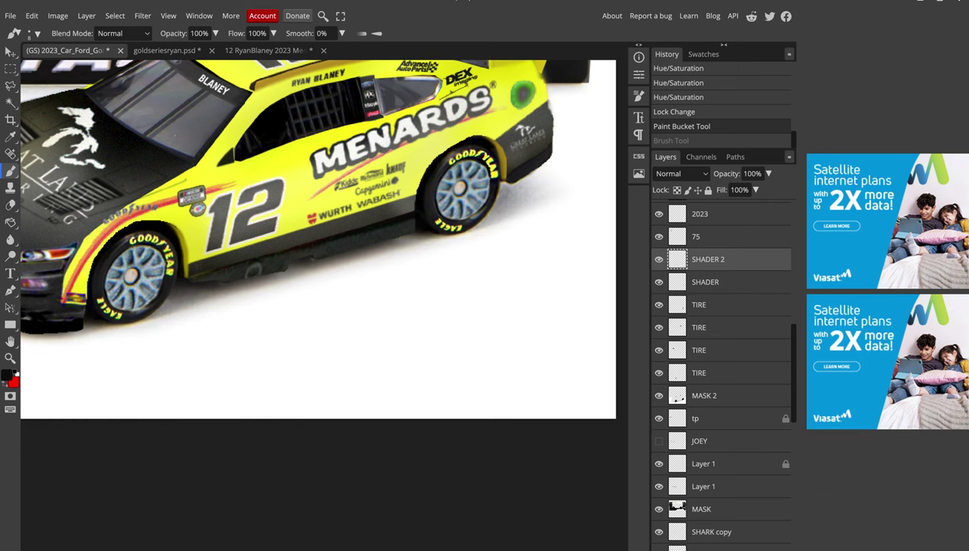
pyautogui.scroll(-2, 370, 134)
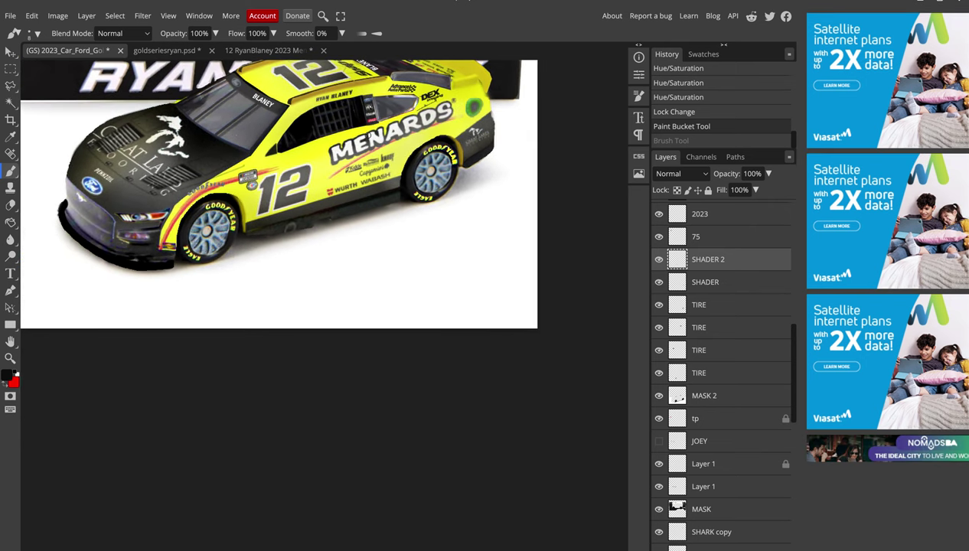
pyautogui.scroll(2, 370, 134)
pyautogui.scroll(-1, 370, 134)
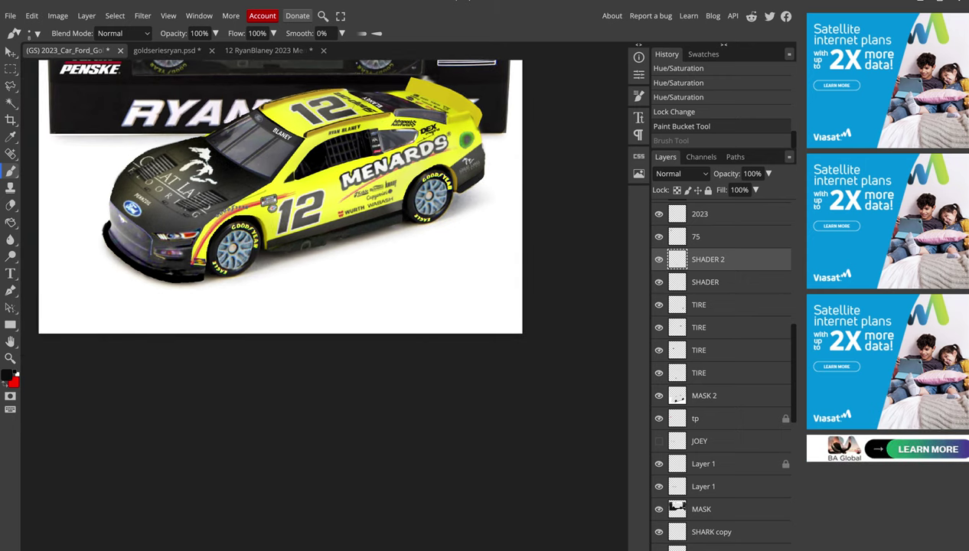
pyautogui.scroll(1, 279, 214)
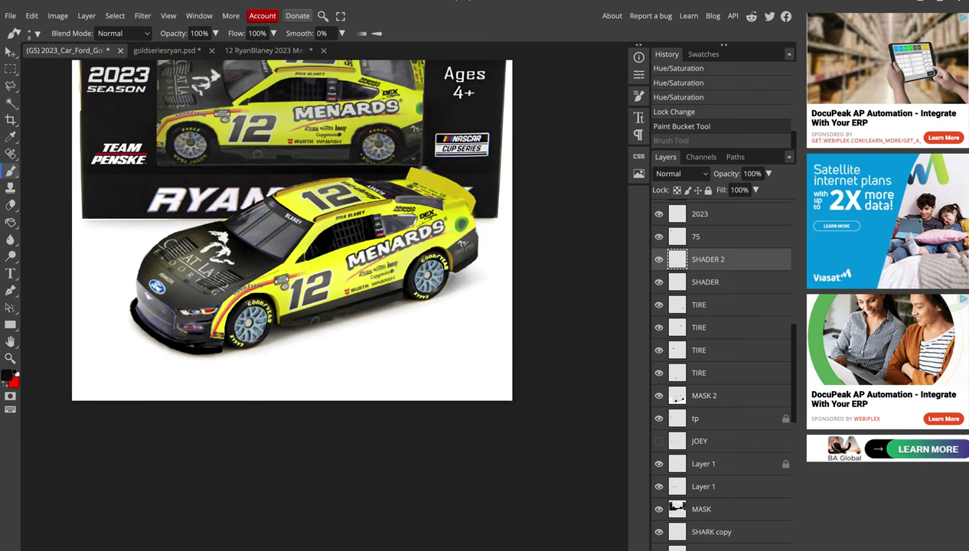
pyautogui.scroll(3, 291, 230)
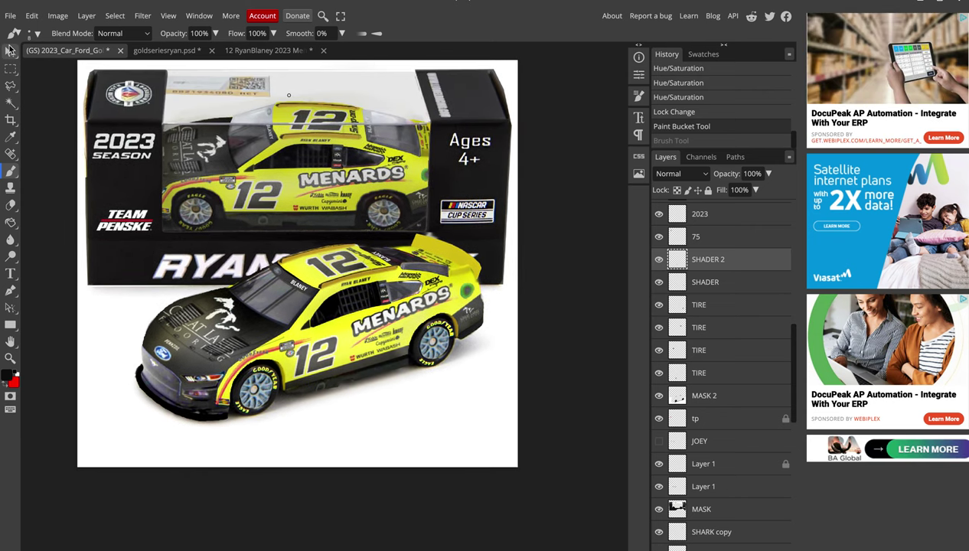
pyautogui.click(10, 51)
pyautogui.scroll(-5, 753, 458)
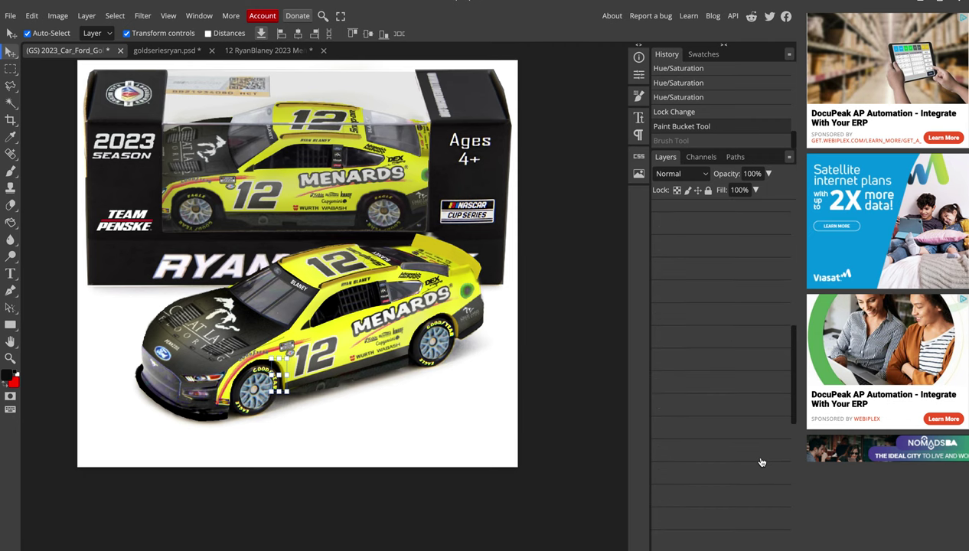
pyautogui.scroll(-3, 729, 538)
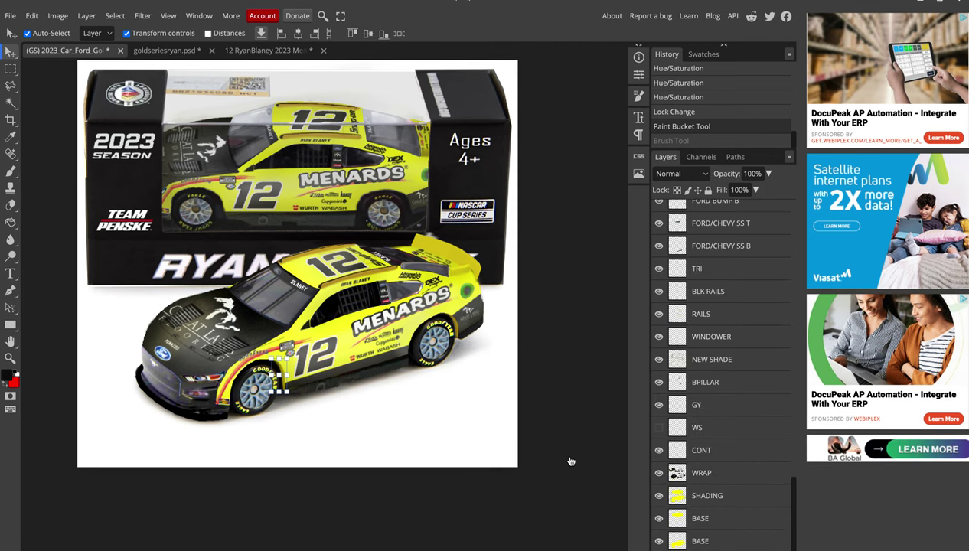
pyautogui.click(127, 33)
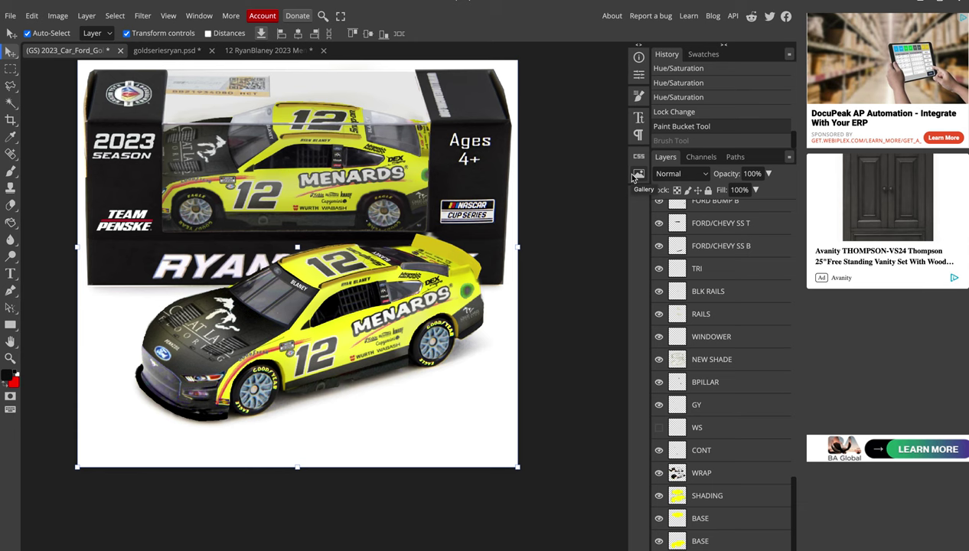
pyautogui.scroll(1, 529, 182)
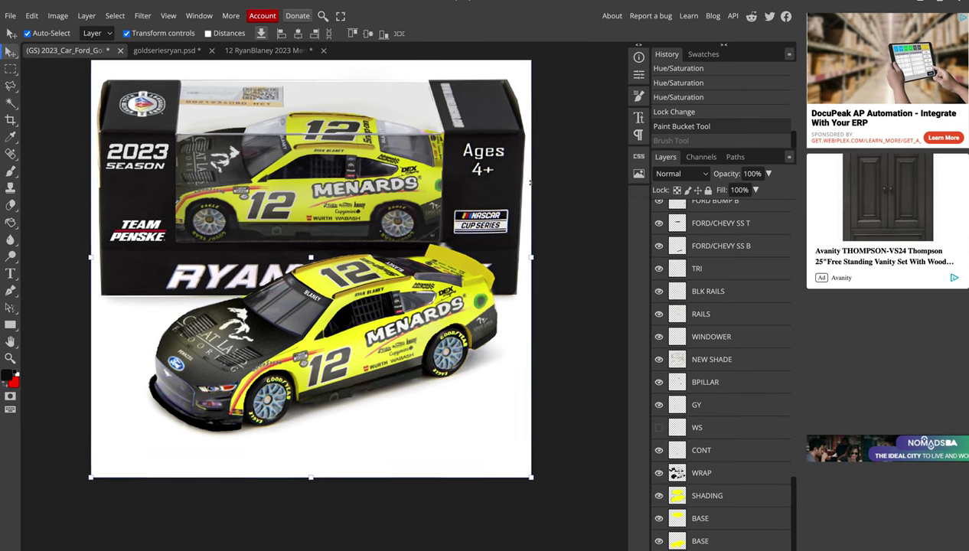
pyautogui.hscroll(-1, 529, 182)
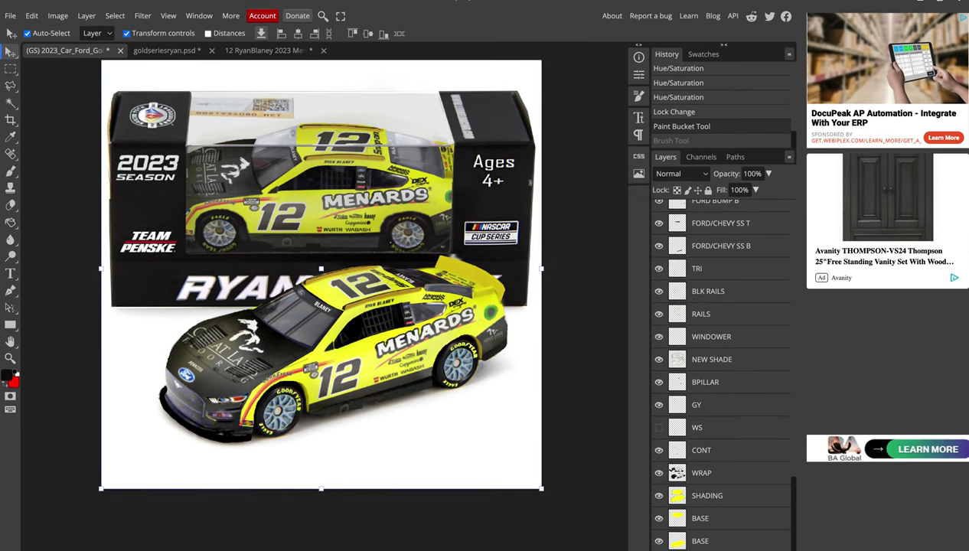
pyautogui.scroll(2, 320, 294)
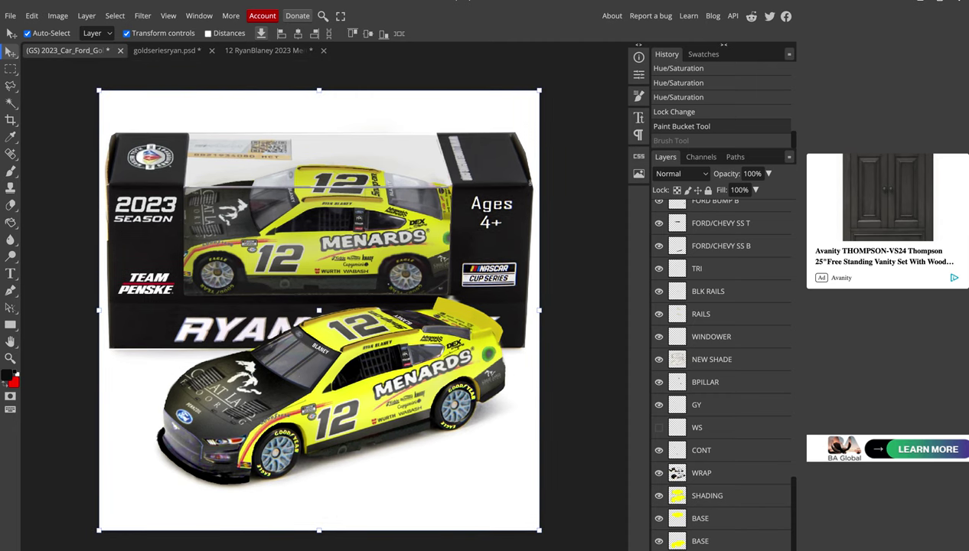
pyautogui.scroll(-1, 602, 196)
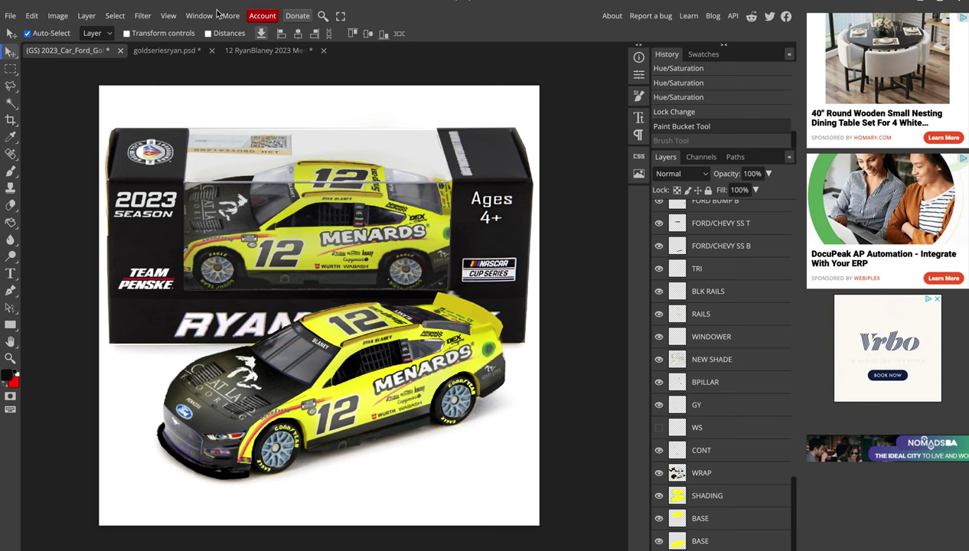
# Rename the document to '(GS) 12_GreatLakes23'
pyautogui.doubleClick(58, 50)
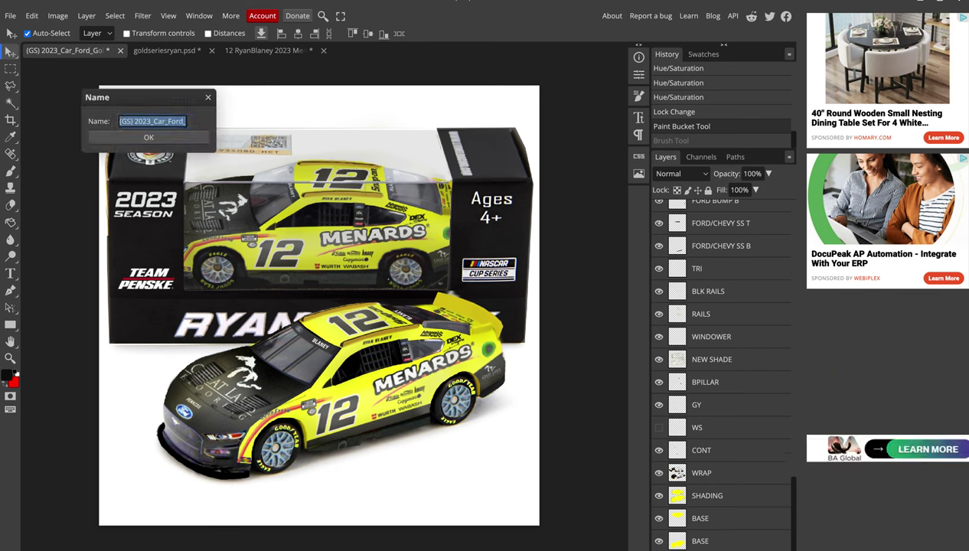
pyautogui.write('(GS')
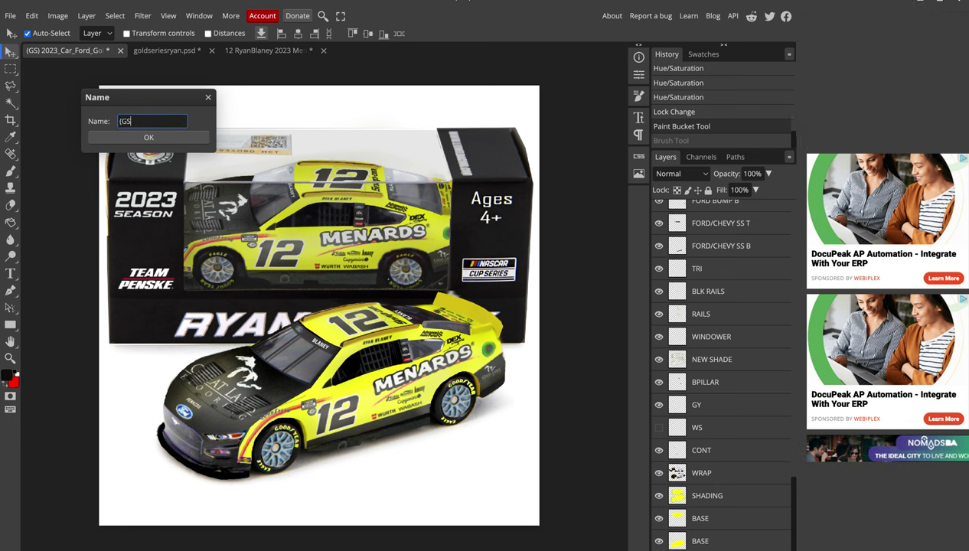
pyautogui.write(') 12')
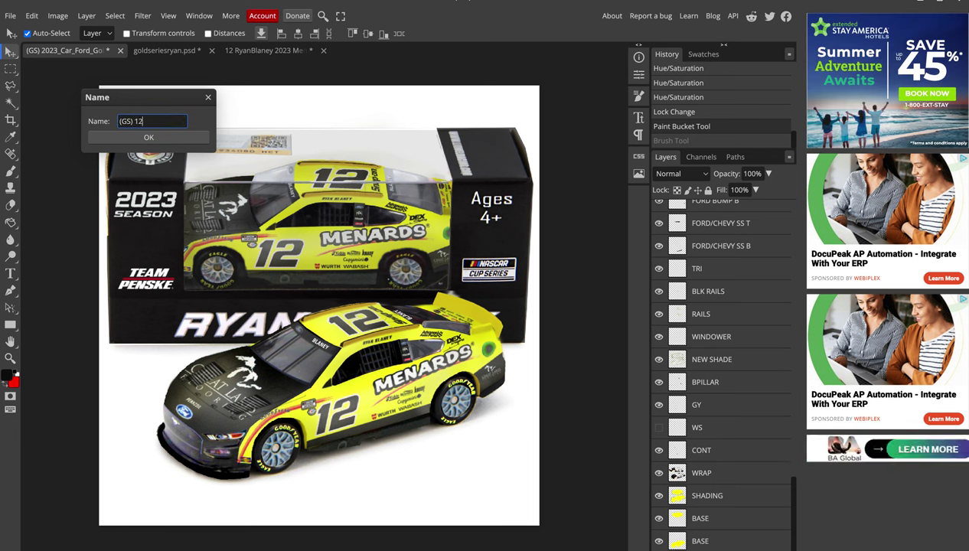
pyautogui.press('Tab')
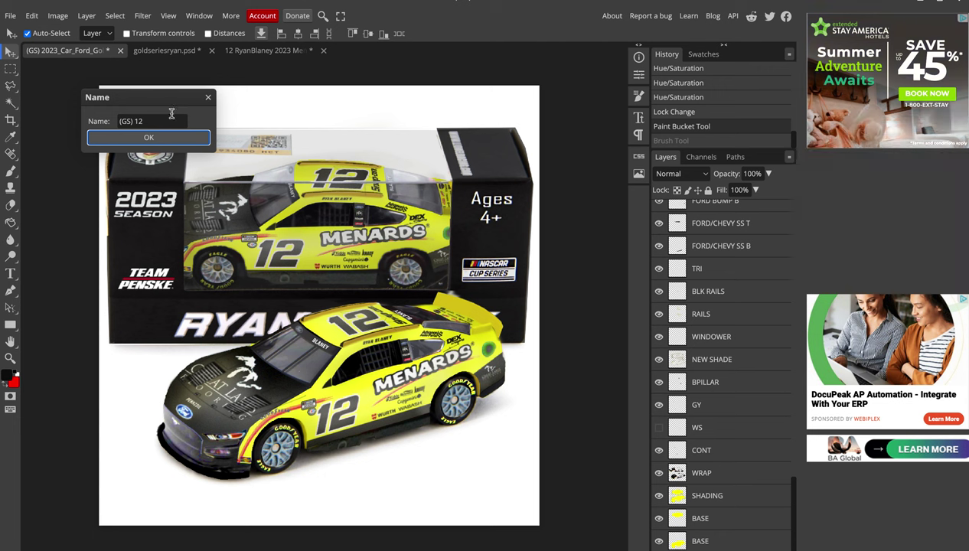
pyautogui.click(171, 120)
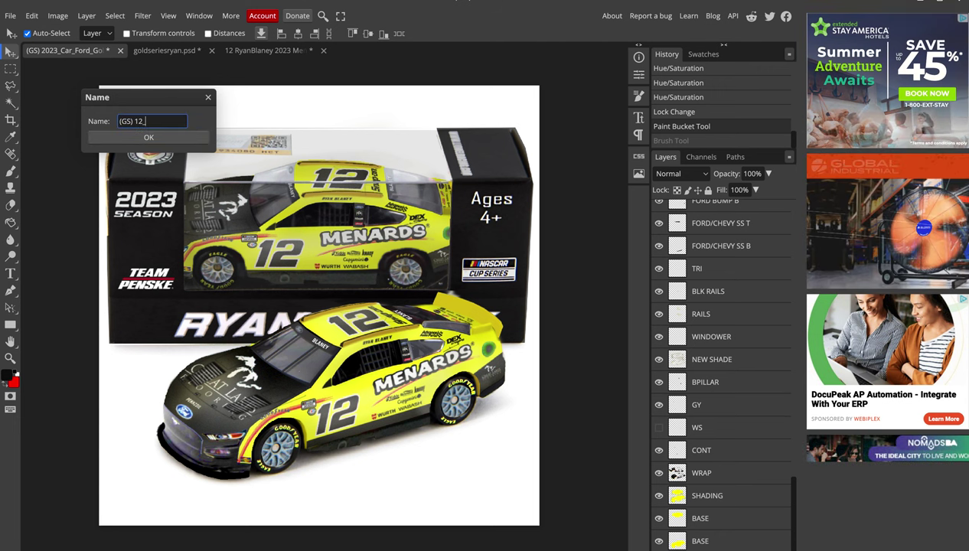
pyautogui.write('_GreatL')
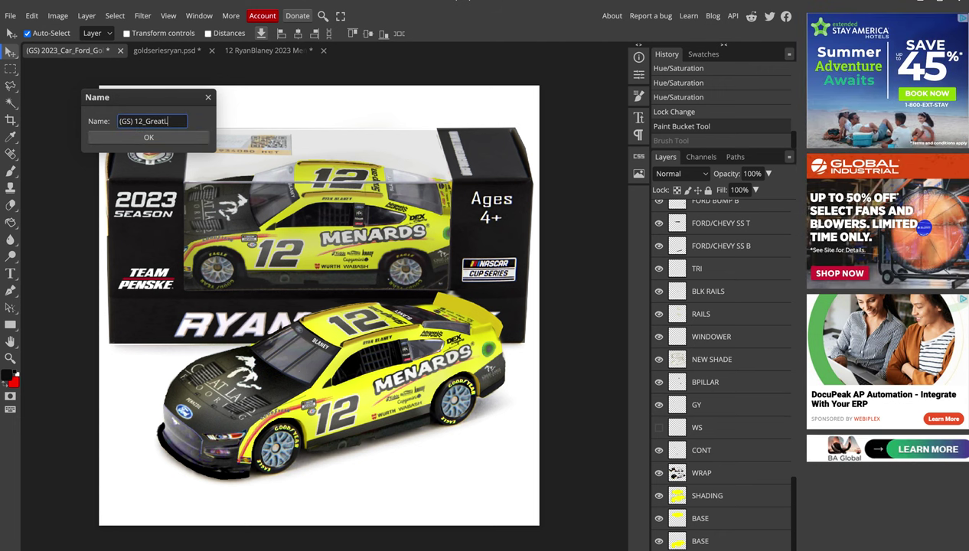
pyautogui.write('akes')
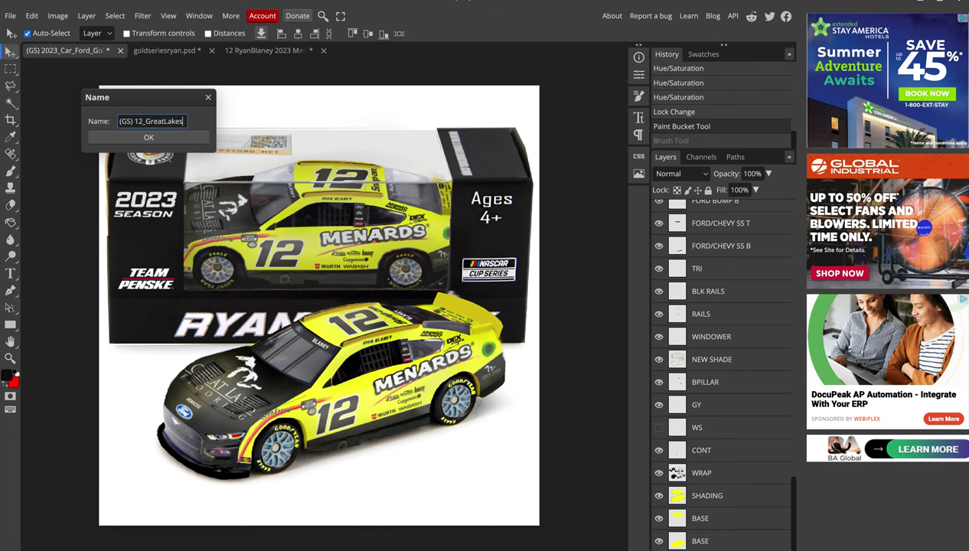
pyautogui.write('23')
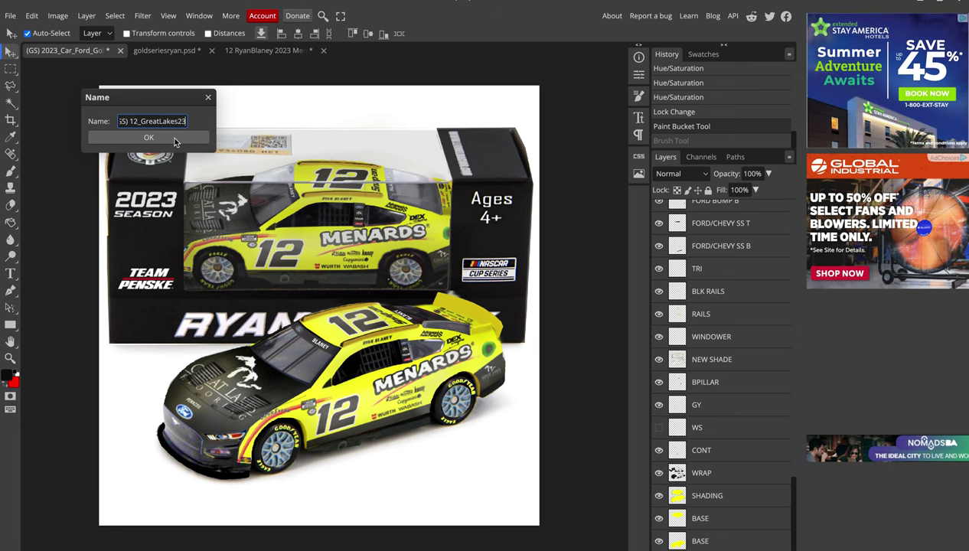
pyautogui.click(176, 137)
# Save the mockup as a PSD file in Downloads
pyautogui.click(10, 16)
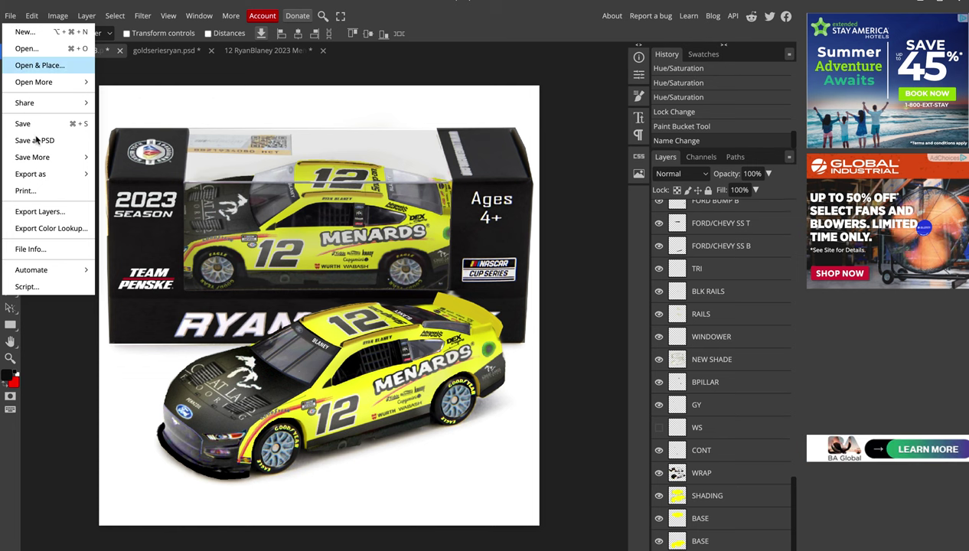
pyautogui.click(68, 141)
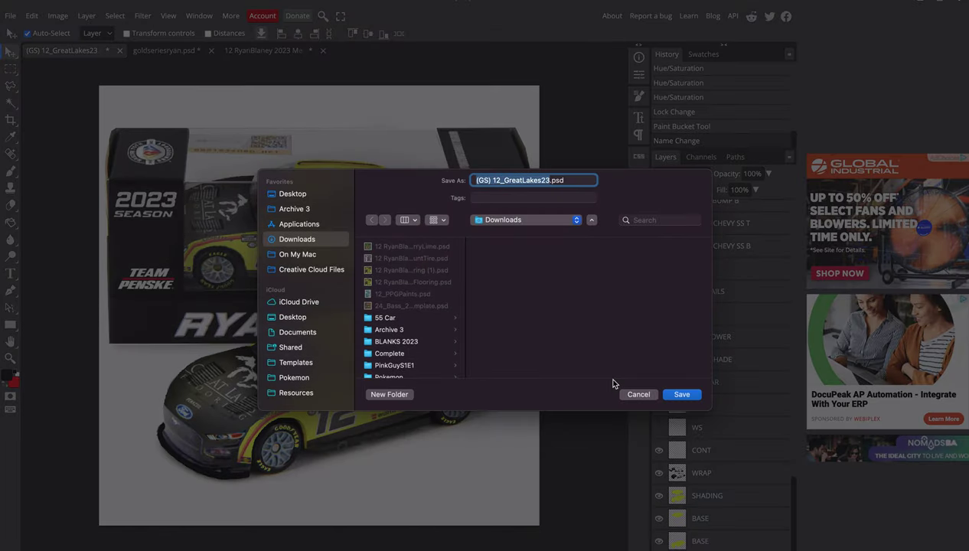
pyautogui.click(681, 395)
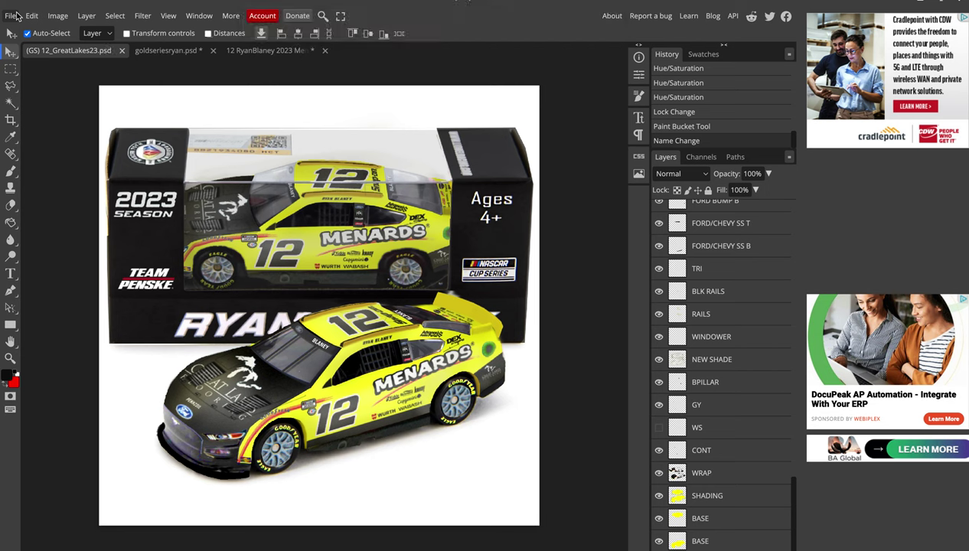
# Export the mockup as a 1024 × 1024 PNG named '(GS) 12_GreatLakes23'
pyautogui.click(13, 16)
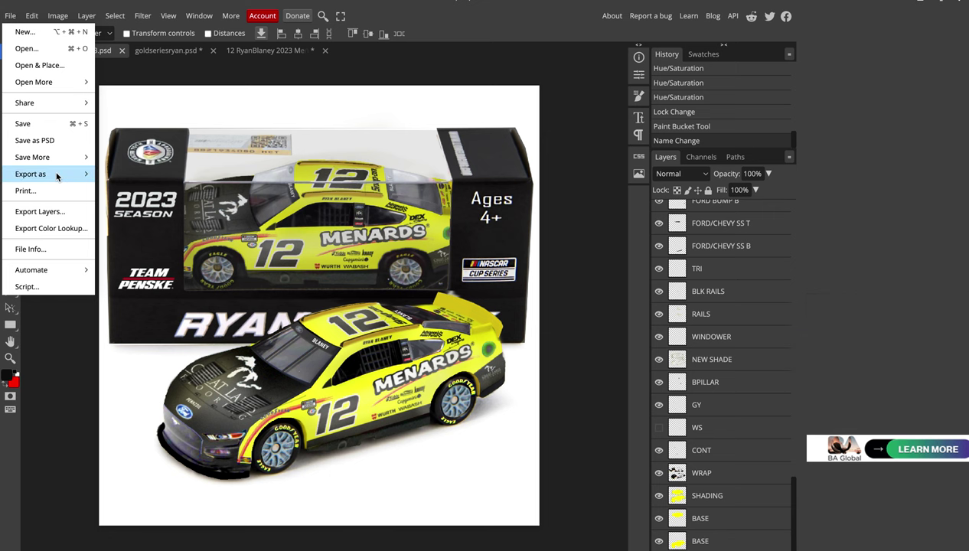
pyautogui.moveTo(50, 174)
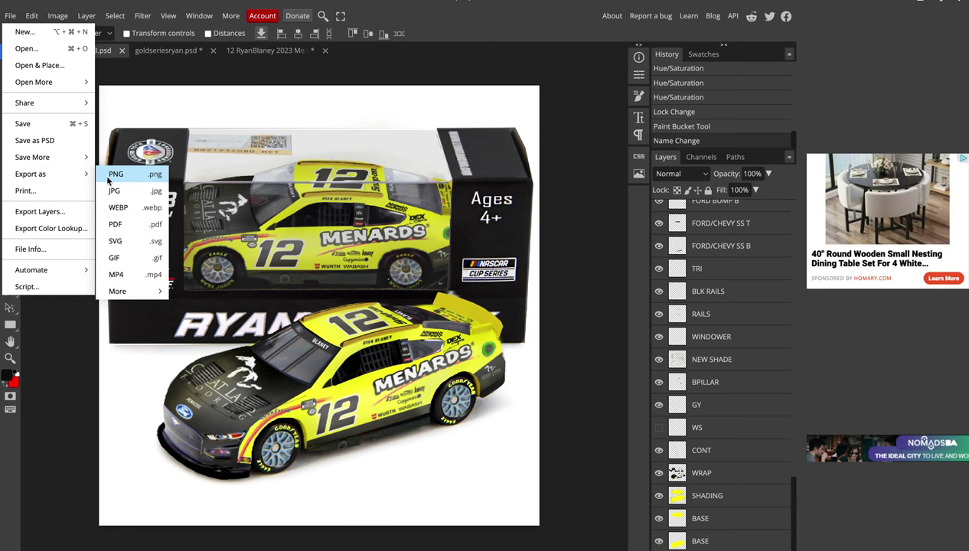
pyautogui.click(154, 178)
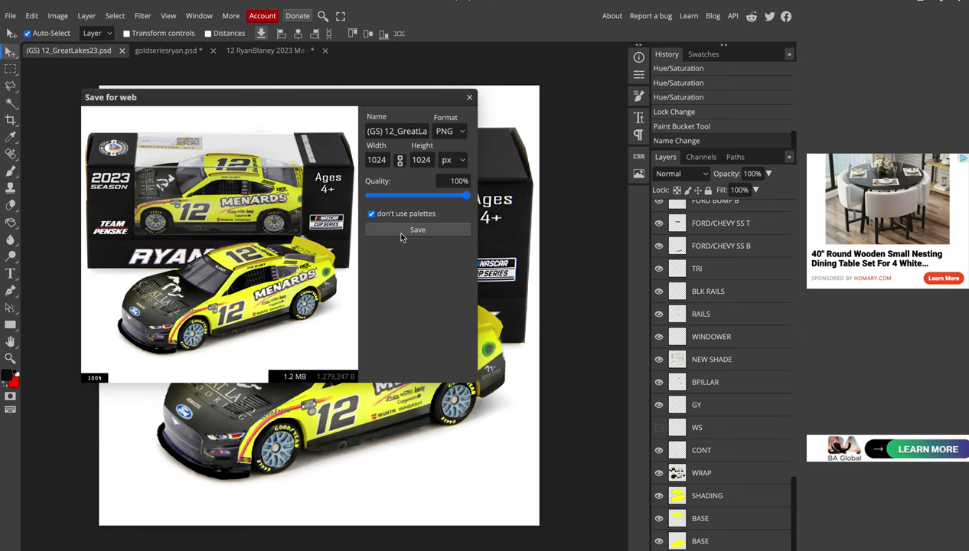
pyautogui.click(398, 233)
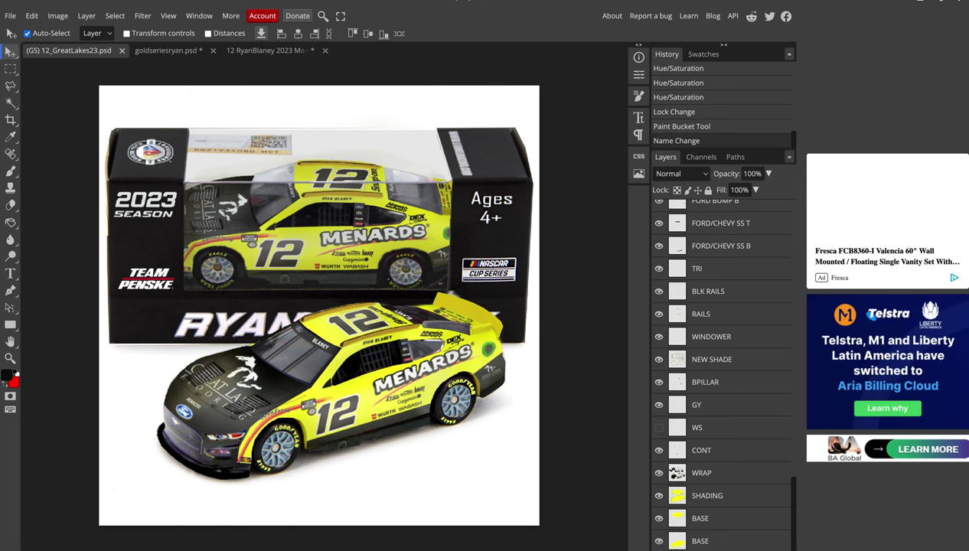